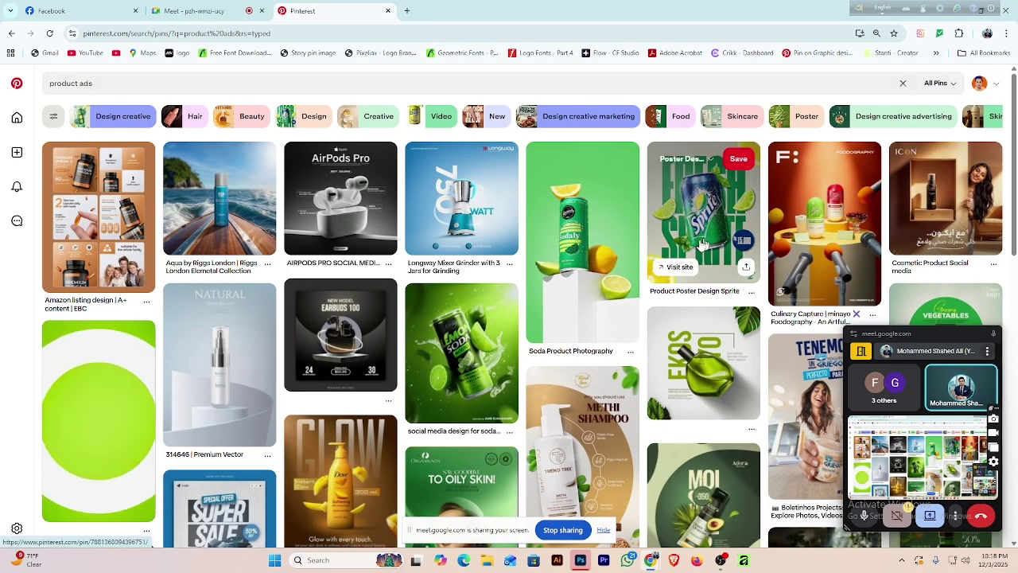
Look through the product ads search results for a poster design to use as a reference.
scroll(464, 412, "down", 2)
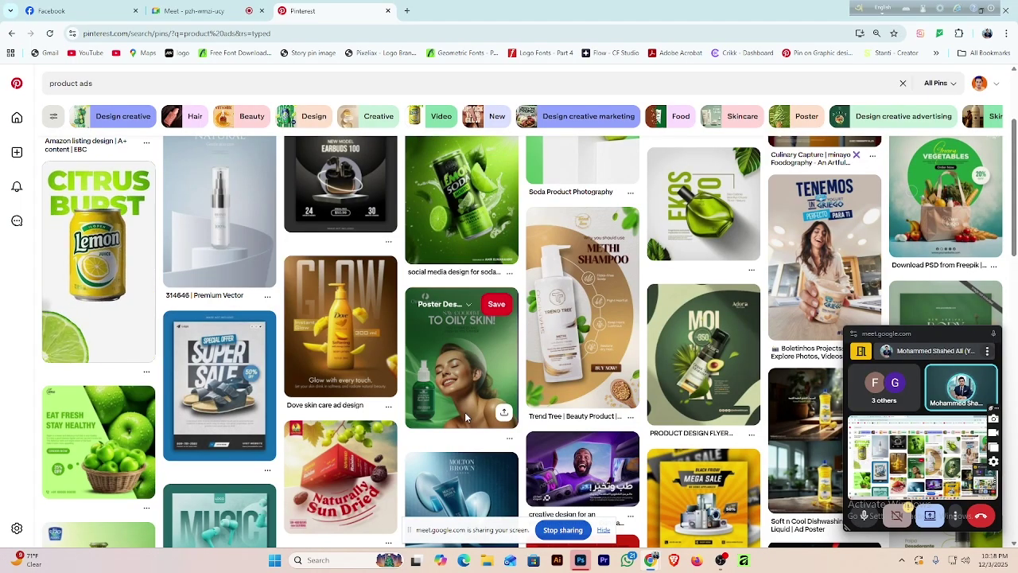
scroll(465, 412, "down", 3)
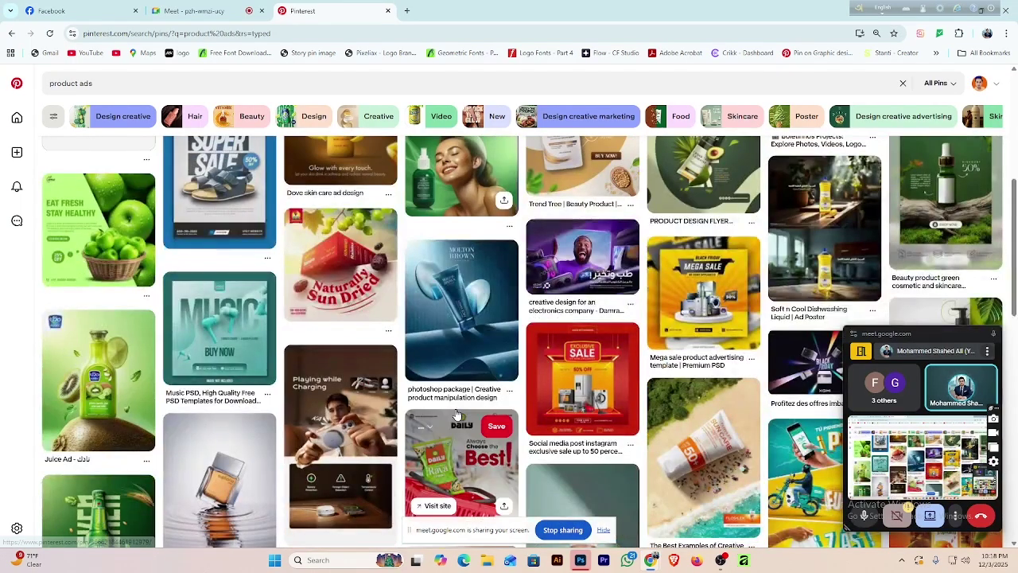
scroll(473, 424, "down", 5)
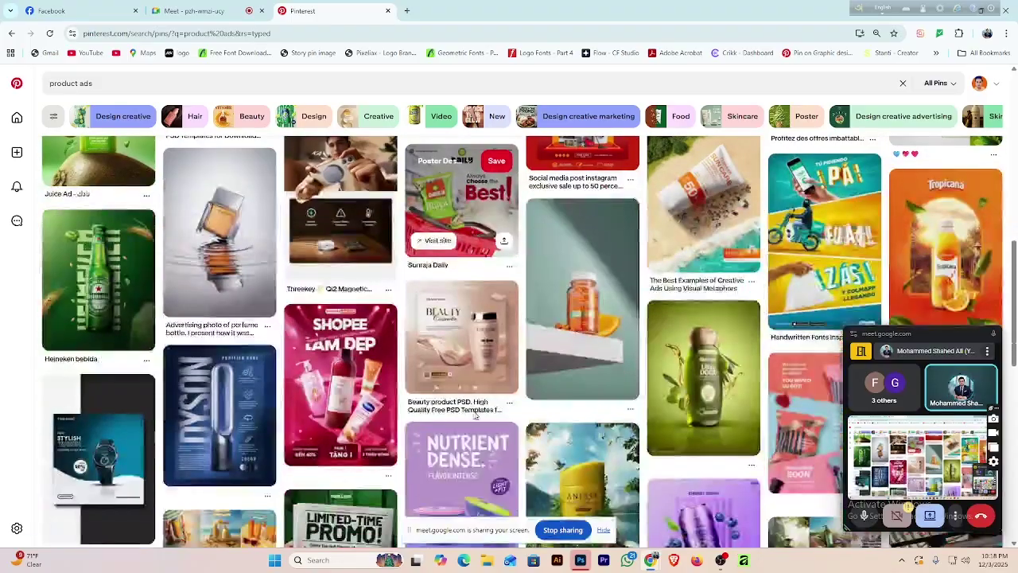
scroll(490, 420, "down", 3)
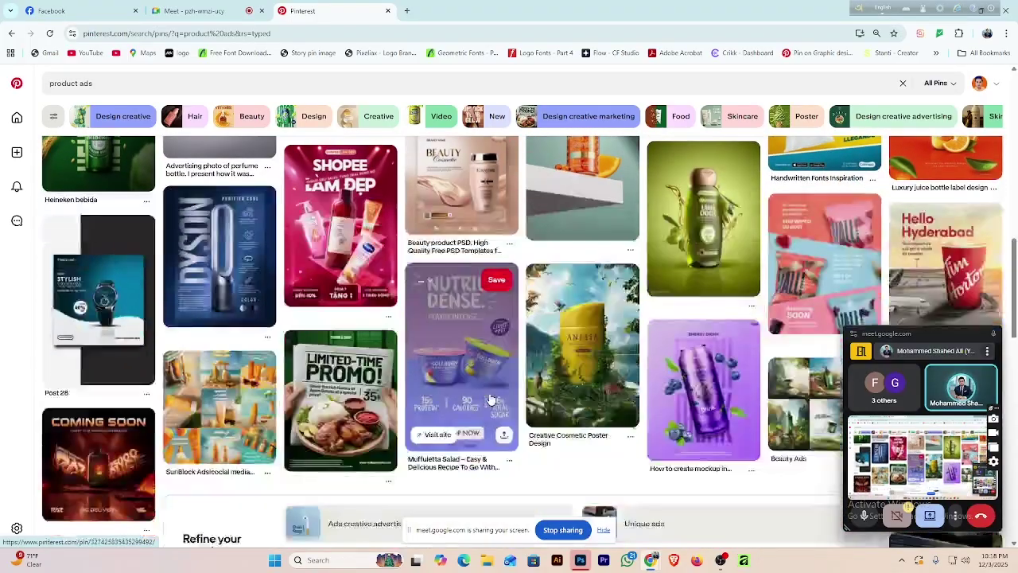
scroll(491, 403, "down", 3)
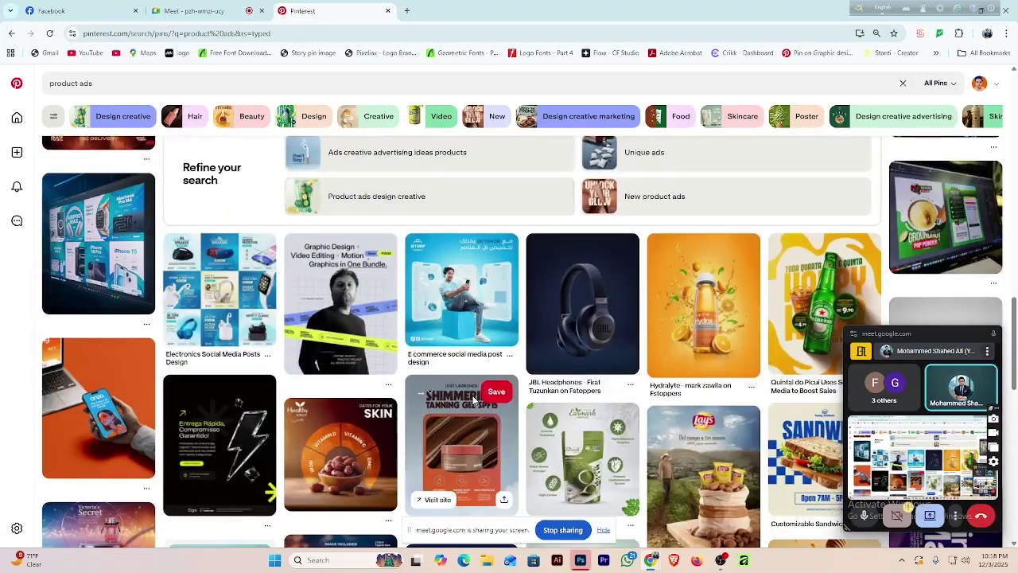
scroll(472, 393, "down", 2)
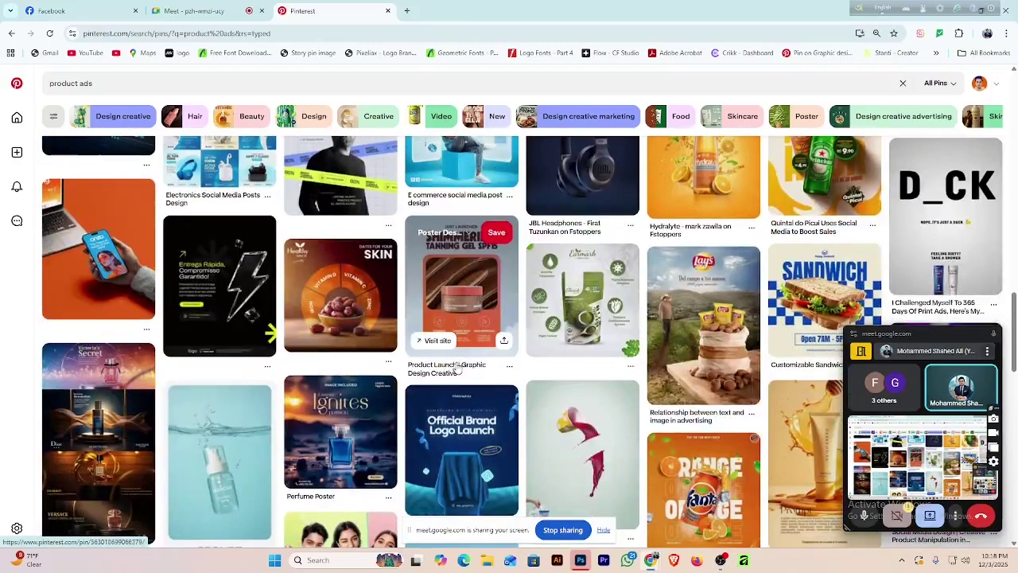
scroll(464, 369, "down", 1)
scroll(581, 382, "down", 2)
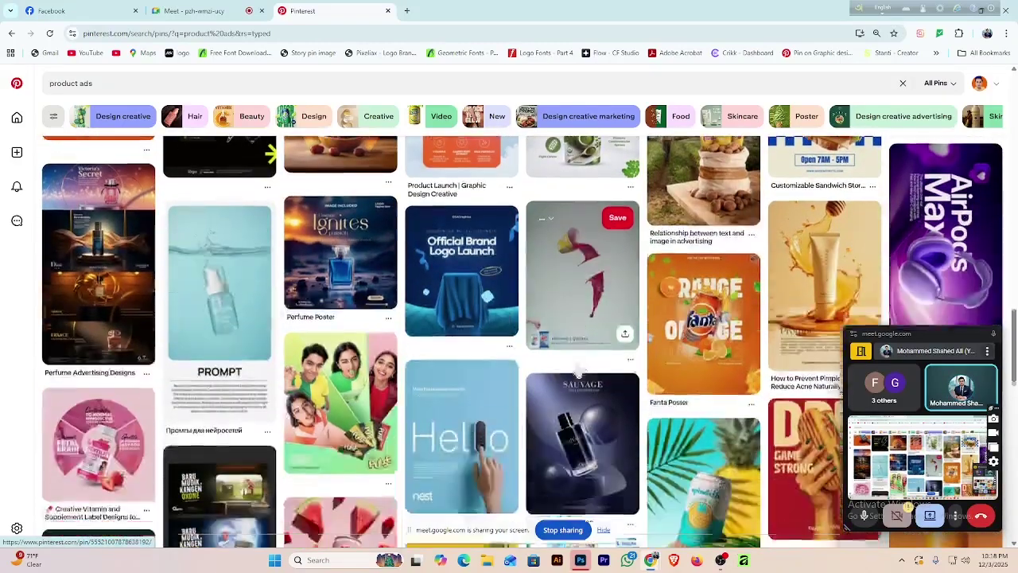
scroll(627, 270, "down", 6)
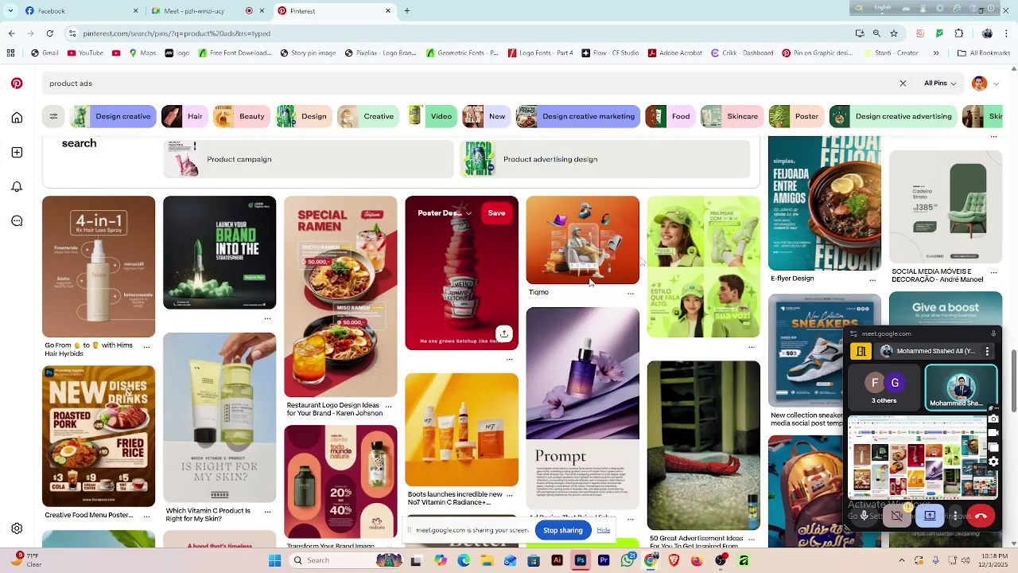
Open the teal "Feijoada Entre Amigos" e-flyer pin and download its image.
left_click(822, 199)
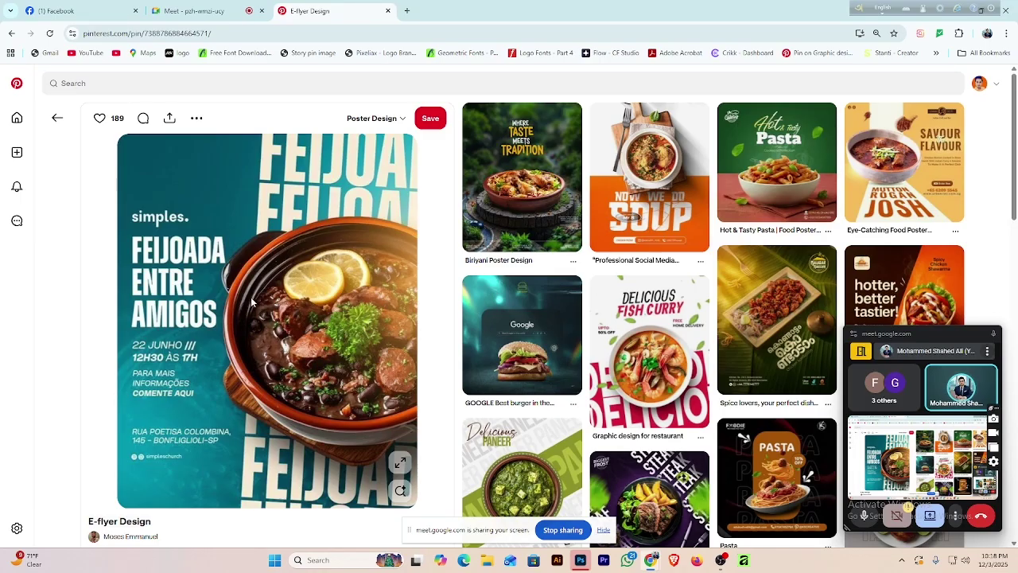
scroll(305, 284, "down", 2)
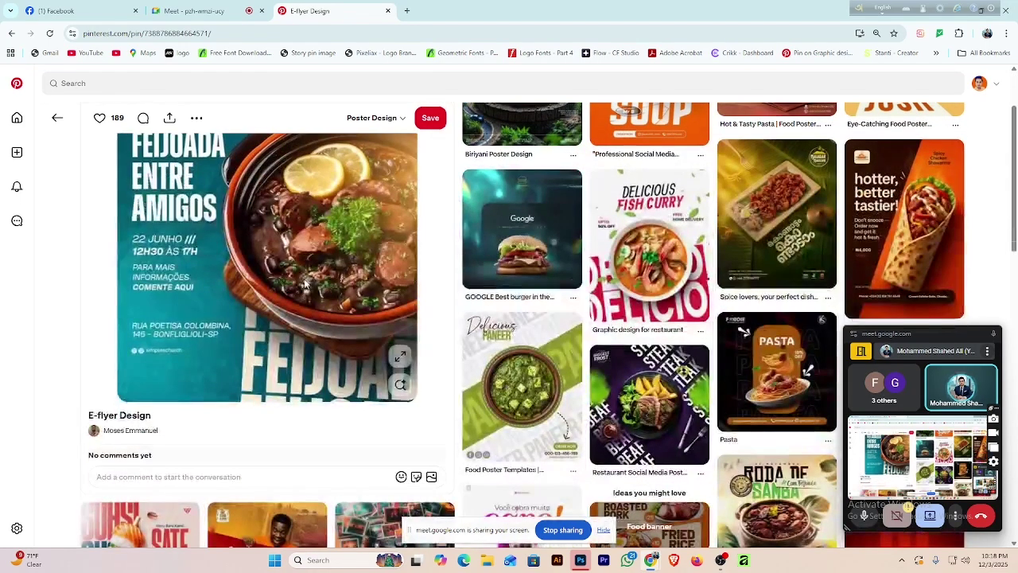
scroll(302, 270, "up", 2)
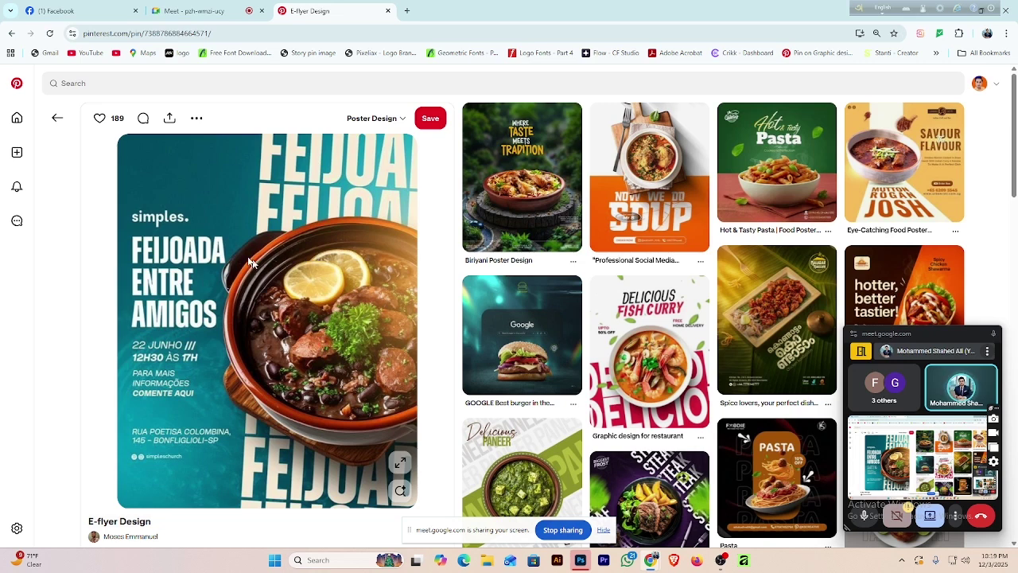
left_click(197, 120)
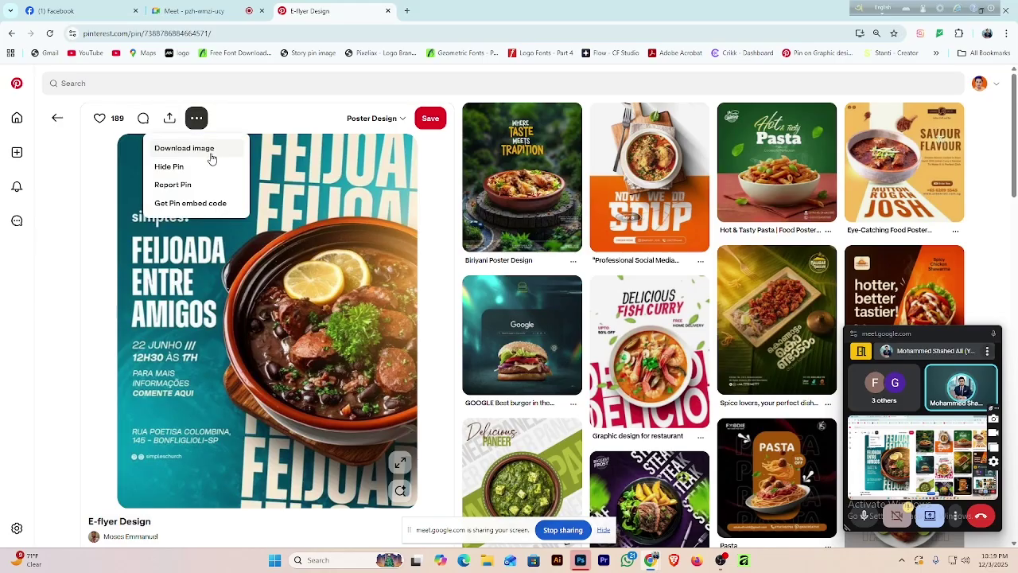
left_click(184, 148)
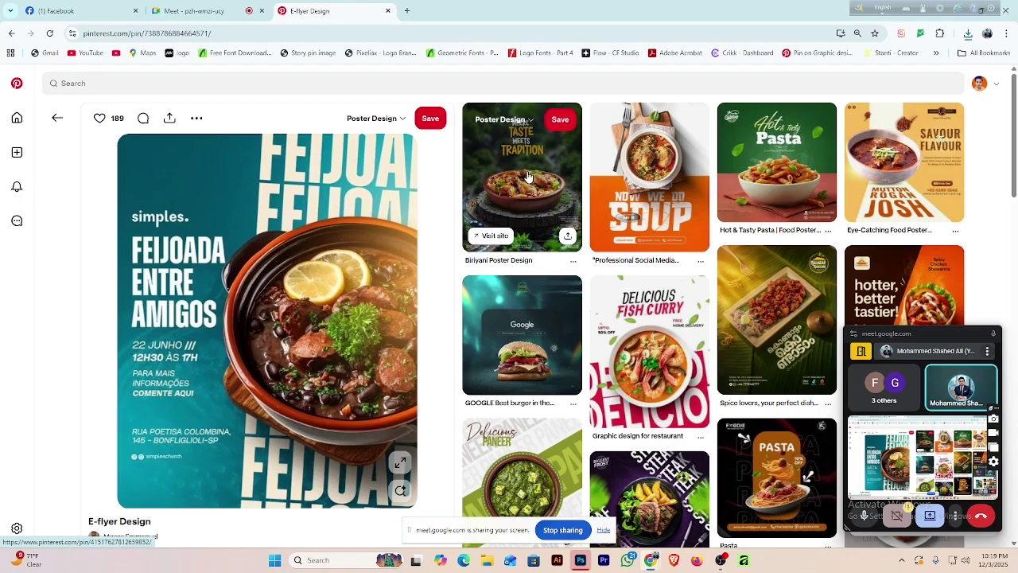
Browse the food poster pins related to the Feijoada flyer, and return to the product ads results.
scroll(502, 154, "down", 3)
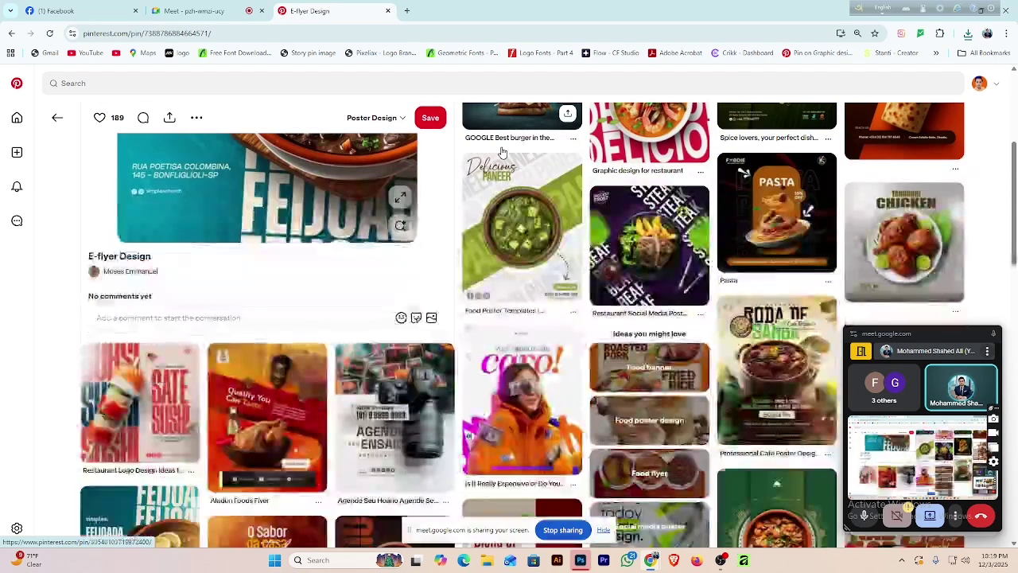
scroll(500, 151, "down", 2)
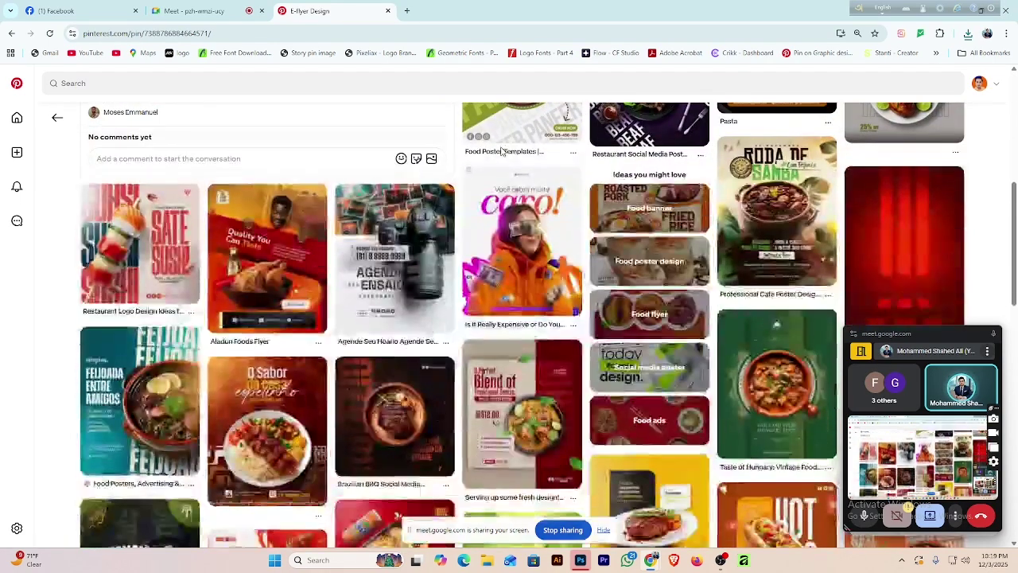
scroll(438, 209, "down", 1)
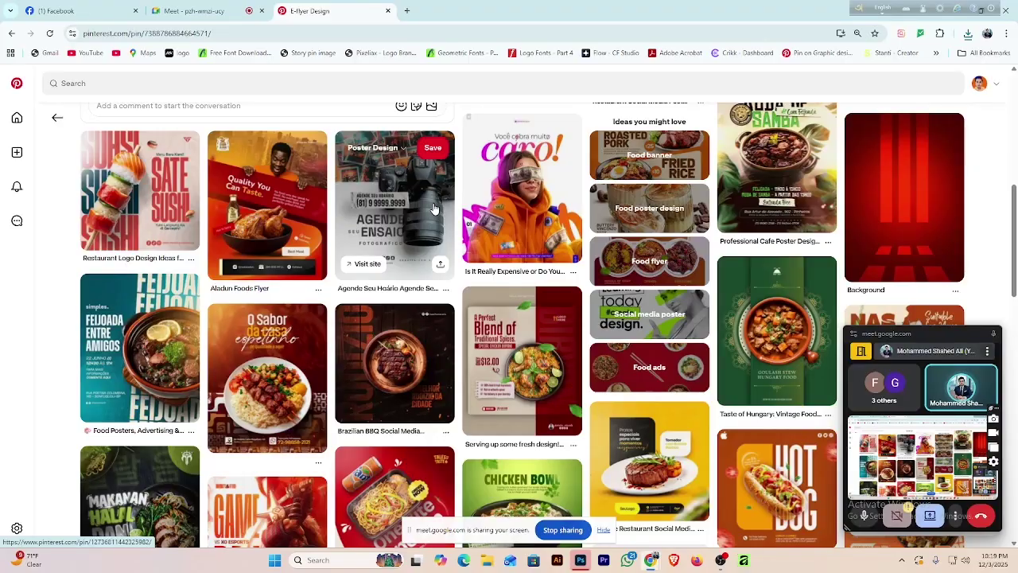
scroll(434, 209, "down", 1)
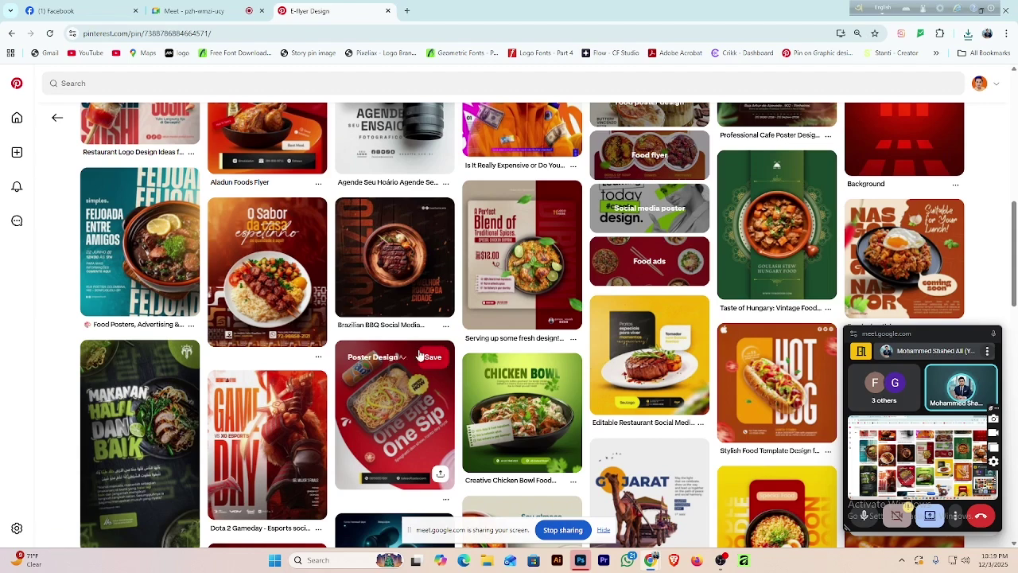
scroll(419, 355, "up", 1)
left_click(58, 117)
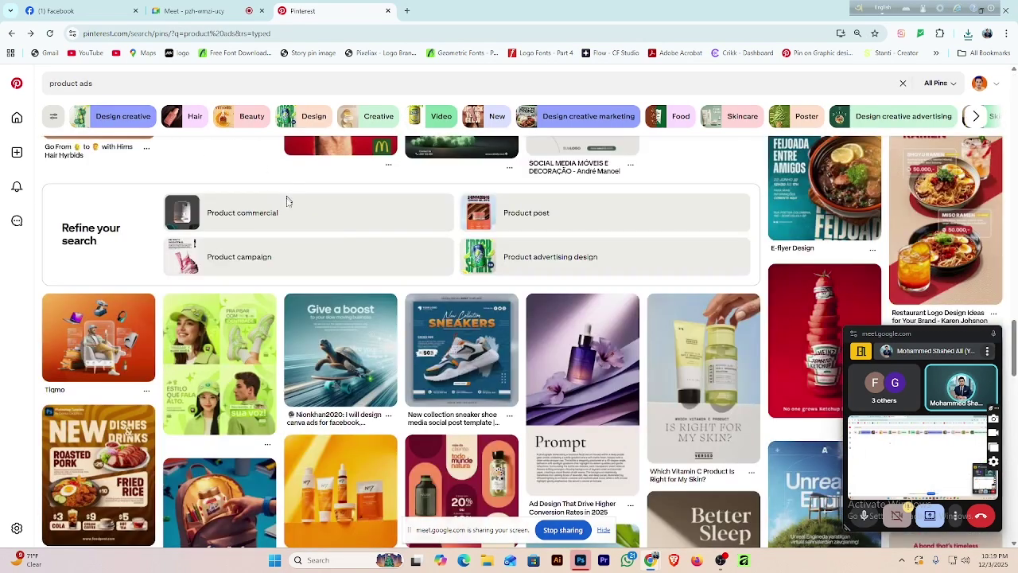
View the pin of the pineapple sparkling water can on sand, and return to the product ads results.
scroll(317, 390, "up", 6)
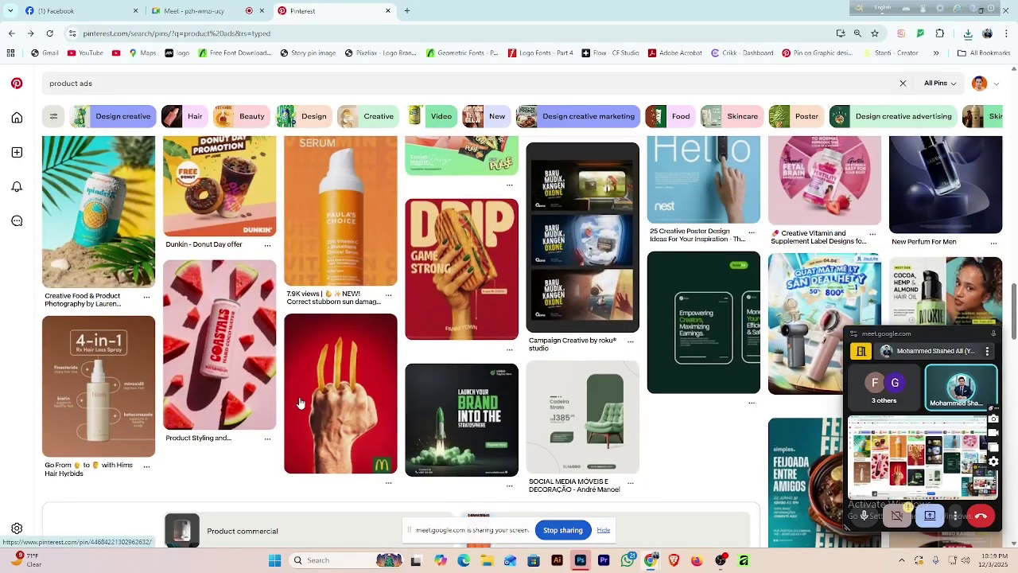
scroll(238, 374, "up", 6)
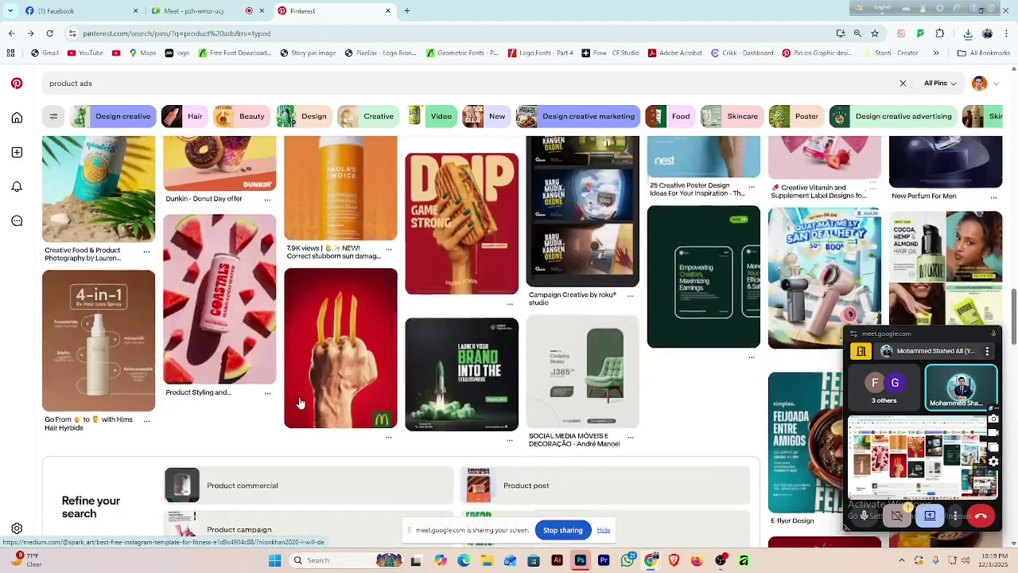
left_click(108, 341)
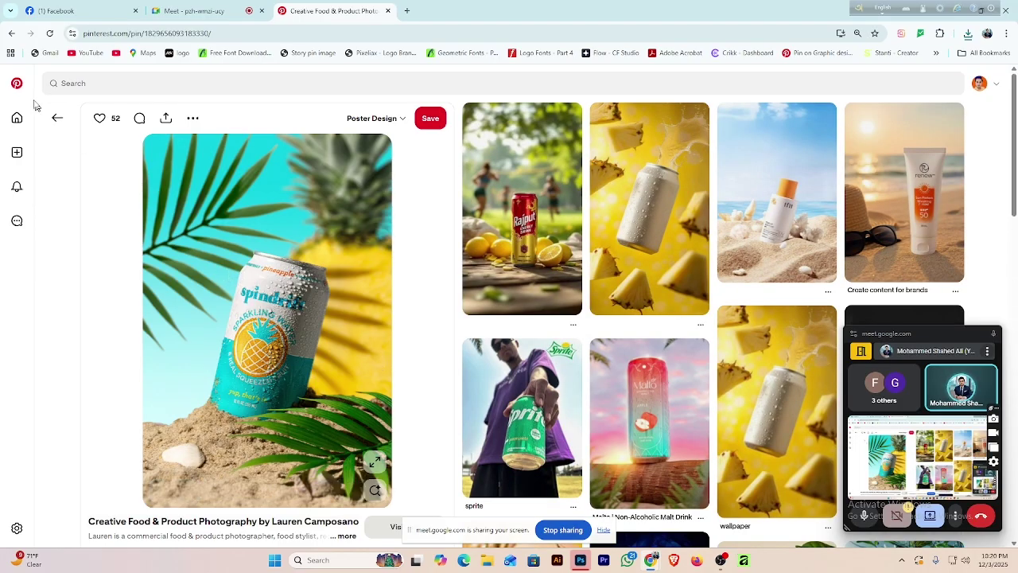
left_click(56, 118)
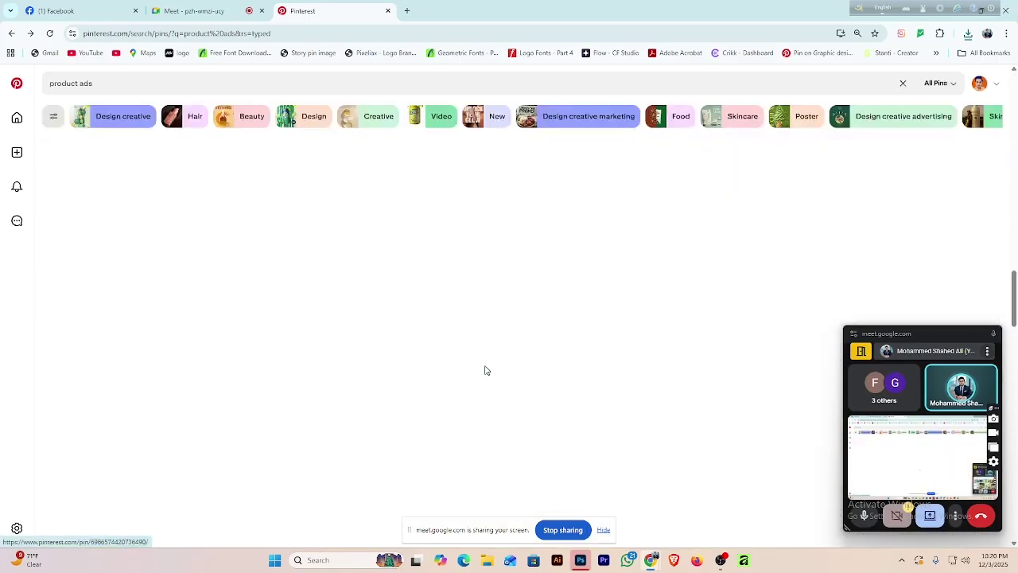
Examine the product ads results further down the feed for more advertising design references.
scroll(448, 383, "down", 3)
scroll(448, 382, "up", 3)
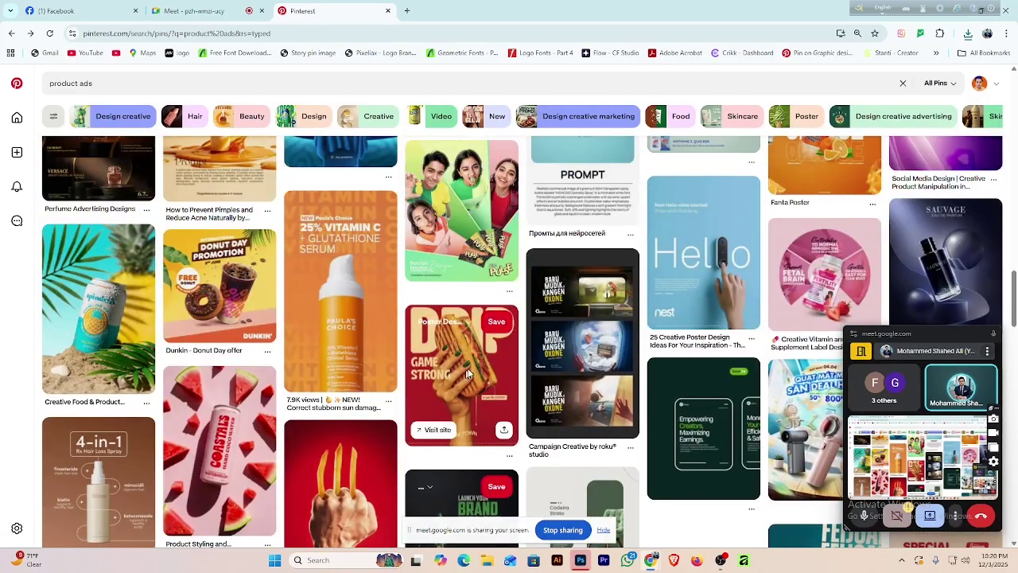
scroll(462, 378, "down", 3)
scroll(469, 374, "down", 5)
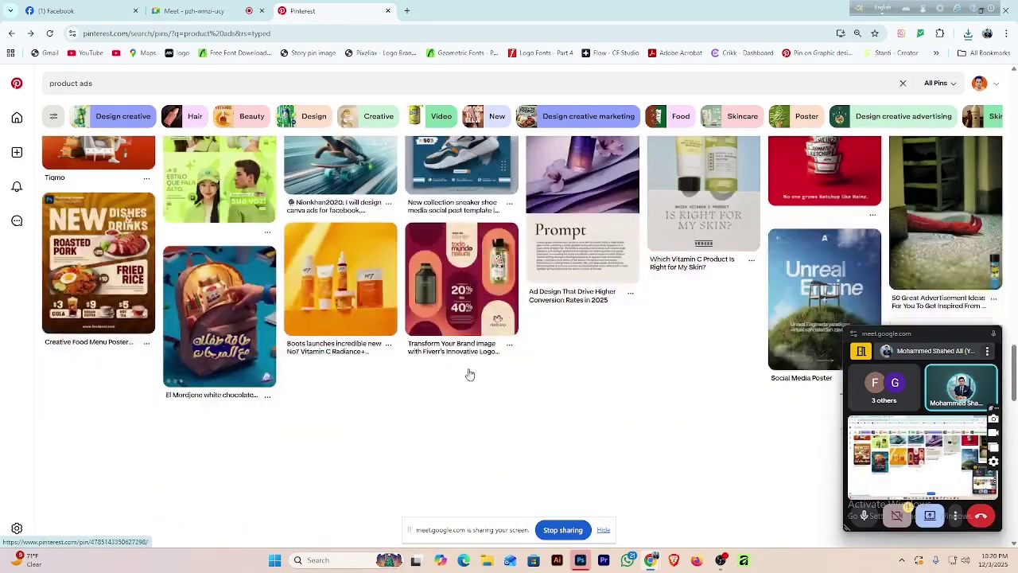
scroll(469, 374, "down", 10)
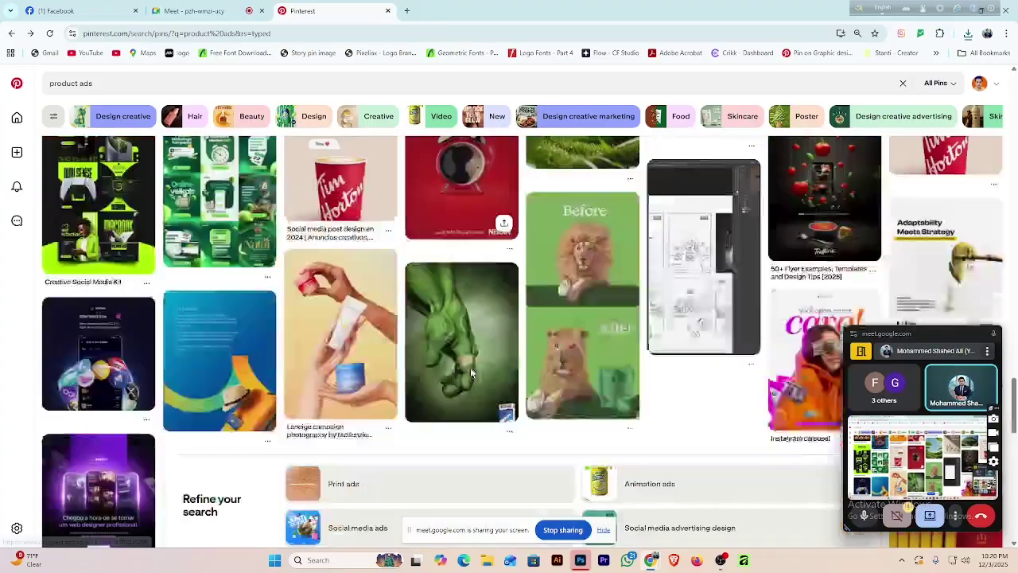
scroll(470, 382, "down", 10)
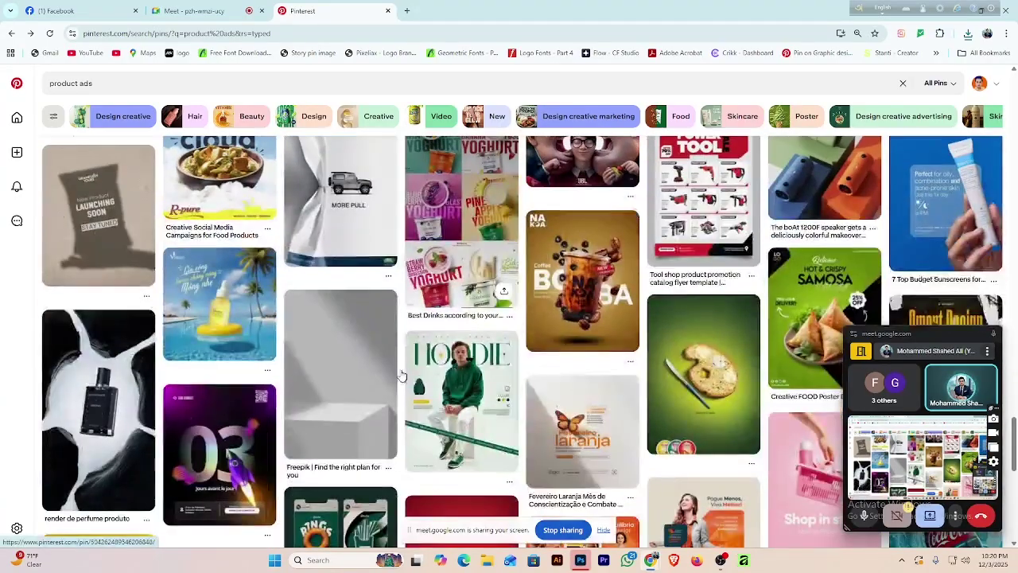
scroll(402, 373, "down", 5)
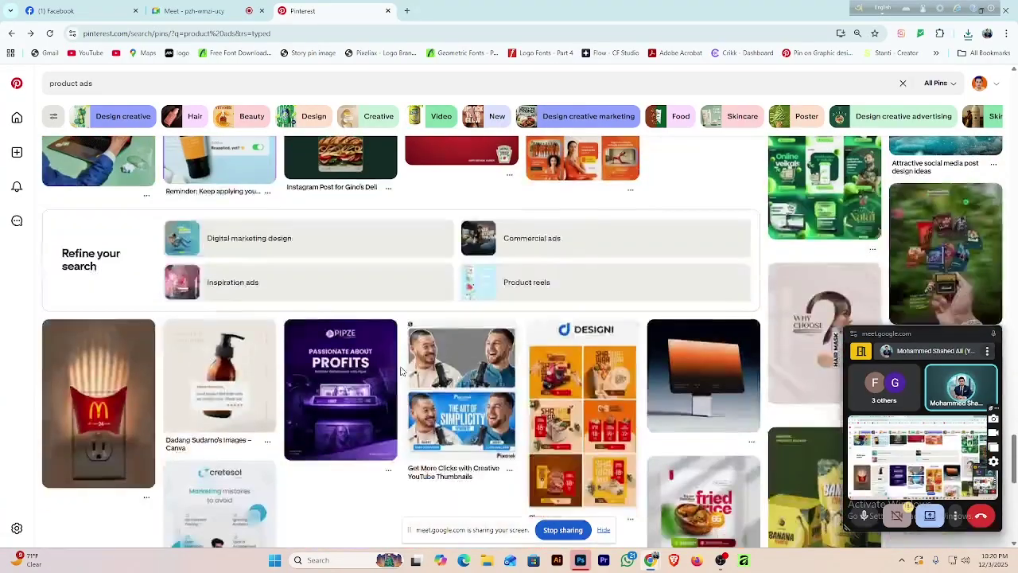
scroll(402, 370, "down", 2)
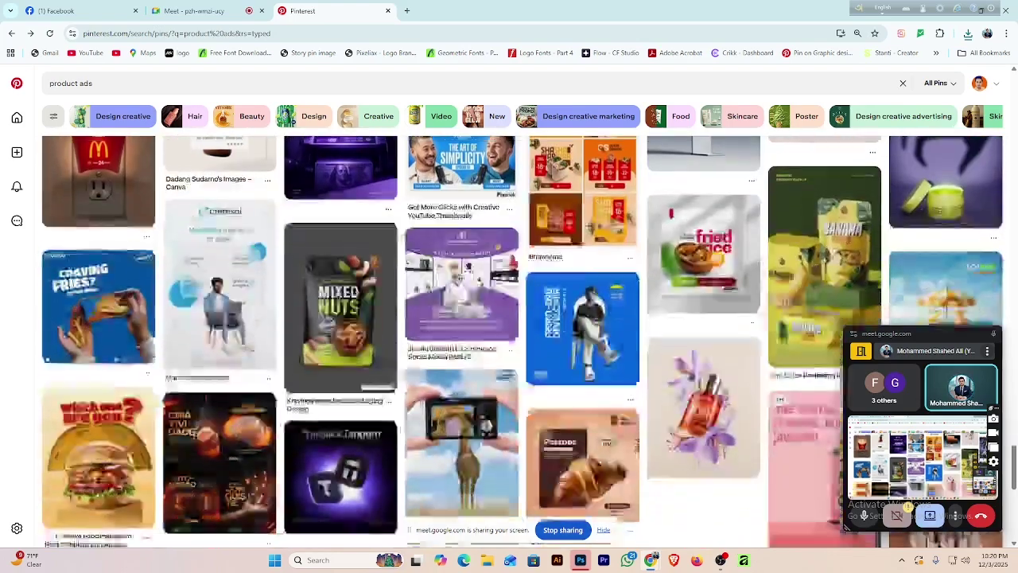
scroll(404, 370, "down", 5)
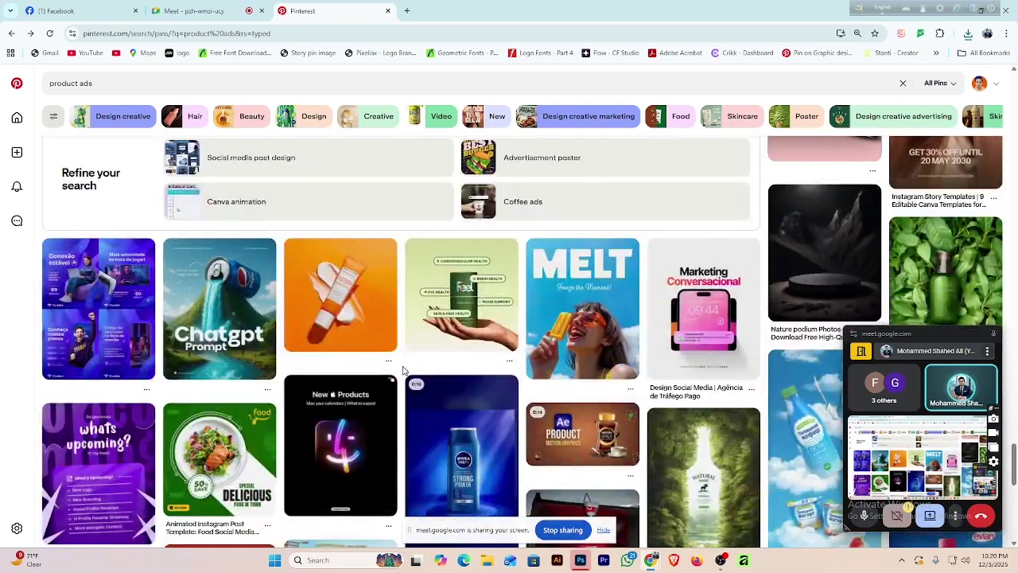
scroll(408, 367, "down", 5)
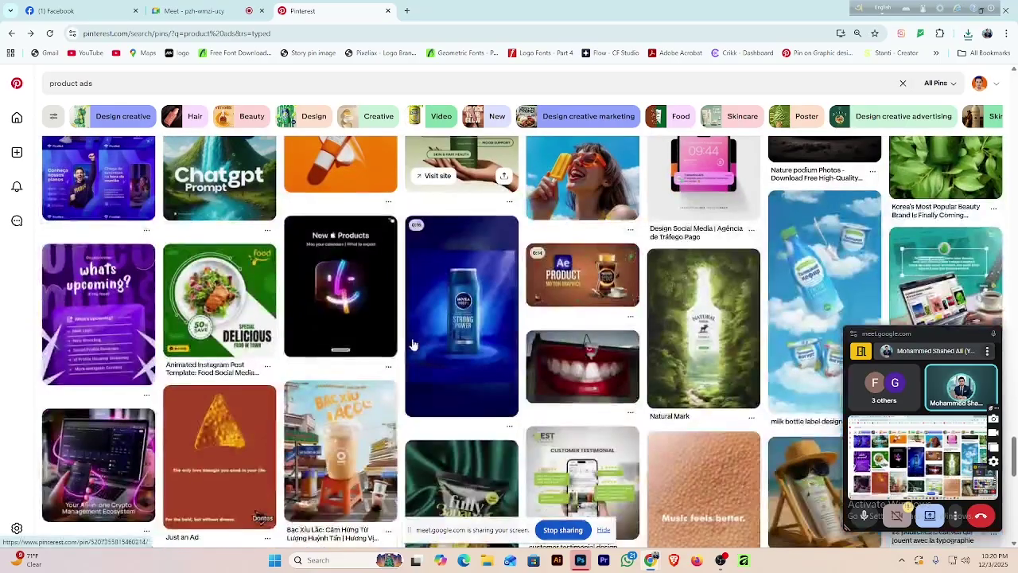
scroll(412, 345, "down", 2)
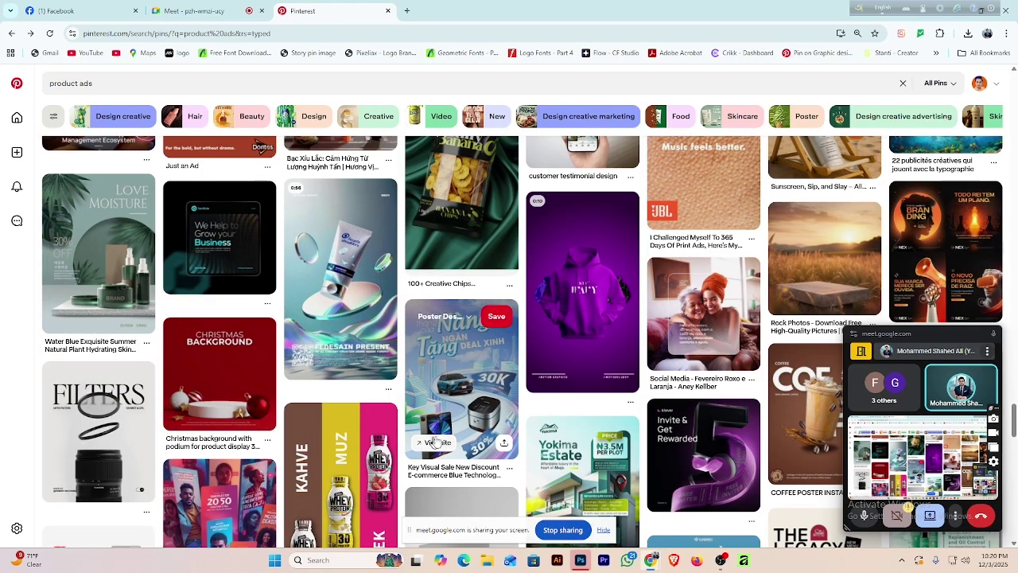
scroll(459, 425, "down", 2)
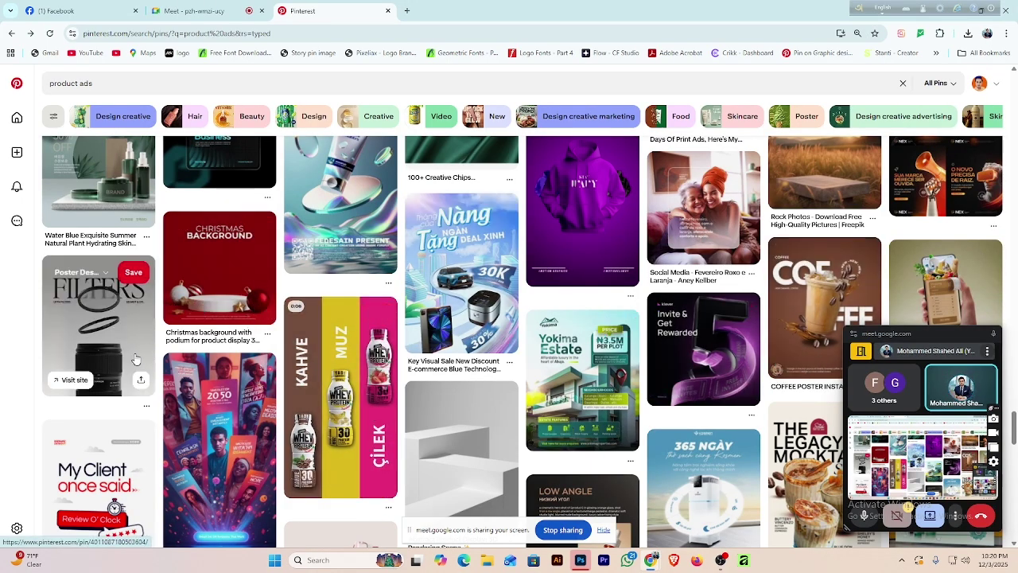
scroll(487, 390, "down", 3)
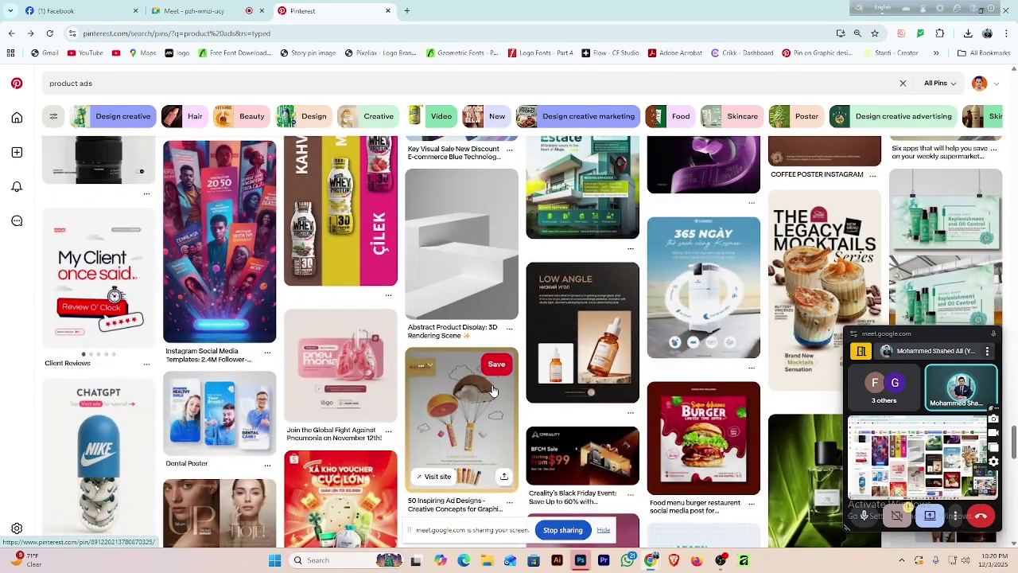
scroll(493, 390, "down", 4)
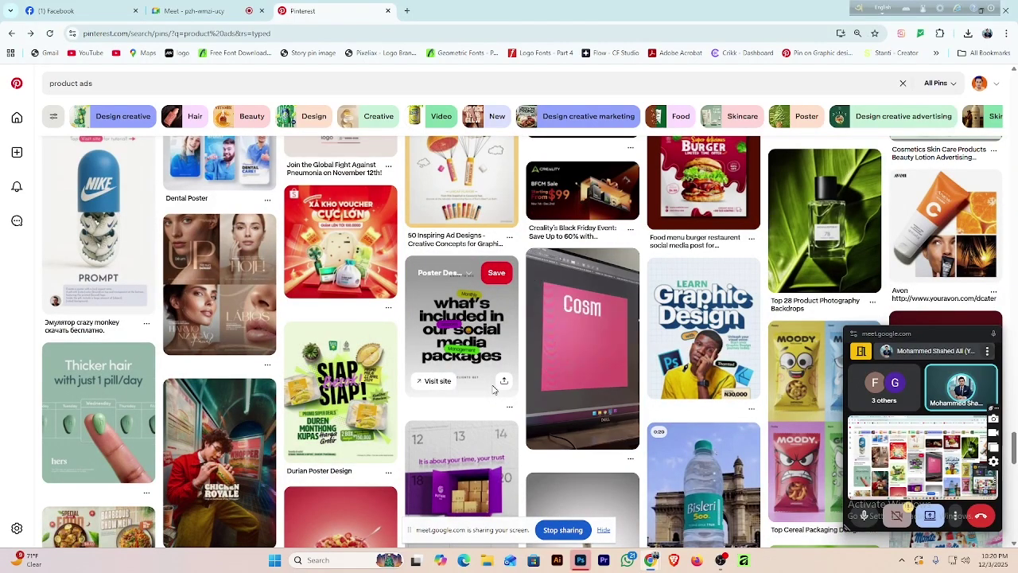
scroll(493, 390, "down", 1)
scroll(493, 390, "down", 3)
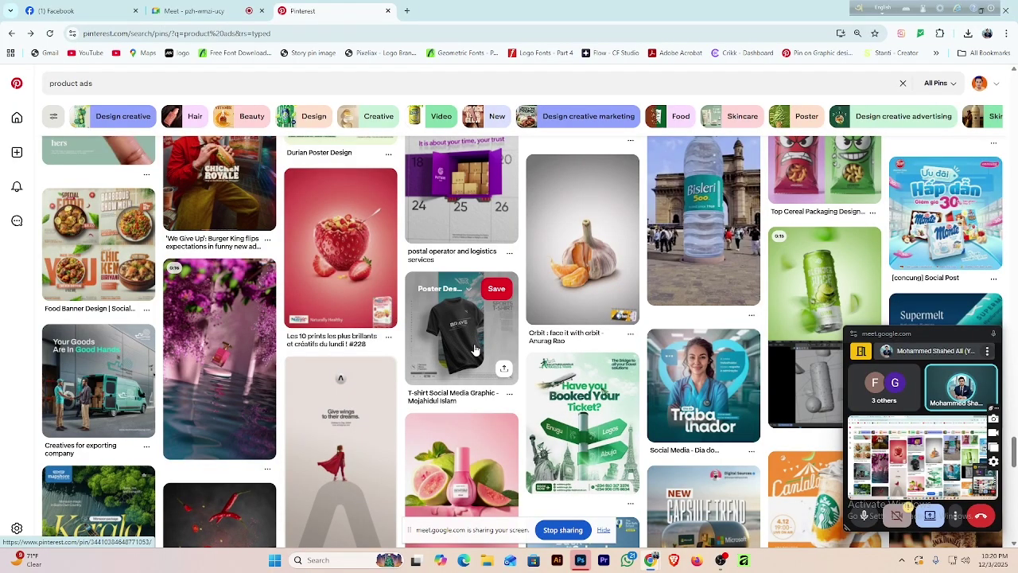
View the black BRAVE sports T-shirt pin and its related T-shirt posters, and return to the product ads results.
left_click(475, 350)
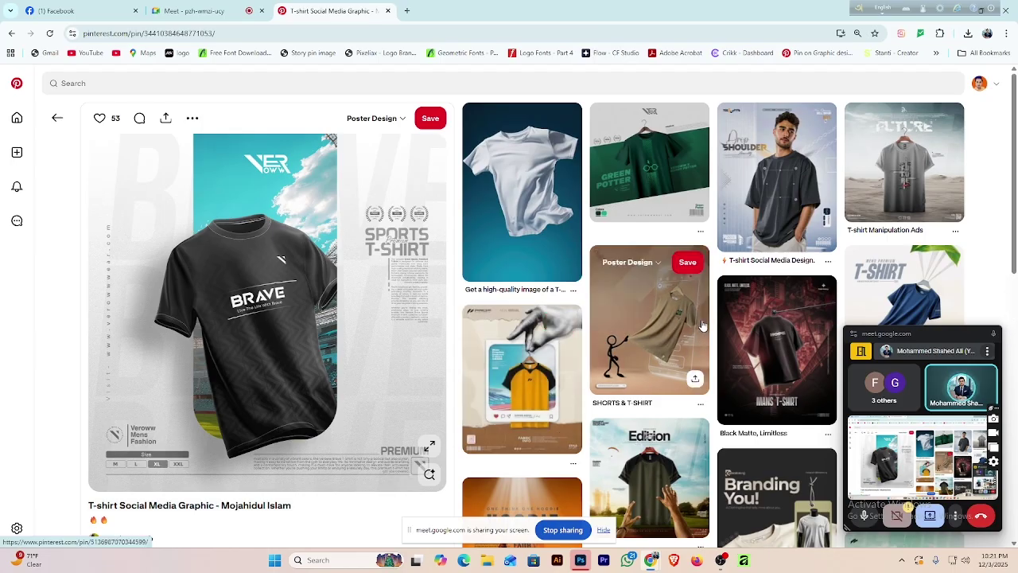
scroll(703, 326, "down", 3)
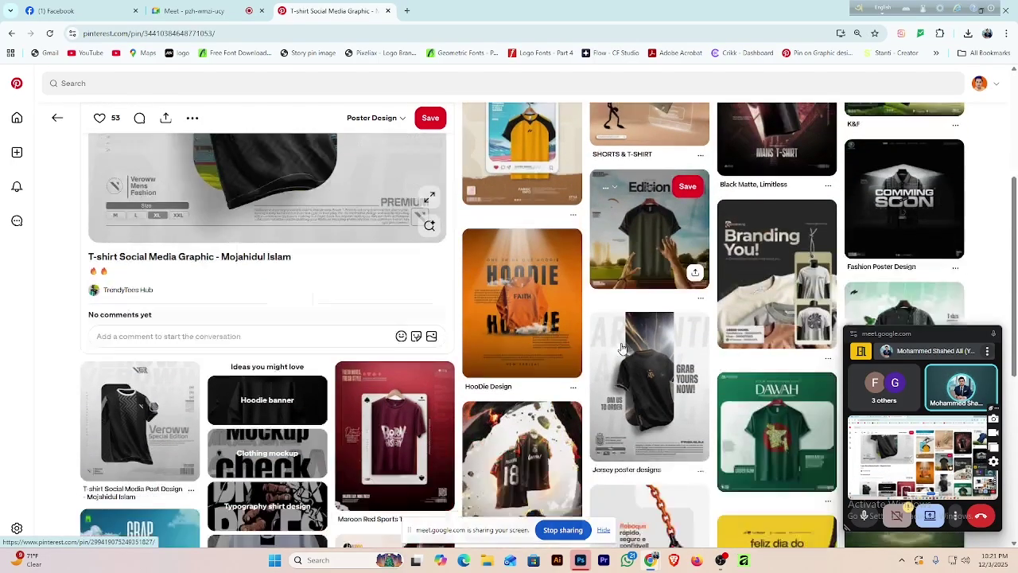
scroll(469, 367, "up", 3)
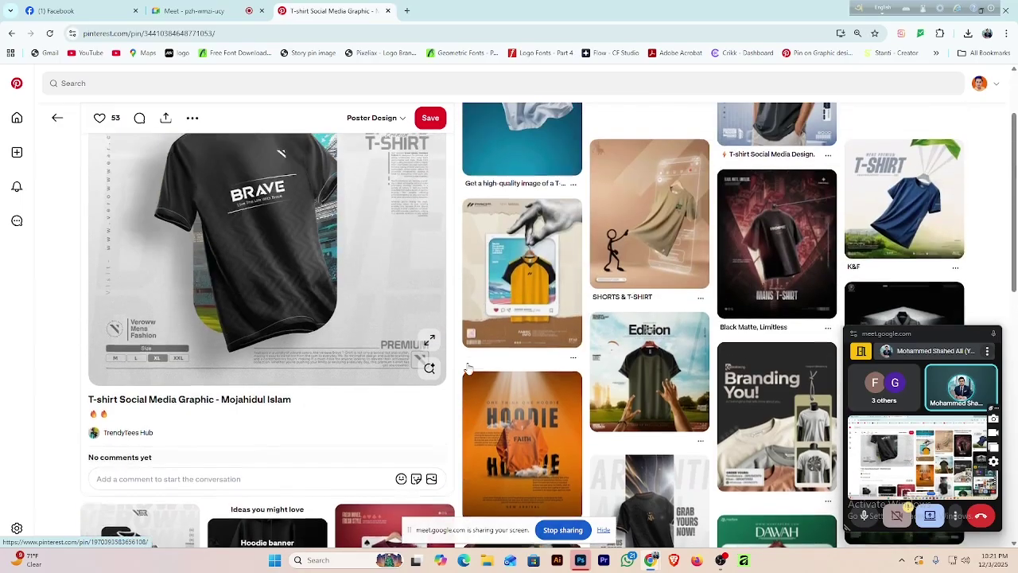
scroll(469, 368, "up", 2)
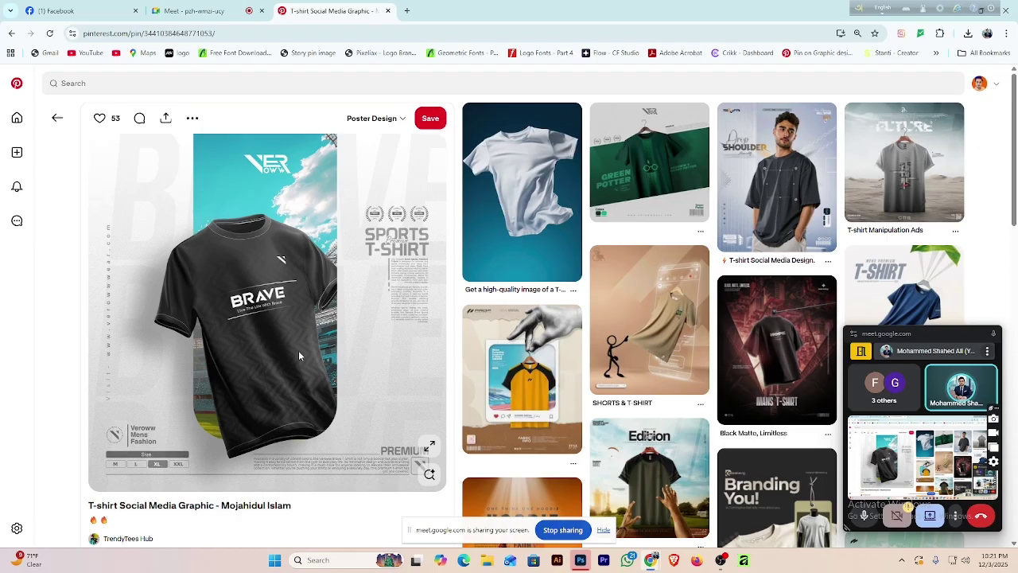
left_click(58, 119)
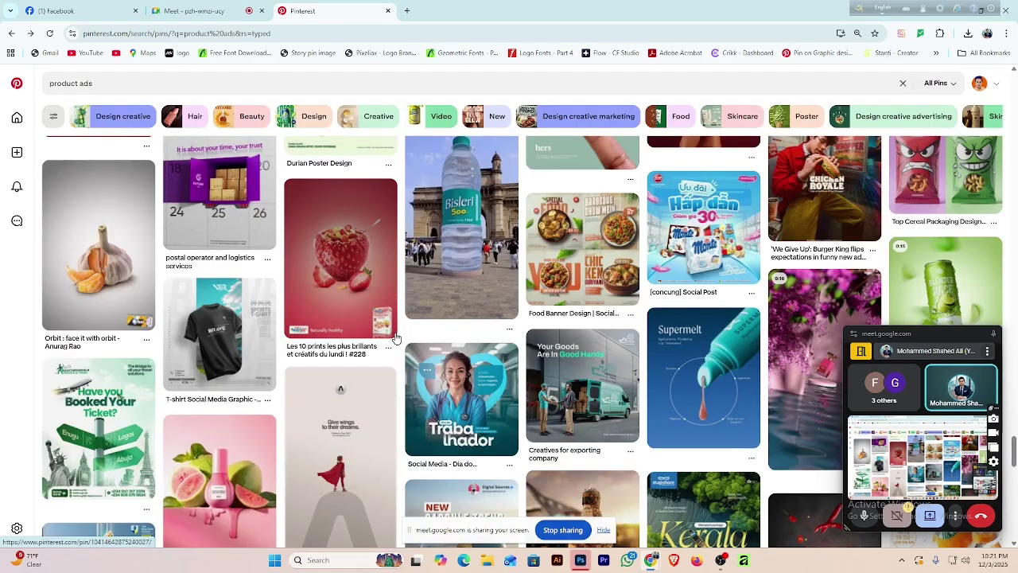
Examine more product ads results beyond the T-shirt pin for poster design references.
scroll(397, 339, "down", 10)
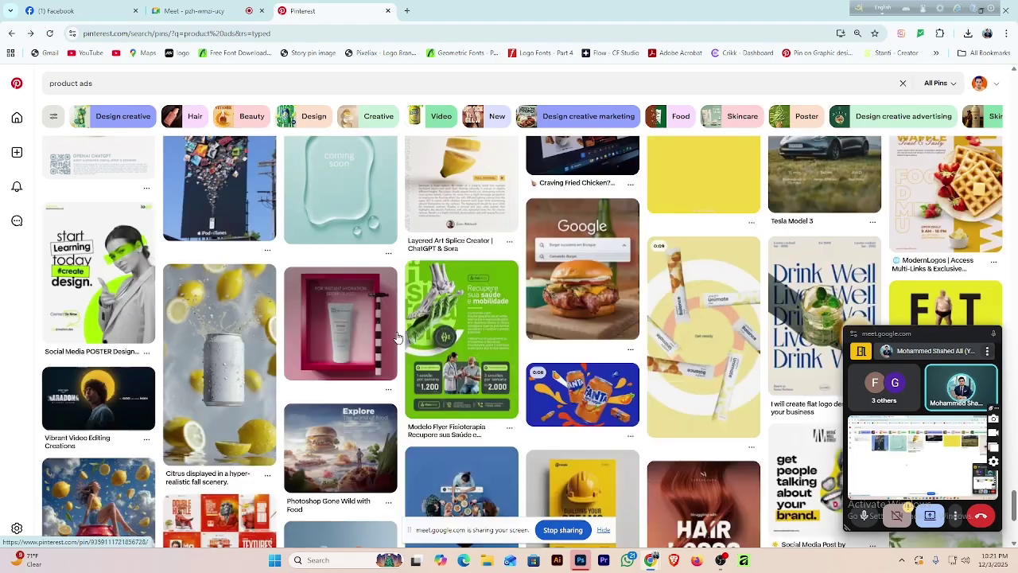
scroll(397, 338, "down", 3)
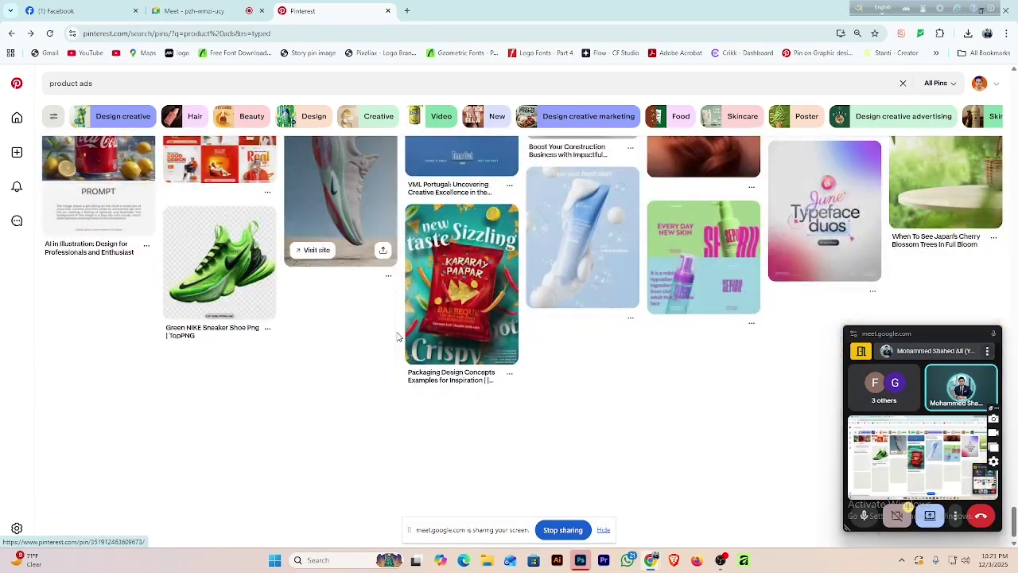
scroll(398, 337, "down", 3)
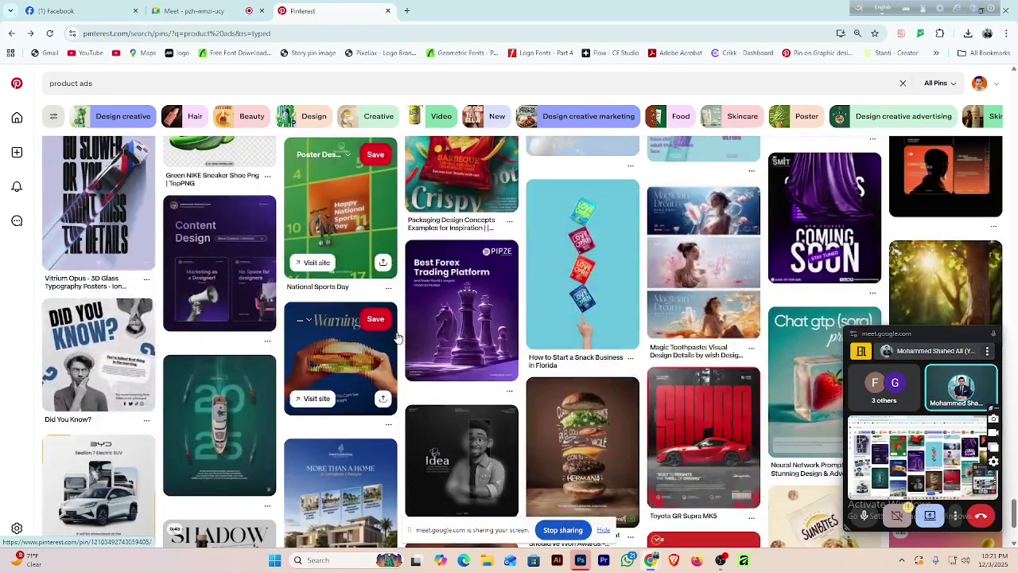
scroll(398, 337, "down", 4)
scroll(398, 338, "down", 2)
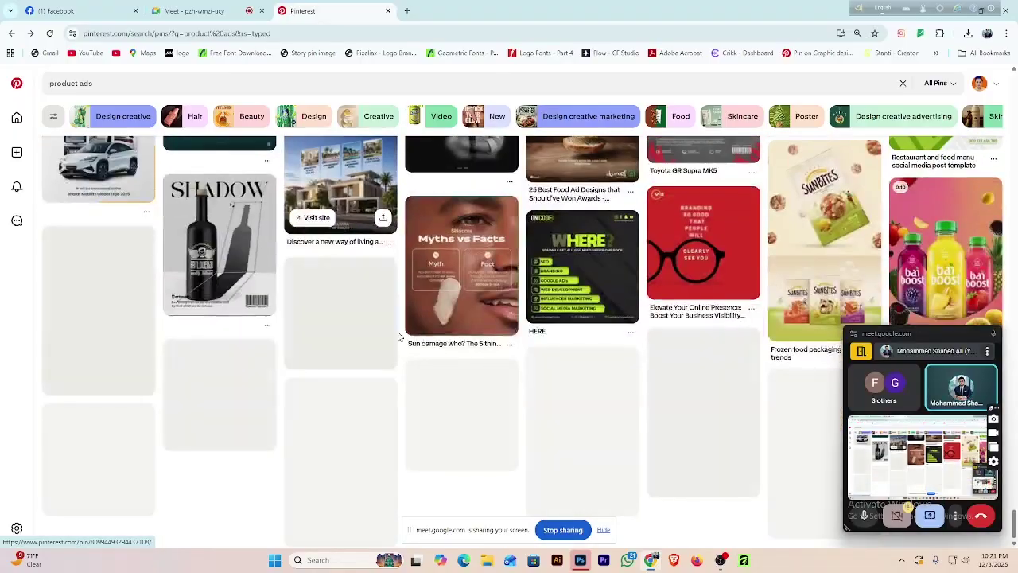
scroll(400, 338, "down", 1)
scroll(399, 337, "down", 2)
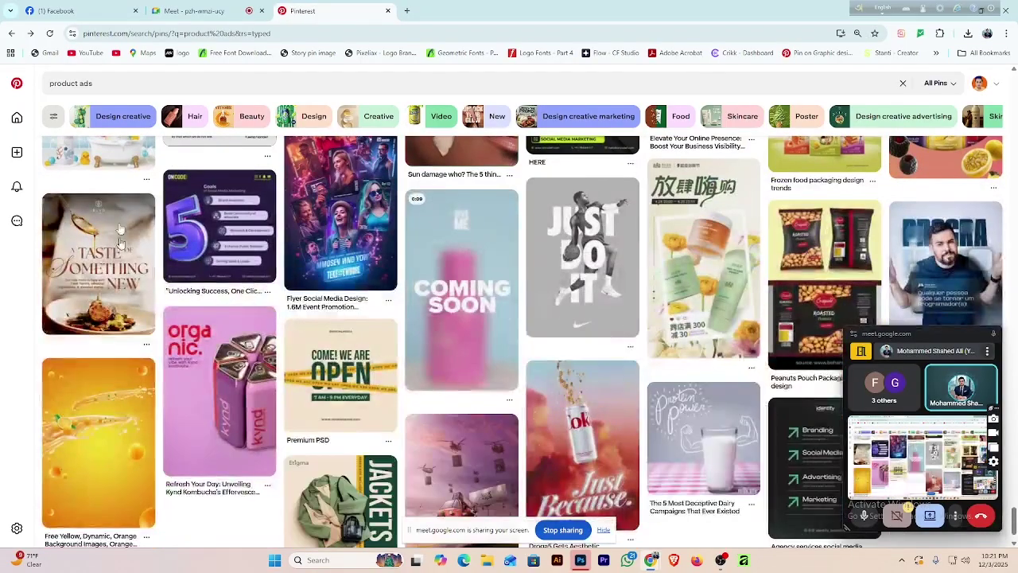
Search Pinterest for "headphone product ads".
left_click(61, 83)
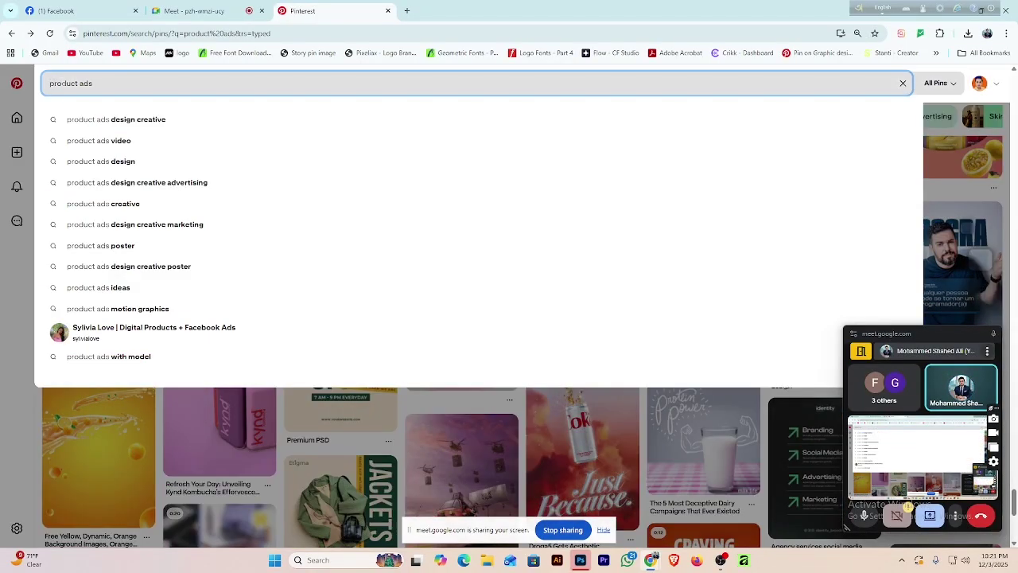
type("head")
type("hone")
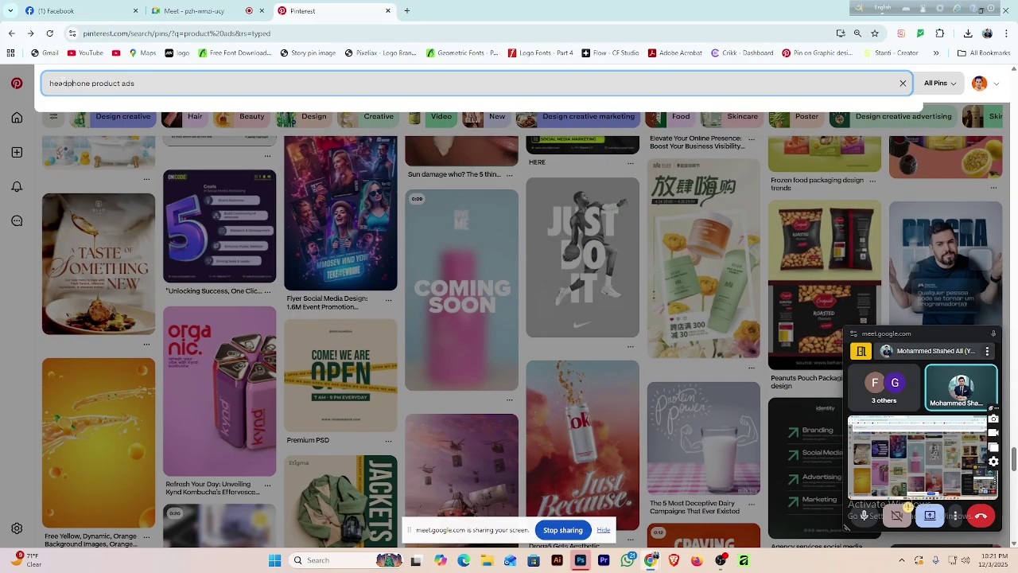
key("Return")
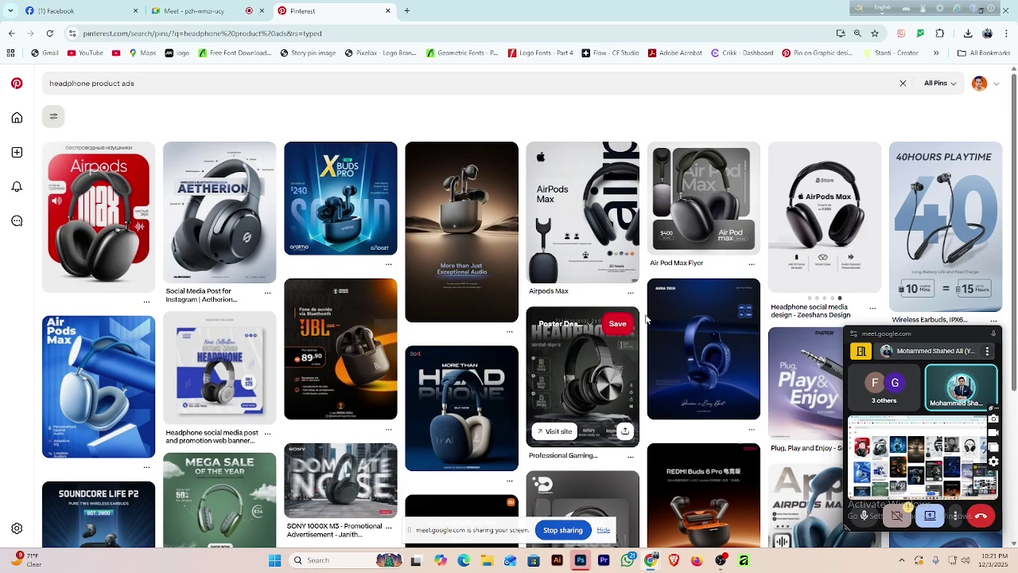
Examine the headphone product ads results for headphone and earbud poster layouts.
scroll(314, 309, "down", 1)
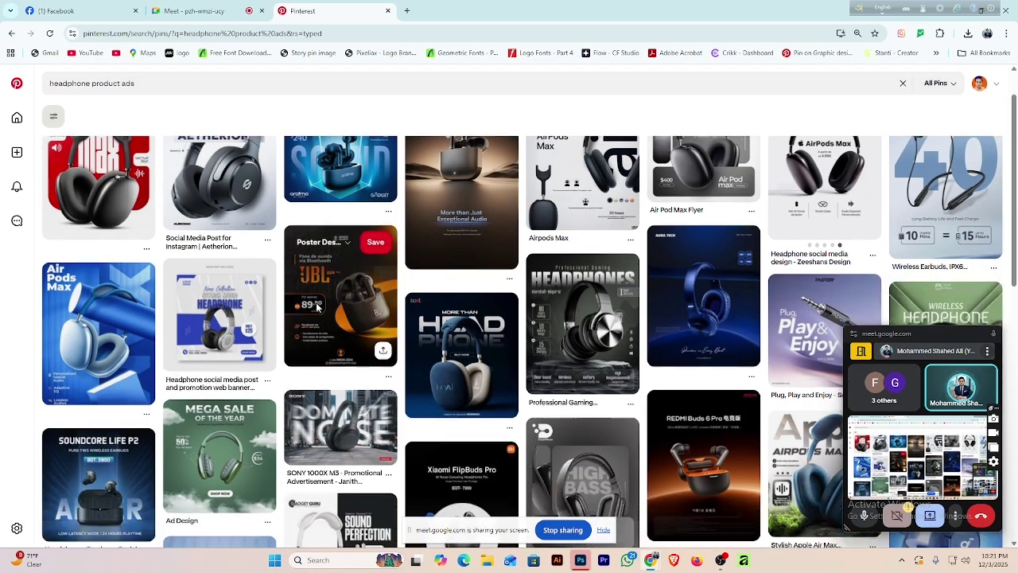
scroll(317, 310, "down", 2)
scroll(316, 309, "up", 1)
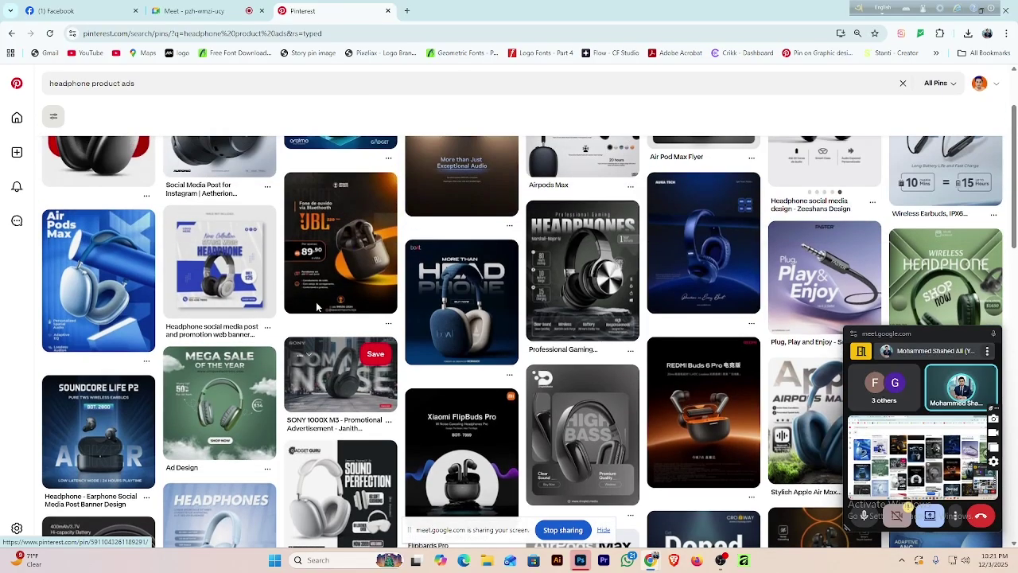
scroll(317, 308, "down", 1)
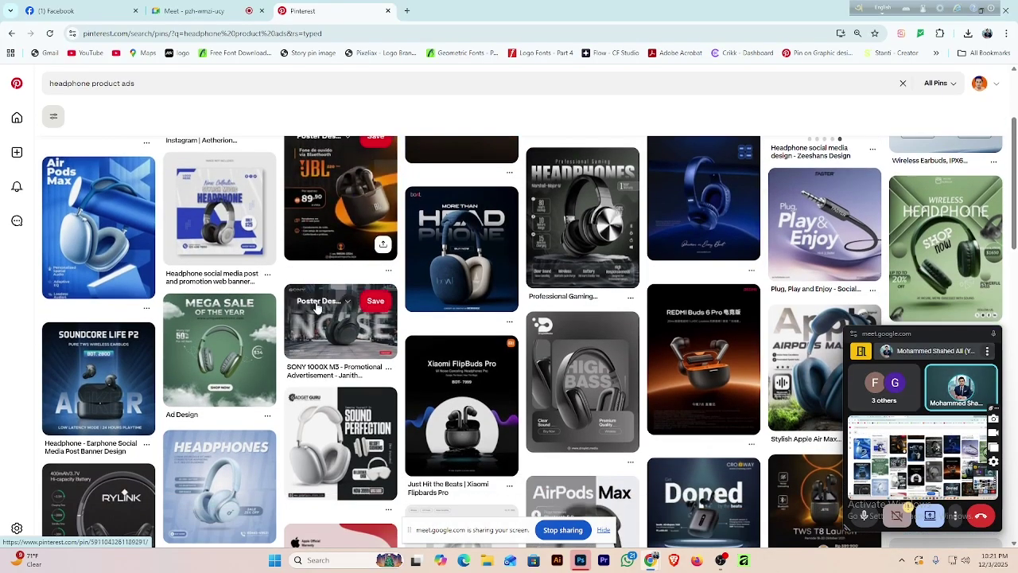
scroll(317, 309, "down", 1)
scroll(346, 370, "down", 2)
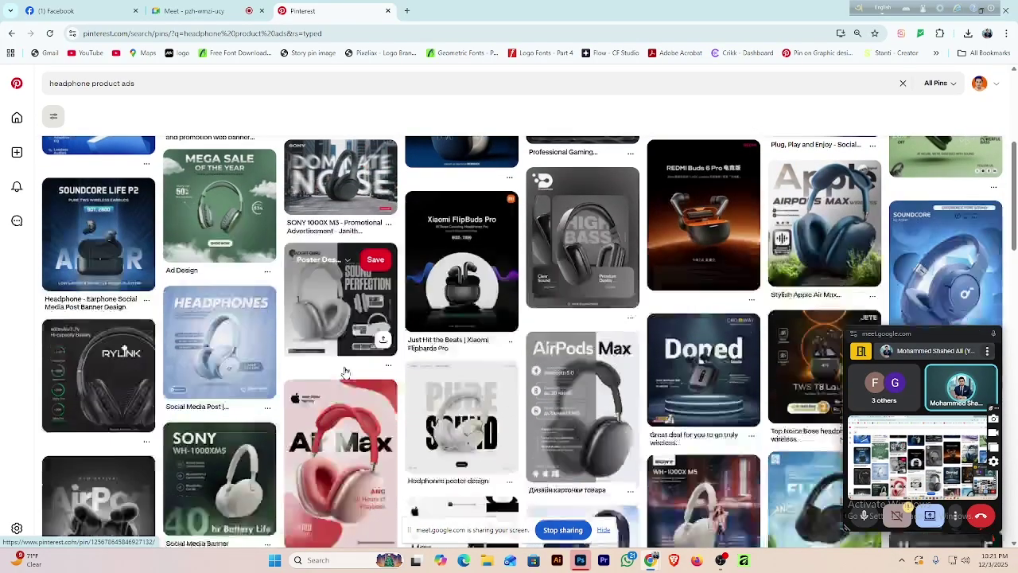
scroll(346, 370, "down", 2)
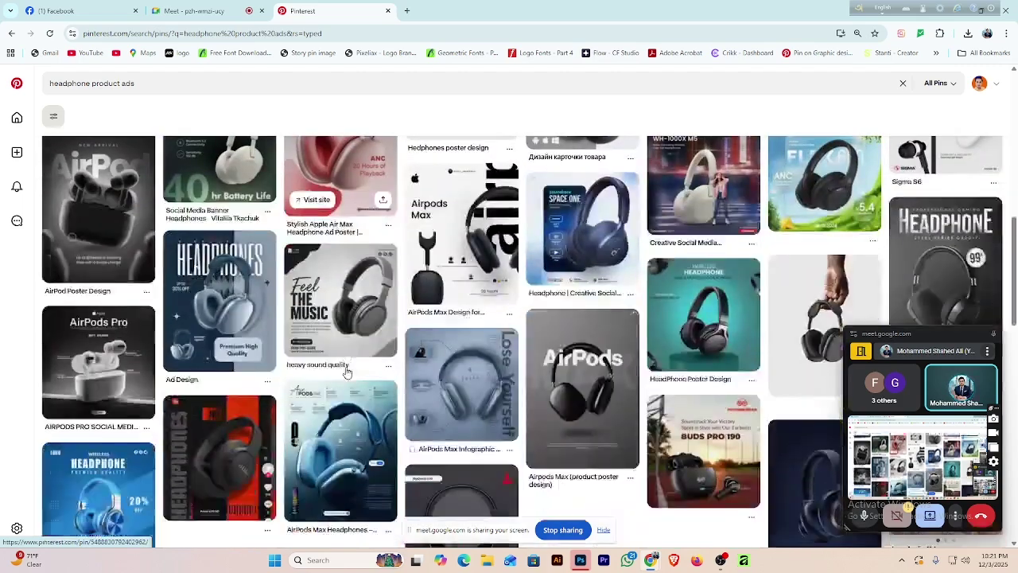
scroll(344, 371, "down", 1)
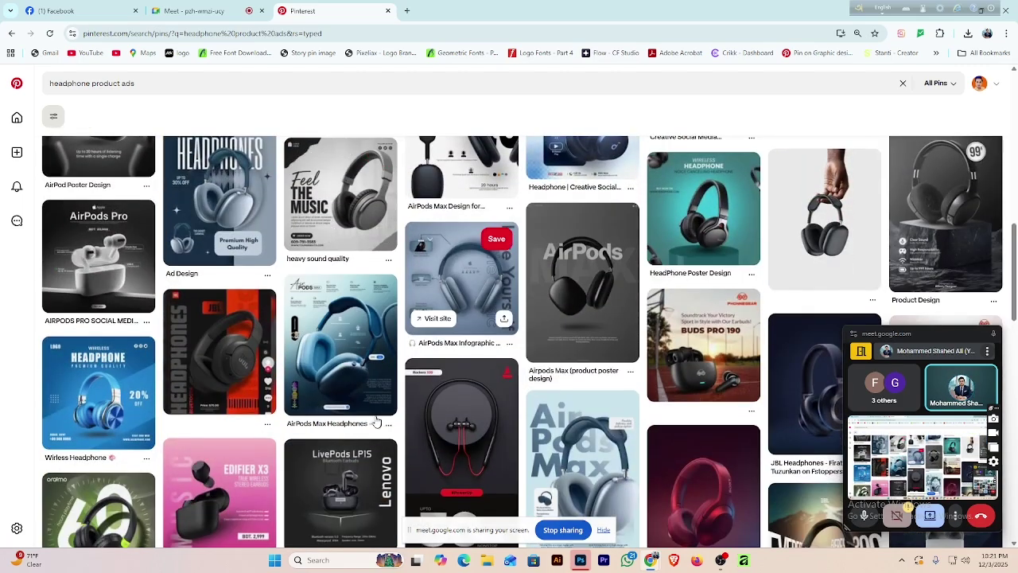
scroll(139, 367, "down", 2)
scroll(140, 367, "down", 1)
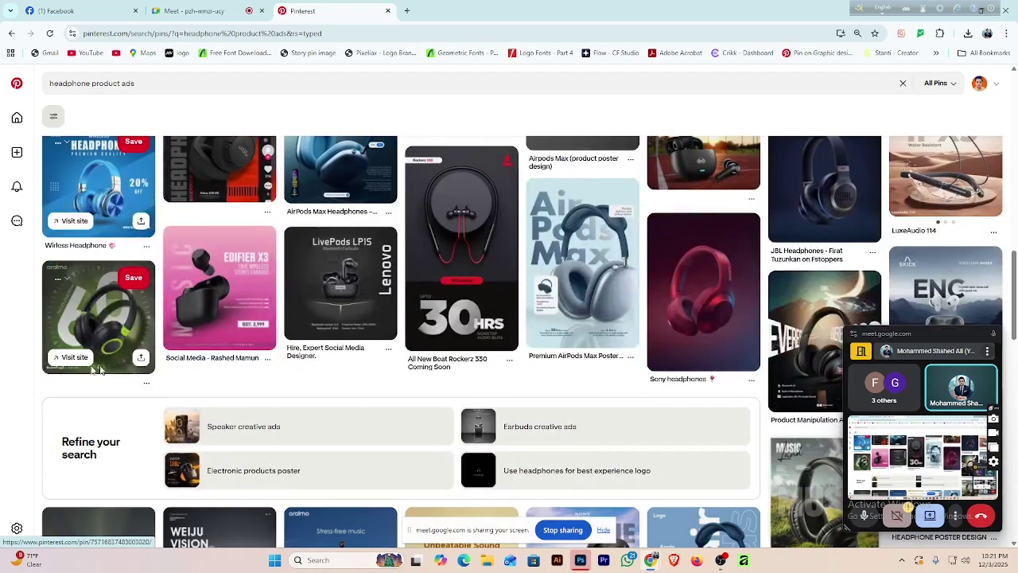
Look through the headphone ads past the refine-search suggestions and open the "Enjoy Weekend T2" earbuds pin.
scroll(554, 318, "down", 3)
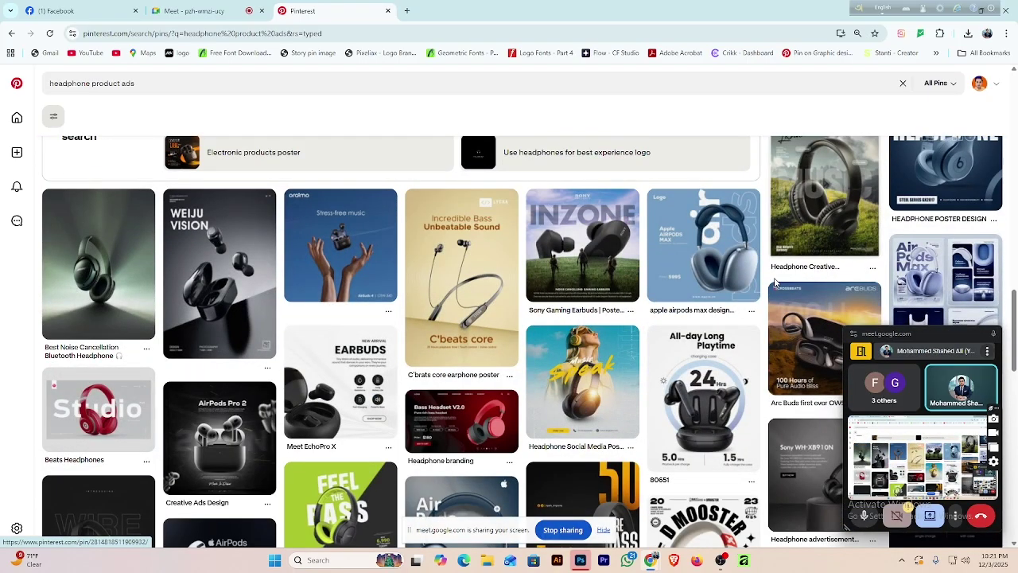
scroll(776, 282, "up", 1)
scroll(205, 237, "down", 2)
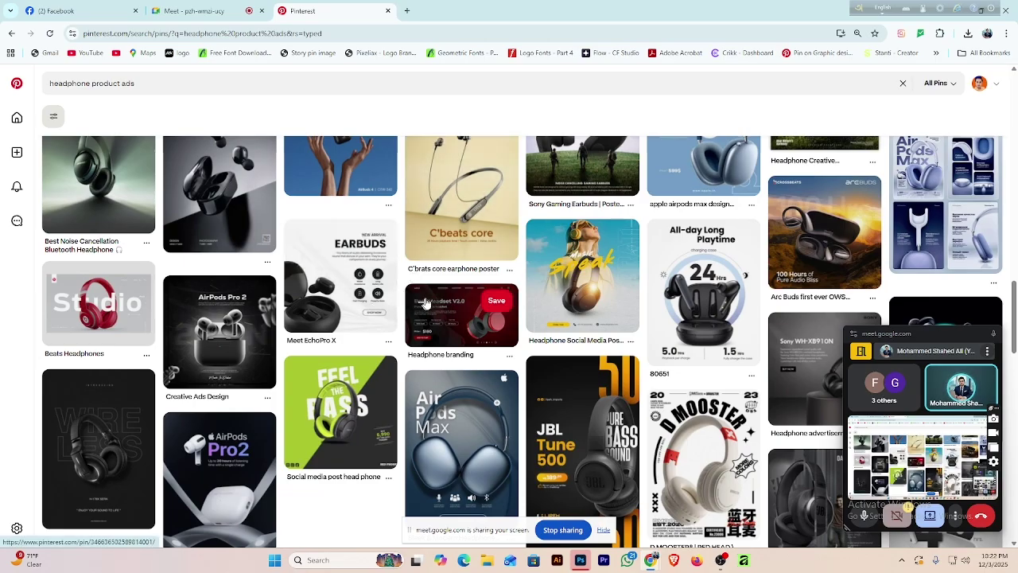
scroll(426, 303, "down", 2)
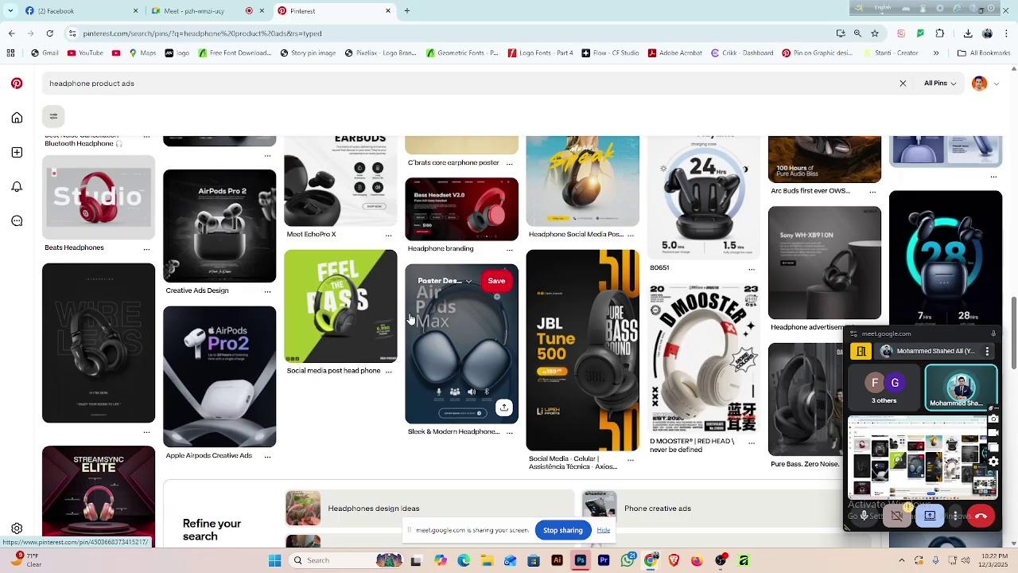
scroll(380, 316, "down", 4)
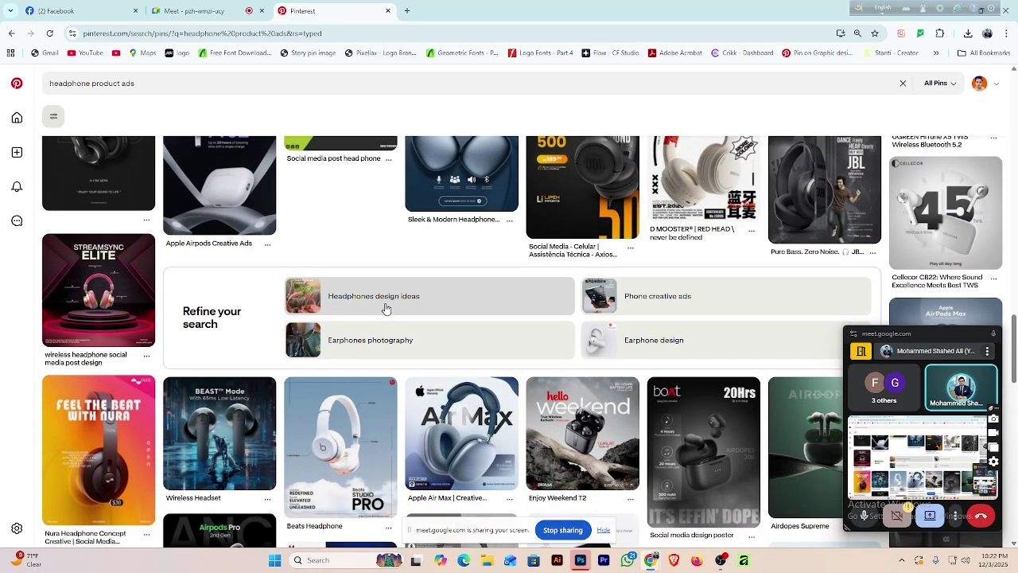
scroll(386, 309, "down", 2)
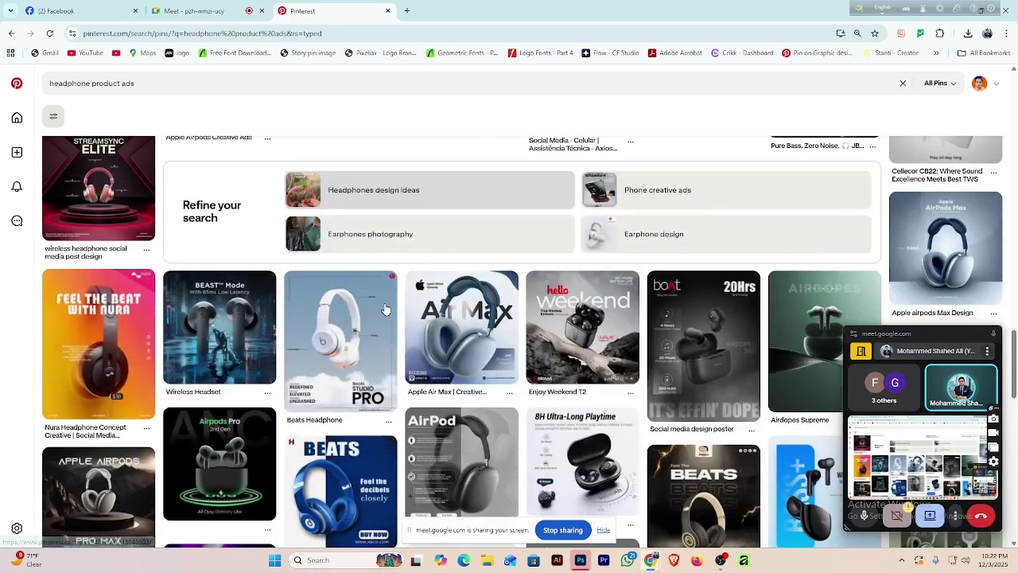
left_click(590, 352)
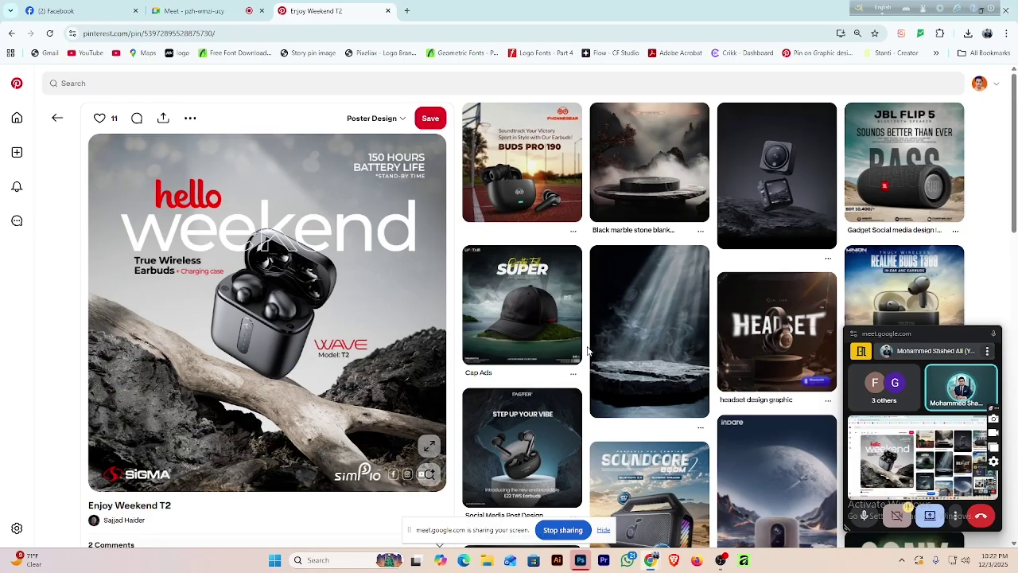
Switch to Facebook, close the Master Of Photoshop chat, read the newest unread direct message, and minimize that conversation.
left_click(83, 8)
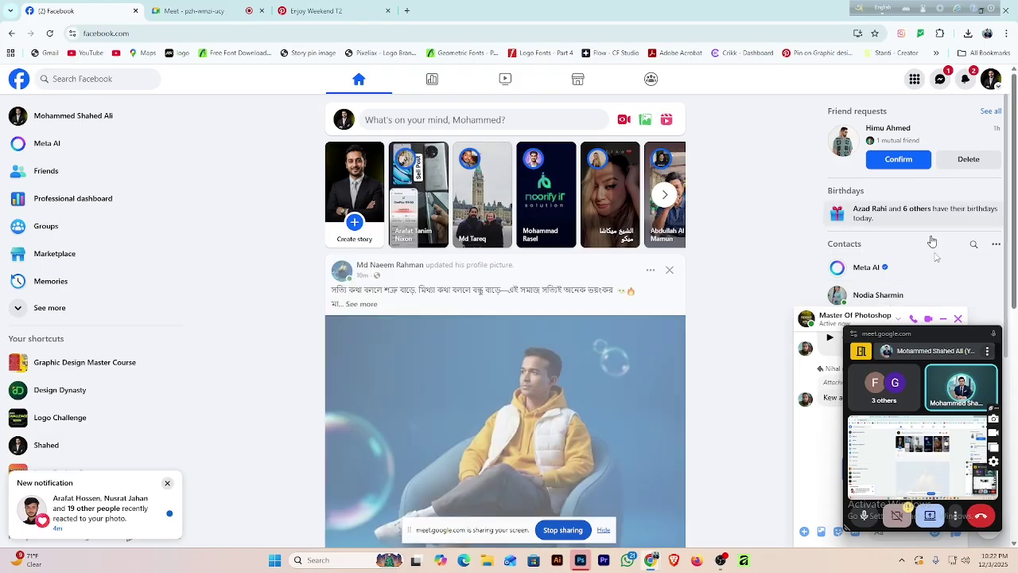
left_click(958, 318)
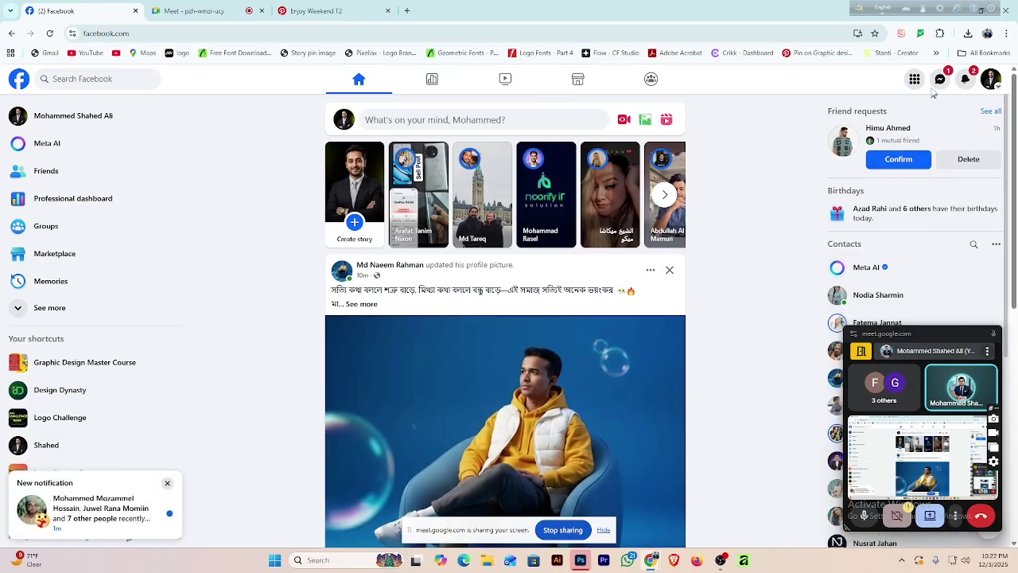
left_click(940, 79)
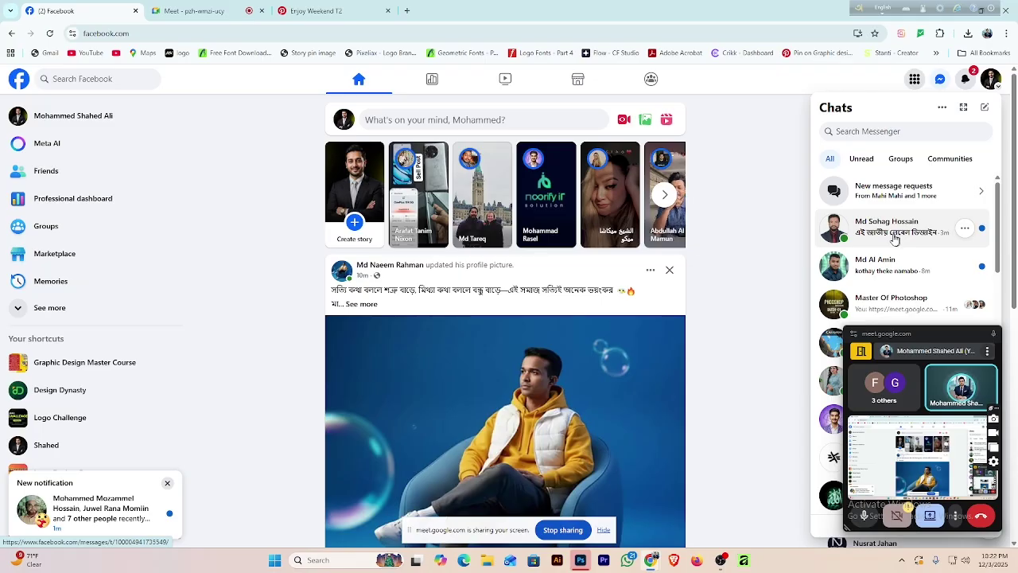
left_click(895, 235)
left_click_drag(918, 341, 675, 338)
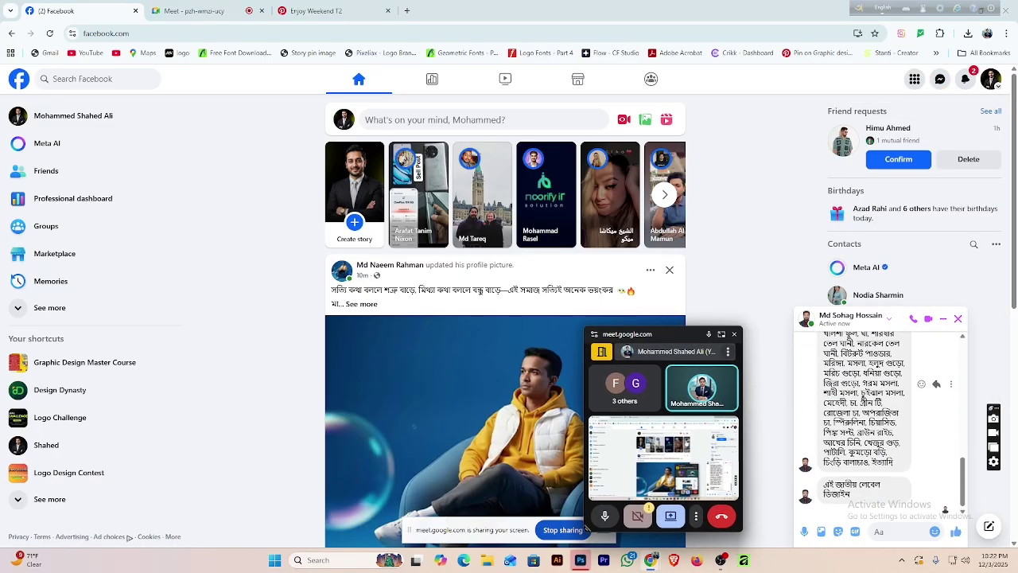
left_click(942, 322)
Switch to WhatsApp, view the most recent conversation, and minimize the WhatsApp window.
left_click(628, 560)
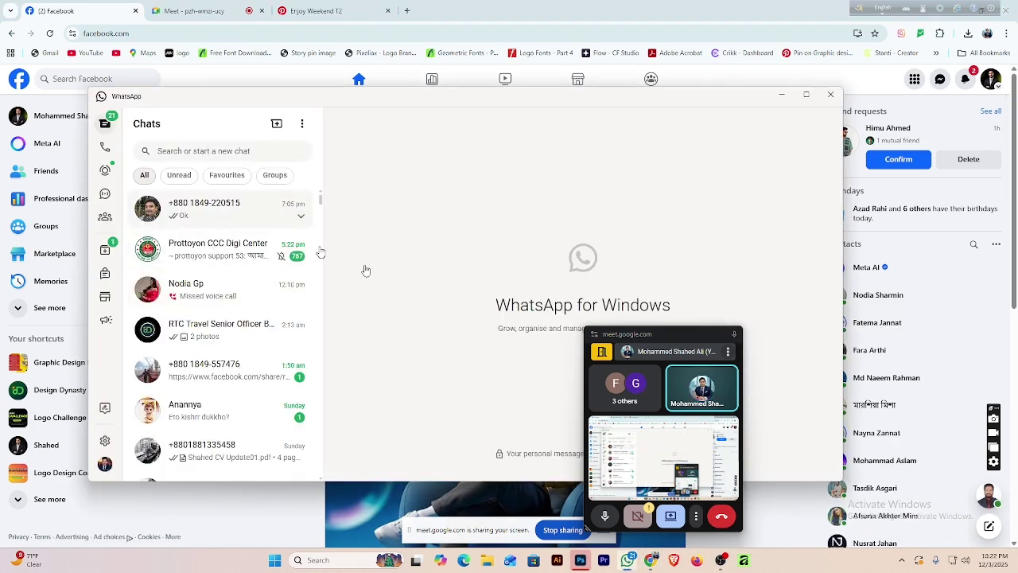
left_click(263, 212)
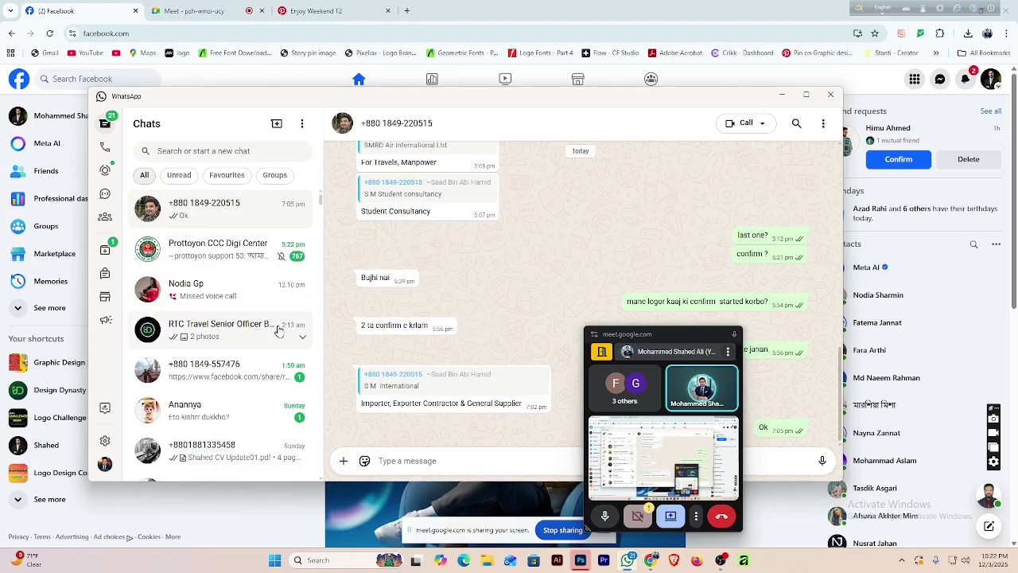
left_click(781, 95)
Move the floating Meet window clear of the Facebook feed, check the notifications, and look through the news feed.
left_click_drag(684, 336, 892, 260)
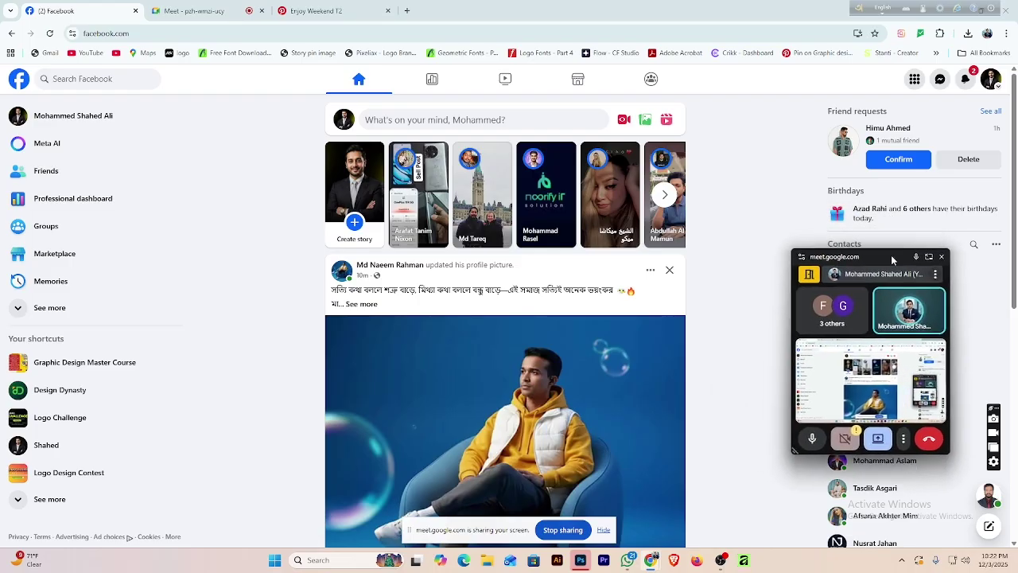
left_click(966, 80)
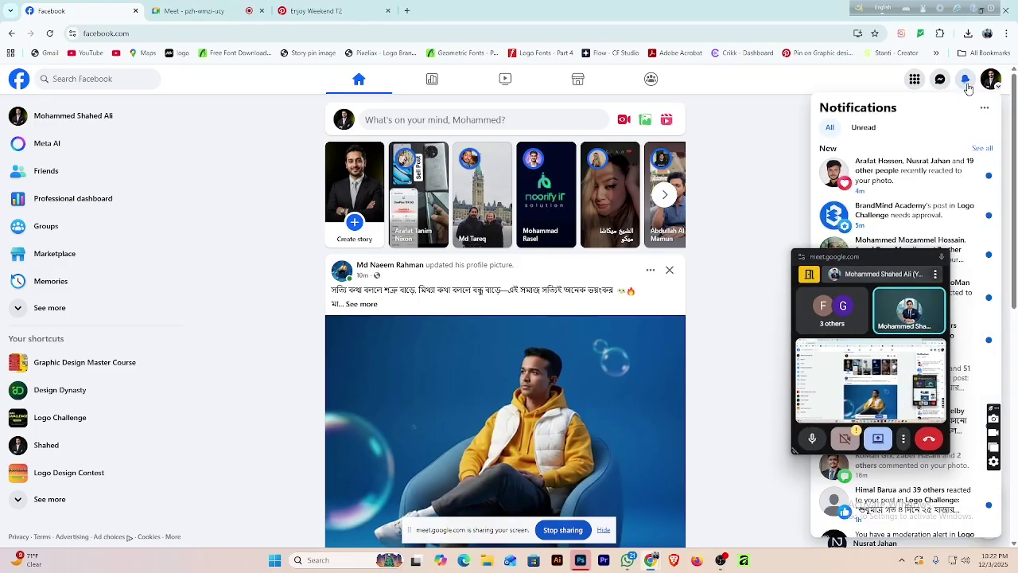
left_click(966, 80)
scroll(577, 386, "down", 3)
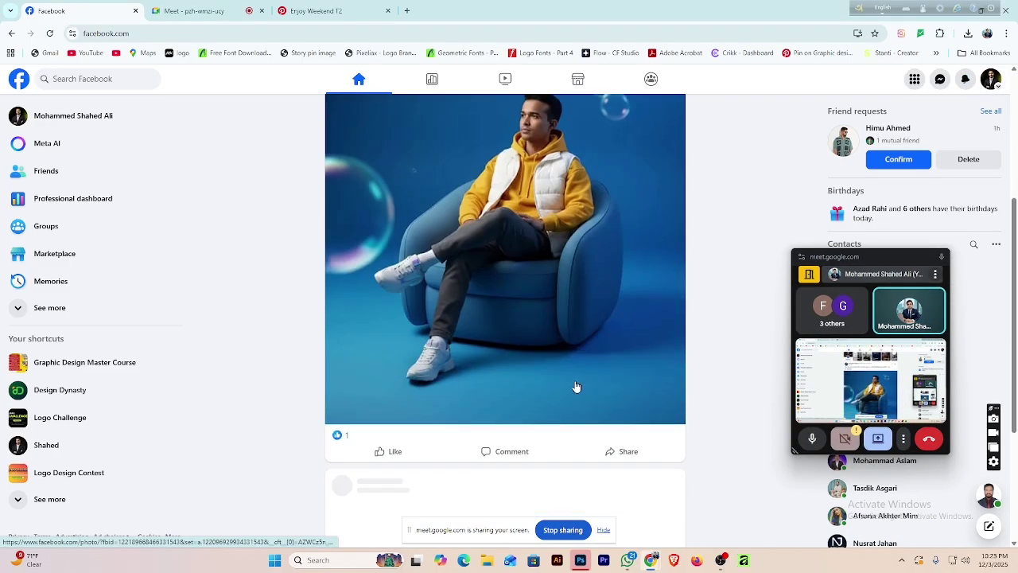
Look through further posts in the Facebook news feed, down to the Design Dynasty post asking about areas of expertise.
scroll(577, 386, "down", 3)
scroll(577, 387, "down", 6)
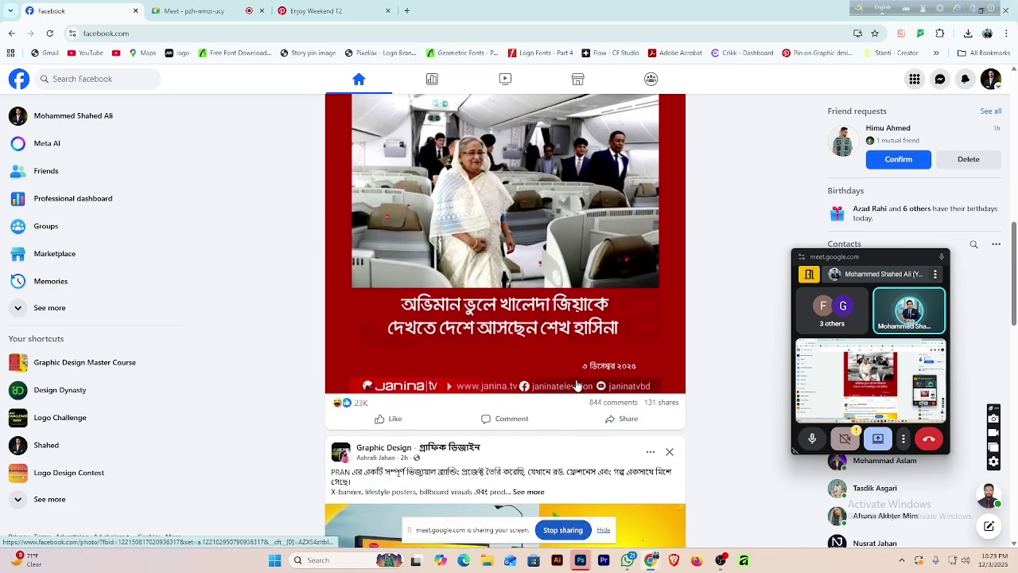
scroll(563, 400, "down", 3)
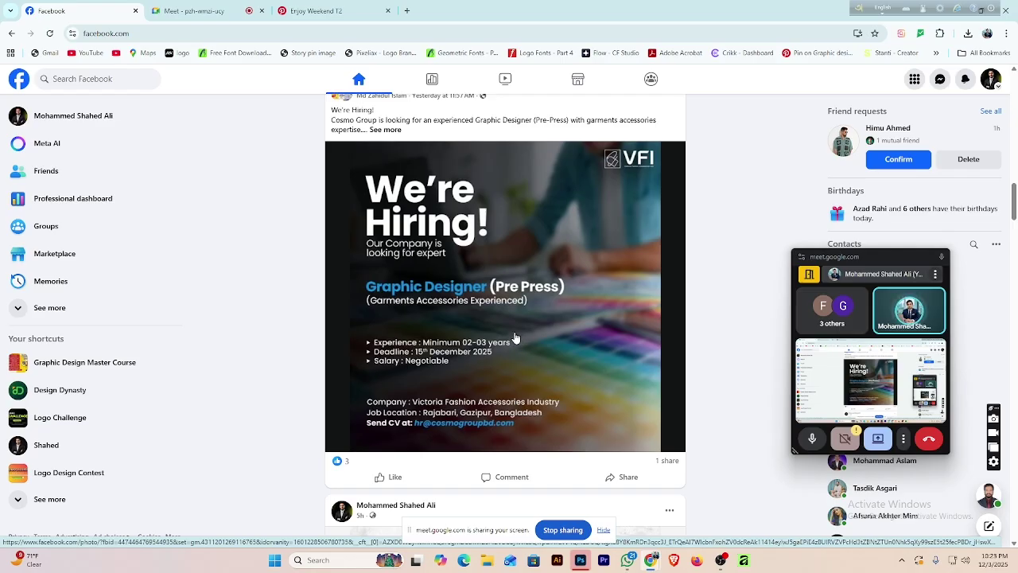
scroll(515, 336, "down", 5)
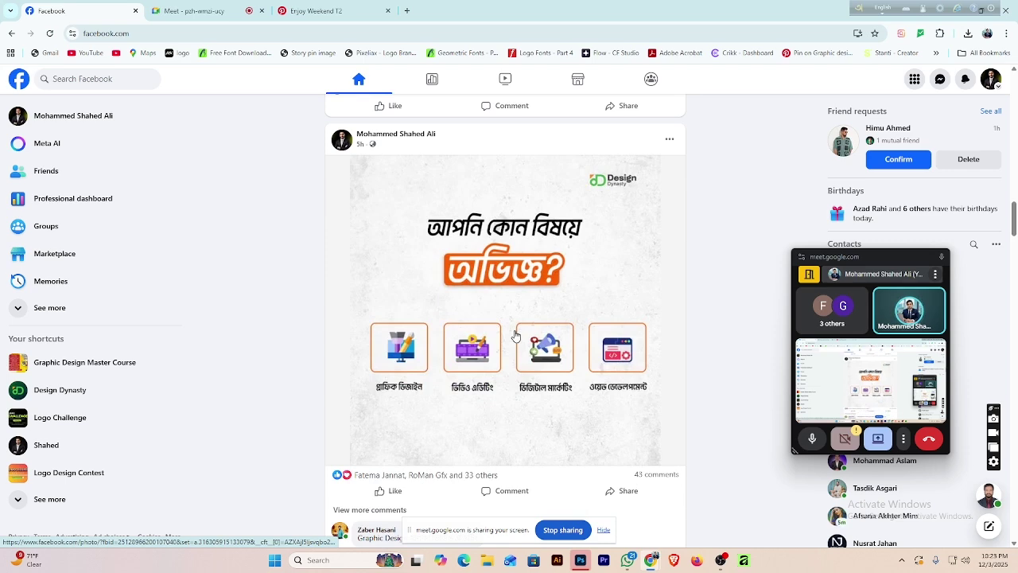
scroll(515, 337, "down", 2)
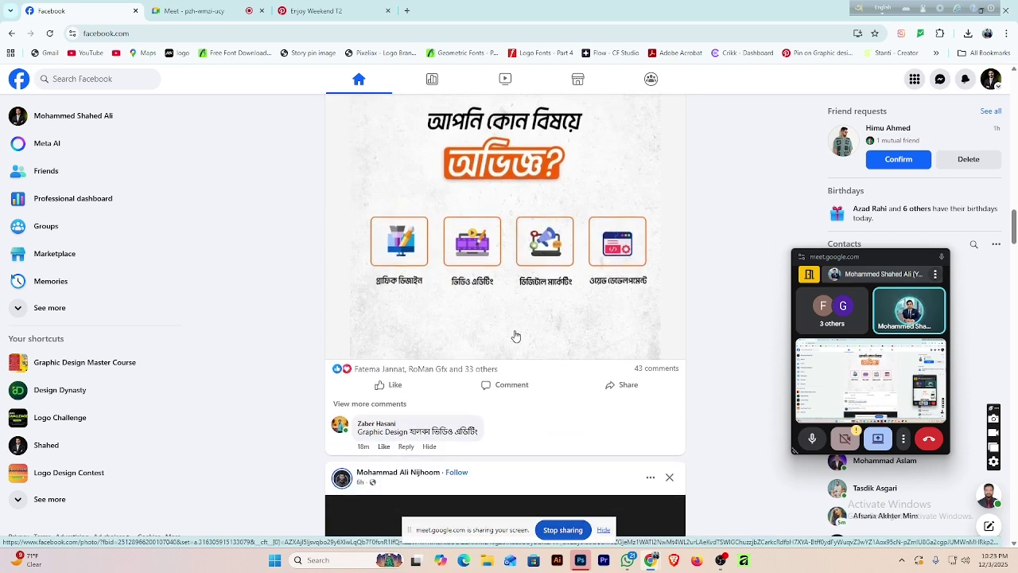
scroll(515, 337, "up", 2)
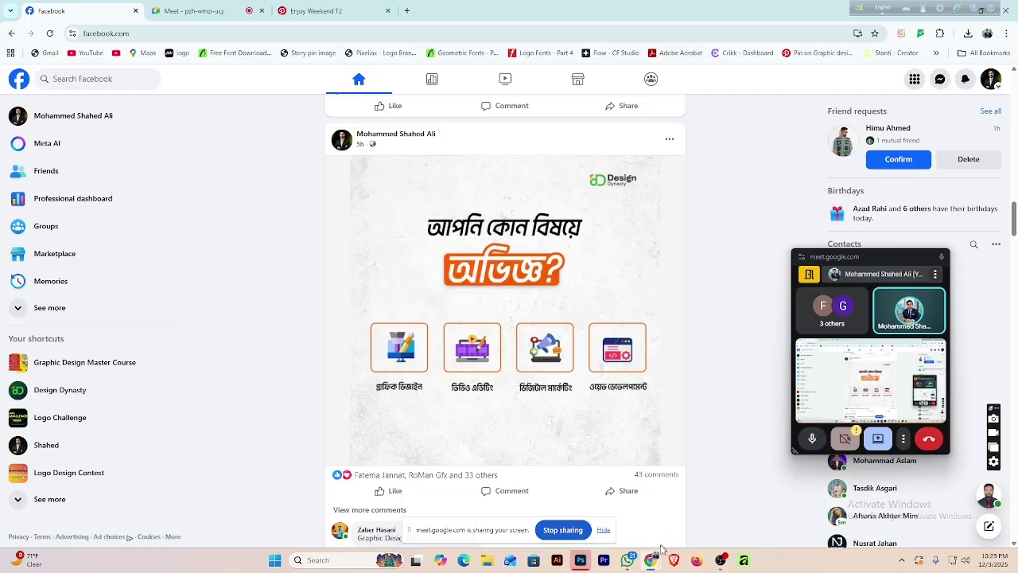
Switch to Pinterest, download the "Enjoy Weekend T2" pin image, and show the file in the Downloads folder.
mouse_move(648, 565)
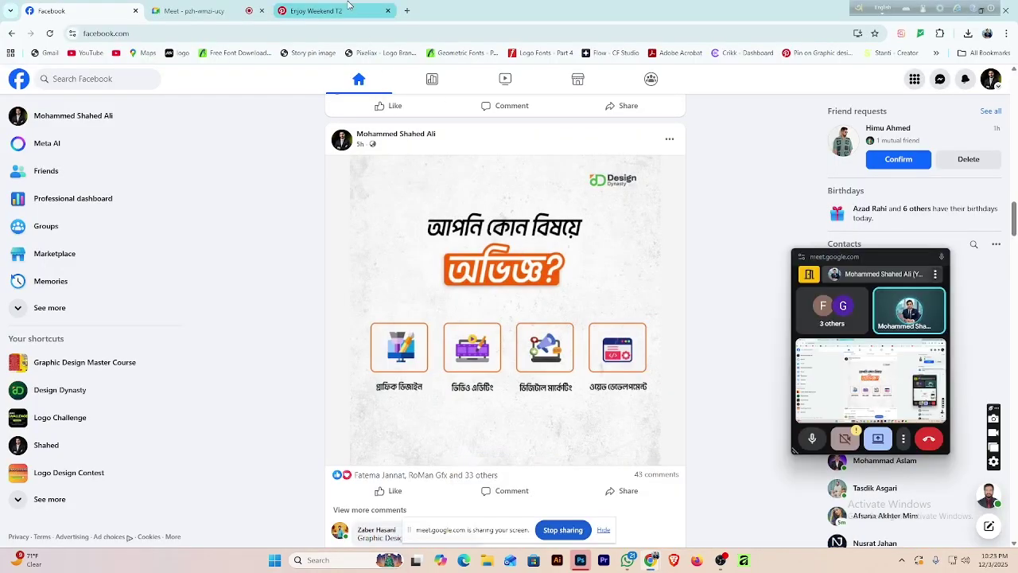
mouse_move(348, 4)
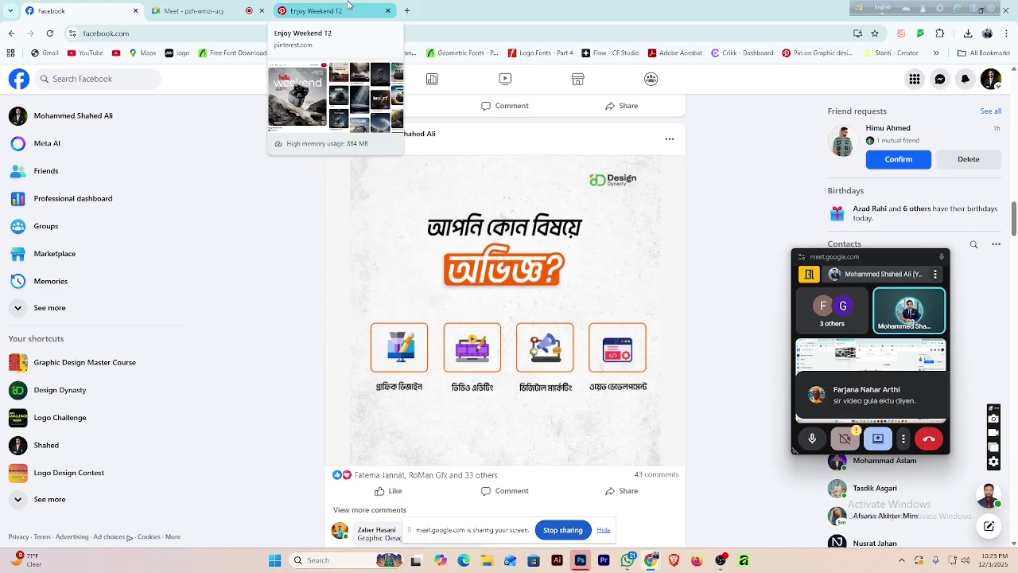
left_click(347, 10)
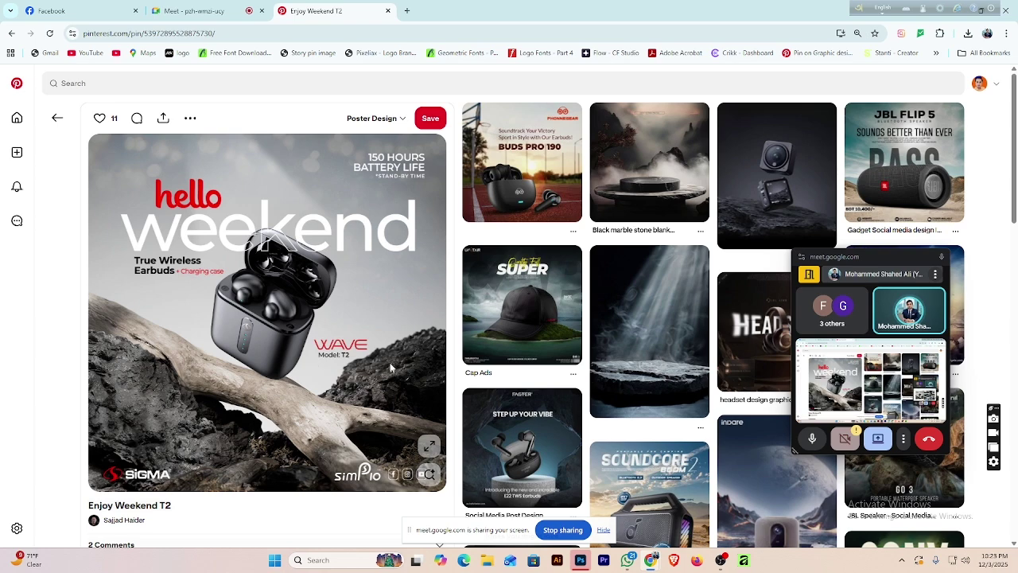
left_click(190, 118)
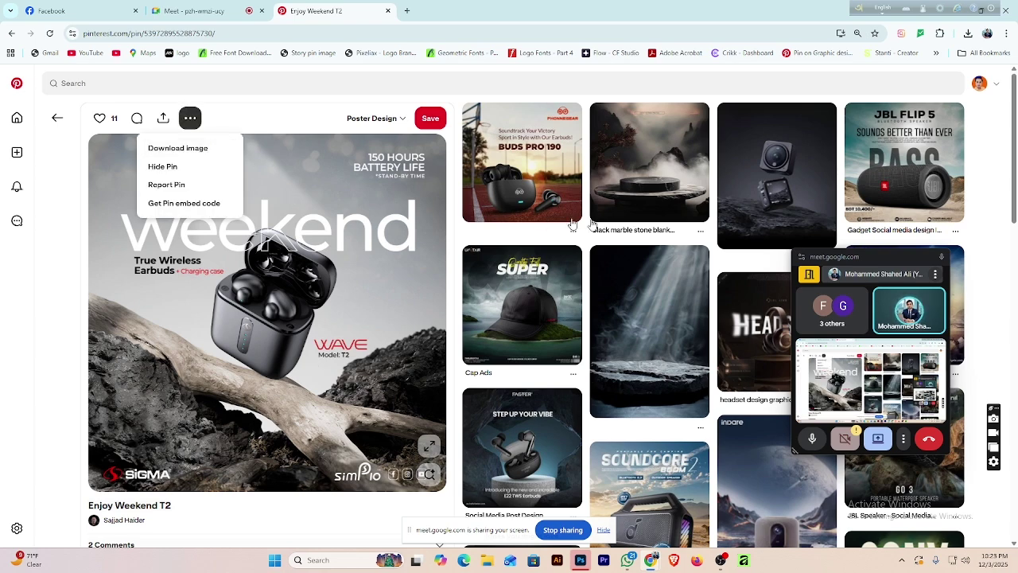
left_click(941, 61)
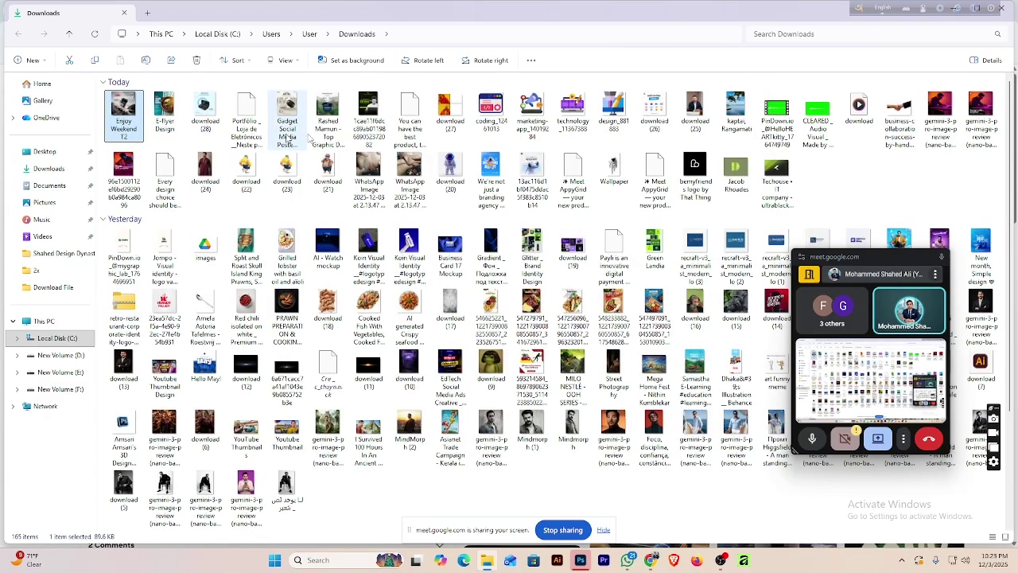
Open the downloaded "Enjoy Weekend T2" image, move its viewer window off the shared screen, and return to Pinterest.
key("Return")
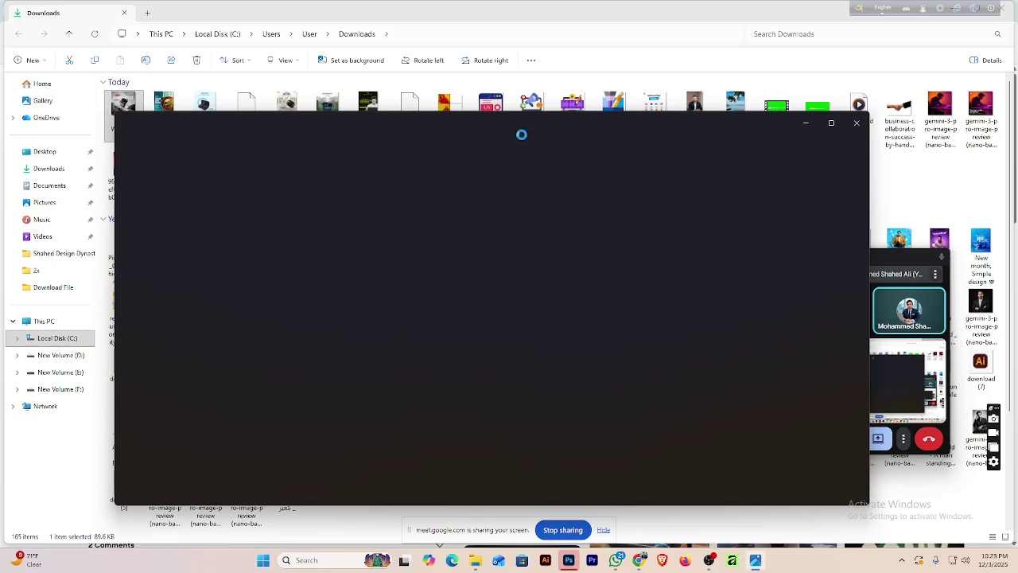
left_click_drag(516, 129, 1017, 4)
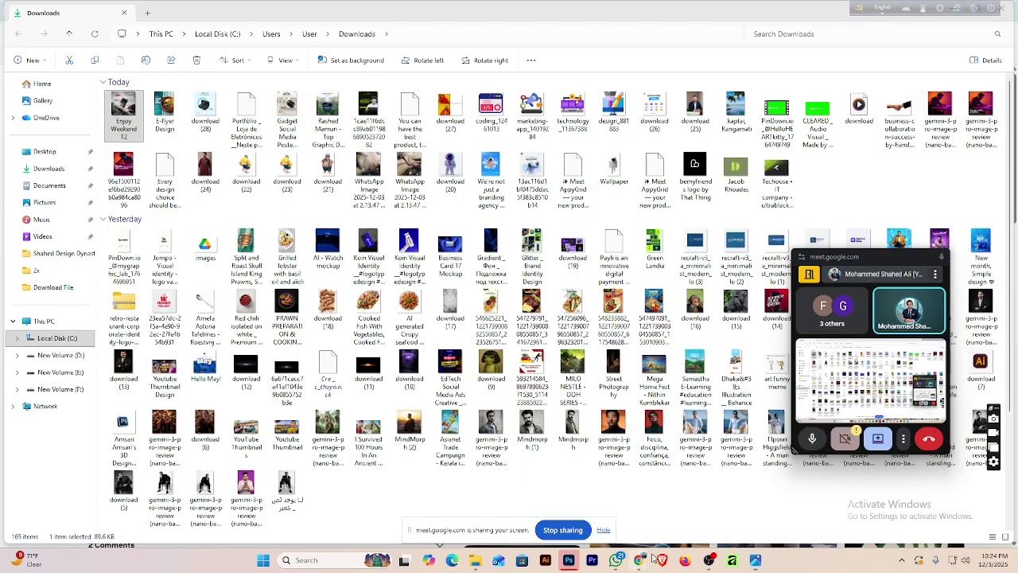
left_click(535, 509)
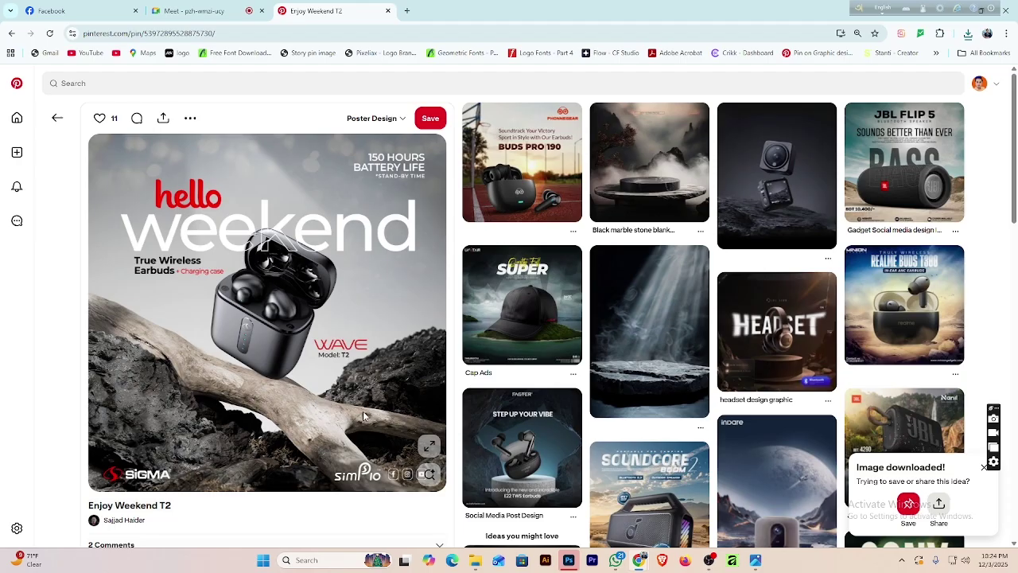
Check the designs related to the earbuds pin and open the black marble stone blank podium pin.
scroll(632, 358, "down", 3)
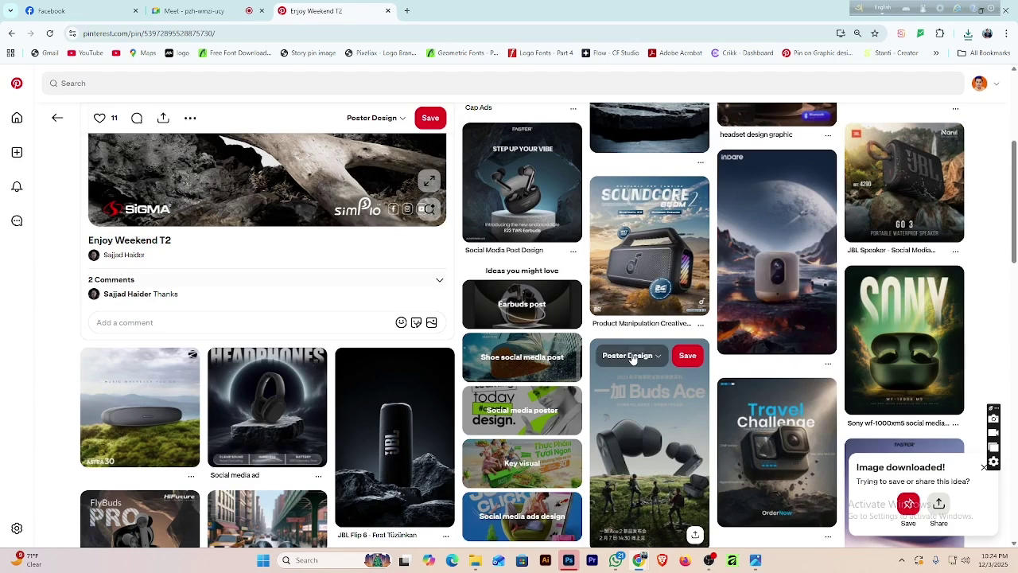
scroll(665, 171, "up", 3)
left_click(666, 160)
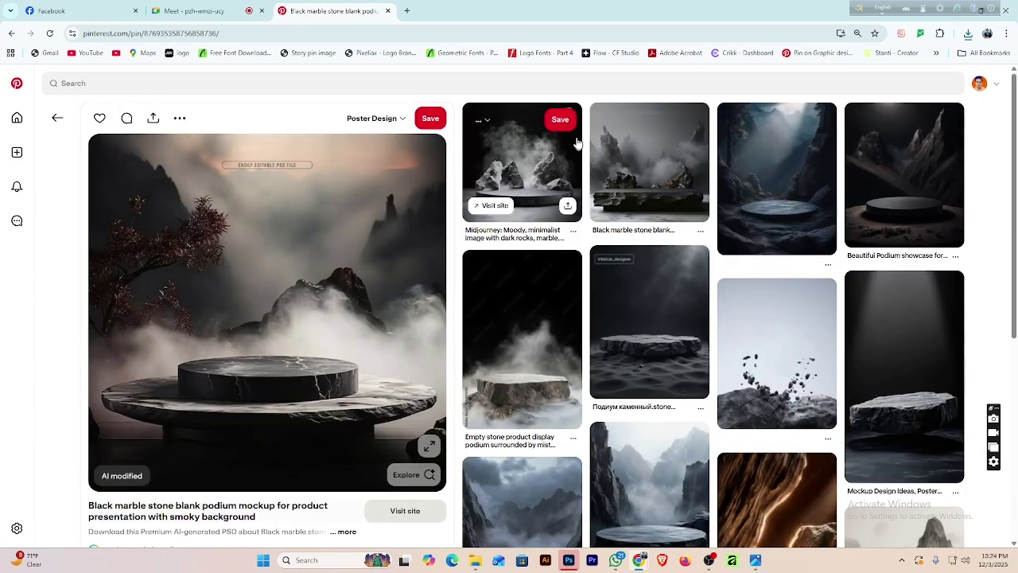
Look through the podium backgrounds and product ads related to the black marble pin, and return to the "Enjoy Weekend T2" pin.
scroll(553, 409, "down", 5)
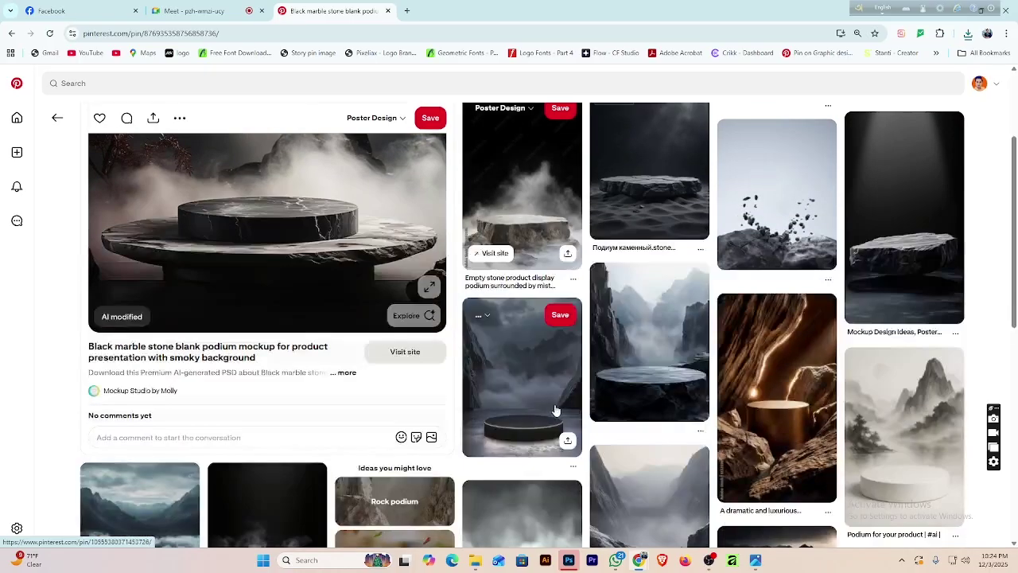
scroll(557, 408, "down", 2)
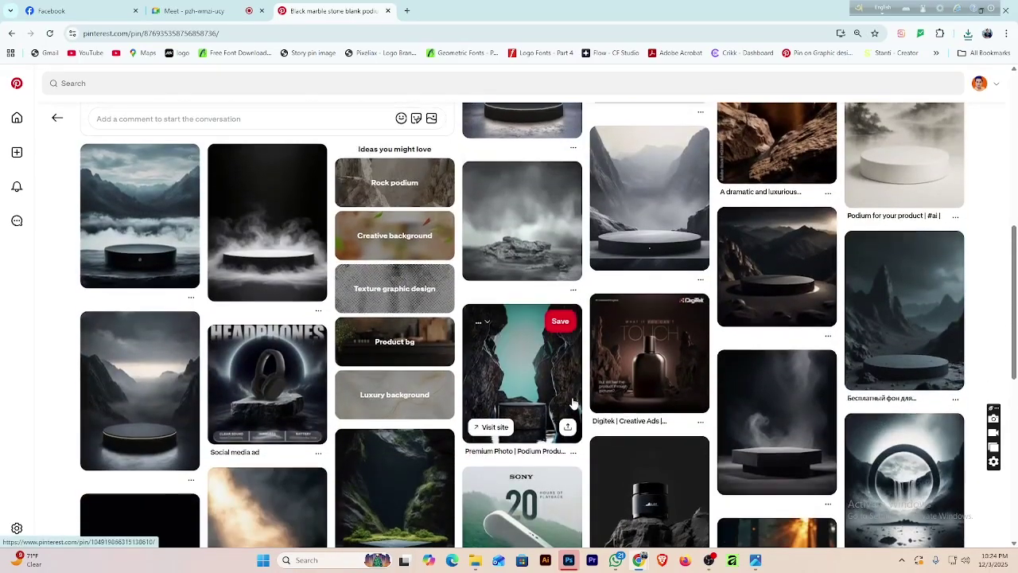
scroll(564, 406, "down", 2)
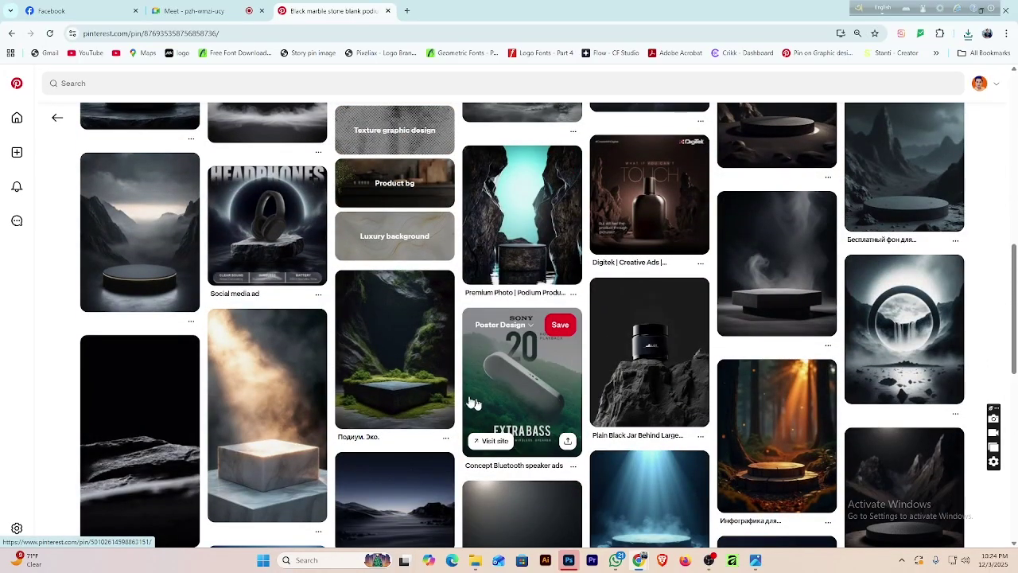
scroll(473, 403, "down", 3)
scroll(474, 398, "down", 2)
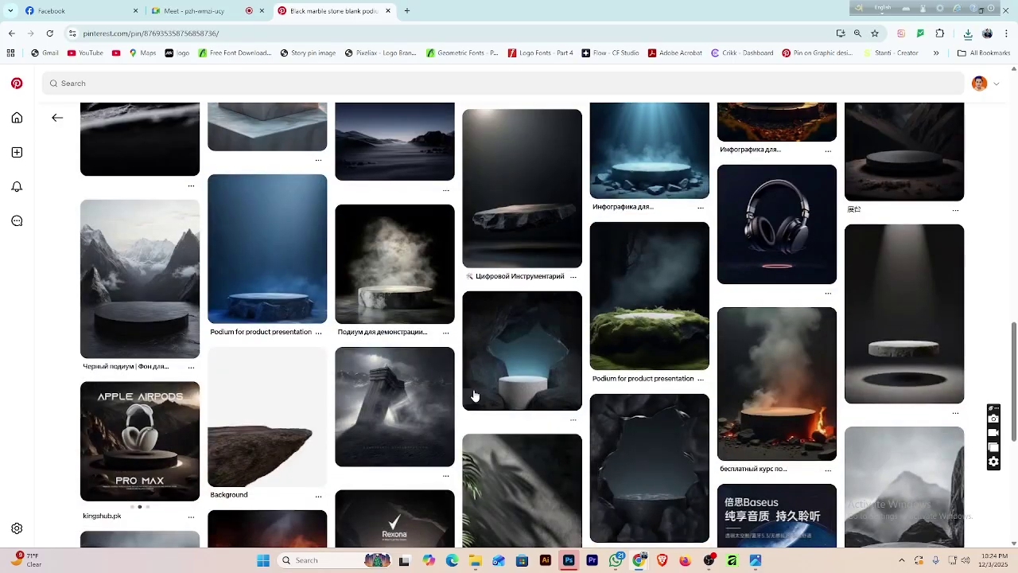
scroll(476, 389, "down", 1)
scroll(478, 390, "down", 2)
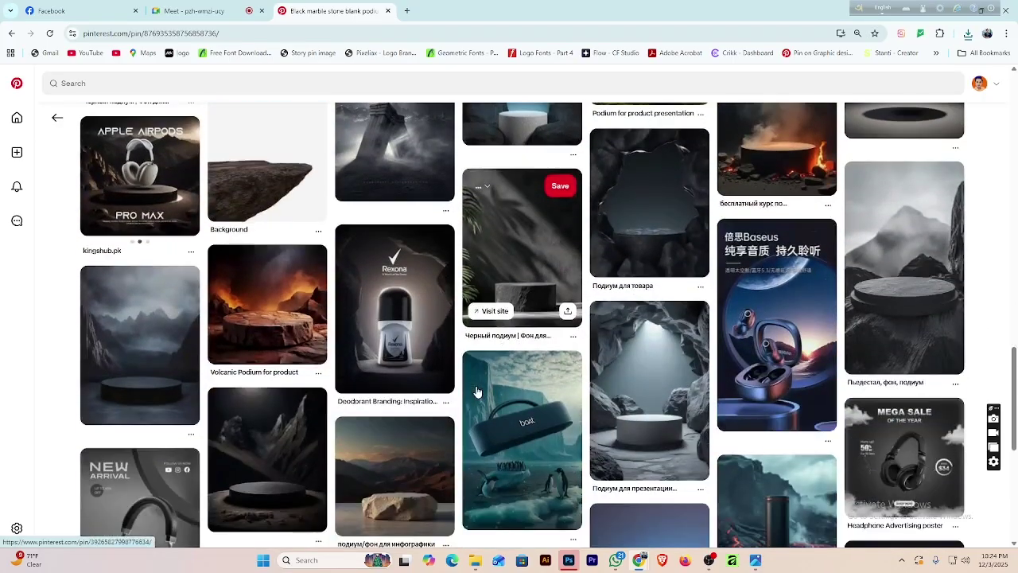
scroll(477, 391, "down", 2)
scroll(475, 392, "down", 2)
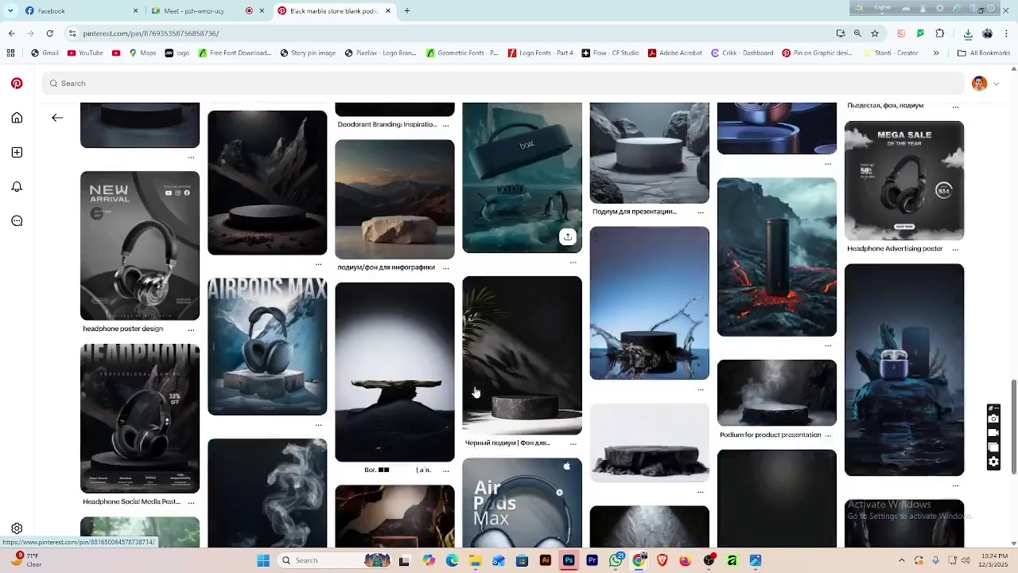
scroll(475, 391, "down", 3)
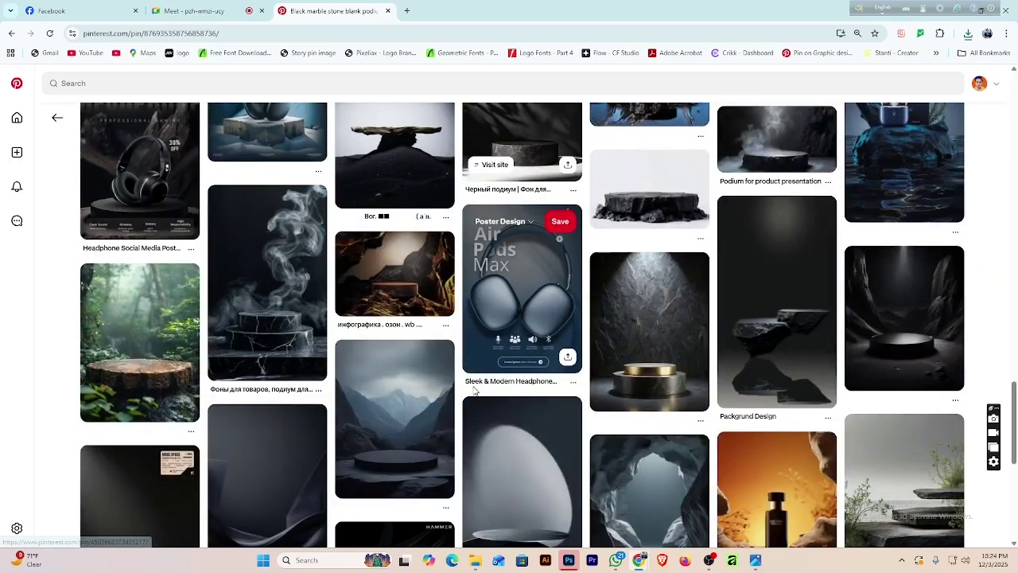
scroll(475, 392, "down", 3)
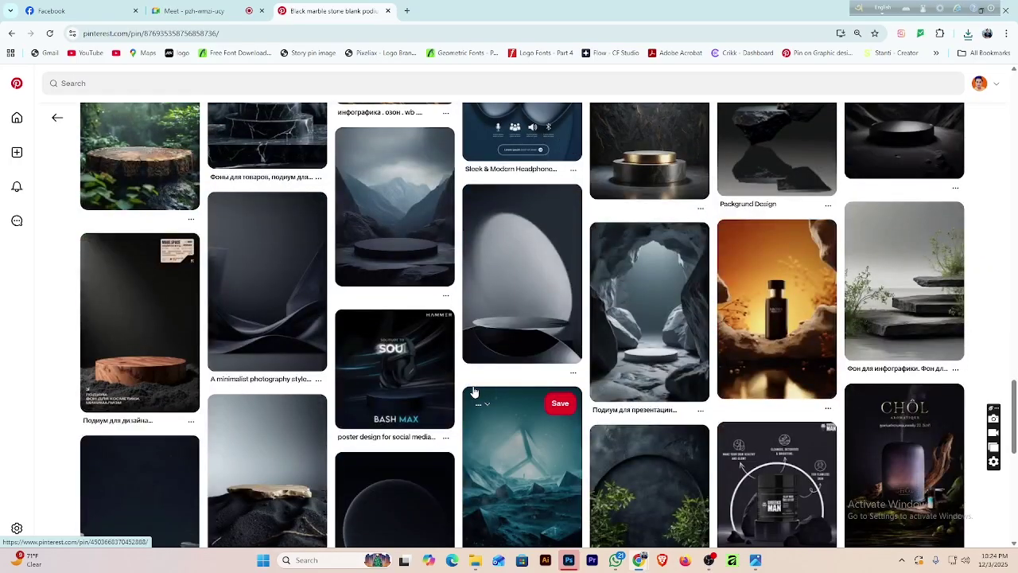
scroll(473, 392, "down", 4)
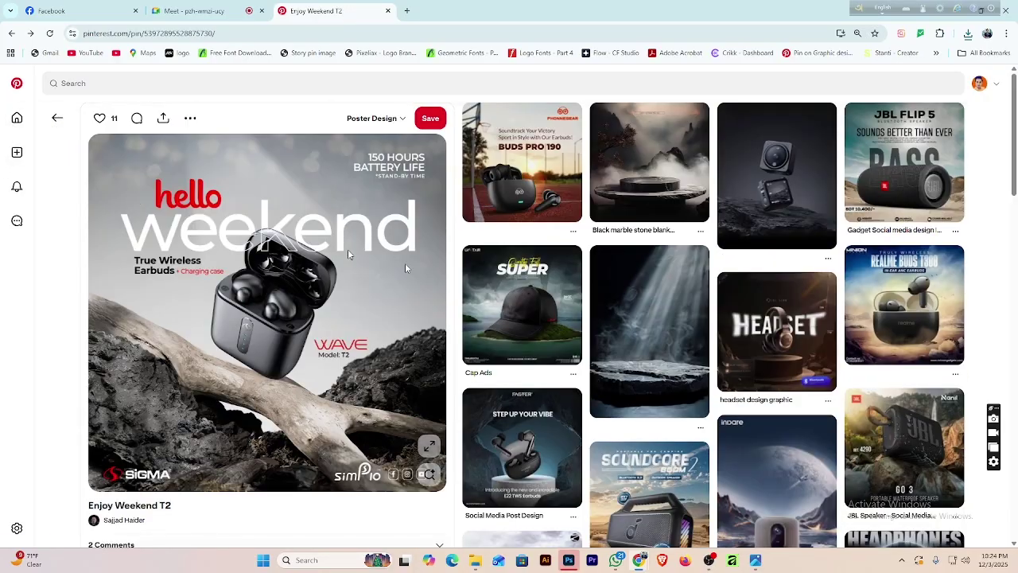
Look through the product ads related to "Enjoy Weekend T2" and open the yellow and black realme Buds T110 earbuds pin.
scroll(528, 394, "down", 3)
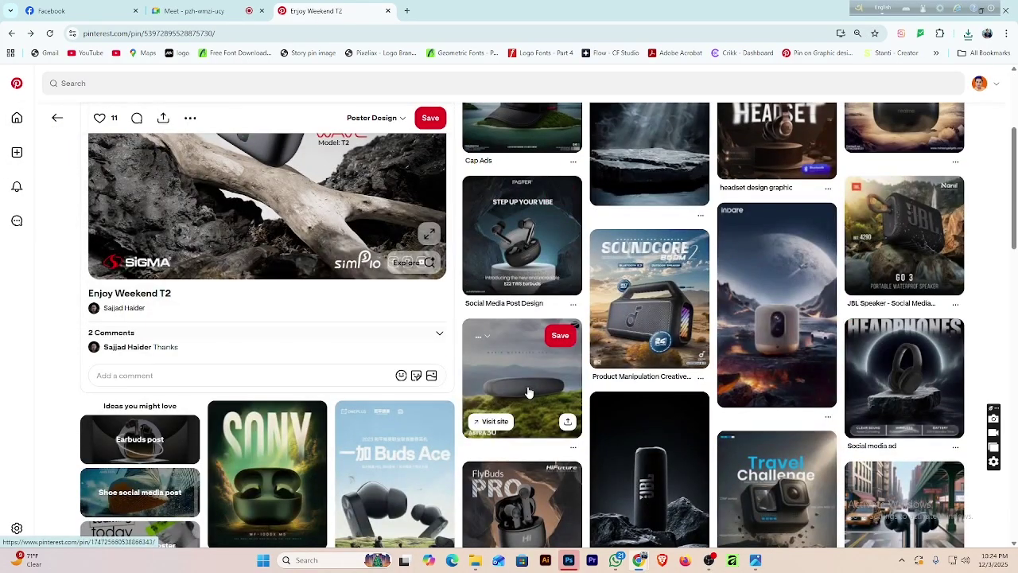
scroll(528, 392, "down", 7)
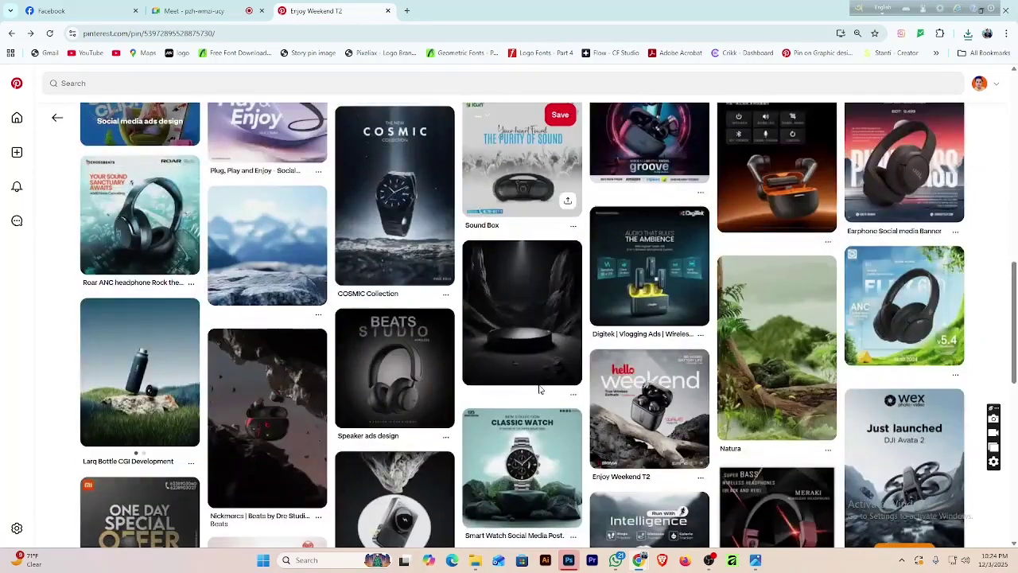
scroll(539, 389, "down", 5)
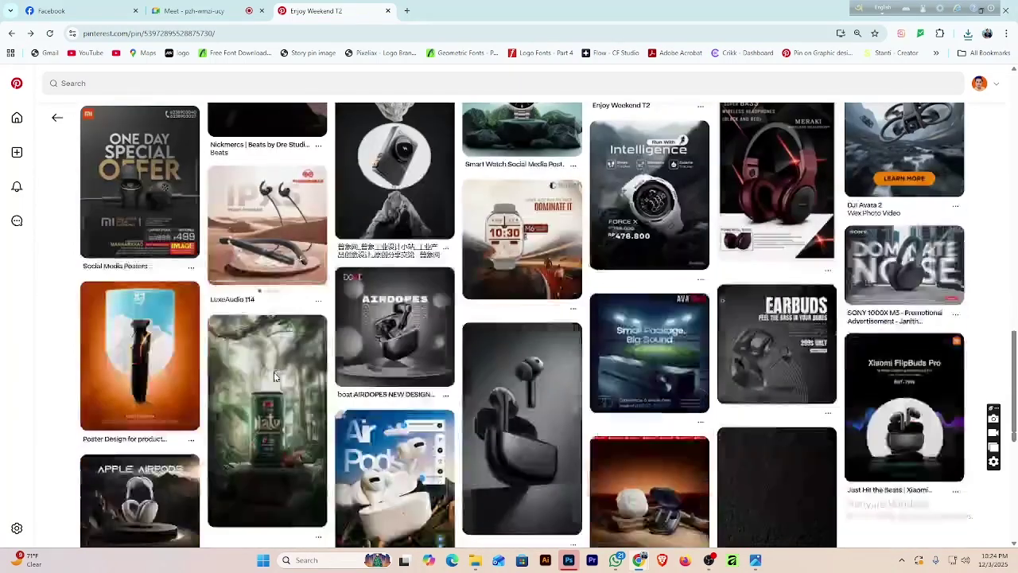
scroll(274, 376, "down", 2)
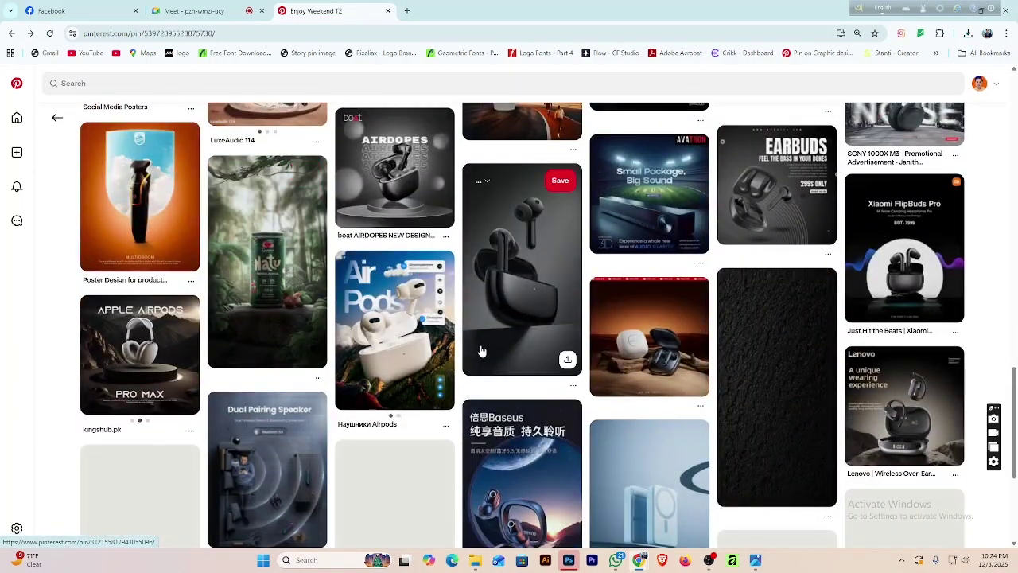
scroll(481, 351, "down", 1)
scroll(479, 356, "down", 3)
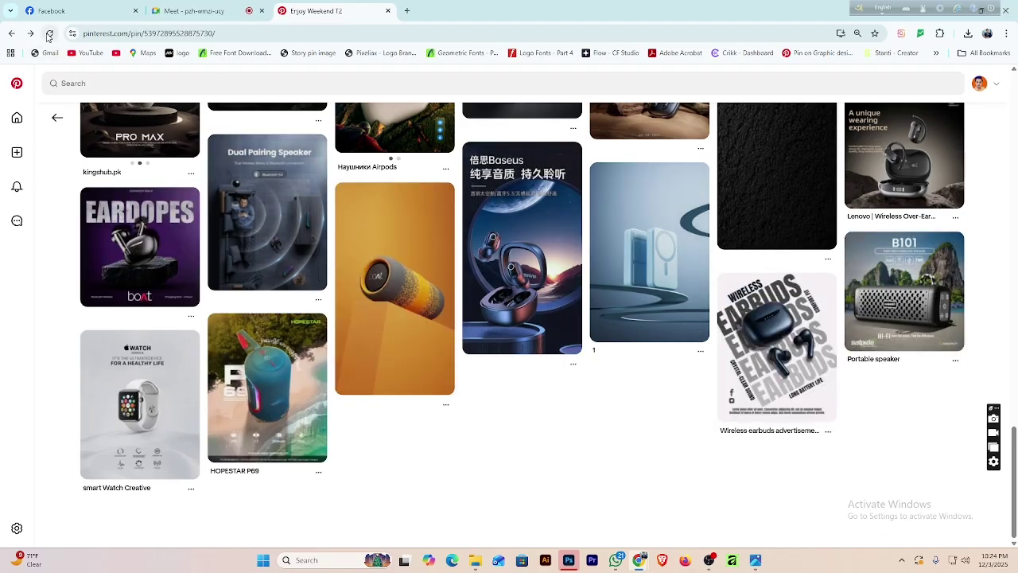
scroll(488, 404, "down", 3)
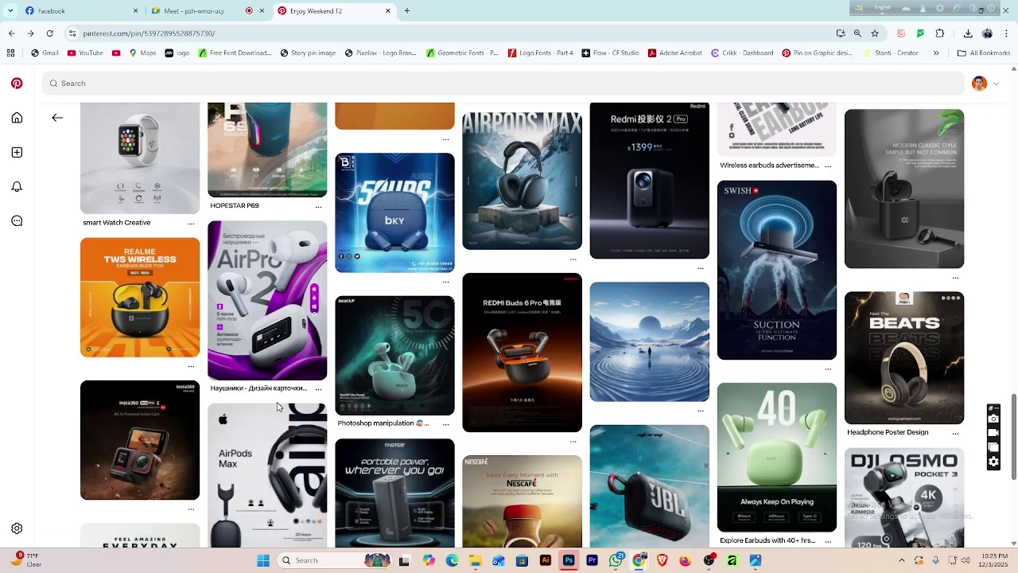
scroll(398, 390, "down", 5)
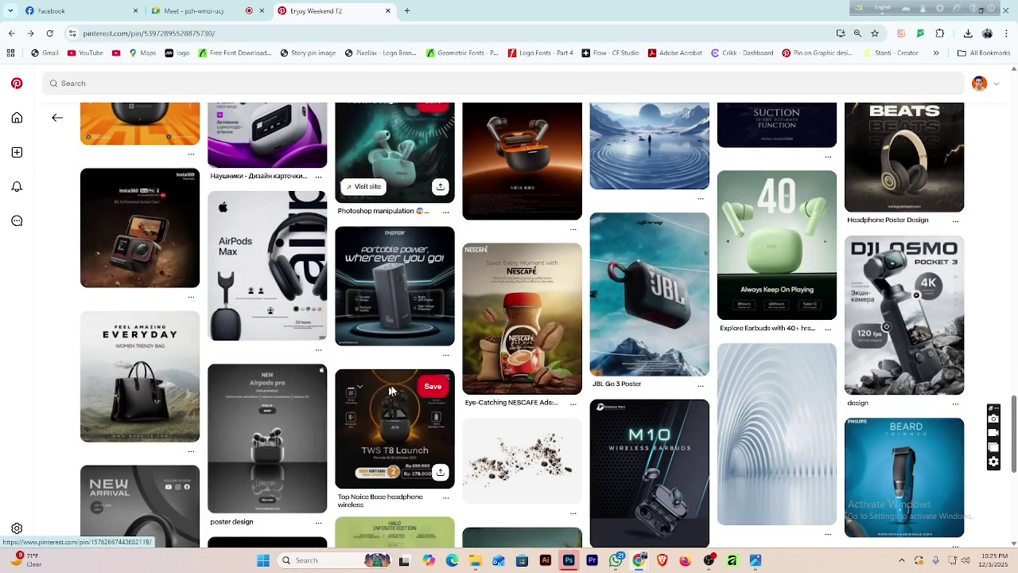
scroll(502, 374, "down", 2)
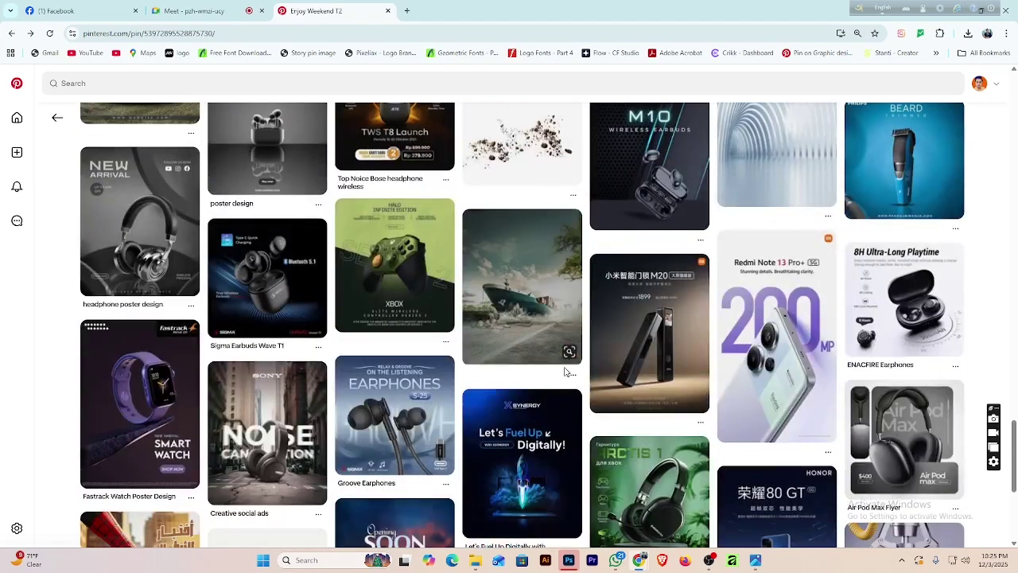
scroll(566, 373, "down", 4)
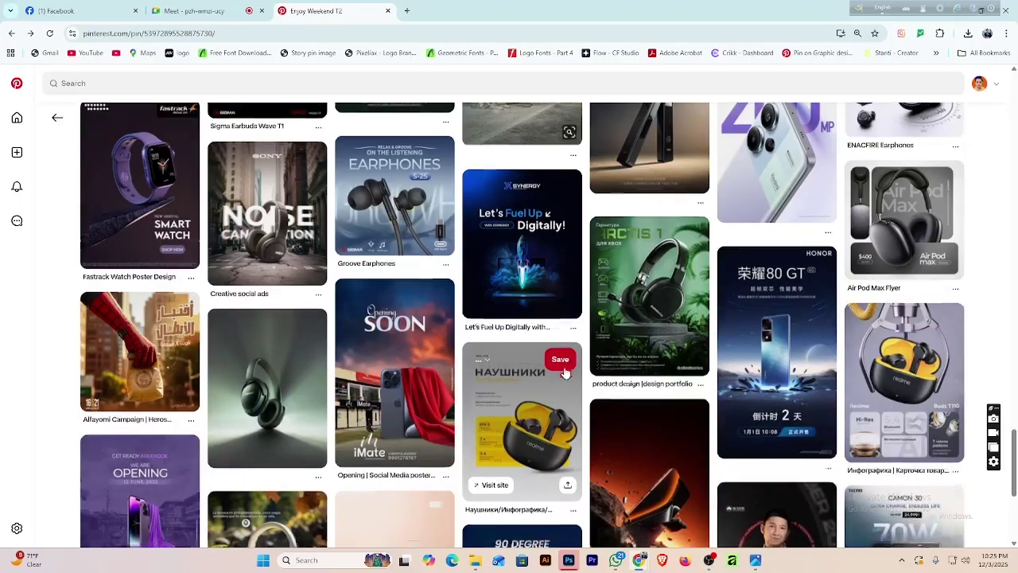
scroll(565, 372, "down", 1)
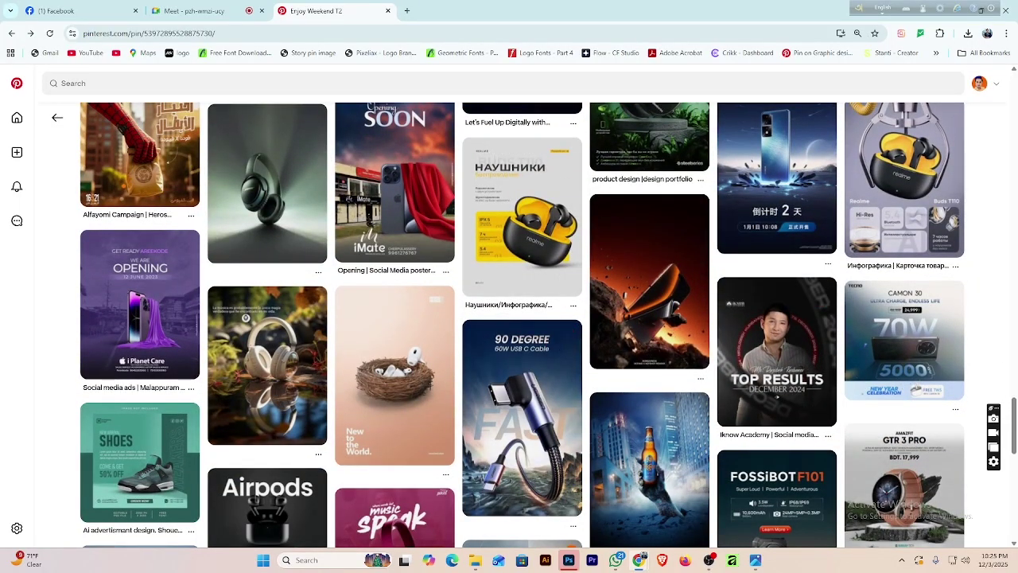
left_click(489, 229)
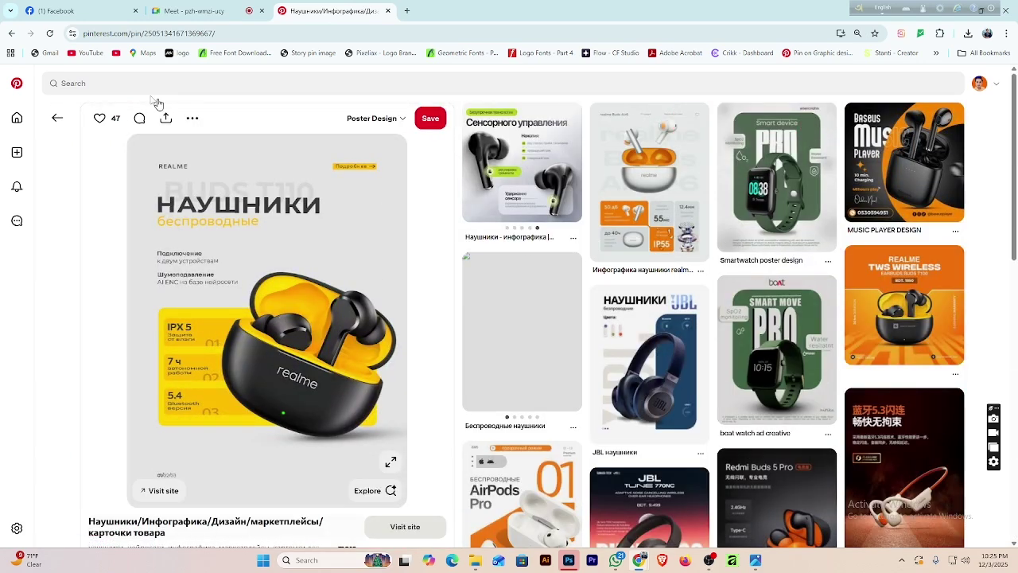
Return to the "Enjoy Weekend T2" pin, look back through its related designs, and check the dark rock podium background.
left_click(57, 121)
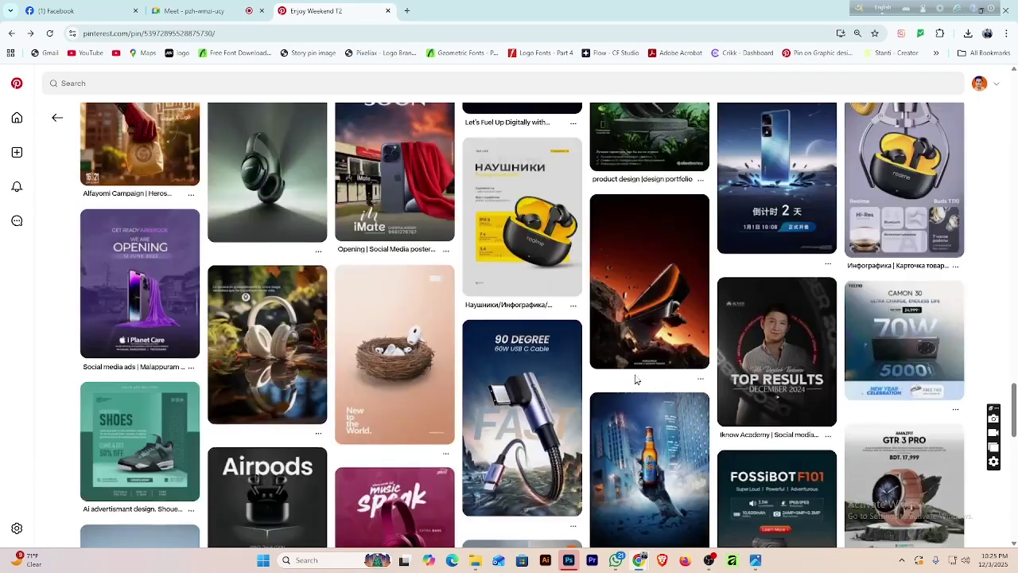
scroll(633, 374, "down", 4)
scroll(632, 374, "up", 18)
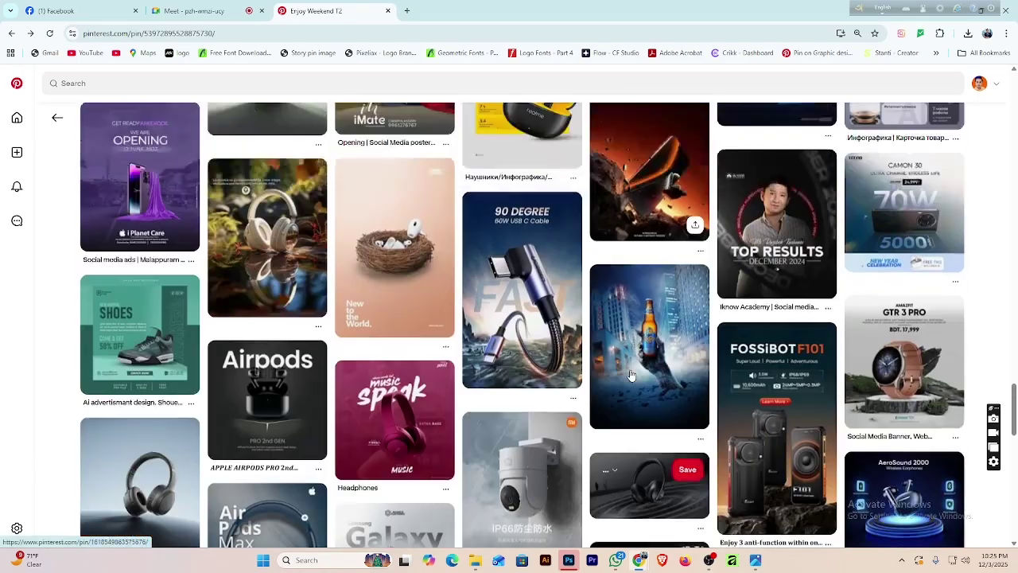
scroll(631, 374, "up", 10)
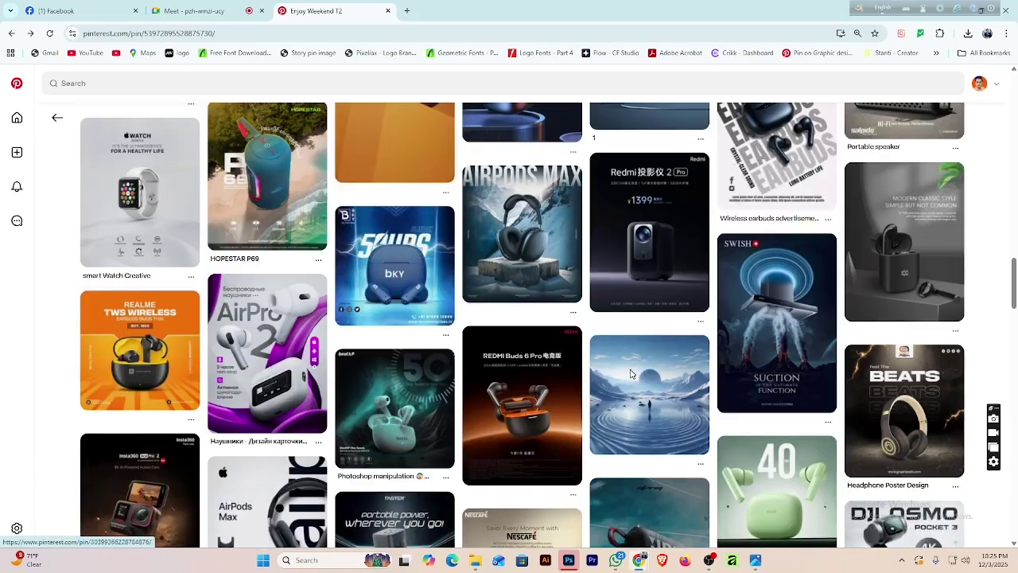
scroll(631, 374, "up", 10)
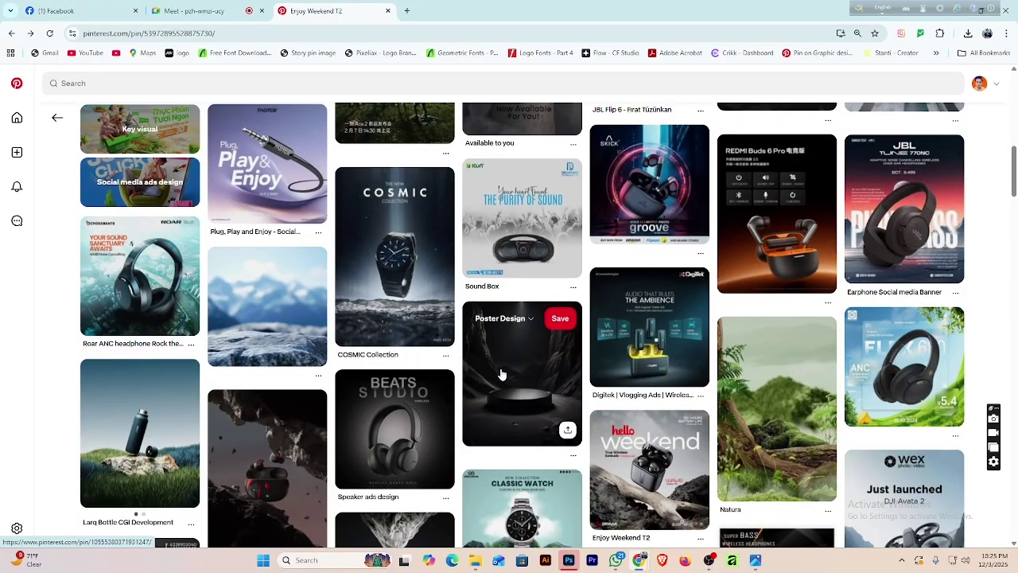
left_click(502, 374)
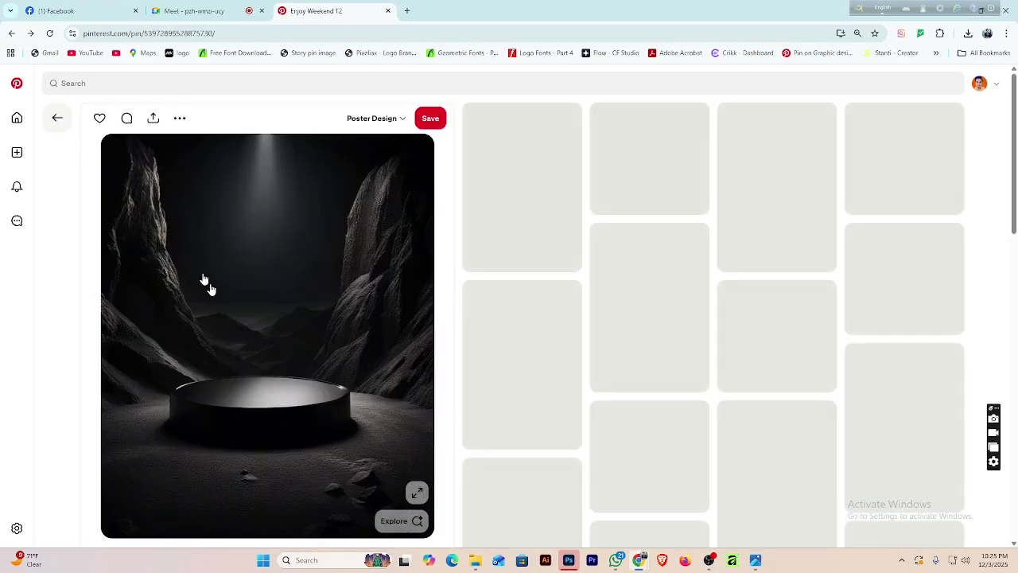
key("alt+Left")
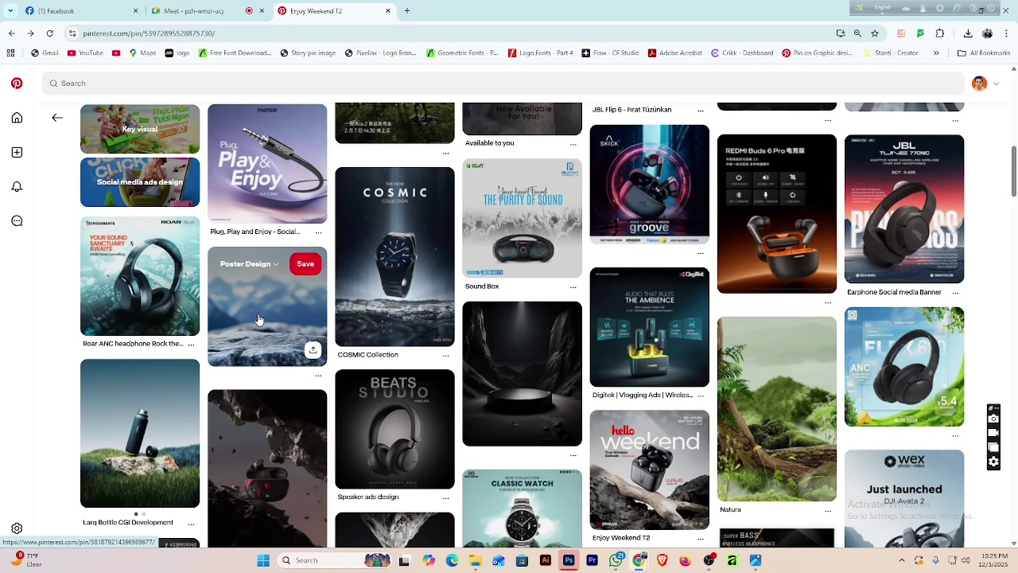
Open the blue mountain background pin, follow it to the grey floating-rocks background, and download that image.
left_click(258, 320)
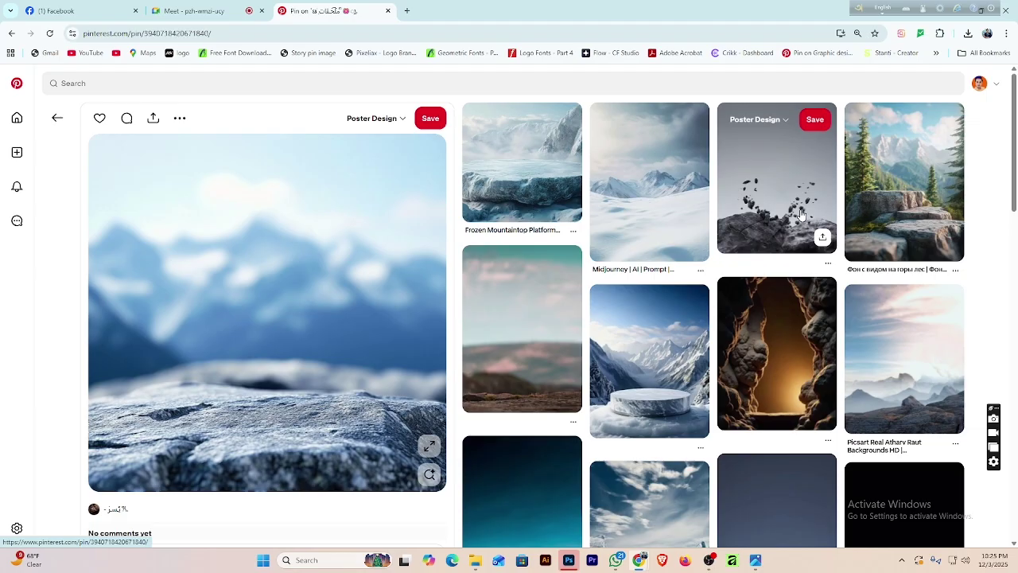
left_click(801, 215)
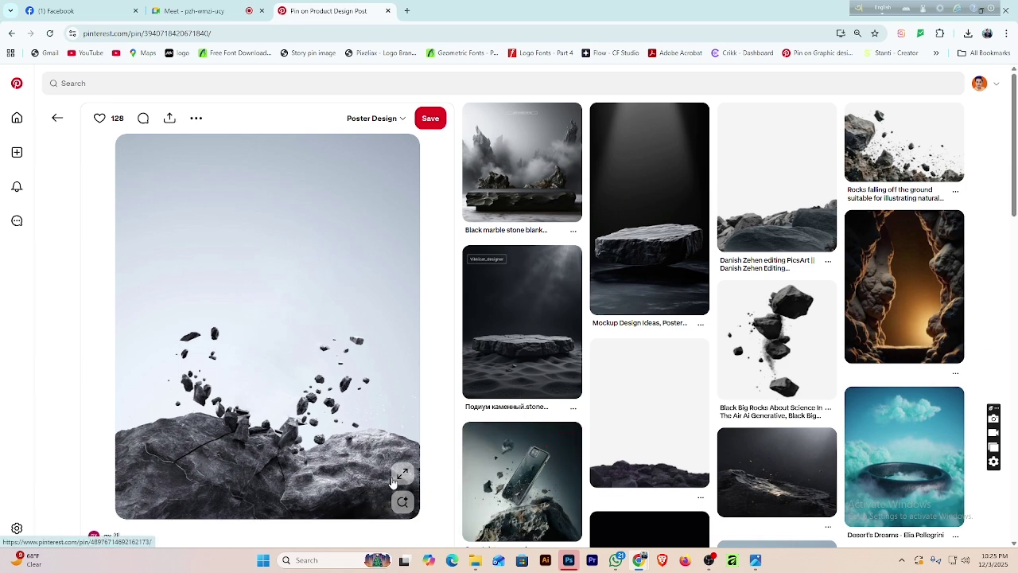
scroll(323, 456, "down", 2)
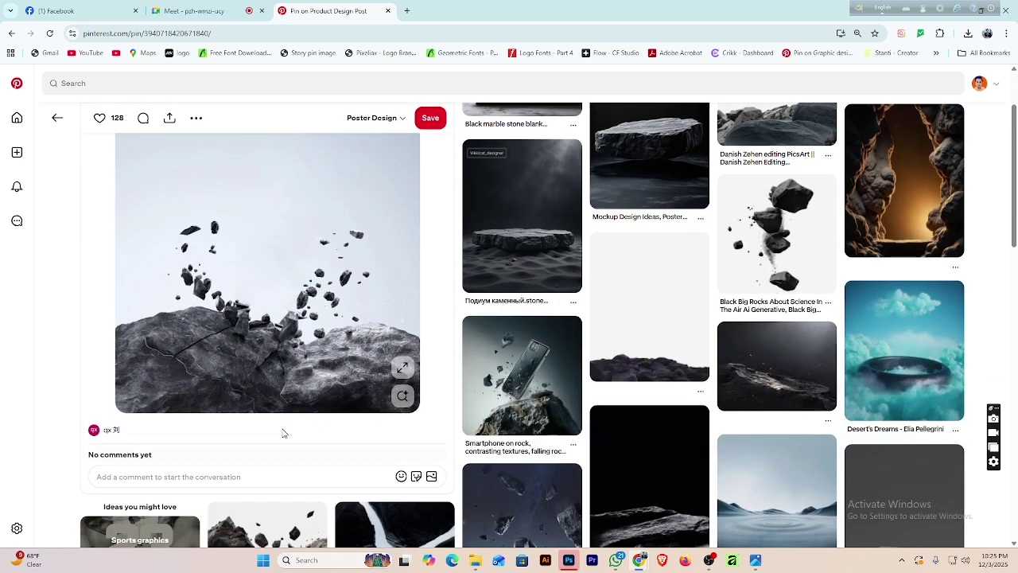
scroll(283, 432, "down", 2)
scroll(284, 433, "down", 4)
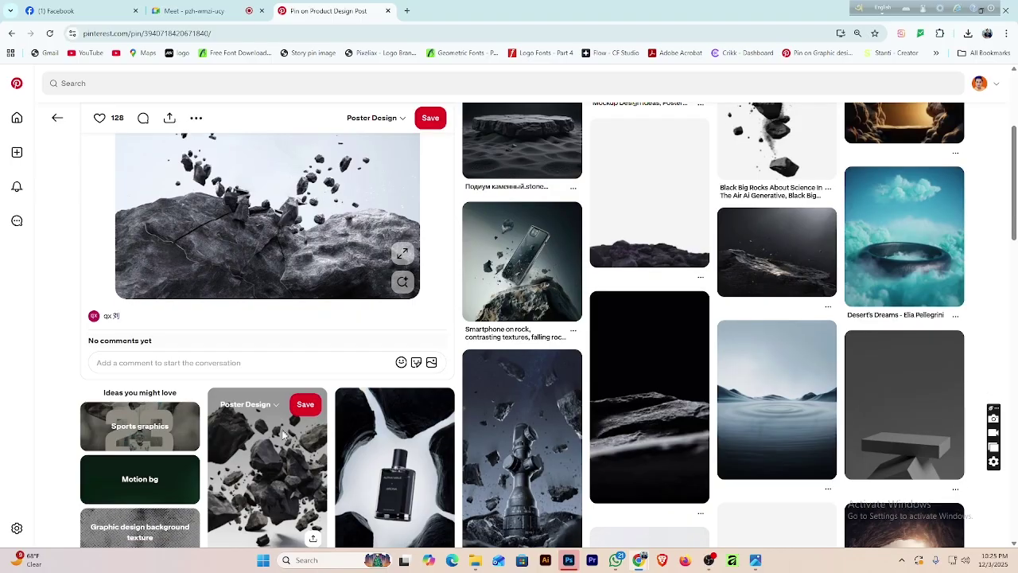
scroll(285, 436, "up", 4)
scroll(287, 439, "up", 4)
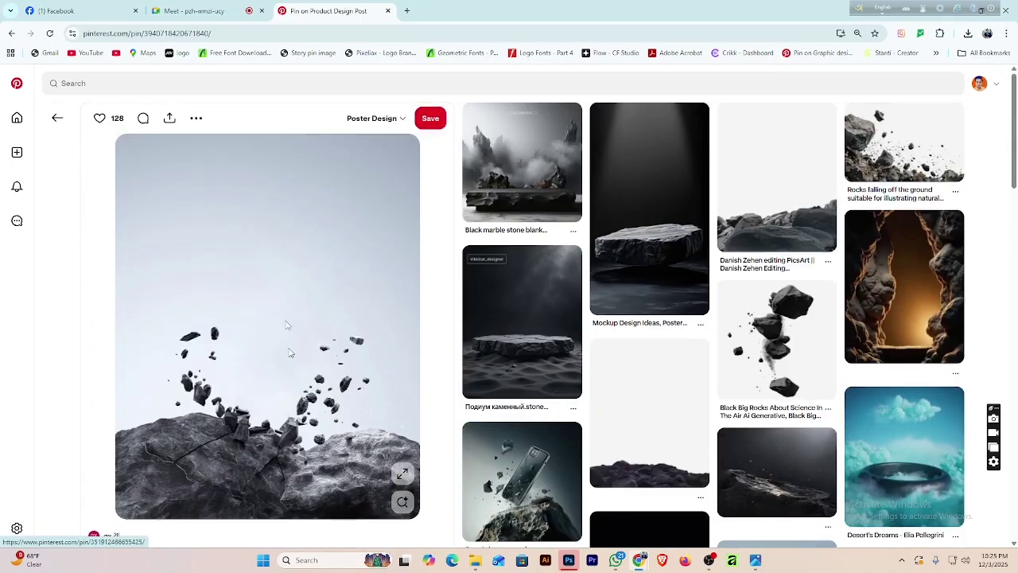
left_click(197, 118)
left_click(184, 148)
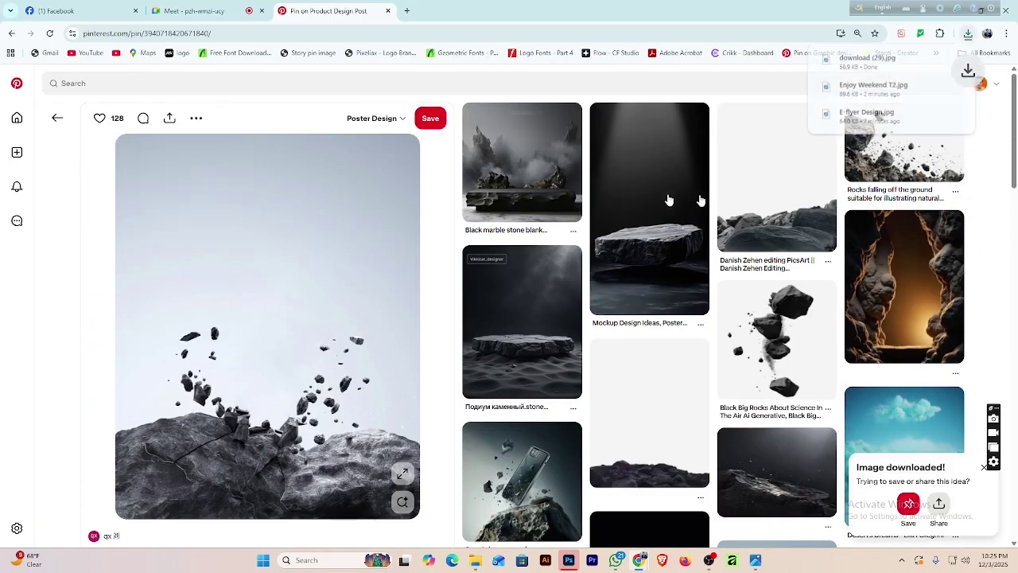
Switch to Photoshop and create a new 2080 x 2080 px document at 72 ppi from the recent presets.
left_click(569, 560)
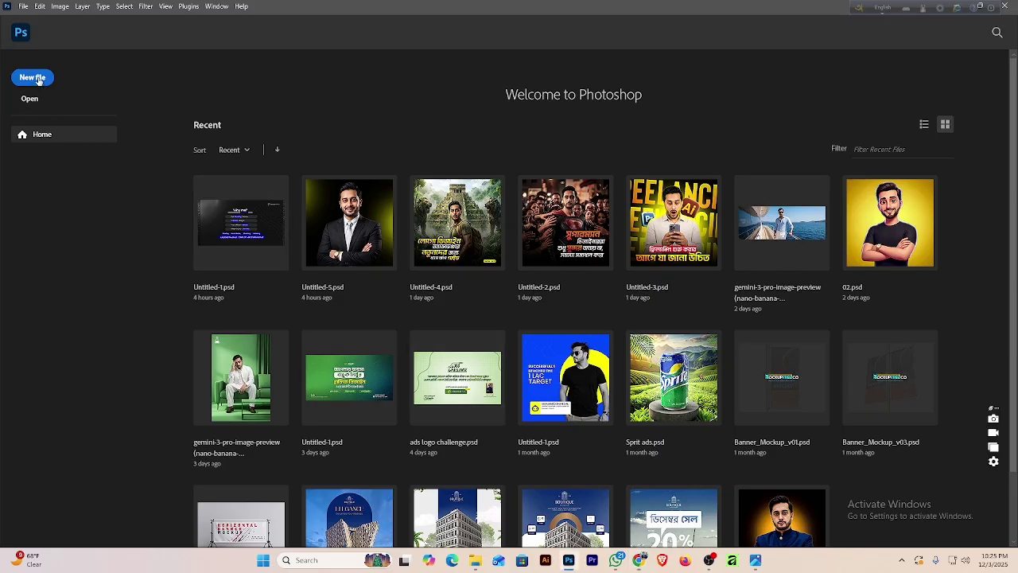
key("ctrl+n")
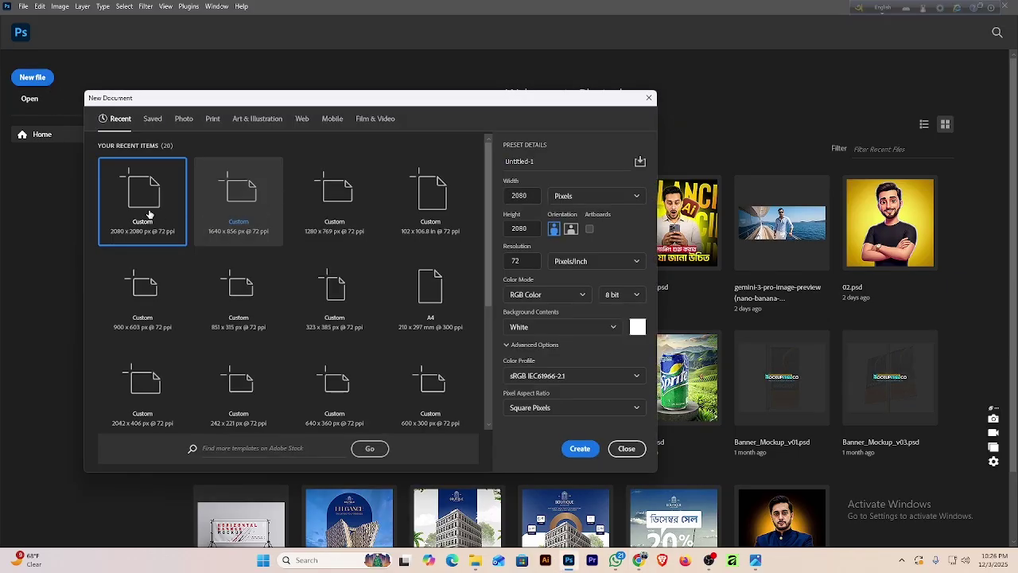
double_click(148, 215)
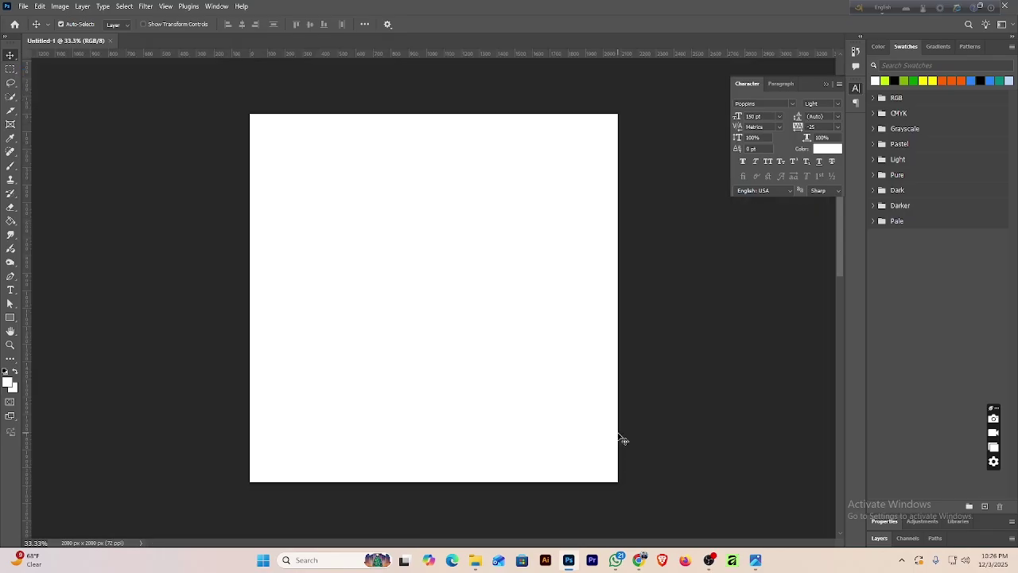
Open "download (29)" from the Downloads folder, inspect the rocks up close, and close the image viewer.
left_click(475, 561)
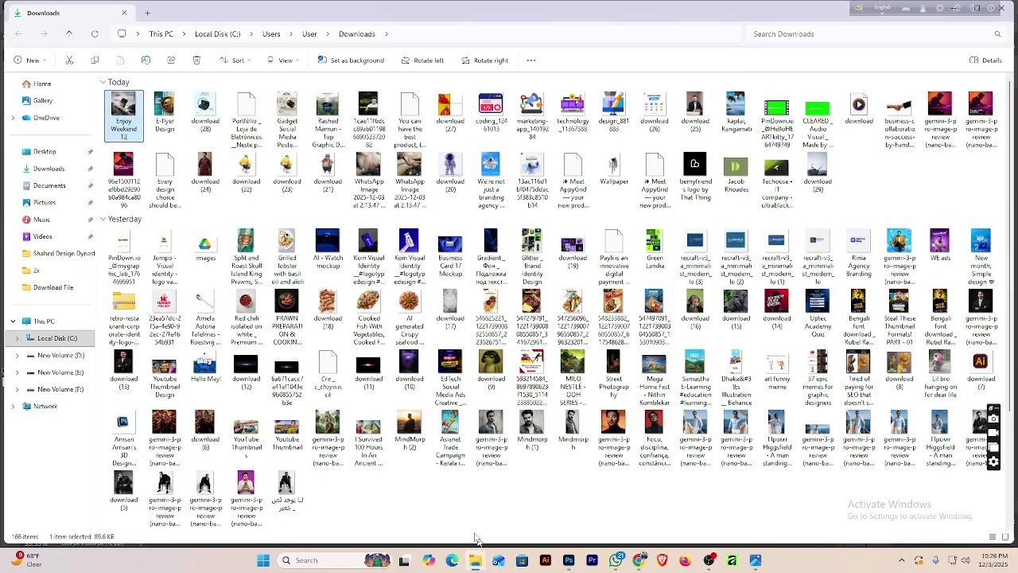
left_click(820, 169)
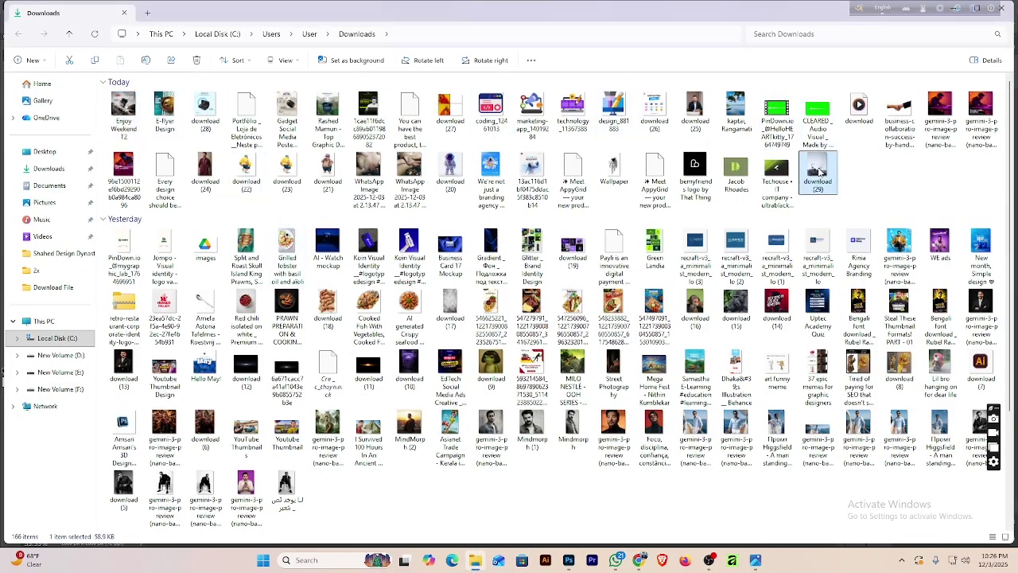
double_click(820, 171)
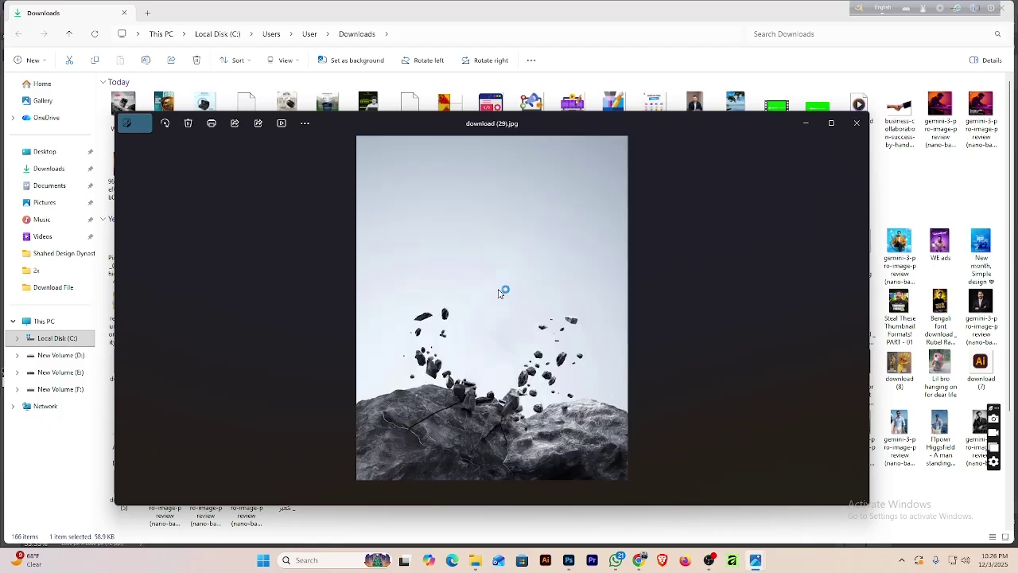
scroll(501, 292, "up", 5)
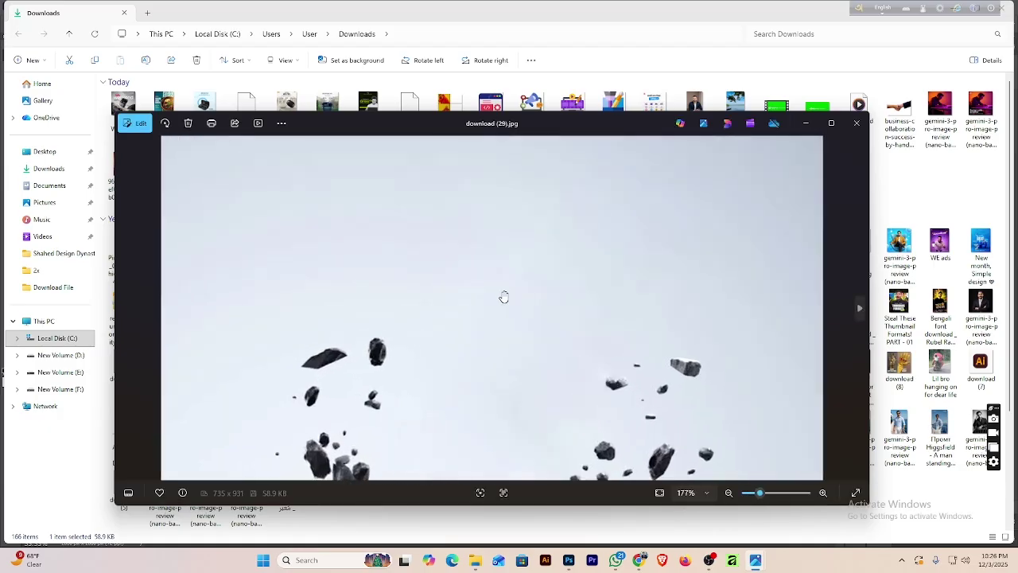
left_click_drag(486, 364, 637, 242)
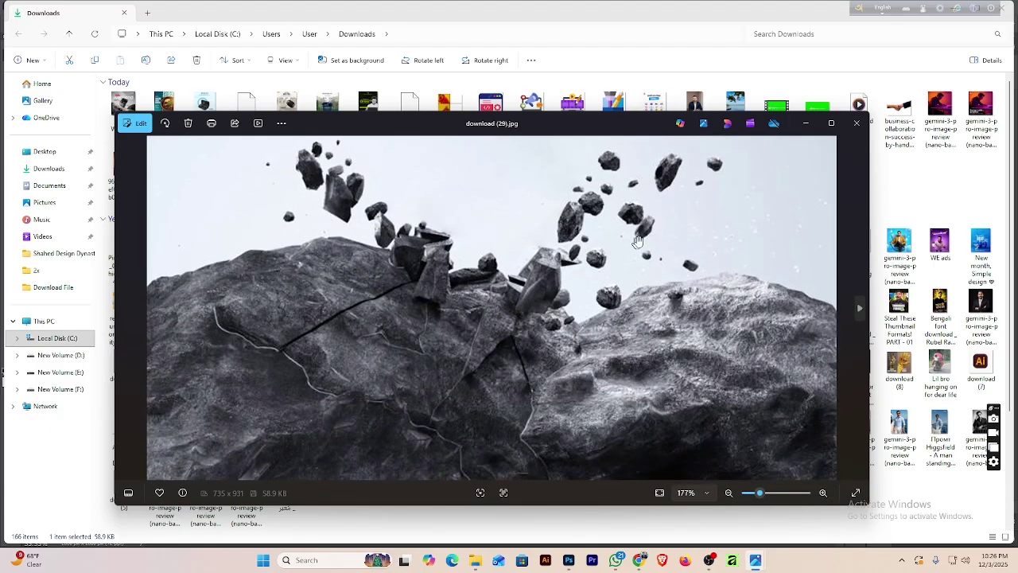
left_click(856, 125)
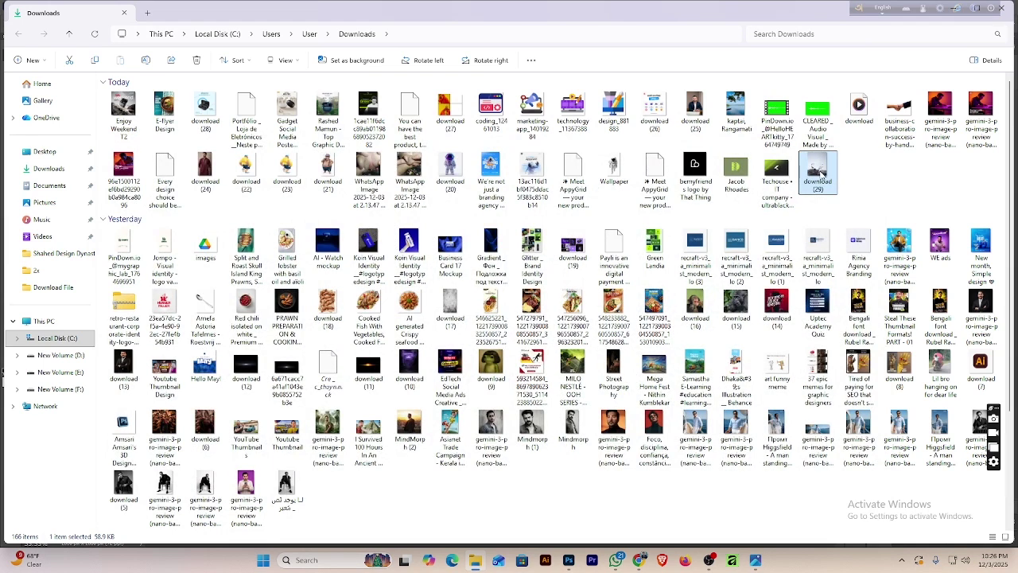
Return to Chrome, search Google for "enhance image quality" in a new tab, and open the Cutout.Pro image enhancer.
mouse_move(638, 562)
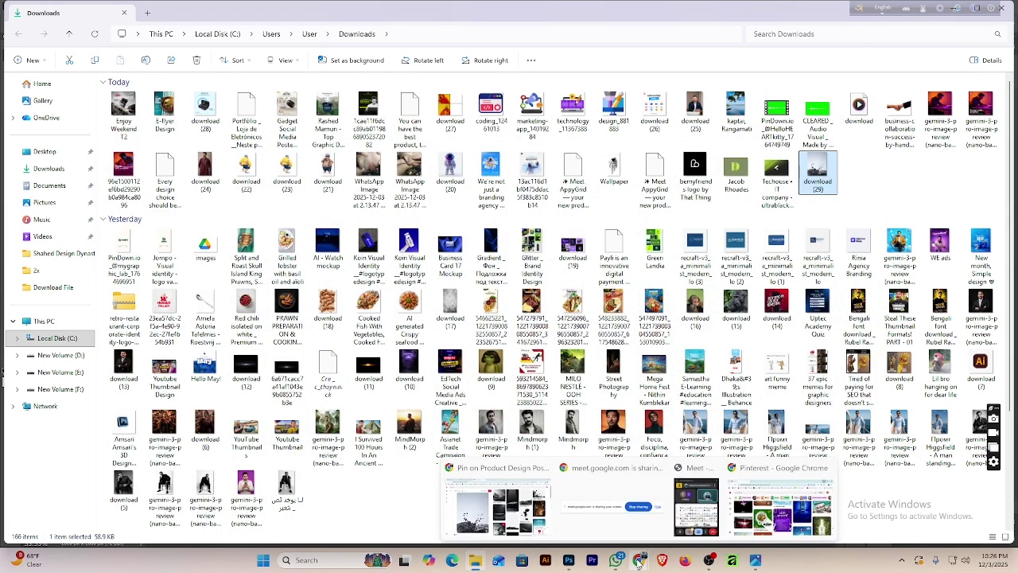
left_click(493, 495)
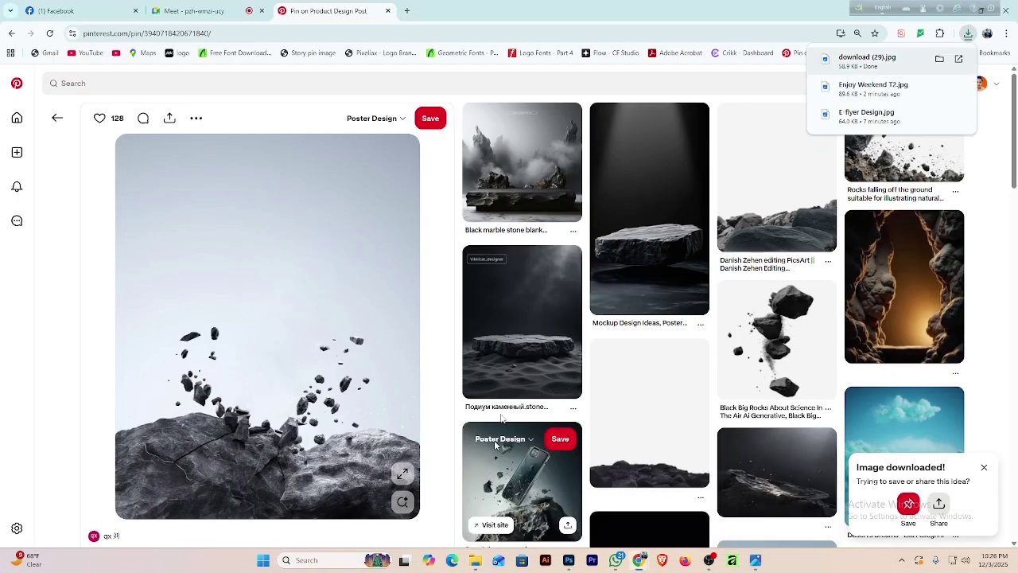
left_click(406, 11)
left_click(404, 33)
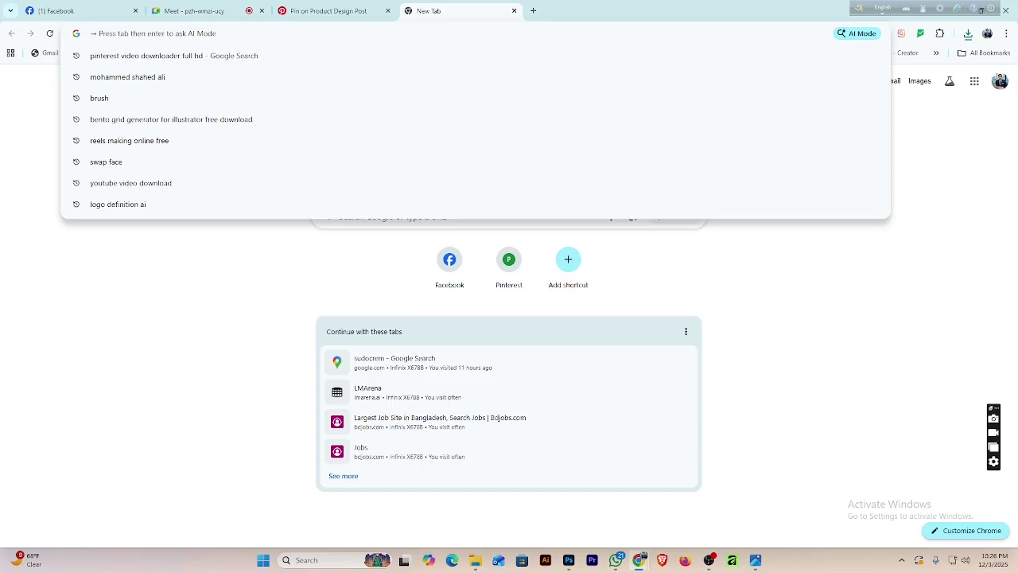
type("enha")
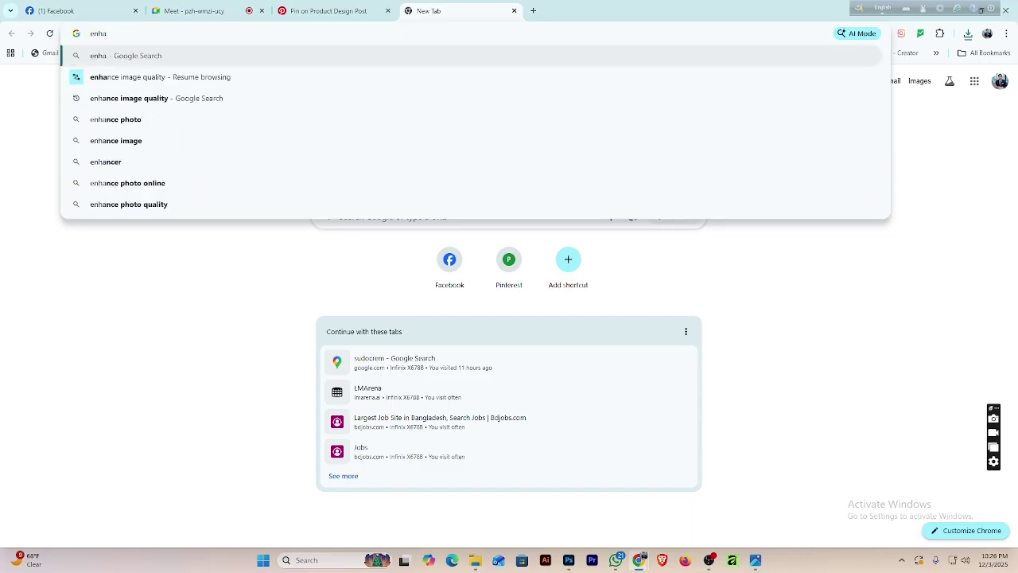
left_click(189, 99)
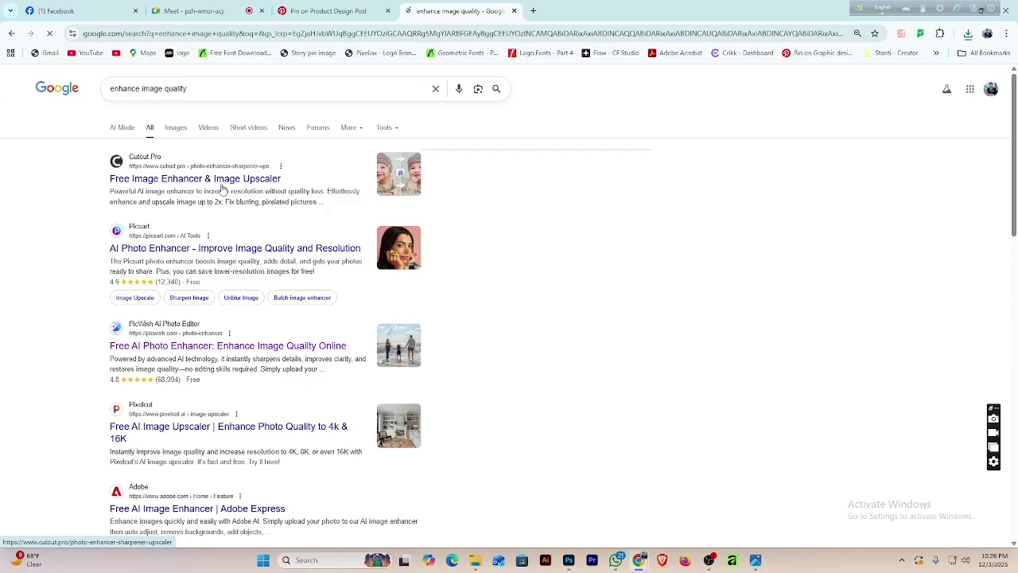
left_click(217, 219)
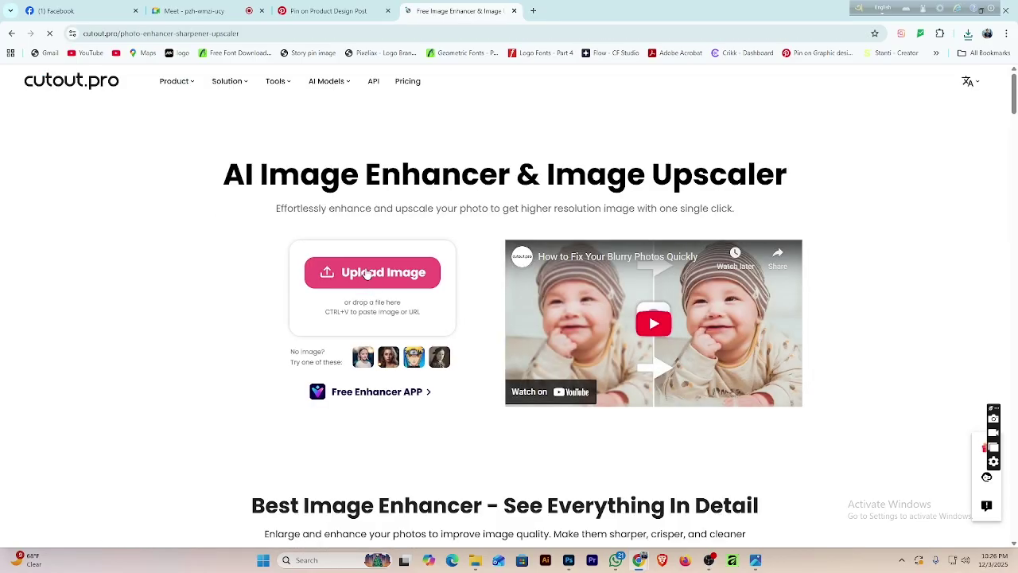
Try to enhance "download (29)" by uploading it from Downloads to the Photo Enhancer, and dismiss the Google sign-in prompt.
left_click(505, 232)
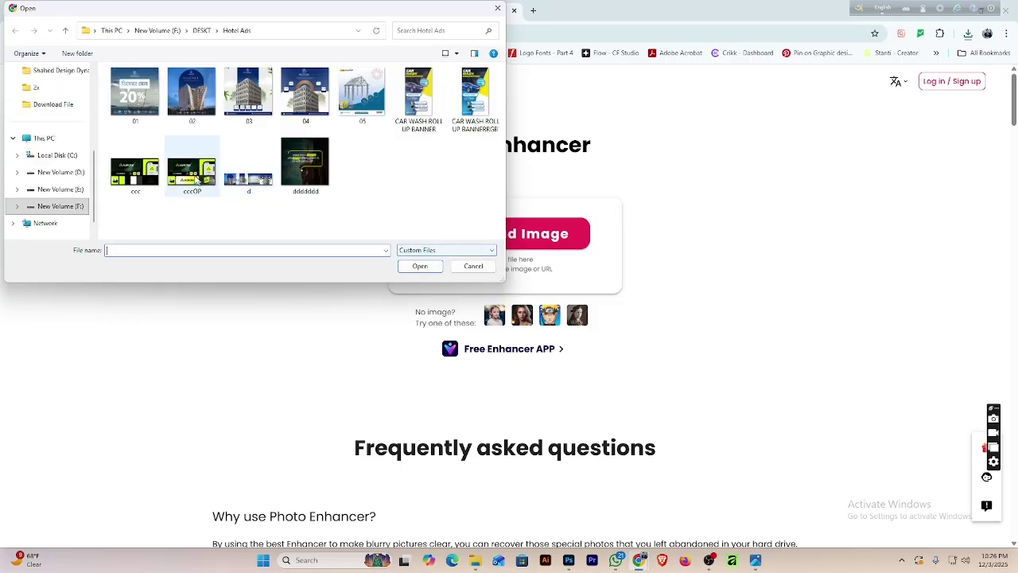
scroll(60, 139, "up", 5)
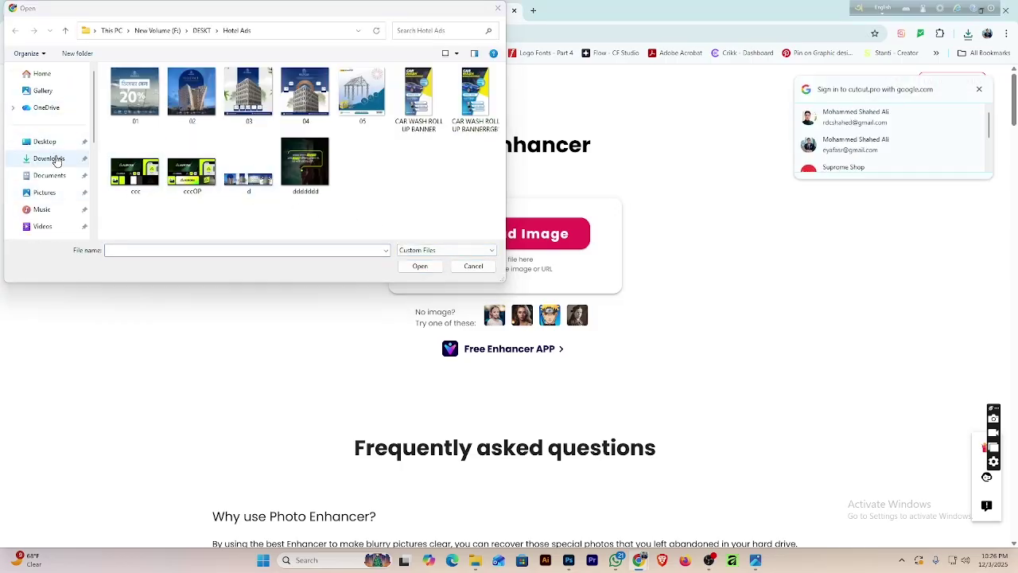
left_click(56, 158)
left_click(143, 119)
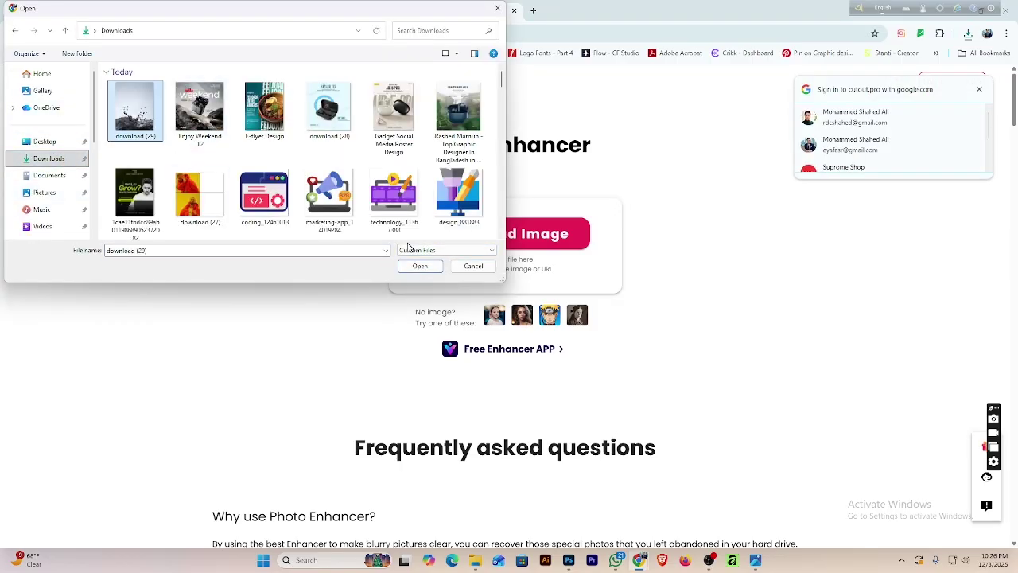
left_click(419, 267)
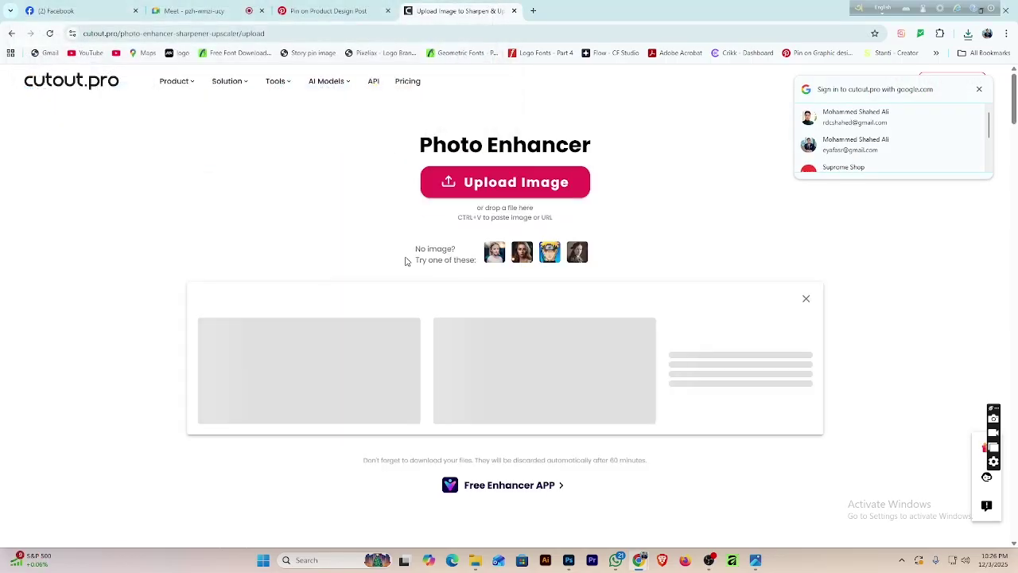
left_click(980, 91)
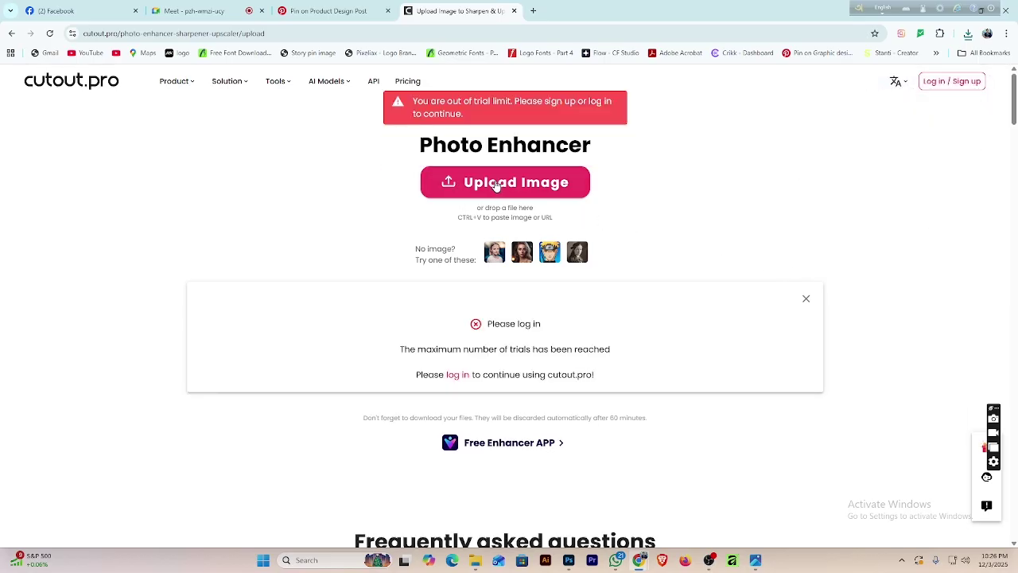
Log in to Cutout.Pro with a saved Google account and approve the sign-in.
left_click(954, 83)
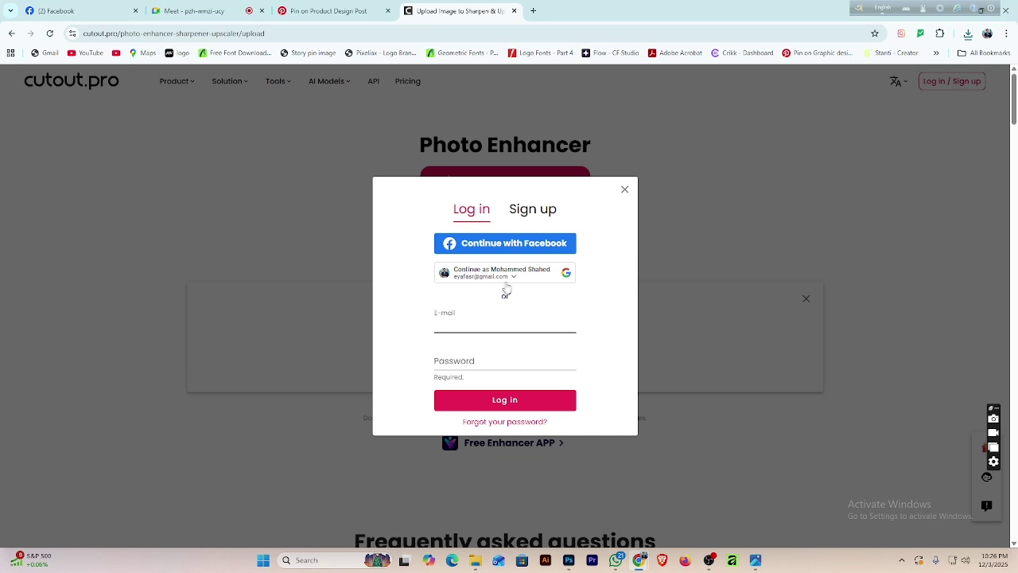
left_click(507, 273)
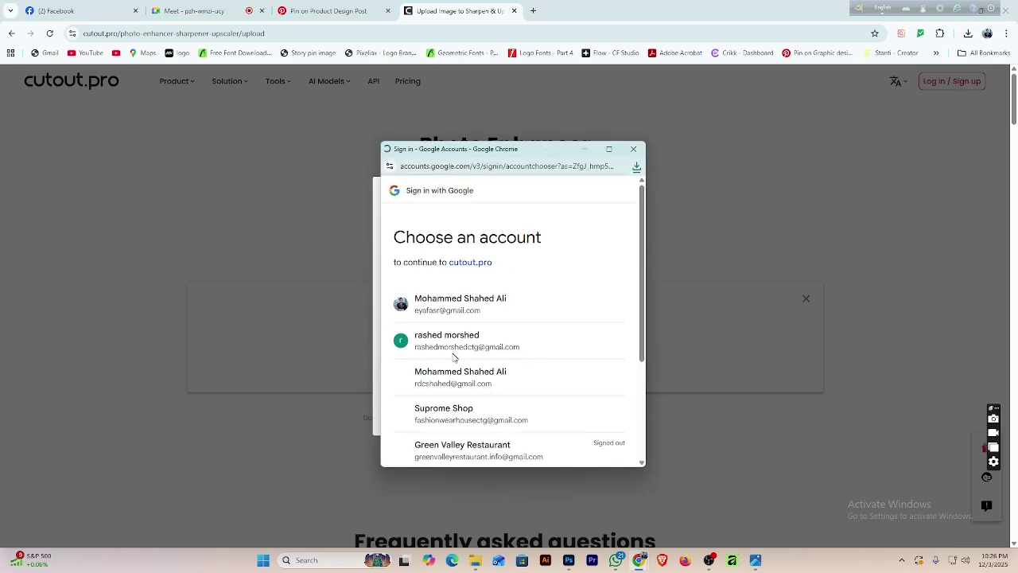
left_click(454, 358)
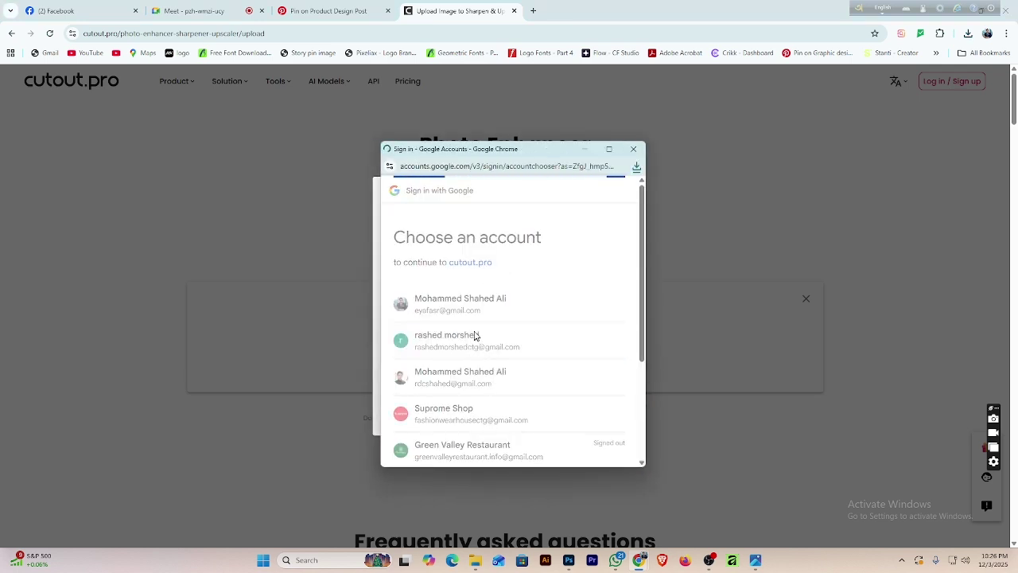
scroll(470, 394, "down", 2)
left_click(562, 409)
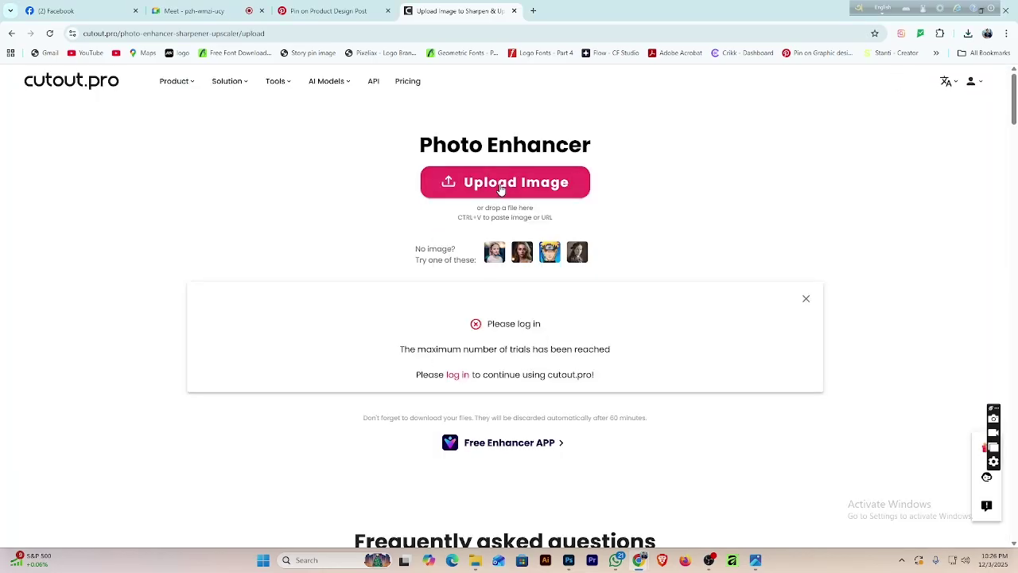
Upload "download (29)" from the Downloads folder to the Photo Enhancer and review the original and enhanced previews.
left_click(500, 186)
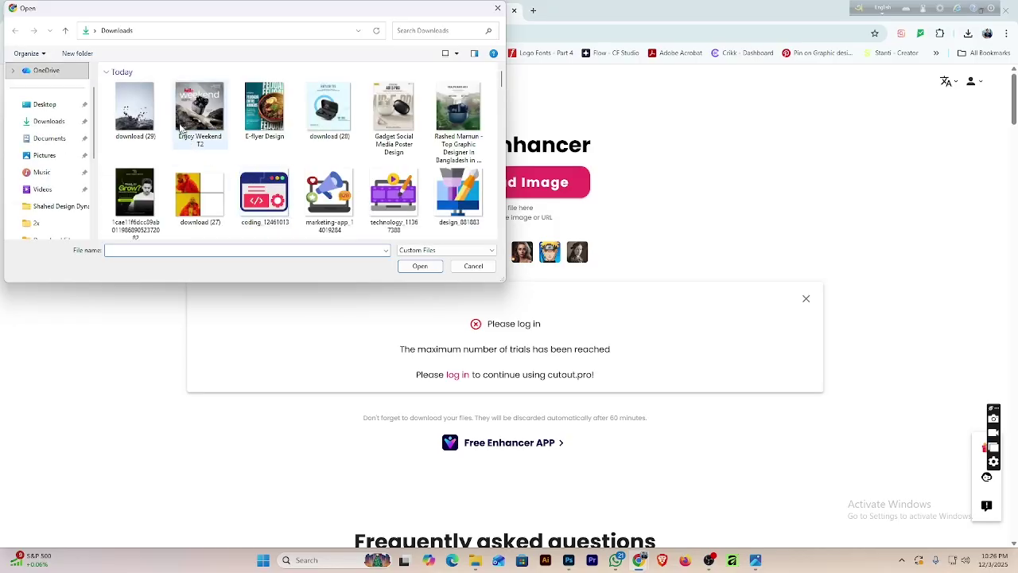
left_click(158, 119)
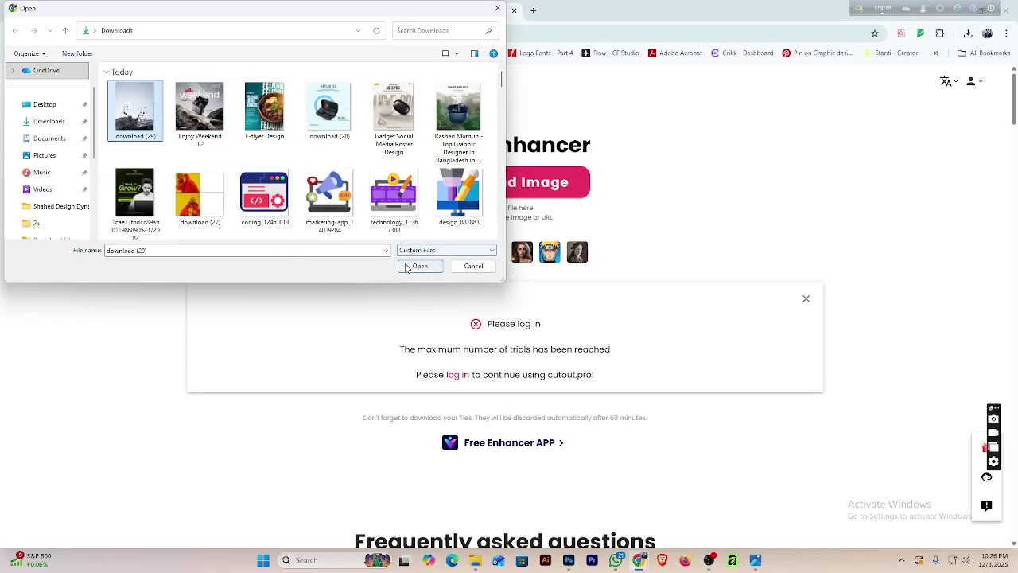
left_click(420, 266)
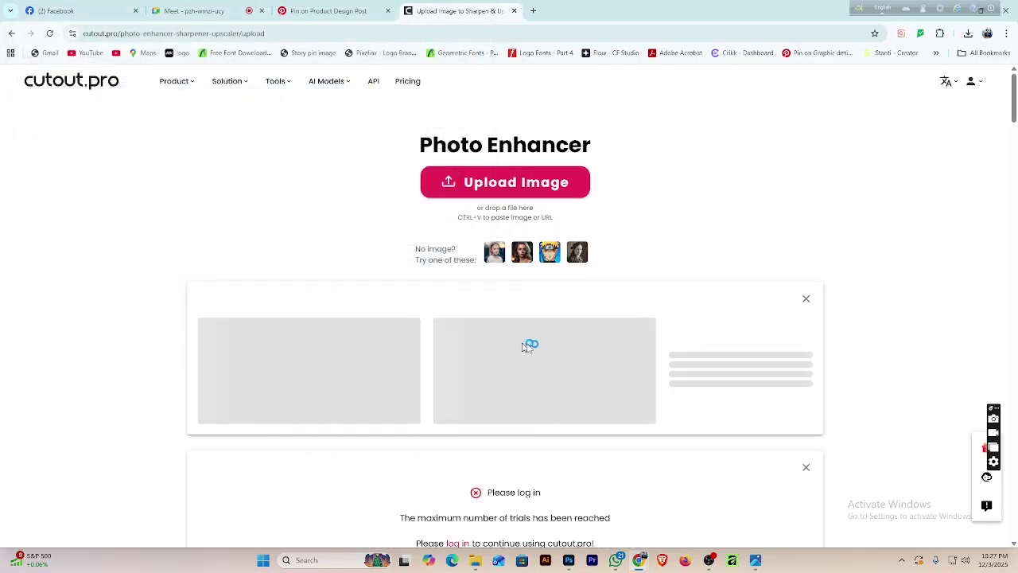
scroll(535, 349, "down", 3)
scroll(554, 352, "up", 3)
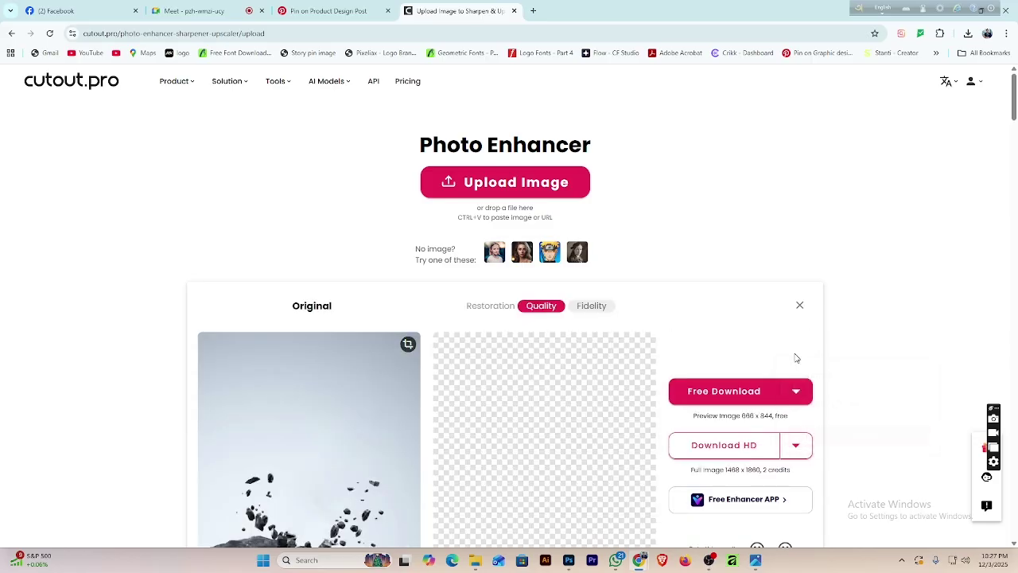
scroll(556, 358, "down", 3)
scroll(553, 357, "up", 1)
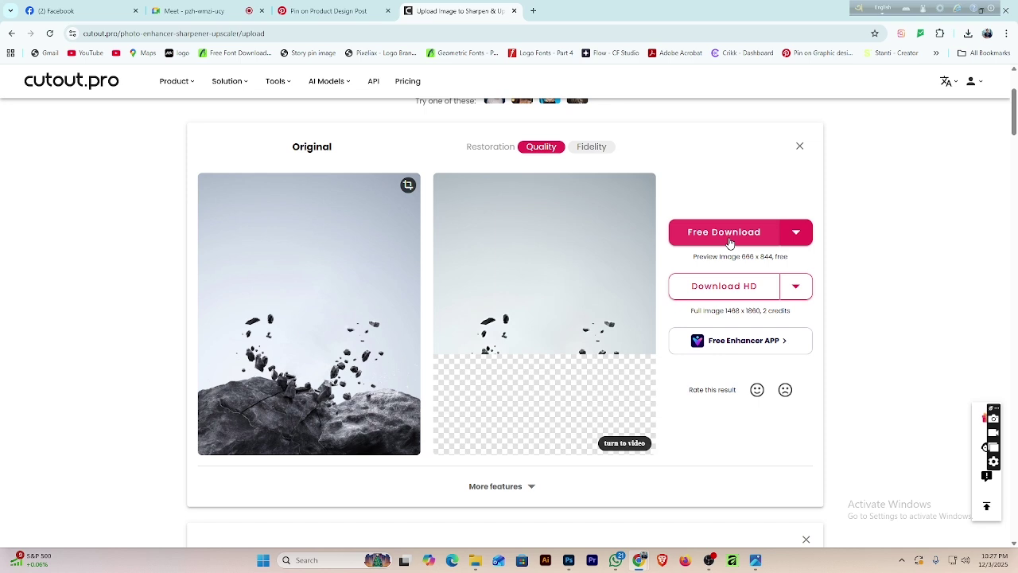
Download the free version of the enhanced rock image as a JPG at 92% image quality.
mouse_move(794, 248)
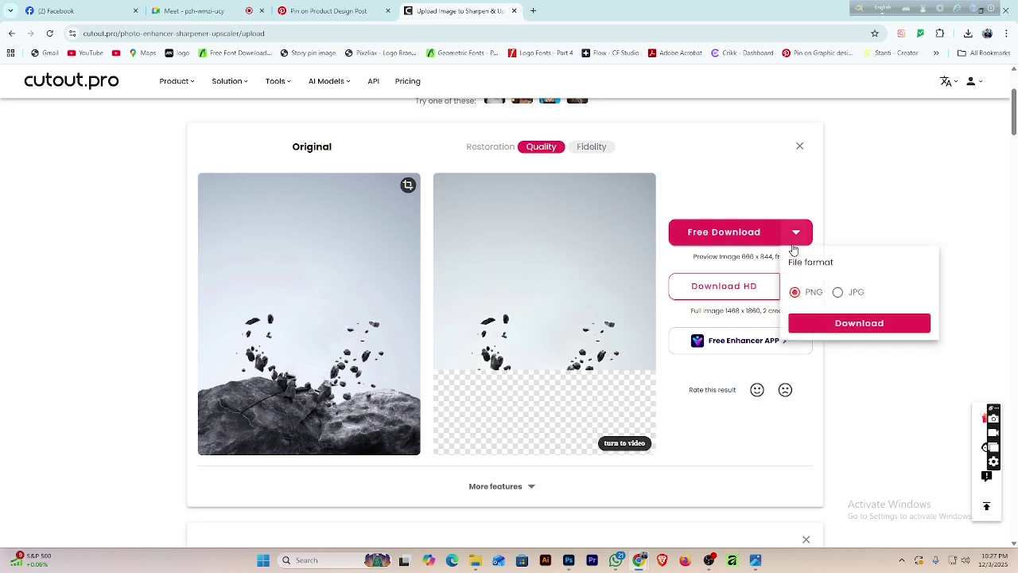
left_click(839, 292)
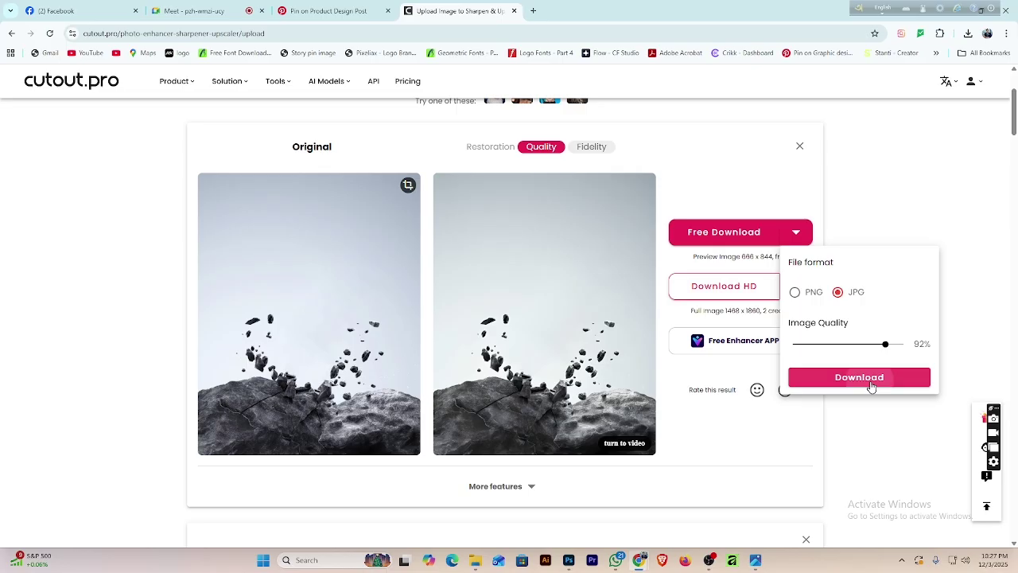
left_click(871, 379)
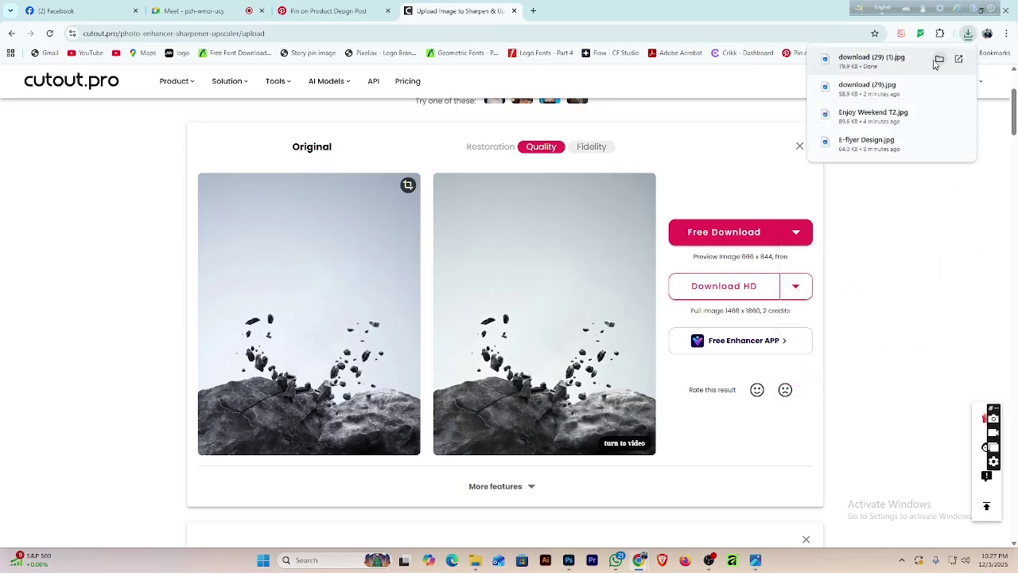
Show the downloaded "download (29) (1)" in its folder, inspect it full screen in the image viewer, and close the viewer.
left_click(939, 60)
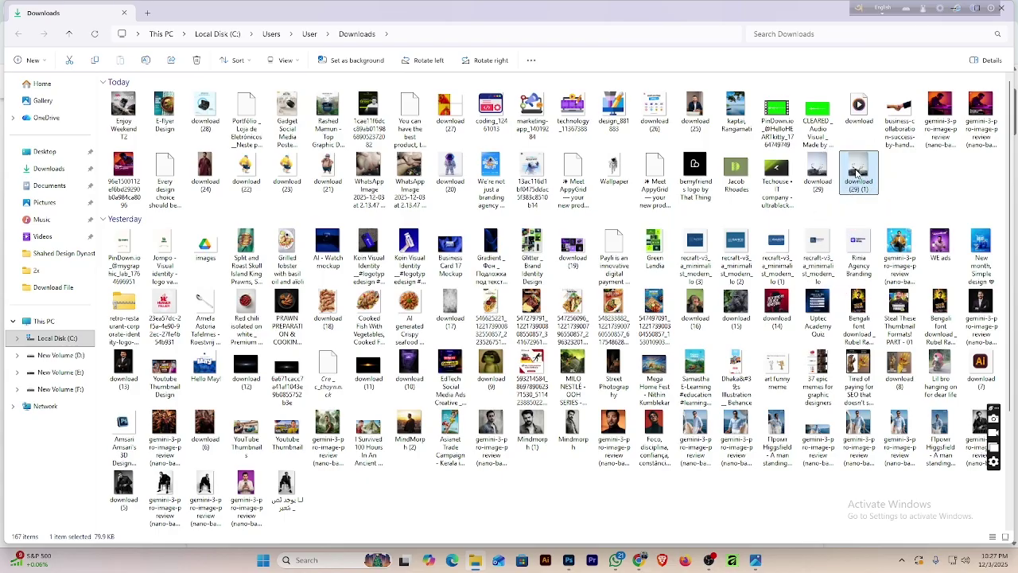
double_click(857, 173)
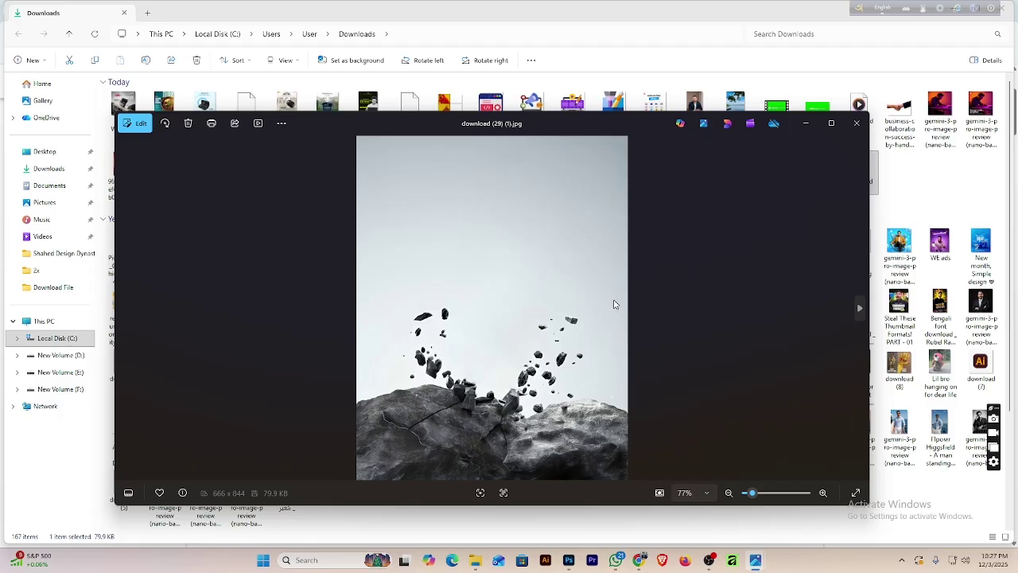
left_click(836, 123)
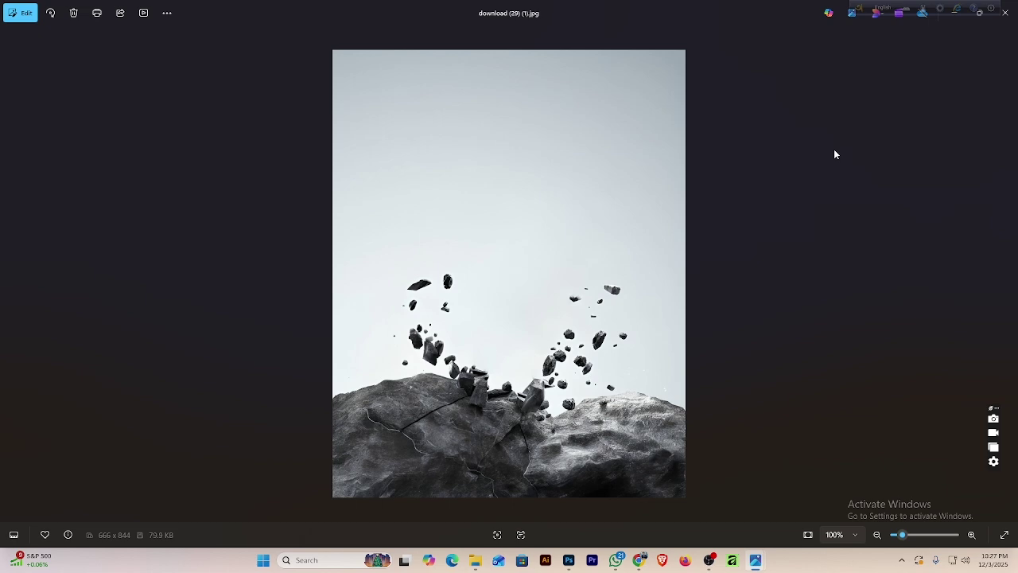
double_click(794, 8)
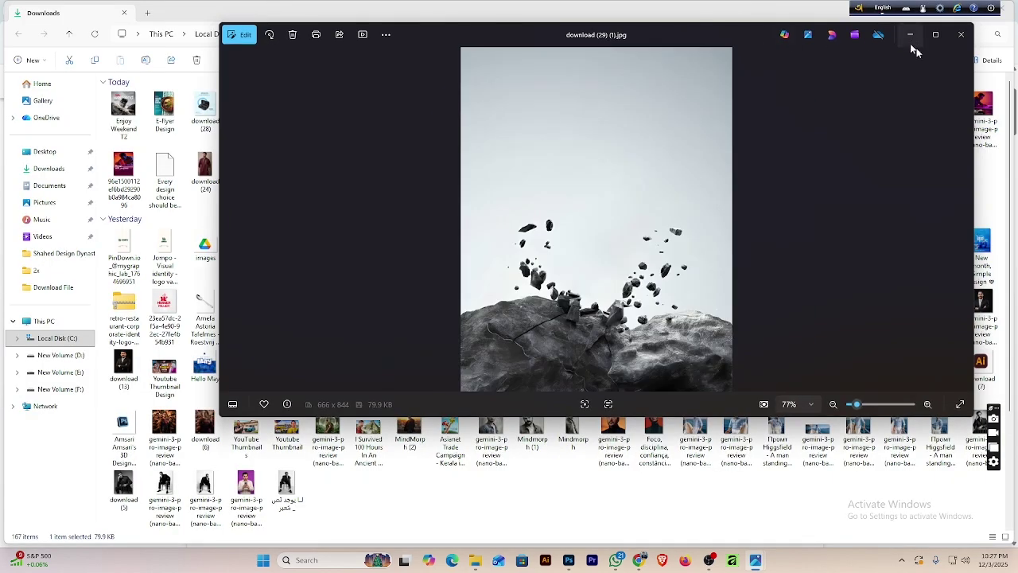
left_click(960, 35)
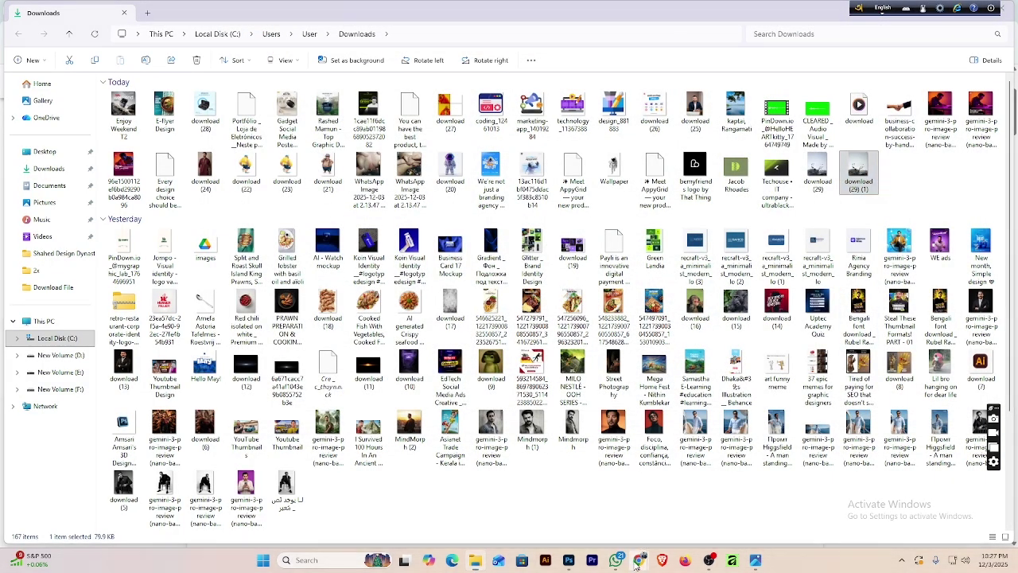
Return to Chrome, open lmarena.ai in a new tab, and close the Cutout.Pro tab.
left_click(639, 560)
left_click(509, 514)
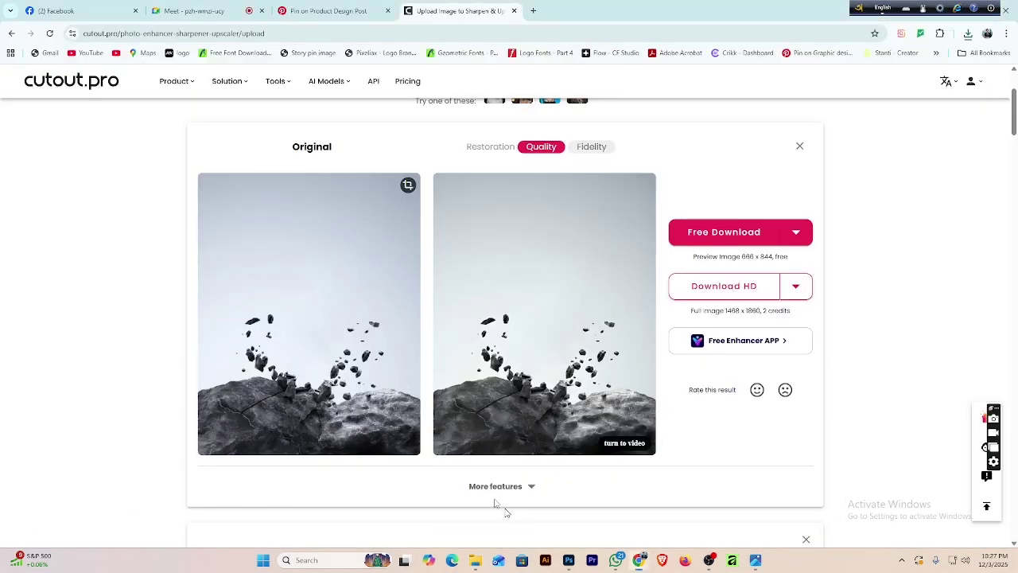
left_click(535, 11)
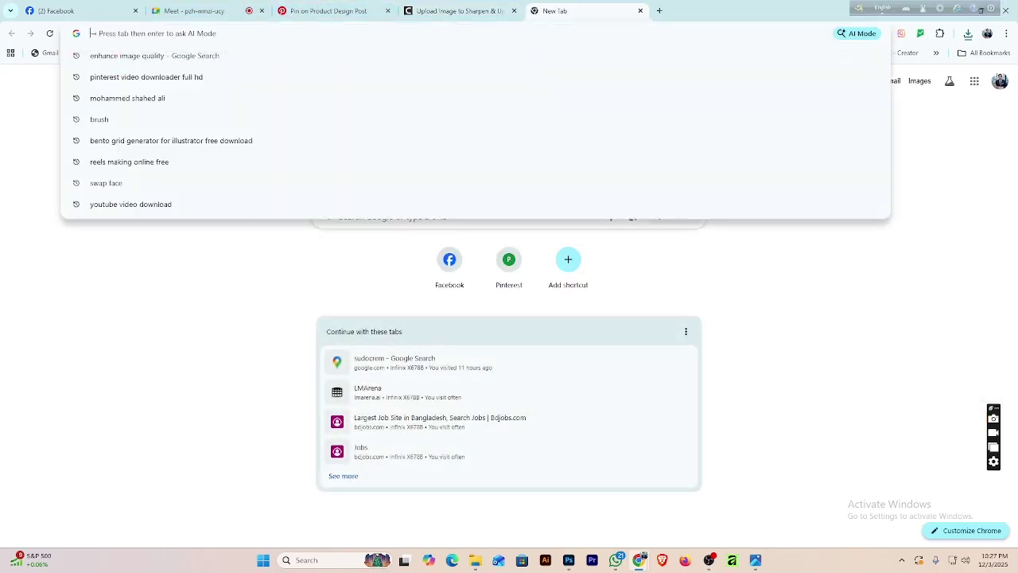
type("lmarena.ai")
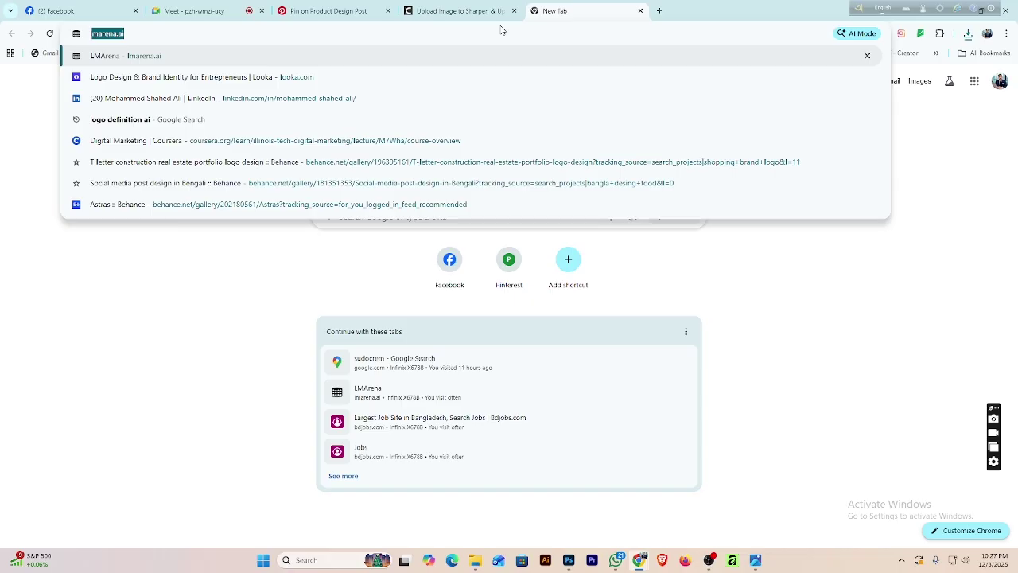
key("Return")
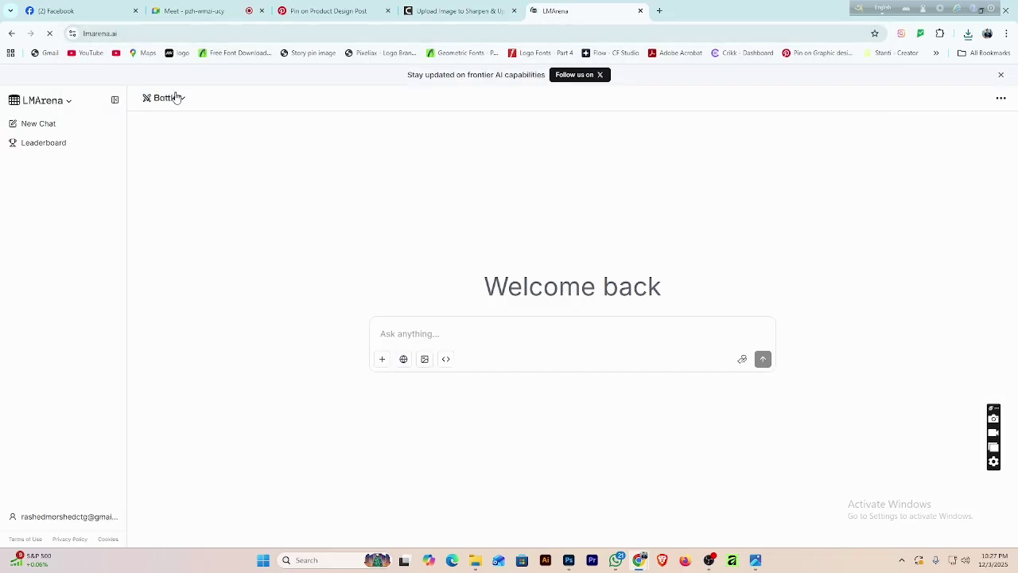
left_click(176, 101)
left_click(514, 11)
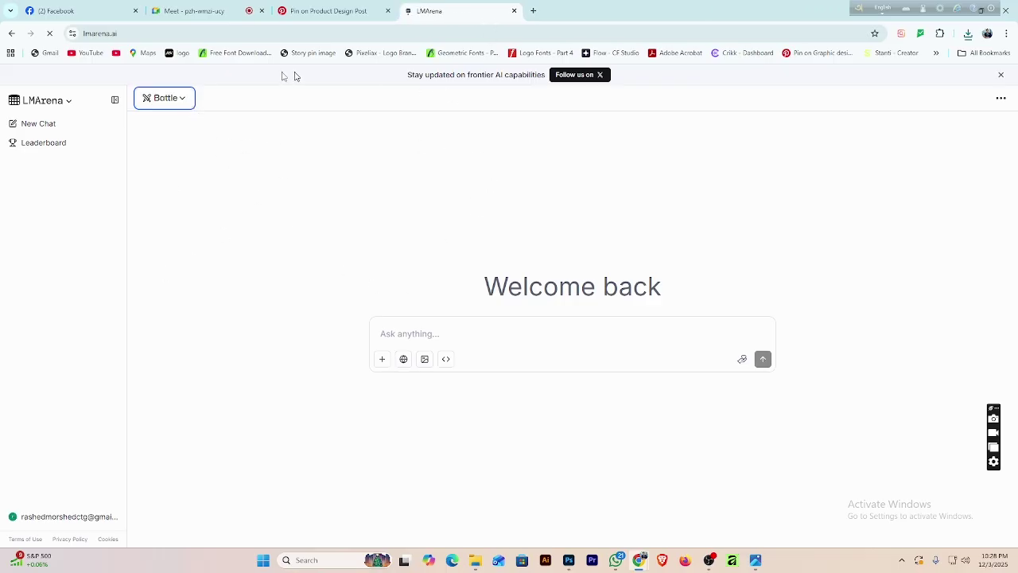
Switch LMArena from Battle to Direct Chat mode and select the gpt-5.1-high model.
left_click(181, 101)
left_click(206, 191)
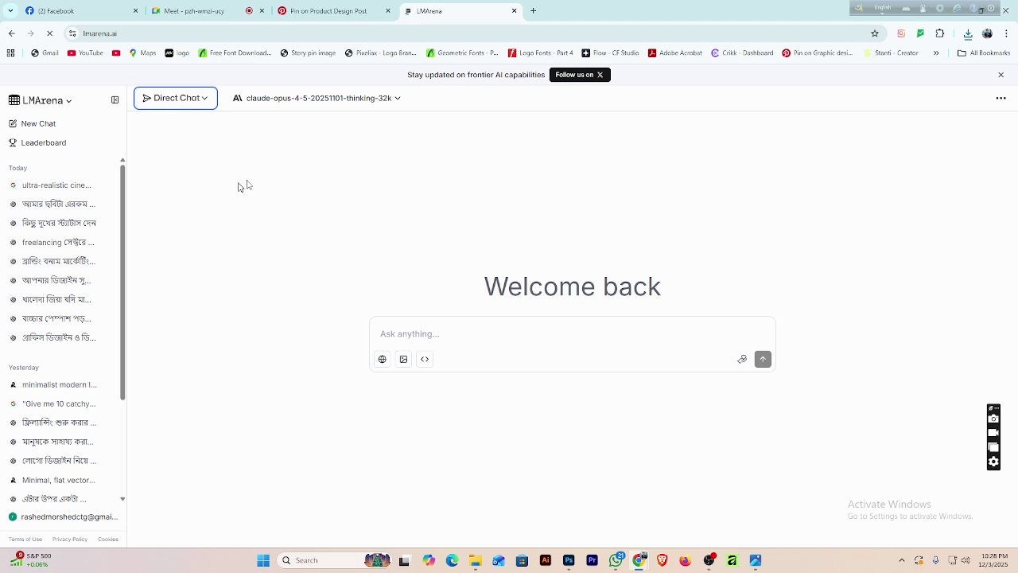
left_click(351, 102)
left_click(253, 252)
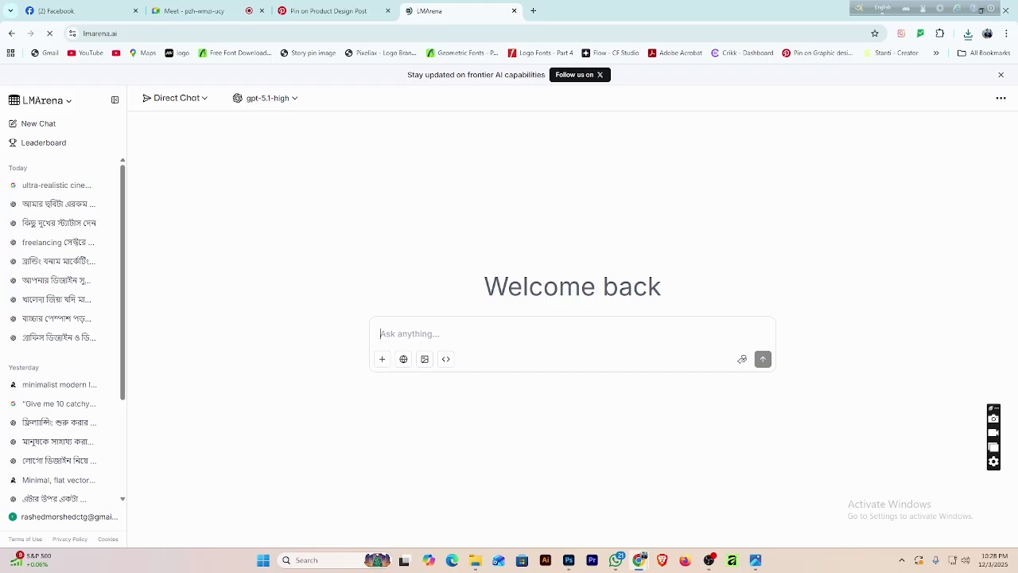
Attach the enhanced image "download (29) (1)" from the Downloads folder to the chat message.
left_click(383, 359)
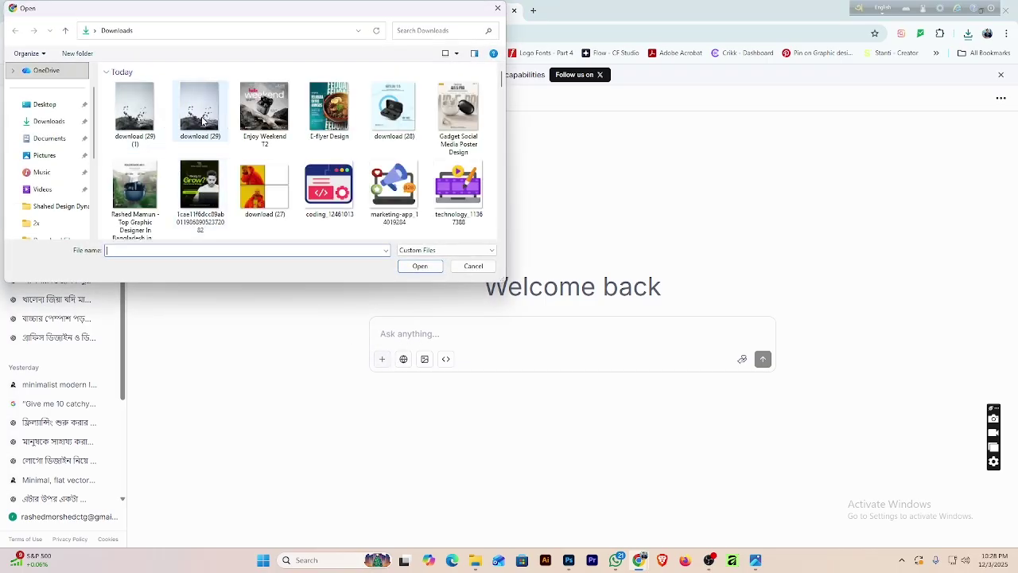
left_click(143, 120)
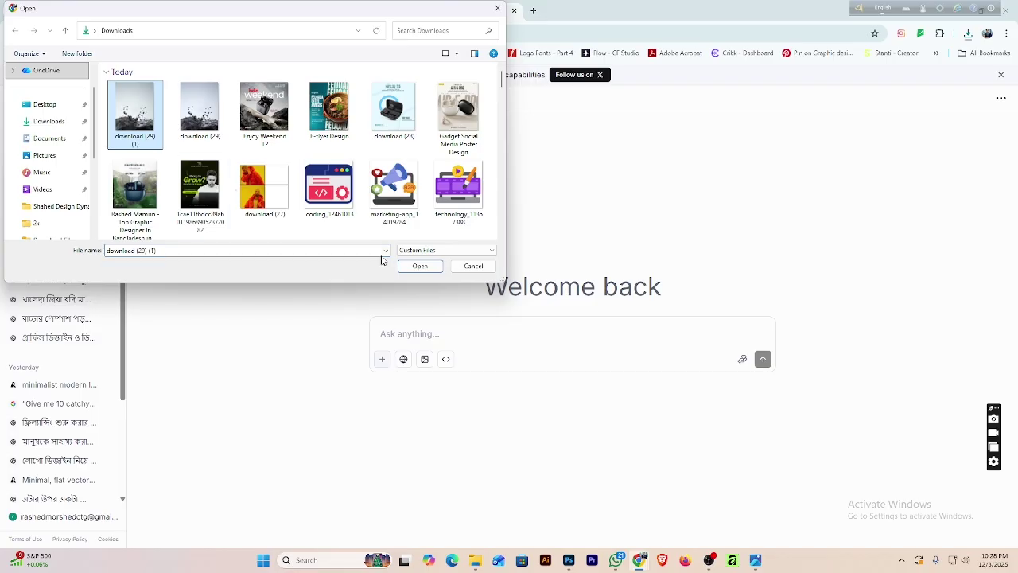
left_click(421, 267)
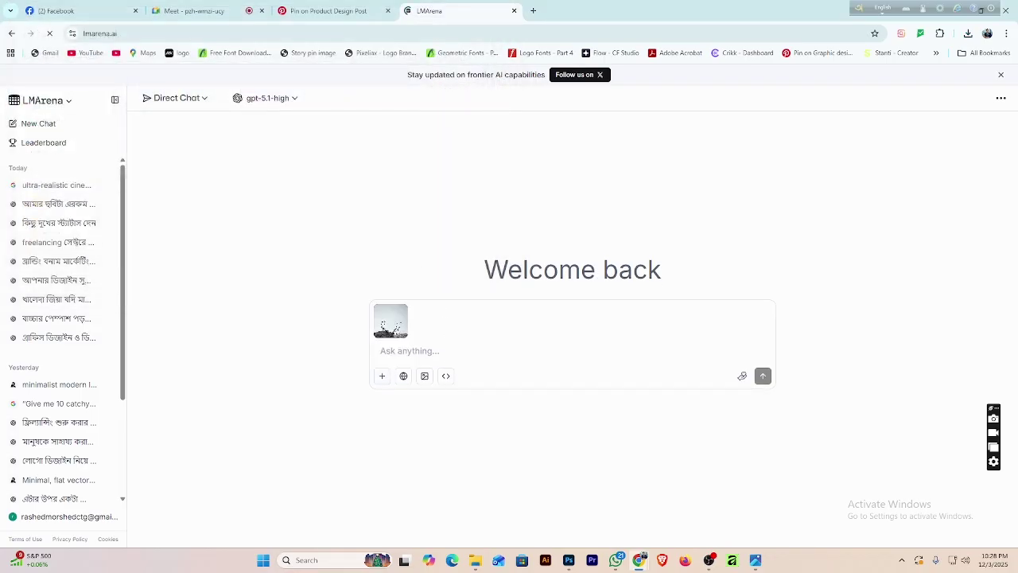
Begin the chat prompt with the Bengali words "এই ছবিটা" followed by the ratio "1:1" in English characters.
left_click(882, 8)
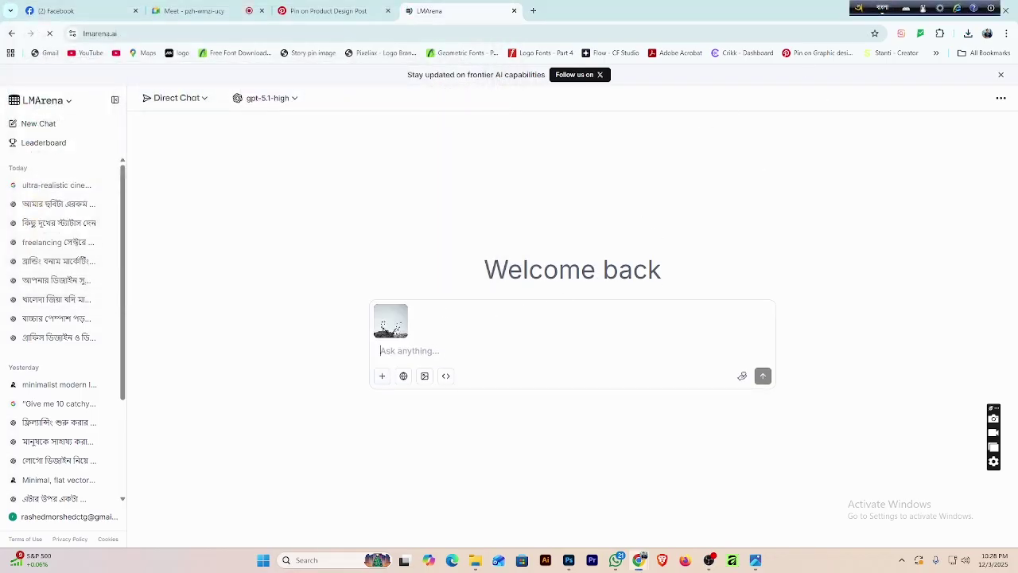
type("ei chobi")
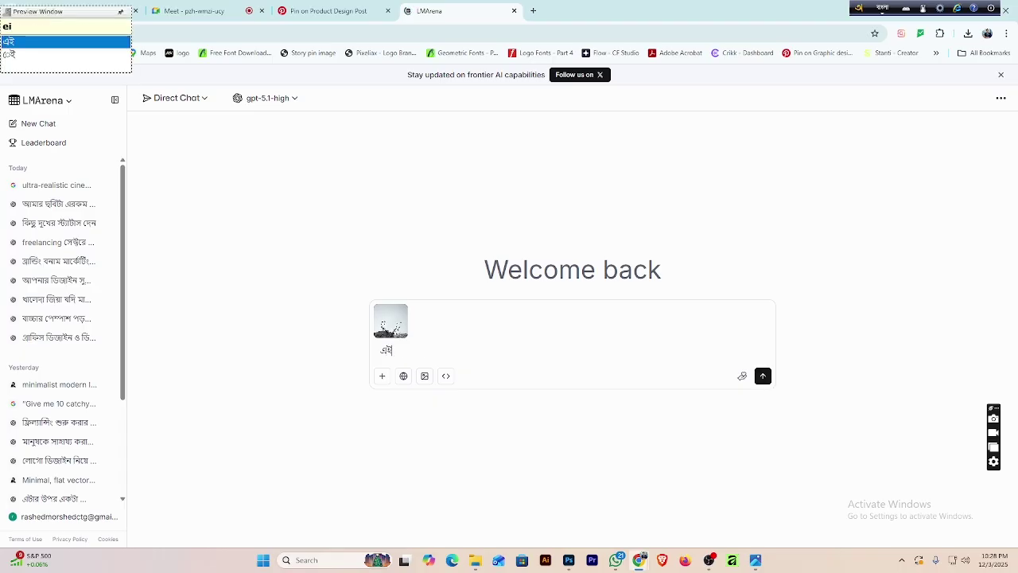
type("ta ami")
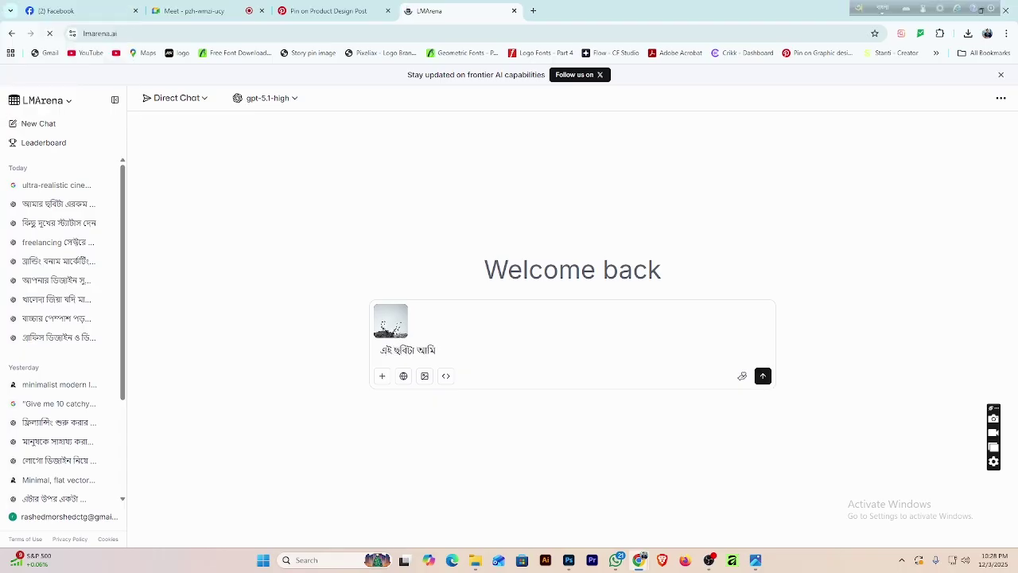
key("BackSpace")
key("BackSpace")
key("BackSpace")
key("F12")
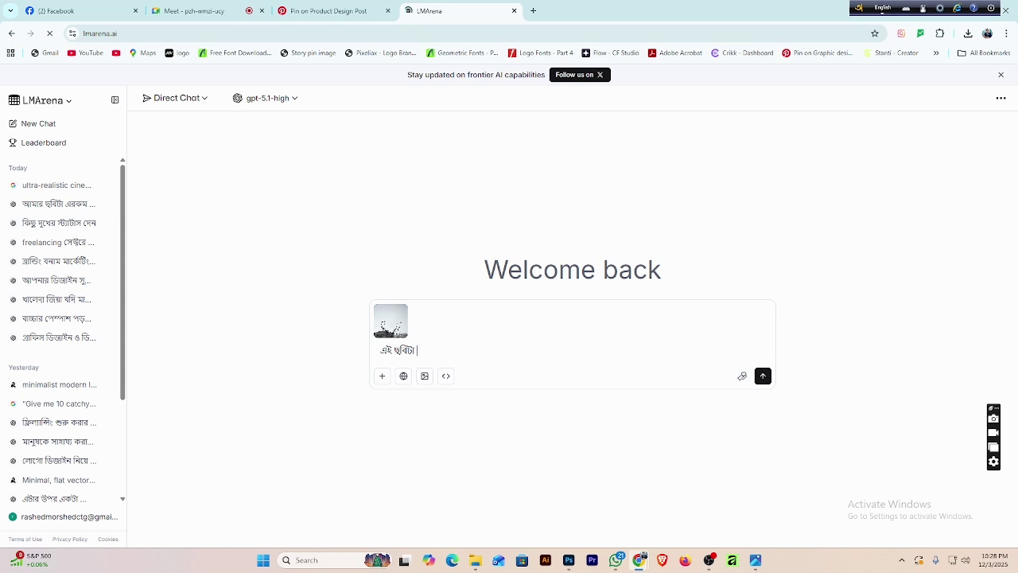
type("1:1")
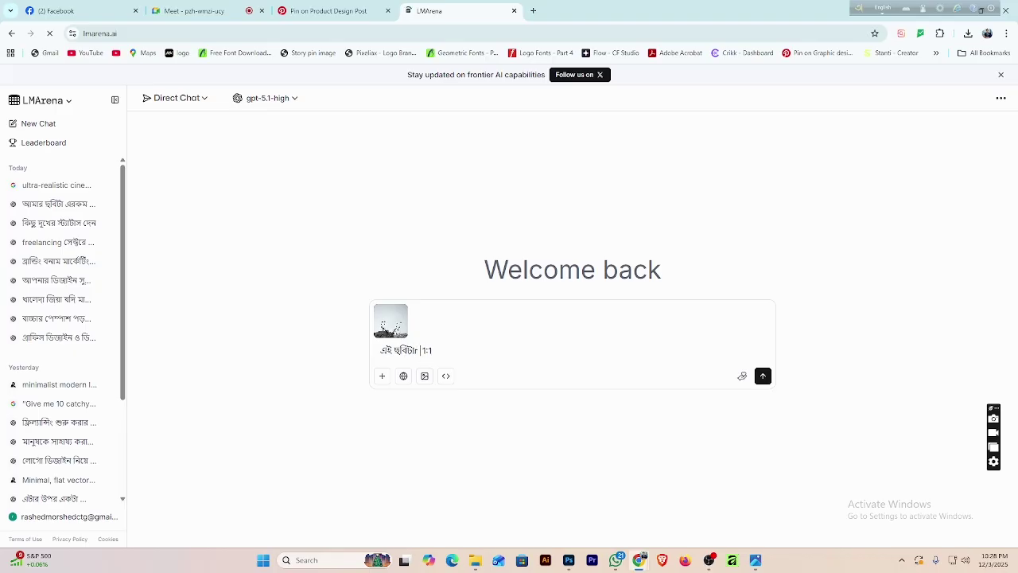
Complete the Bengali request around the ratio so it reads "এই ছবিটার রেশিও 1:1 এ করে দেন".
left_click(881, 8)
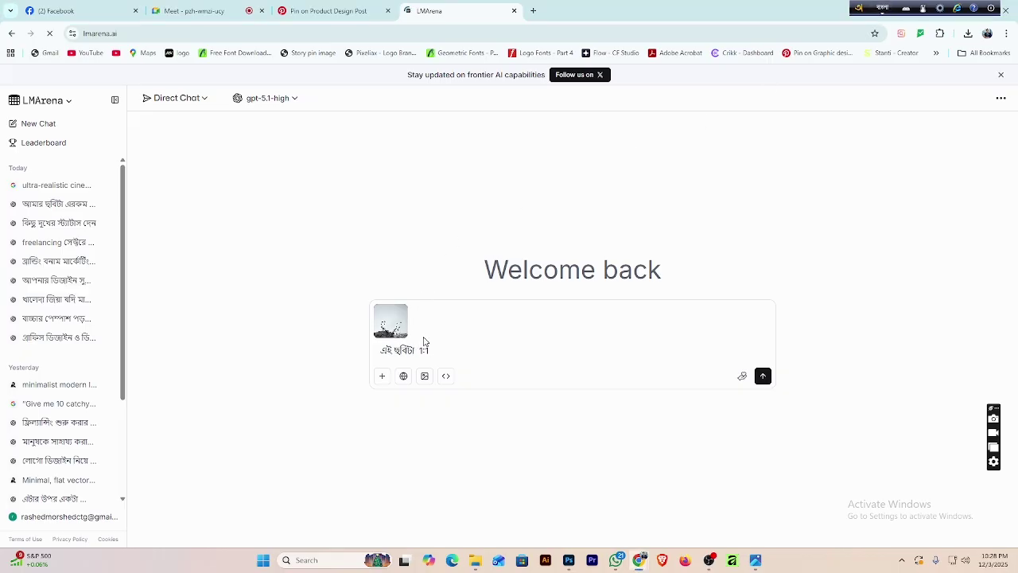
type("r reSio")
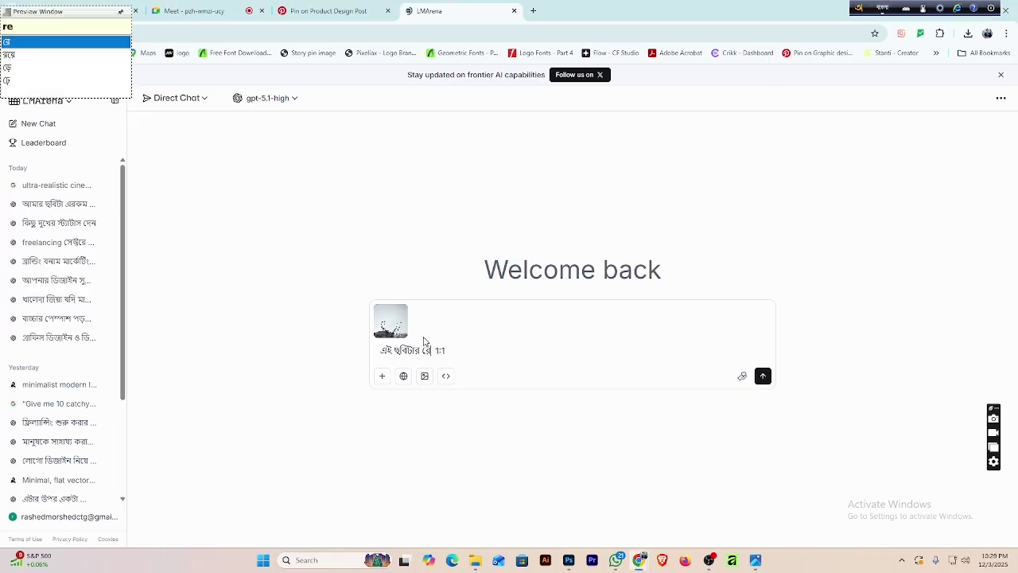
key("Right")
key("Right")
key("Right")
key("Right")
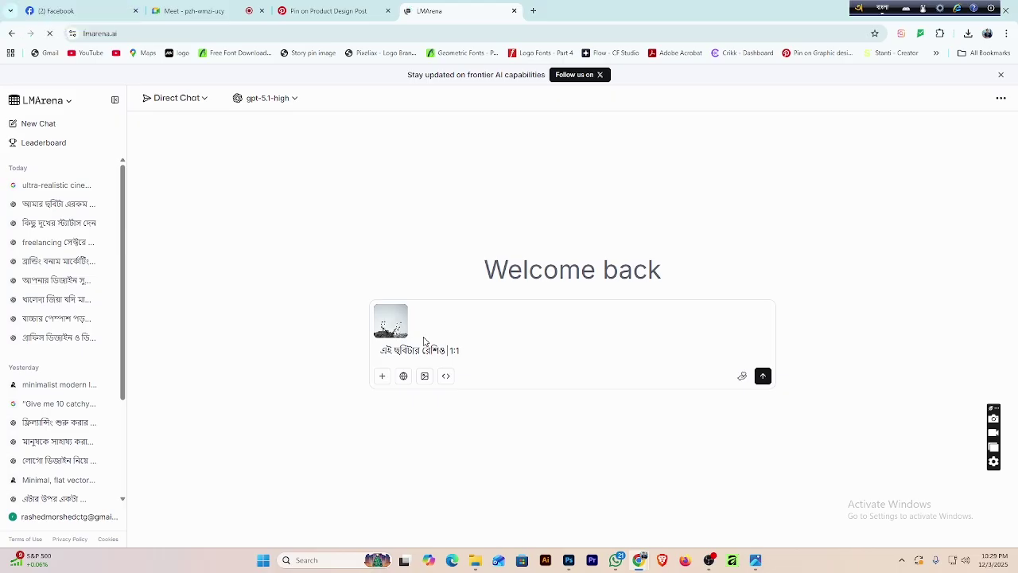
type("e kore den")
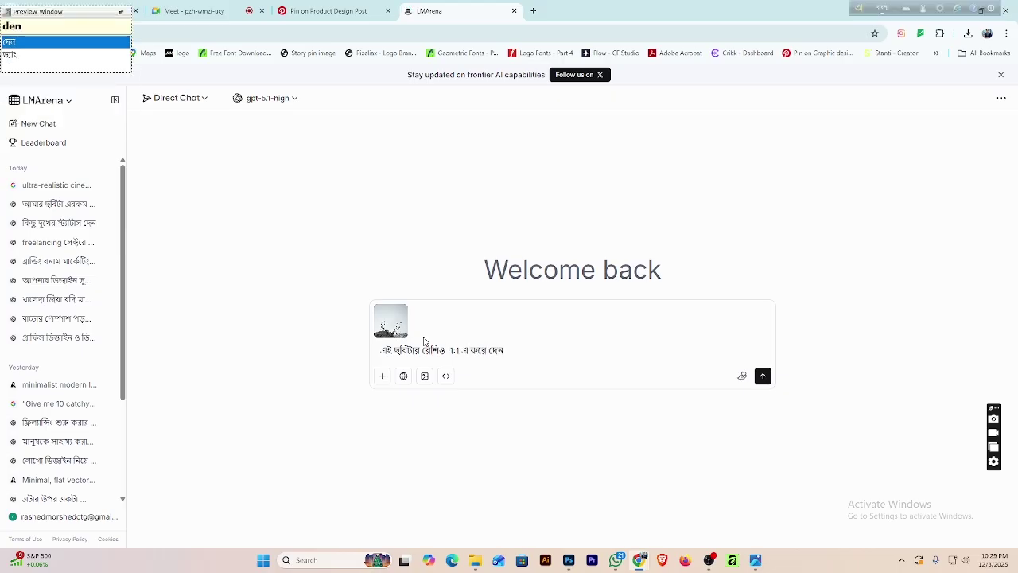
Extend the prompt with the Bengali quality request ",এবং কোয়ালিটি ইনহেন্স করে দেন".
key("ctrl+a")
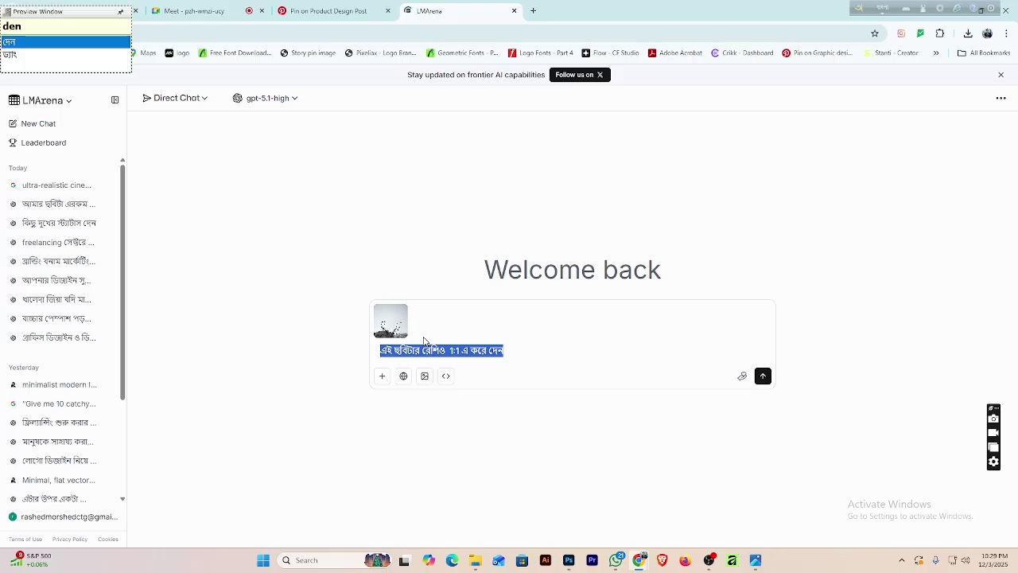
key("Return")
type(",এবং")
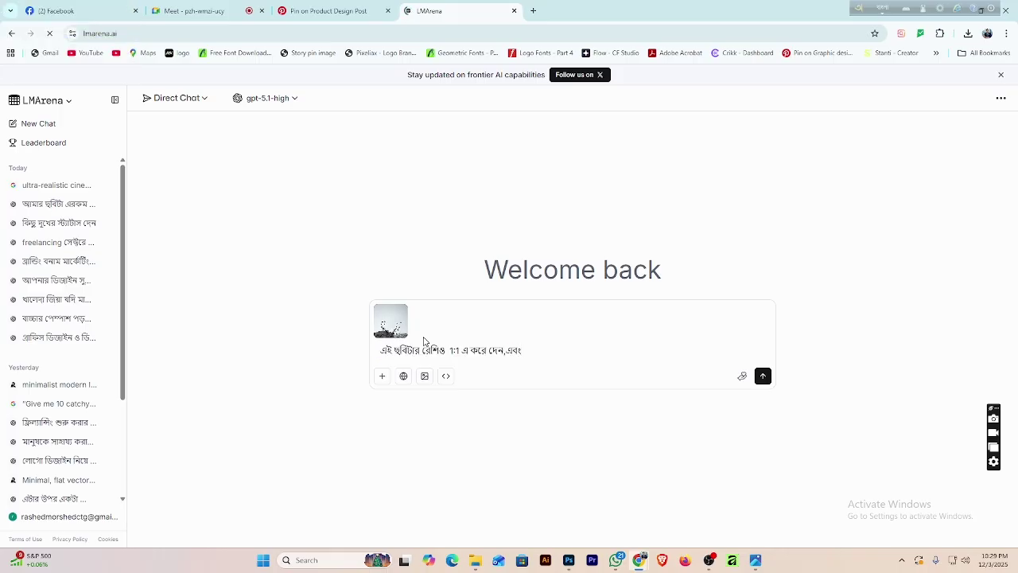
type(" kOyaliT")
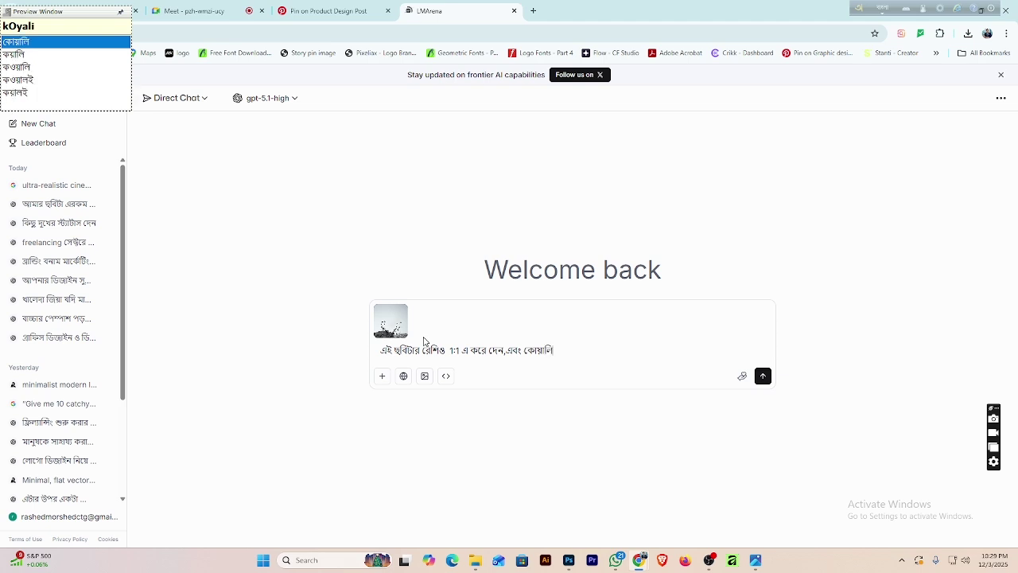
type("i")
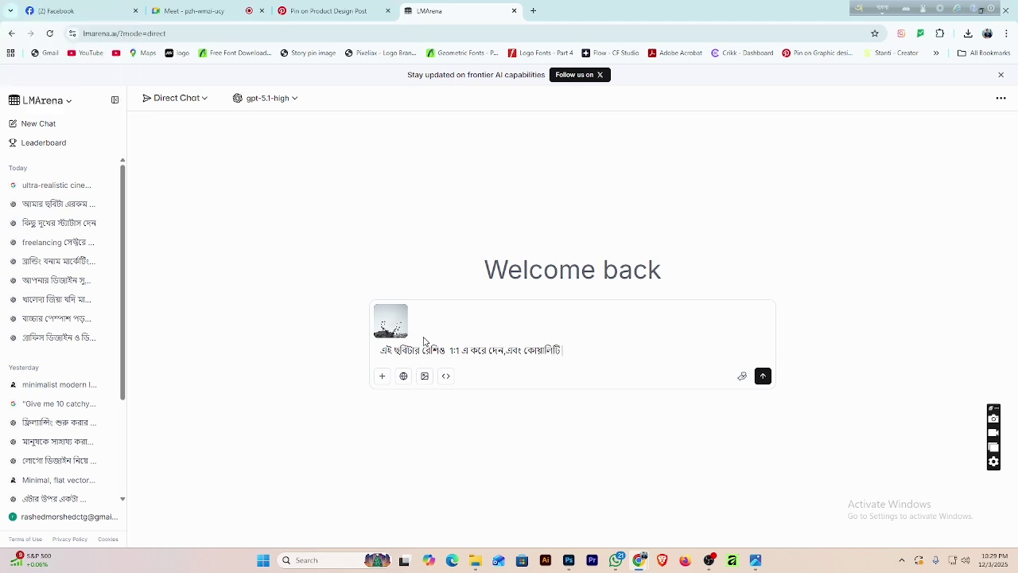
type(" ino")
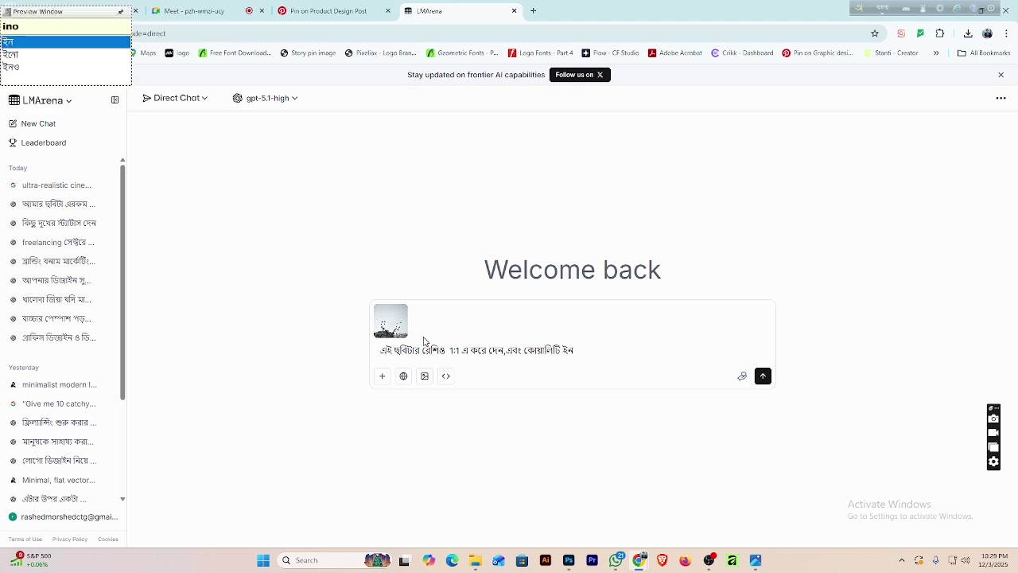
type("hens kore den")
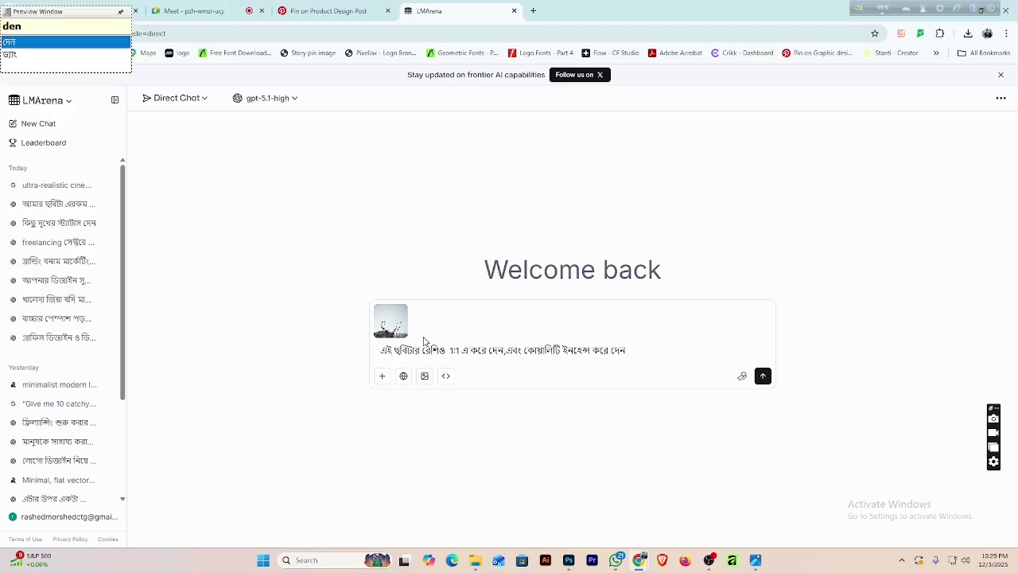
Add "8k" in English characters at the end of the prompt and send the message with the attached image.
key("ctrl+a")
key("Right")
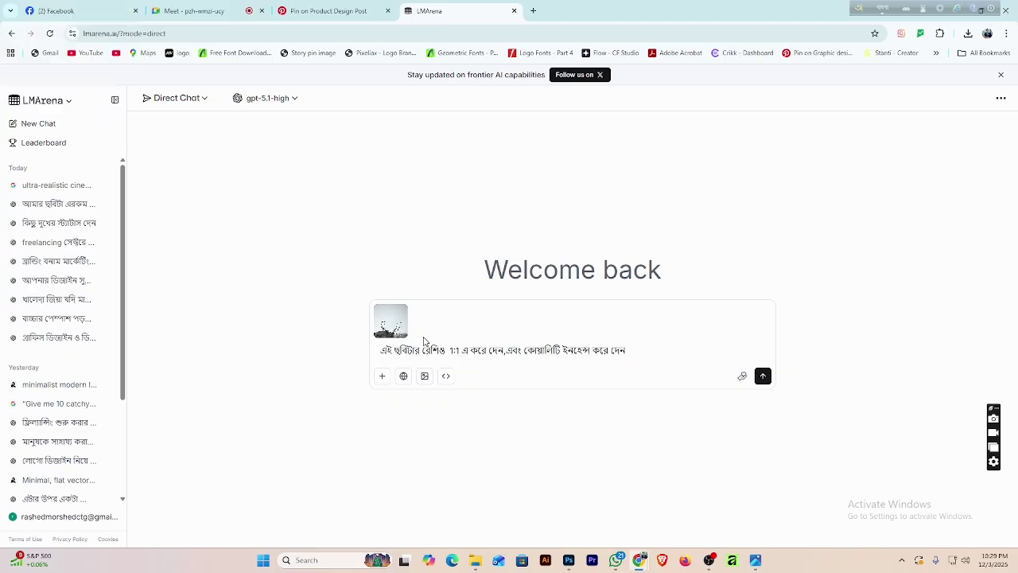
key("F12")
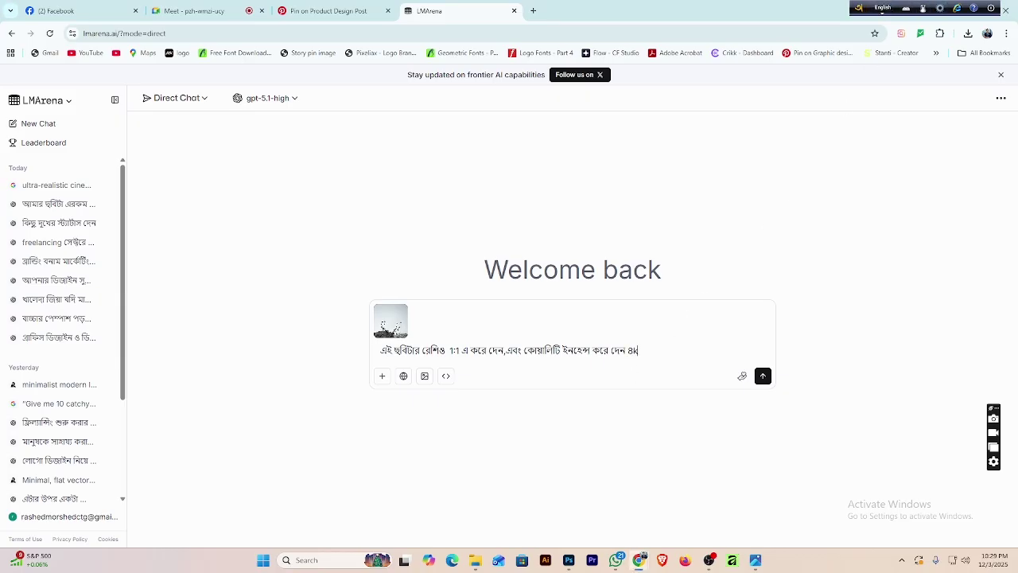
key("ctrl+a")
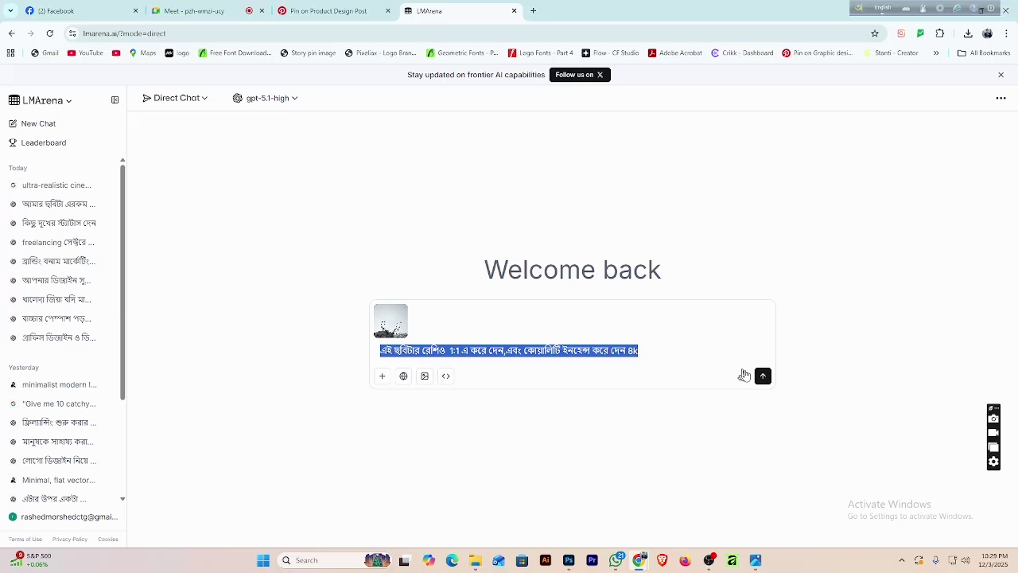
left_click(763, 377)
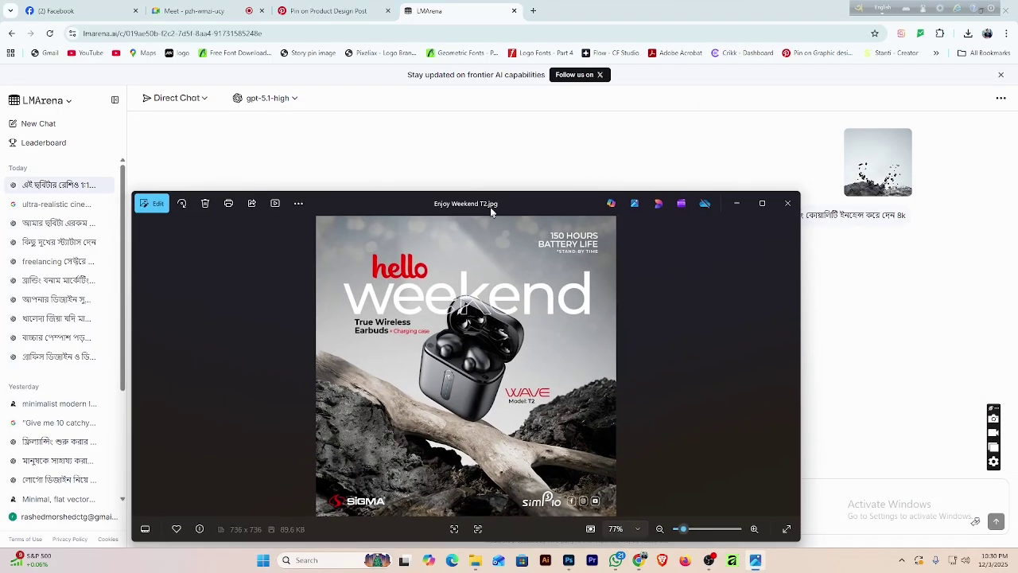
Move the Enjoy Weekend T2 reference image aside and look through Pinterest's related pins for rock and product backgrounds.
left_click_drag(490, 207, 1017, 111)
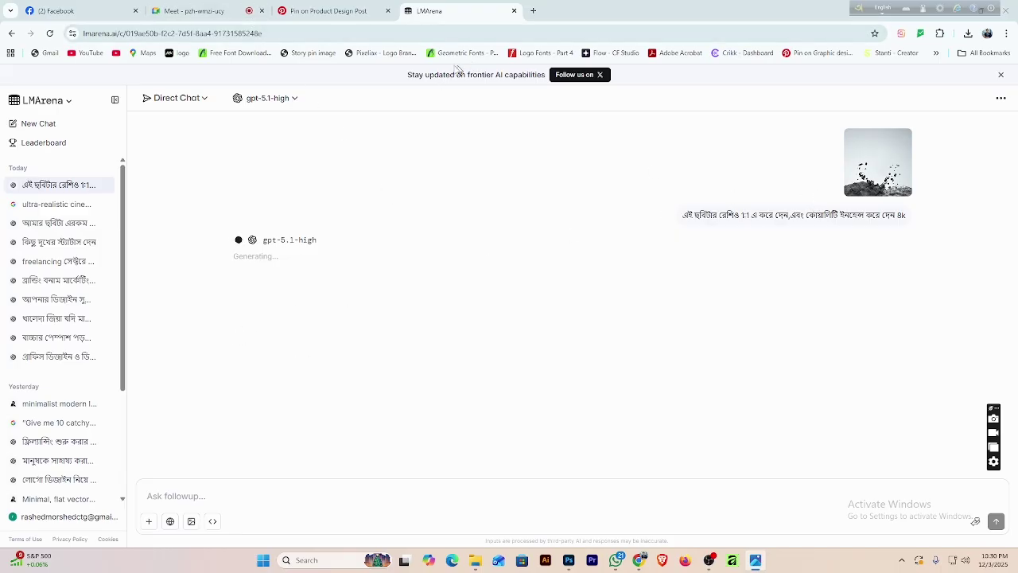
left_click(299, 10)
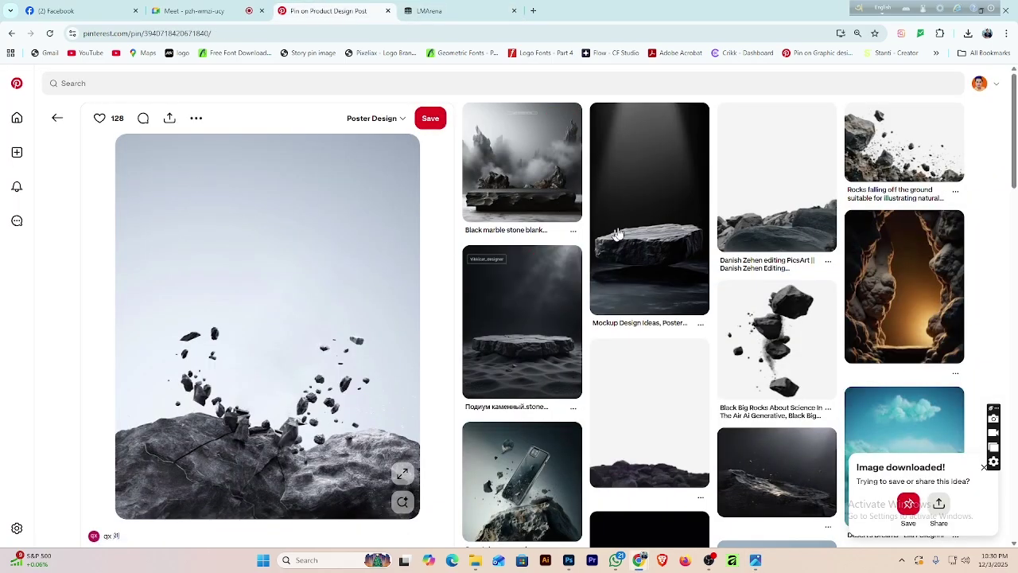
scroll(618, 230, "down", 7)
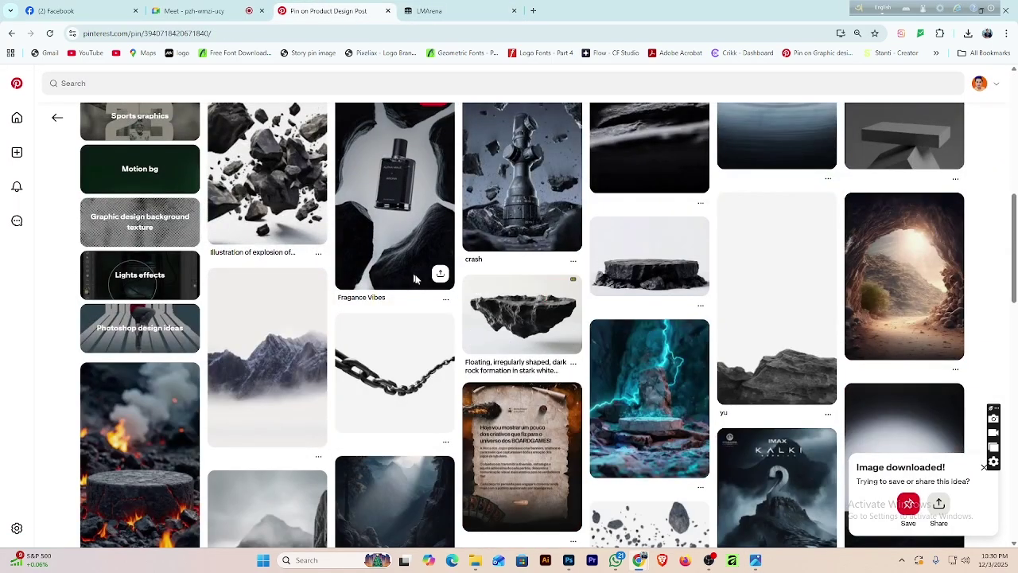
scroll(433, 297, "down", 3)
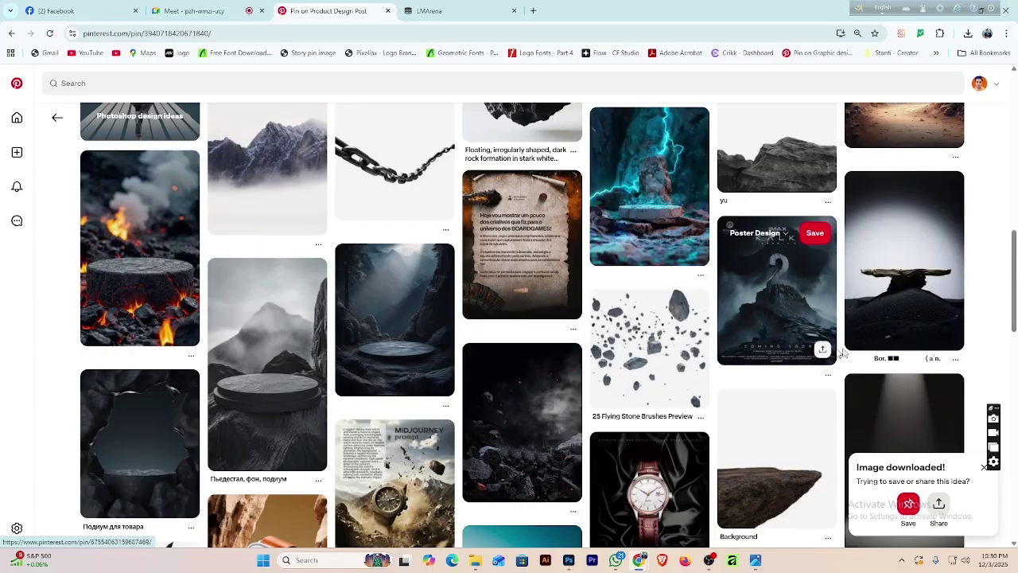
scroll(391, 414, "down", 3)
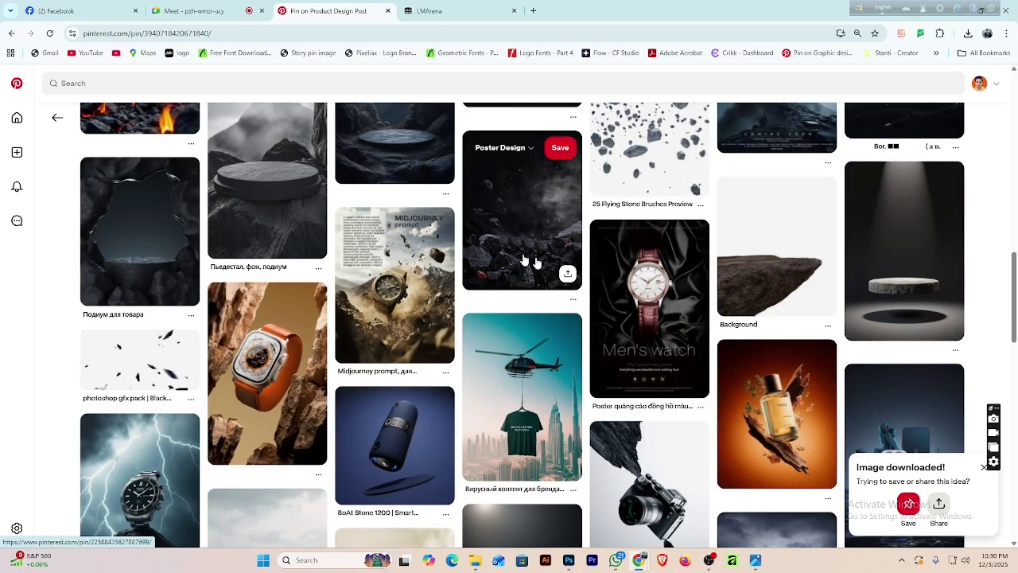
scroll(778, 277, "down", 5)
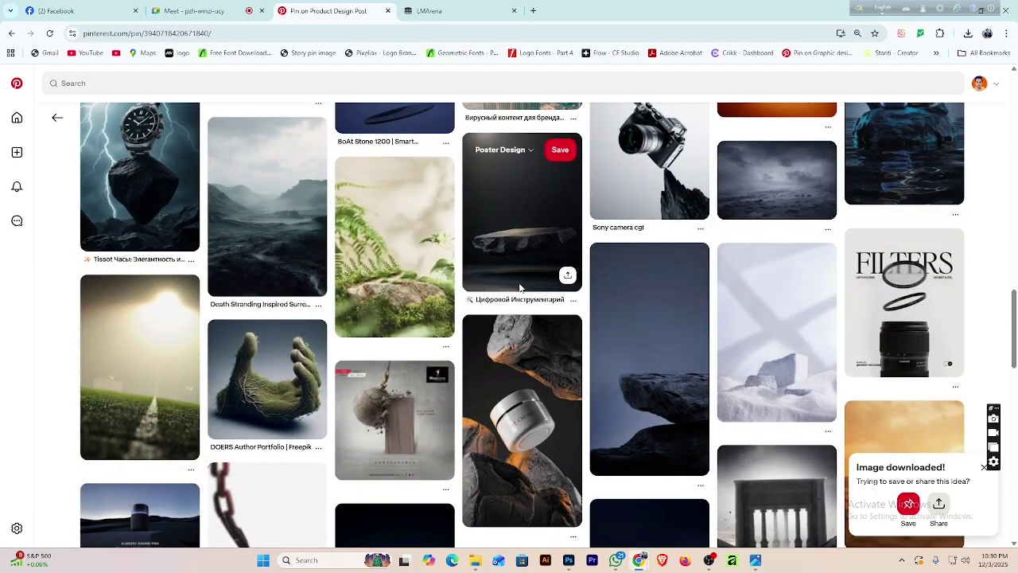
scroll(520, 288, "down", 6)
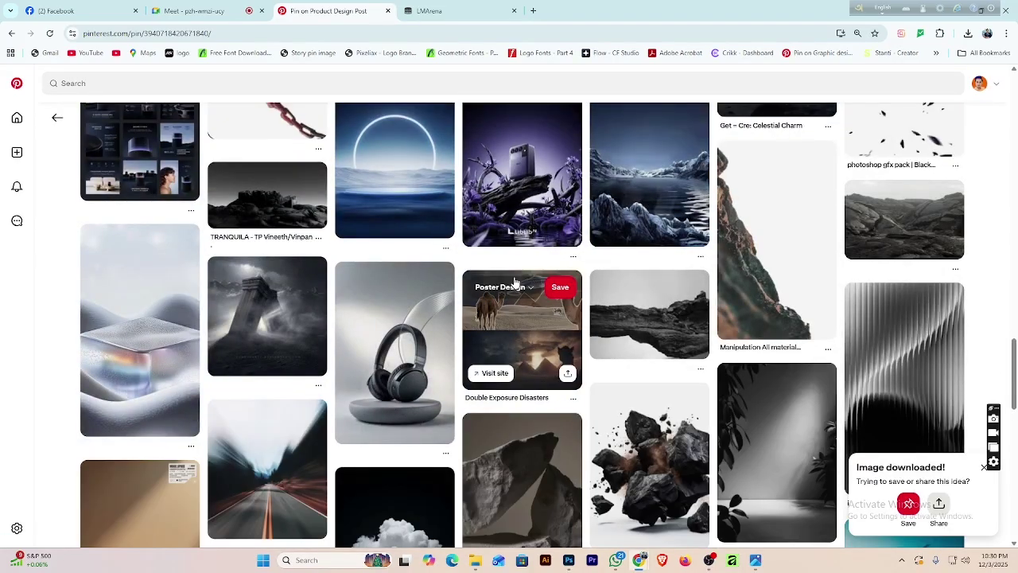
scroll(515, 282, "up", 1)
scroll(470, 325, "down", 2)
scroll(471, 325, "down", 5)
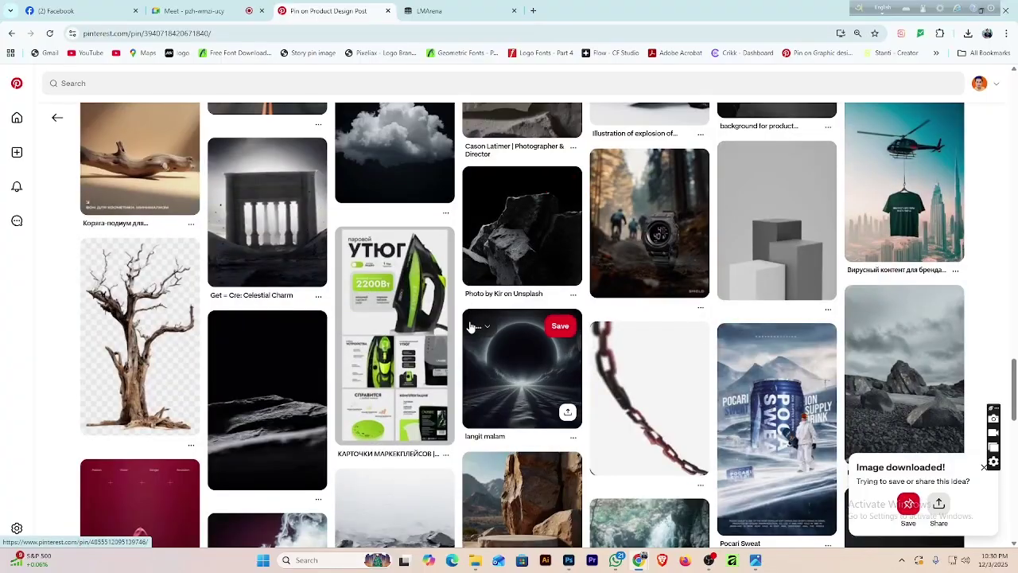
scroll(471, 325, "down", 2)
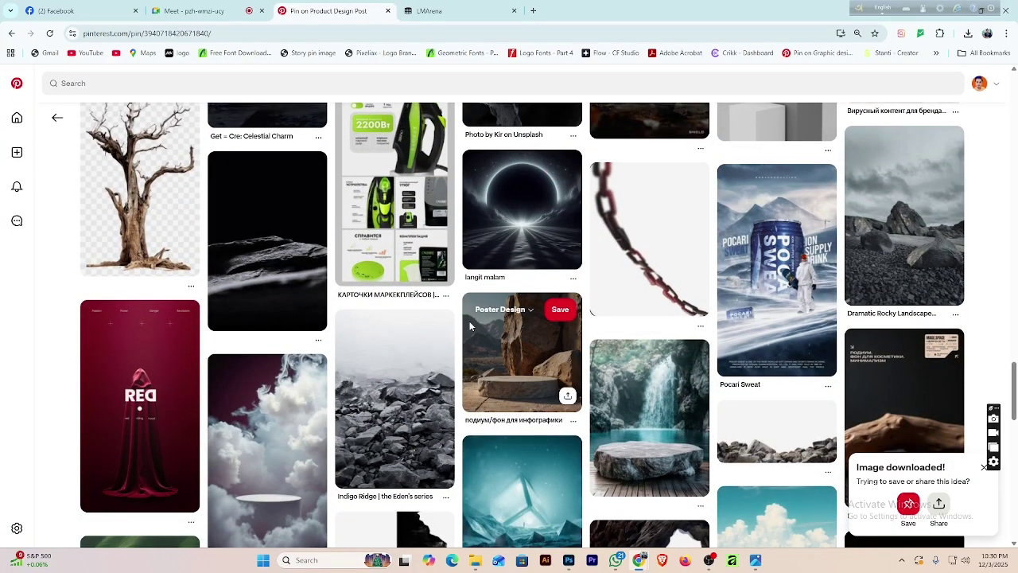
scroll(471, 324, "down", 3)
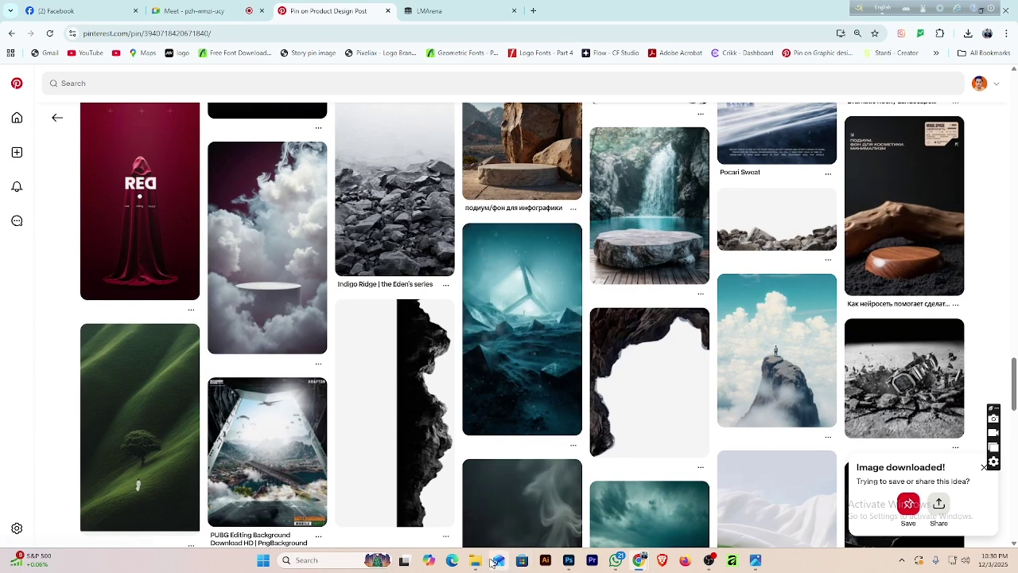
Switch to File Explorer, check the Desktop and its design ads folder for existing files, and return to Chrome.
mouse_move(475, 560)
left_click(460, 507)
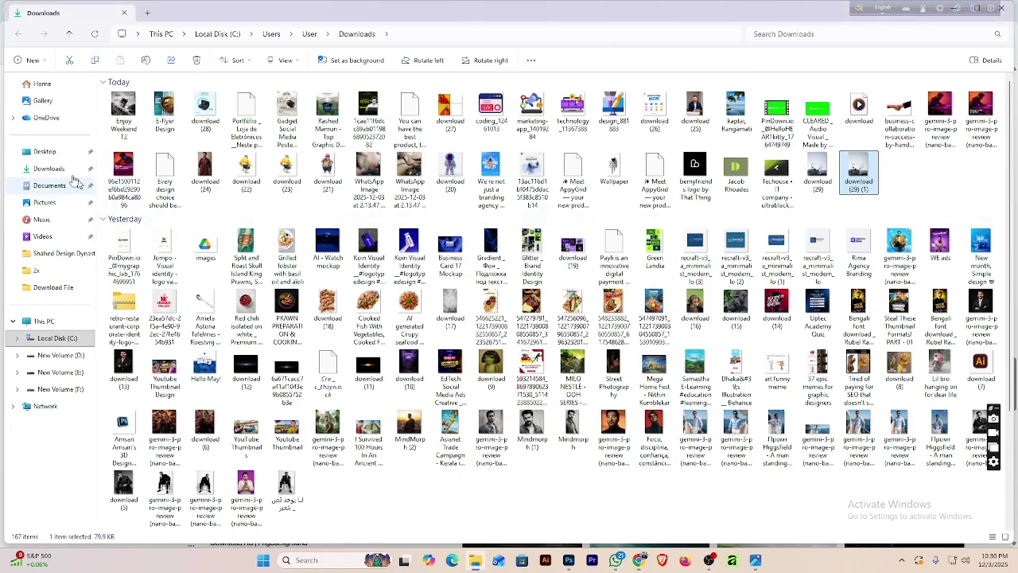
left_click(46, 151)
double_click(185, 107)
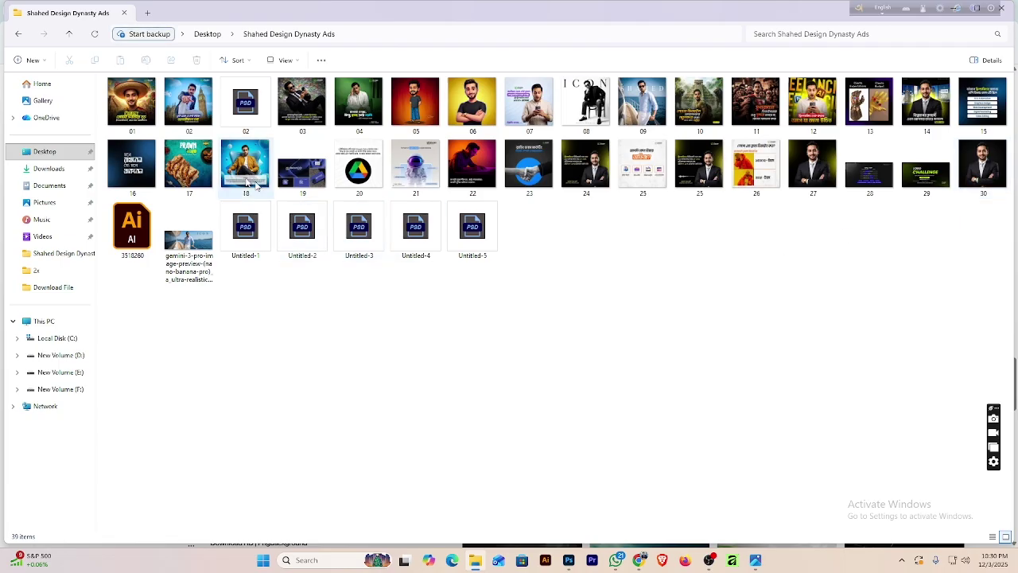
left_click(18, 34)
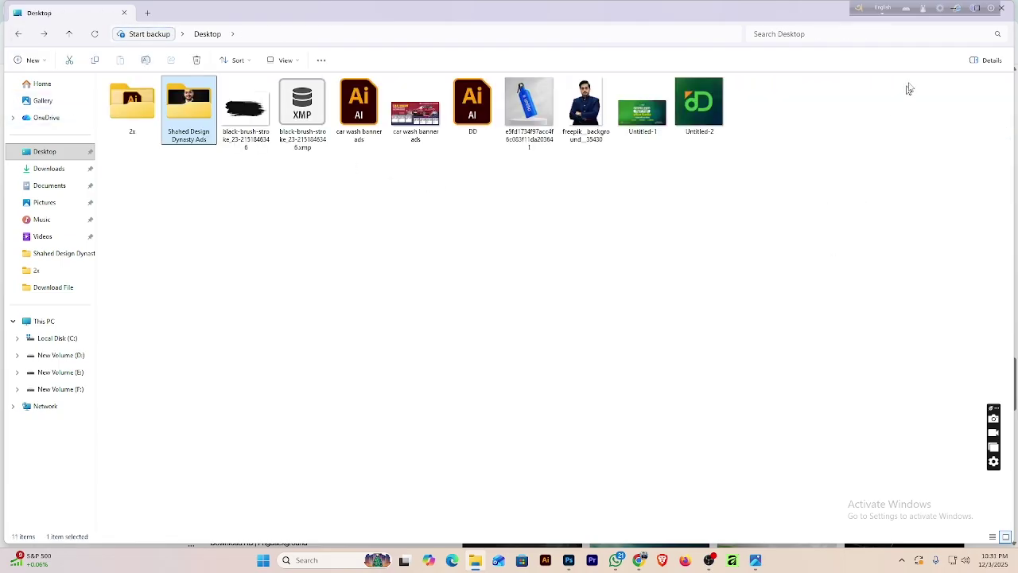
left_click(957, 16)
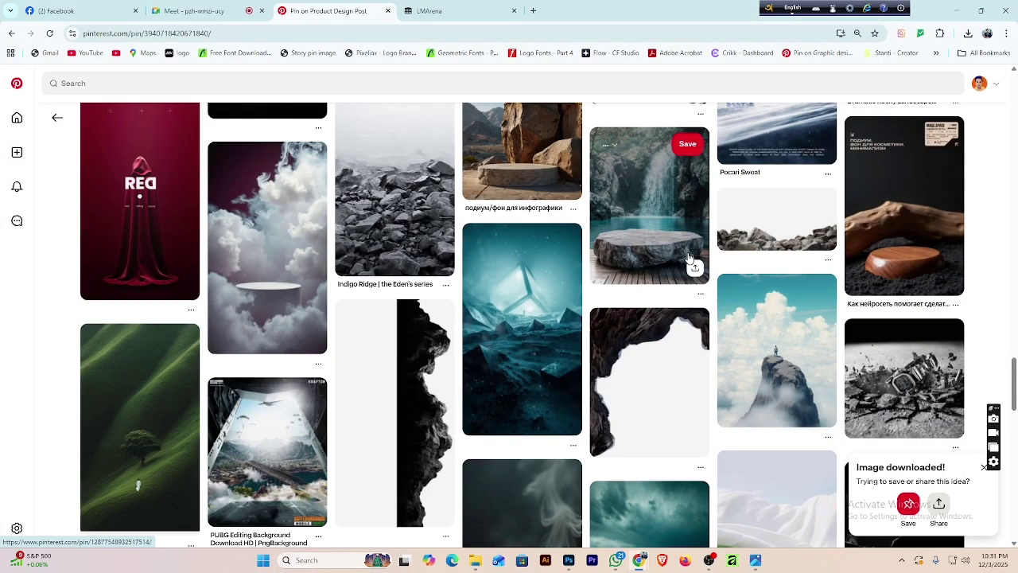
Copy the sent Bengali prompt from the LMArena chat and open ChatGPT in a new tab.
left_click(469, 10)
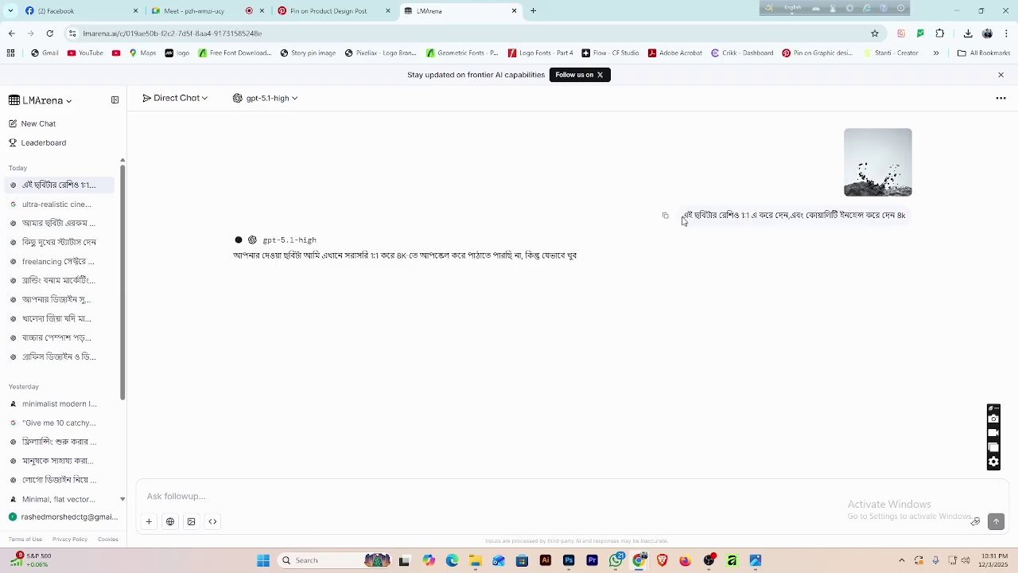
left_click_drag(681, 219, 907, 215)
right_click(887, 215)
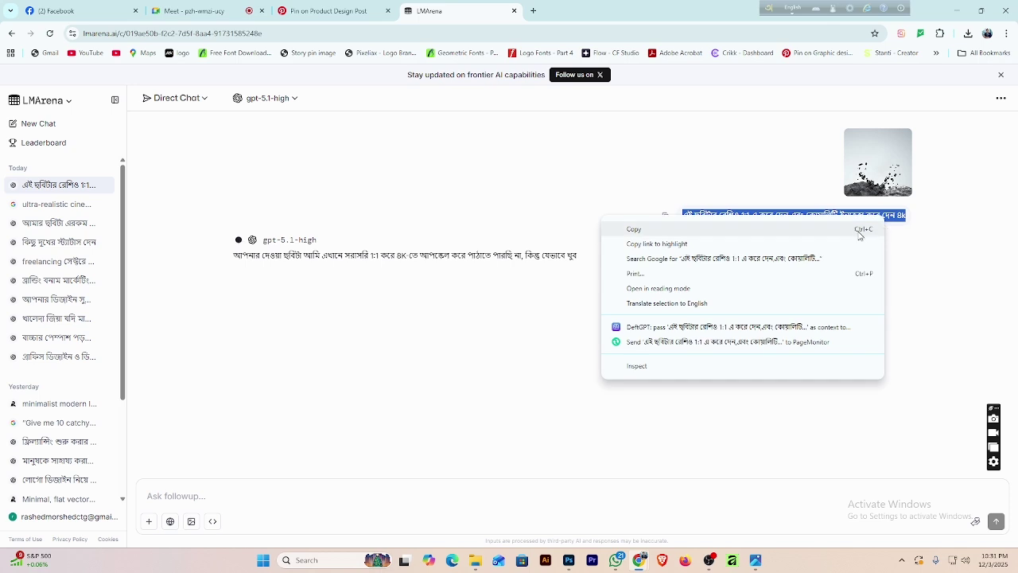
left_click(859, 231)
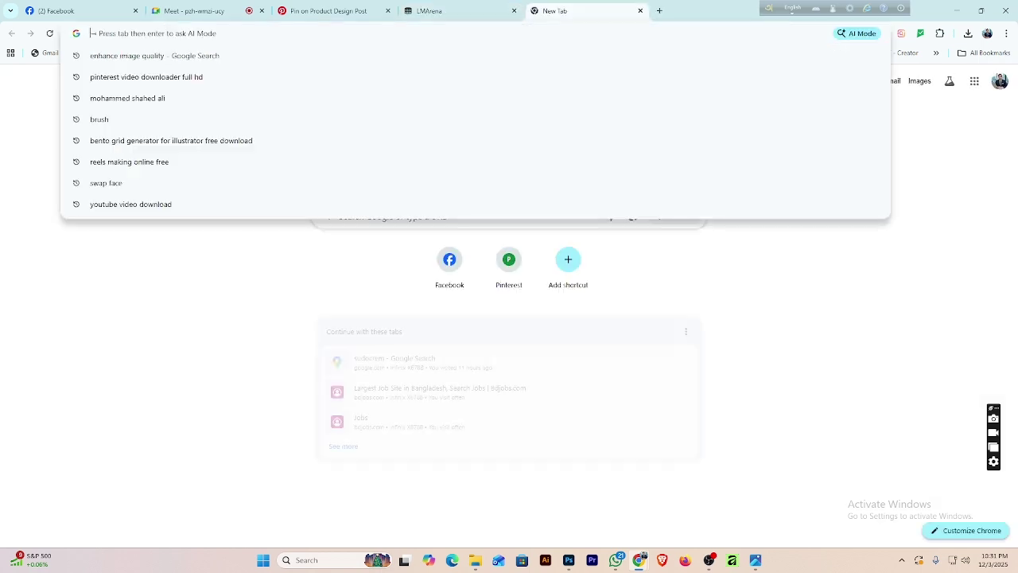
type("ch")
key("Return")
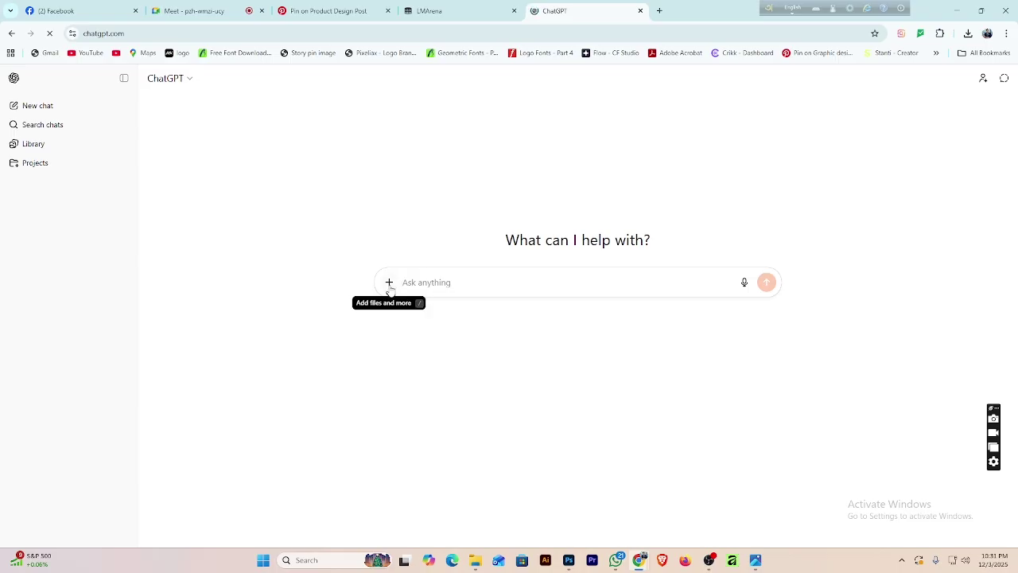
Attach the image "download (29) (1)" from the Downloads folder to the ChatGPT message and paste the copied prompt.
left_click(389, 281)
left_click(445, 310)
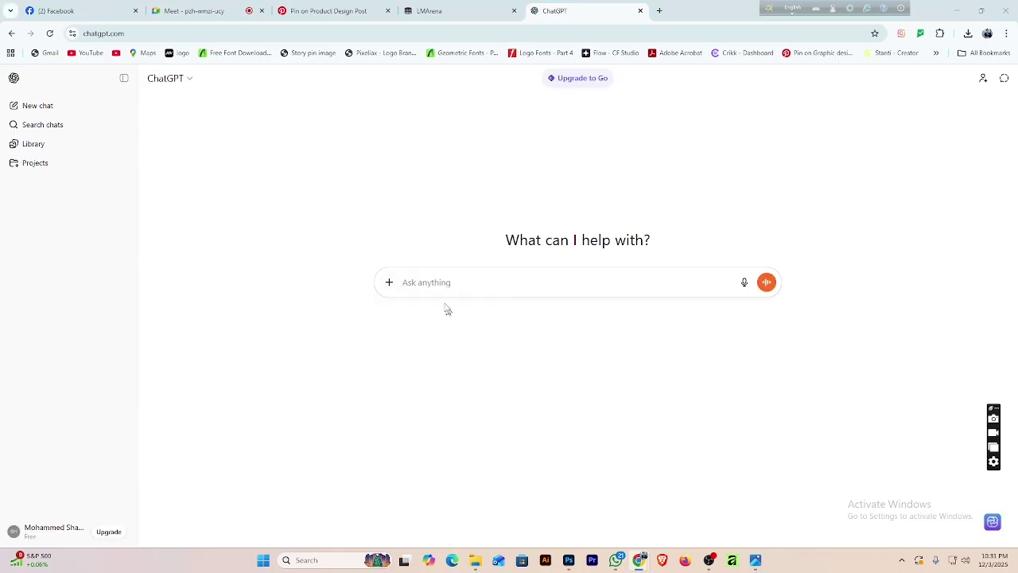
left_click(420, 266)
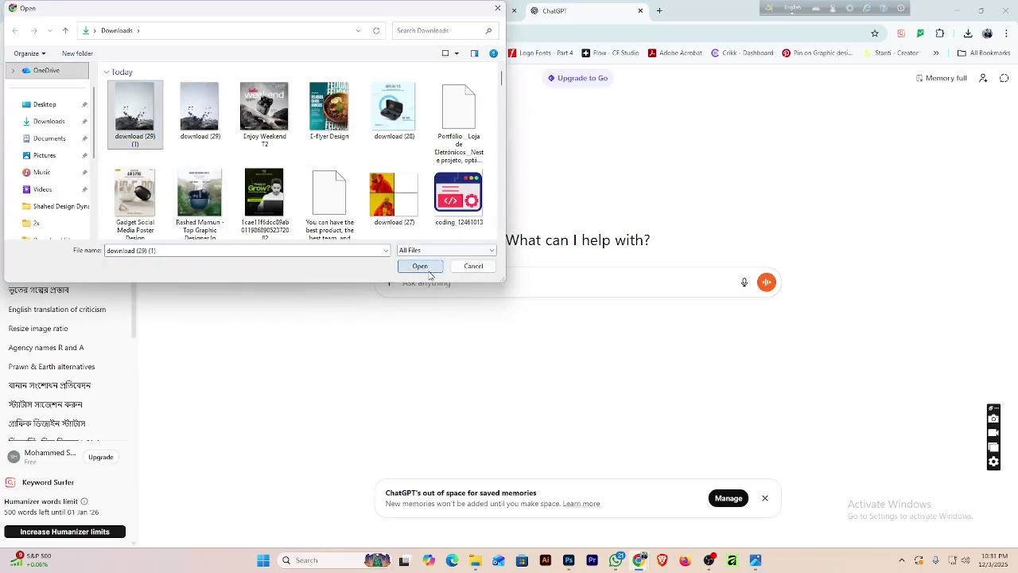
key("ctrl+v")
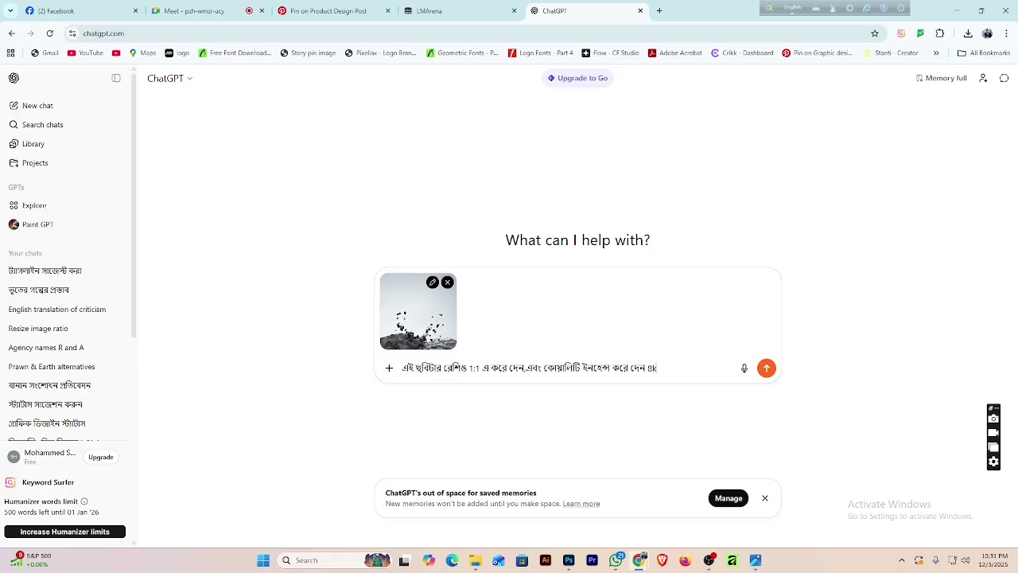
Send the 1:1 ratio and 8k enhancement prompt with the attached rock image and dismiss the saved-memories notice.
key("Return")
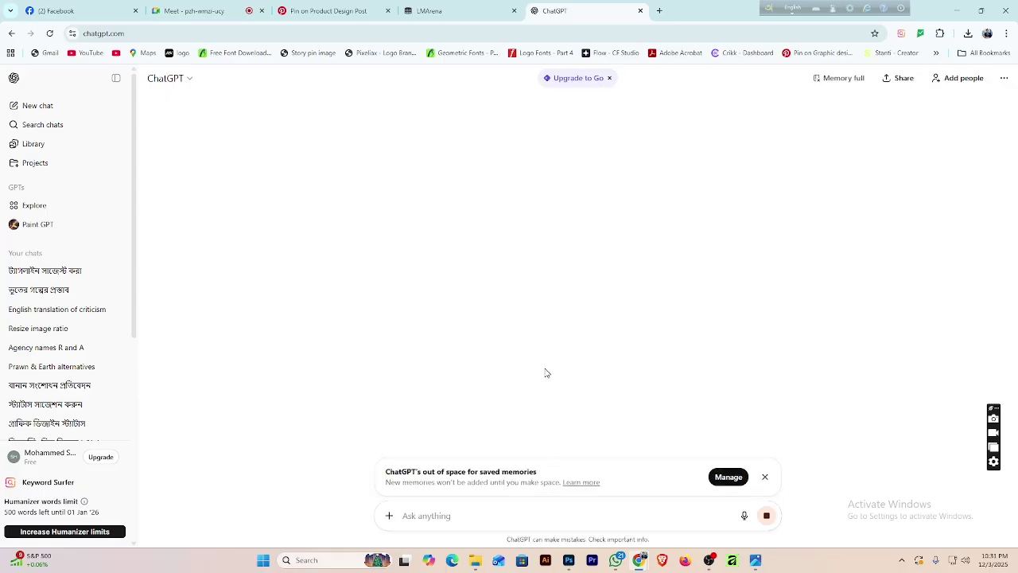
left_click(764, 479)
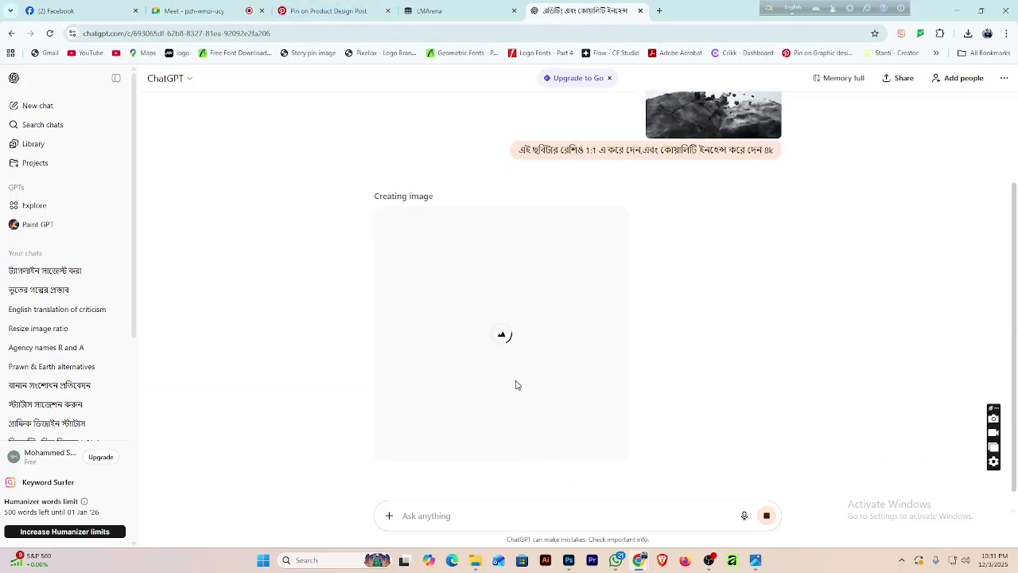
Switch to Pinterest and search for "bloothooth earbuds".
left_click(327, 10)
left_click(285, 82)
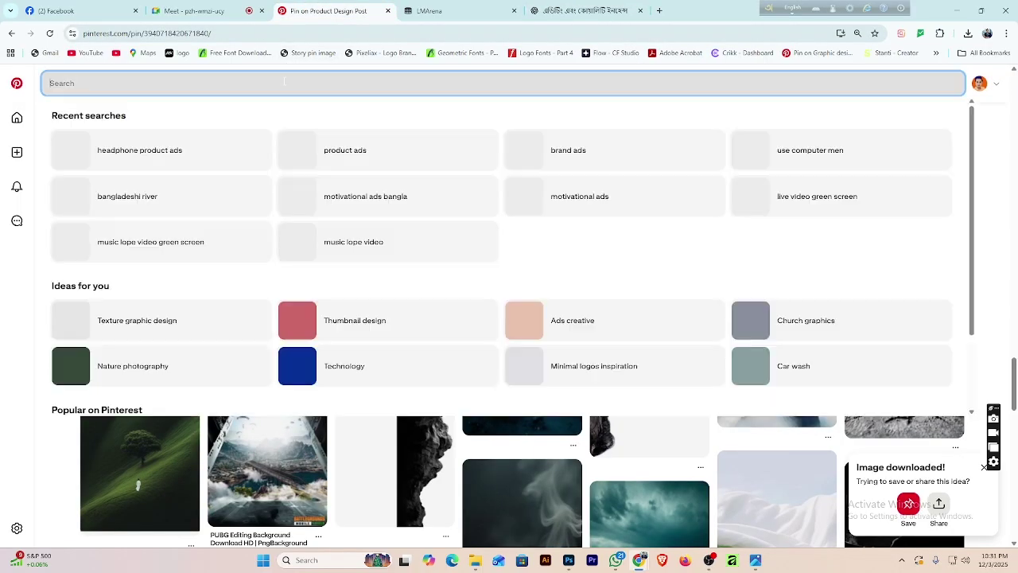
type("bloo")
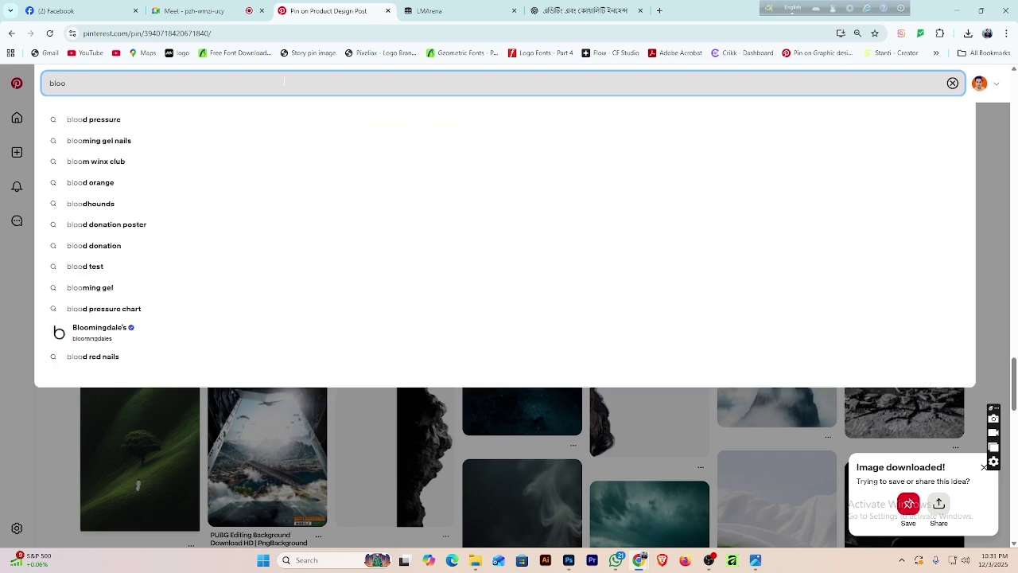
key("BackSpace")
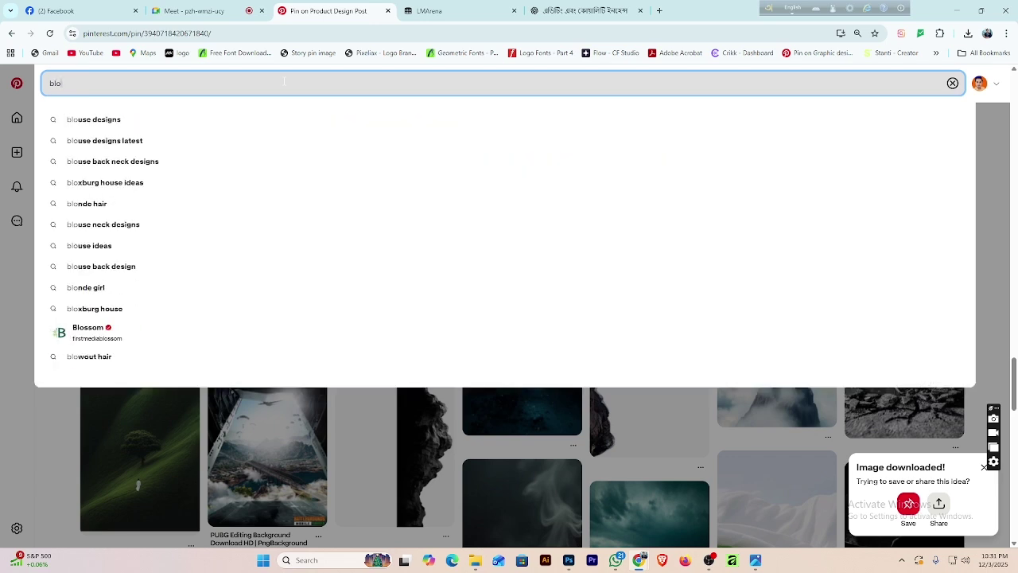
key("BackSpace")
type("othoo")
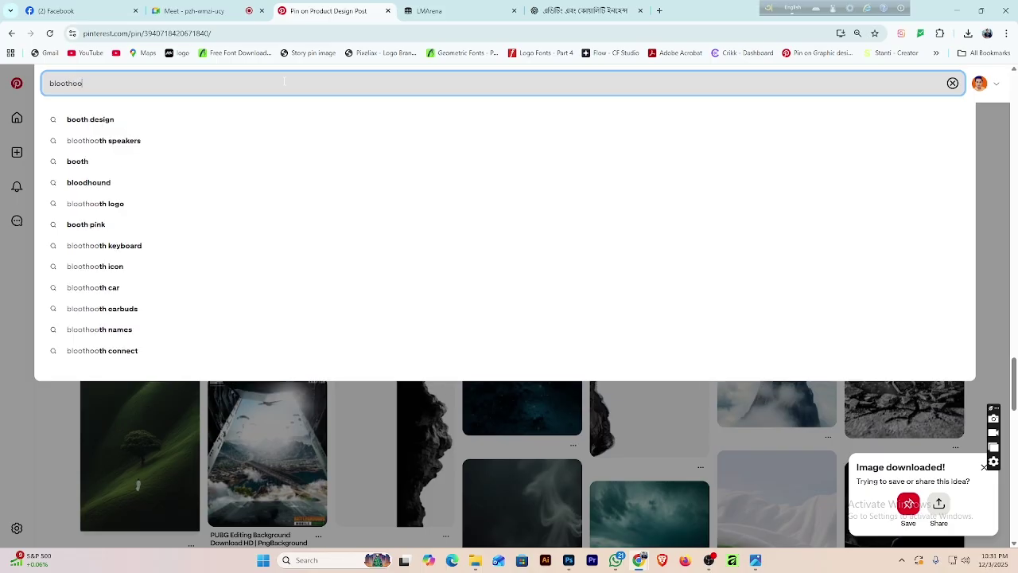
type("t")
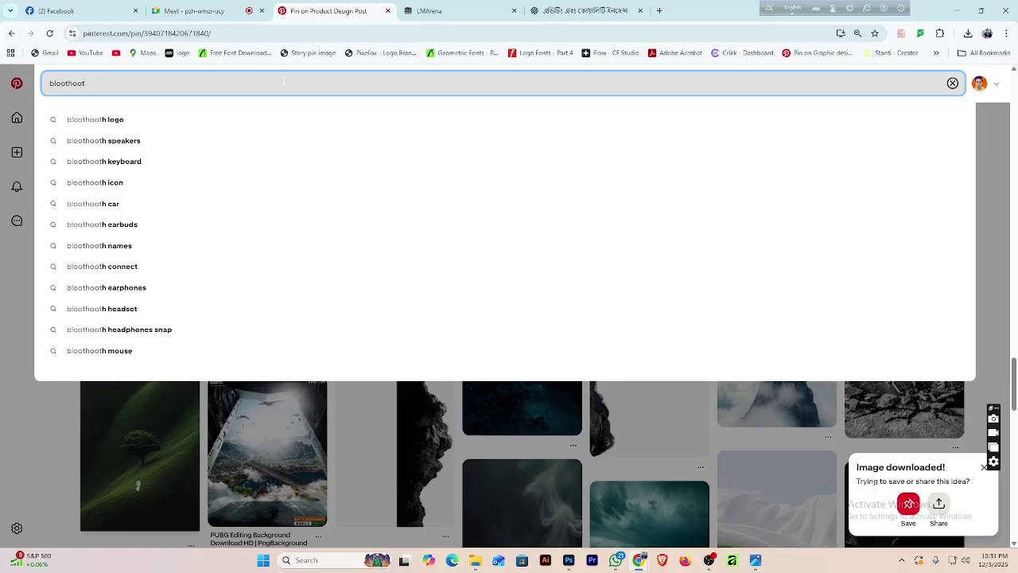
left_click(135, 229)
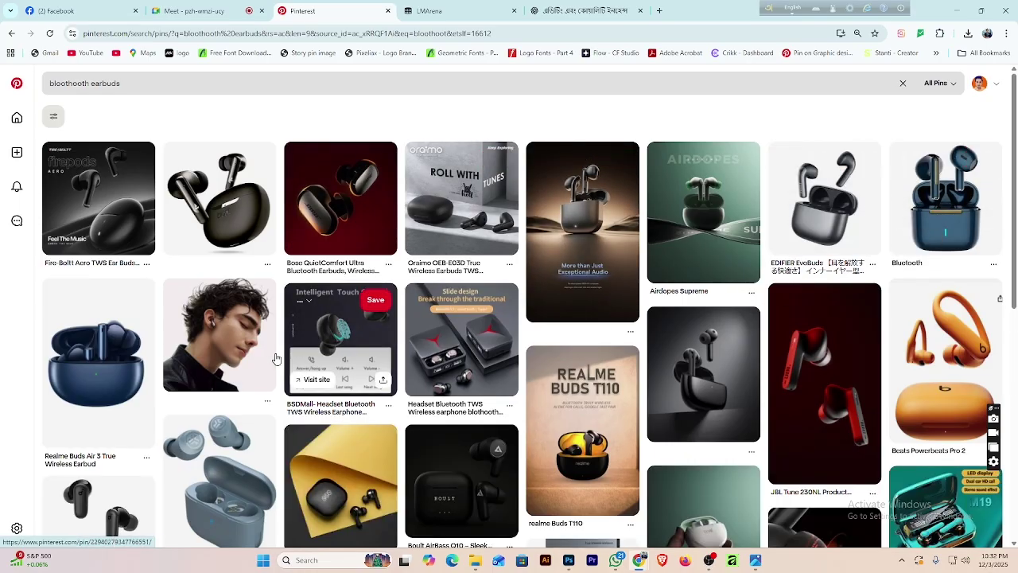
Look through the earbuds search results for a product image suited to the ad poster.
scroll(273, 357, "down", 4)
scroll(830, 386, "down", 2)
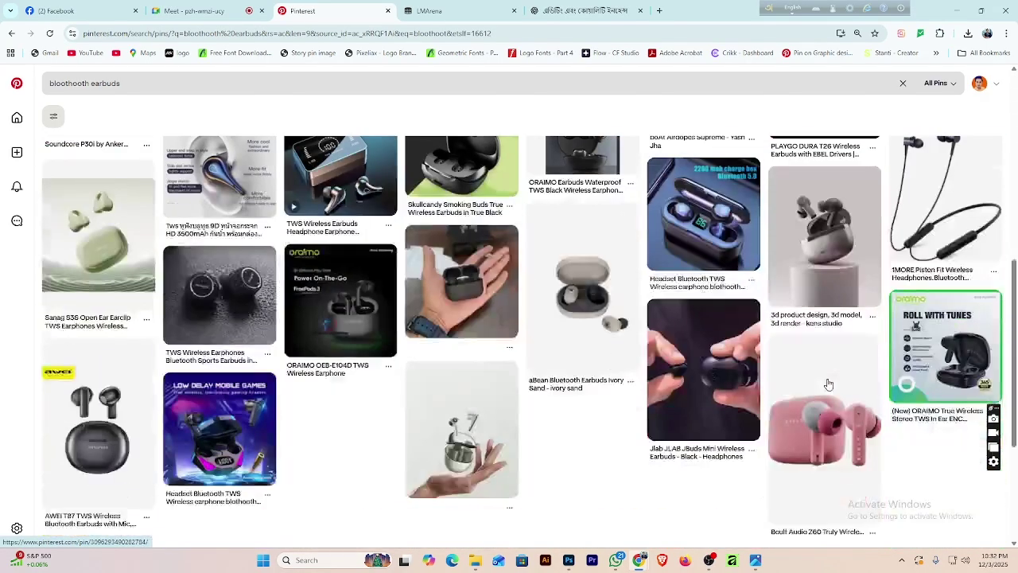
scroll(858, 372, "down", 1)
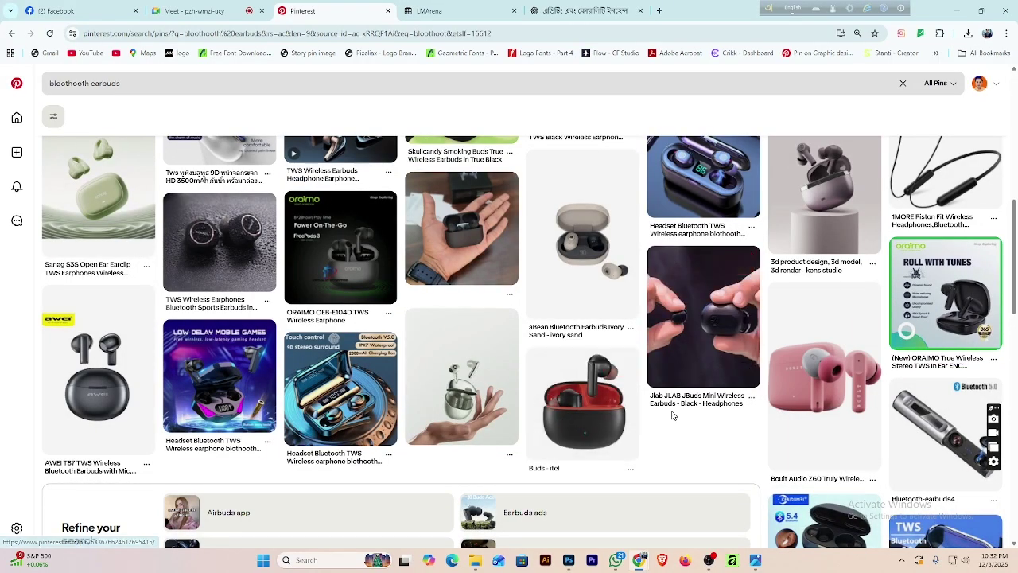
scroll(601, 420, "down", 10)
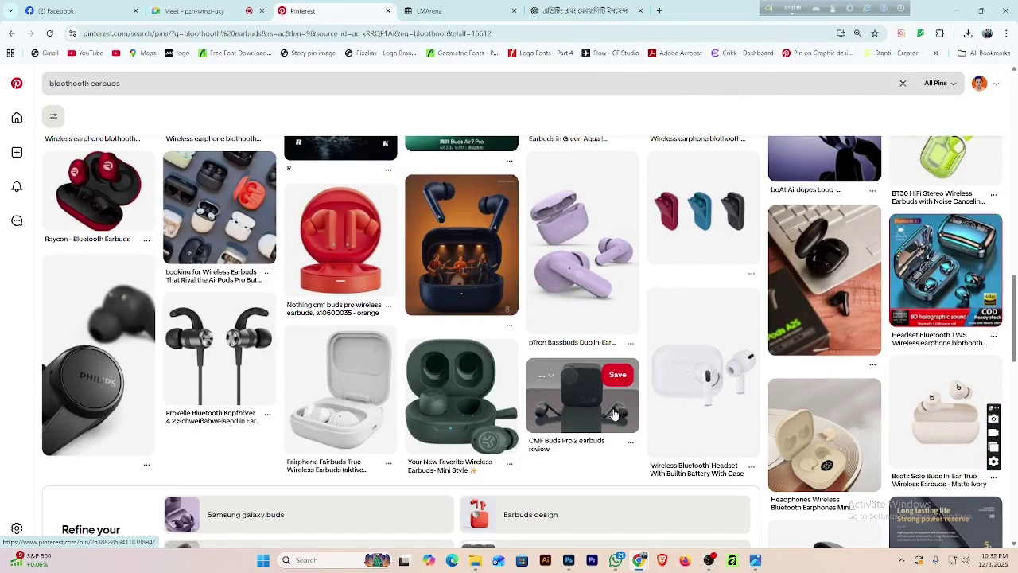
scroll(614, 415, "down", 4)
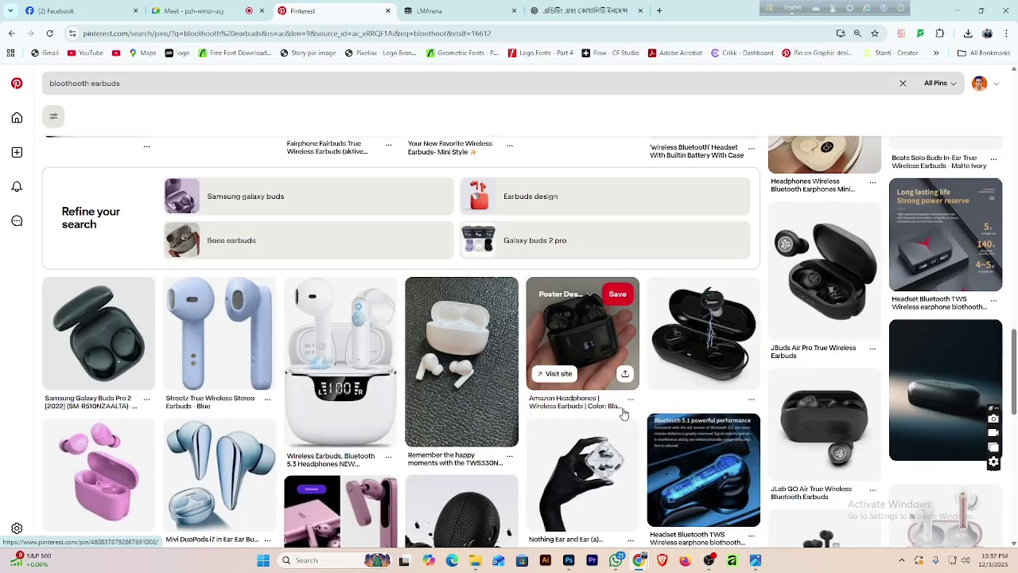
scroll(624, 413, "down", 3)
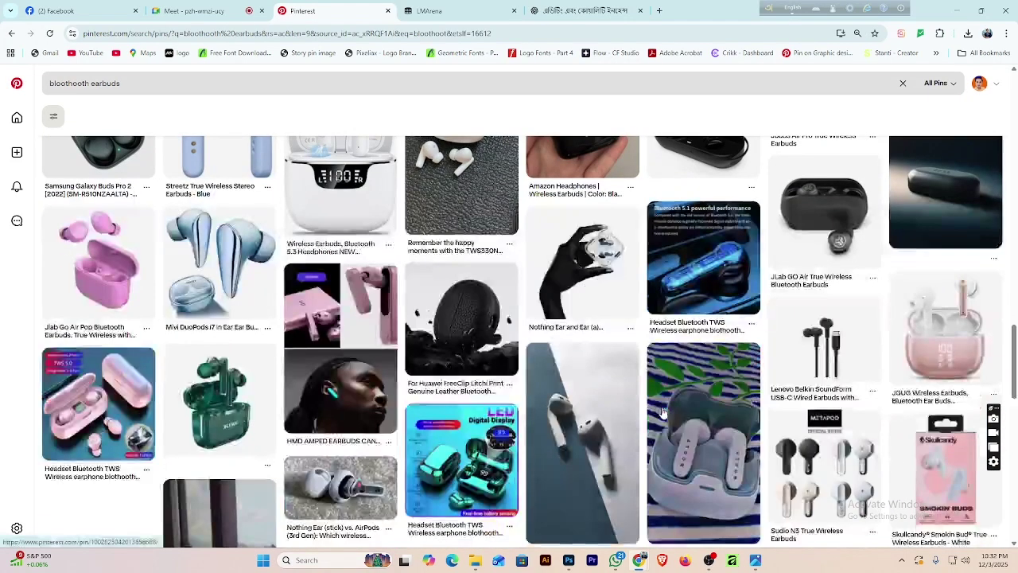
scroll(662, 412, "down", 5)
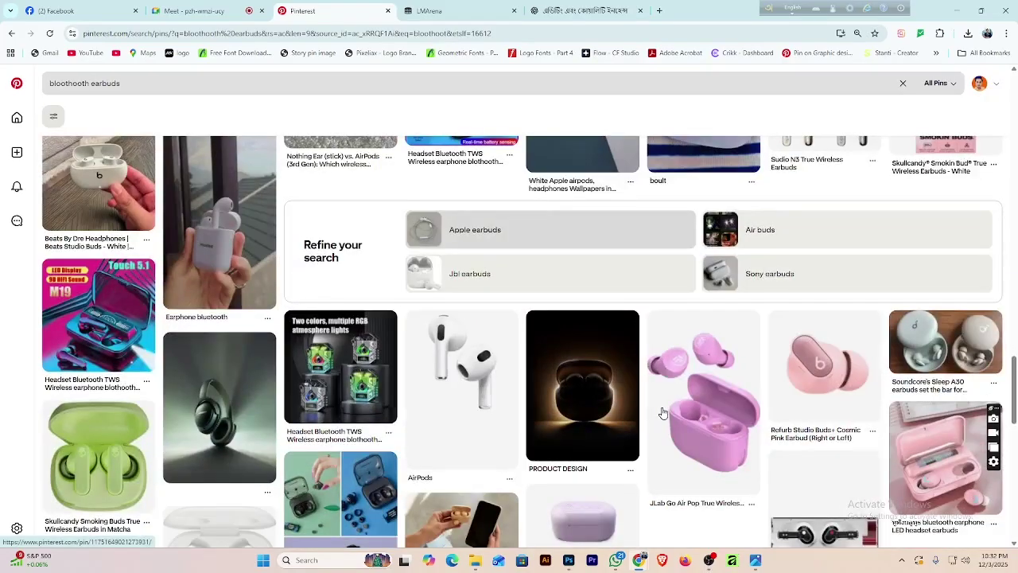
scroll(663, 413, "down", 5)
scroll(666, 443, "up", 8)
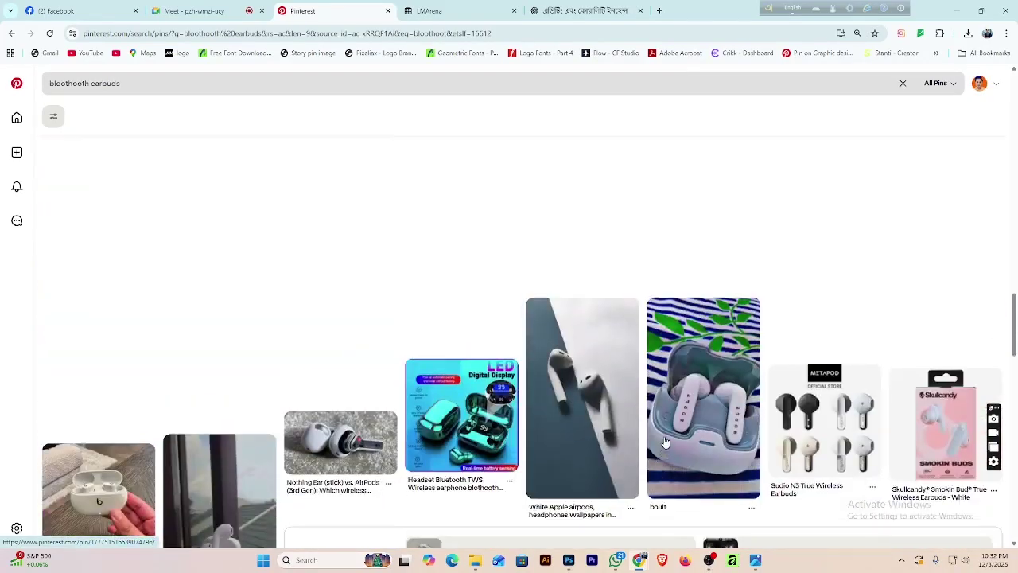
scroll(665, 443, "up", 5)
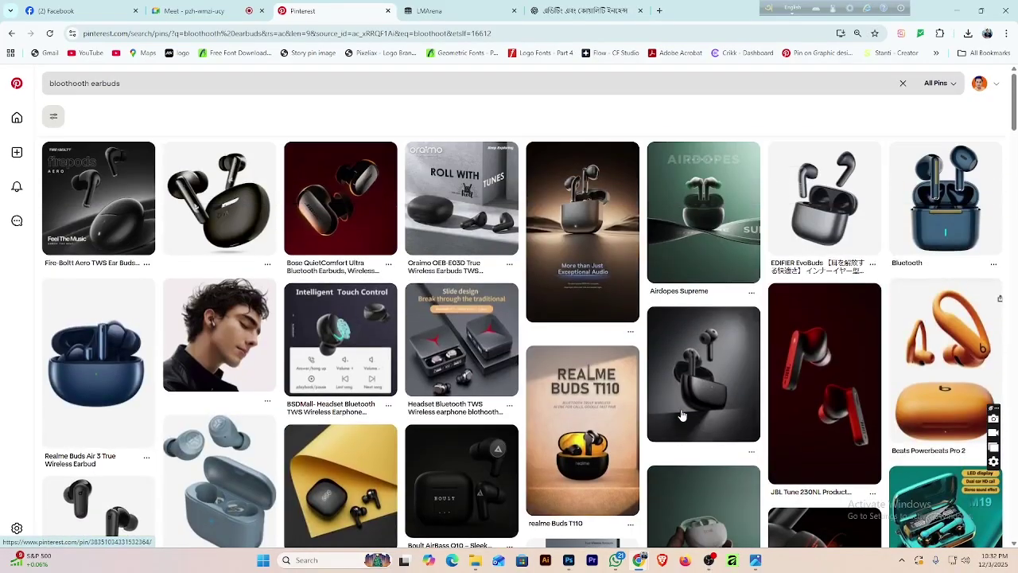
Open the EDIFIER EvoBuds pin showing a dark grey open case with two floating earbuds, and download its image.
left_click(826, 204)
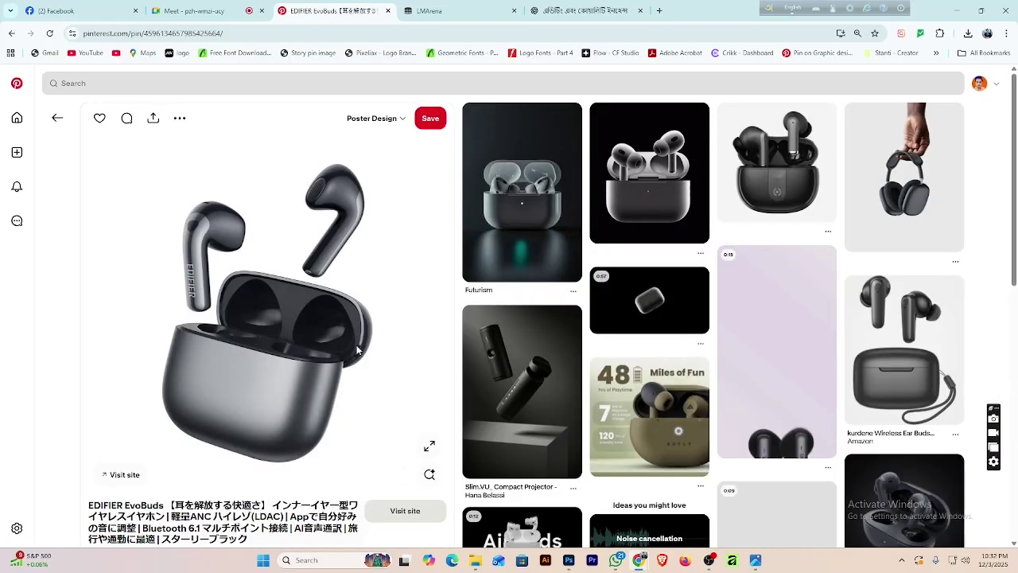
scroll(360, 350, "down", 3)
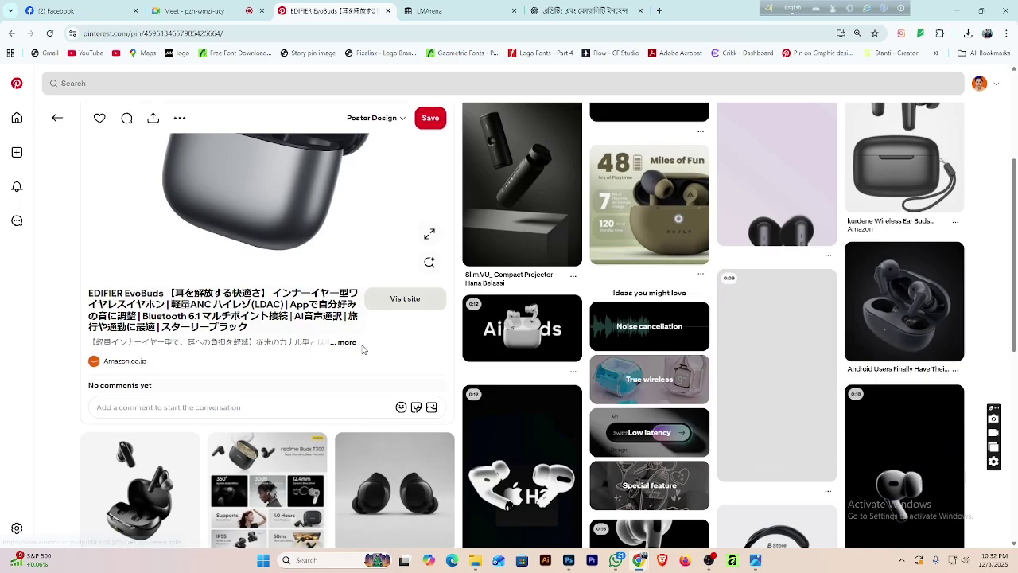
scroll(362, 350, "down", 4)
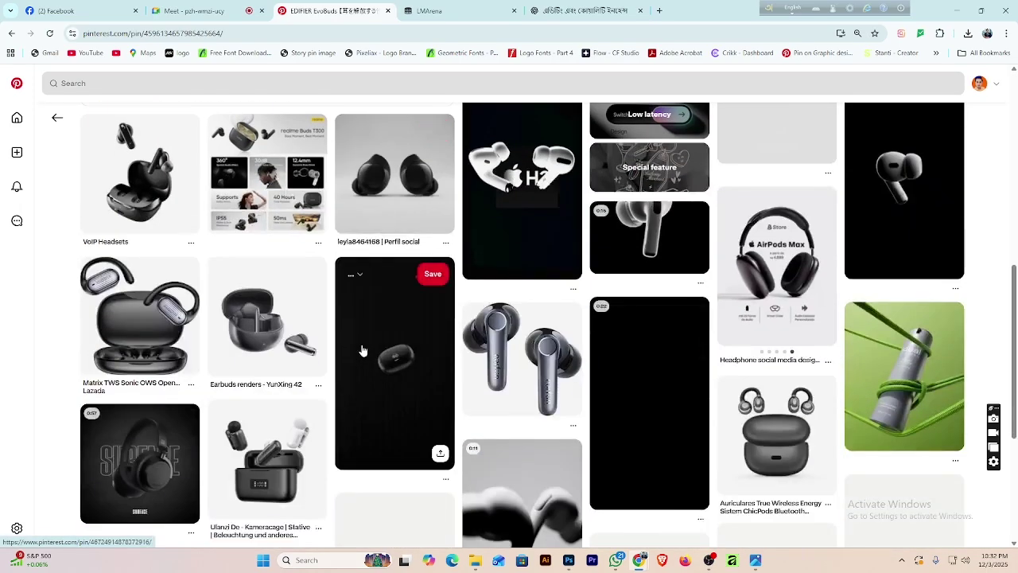
scroll(362, 350, "down", 1)
scroll(362, 344, "down", 2)
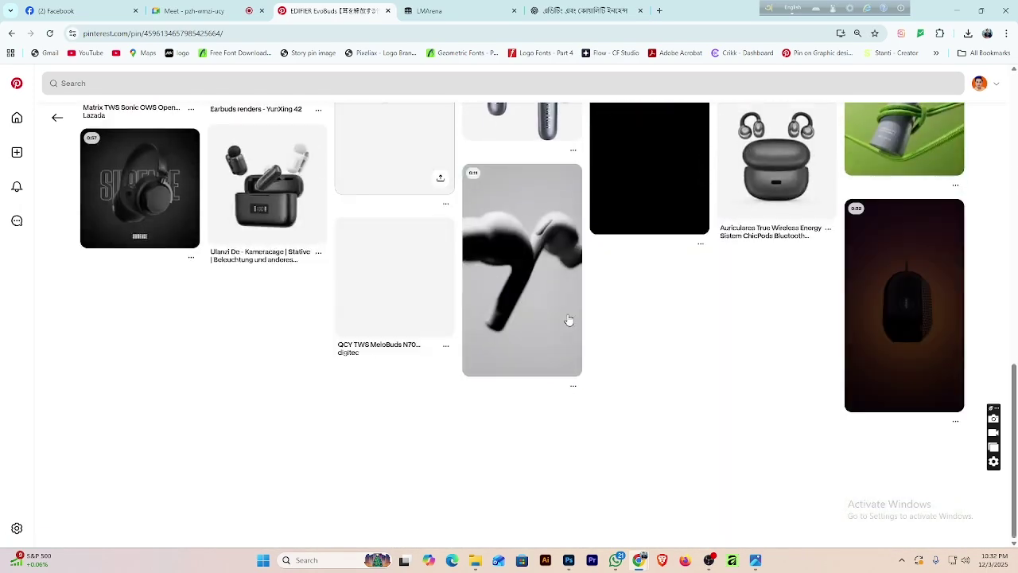
scroll(380, 346, "down", 2)
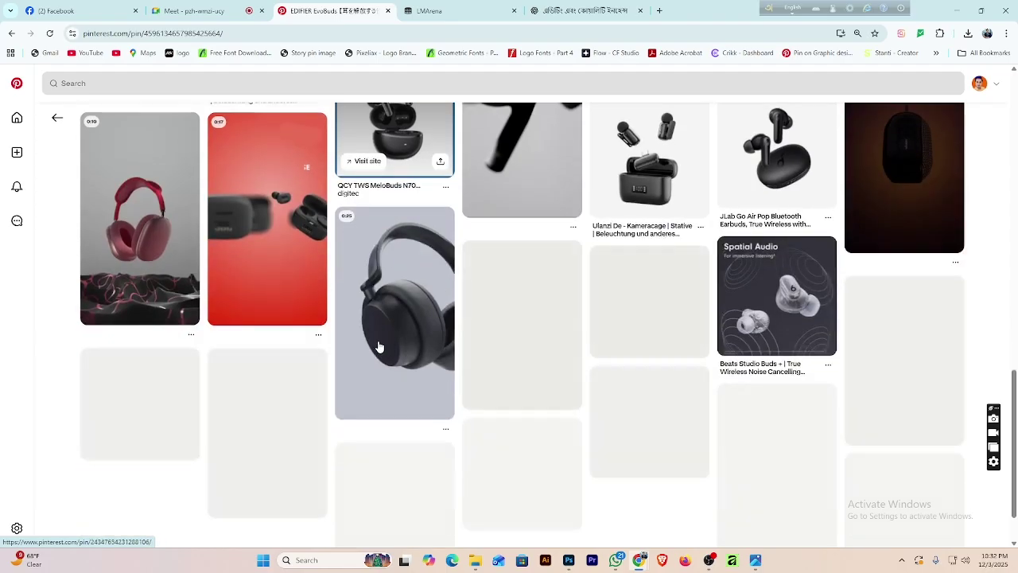
scroll(374, 343, "up", 10)
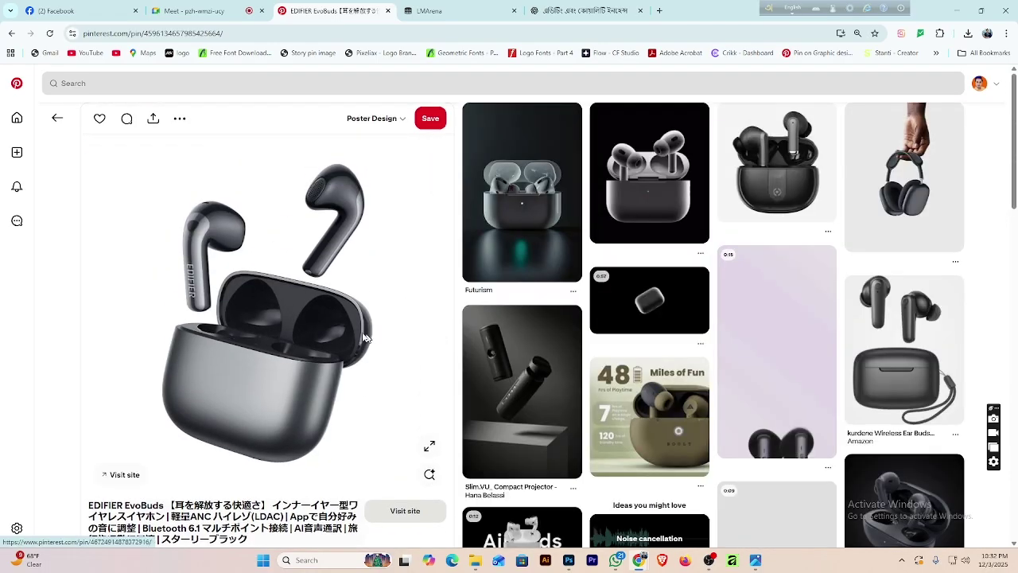
left_click(177, 121)
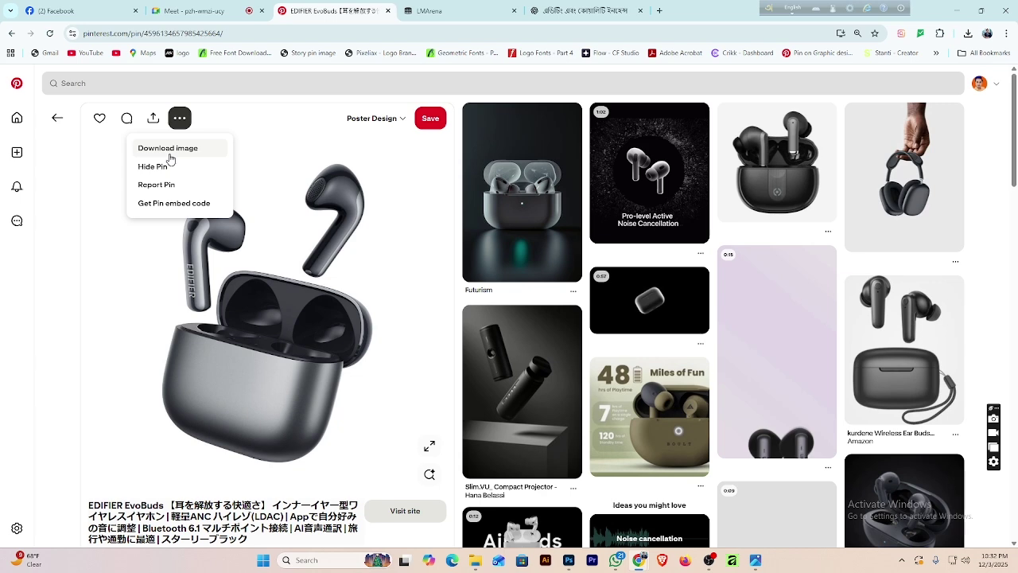
left_click(168, 151)
Check the image generation in ChatGPT and the Google Meet call, and move the floating meeting window aside.
left_click(559, 12)
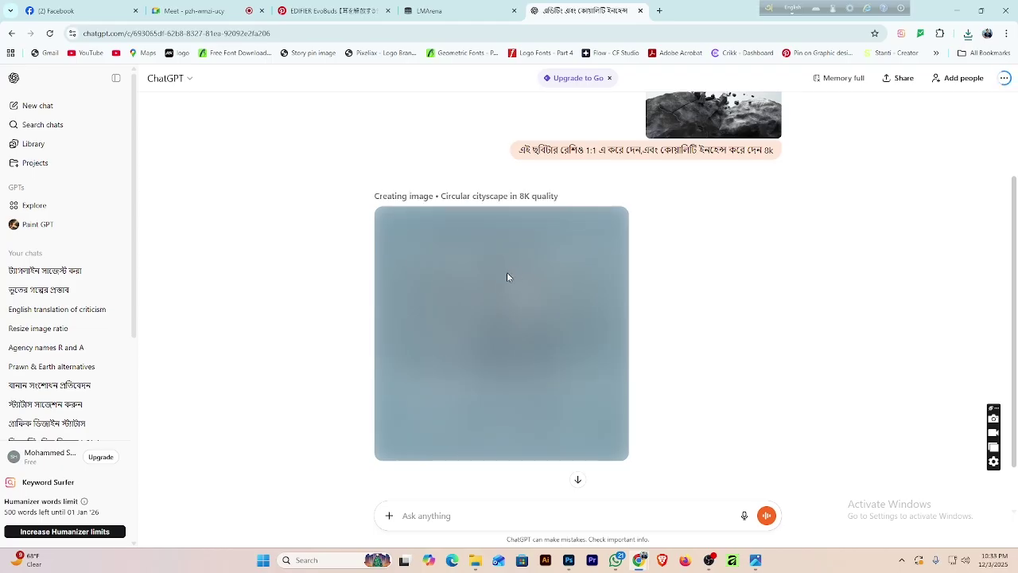
left_click(191, 10)
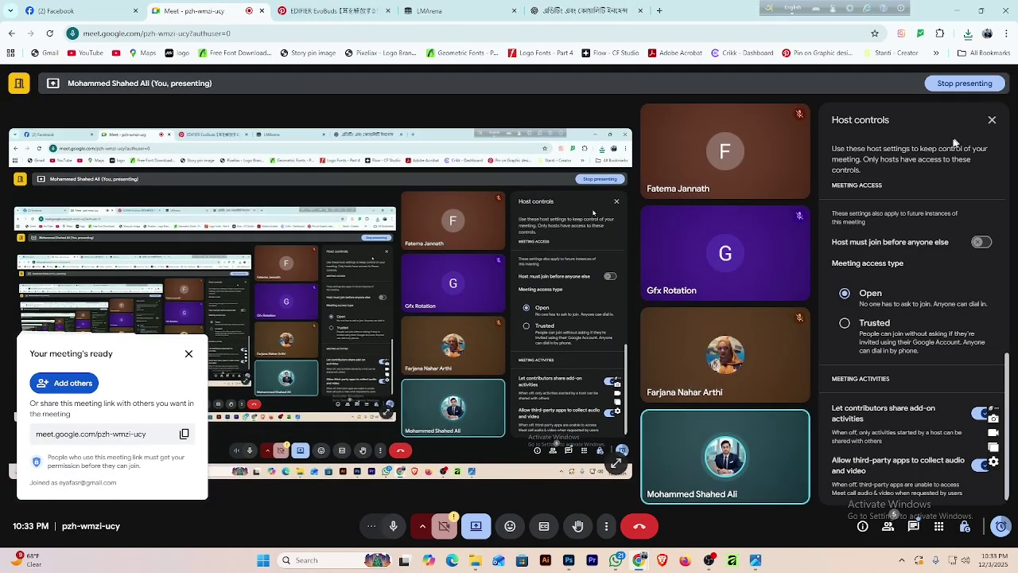
left_click(555, 8)
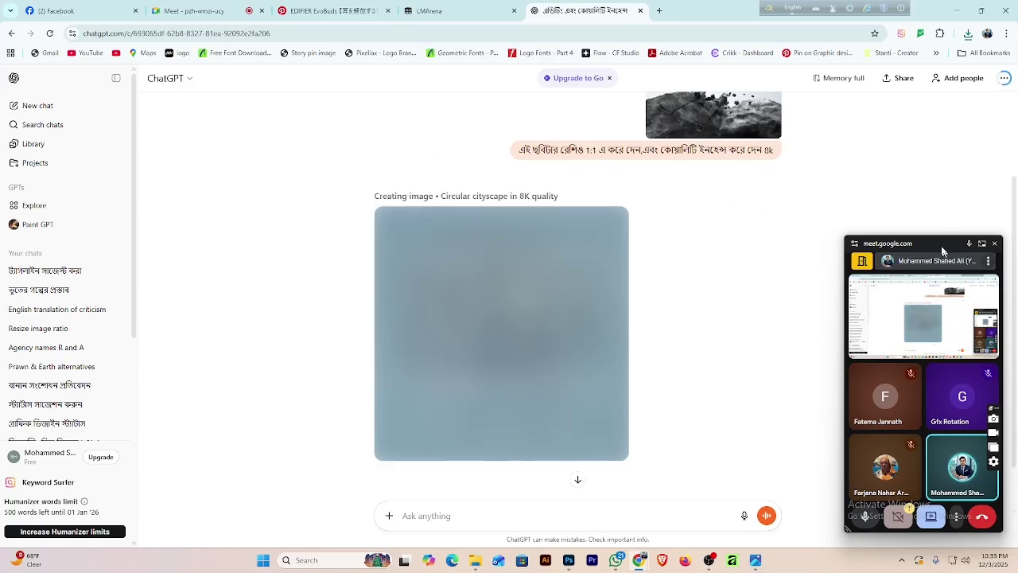
left_click_drag(942, 252, 962, 208)
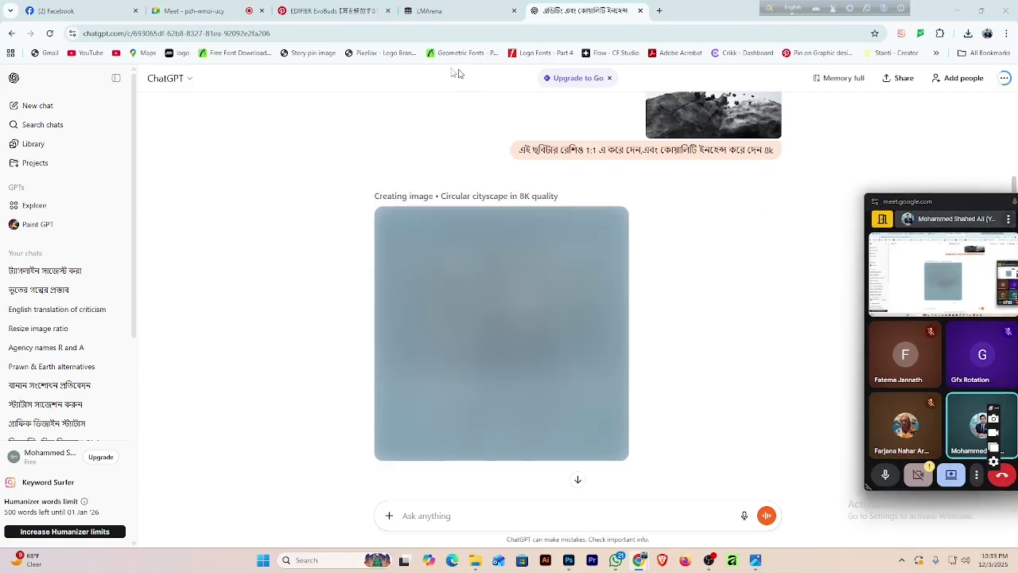
Return to the EDIFIER EvoBuds pin on Pinterest and look through its related earbuds pins.
left_click(331, 10)
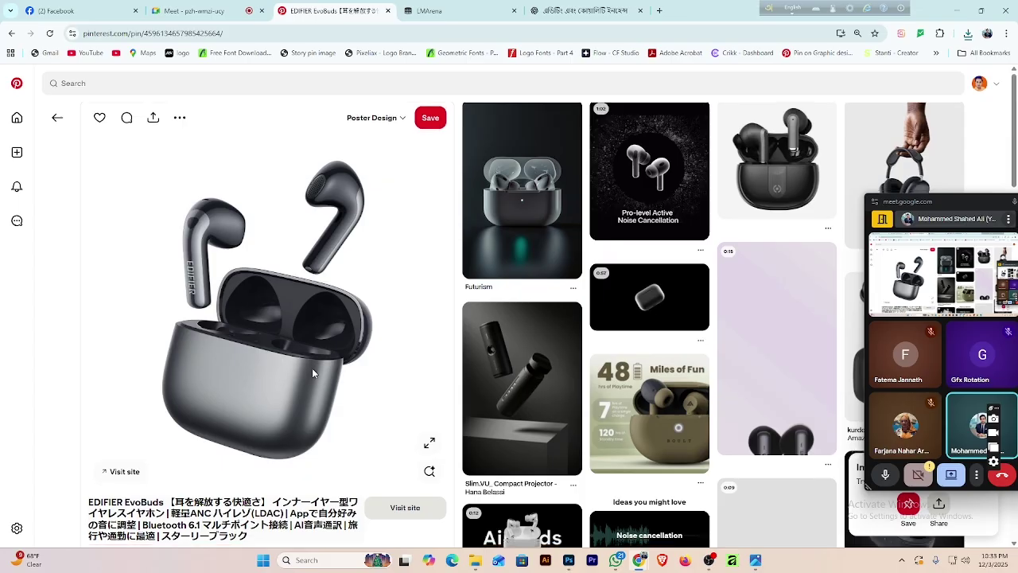
scroll(311, 368, "down", 5)
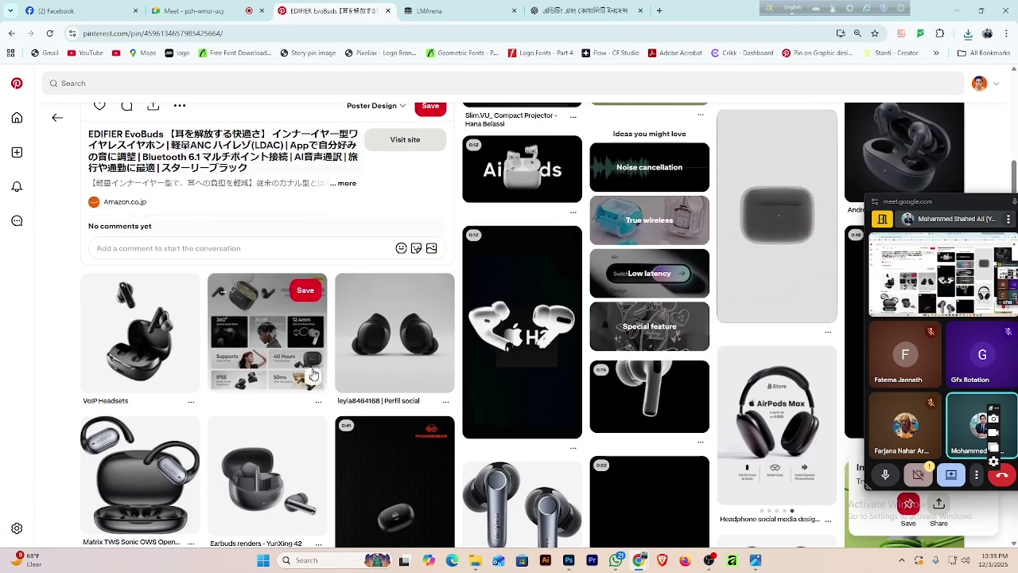
scroll(312, 374, "down", 3)
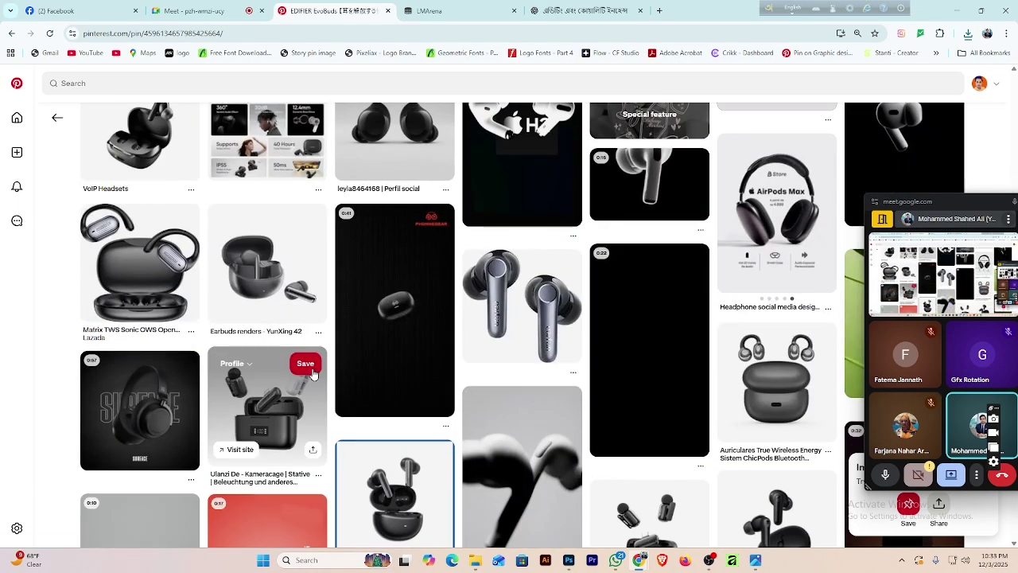
scroll(313, 374, "down", 1)
Go back to the ChatGPT chat, bring the Enjoy Weekend T2 reference image into view to examine it, and move it aside again.
left_click(579, 10)
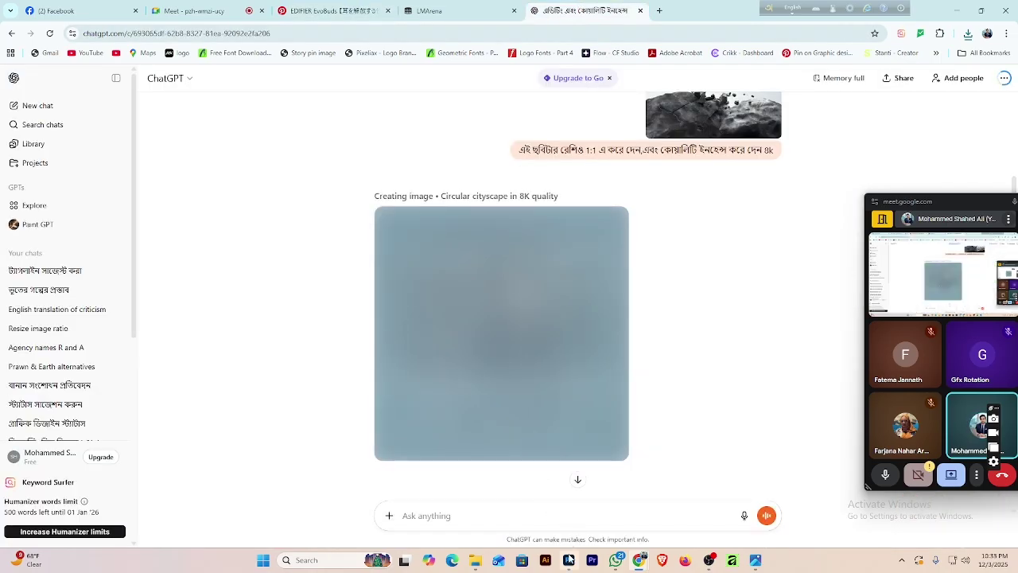
mouse_move(569, 559)
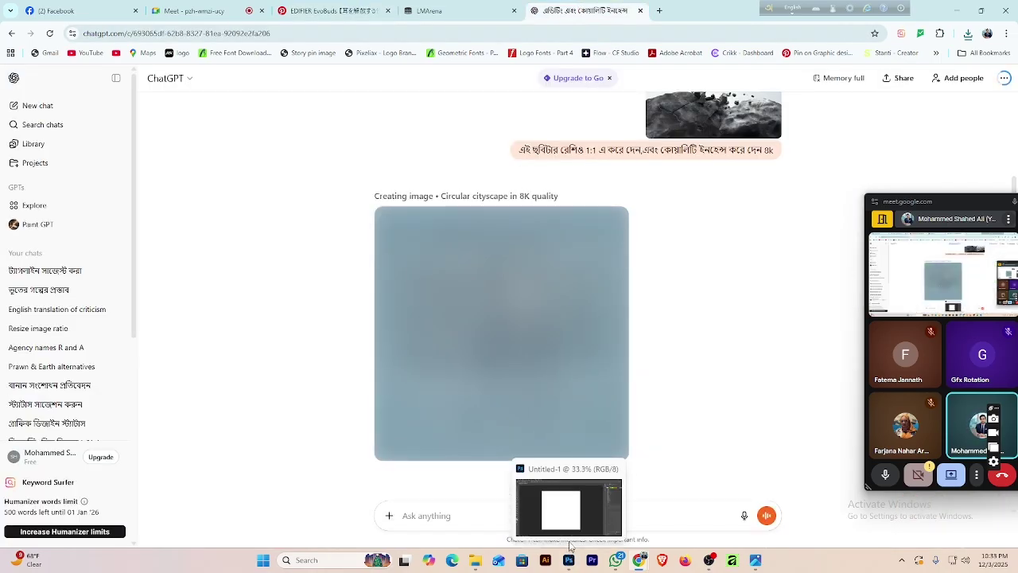
mouse_move(571, 533)
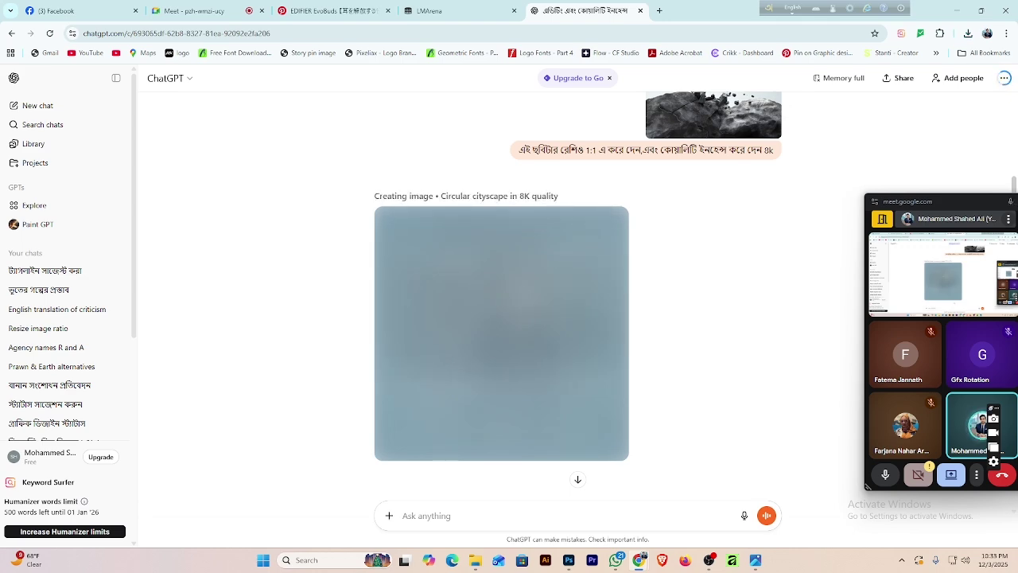
left_click_drag(1017, 36, 449, 104)
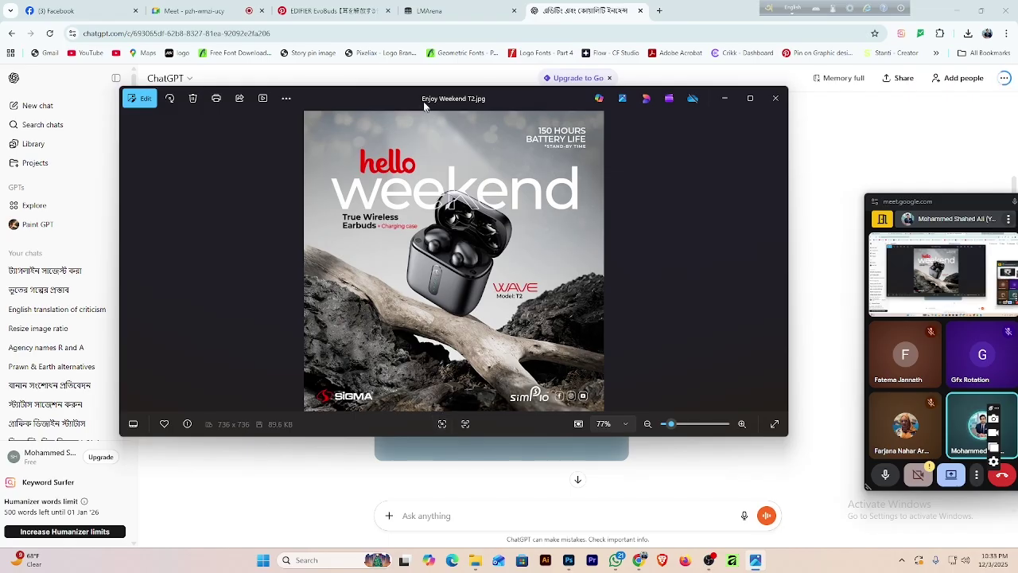
left_click_drag(425, 106, 1017, 37)
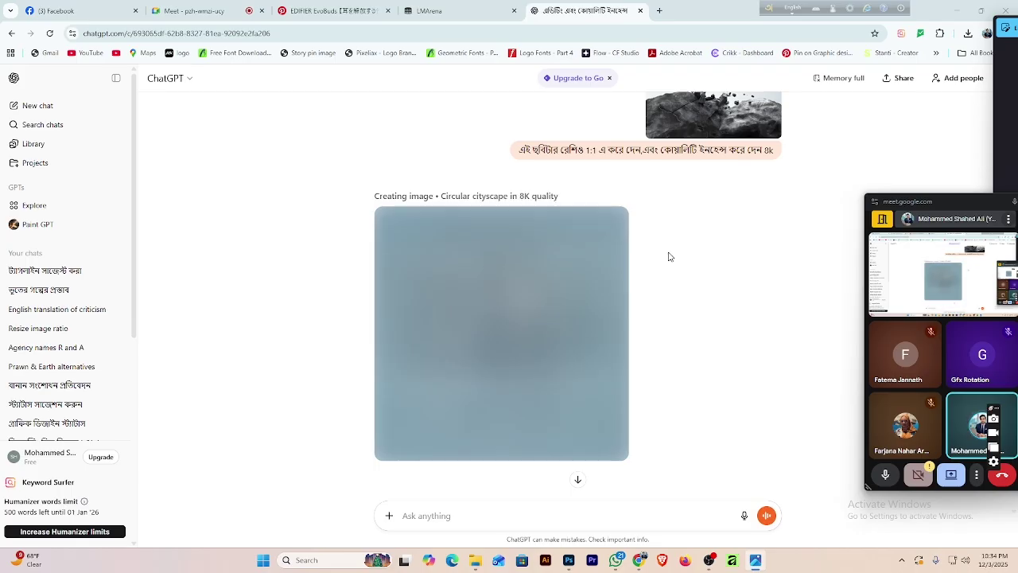
Download the generated 1:1 rock image from ChatGPT and show it in the Downloads folder.
left_click(568, 561)
left_click(569, 561)
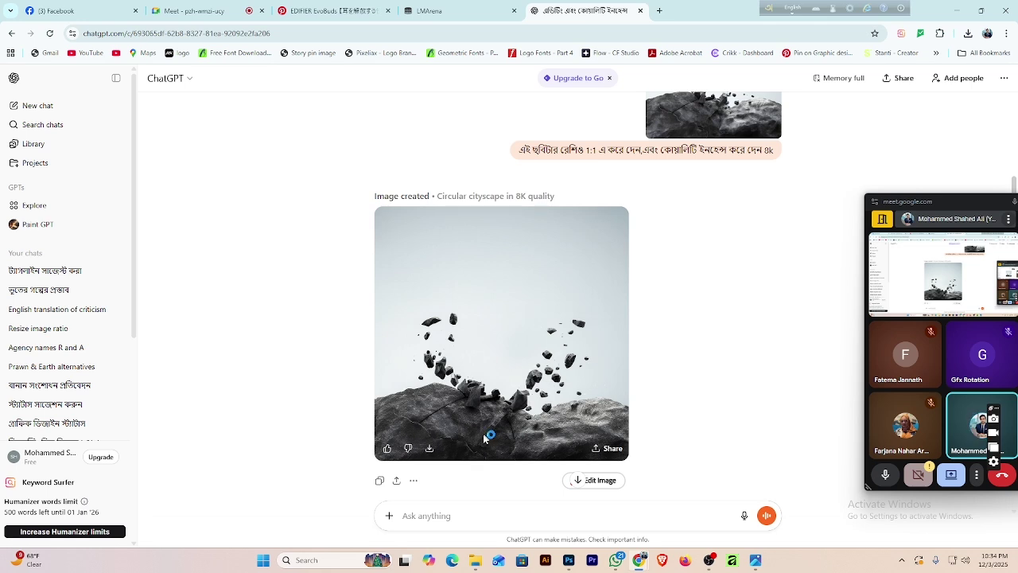
left_click(430, 448)
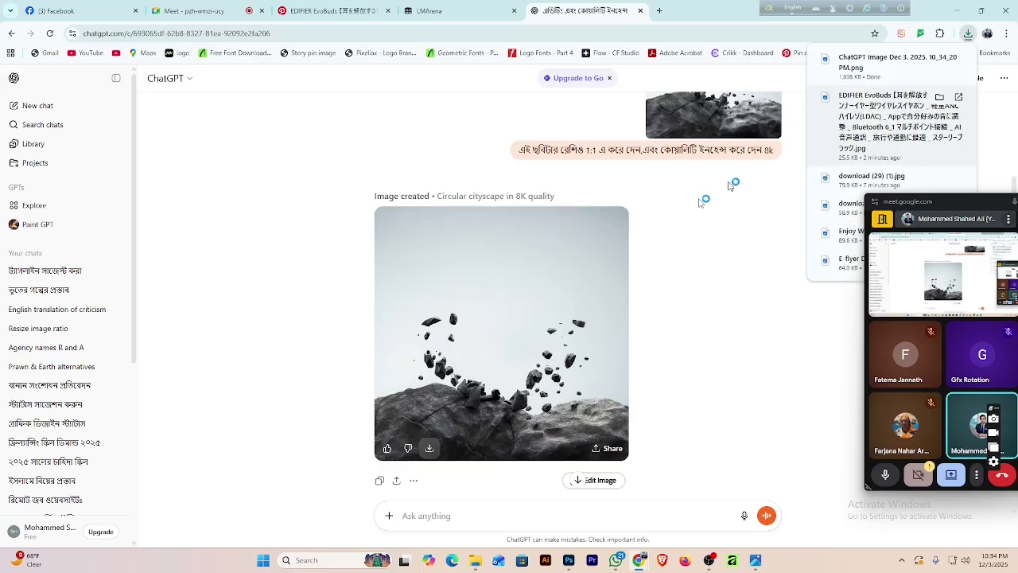
left_click(543, 338)
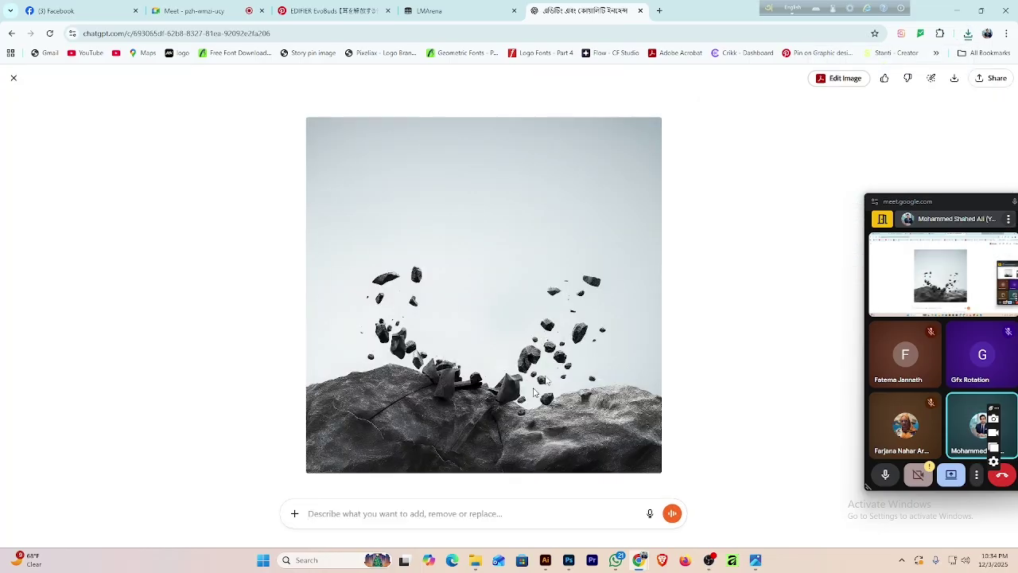
left_click(968, 34)
left_click(931, 81)
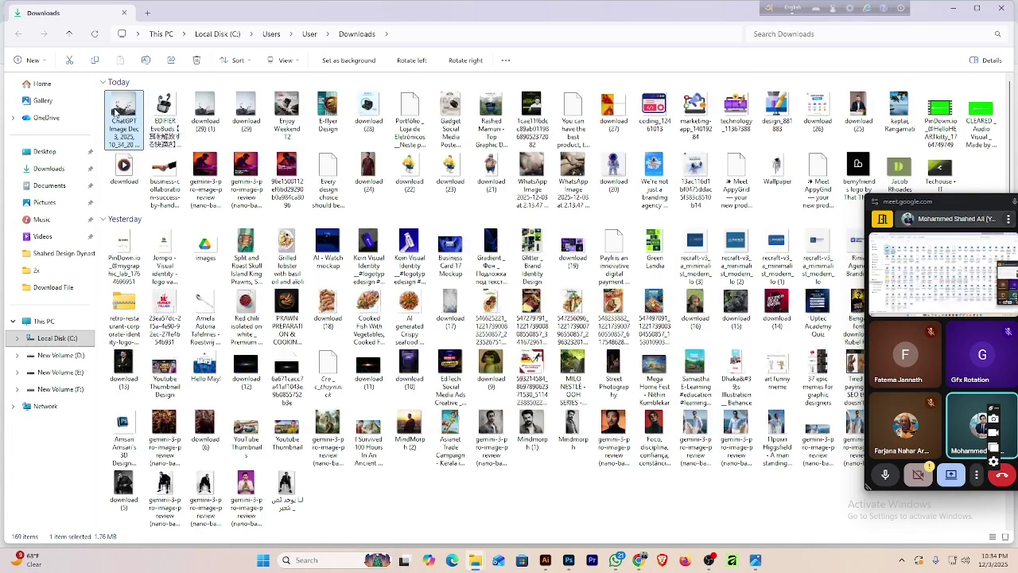
Place the downloaded ChatGPT rock image in the Photoshop document and scale it to about 2145 x 2145 px to cover the canvas.
left_click_drag(118, 111, 502, 403)
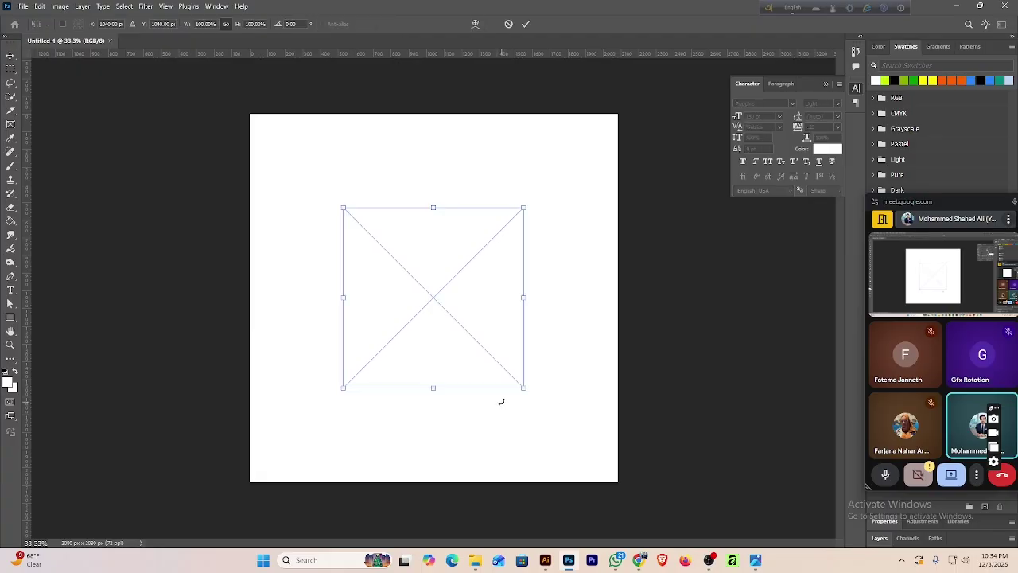
left_click_drag(525, 209, 663, 150)
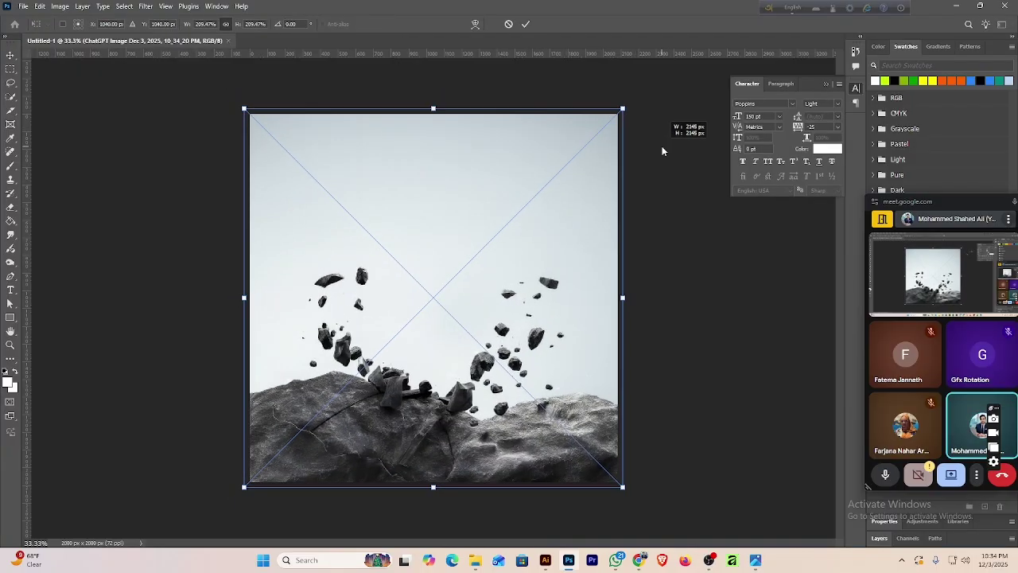
left_click(524, 26)
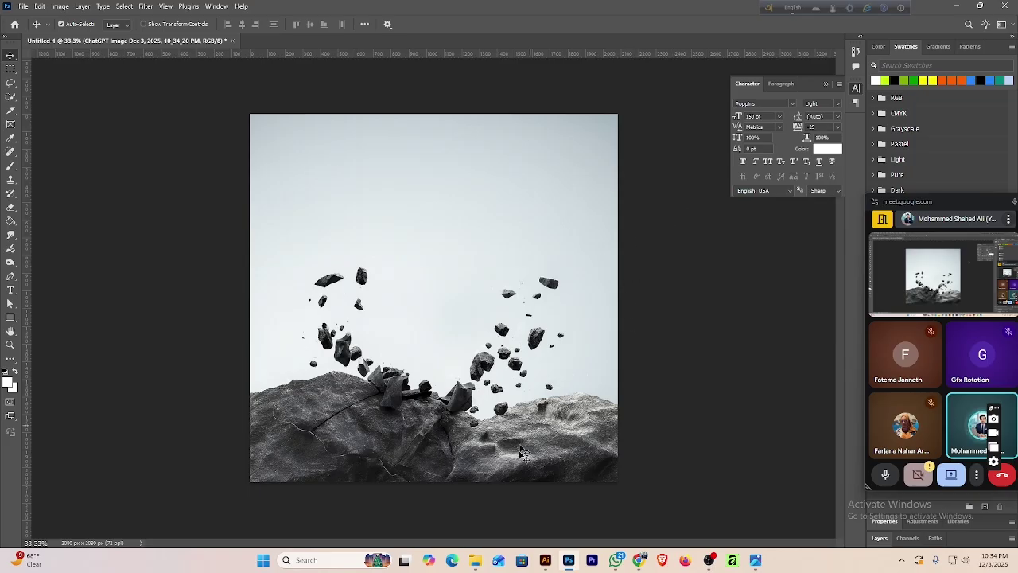
Place the EDIFIER EvoBuds image from Downloads over the rocks, centred and enlarged to slightly more than half the canvas width.
mouse_move(475, 560)
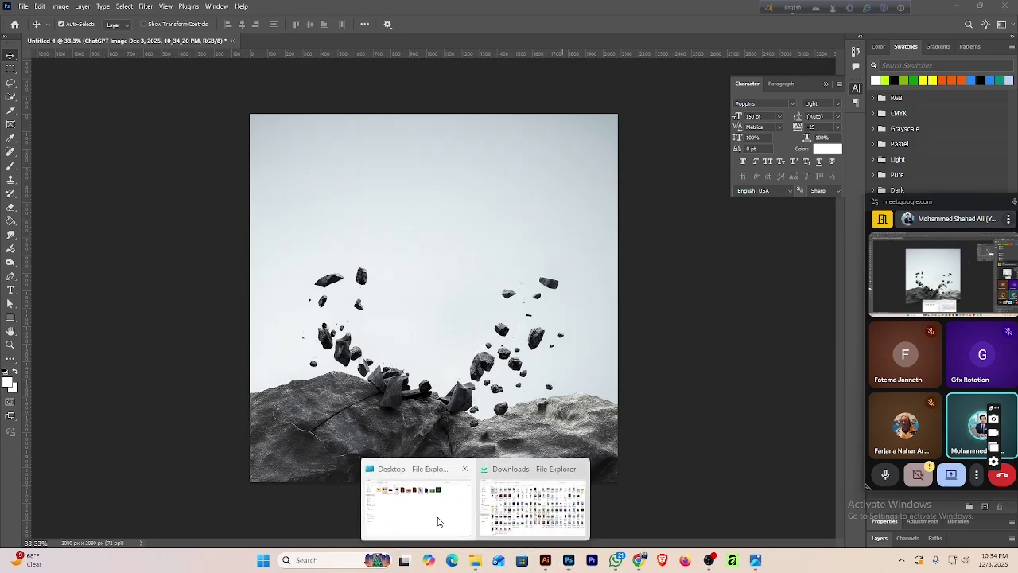
left_click(507, 521)
left_click_drag(165, 103, 477, 358)
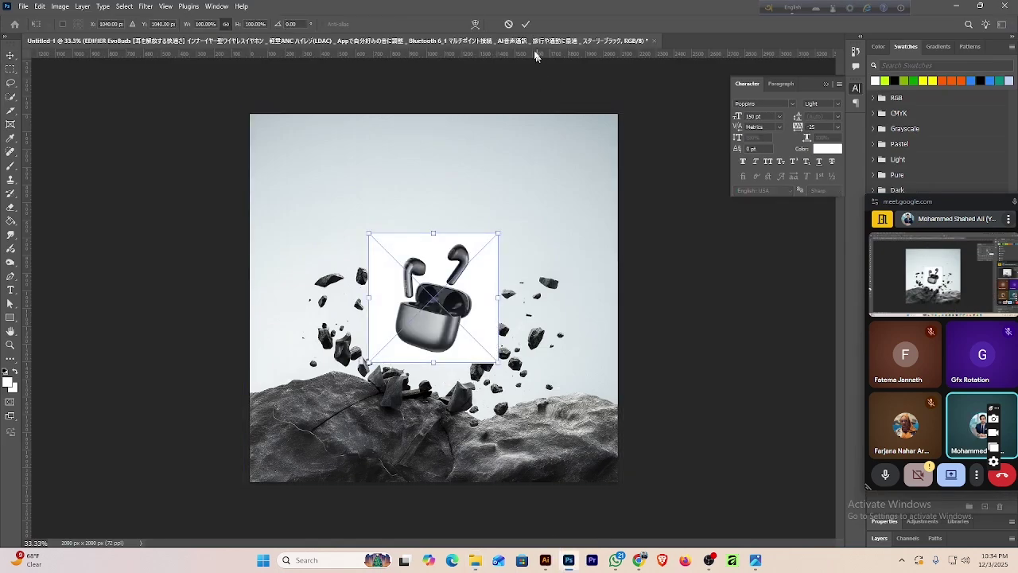
left_click_drag(498, 235, 535, 197)
left_click(526, 24)
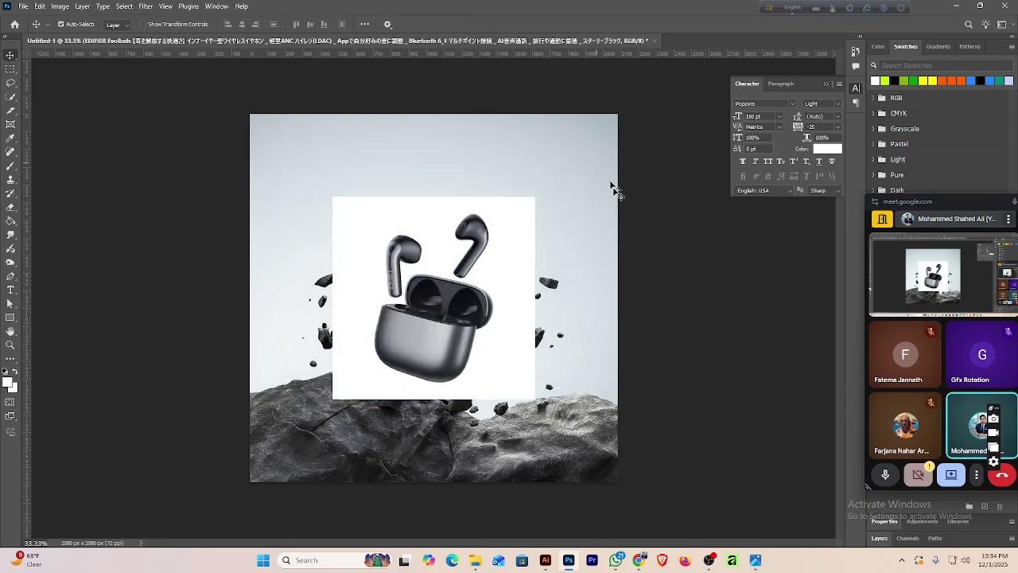
Move the meeting window aside, rasterize the EDIFIER earbuds layer and select its subject.
left_click_drag(962, 205, 2, 302)
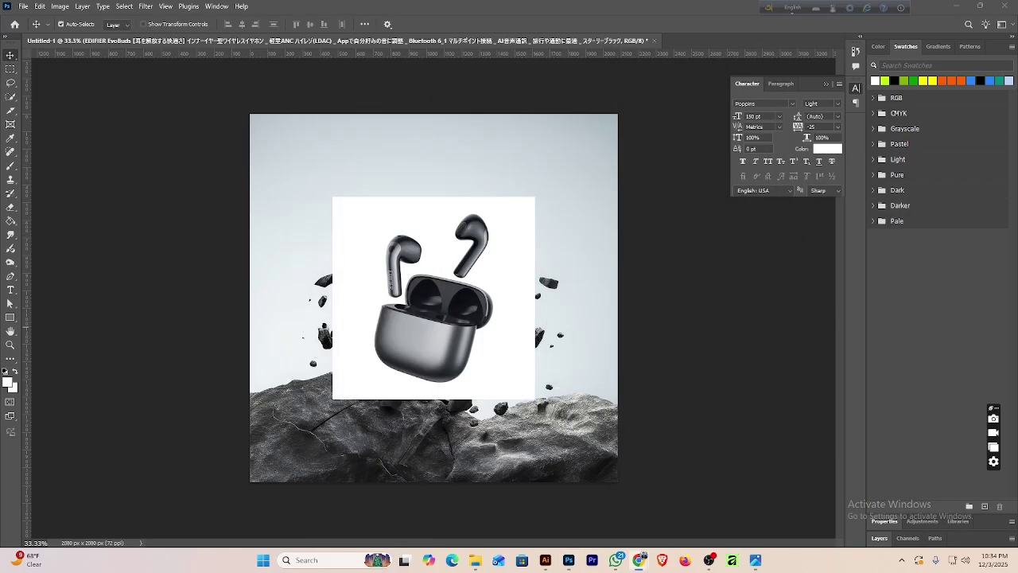
left_click(879, 539)
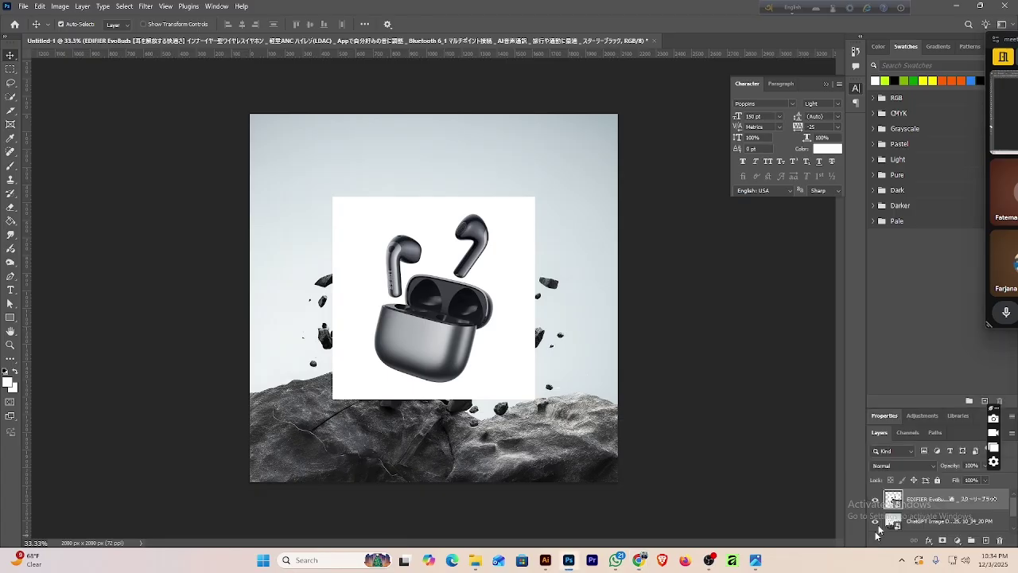
right_click(925, 503)
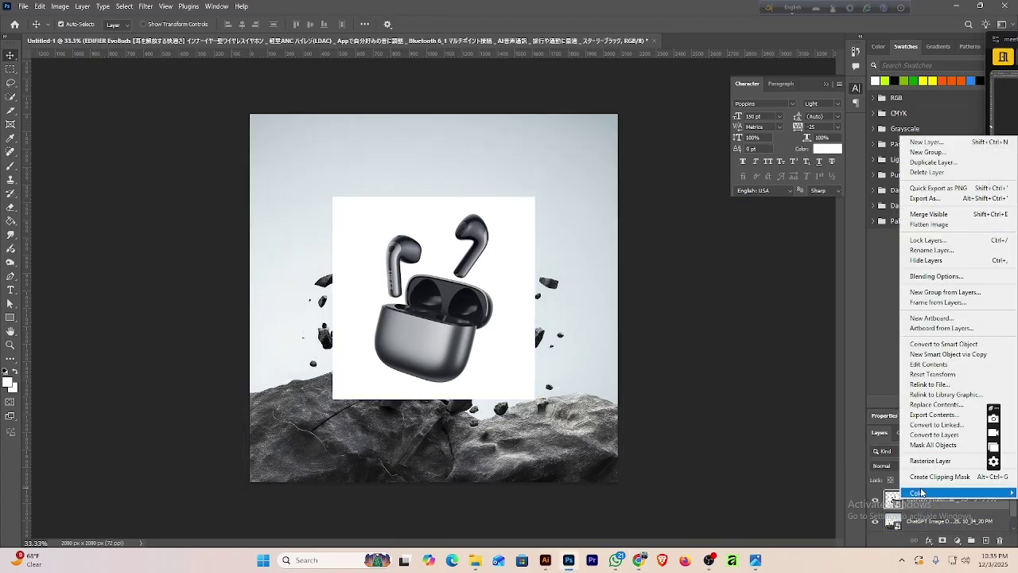
left_click(921, 462)
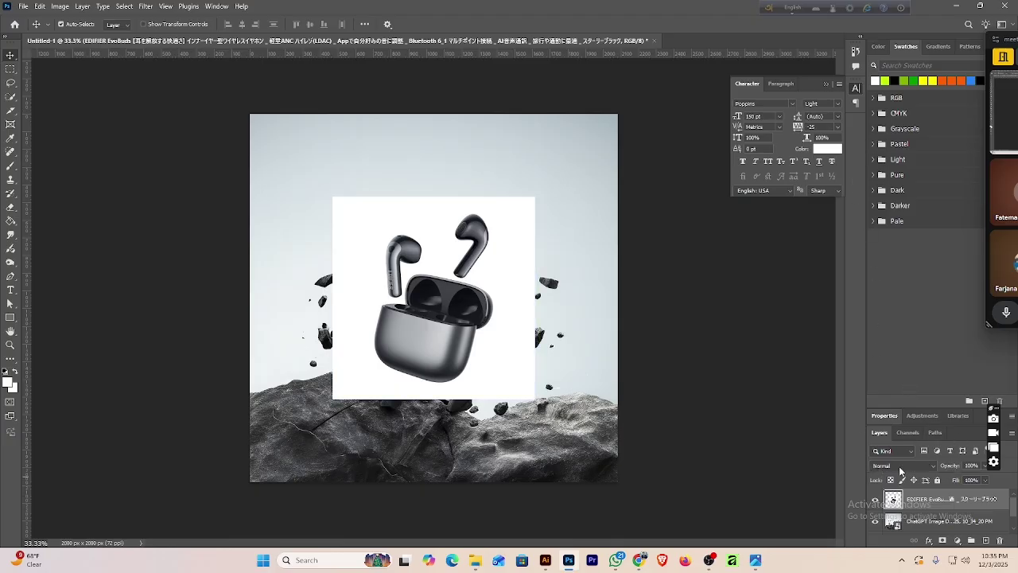
left_click(125, 6)
left_click(166, 132)
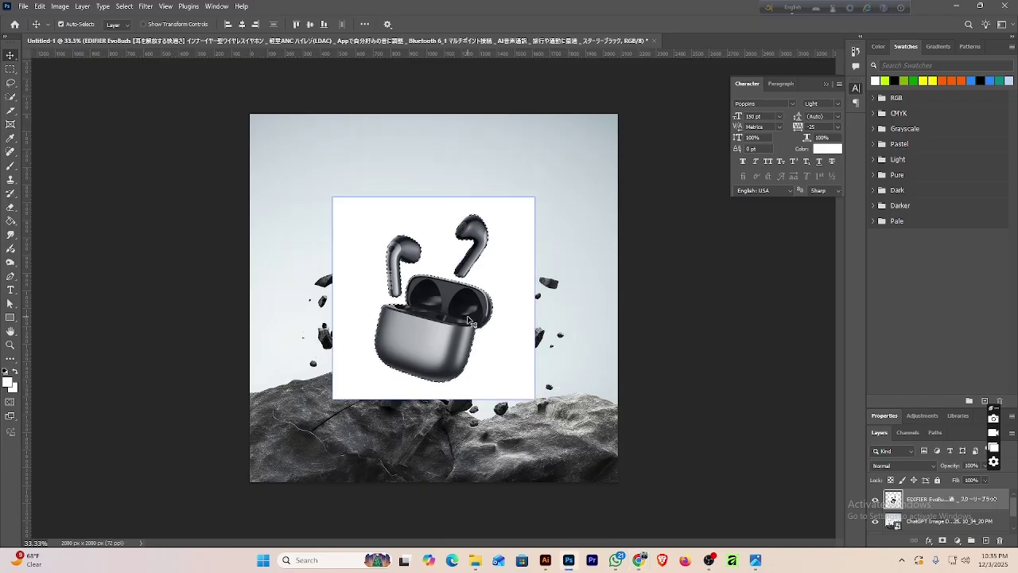
Replace the white-backed earbuds layer with its cut-out subject pasted in place, and move the cutout slightly up.
left_click(39, 6)
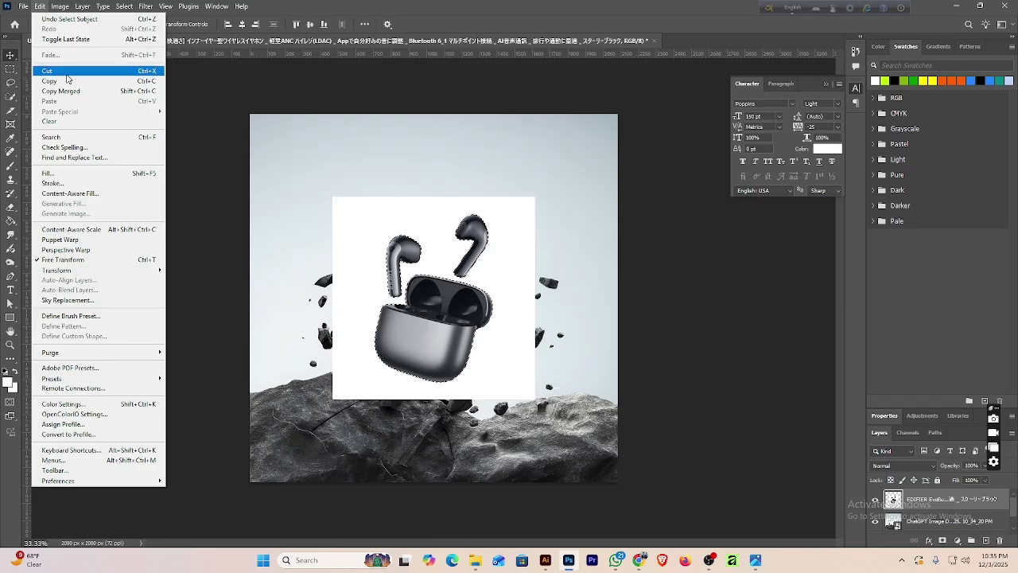
left_click(67, 78)
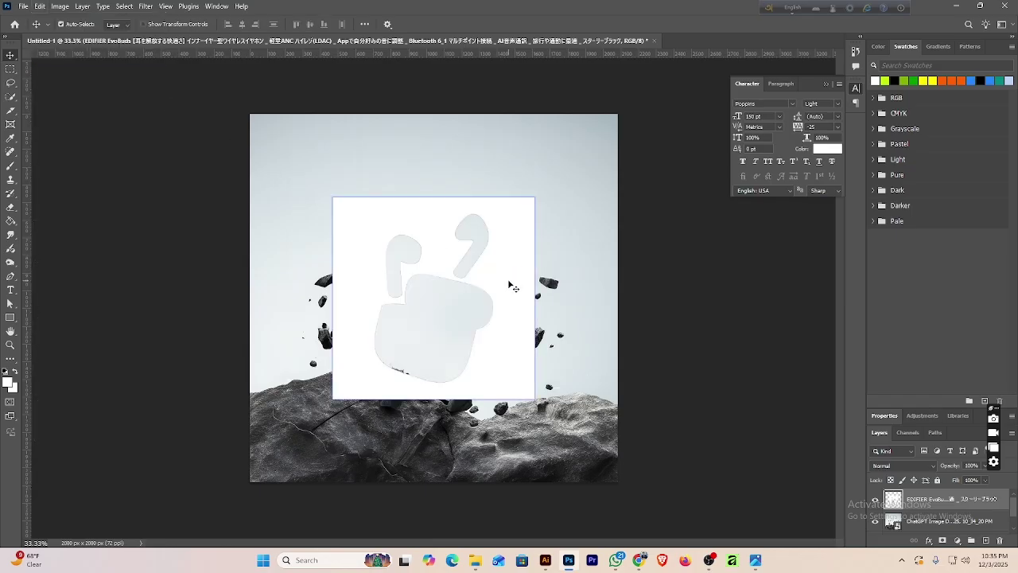
key("Delete")
left_click(40, 7)
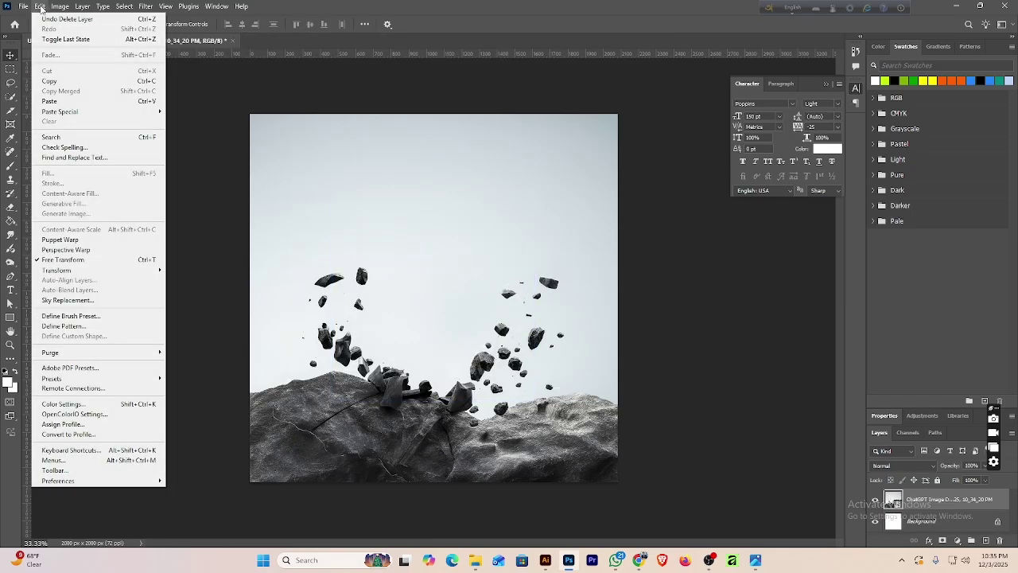
mouse_move(104, 111)
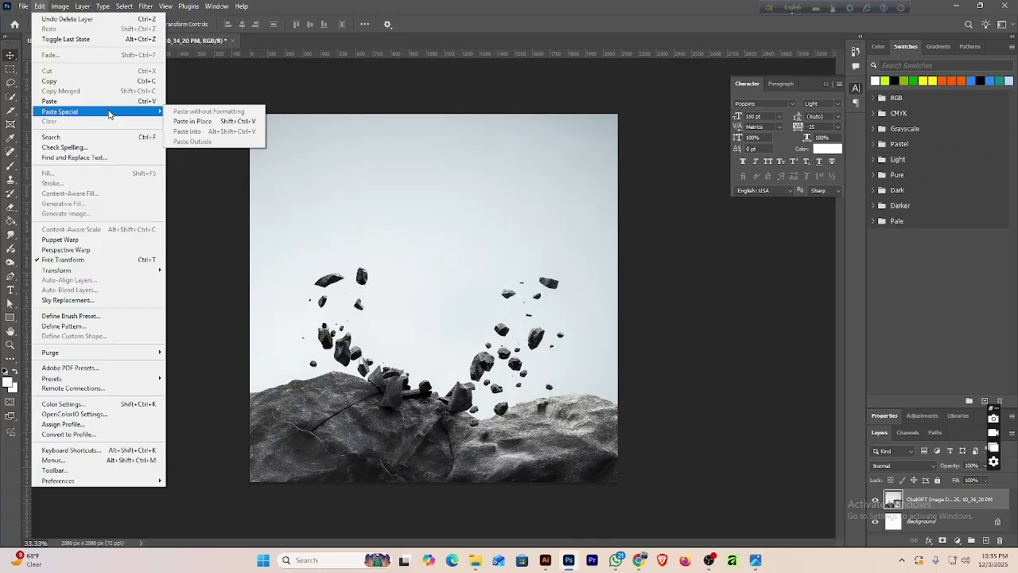
left_click(199, 124)
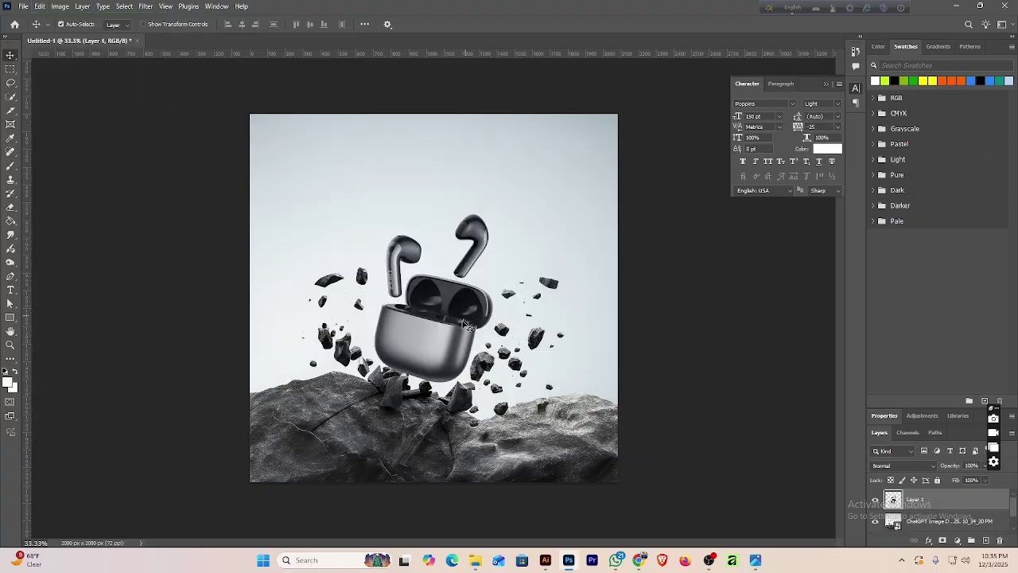
left_click_drag(447, 342, 455, 304)
Hide the earbuds layer, then rasterize the ChatGPT rock image layer and select its sky.
left_click(875, 499)
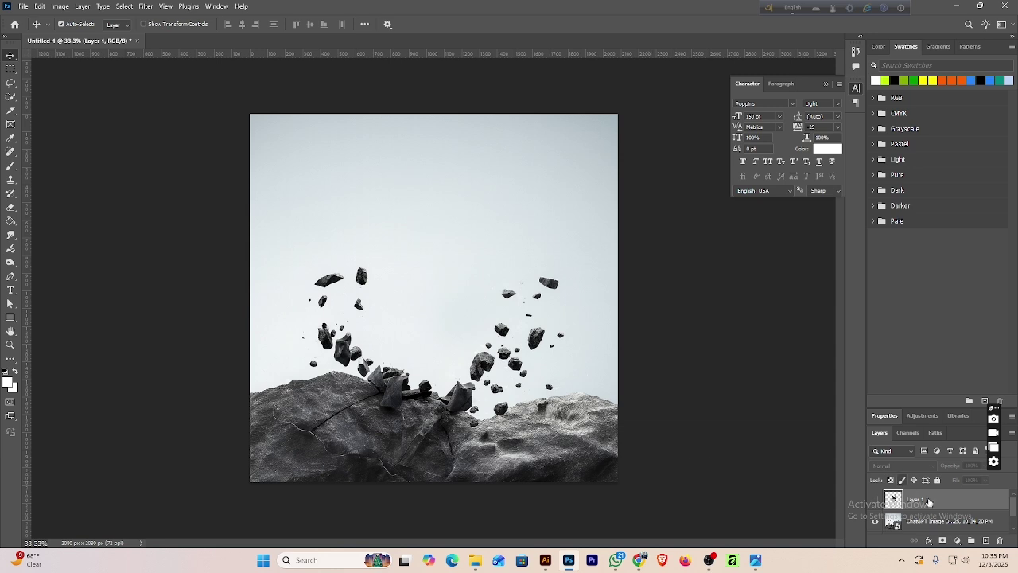
left_click(943, 521)
right_click(943, 521)
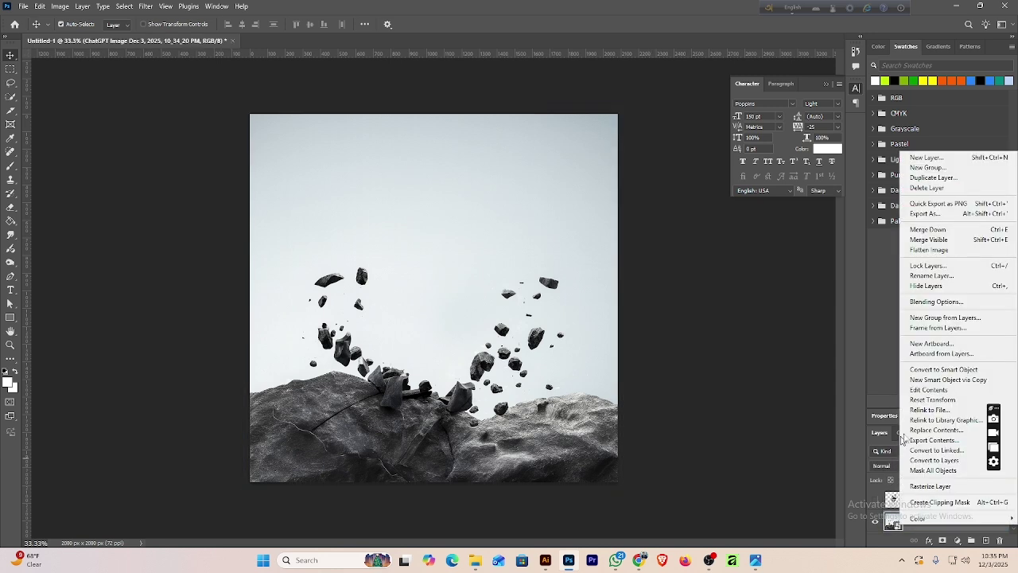
left_click(948, 488)
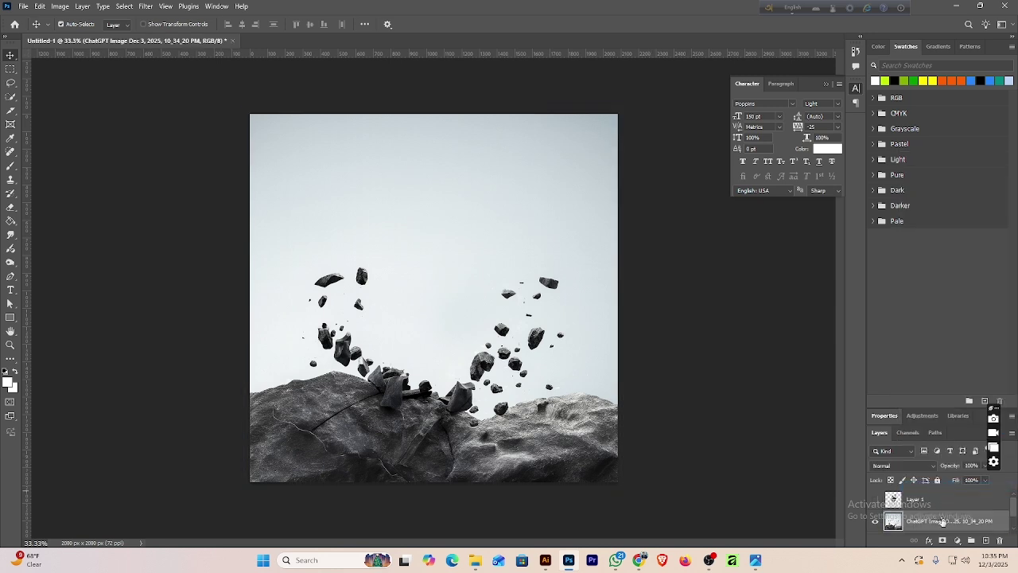
left_click(123, 6)
left_click(180, 138)
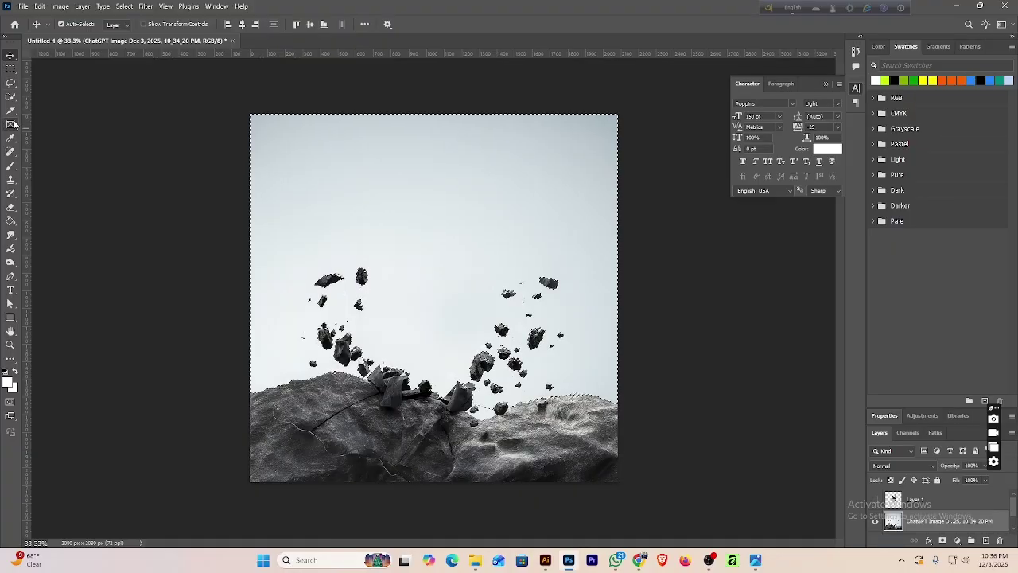
Refine the sky selection with the Quick Selection tool along the gap between the small rocks and the ridge.
left_click(11, 96)
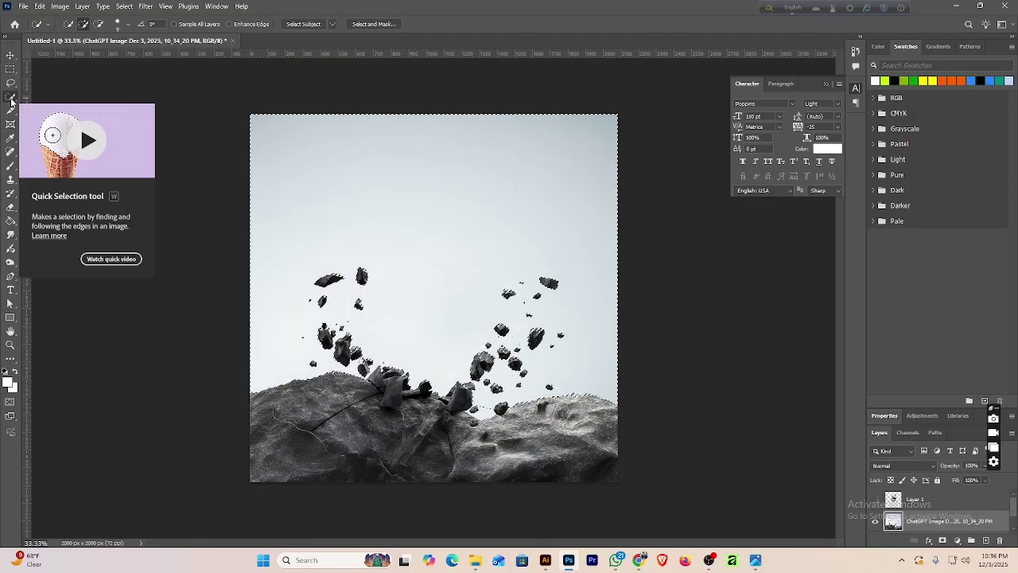
key("ctrl+plus")
key("ctrl+plus")
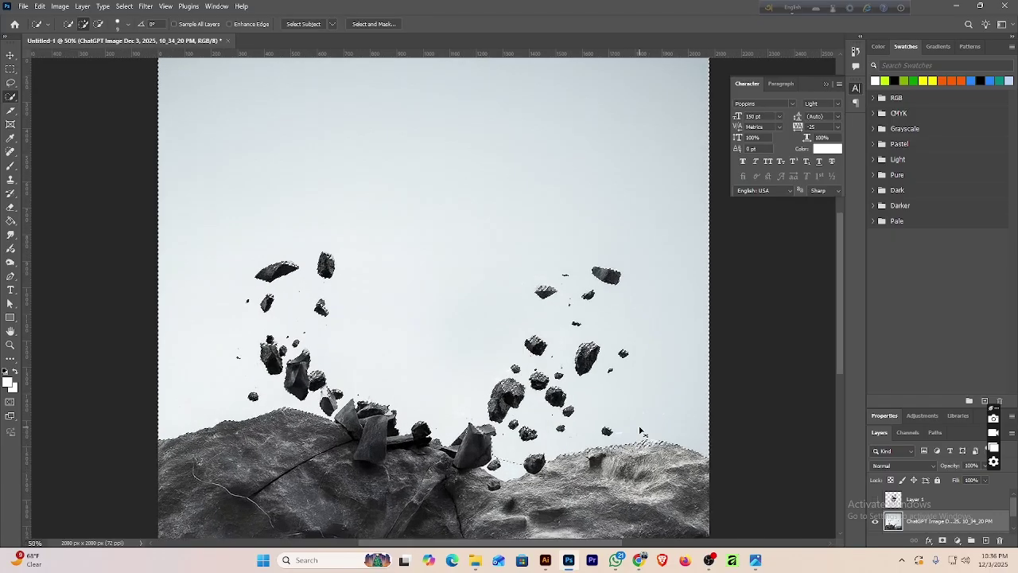
key("ctrl+plus")
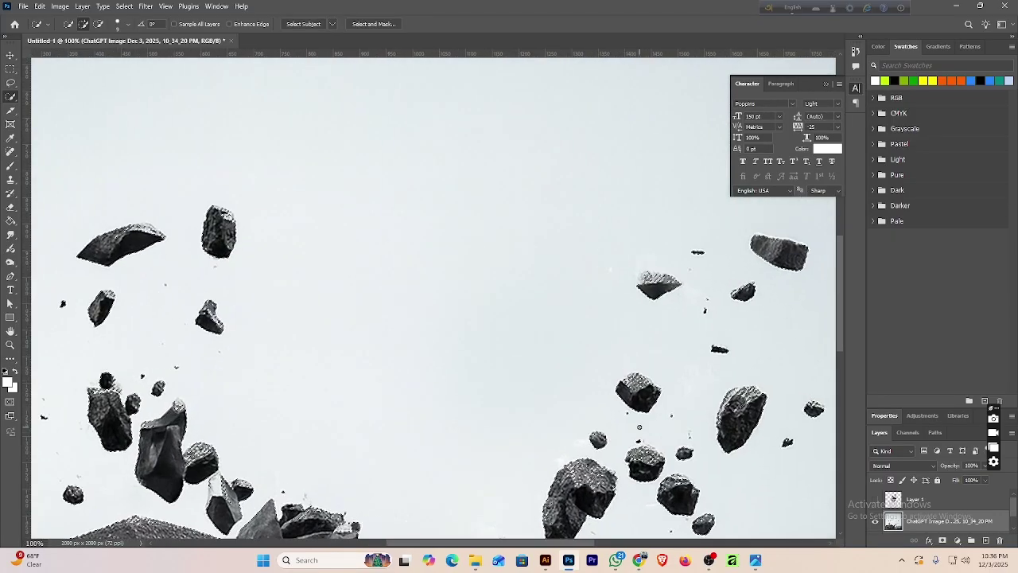
scroll(613, 414, "down", 5)
scroll(586, 398, "down", 1)
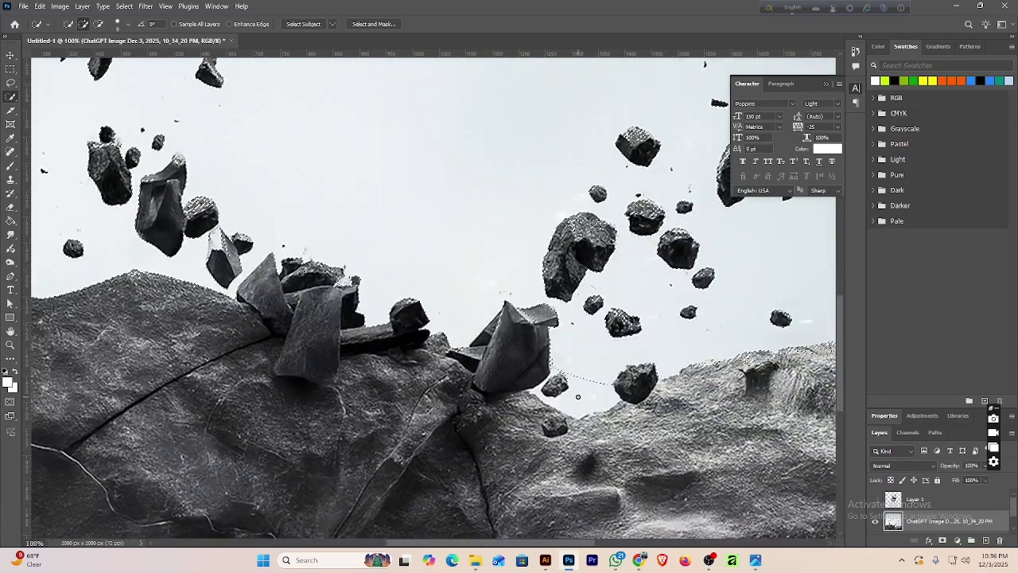
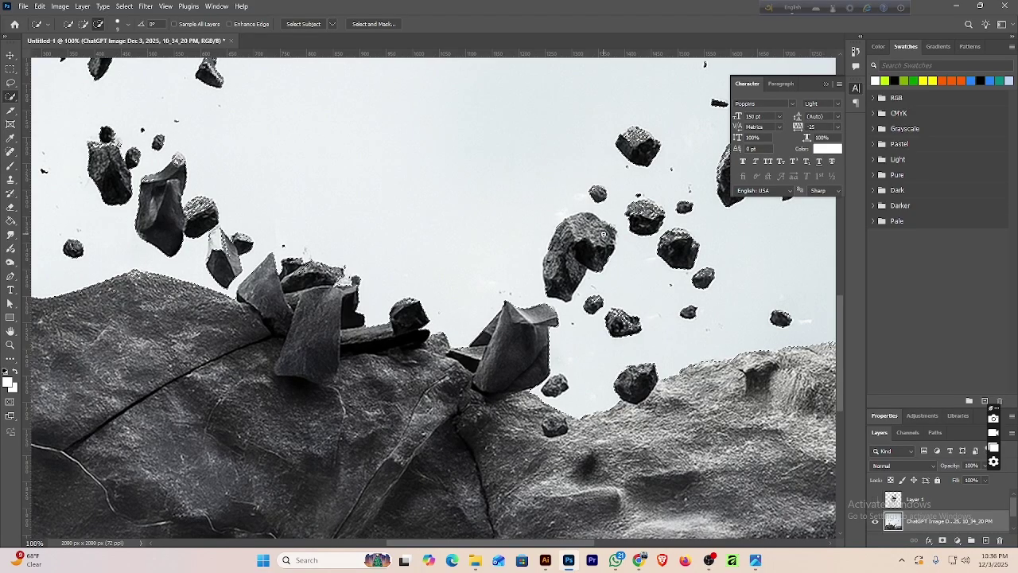
key("v")
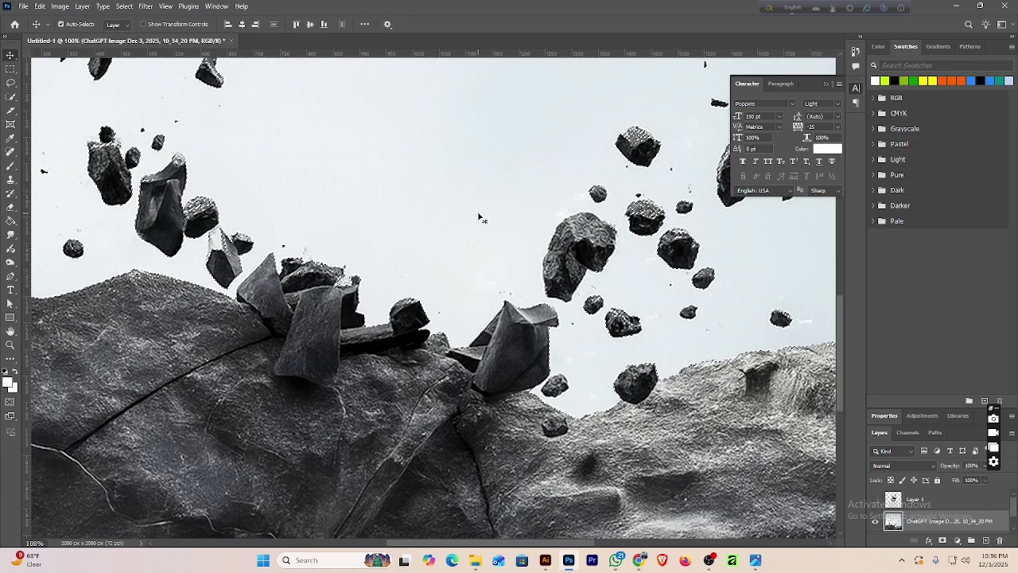
key("ctrl+minus")
key("ctrl+minus")
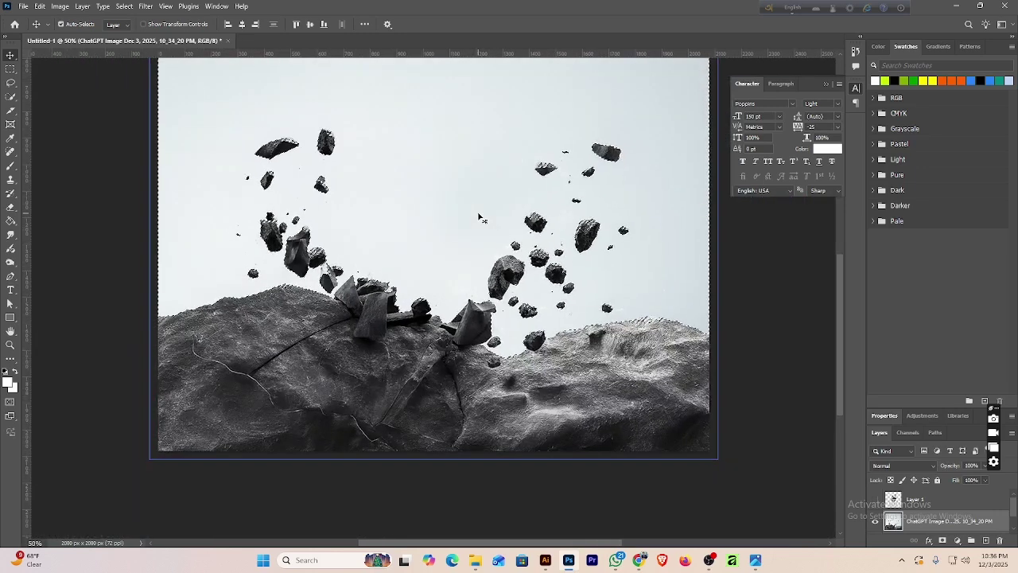
key("ctrl+minus")
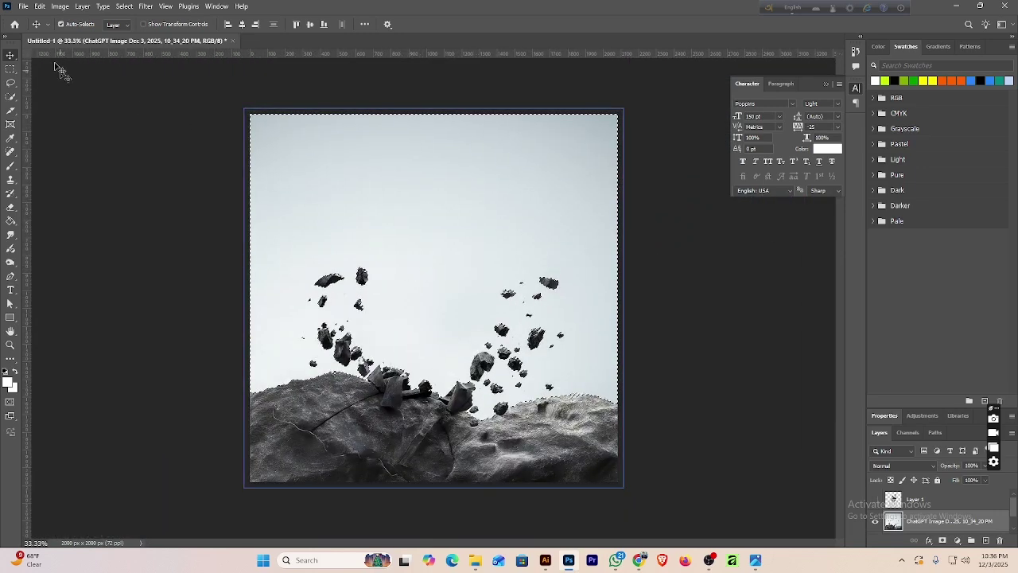
Cut the selected sky out of the rock image and paste it in place as a separate layer.
left_click(39, 5)
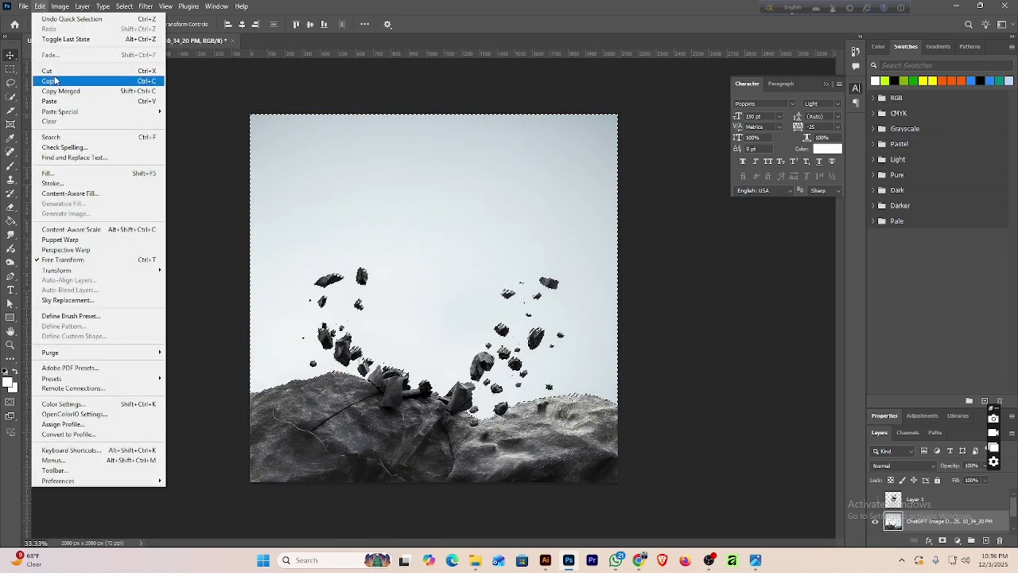
left_click(55, 80)
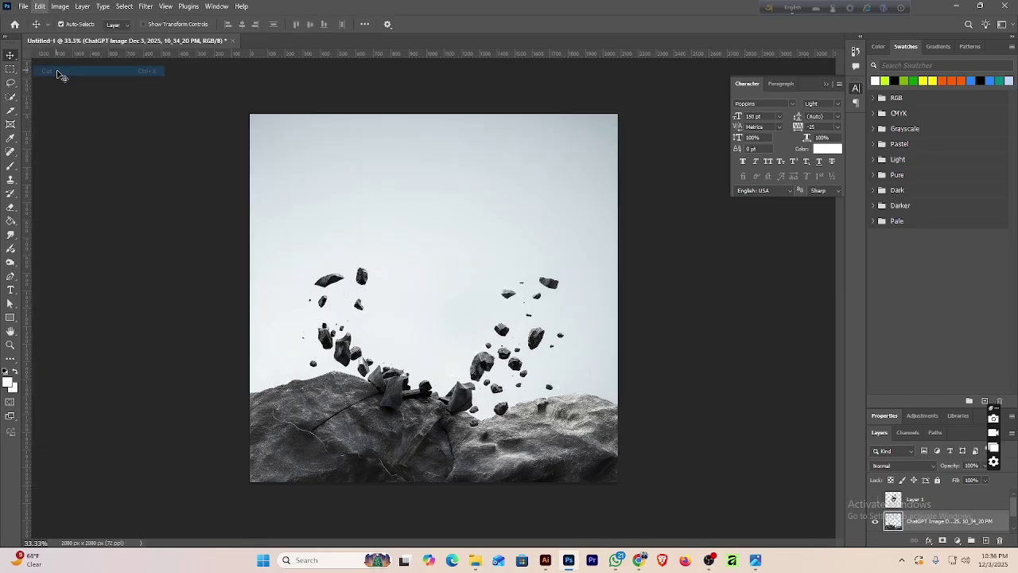
left_click(38, 6)
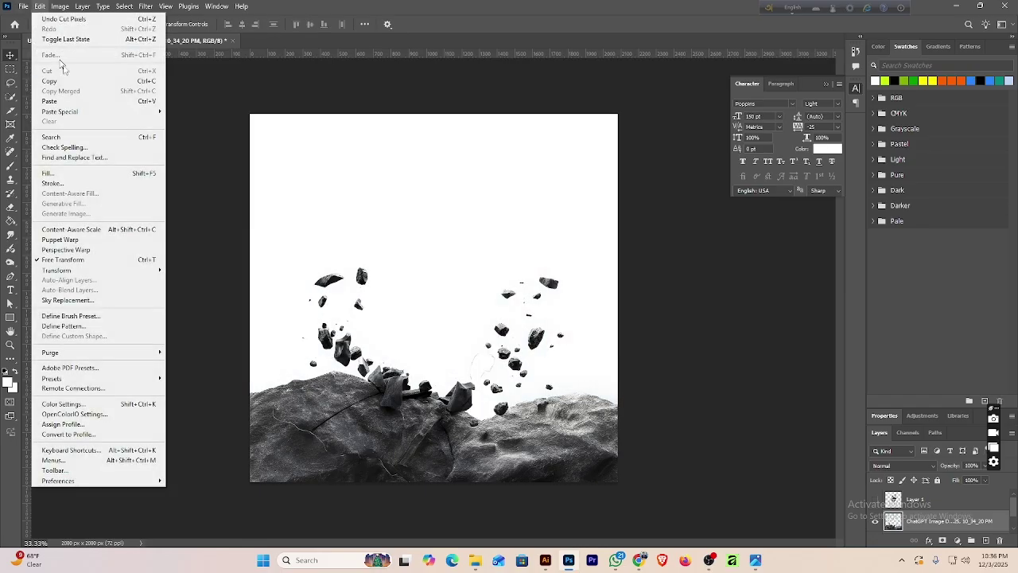
mouse_move(140, 112)
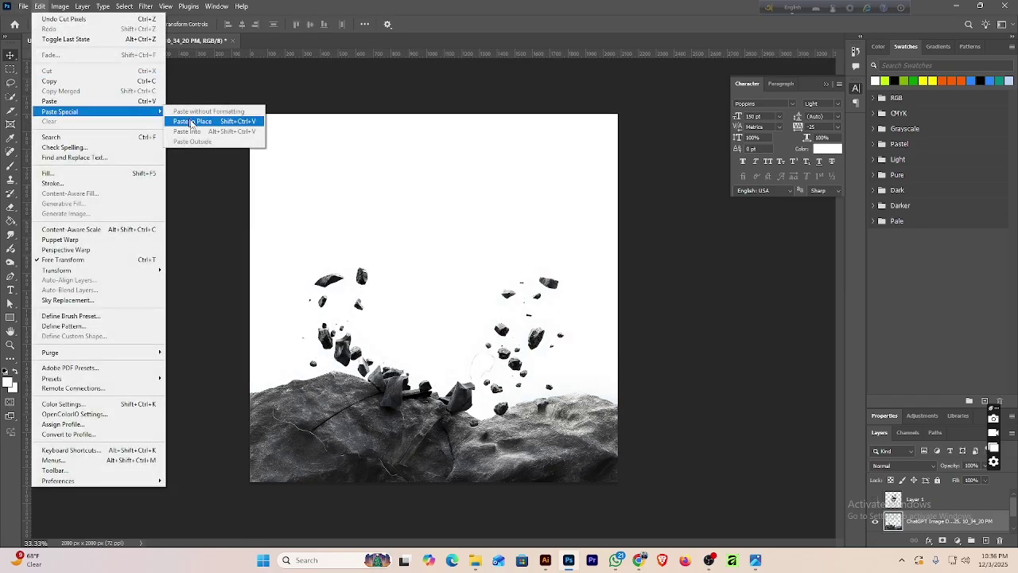
left_click(193, 122)
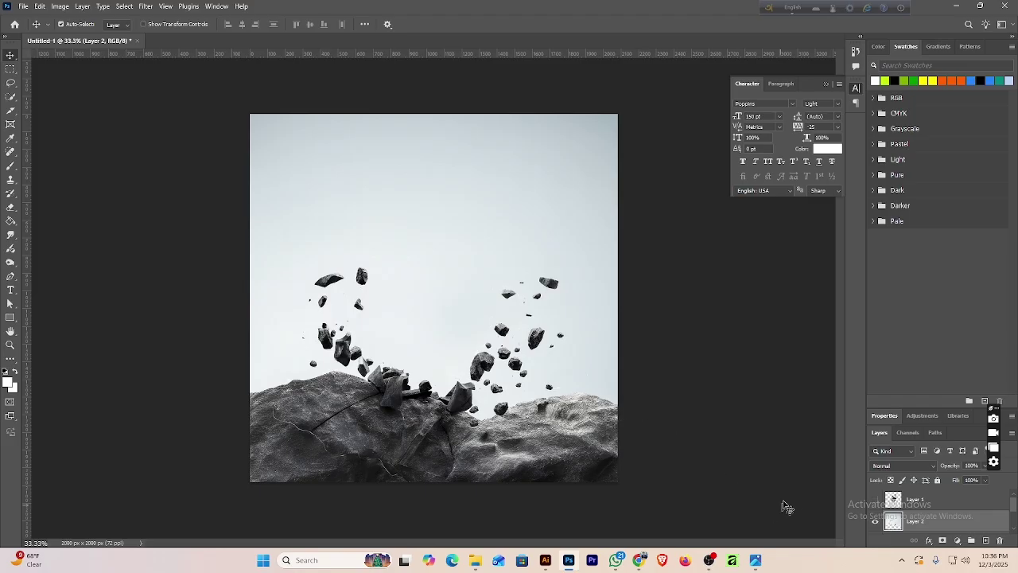
Show the earbuds layer, stack it above the pasted sky layer and nudge the cutout slightly down.
mouse_move(937, 507)
left_mouse_down()
mouse_move(929, 526)
mouse_move(937, 513)
left_mouse_up()
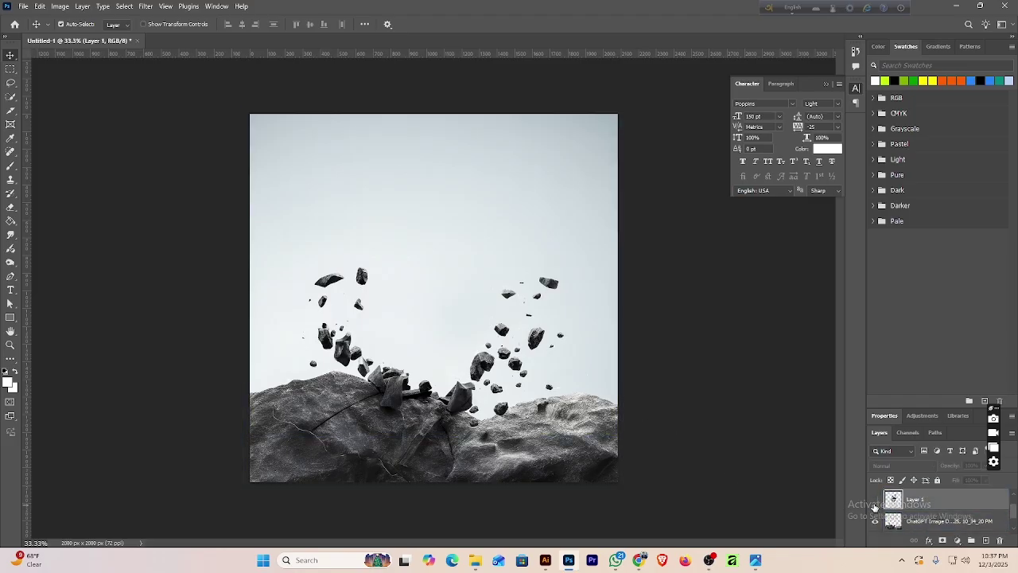
scroll(924, 501, "up", 1)
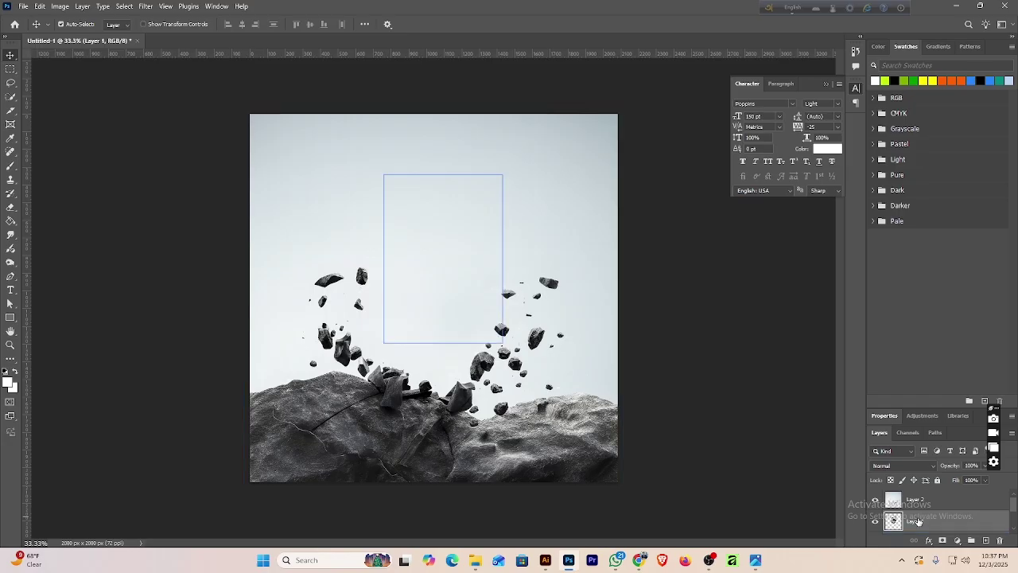
left_click_drag(916, 520, 925, 500)
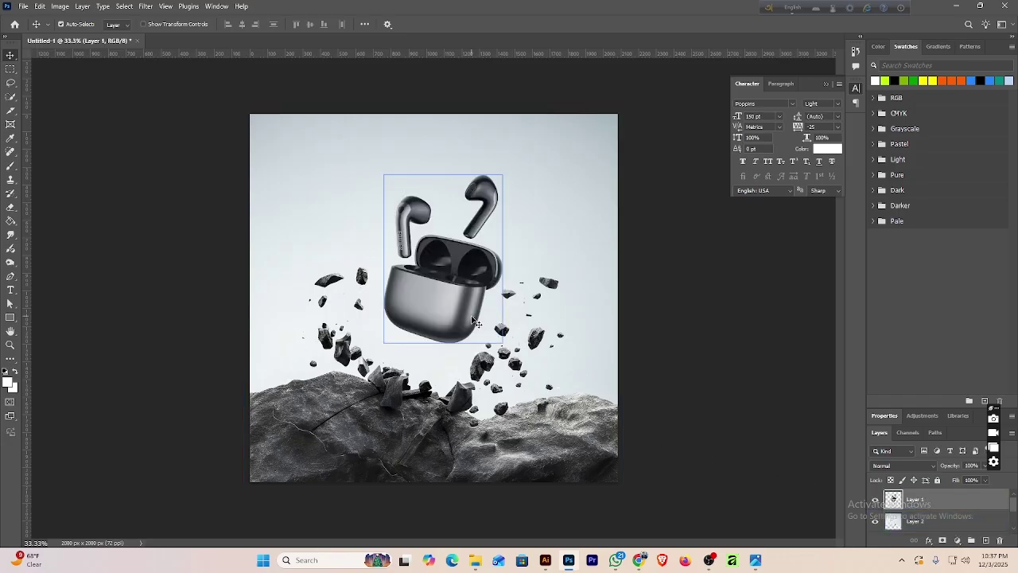
mouse_move(466, 323)
left_mouse_down()
mouse_move(469, 389)
mouse_move(498, 314)
mouse_move(466, 331)
left_mouse_up()
left_click(922, 520)
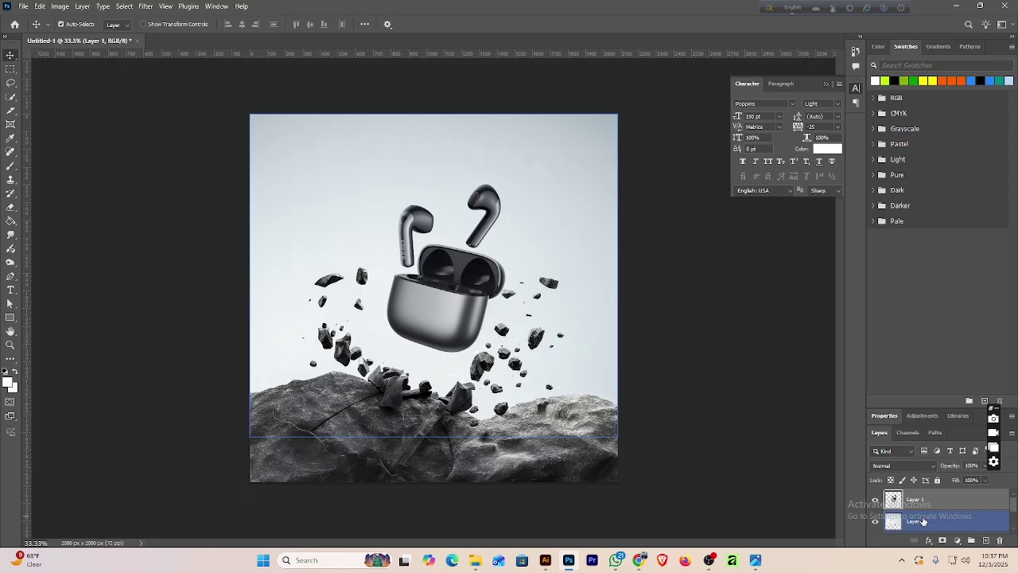
scroll(923, 521, "down", 1)
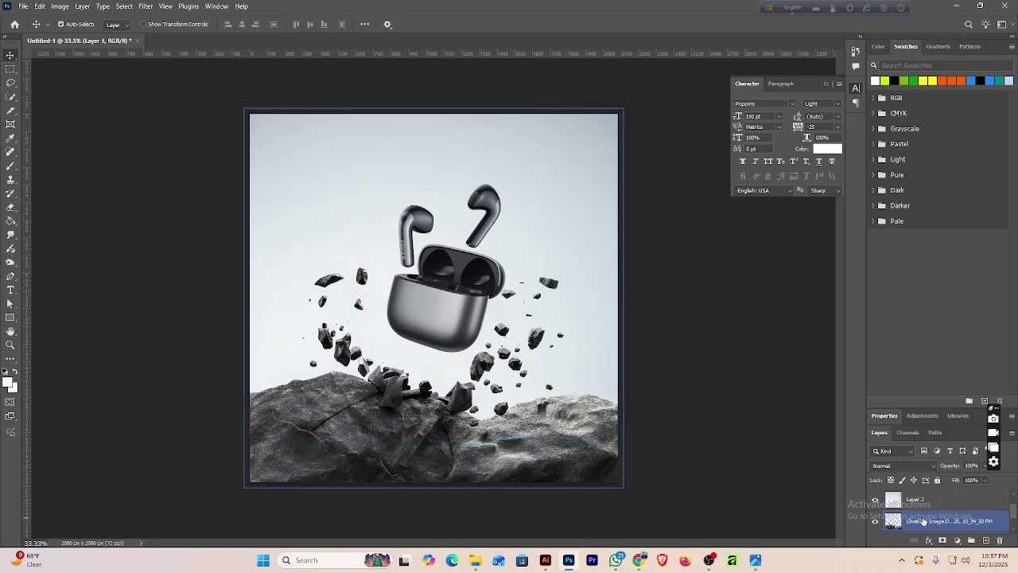
Undo the earbuds layer changes and the sky cut, back to the active sky selection on the rock image.
left_click(876, 522)
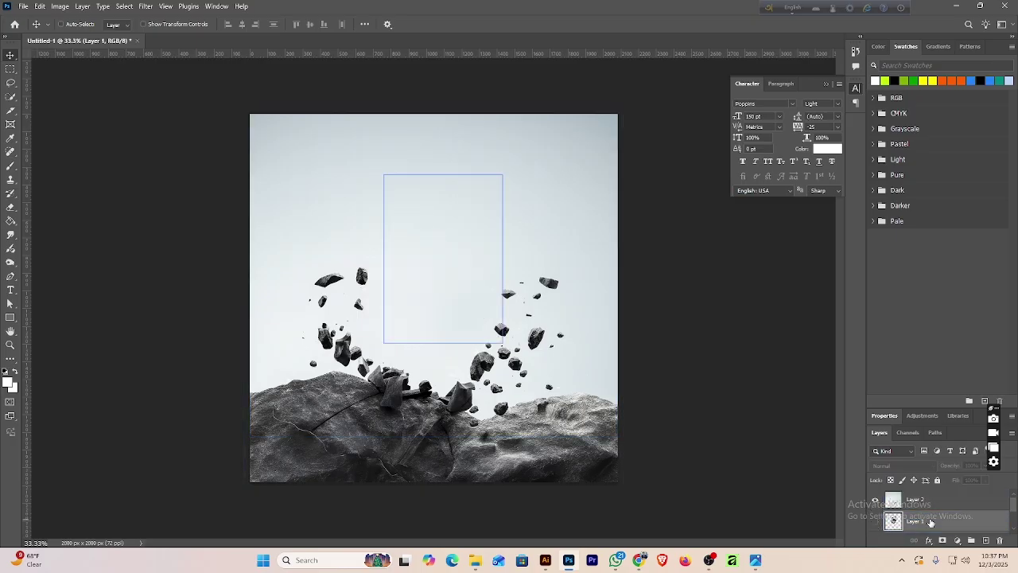
left_click_drag(916, 501, 916, 525)
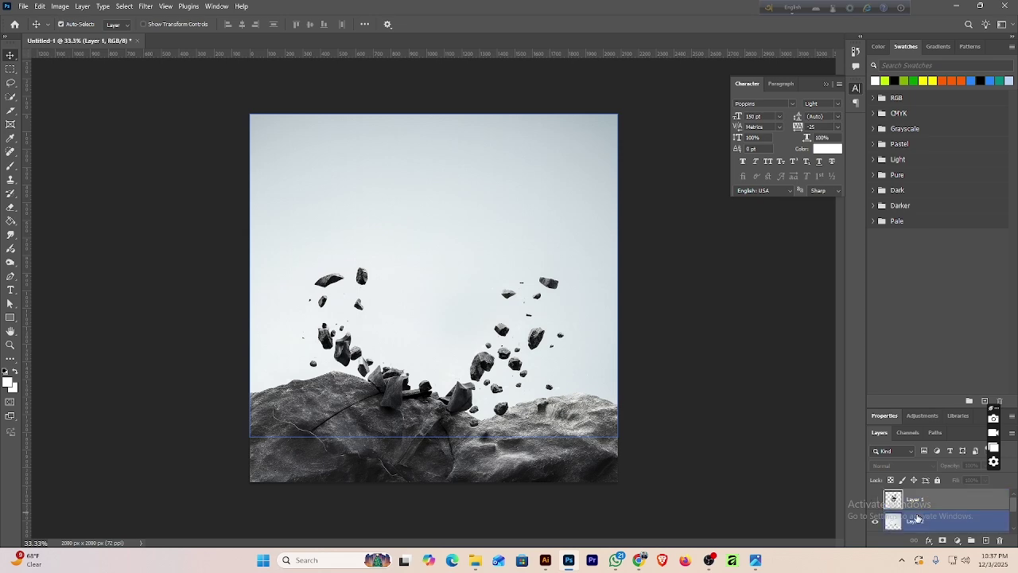
key("Delete")
key("ctrl+a")
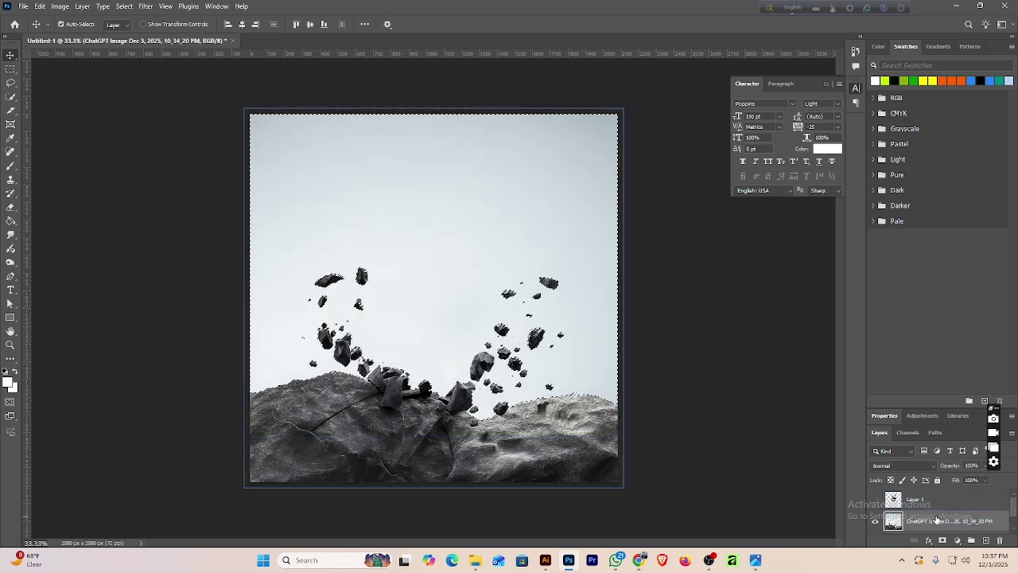
Copy the selected sky from the rock image and paste it in place as a separate layer.
left_click(35, 10)
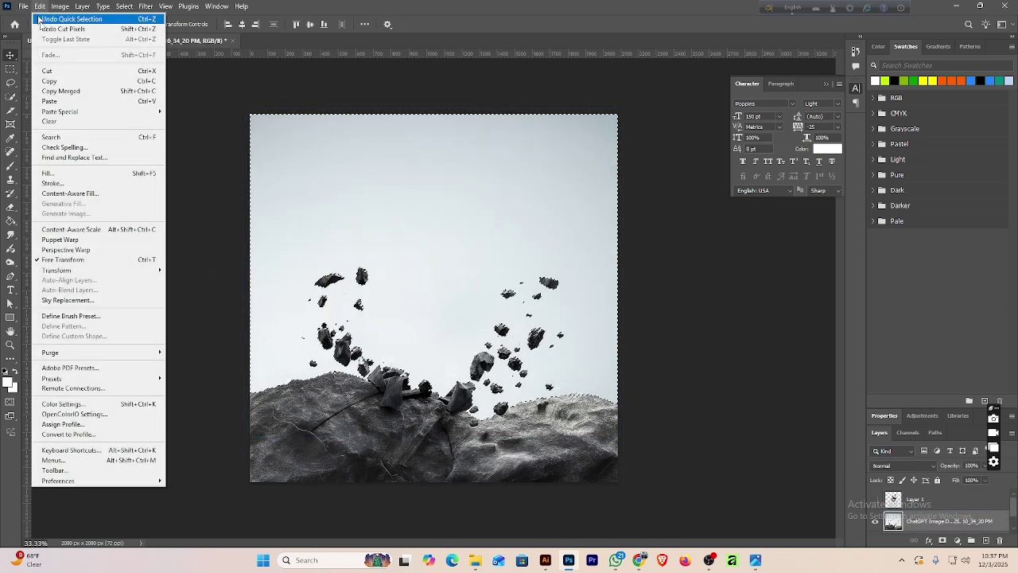
left_click(76, 81)
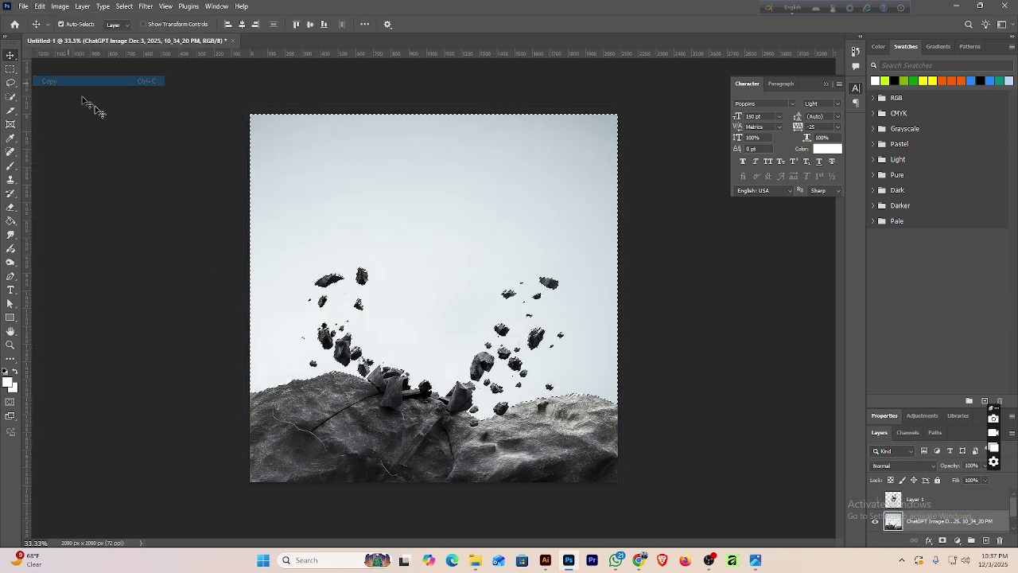
left_click(39, 7)
mouse_move(131, 119)
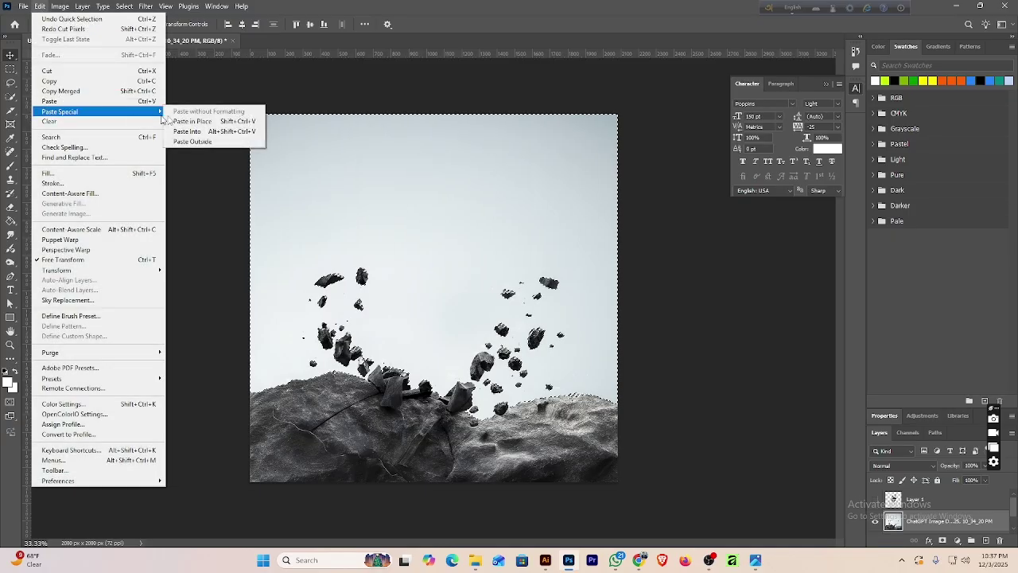
left_click(191, 121)
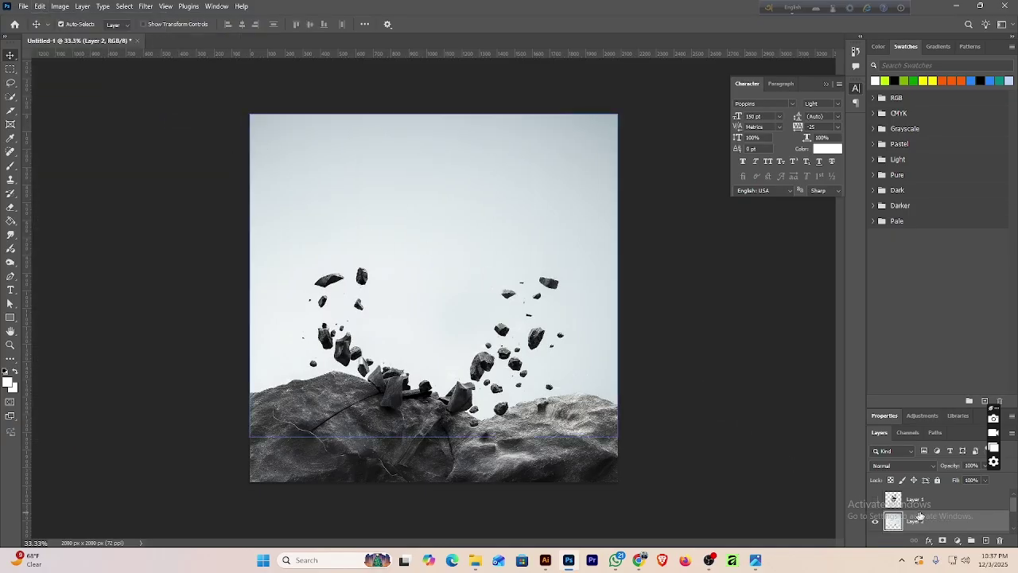
Show the earbuds layer below the sky copy and add a layer mask to the sky copy.
left_click_drag(931, 503, 923, 524)
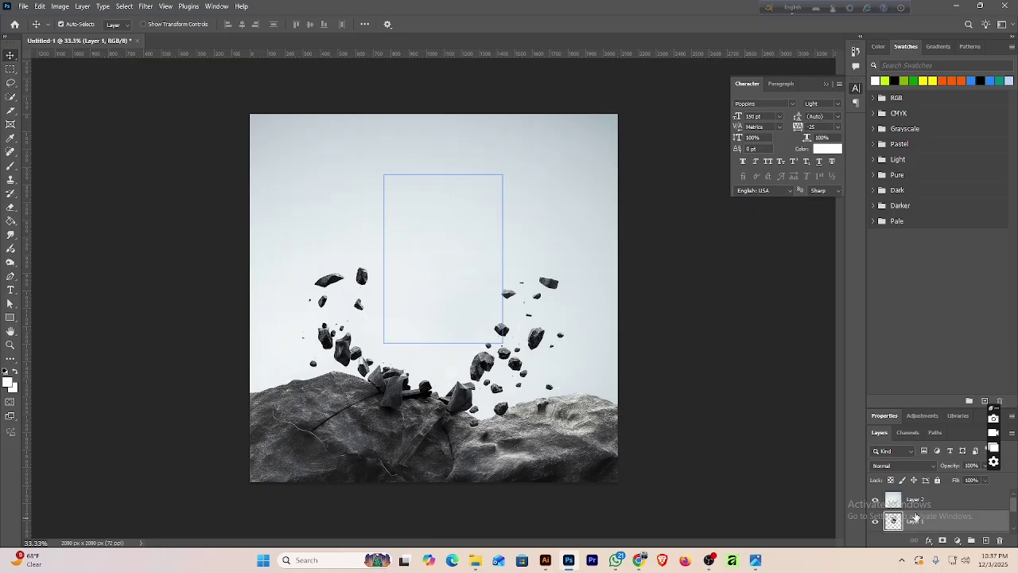
left_click(915, 501)
left_click(943, 540)
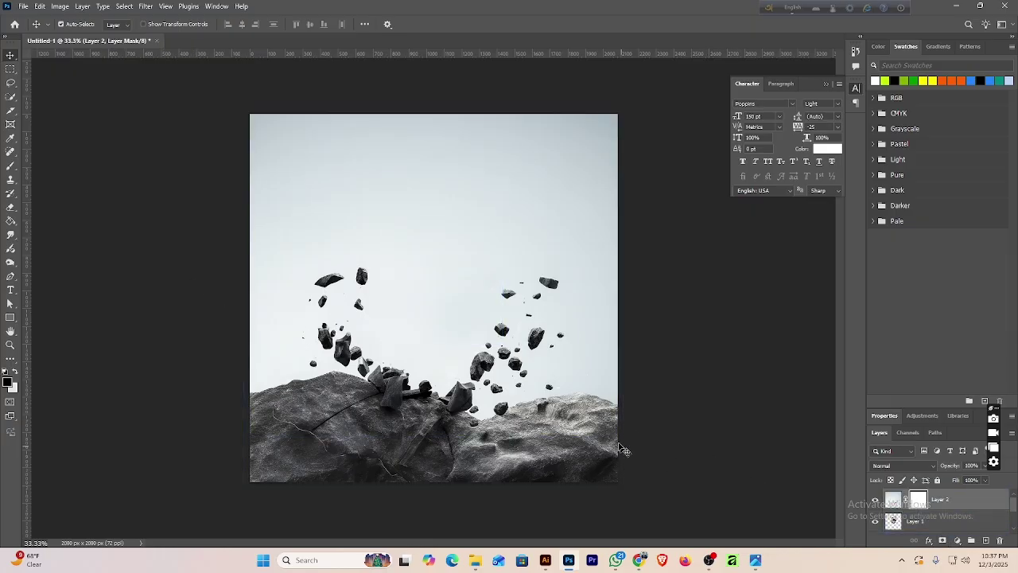
Paint black on the sky copy's mask over the earbuds with a large soft brush at 36% opacity.
left_click(9, 167)
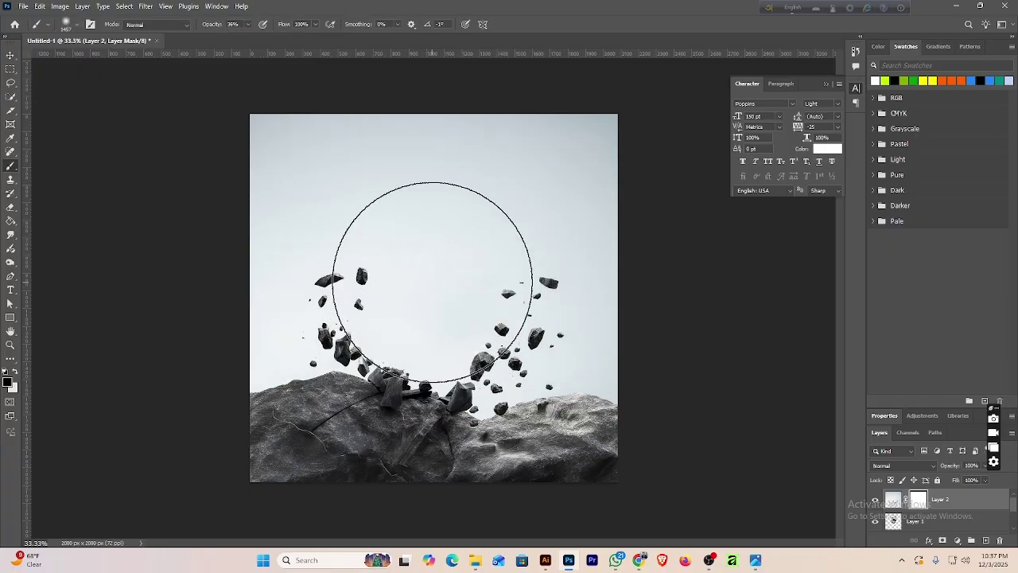
left_click(434, 250)
left_click(453, 251)
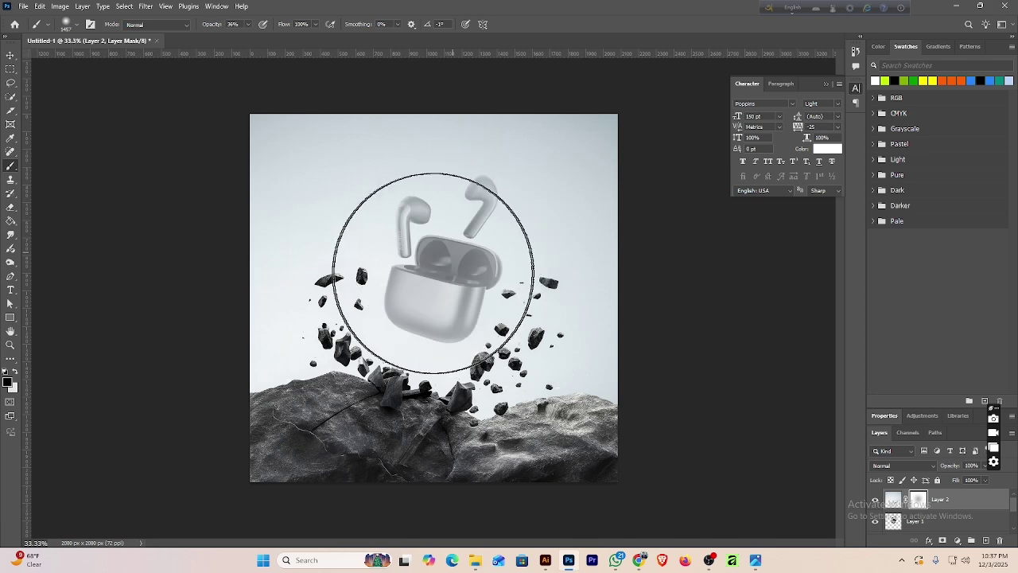
left_click(452, 250)
left_click(451, 249)
left_click(450, 247)
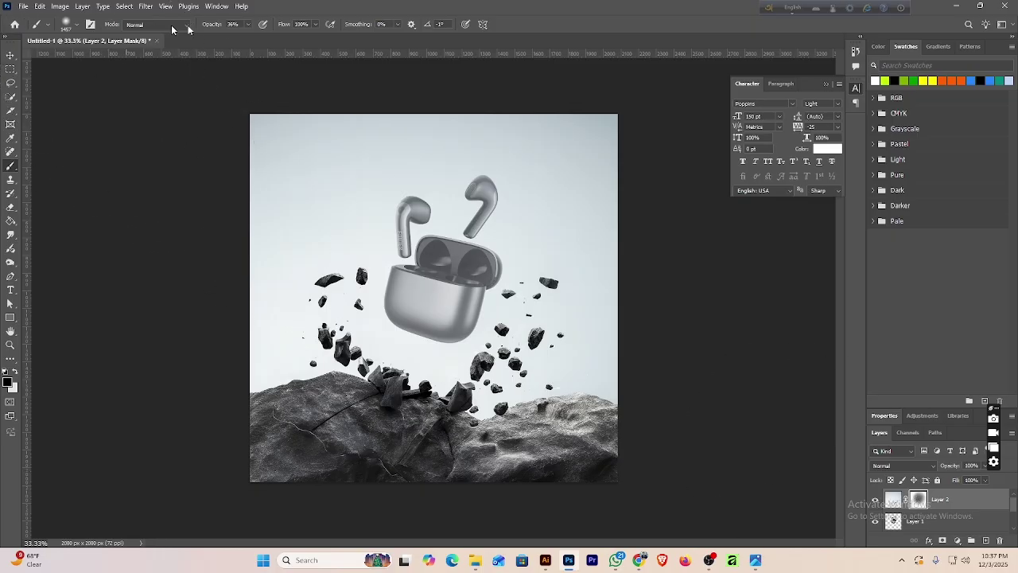
Set the brush opacity to 100% and paint the sky copy's mask over the earbuds to reveal them fully.
left_click_drag(244, 38, 286, 37)
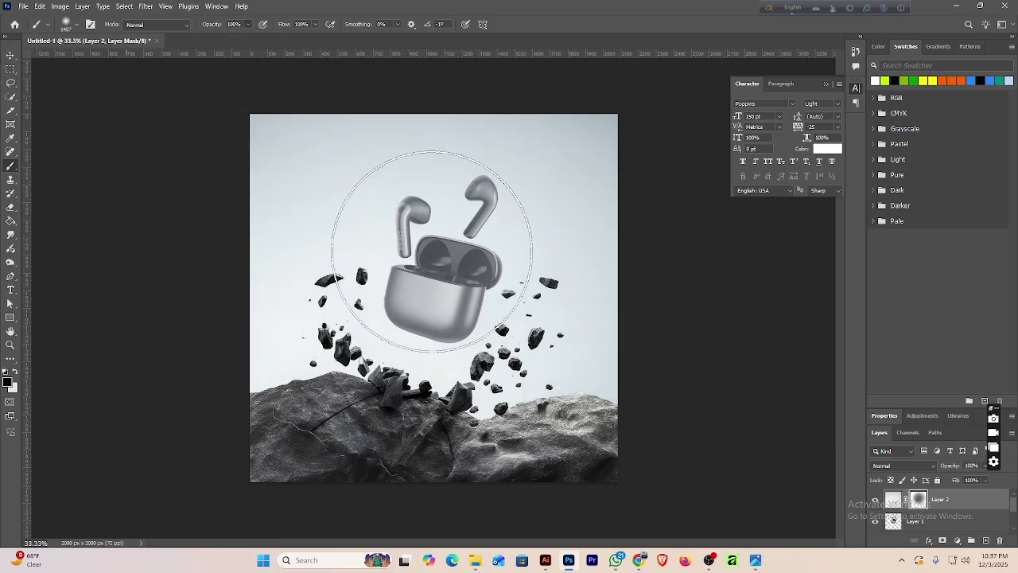
left_click(440, 234)
mouse_move(438, 232)
left_mouse_down()
mouse_move(438, 259)
mouse_move(422, 255)
left_mouse_up()
Move the earbuds about 357 px down onto the rocks and paint the sky copy's mask black over the case's lower part.
left_click(10, 56)
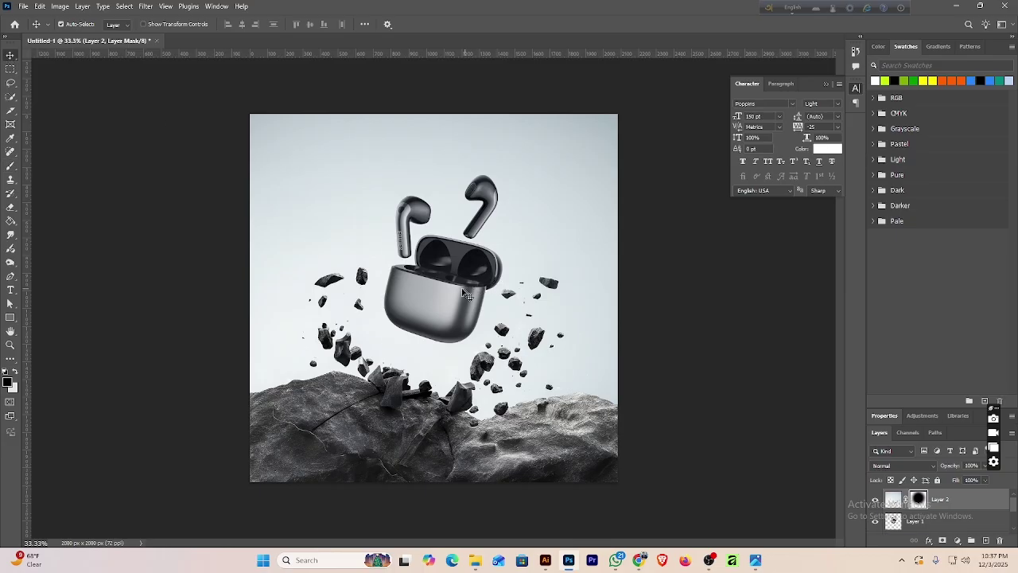
left_click_drag(457, 258, 464, 350)
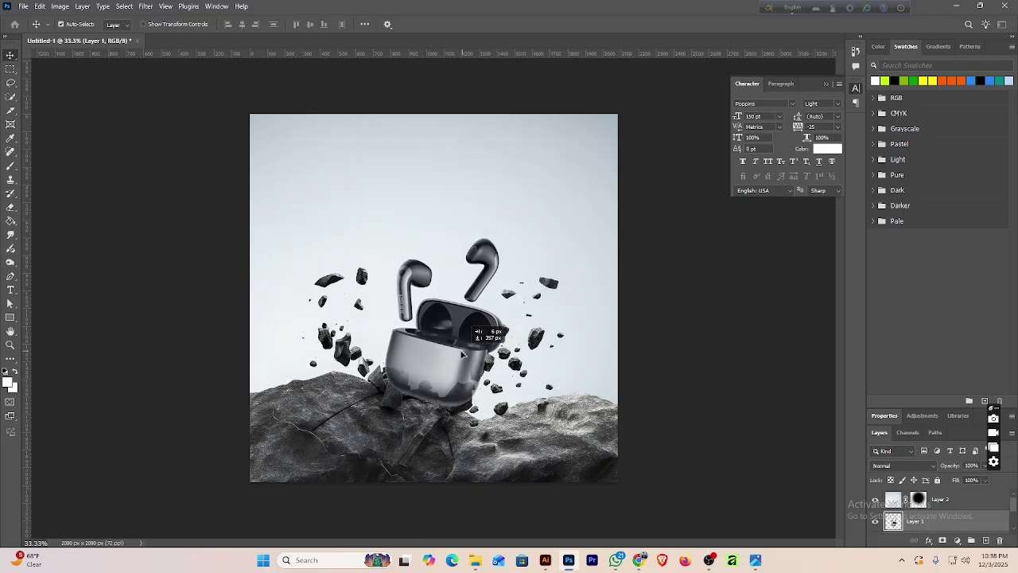
left_click(10, 165)
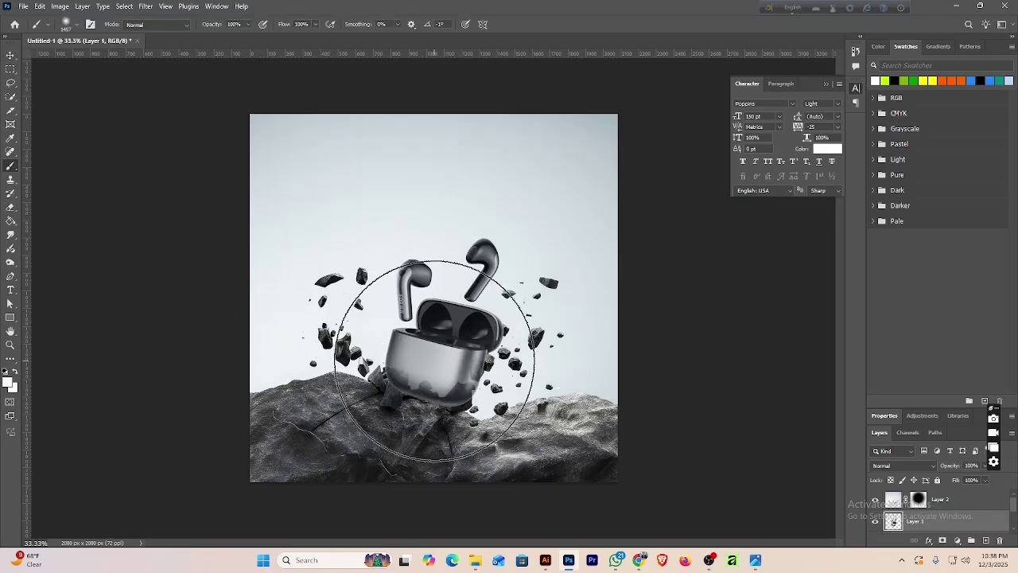
left_click(448, 358)
key("ctrl+z")
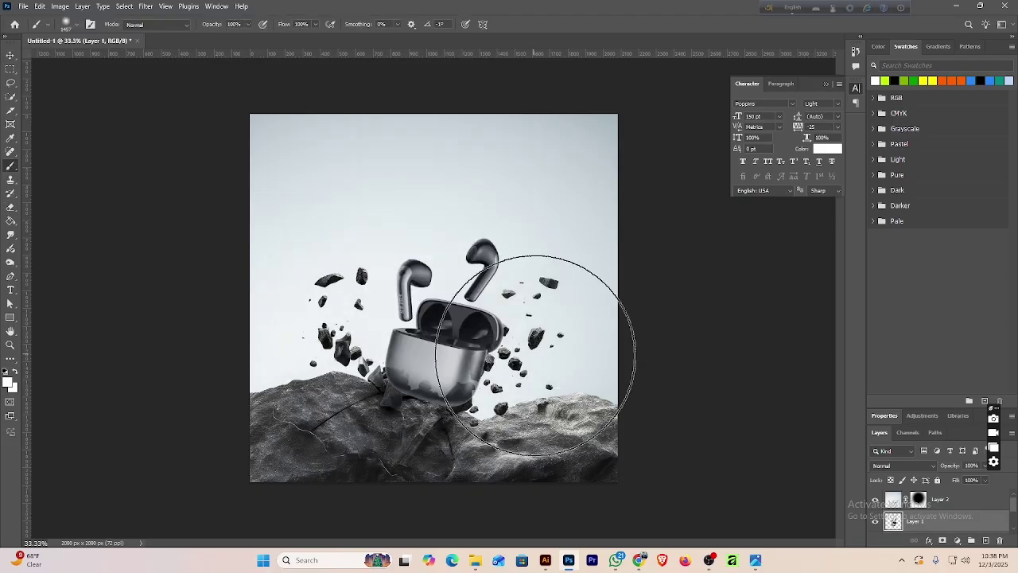
left_click(917, 501)
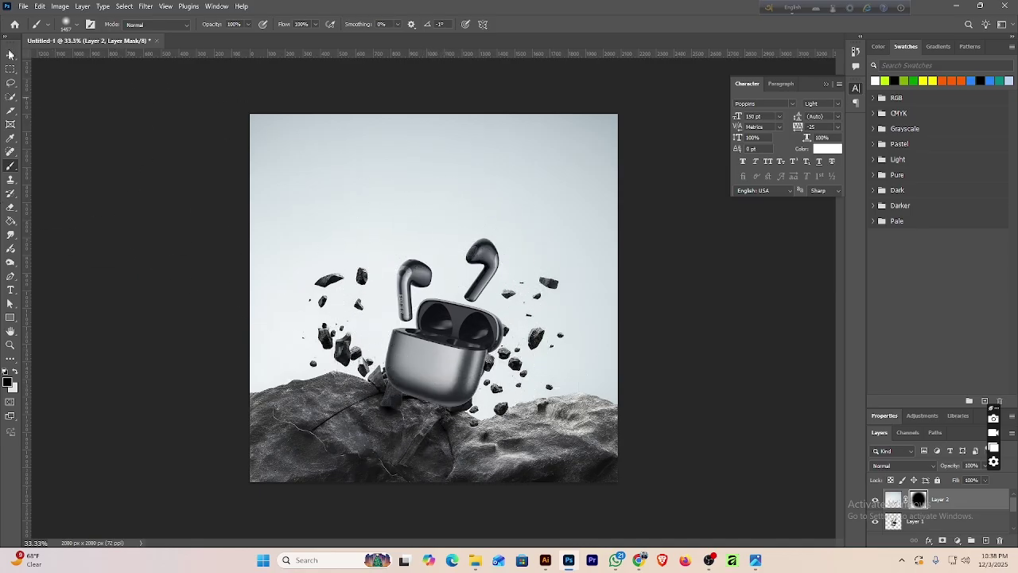
Try shifting the earbuds cutout slightly right and down over the rocks and restacking its layer.
left_click(10, 54)
left_click_drag(416, 368, 436, 377)
left_click_drag(921, 525, 941, 491)
left_click_drag(941, 497, 926, 518)
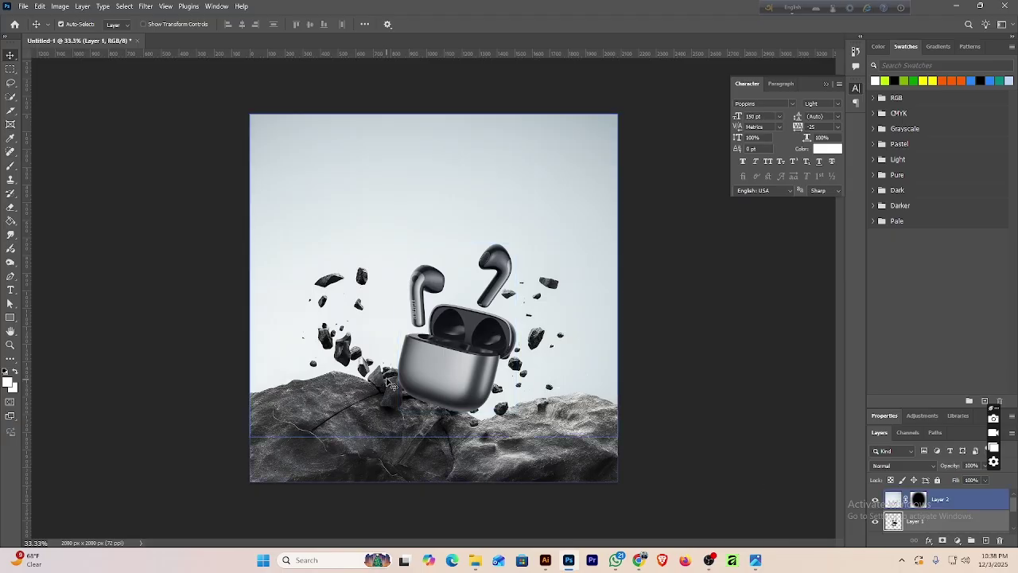
left_click_drag(449, 379, 471, 408)
scroll(915, 517, "down", 1)
left_click(912, 522)
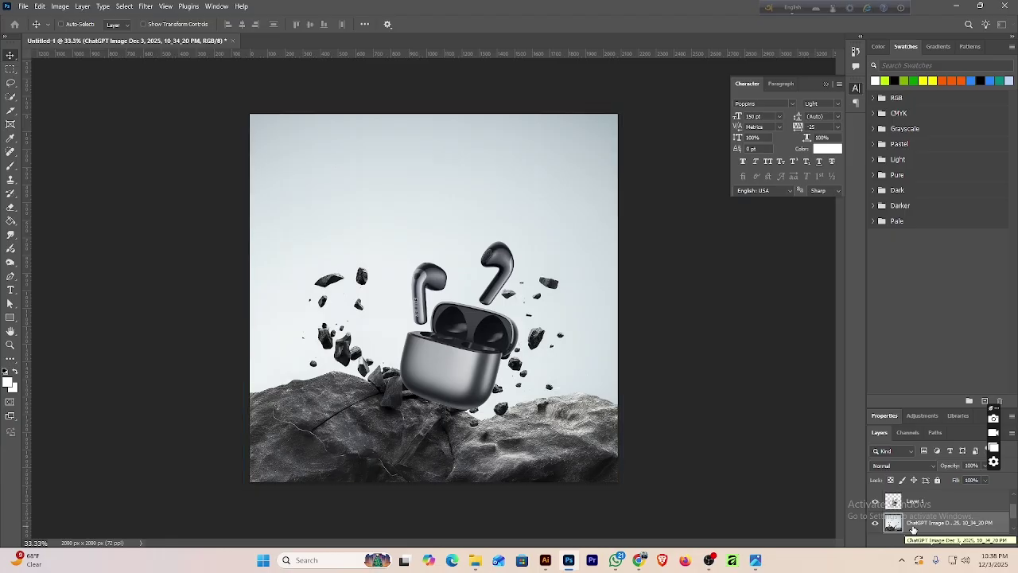
key("ctrl+z")
Make the ChatGPT rock image layer active and select its sky.
left_click(892, 502)
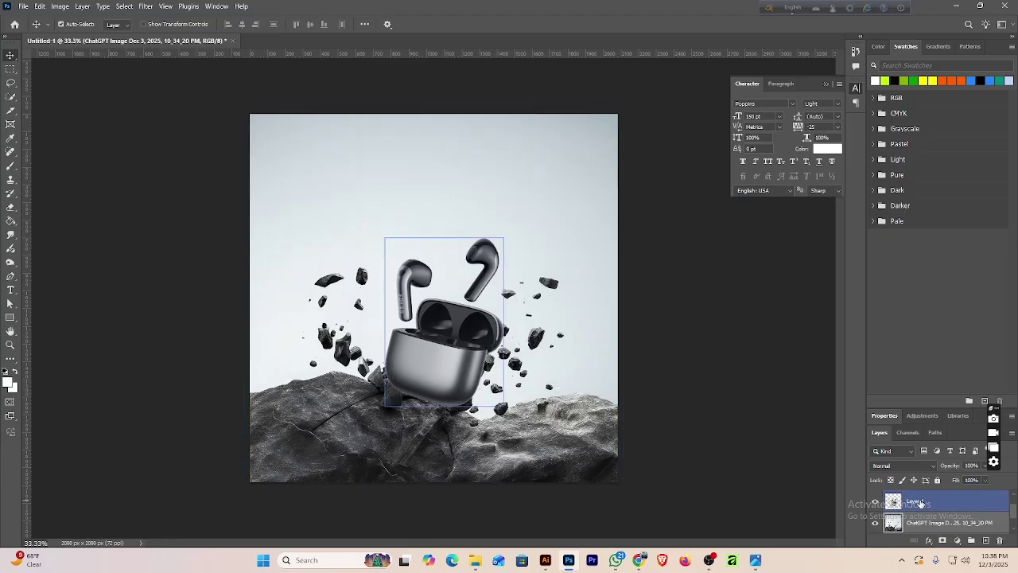
scroll(931, 510, "up", 1)
scroll(937, 507, "down", 1)
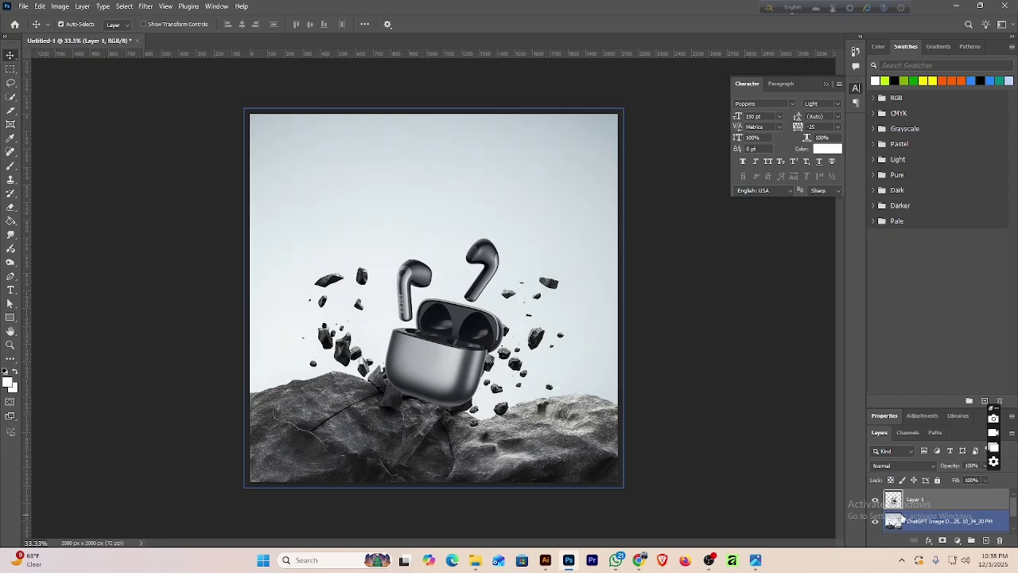
left_click(915, 522)
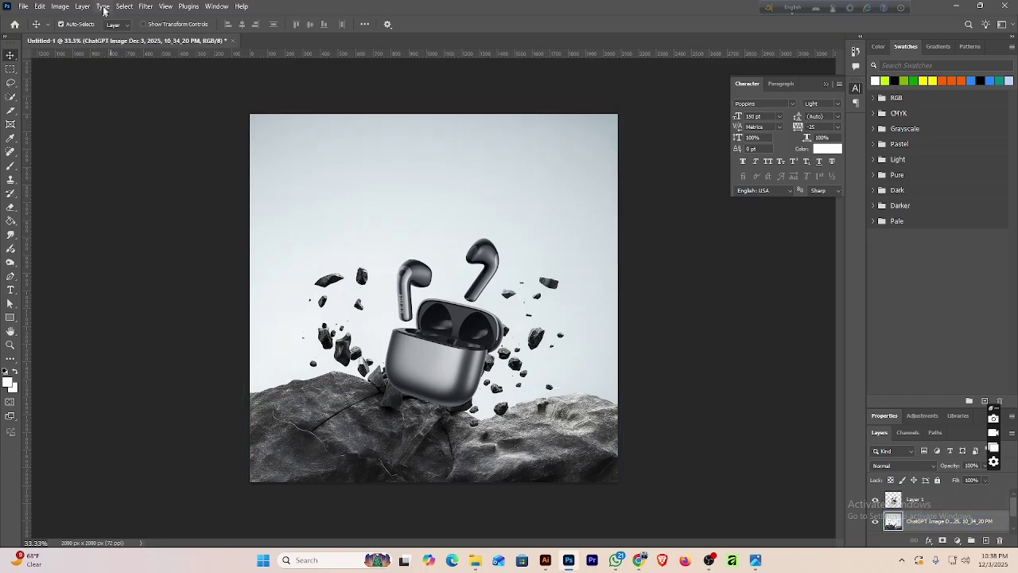
left_click(131, 8)
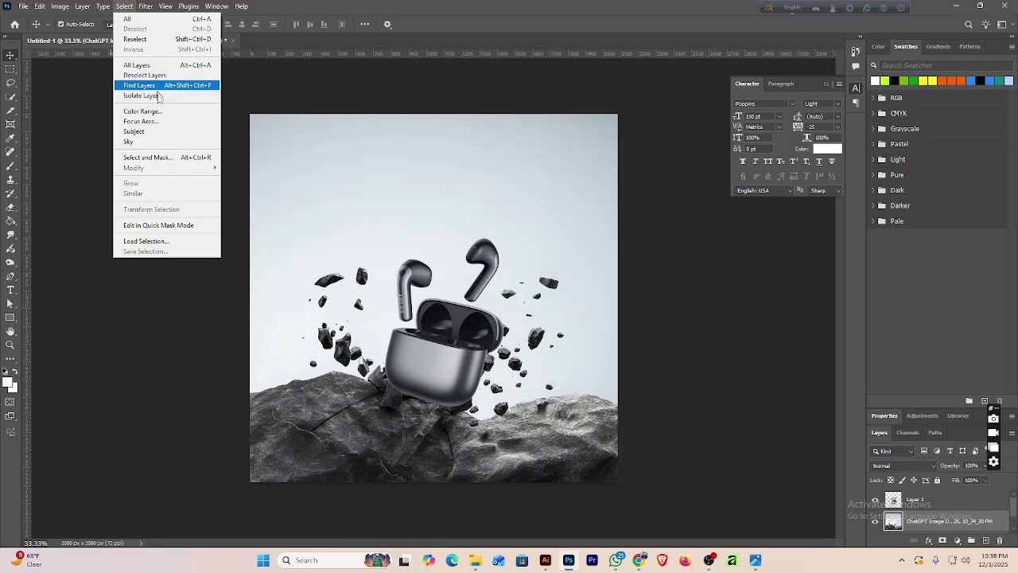
left_click(176, 142)
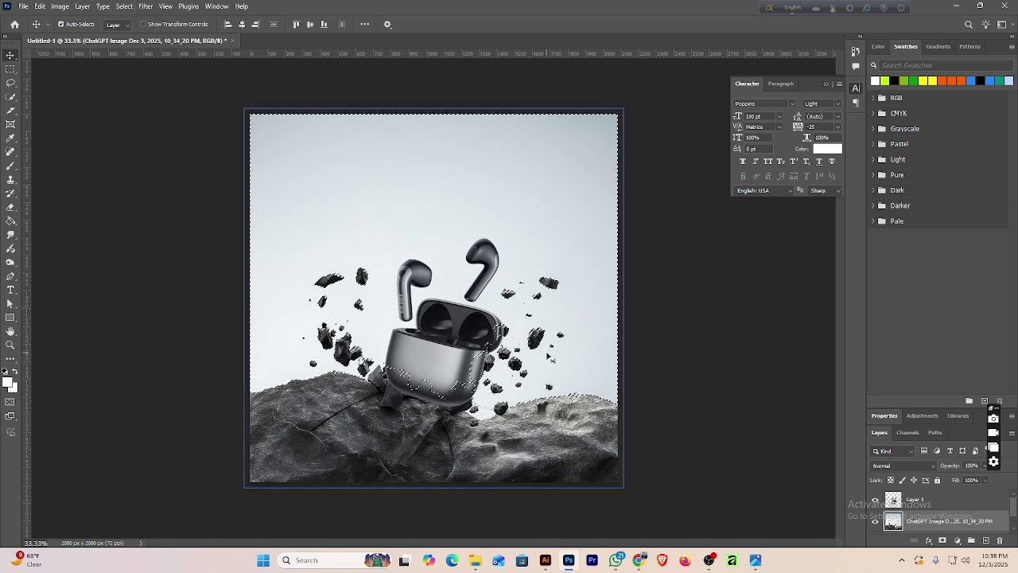
Hide the earbuds layer and cut the selected sky out of the ChatGPT rock image layer.
left_click(11, 97)
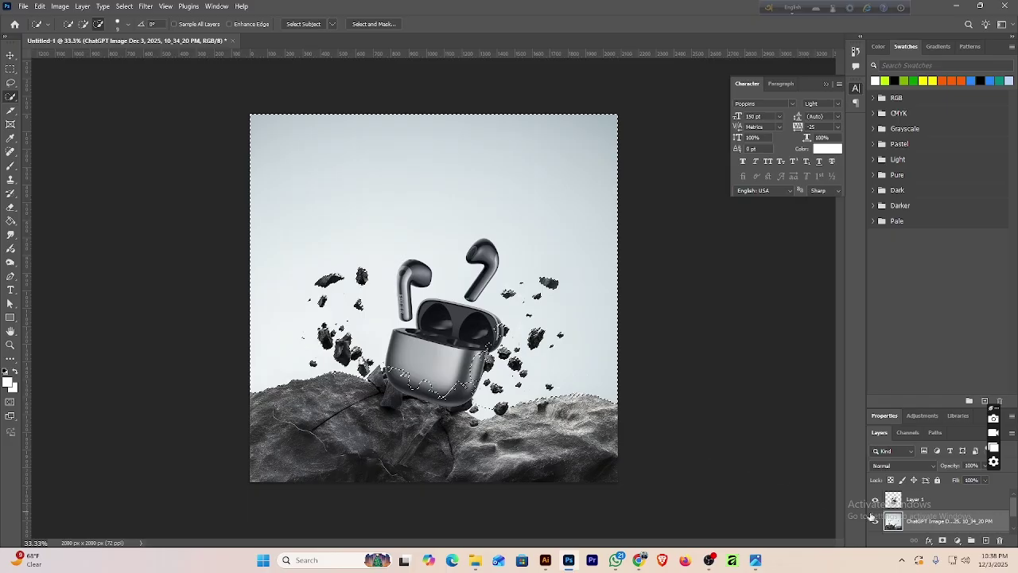
left_click(875, 500)
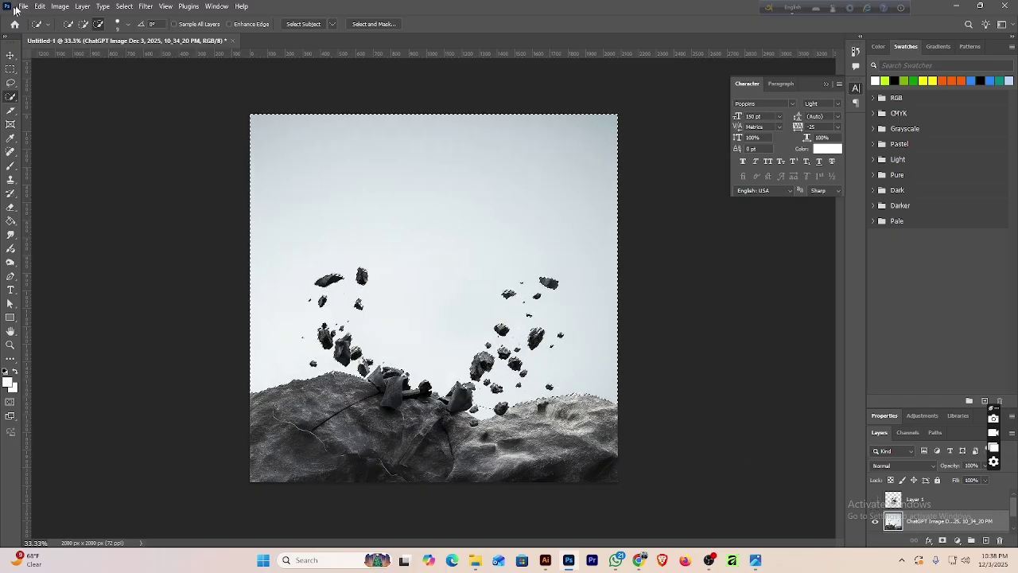
left_click(40, 7)
left_click(43, 69)
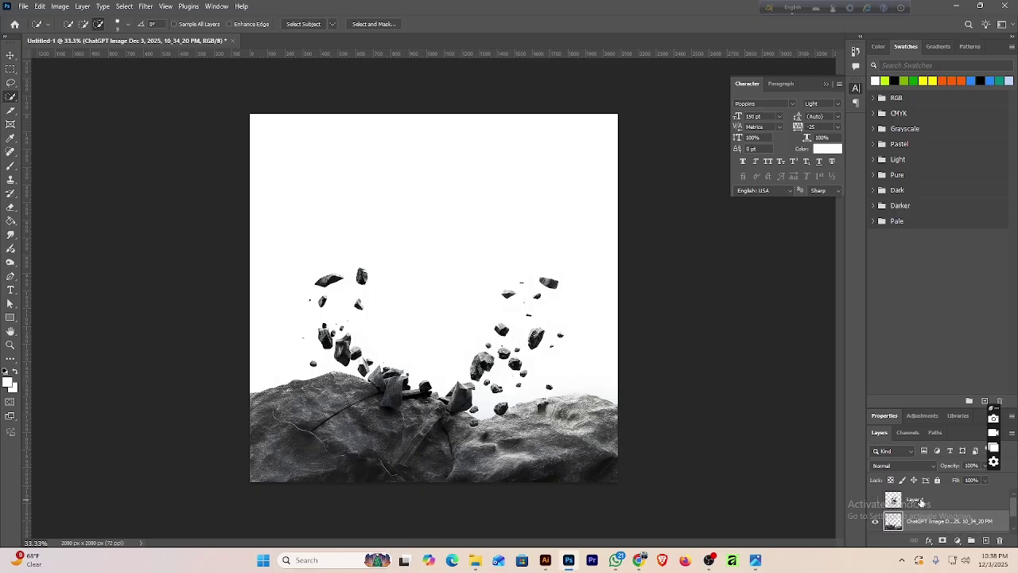
Add a layer, move it directly above the Background layer and fill it with white behind the rocks and earbuds.
key("ctrl+v")
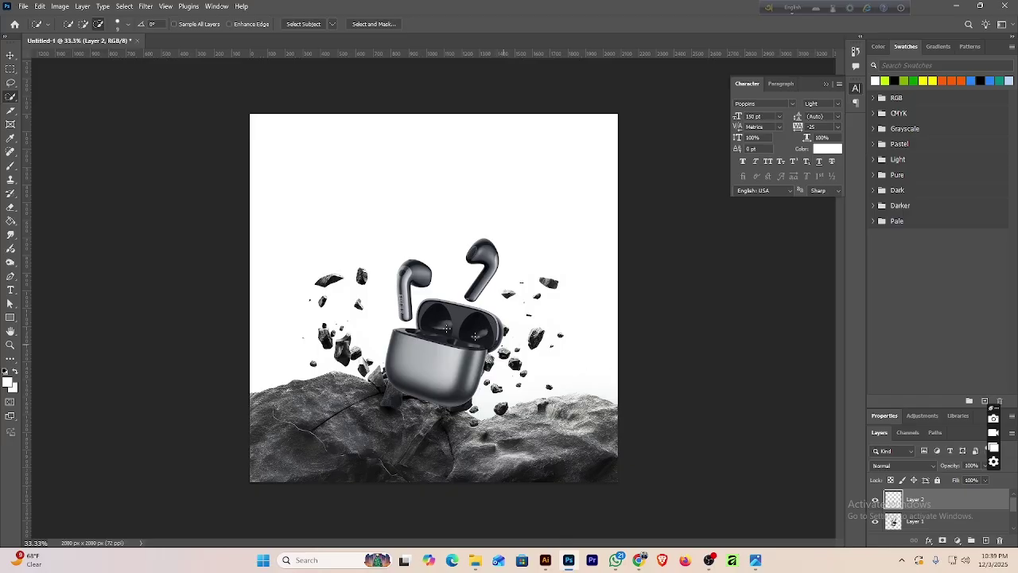
left_click(10, 222)
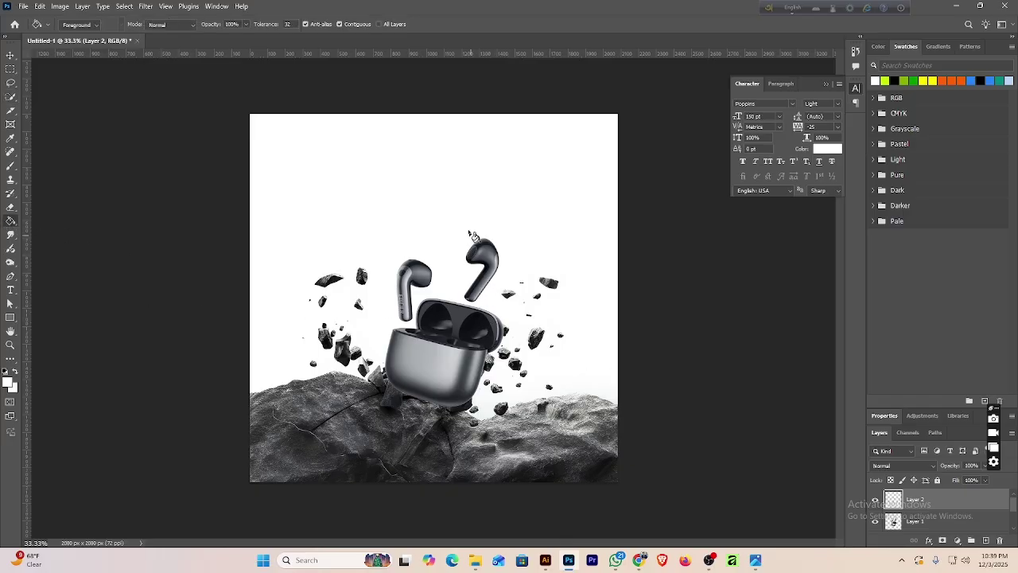
left_click(467, 231)
key("ctrl+z")
mouse_move(918, 505)
left_mouse_down()
mouse_move(921, 550)
mouse_move(926, 518)
left_mouse_up()
left_click(536, 263)
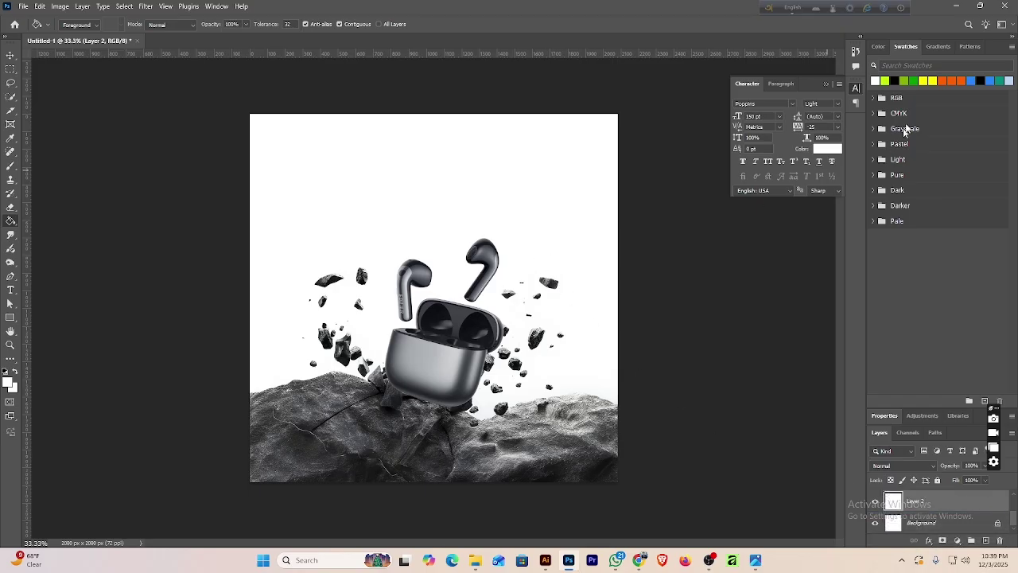
Fill the backdrop layer with a light blue swatch and refill it with the paler blue e3eefb.
left_click(1011, 80)
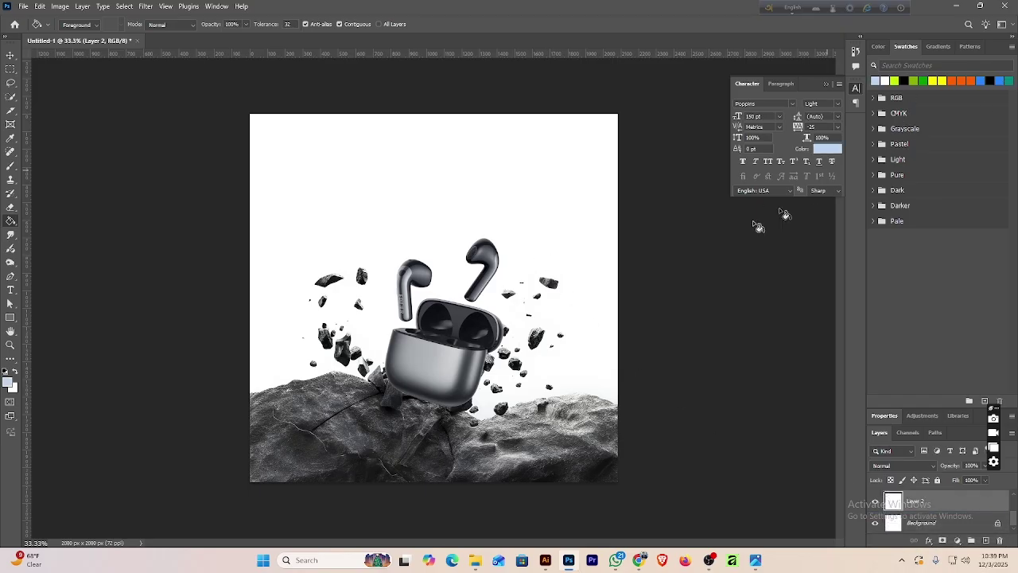
left_click(535, 243)
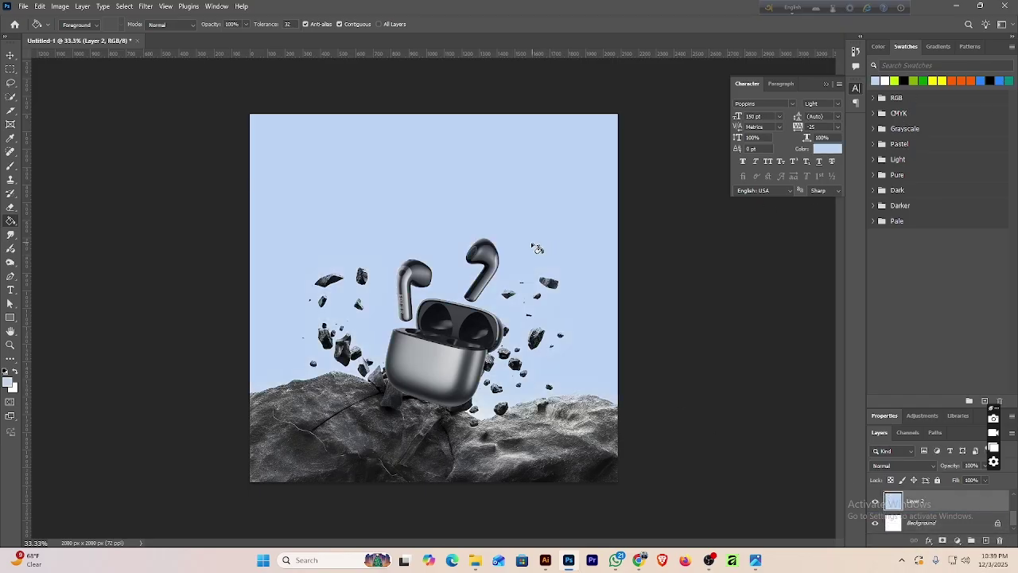
left_click(8, 383)
left_click_drag(671, 273, 667, 271)
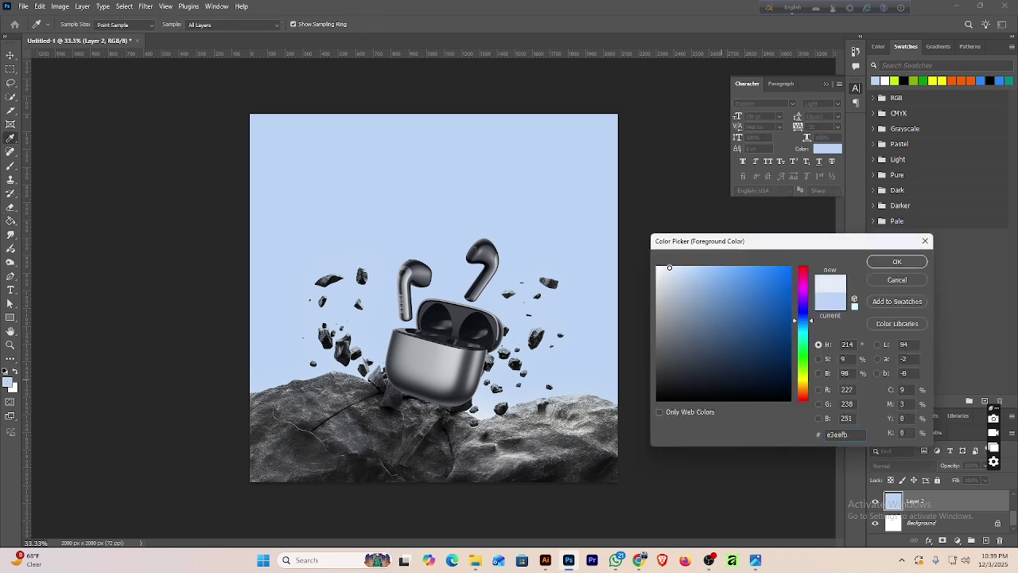
left_click(896, 262)
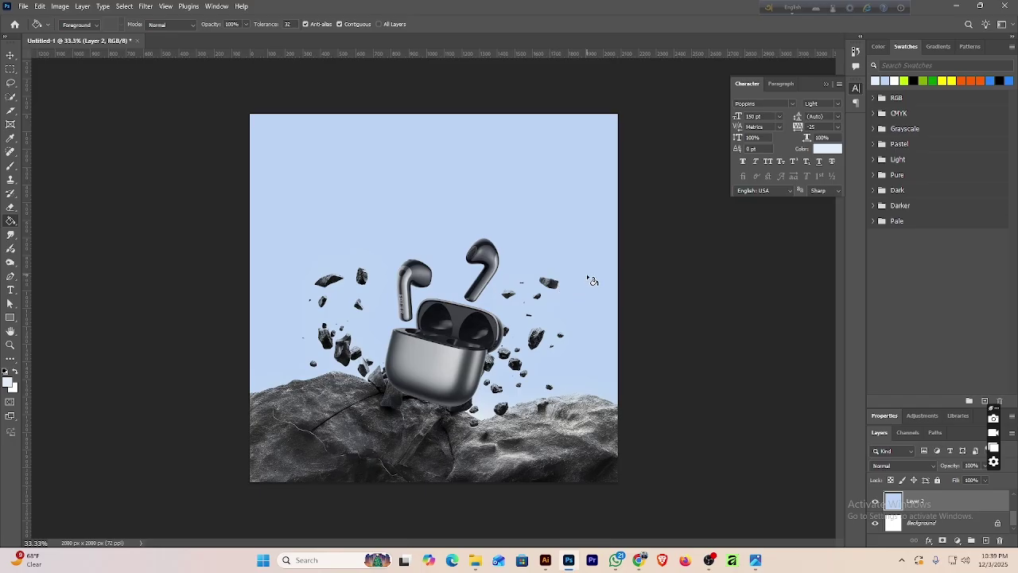
left_click(584, 281)
Restack the earbuds layer below the ChatGPT rock image layer and shift the earbuds slightly up and left.
left_click(10, 55)
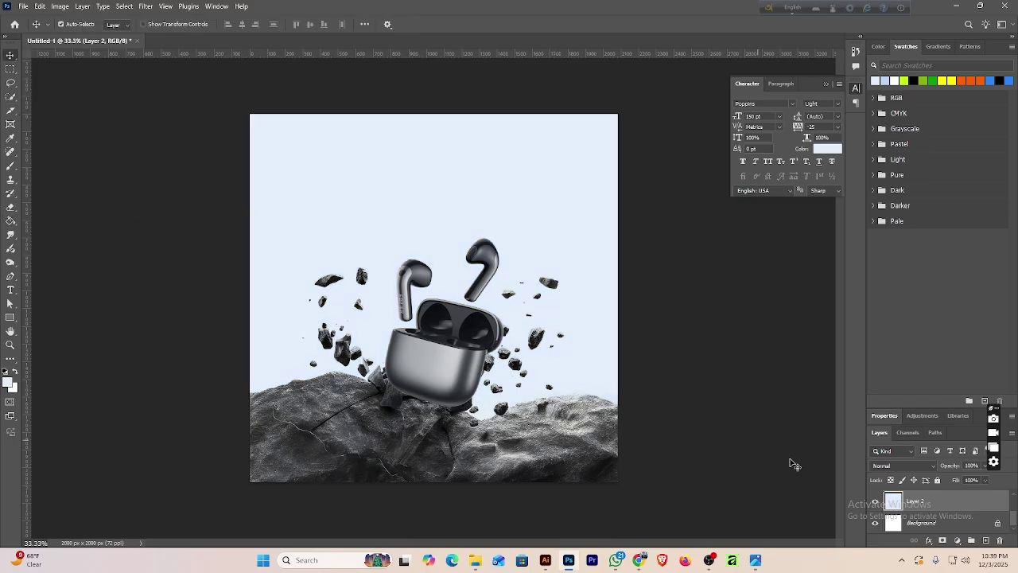
scroll(925, 511, "up", 2)
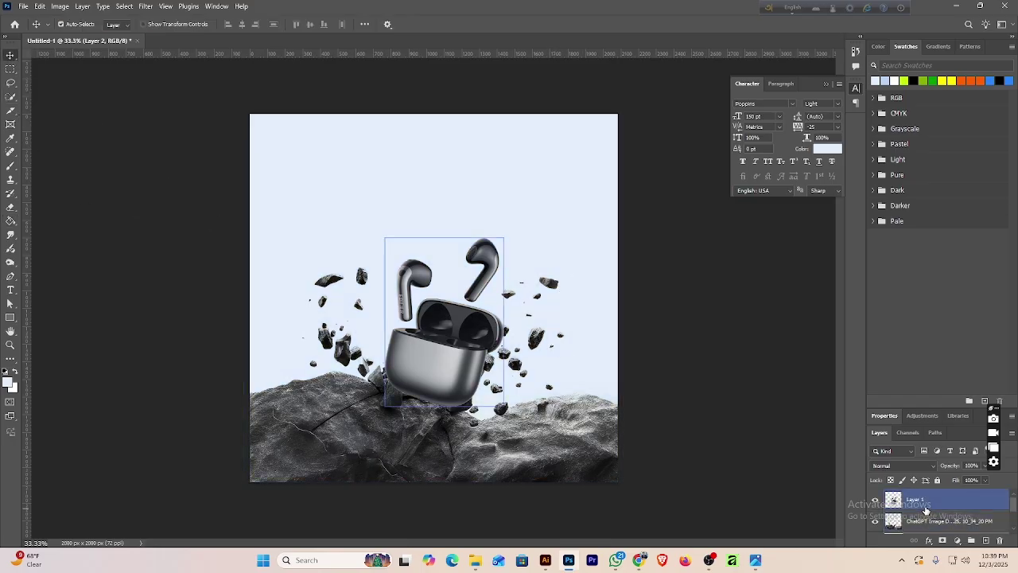
left_click_drag(926, 511, 925, 528)
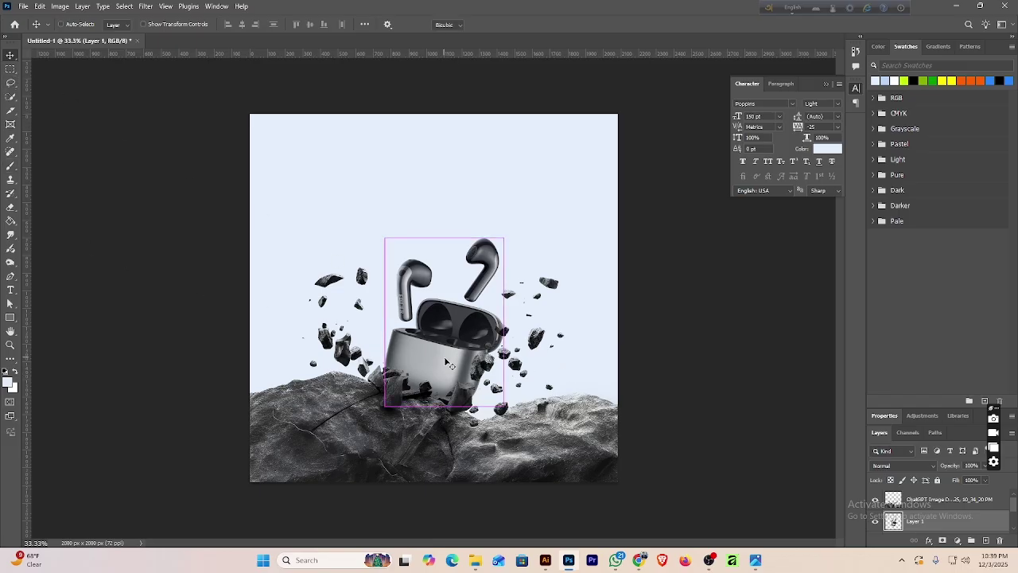
mouse_move(447, 362)
left_mouse_down()
mouse_move(494, 367)
mouse_move(474, 376)
mouse_move(468, 359)
mouse_move(426, 354)
mouse_move(444, 365)
left_mouse_up()
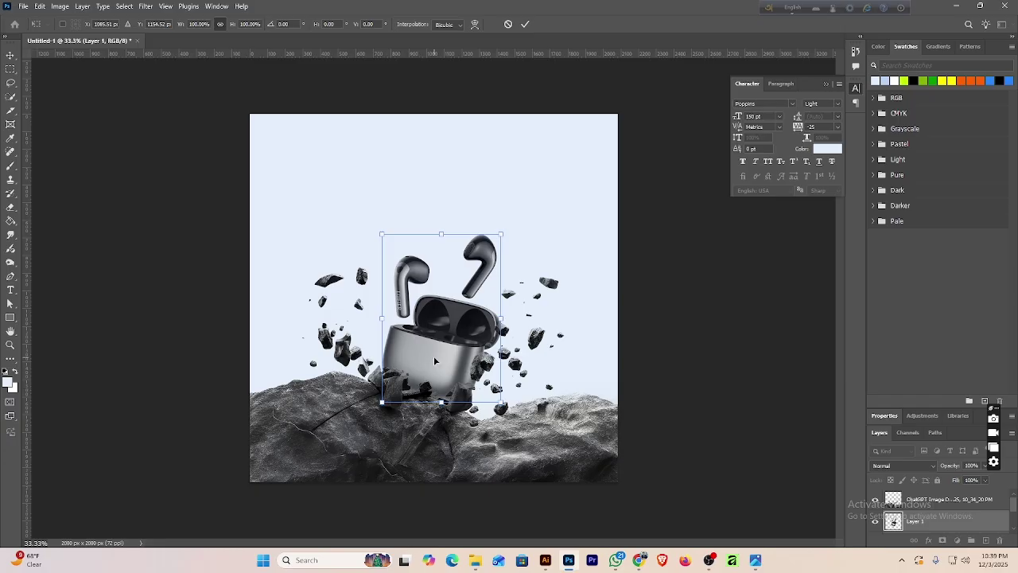
left_click(528, 25)
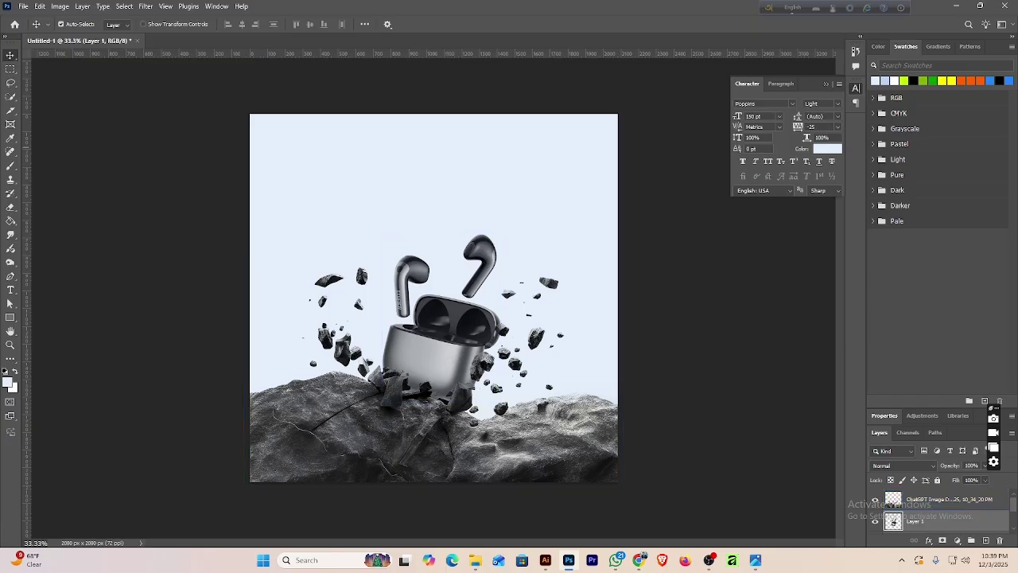
Review the reference poster Enjoy Weekend T2.jpg in the image viewer and return to the Photoshop document.
left_click_drag(1017, 30, 475, 122)
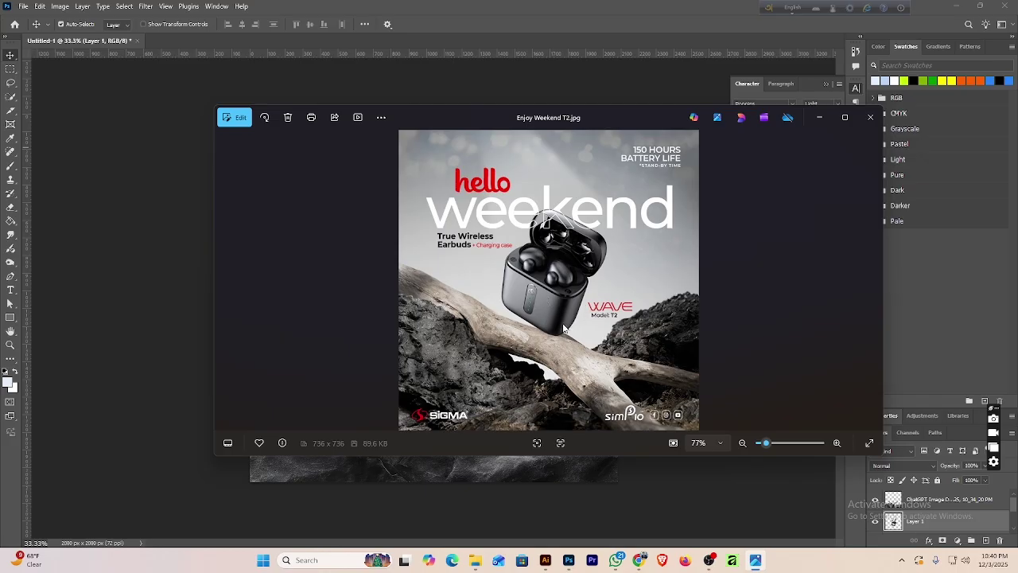
left_click(819, 117)
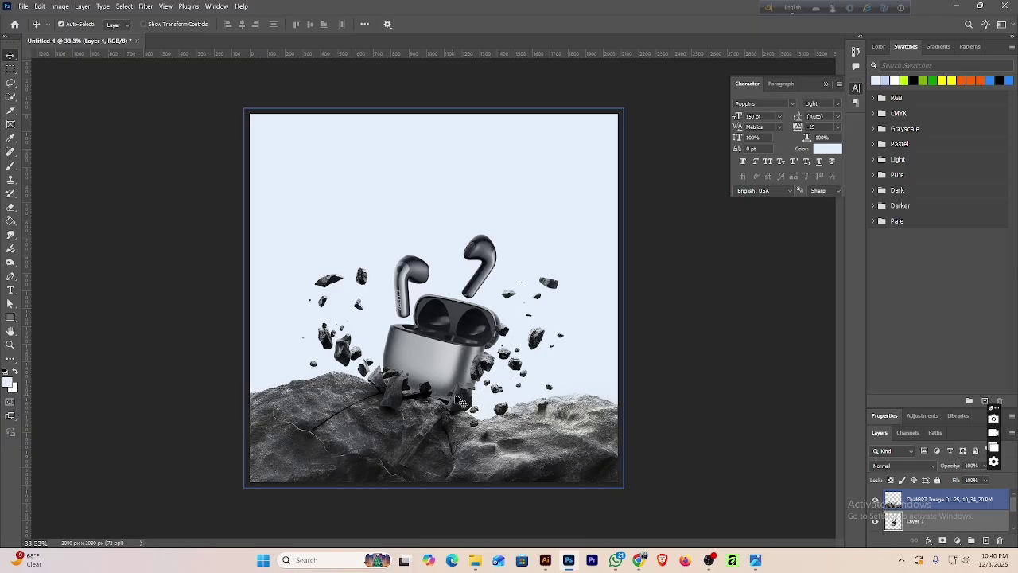
left_click(630, 380)
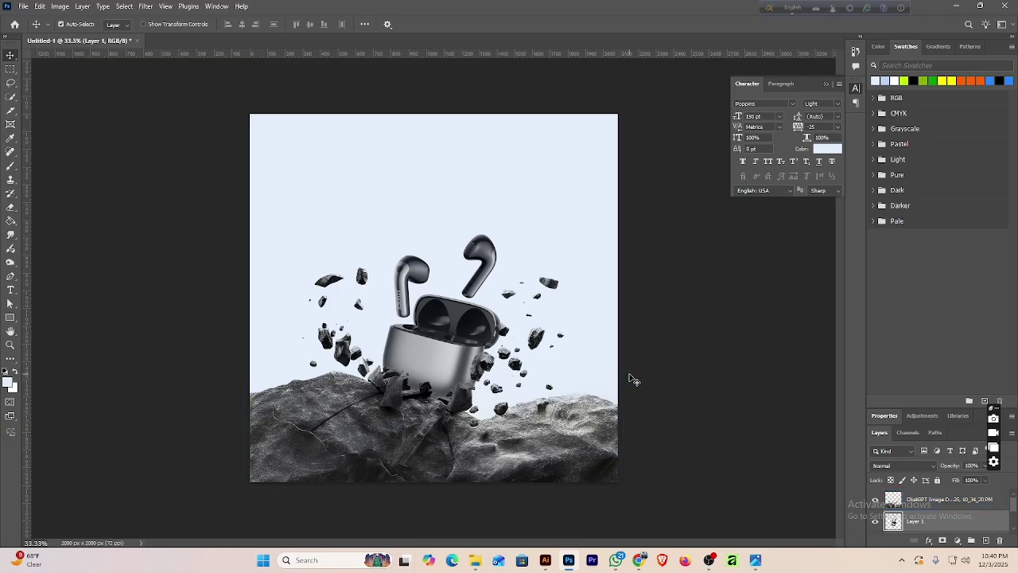
Choose the Burn tool with the earbuds layer active.
key("ctrl+plus")
key("ctrl+plus")
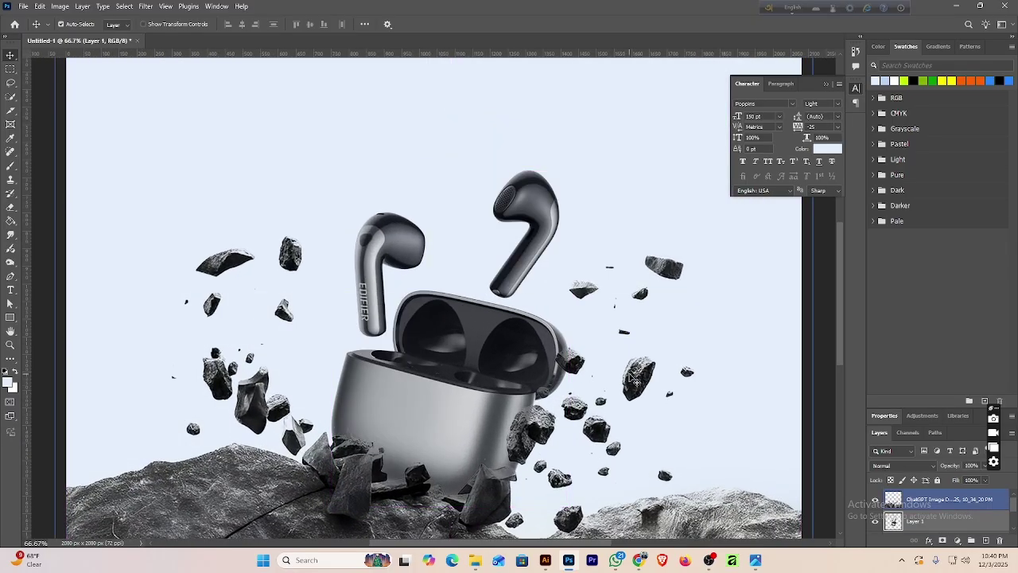
scroll(630, 380, "down", 3)
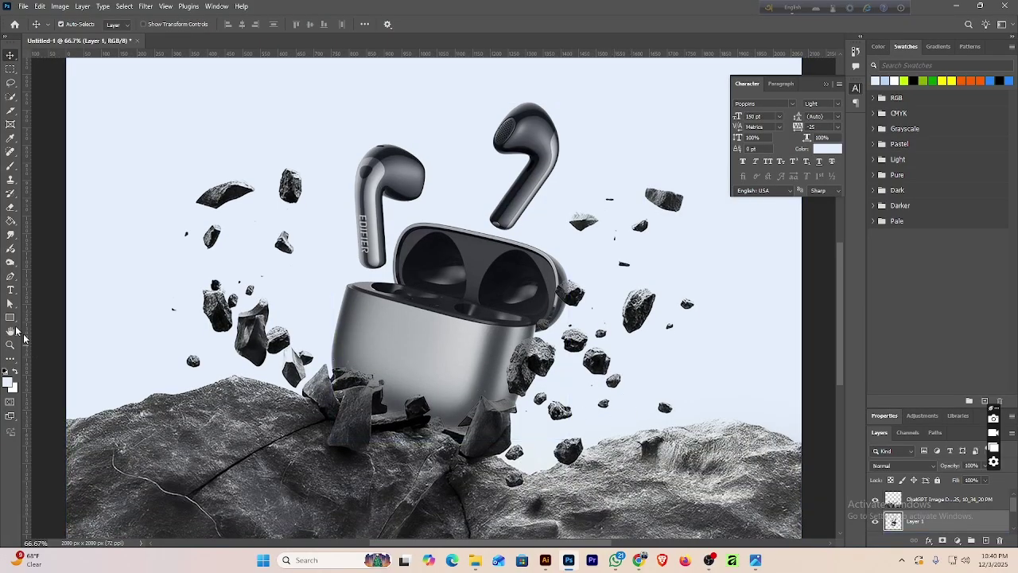
left_click(47, 267)
left_click(11, 237)
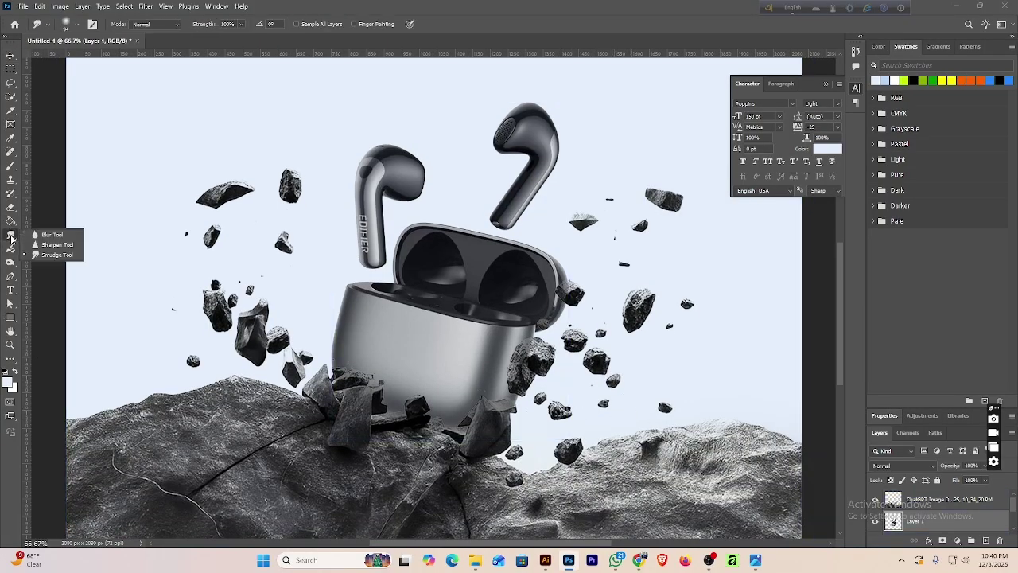
left_click(14, 264)
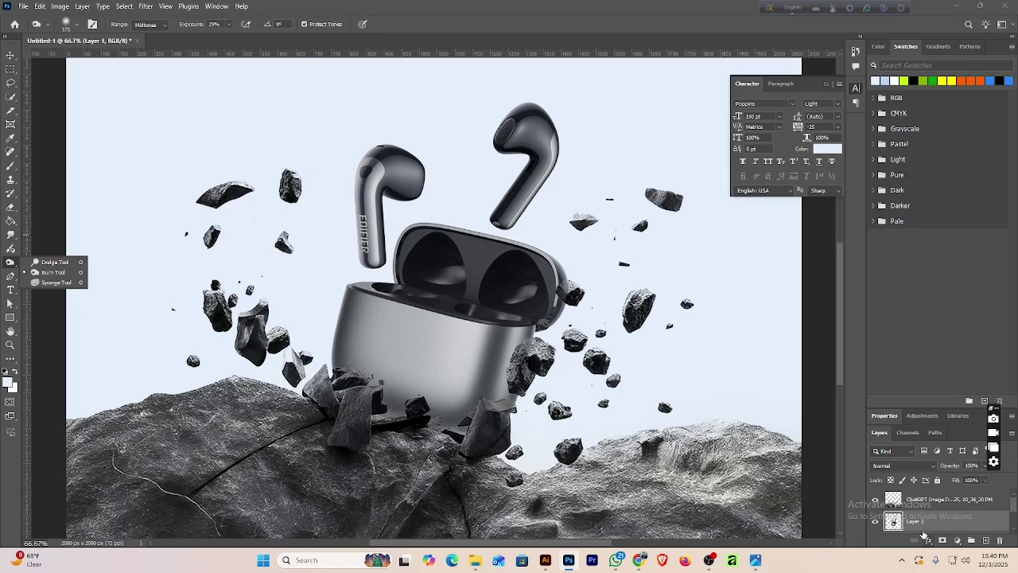
scroll(925, 525, "down", 1)
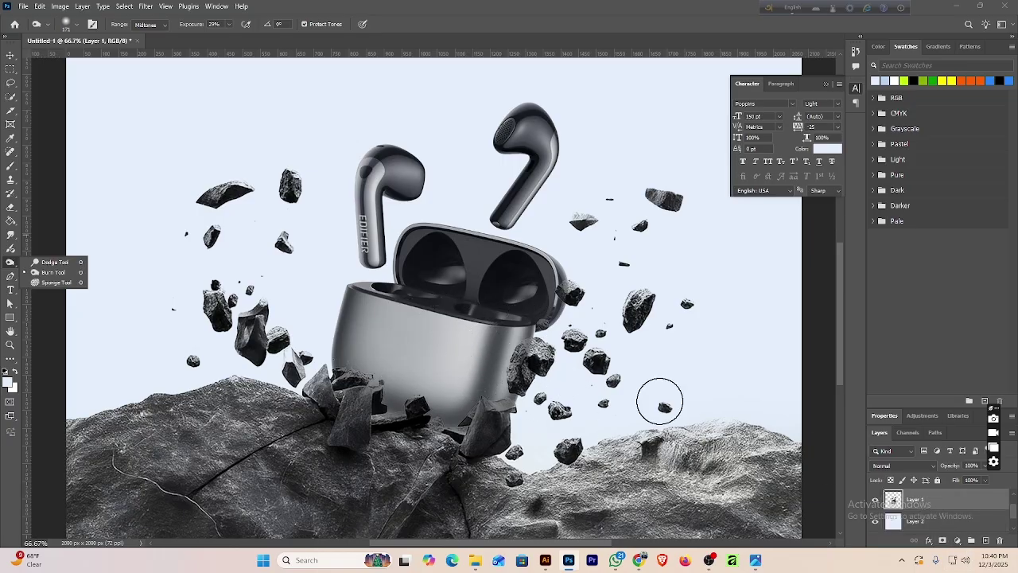
left_click(971, 541)
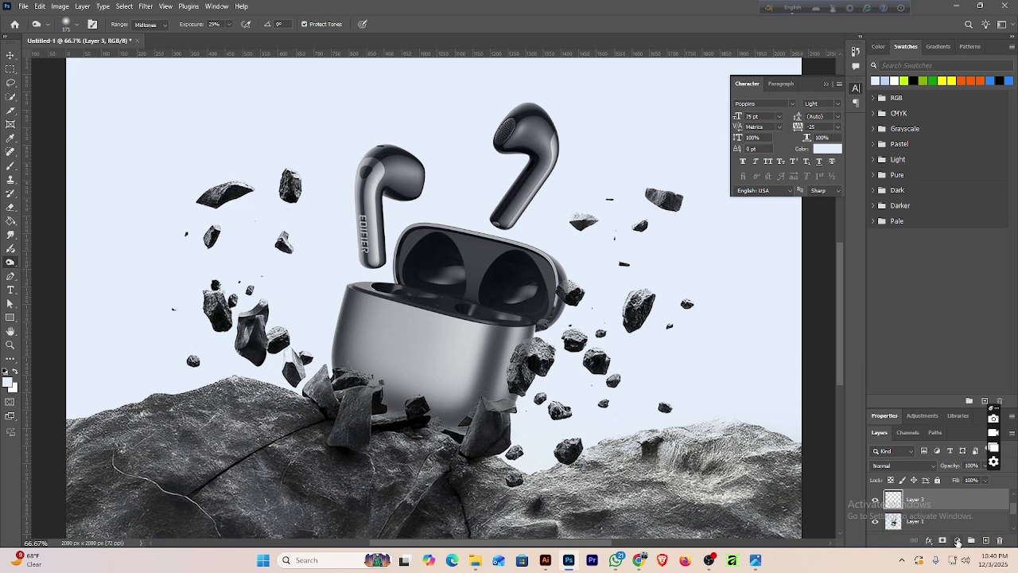
left_click(959, 543)
left_click(900, 506)
key("Delete")
Clip an Exposure adjustment to the earbuds layer with Exposure -1.78 and Gamma Correction 0.93.
left_click(959, 541)
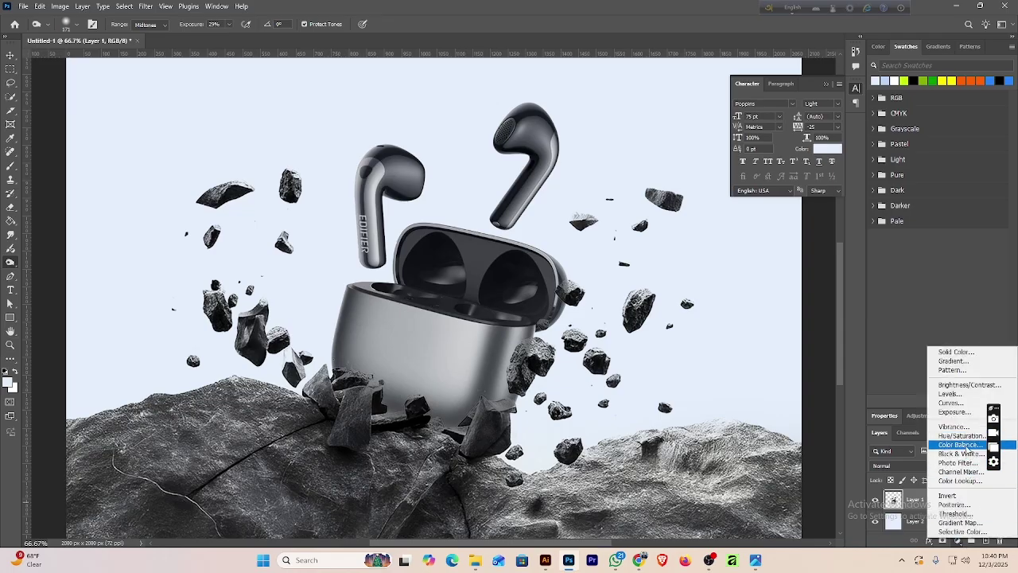
left_click(964, 412)
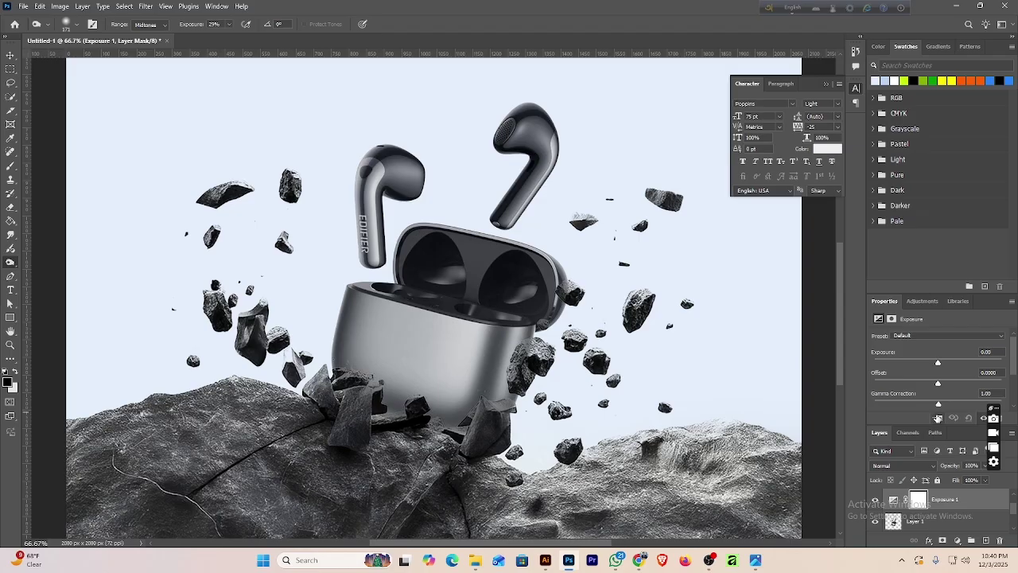
left_click(938, 419)
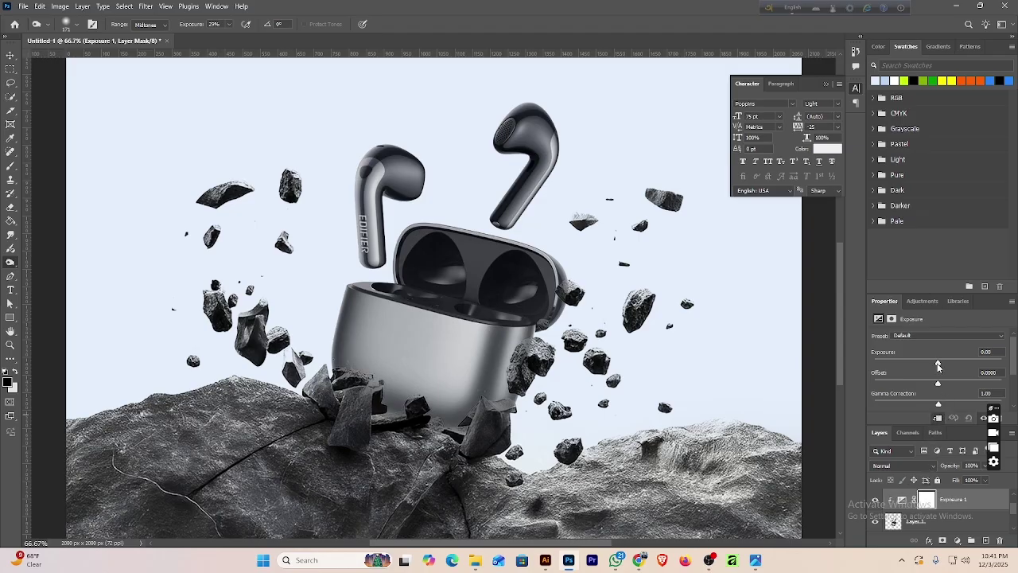
left_click_drag(955, 367, 942, 403)
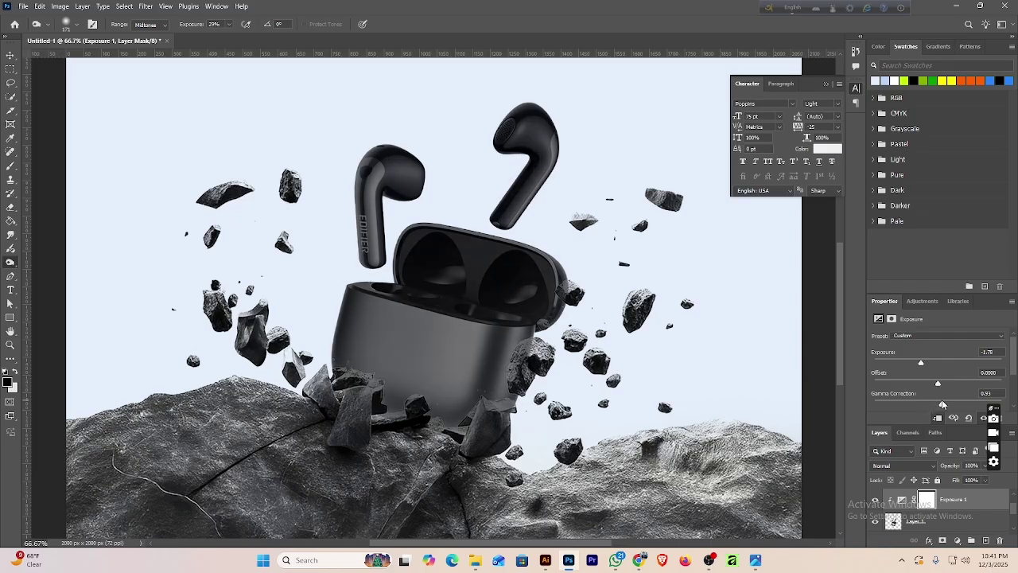
Invert the Exposure adjustment's layer mask to black and set the foreground color to white.
left_click(926, 501)
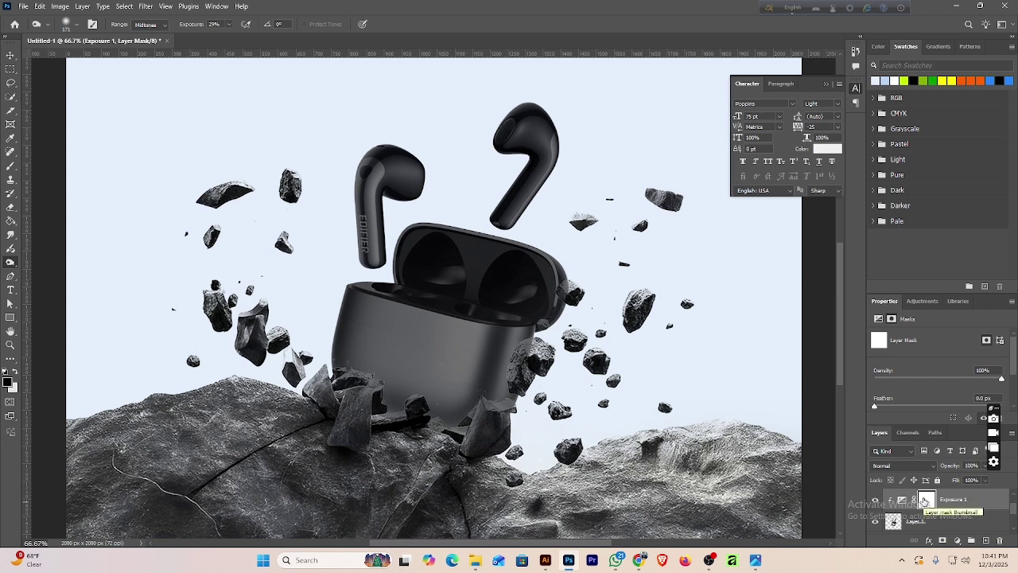
key("ctrl+i")
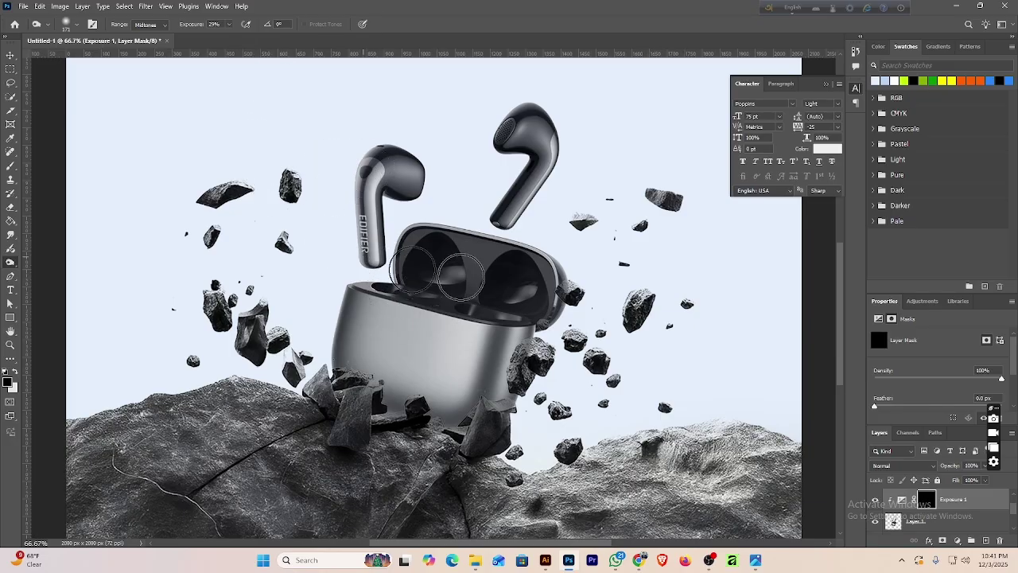
left_click(10, 381)
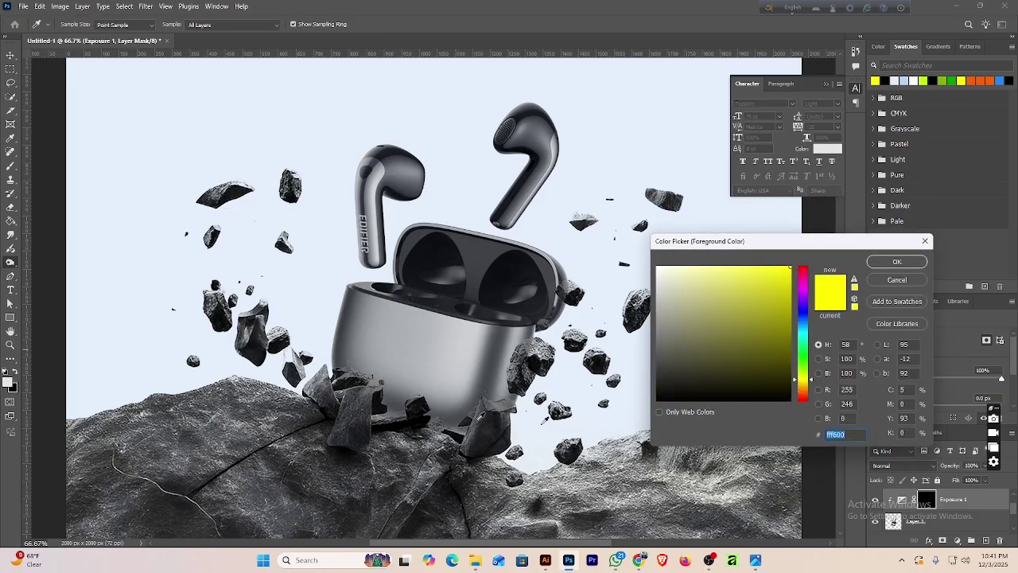
left_click(656, 271)
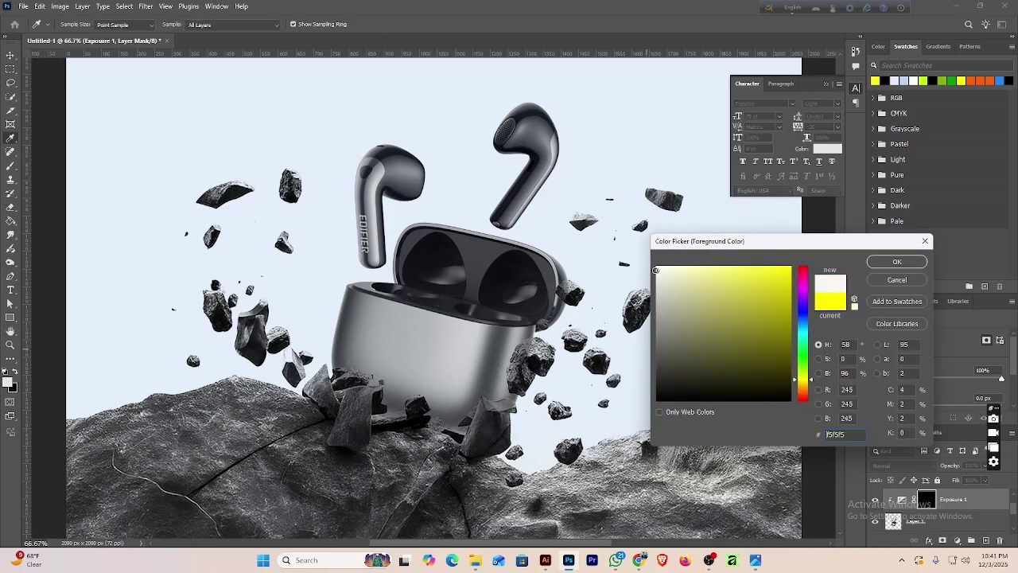
left_click(914, 265)
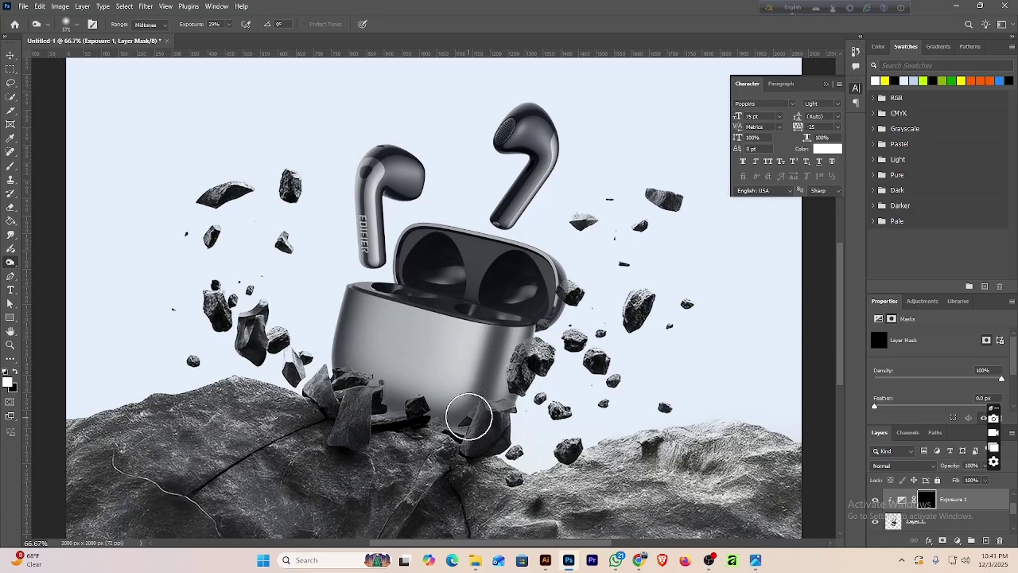
left_click(15, 370)
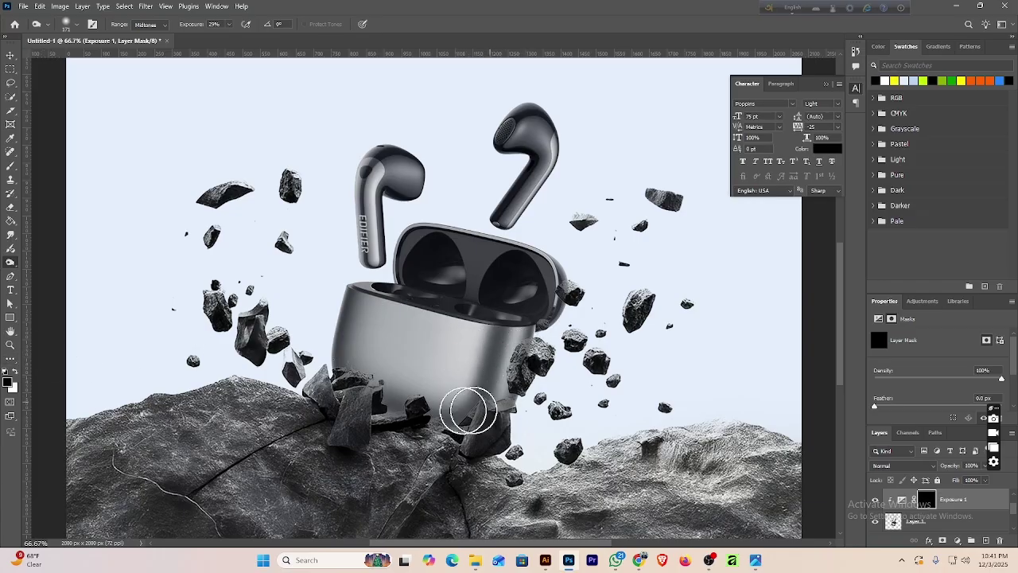
left_click(15, 371)
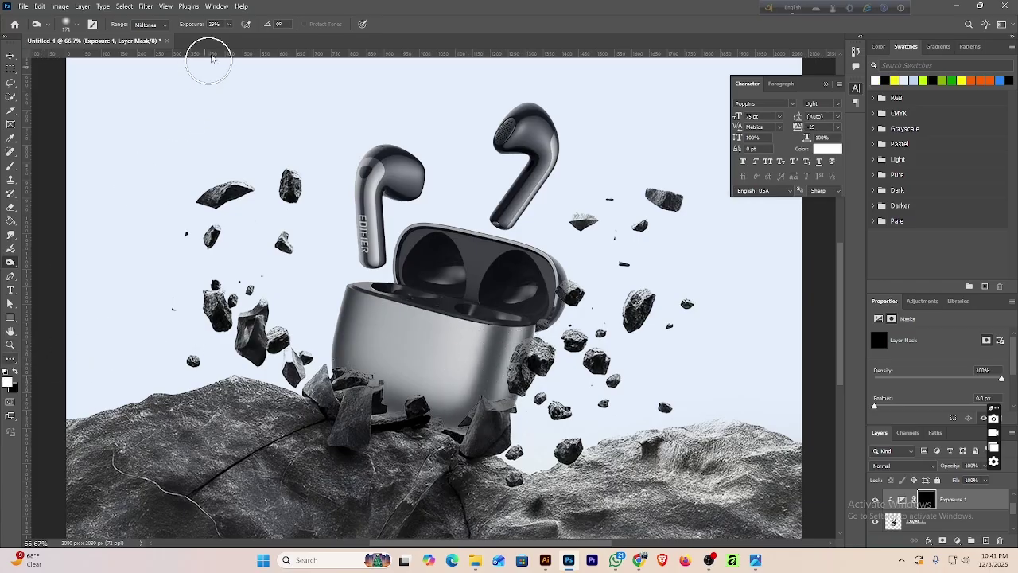
Paint shading onto the Exposure 1 mask around the case's rock-covered lower area using a soft 275 px brush at 18% opacity.
left_click(229, 24)
left_click(511, 358)
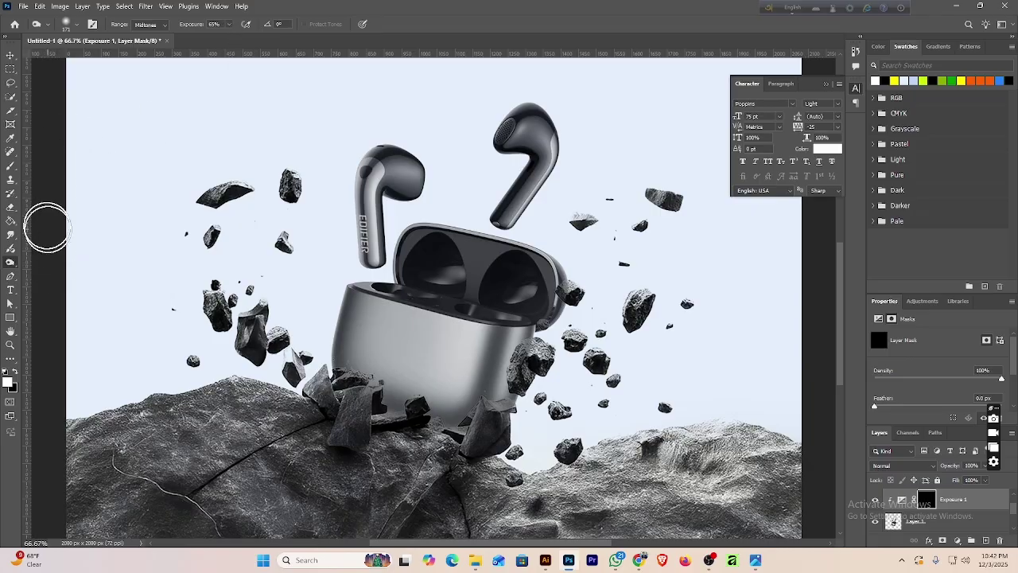
left_click(10, 167)
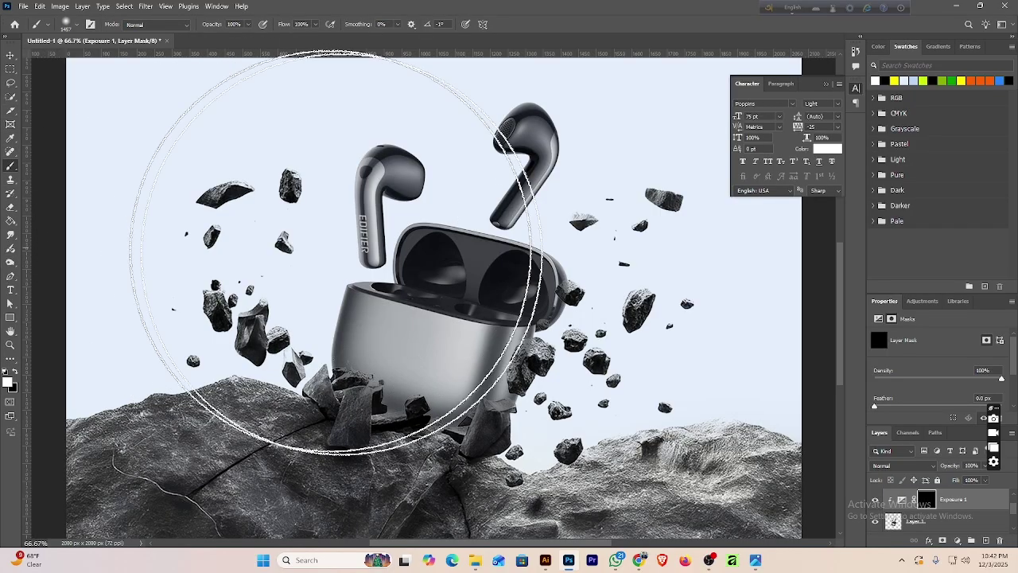
right_click(578, 347)
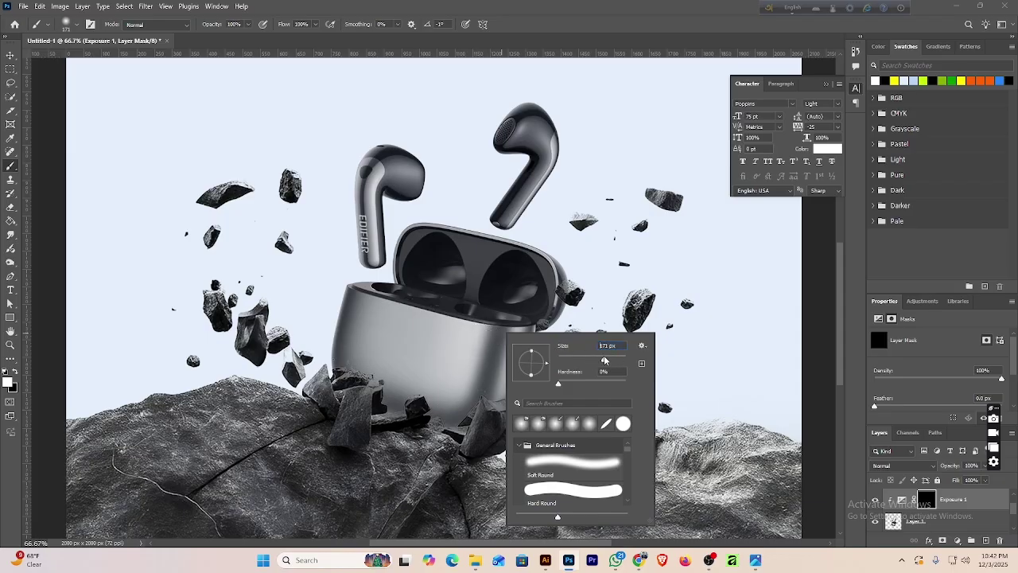
left_click_drag(608, 362, 607, 359)
left_click(246, 26)
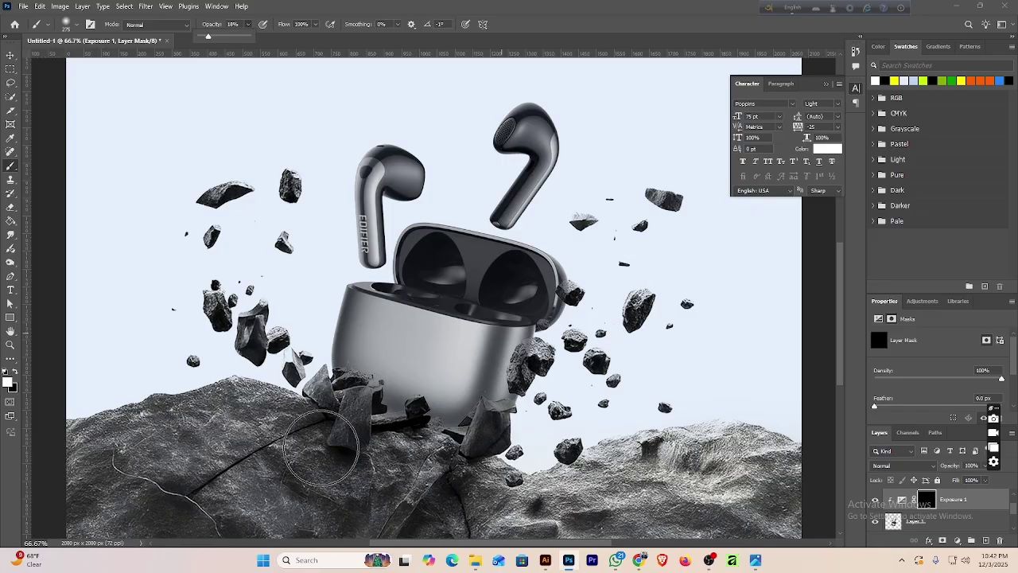
mouse_move(538, 340)
left_mouse_down()
mouse_move(506, 408)
mouse_move(521, 354)
mouse_move(504, 409)
mouse_move(520, 355)
mouse_move(499, 403)
mouse_move(477, 421)
mouse_move(506, 368)
mouse_move(481, 411)
mouse_move(434, 429)
mouse_move(492, 392)
mouse_move(460, 421)
mouse_move(394, 416)
mouse_move(494, 354)
mouse_move(468, 392)
mouse_move(433, 410)
mouse_move(436, 376)
mouse_move(539, 342)
mouse_move(529, 376)
mouse_move(496, 406)
mouse_move(411, 404)
mouse_move(528, 330)
mouse_move(507, 386)
mouse_move(435, 413)
mouse_move(509, 352)
mouse_move(515, 378)
mouse_move(472, 424)
mouse_move(518, 354)
mouse_move(479, 421)
mouse_move(464, 424)
mouse_move(519, 344)
mouse_move(417, 407)
left_mouse_up()
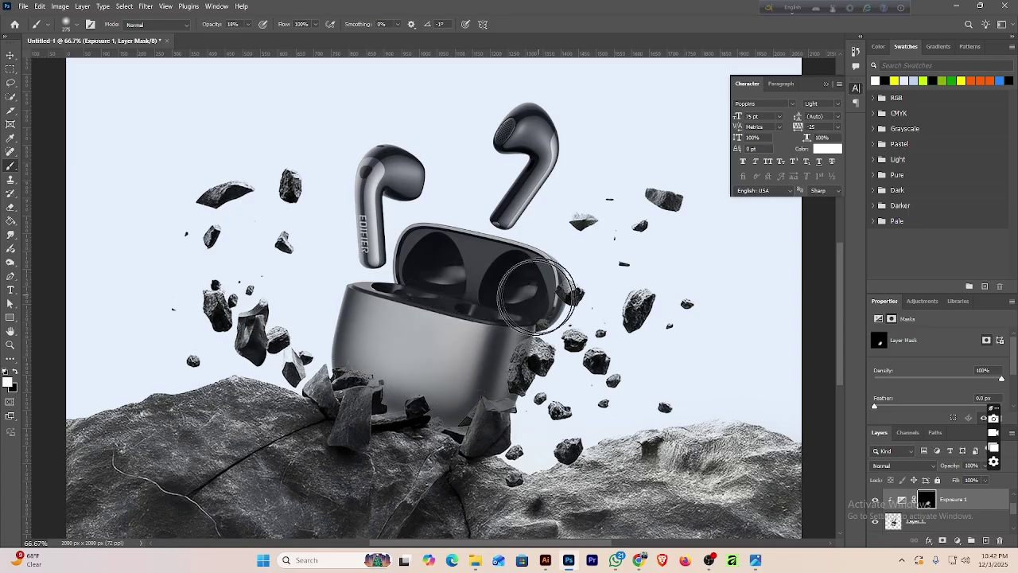
Clip a second Exposure adjustment to the earbuds layer with Exposure +0.78 and Gamma Correction 0.90, and invert its mask to black.
left_click(957, 541)
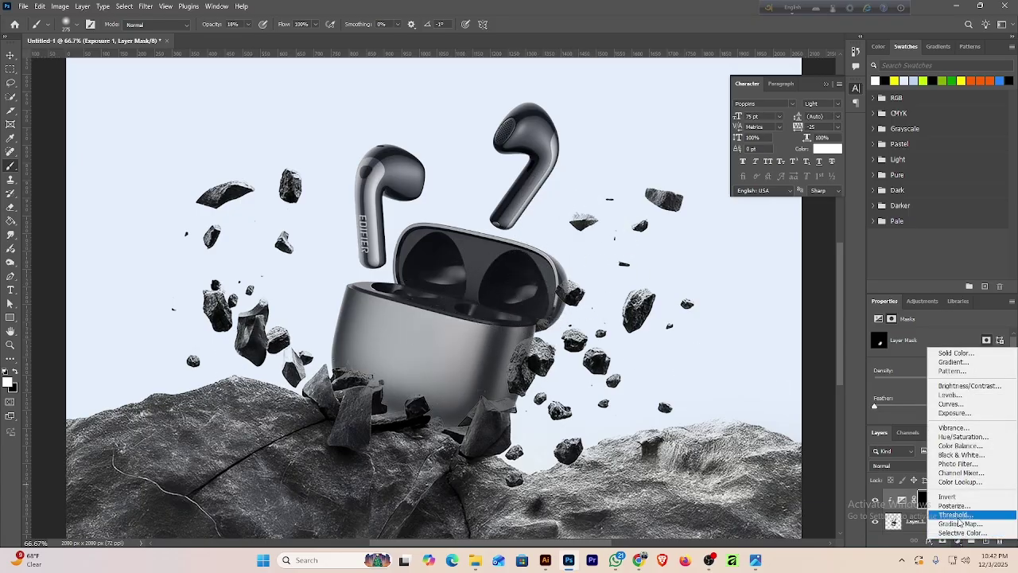
left_click(954, 413)
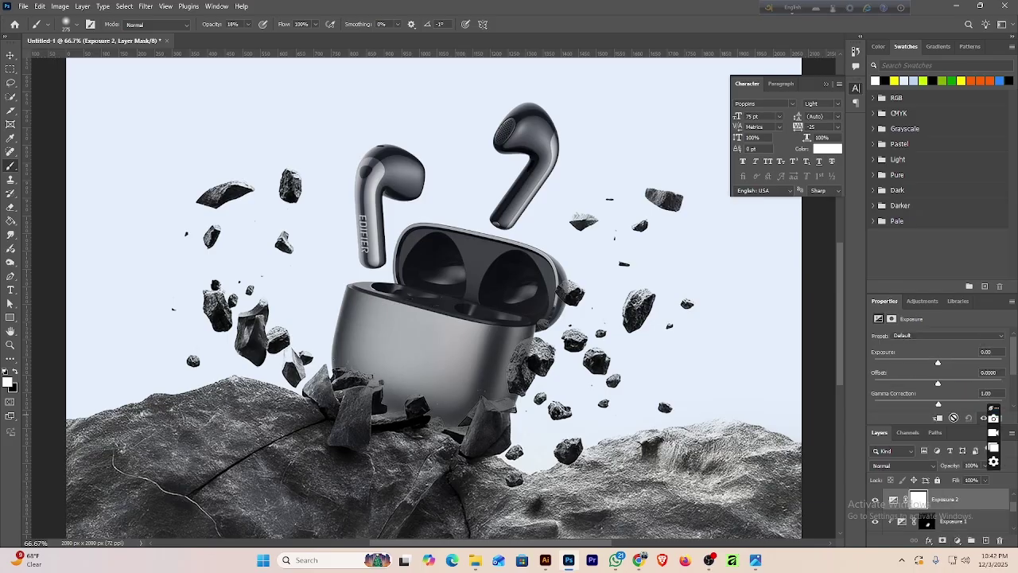
left_click(938, 419)
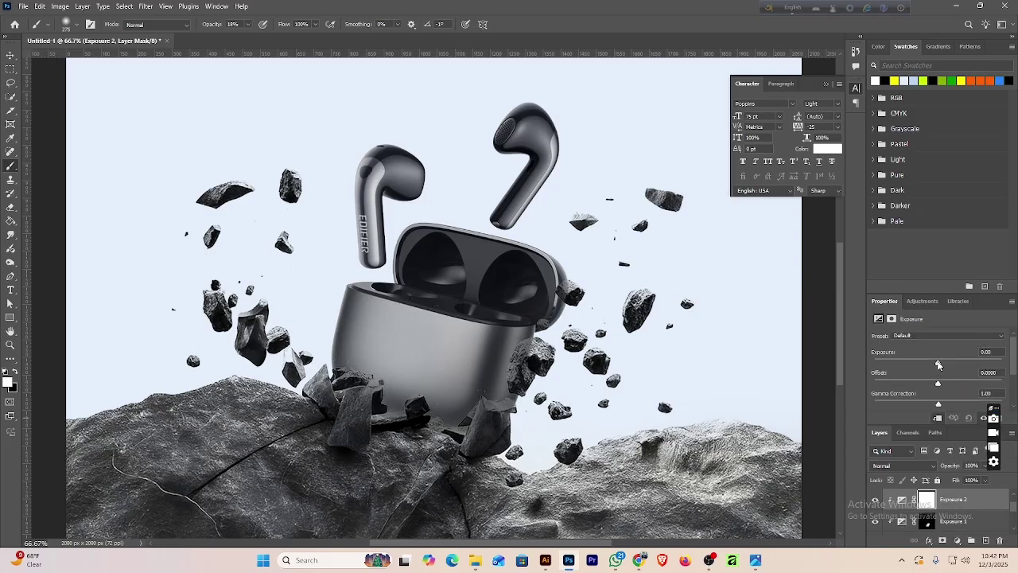
left_click_drag(939, 365, 946, 365)
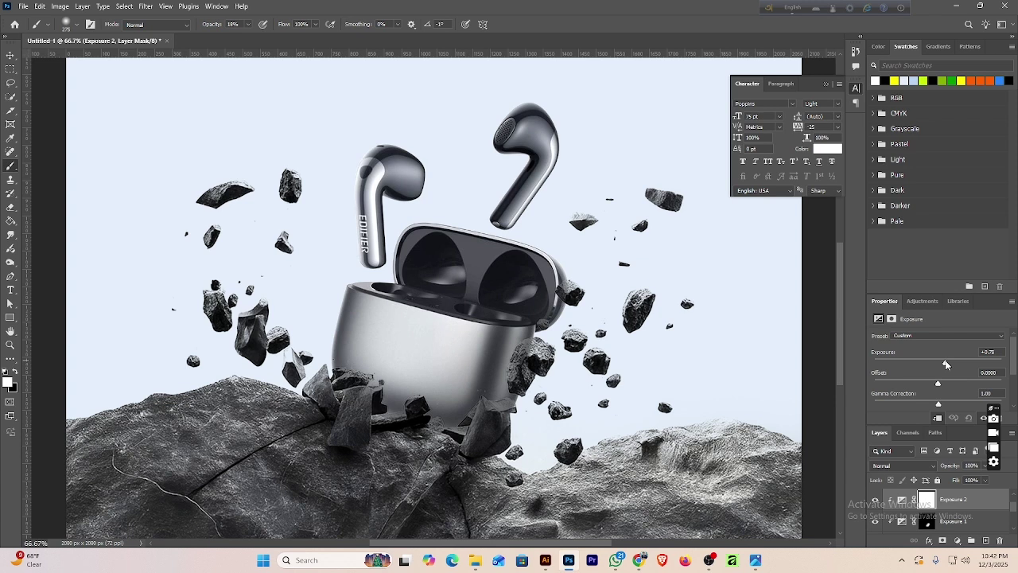
left_click_drag(939, 405, 945, 406)
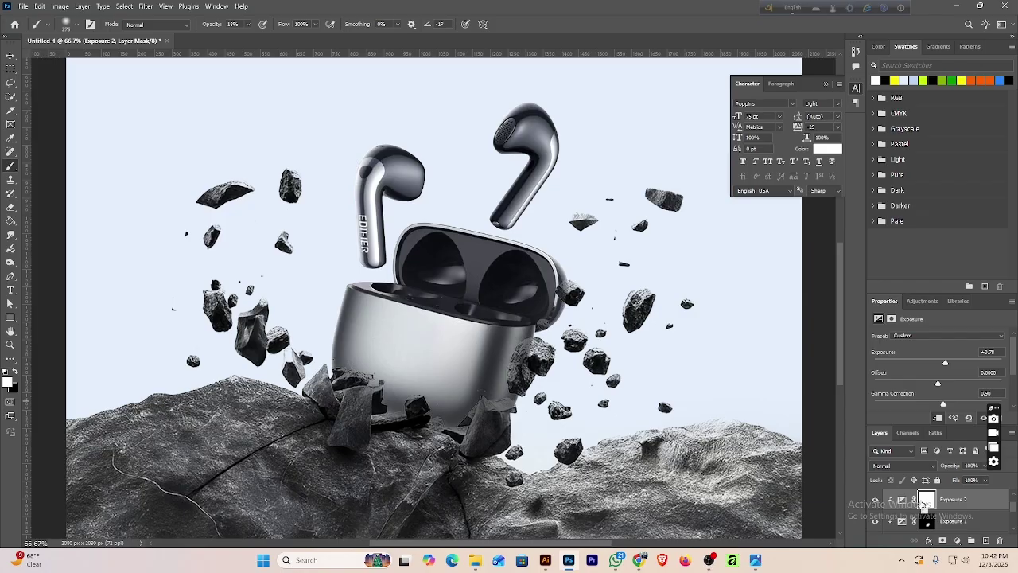
key("ctrl+i")
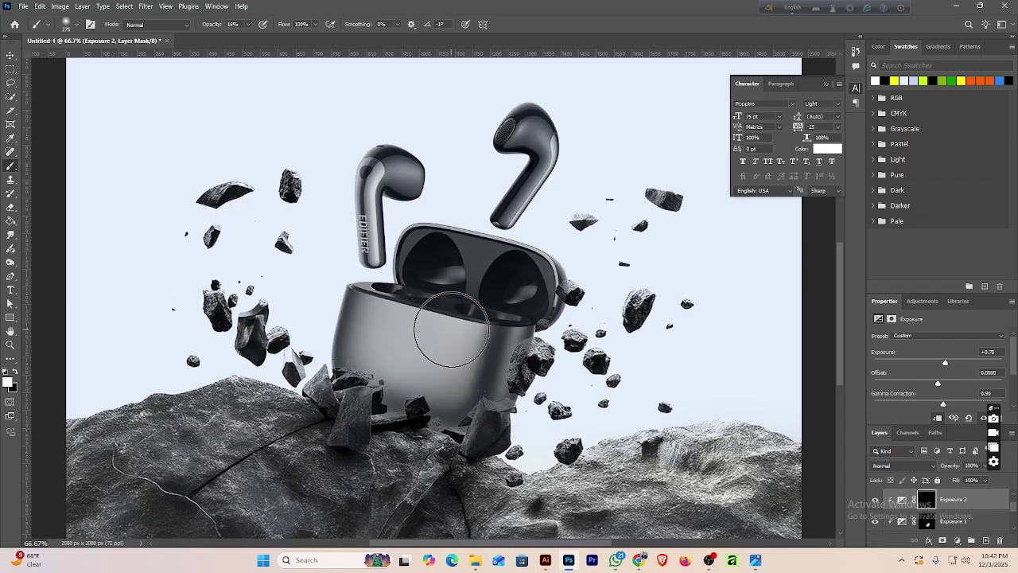
Paint white on the Exposure 2 mask to brighten the case front and both earbuds.
mouse_move(443, 323)
left_mouse_down()
mouse_move(432, 363)
mouse_move(455, 323)
mouse_move(448, 356)
mouse_move(435, 365)
mouse_move(446, 327)
mouse_move(434, 365)
mouse_move(445, 360)
mouse_move(435, 366)
mouse_move(406, 334)
mouse_move(373, 333)
mouse_move(392, 320)
left_mouse_up()
mouse_move(379, 176)
left_mouse_down()
mouse_move(373, 225)
mouse_move(382, 197)
mouse_move(391, 255)
mouse_move(381, 207)
left_mouse_up()
mouse_move(514, 131)
left_mouse_down()
mouse_move(538, 164)
mouse_move(541, 228)
mouse_move(576, 162)
left_mouse_up()
mouse_move(472, 350)
left_mouse_down()
mouse_move(443, 403)
mouse_move(451, 338)
mouse_move(437, 390)
mouse_move(374, 322)
left_mouse_up()
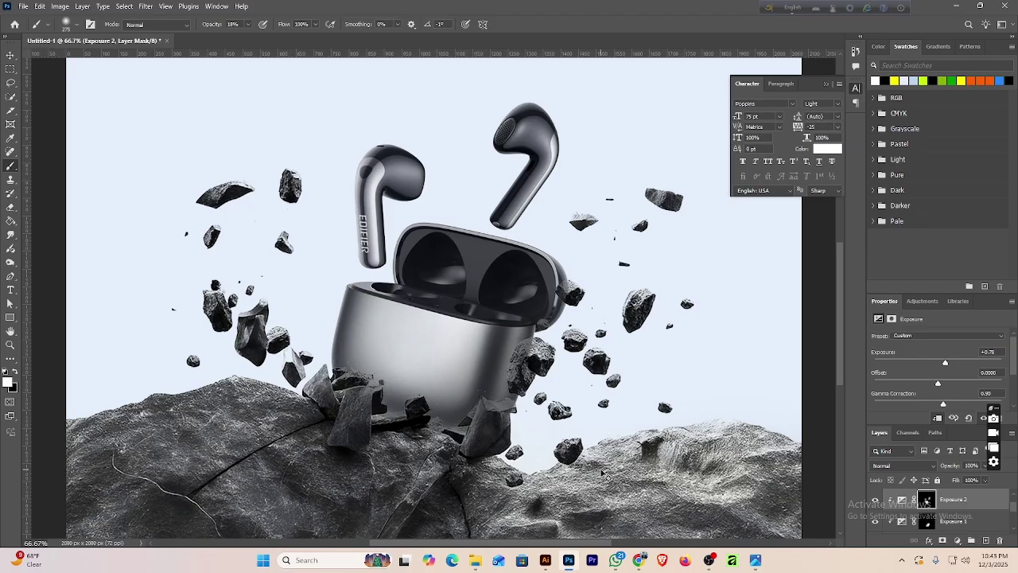
Reduce the soft brush to 44 px for detail work where the rocks meet the case's right edge.
key("ctrl+plus")
key("ctrl+plus")
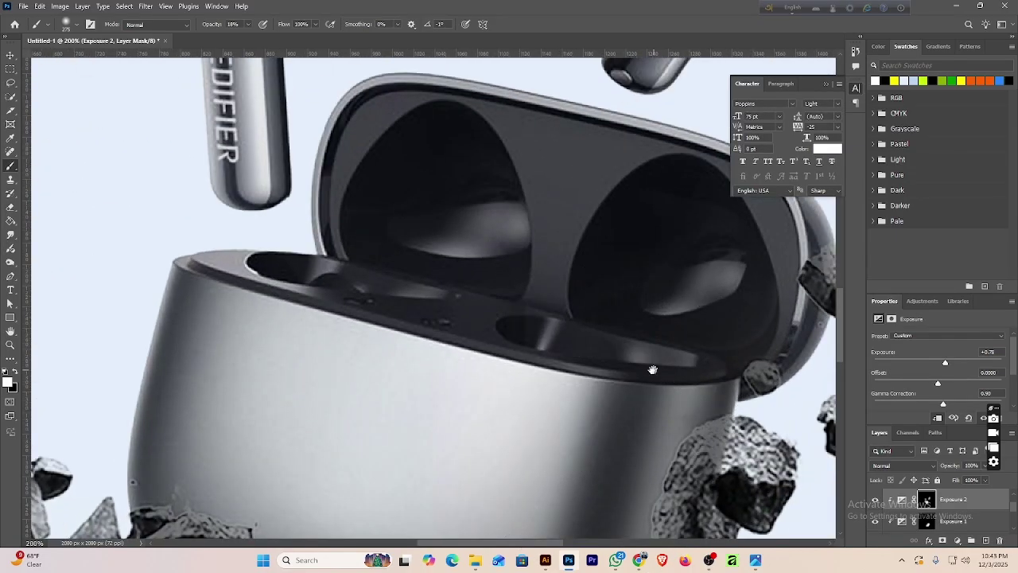
left_click_drag(654, 364, 433, 223)
right_click(452, 283)
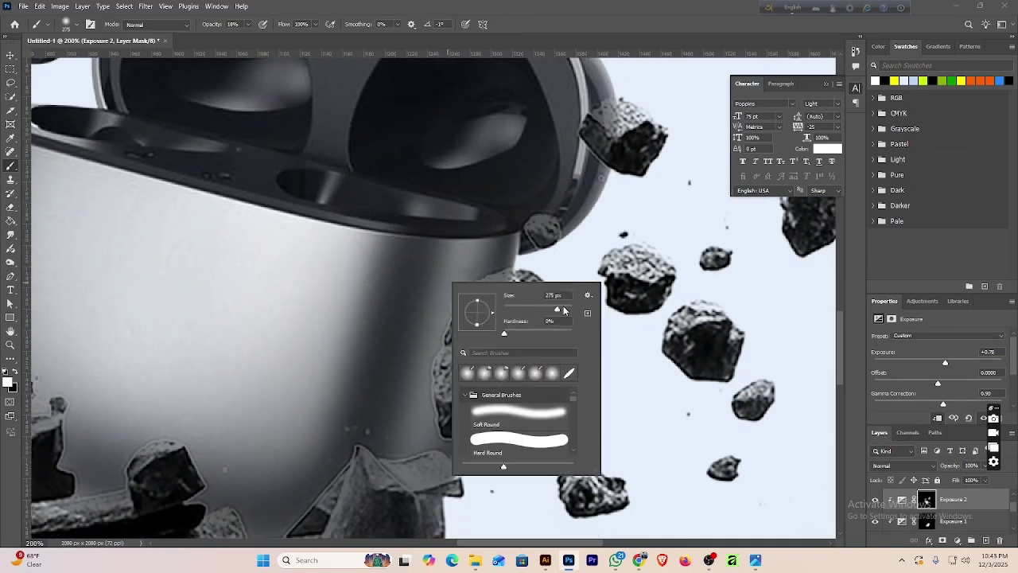
left_click(494, 259)
left_click(498, 281)
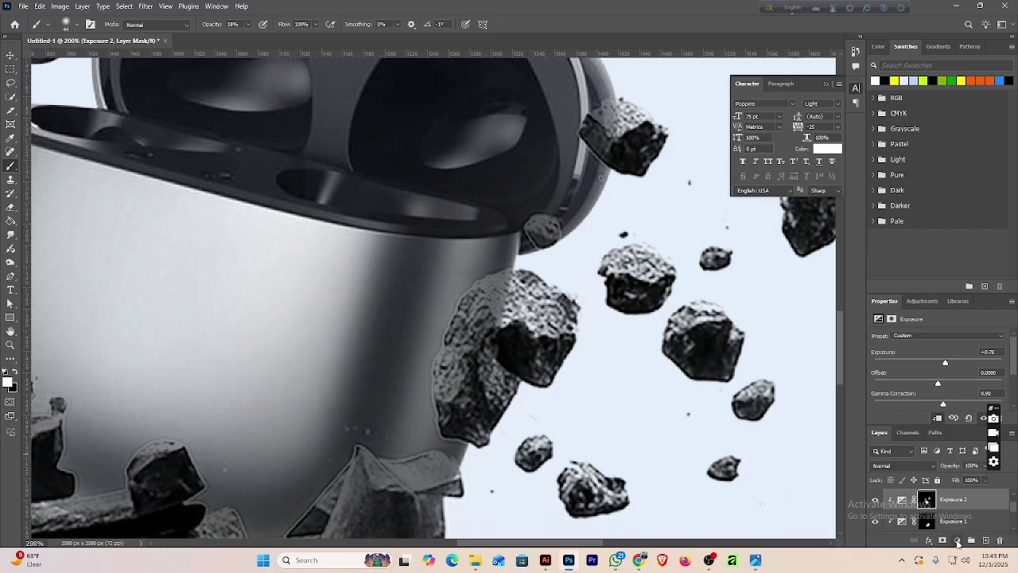
Clip a third Exposure adjustment to the earbuds layer with Exposure -1.06 and Gamma Correction 1.13, and invert its mask to black.
left_click(958, 541)
left_click(954, 414)
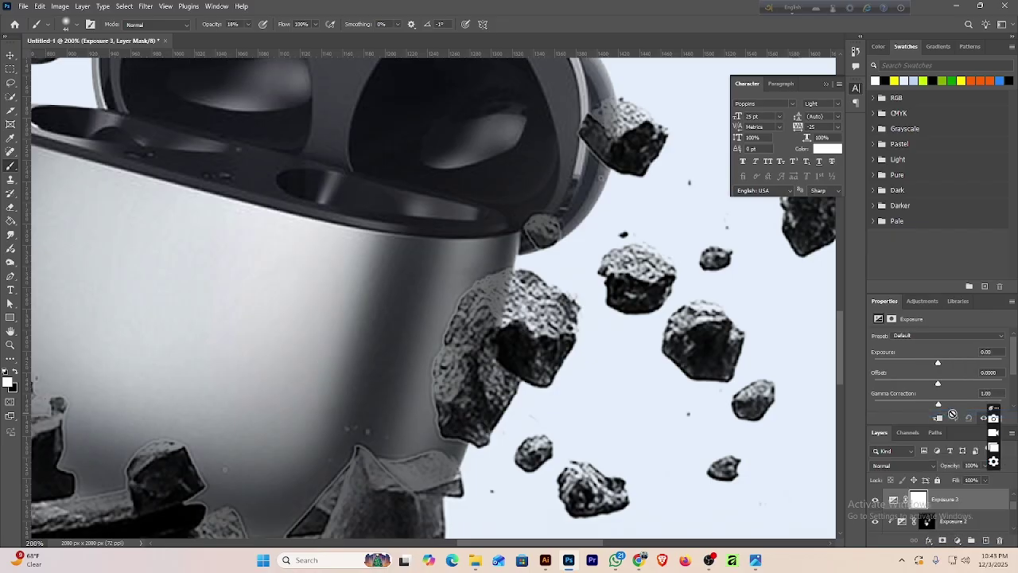
left_click(939, 417)
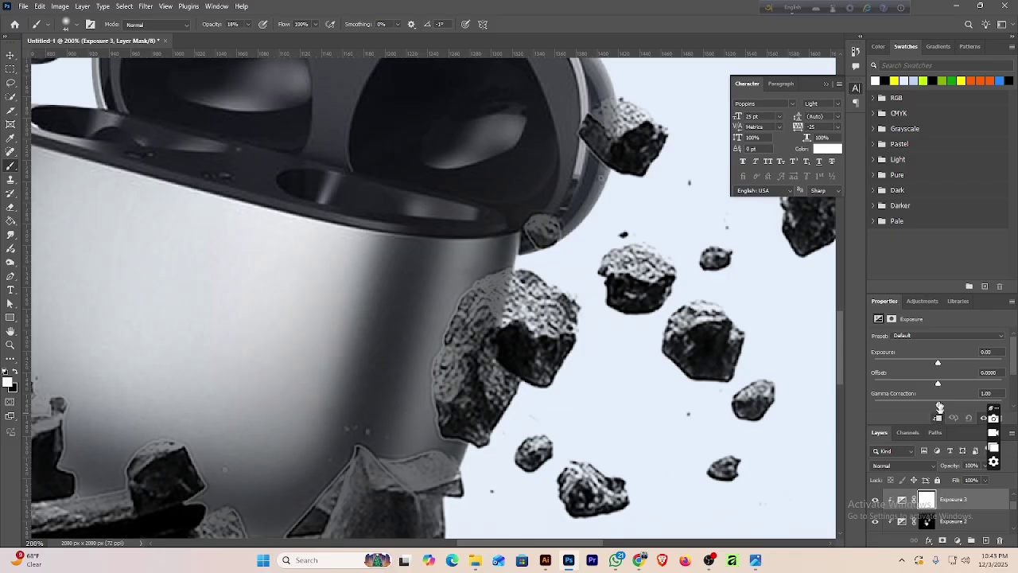
left_click_drag(938, 364, 929, 364)
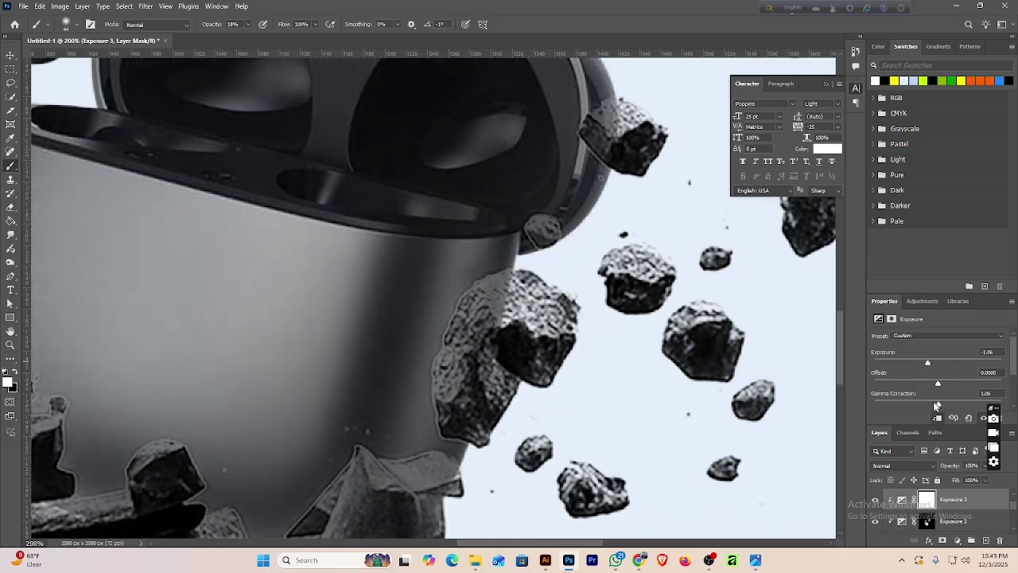
left_click_drag(936, 405, 933, 401)
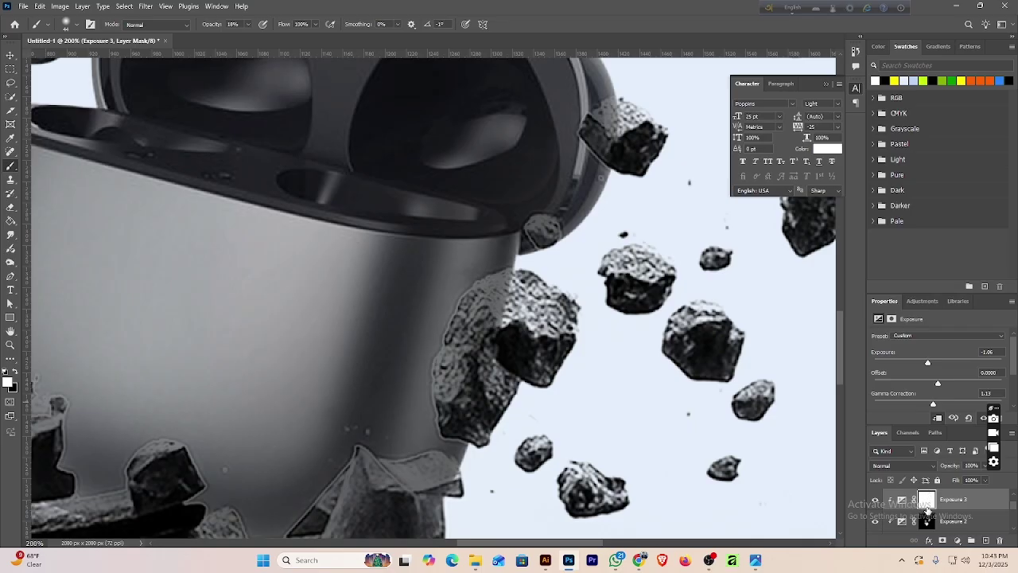
key("ctrl+i")
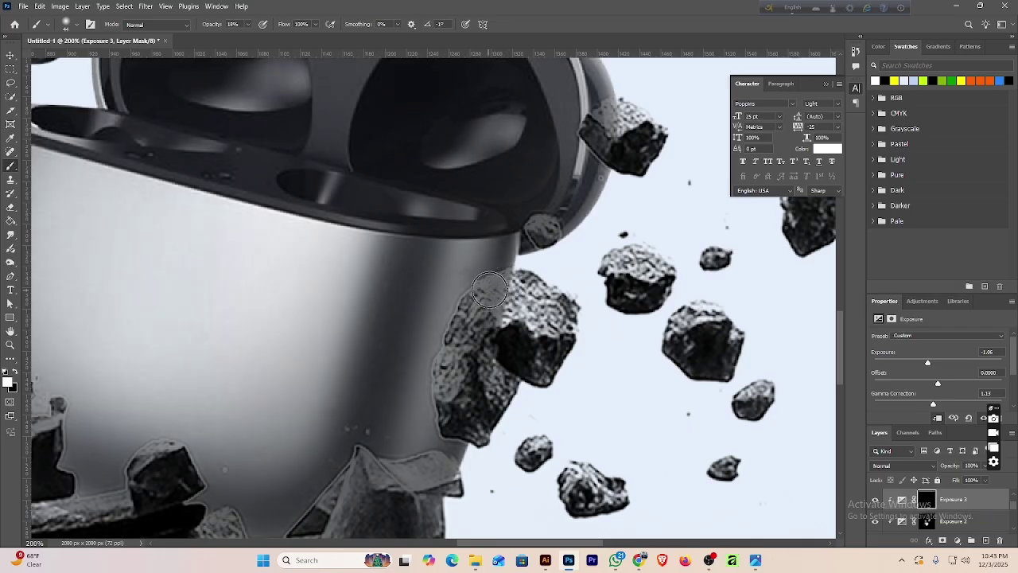
Paint contact shadows on the Exposure 3 mask where the rocks overlap the case's right side.
mouse_move(510, 276)
left_mouse_down()
mouse_move(480, 284)
mouse_move(456, 316)
mouse_move(465, 300)
mouse_move(438, 369)
mouse_move(470, 309)
mouse_move(442, 363)
mouse_move(463, 315)
mouse_move(443, 366)
mouse_move(443, 419)
left_mouse_up()
left_click(925, 498)
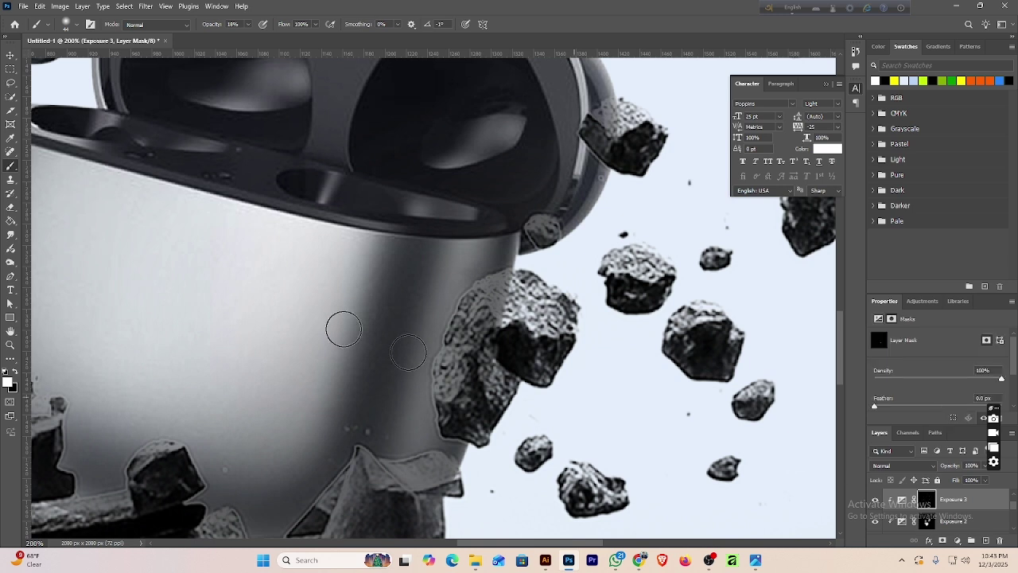
Set the brush opacity to 40% and paint on the Exposure 3 mask over the earbud case's lower side beside the rocks.
left_click(246, 27)
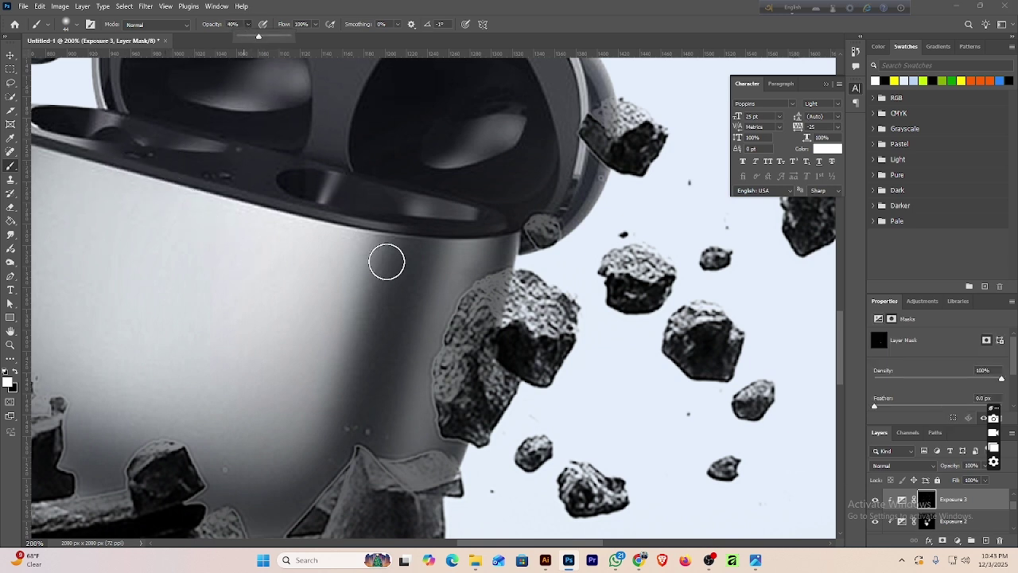
mouse_move(455, 334)
left_mouse_down()
mouse_move(436, 407)
mouse_move(451, 351)
left_mouse_up()
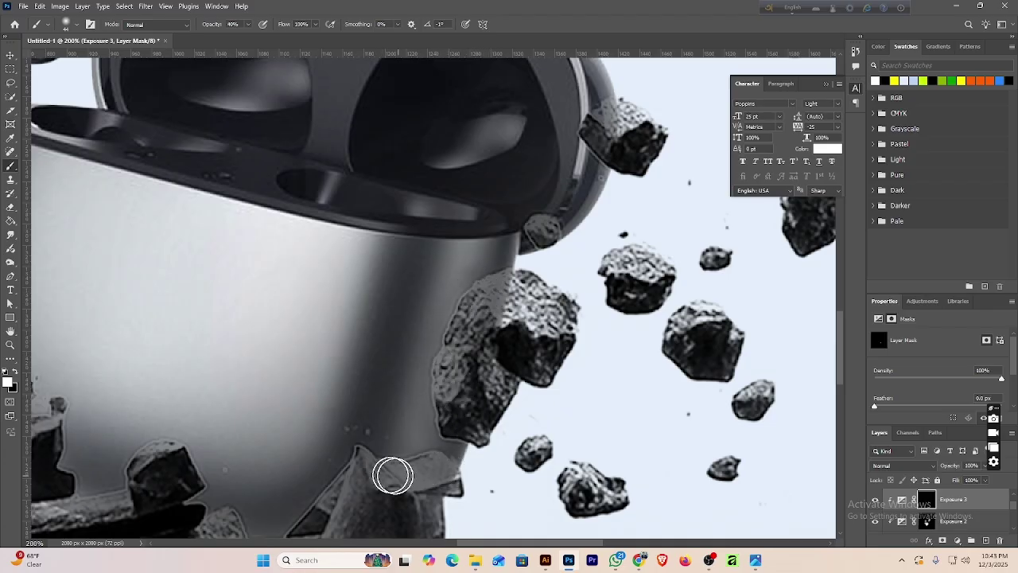
key("ctrl+minus")
key("ctrl+minus")
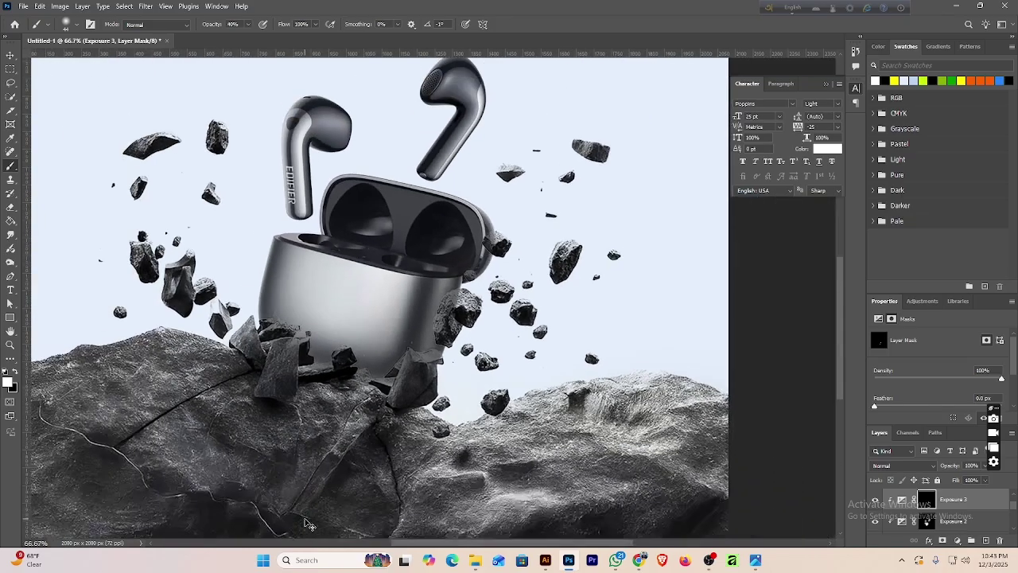
key("ctrl+minus")
key("ctrl+minus")
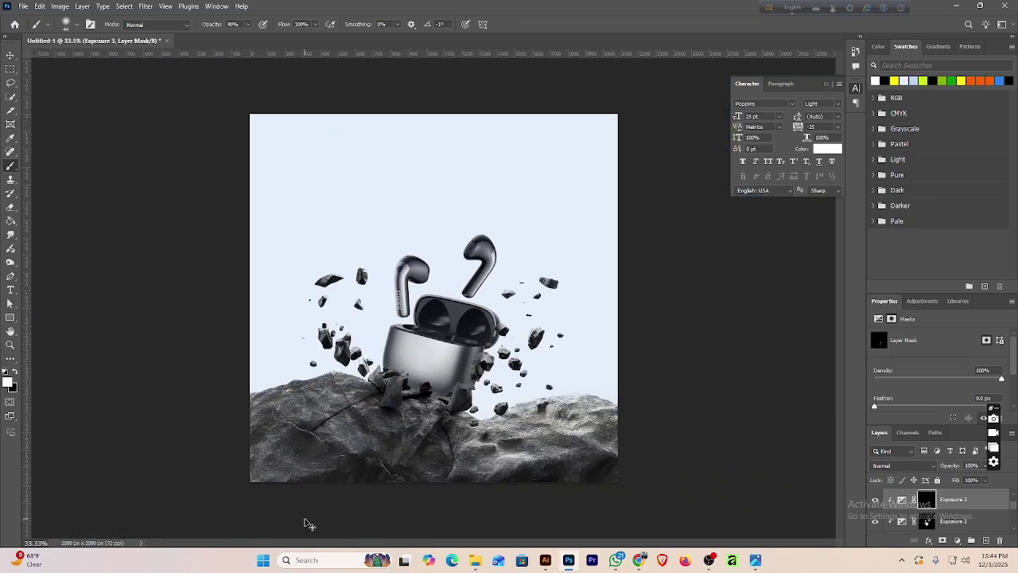
Try painting the Exposure 3 mask along the case's left edge with the brush at 100% opacity, and undo the stroke.
key("ctrl+plus")
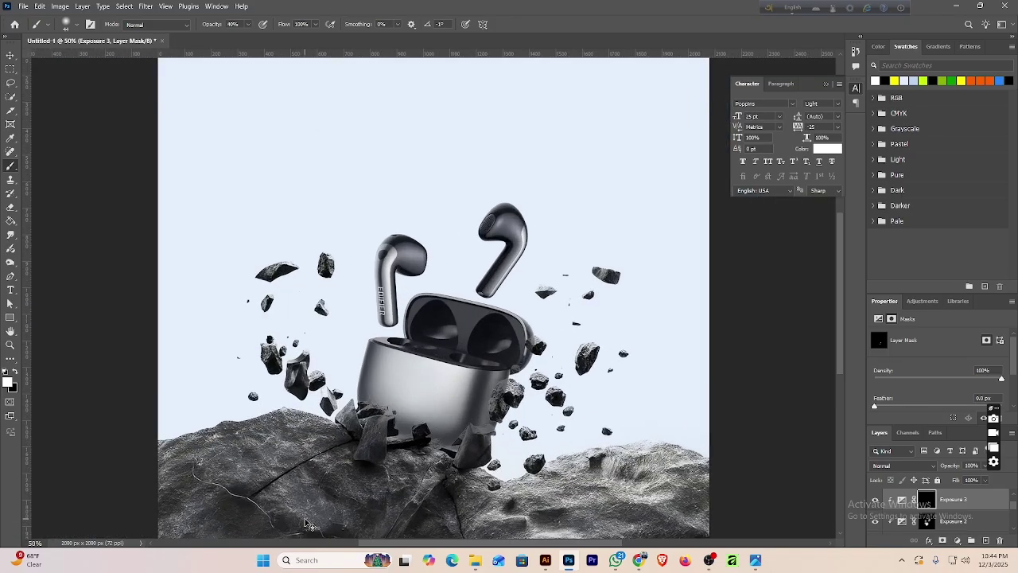
key("ctrl+plus")
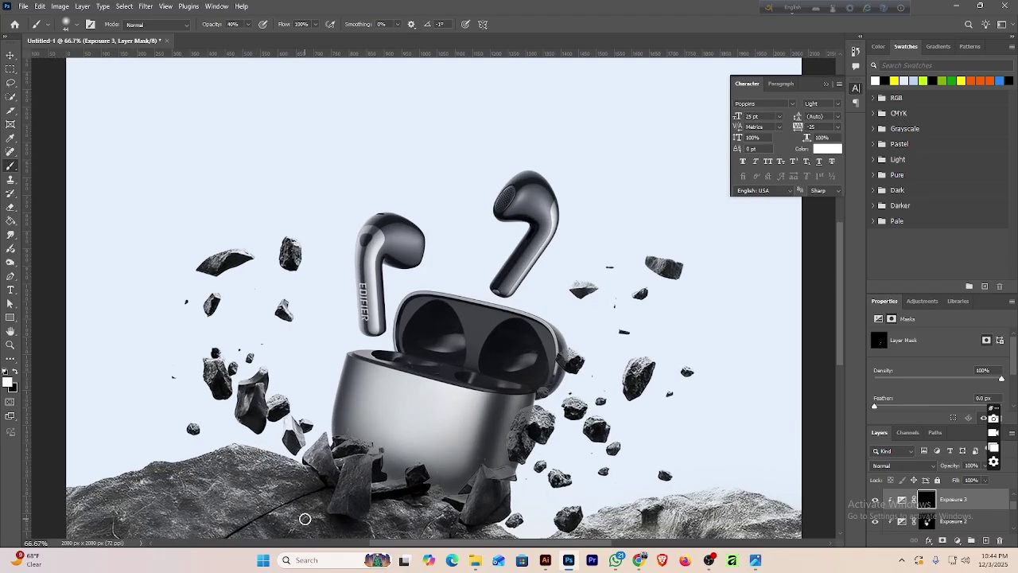
key("ctrl+plus")
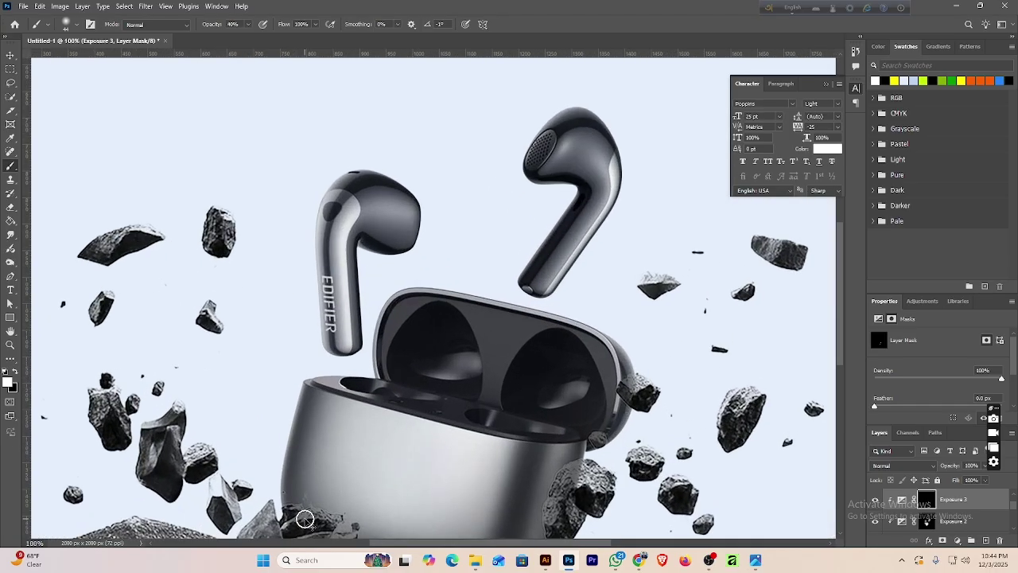
scroll(304, 519, "down", 5)
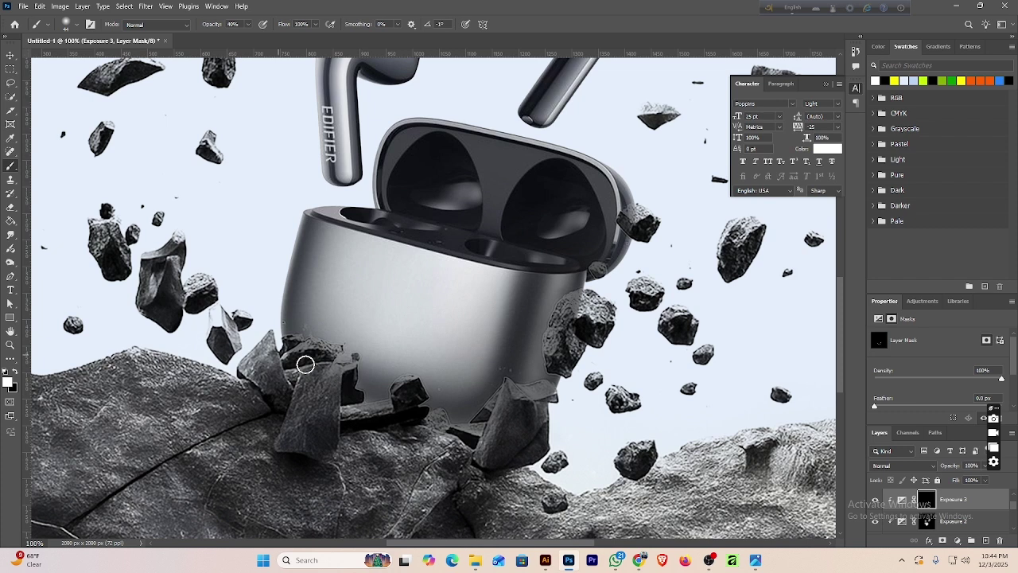
scroll(943, 512, "down", 2)
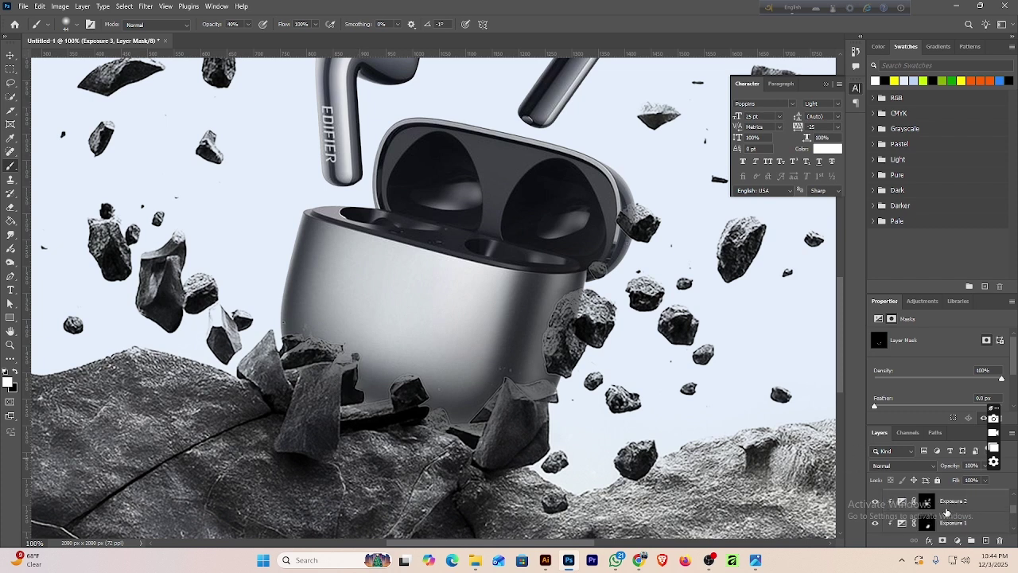
scroll(945, 511, "up", 2)
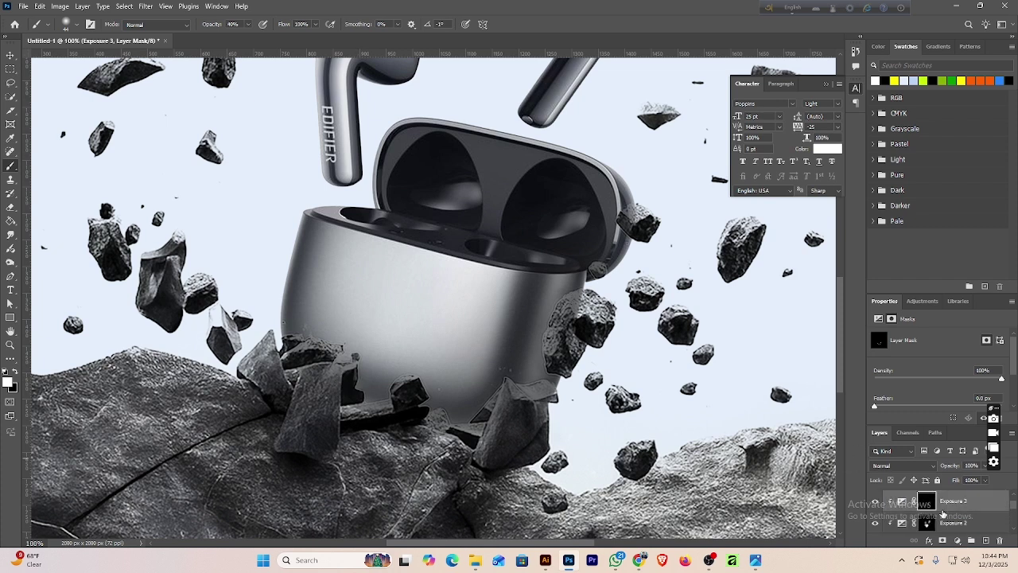
left_click(247, 25)
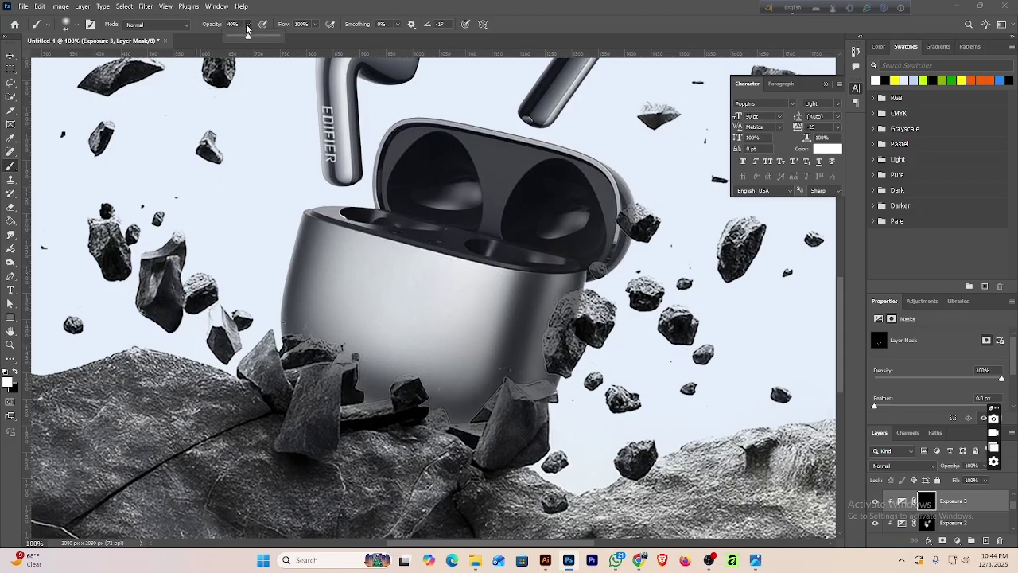
left_click(287, 321)
left_click_drag(312, 263, 308, 324)
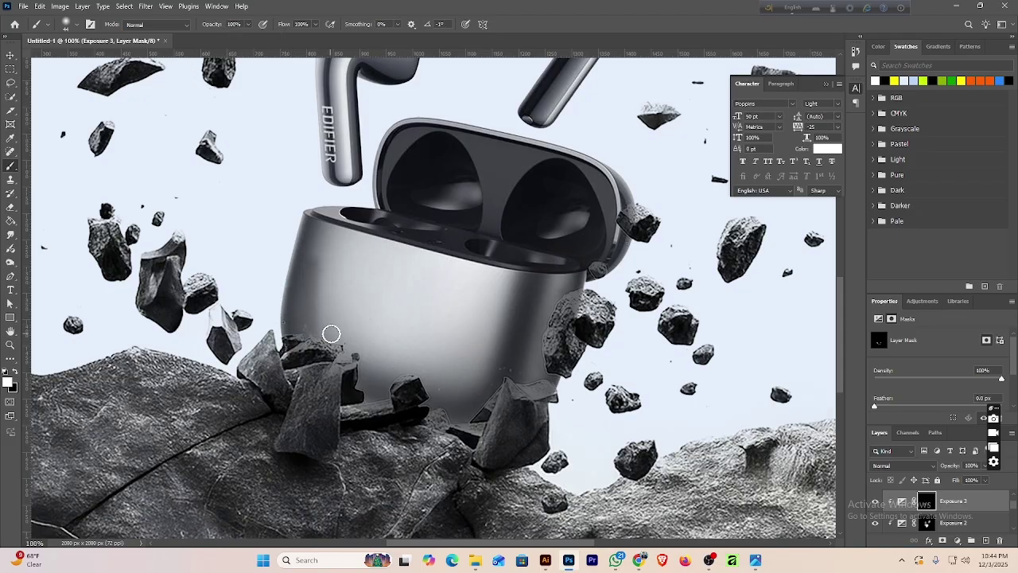
key("ctrl+z")
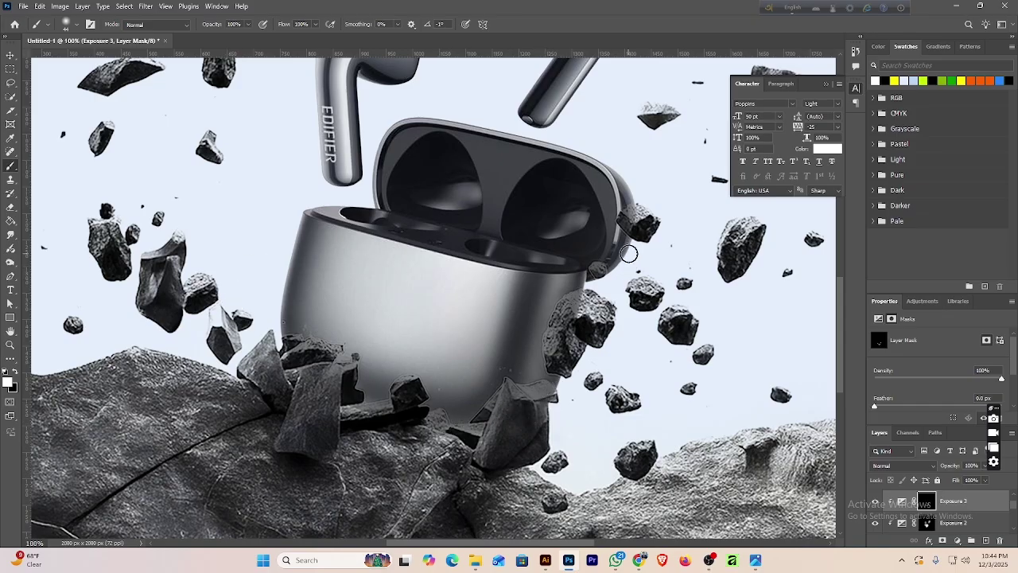
Try a Levels adjustment above the Exposure 3 layer with the midtones at 0.96.
left_click(10, 55)
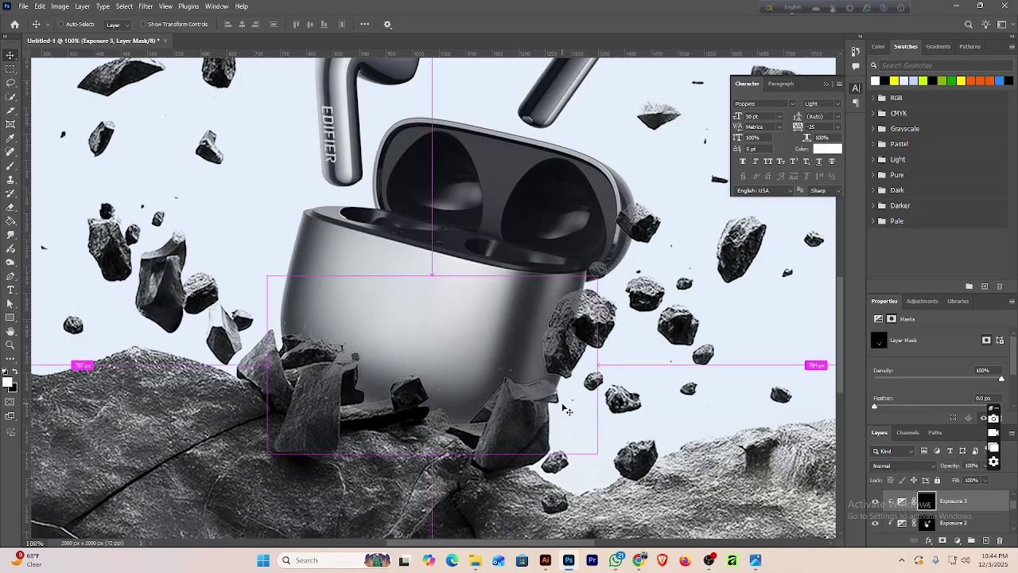
key("ctrl+minus")
key("ctrl+minus")
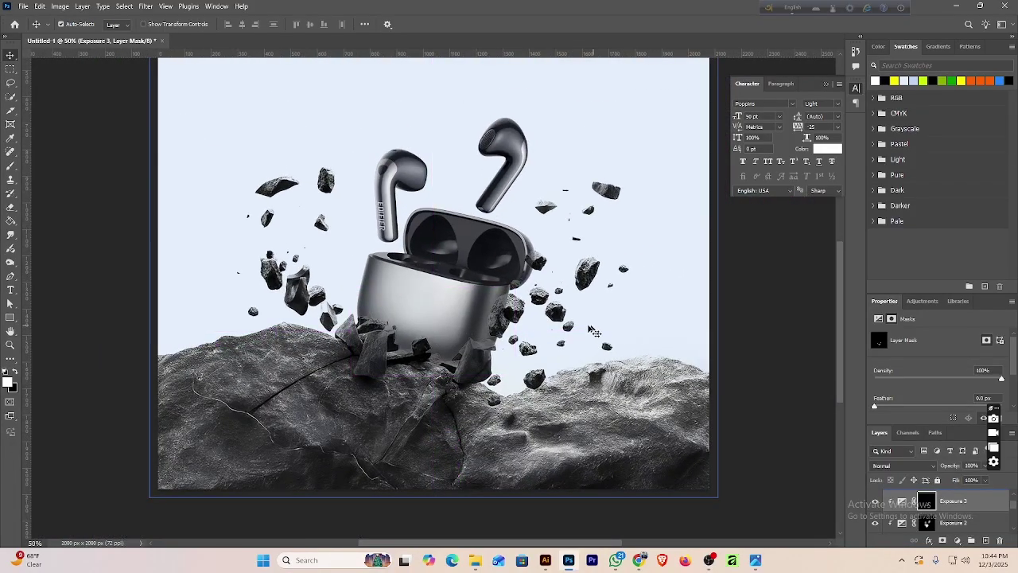
left_click(465, 316)
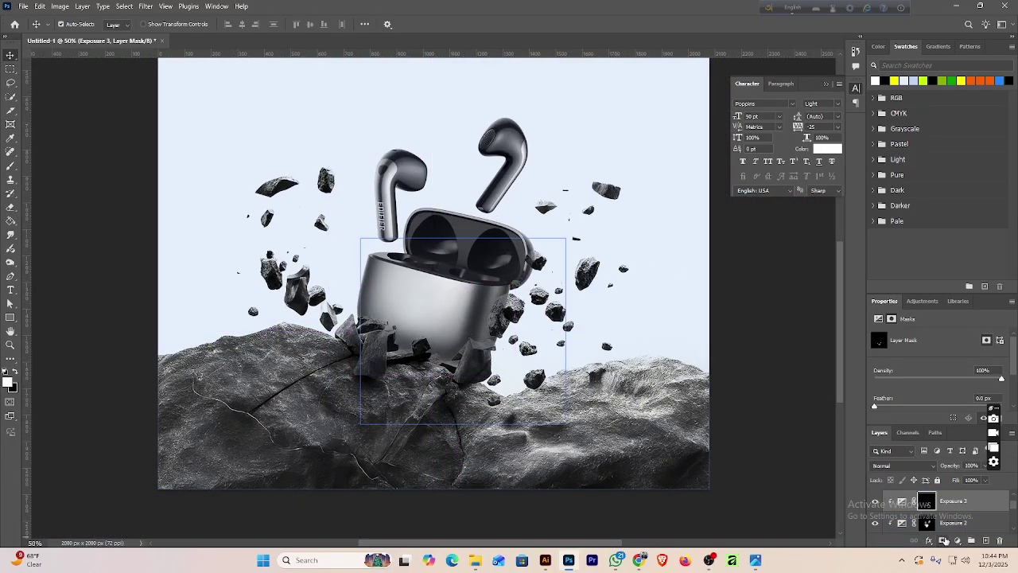
left_click(959, 541)
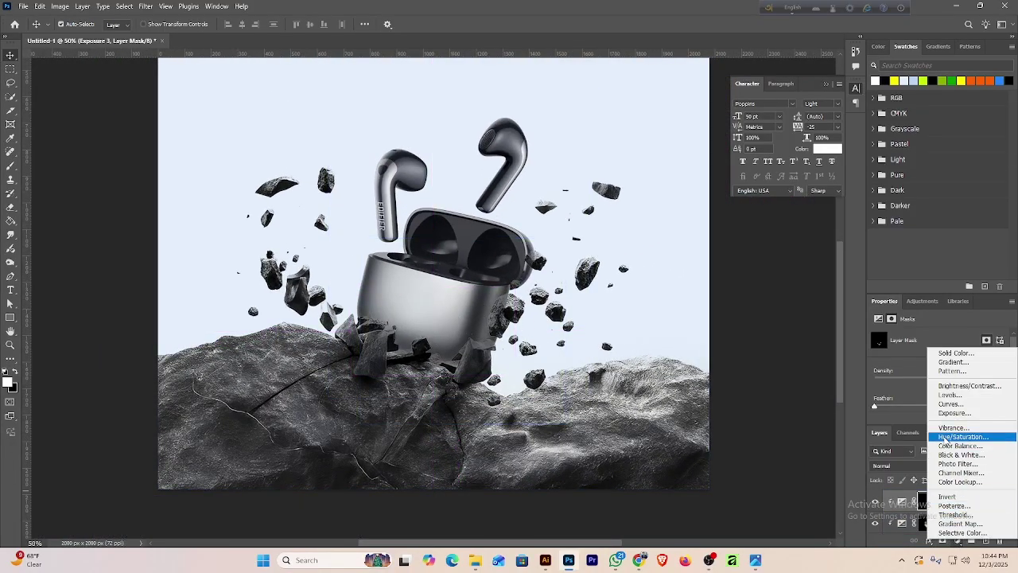
left_click(954, 397)
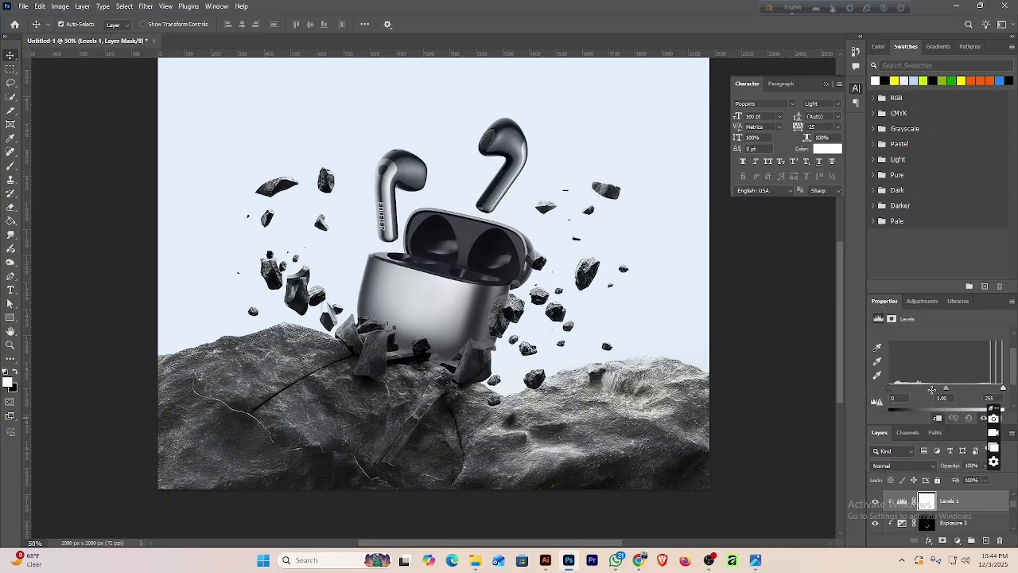
left_click_drag(946, 390, 883, 389)
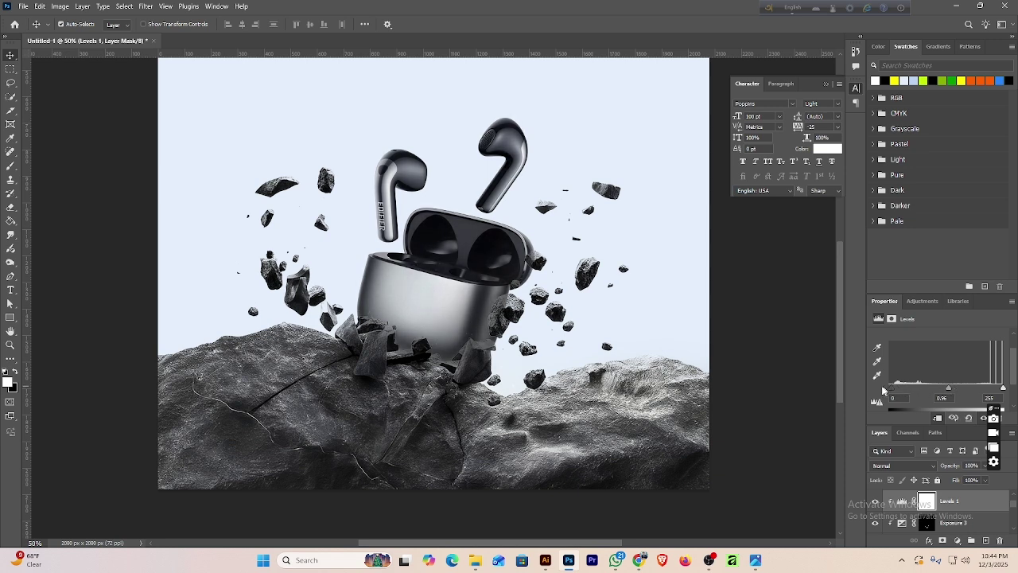
left_click(952, 519)
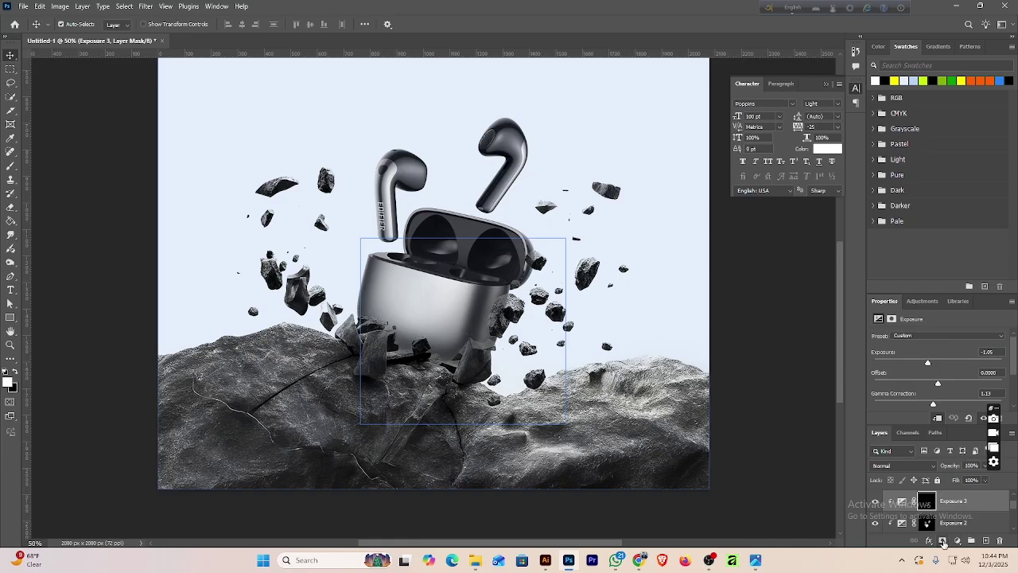
Add an Exposure adjustment clipped above Exposure 3, with exposure +0.96 and gamma correction 0.92, and invert its mask.
left_click(958, 540)
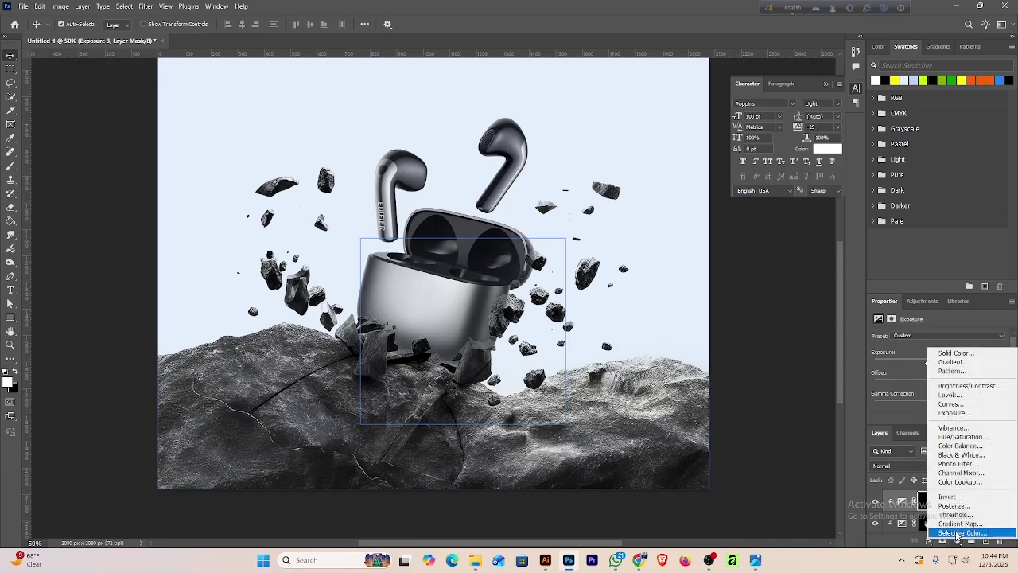
left_click(950, 420)
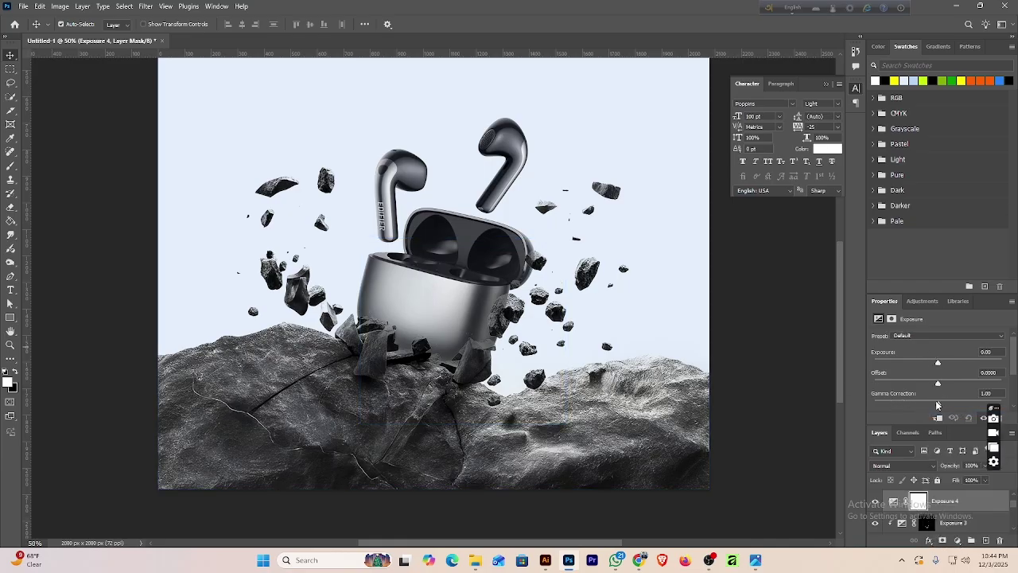
left_click(937, 418)
left_click_drag(937, 362, 947, 365)
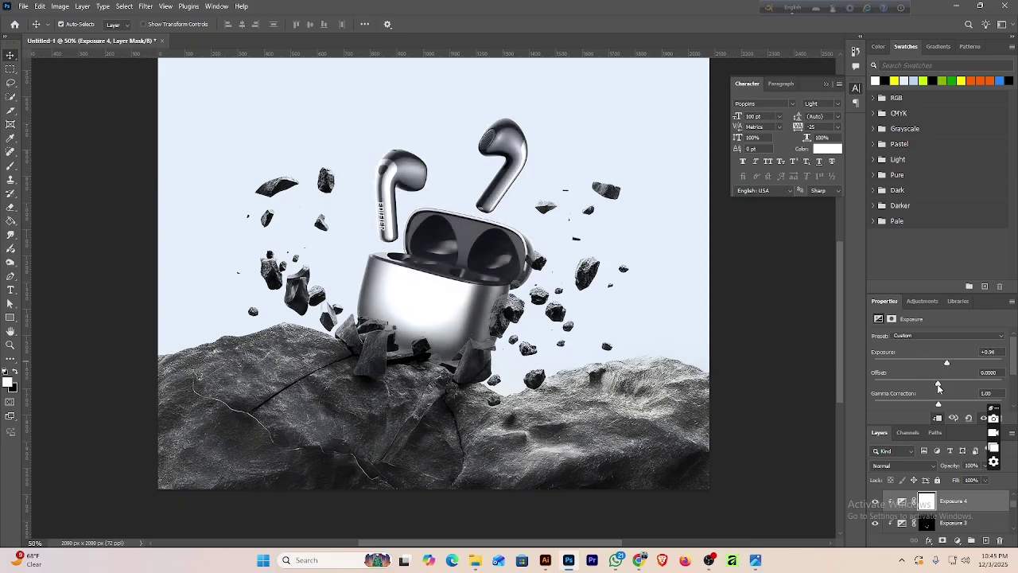
left_click_drag(940, 406, 942, 406)
key("ctrl+i")
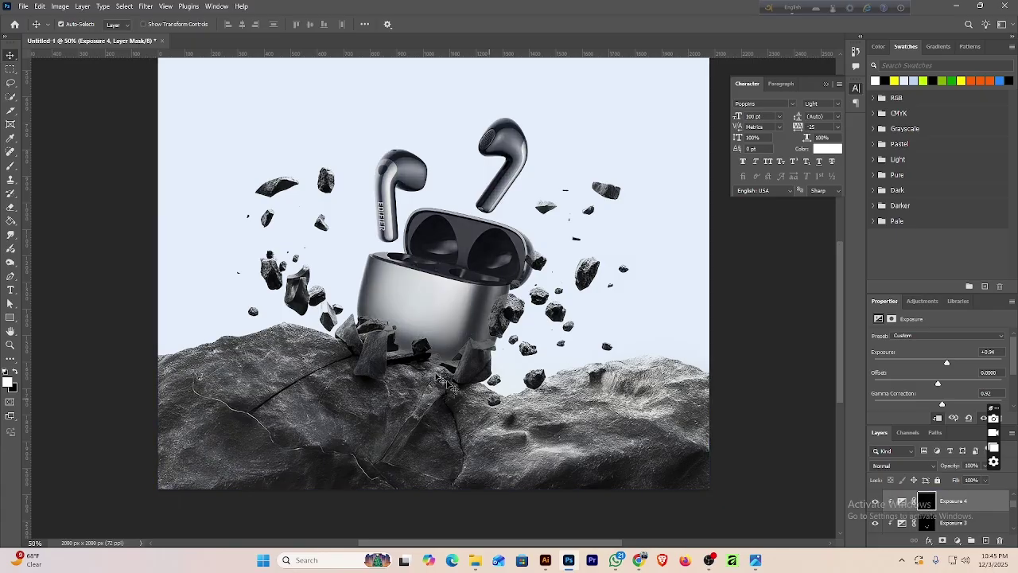
Paint white on the Exposure 4 mask over the case's front with a soft 139 px brush at 18% opacity to brighten it.
left_click(8, 167)
right_click(395, 288)
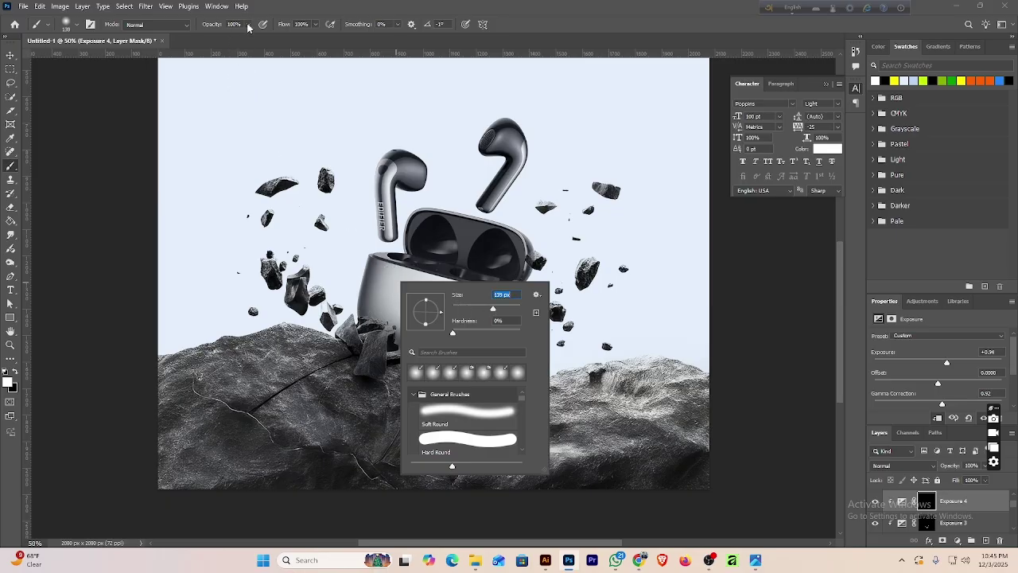
key("Return")
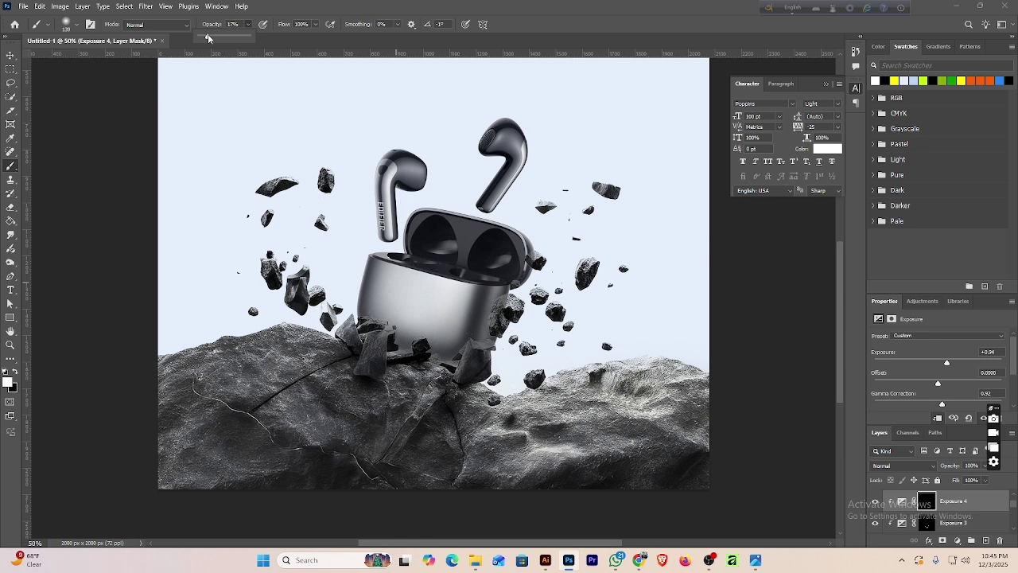
left_click(414, 308)
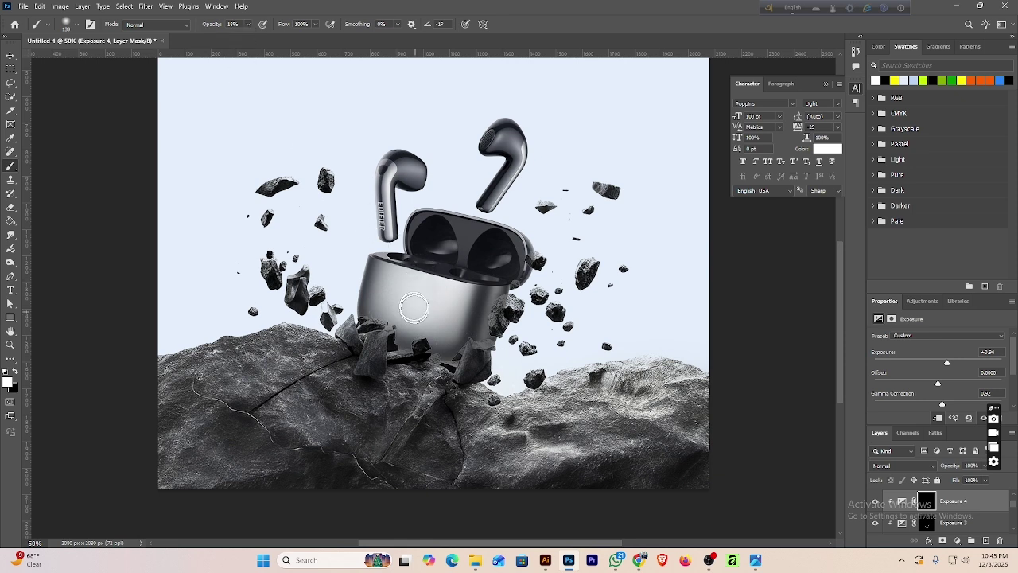
mouse_move(402, 288)
left_mouse_down()
mouse_move(394, 315)
mouse_move(386, 277)
mouse_move(448, 339)
mouse_move(402, 314)
mouse_move(448, 339)
mouse_move(451, 299)
mouse_move(380, 335)
mouse_move(392, 304)
mouse_move(433, 356)
mouse_move(422, 326)
mouse_move(324, 267)
left_mouse_up()
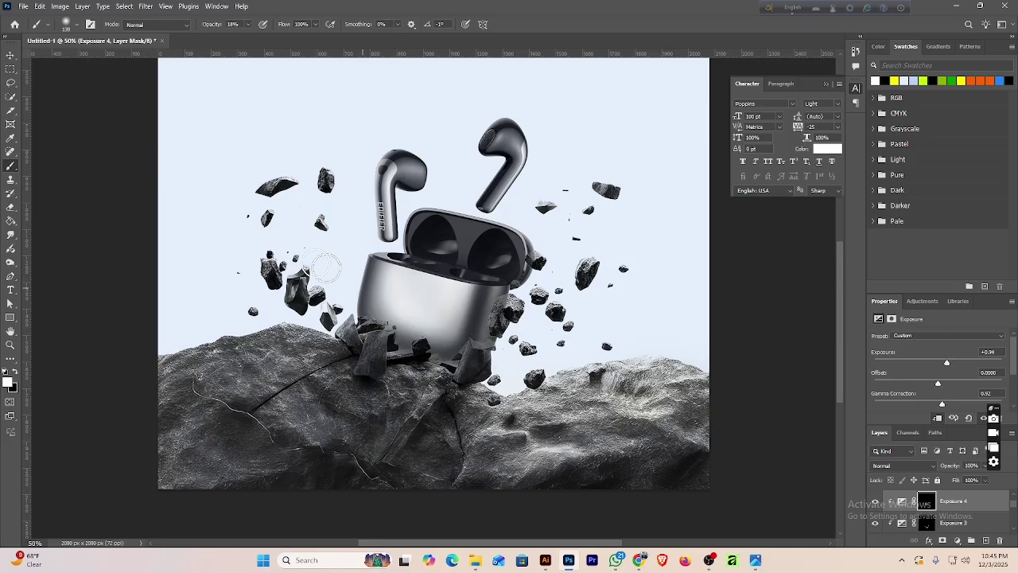
mouse_move(367, 355)
left_mouse_down()
mouse_move(381, 265)
mouse_move(376, 382)
left_mouse_up()
Examine the case's lighting within the whole composition and look through the layer stack.
key("ctrl+minus")
key("ctrl+minus")
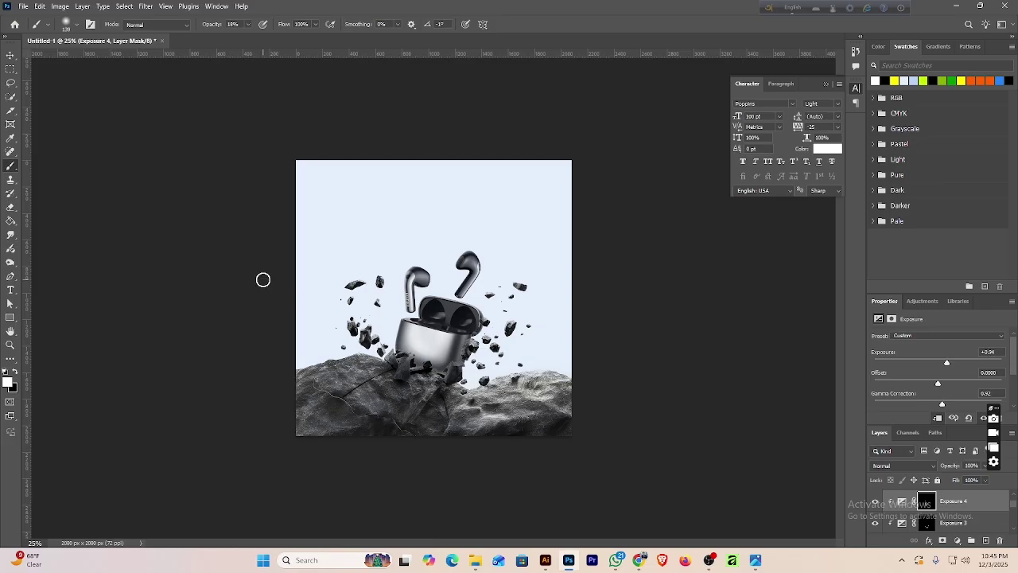
key("ctrl+plus")
key("ctrl+plus")
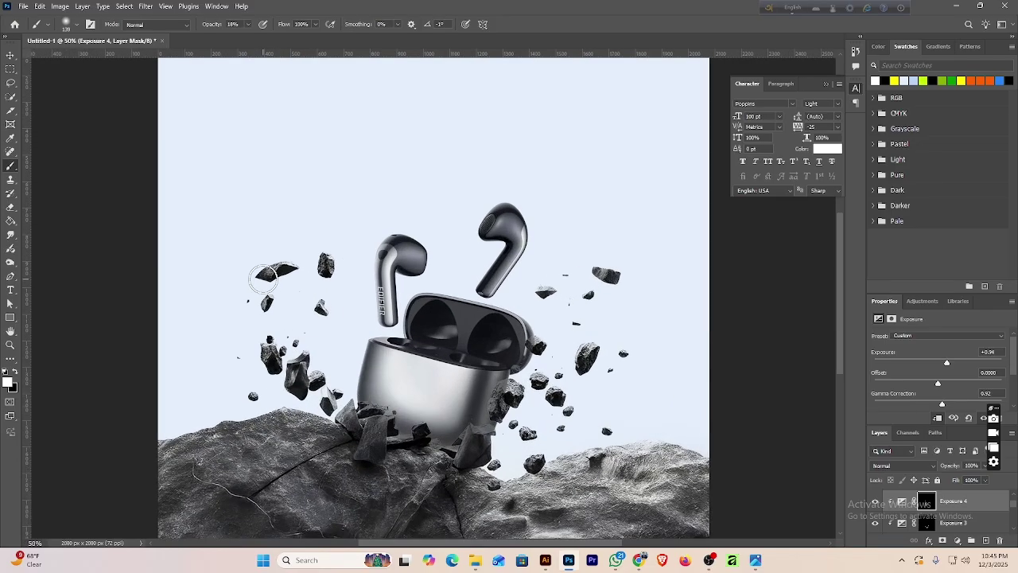
scroll(314, 299, "down", 2)
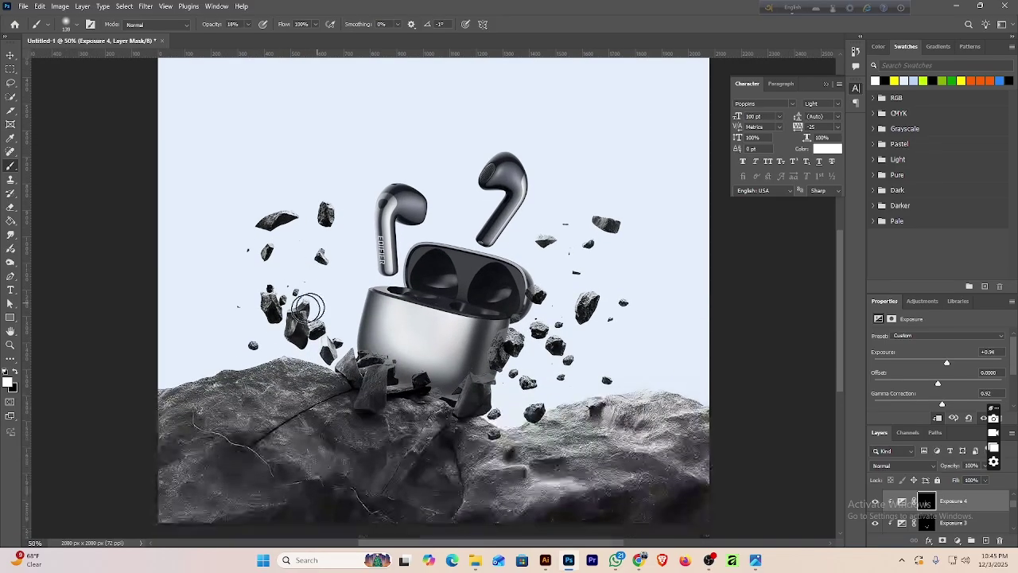
left_click(9, 55)
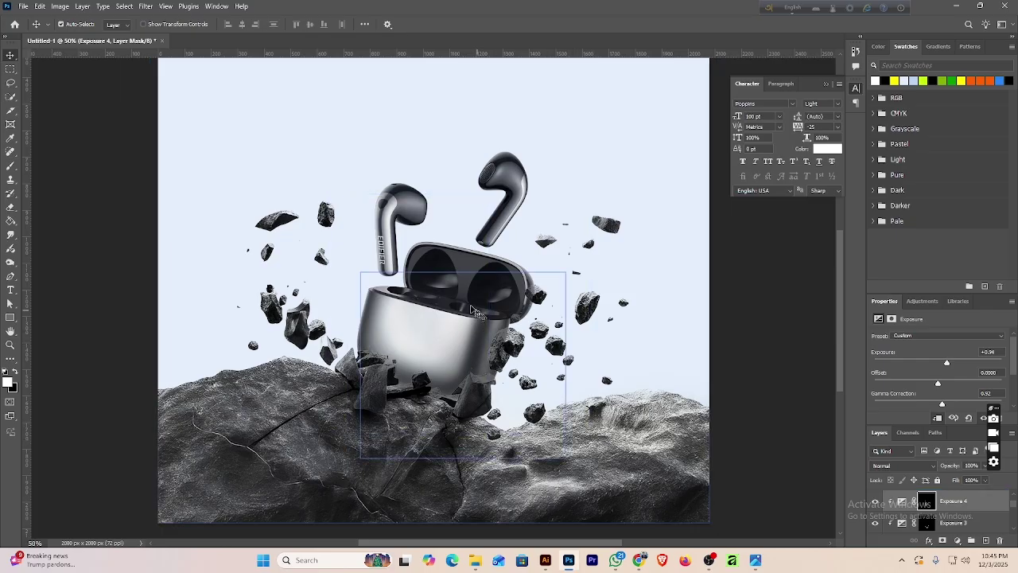
left_click(561, 416)
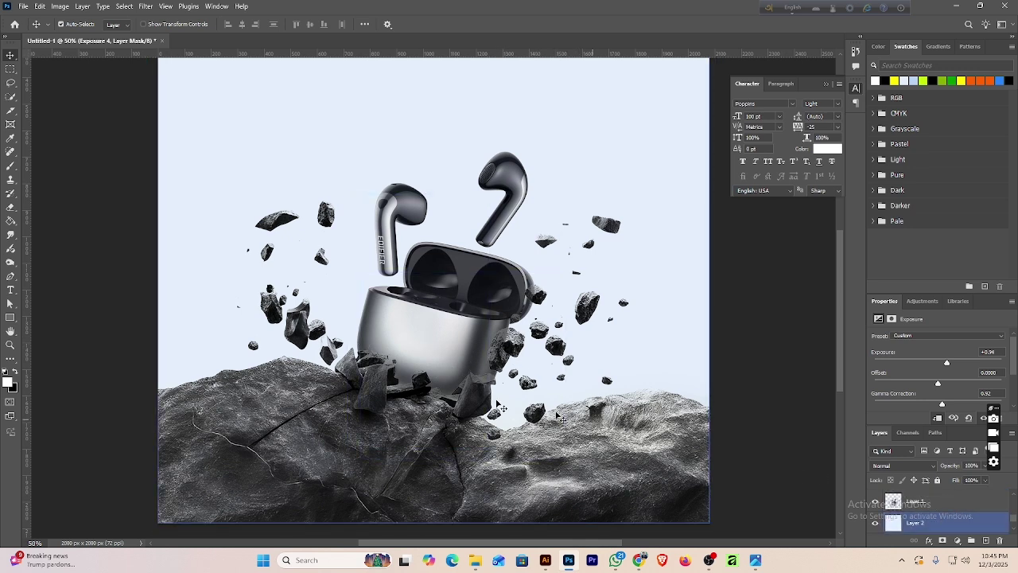
scroll(909, 505, "down", 1)
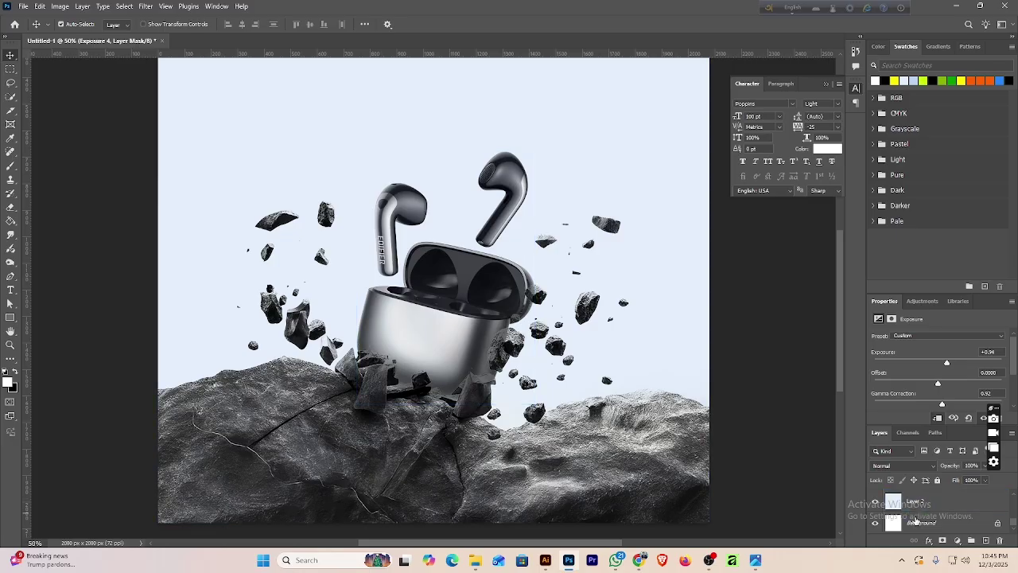
scroll(915, 520, "up", 4)
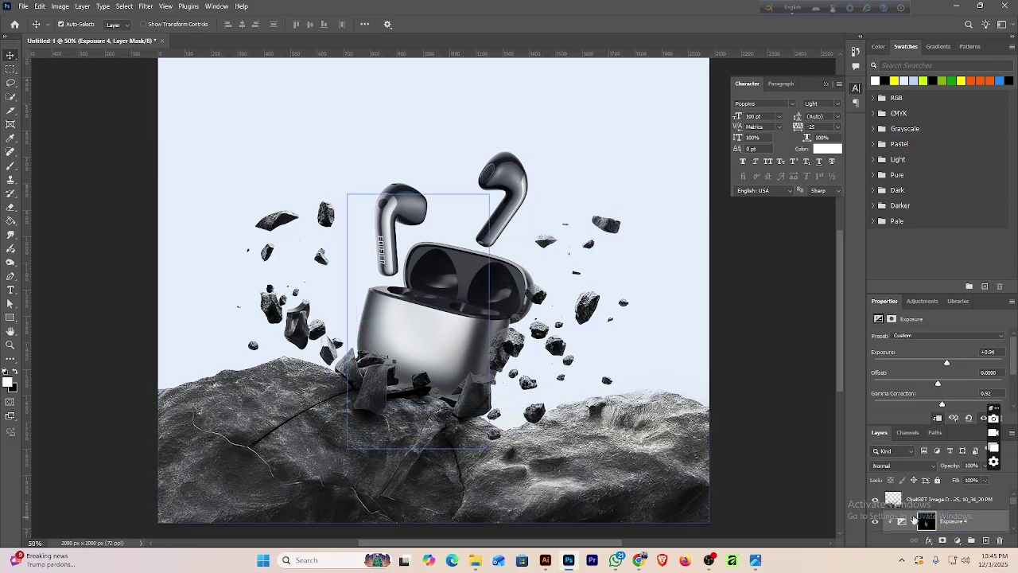
Add a blank layer above Exposure 4 and load the outline of the ChatGPT Image rock layer as a selection, with the Brush tool active.
left_click(899, 498)
left_click(948, 522)
left_click(971, 541)
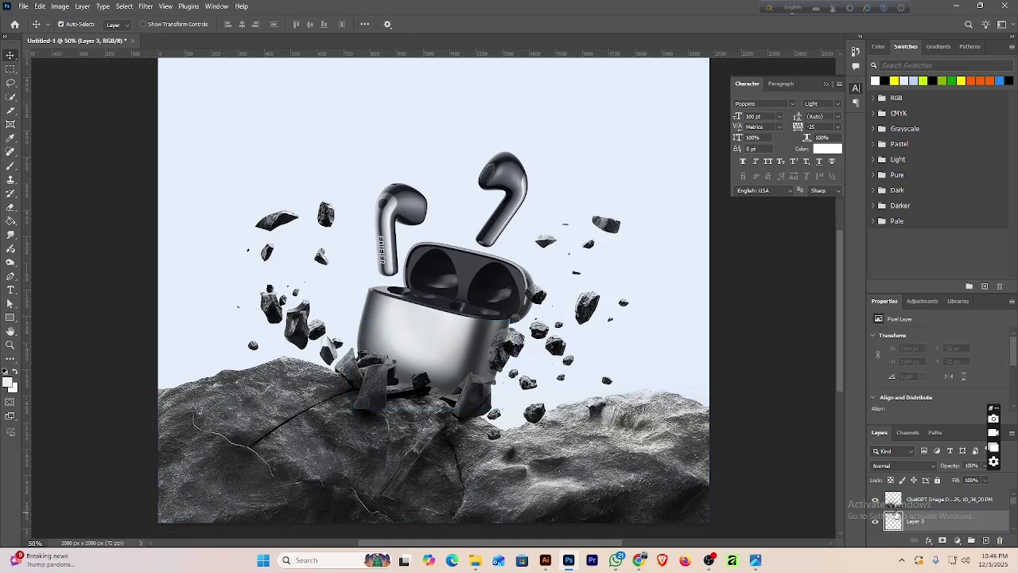
left_click(894, 499, "ctrl")
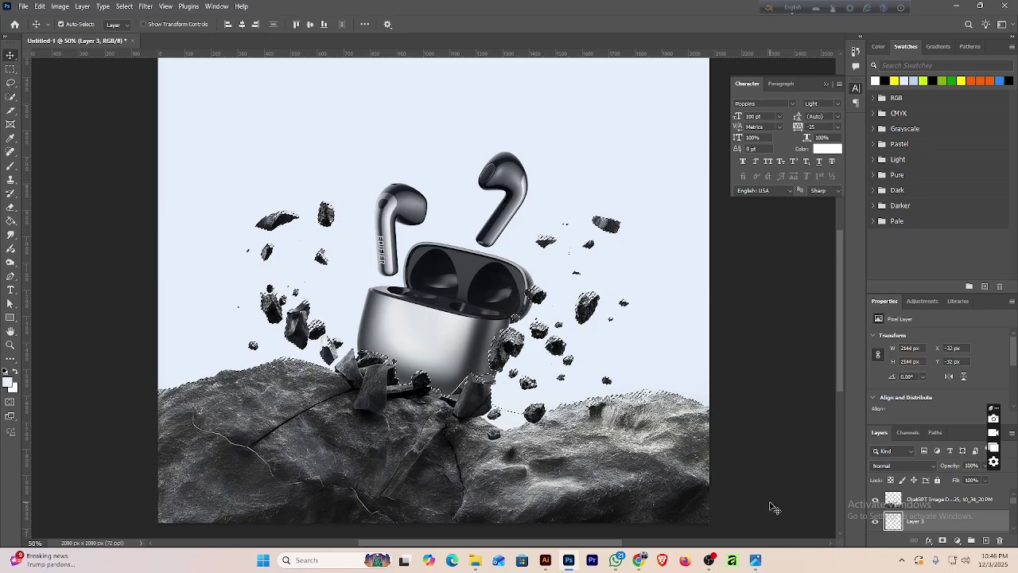
key("ctrl+d")
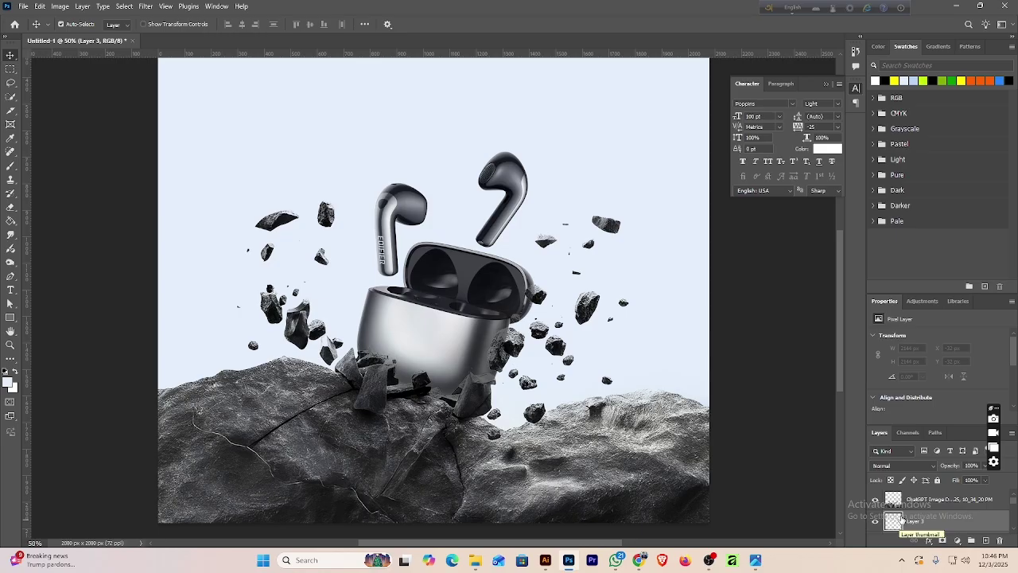
left_click(895, 504, "ctrl")
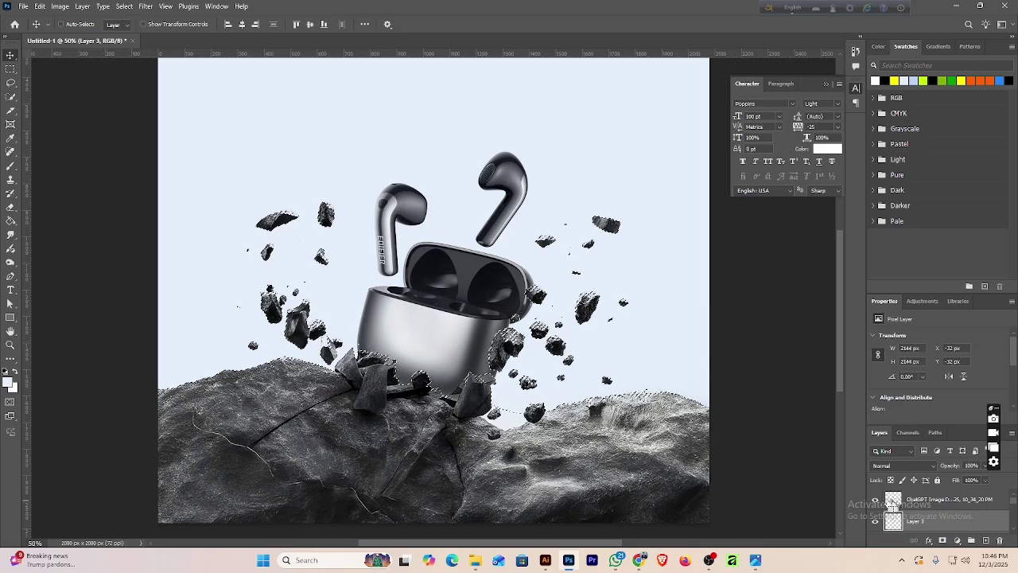
left_click(11, 97)
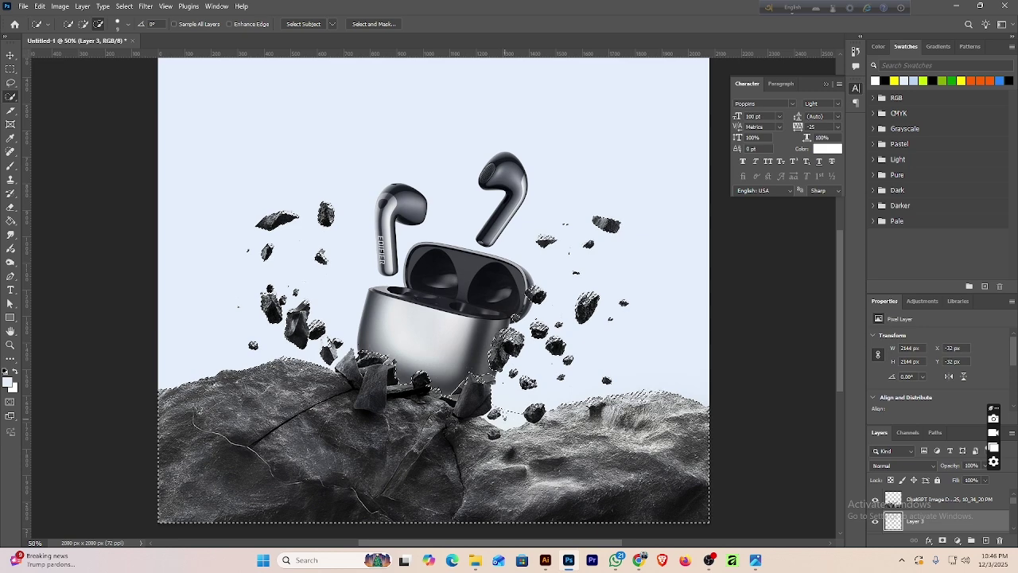
key("ctrl+d")
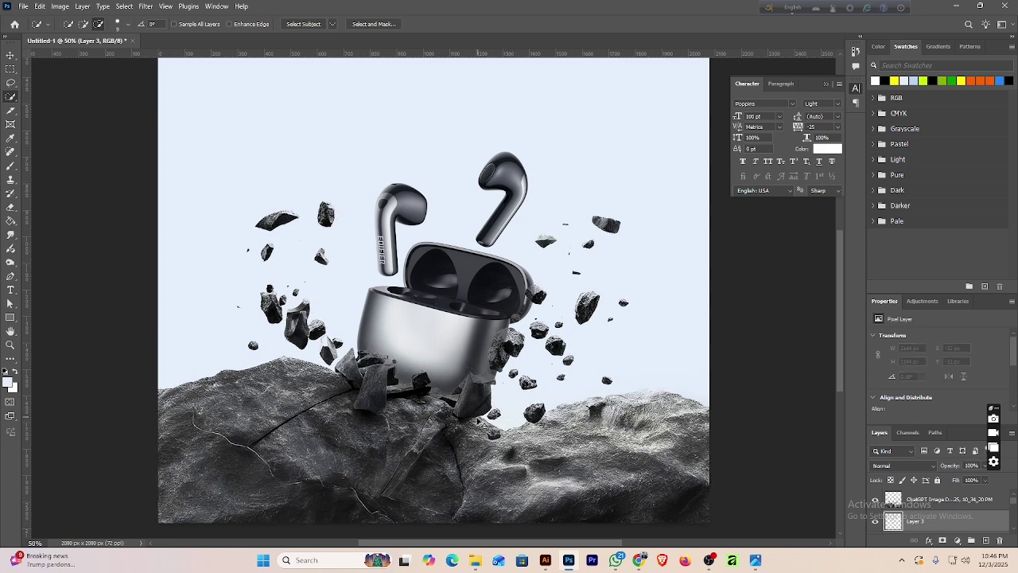
key("ctrl+shift+d")
key("b")
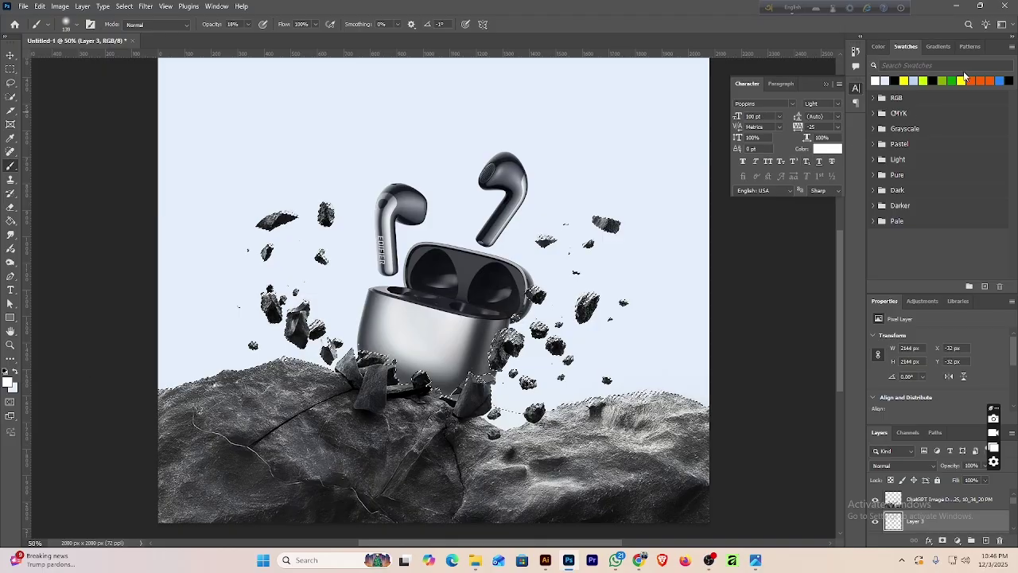
Try painting a black shadow along the upper edge of the right-hand rock with a soft 199 px brush at 18% opacity.
left_click(895, 81)
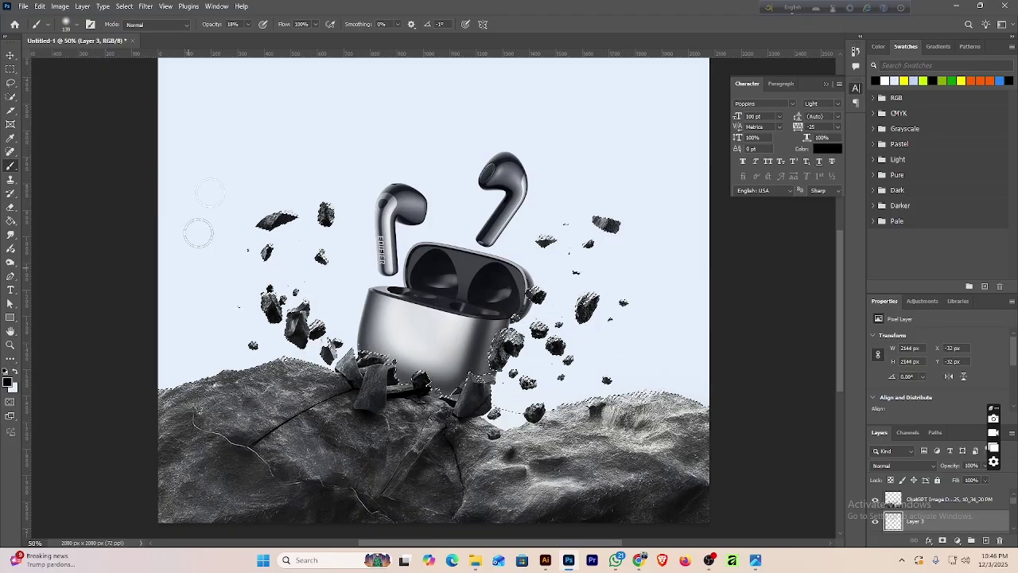
right_click(570, 434)
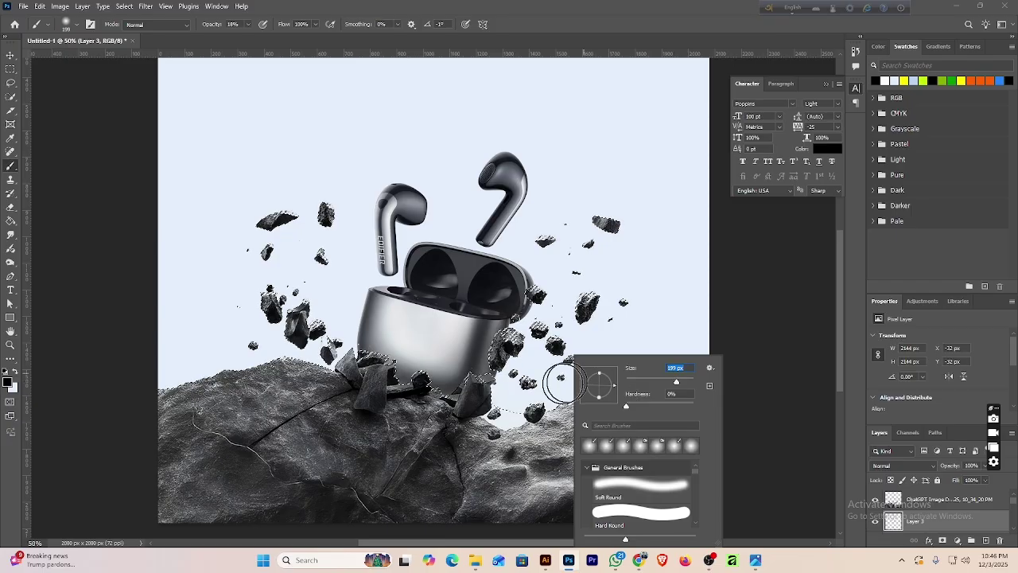
left_click(580, 5)
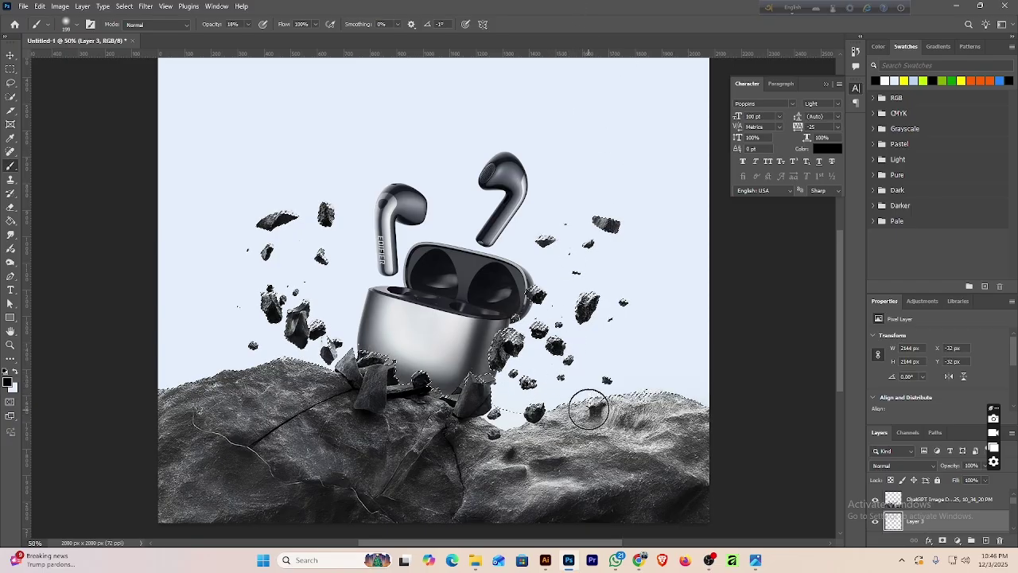
mouse_move(567, 411)
left_mouse_down()
mouse_move(506, 426)
mouse_move(589, 404)
mouse_move(516, 434)
left_mouse_up()
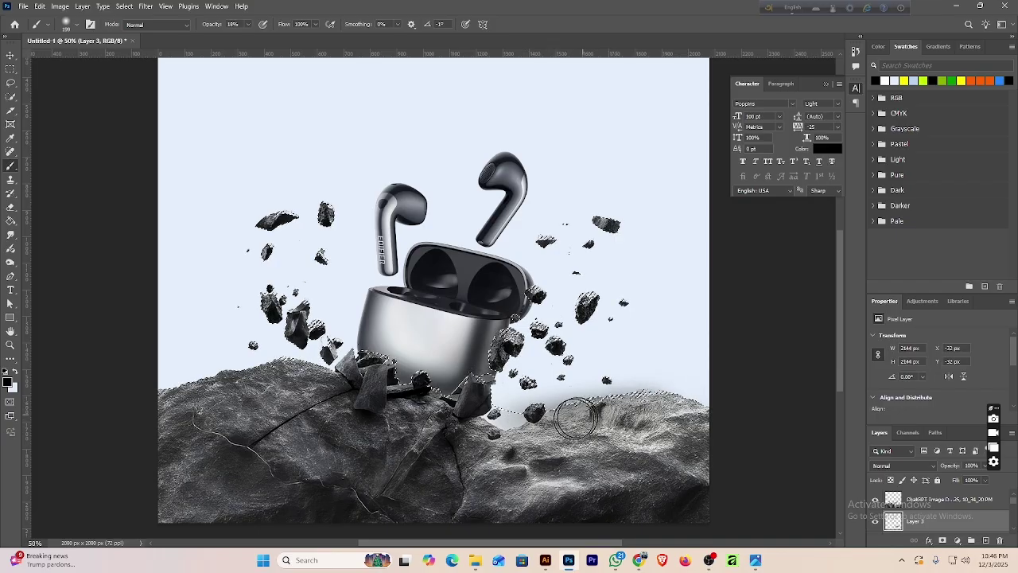
Try a stronger shadow with the brush opacity at 73%, clear the selection and delete the painted layer.
left_click(248, 24)
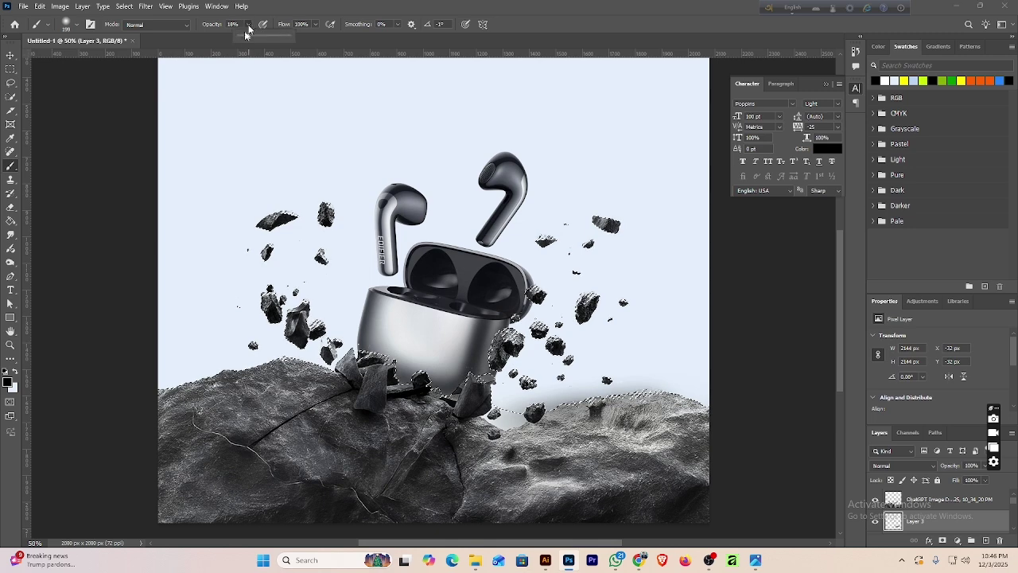
left_click_drag(244, 37, 278, 38)
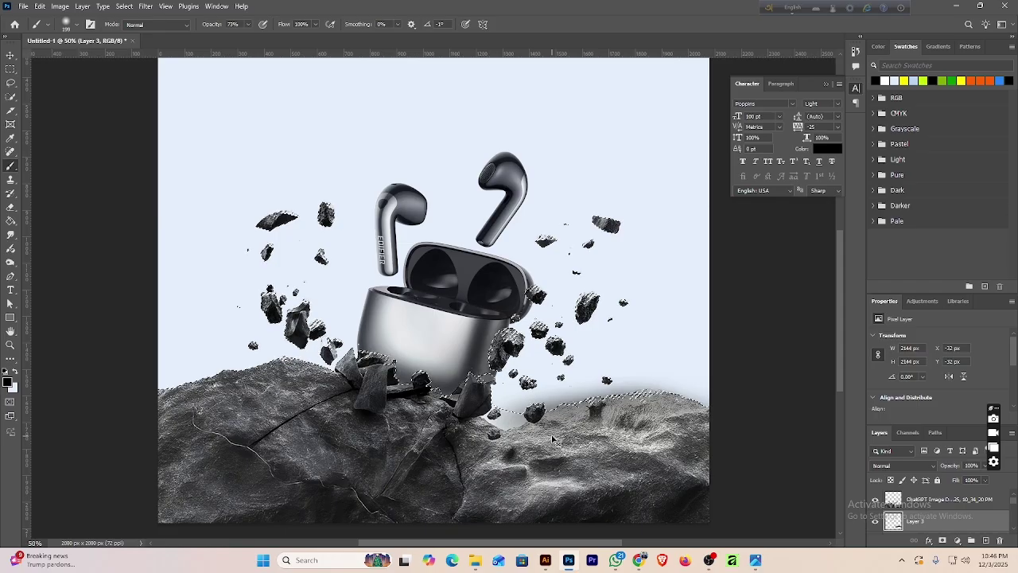
key("ctrl+d")
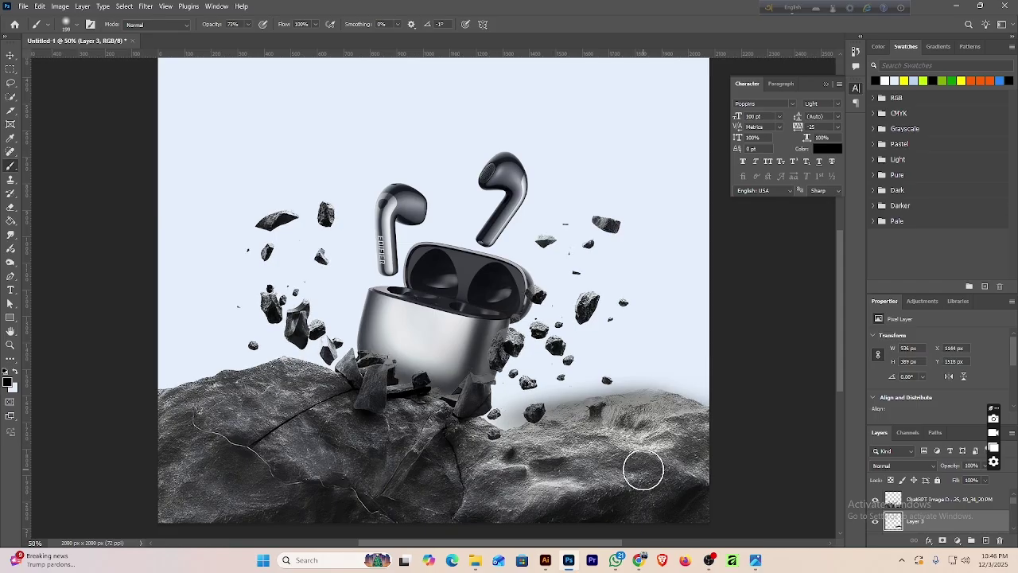
key("Delete")
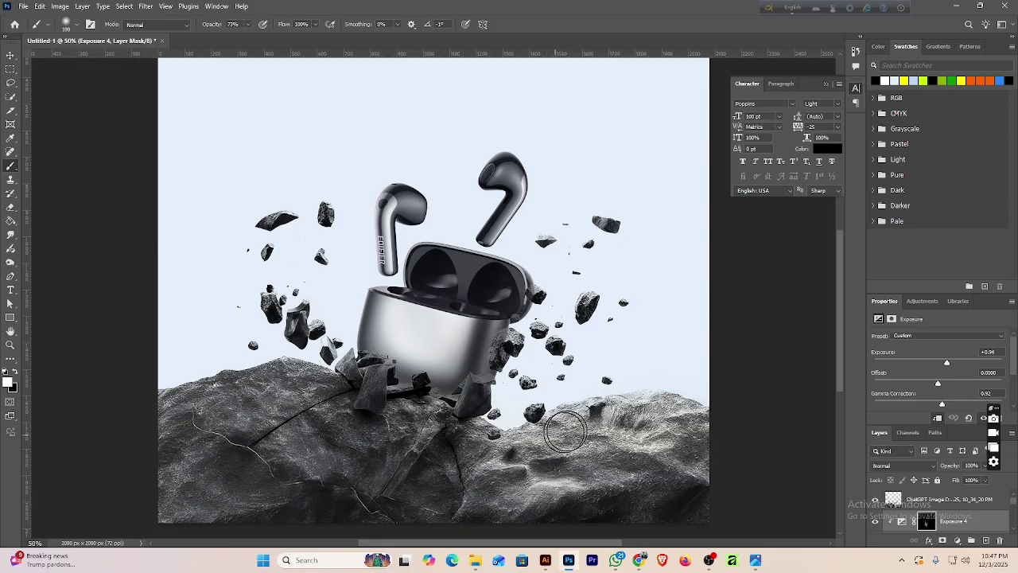
Examine the whole composition against the reference ad Enjoy Weekend T2.jpg in the photo viewer, and return to the design.
key("ctrl+minus")
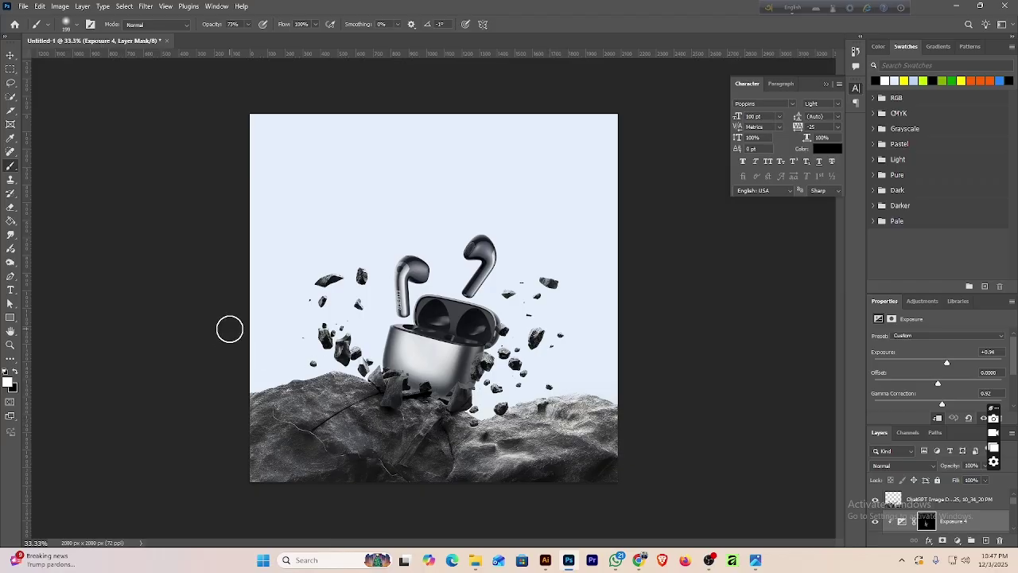
key("ctrl+plus")
key("ctrl+minus")
left_click(756, 560)
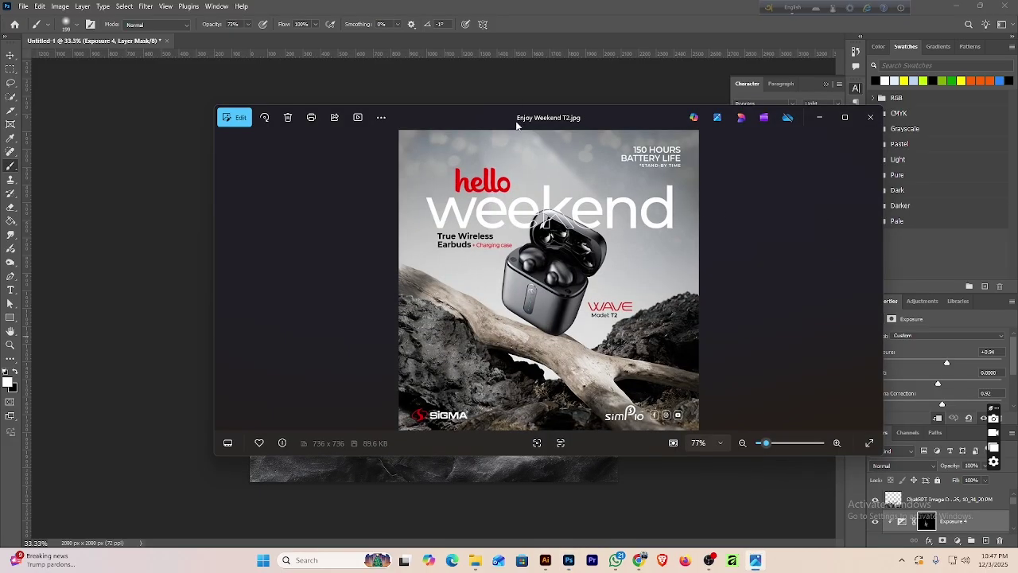
left_click_drag(517, 125, 655, 168)
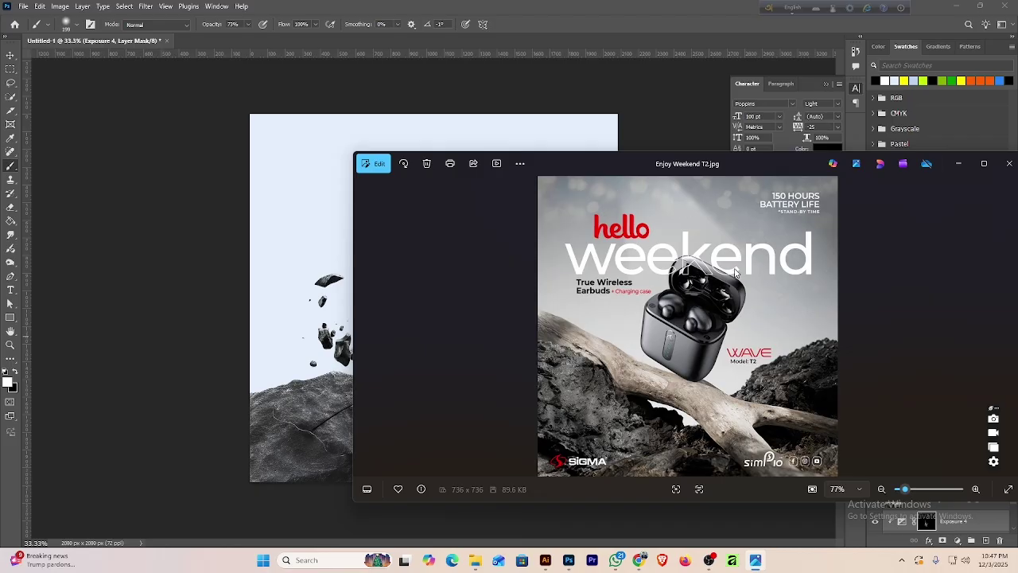
left_click_drag(622, 166, 1016, 142)
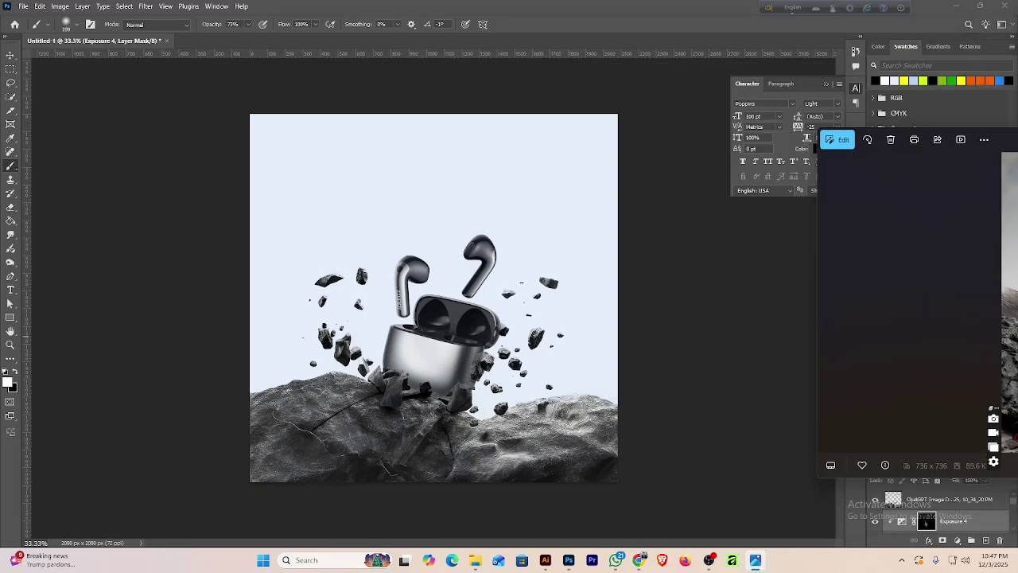
left_click(700, 372)
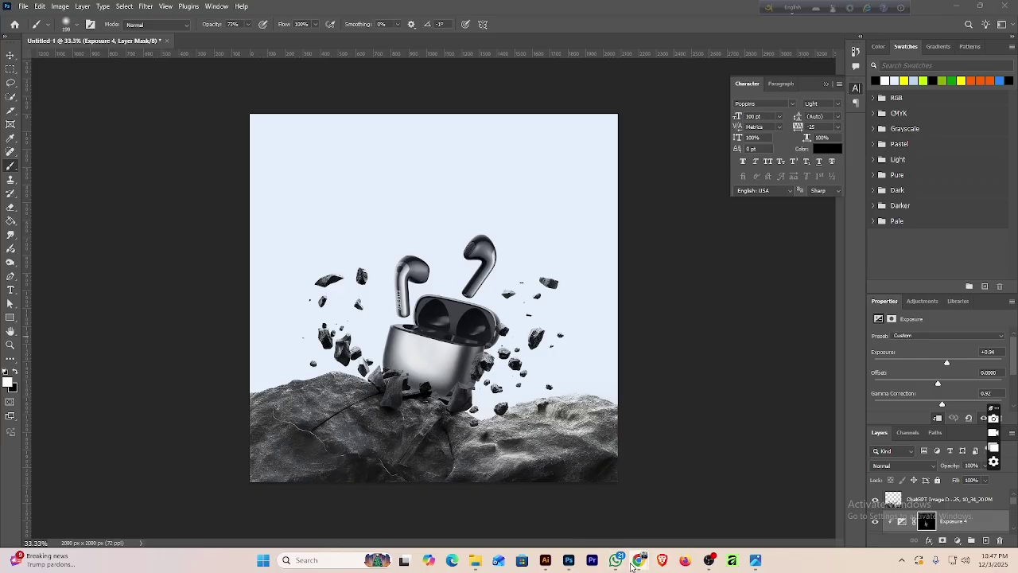
Switch to Pinterest in the browser and search for "clouds".
mouse_move(637, 563)
left_click(514, 517)
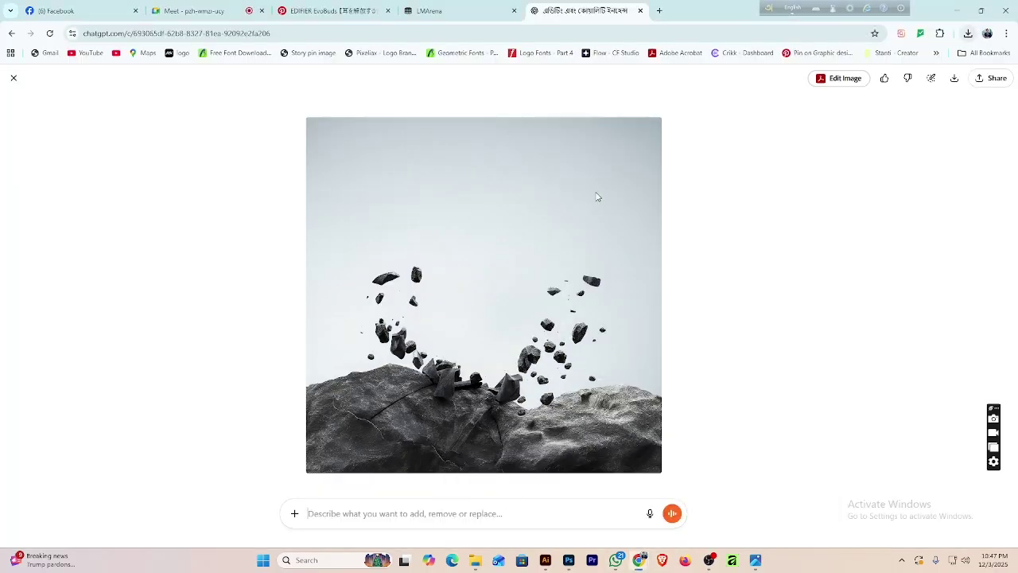
left_click(372, 6)
left_click(276, 86)
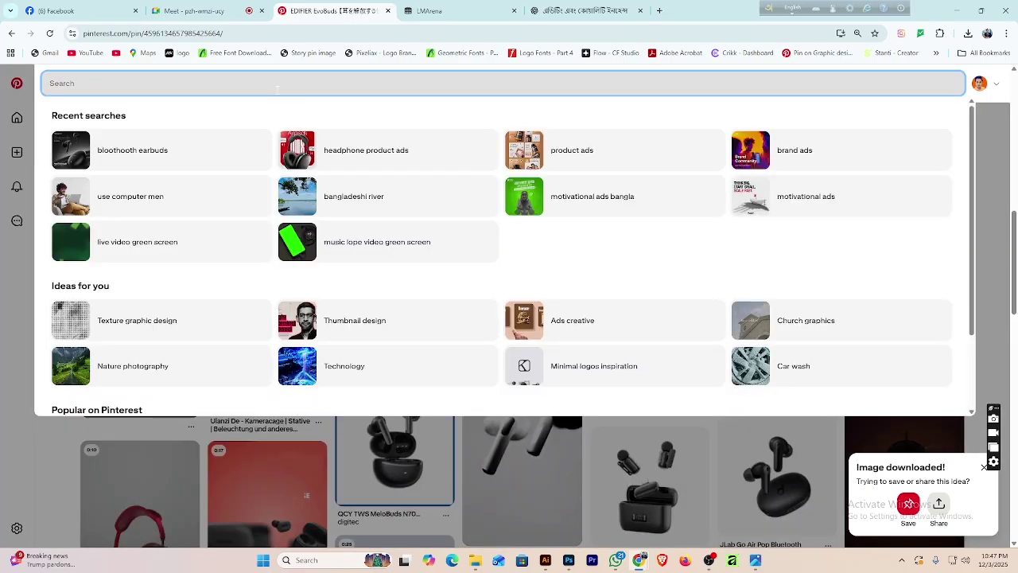
type("clouds")
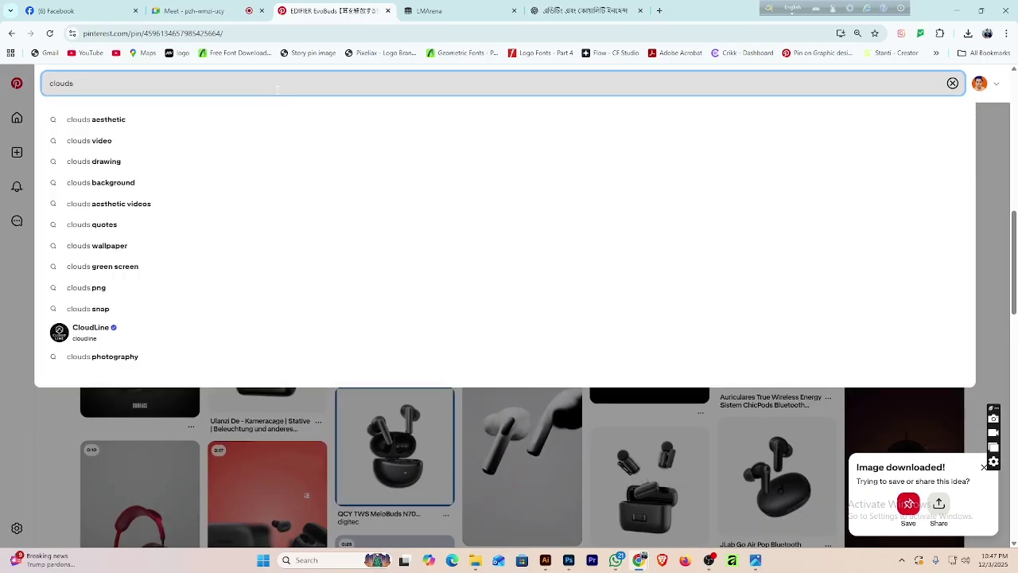
key("Return")
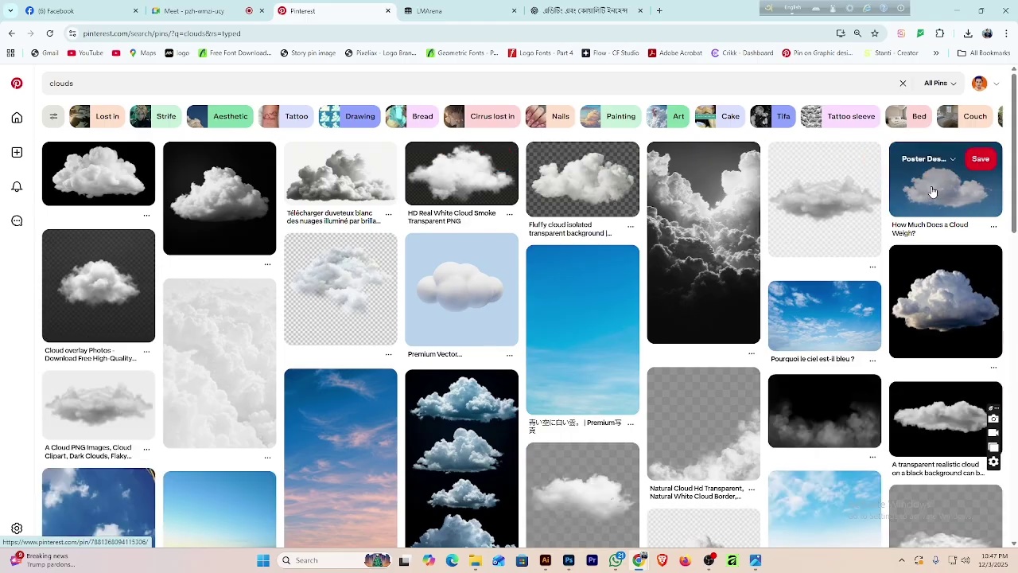
Open the "How Much Does a Cloud Weigh?" pin showing a single white cloud on blue sky and download its image.
left_click(933, 192)
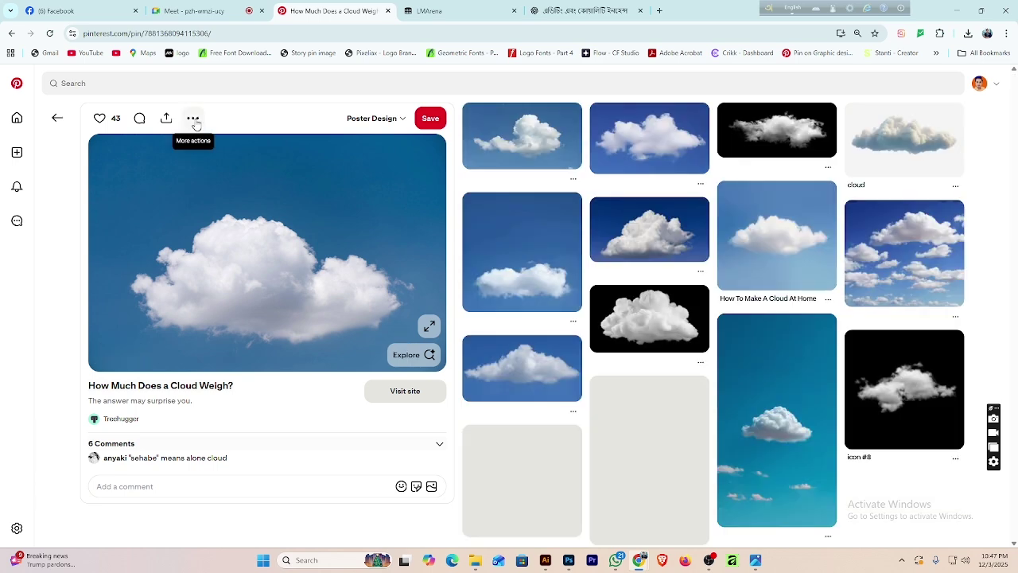
left_click(194, 120)
left_click(191, 148)
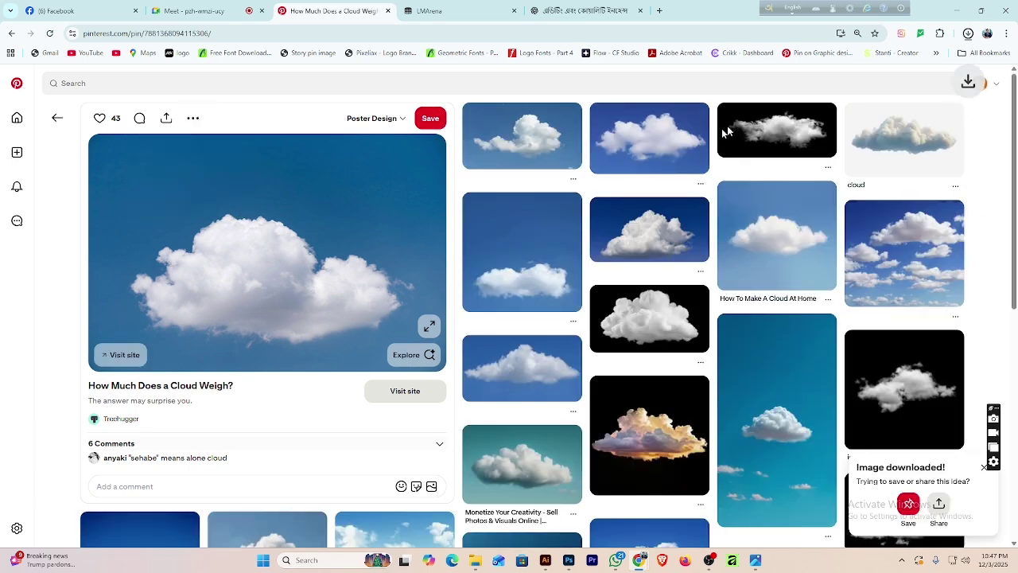
Place the downloaded cloud picture into the Photoshop composition, enlarged to about 1396 × 931 px and positioned in the canvas's upper-left area.
left_click(939, 61)
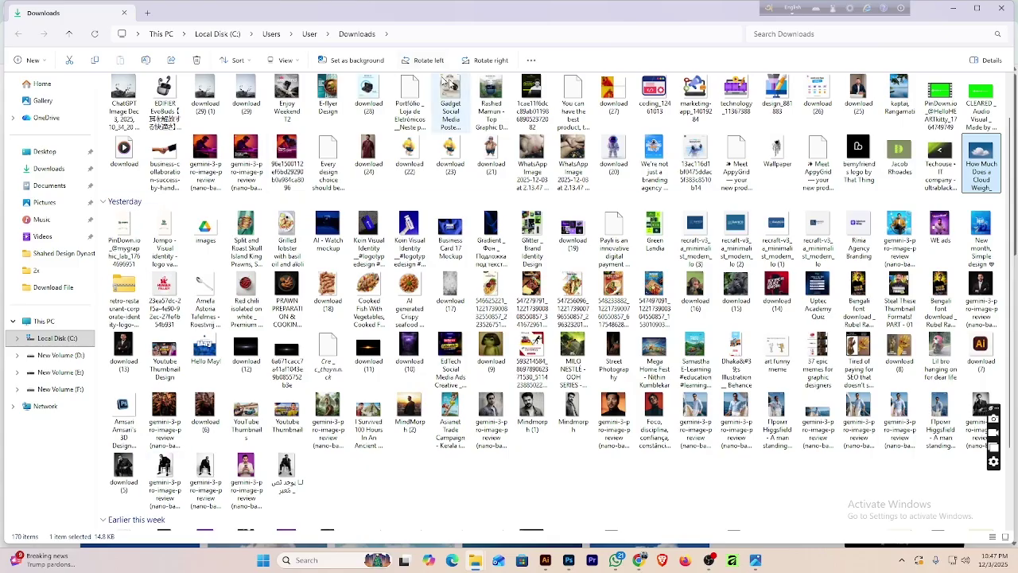
left_click_drag(987, 160, 458, 294)
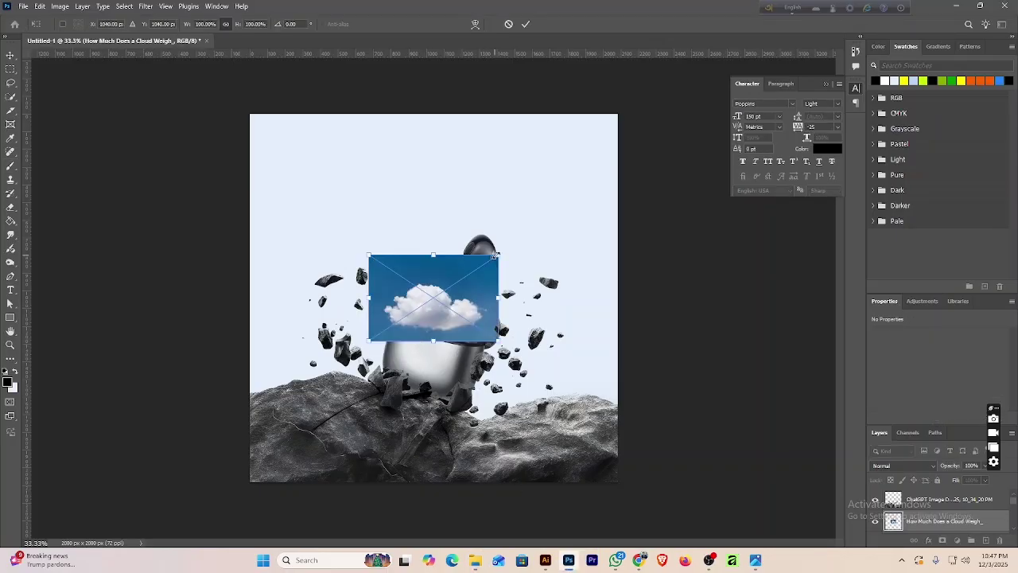
left_click_drag(494, 256, 557, 215)
left_click_drag(414, 205, 414, 180)
left_click(526, 24)
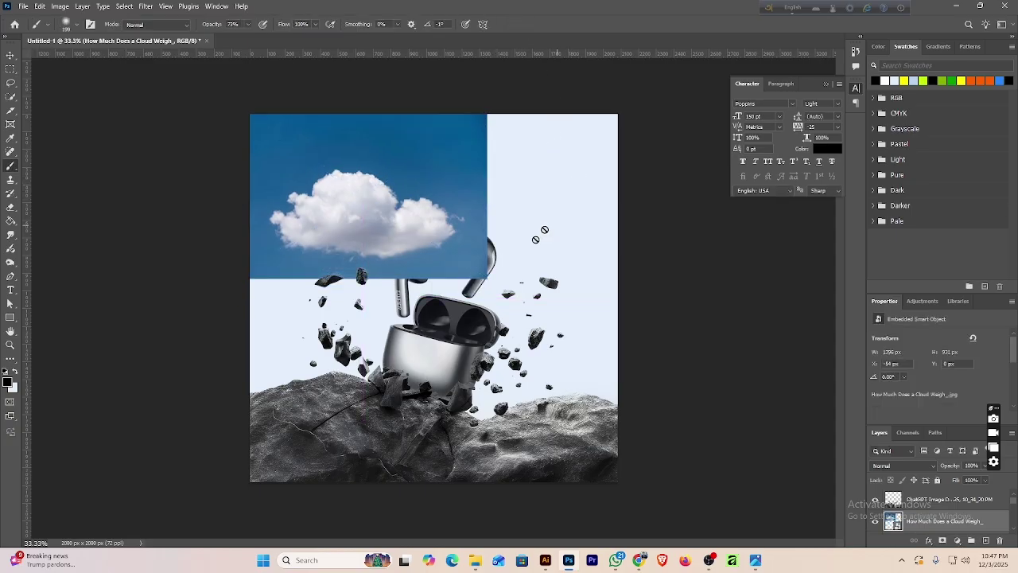
Preview blend modes such as Lighter Color on the cloud layer, keep it on Normal and rasterize the layer.
left_click(895, 465)
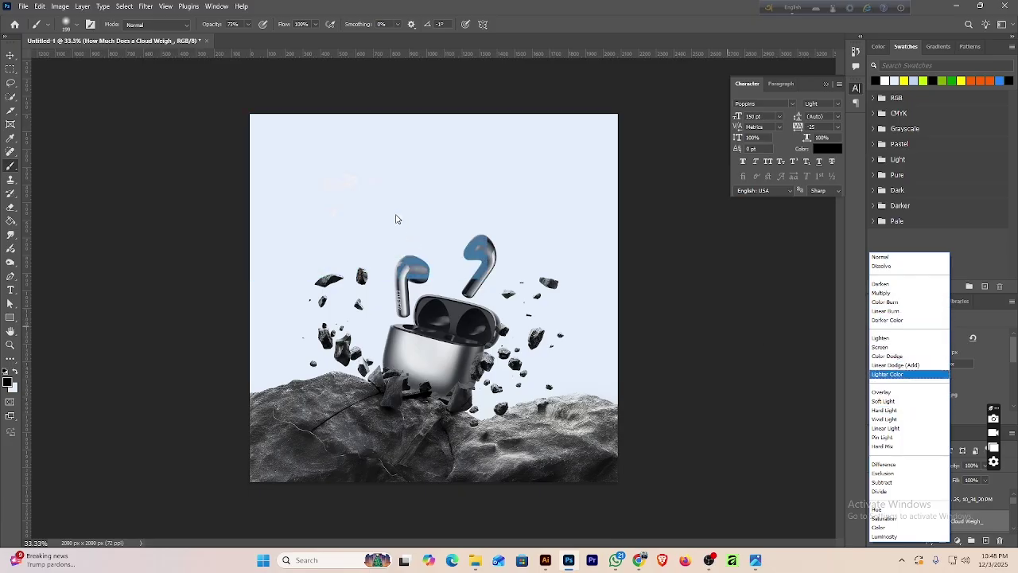
left_click(397, 219)
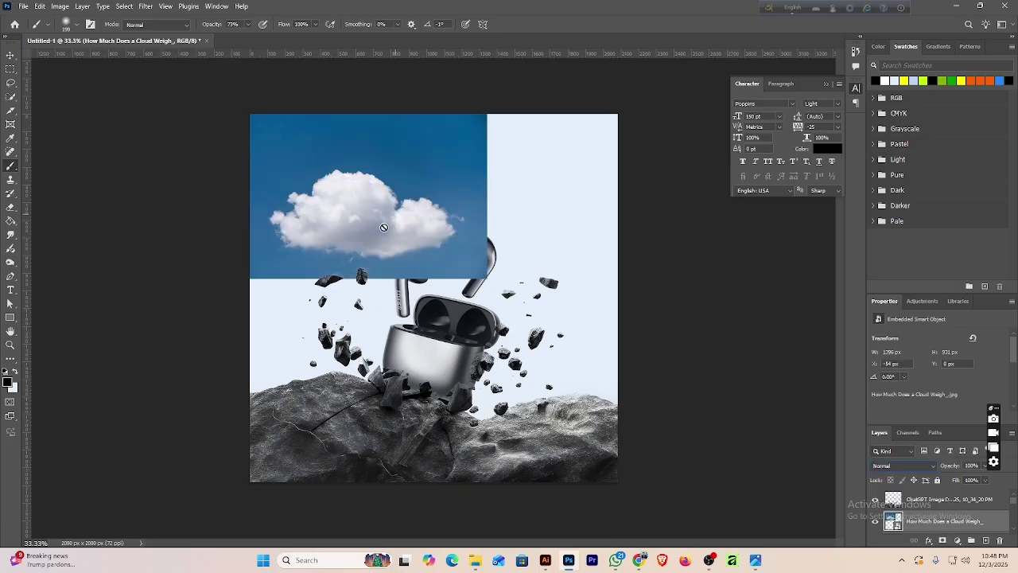
right_click(997, 525)
left_click(936, 484)
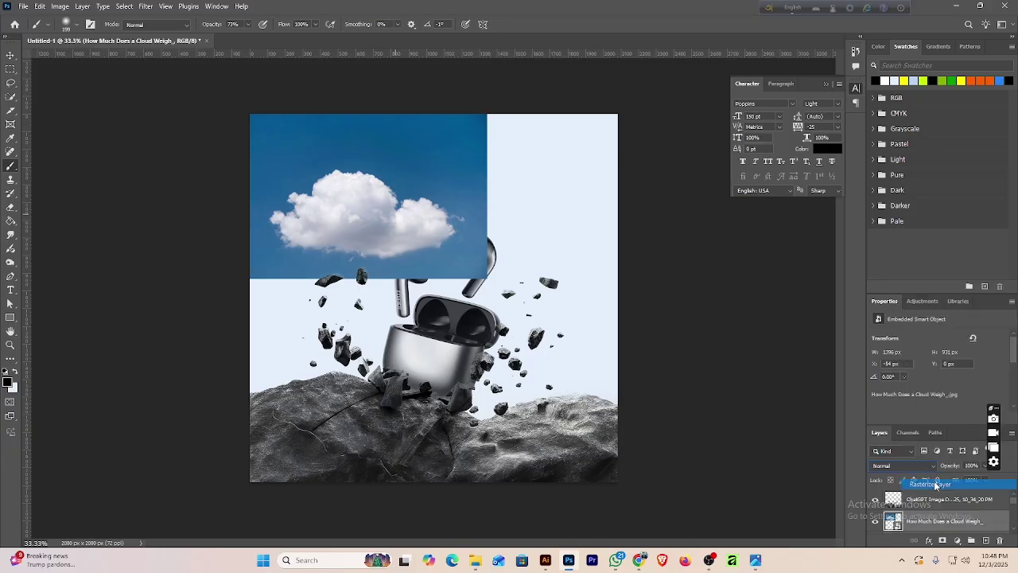
Select the cloud as the subject on the rasterized picture and cut it out of the blue sky.
left_click(123, 6)
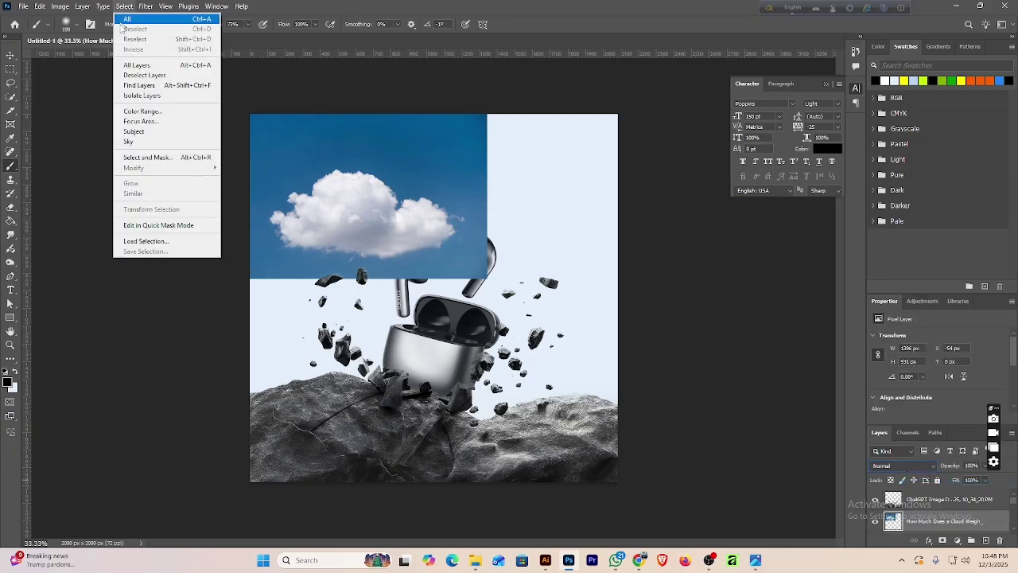
left_click(133, 131)
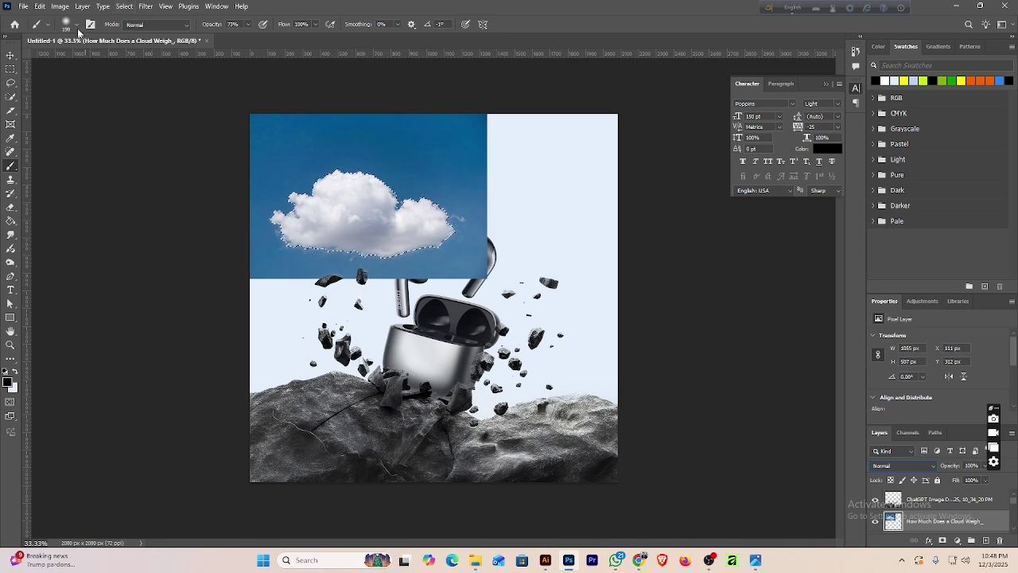
left_click(39, 6)
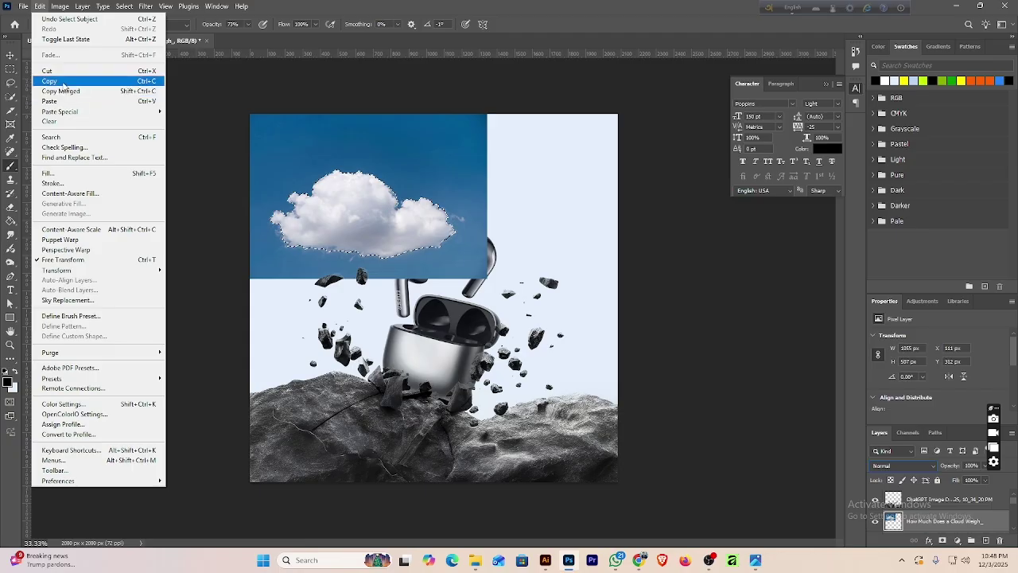
left_click(48, 71)
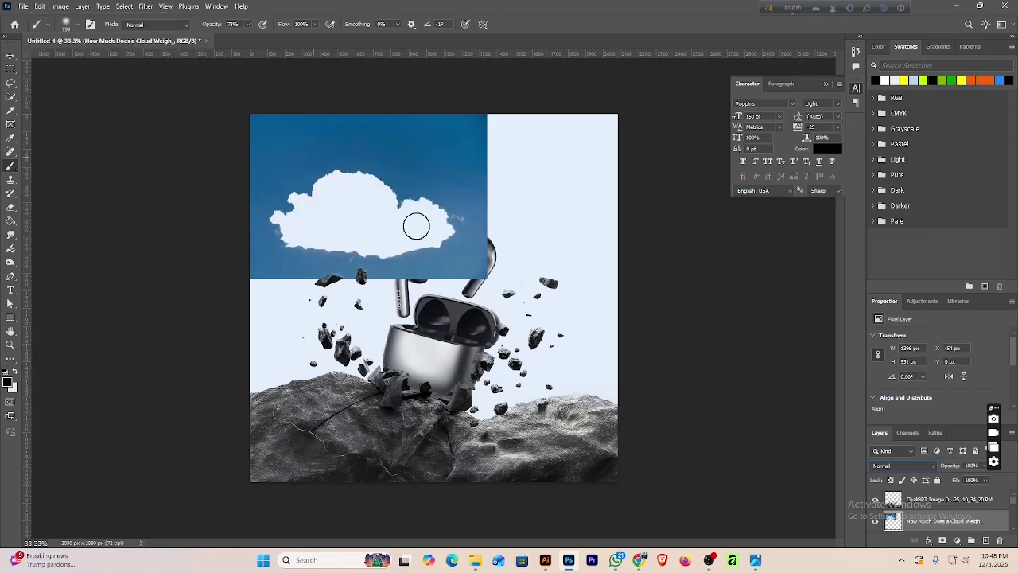
Delete the leftover blue-sky layer, then paste the cut cloud and place it above the earbuds in the canvas's upper-left area.
left_click(10, 55)
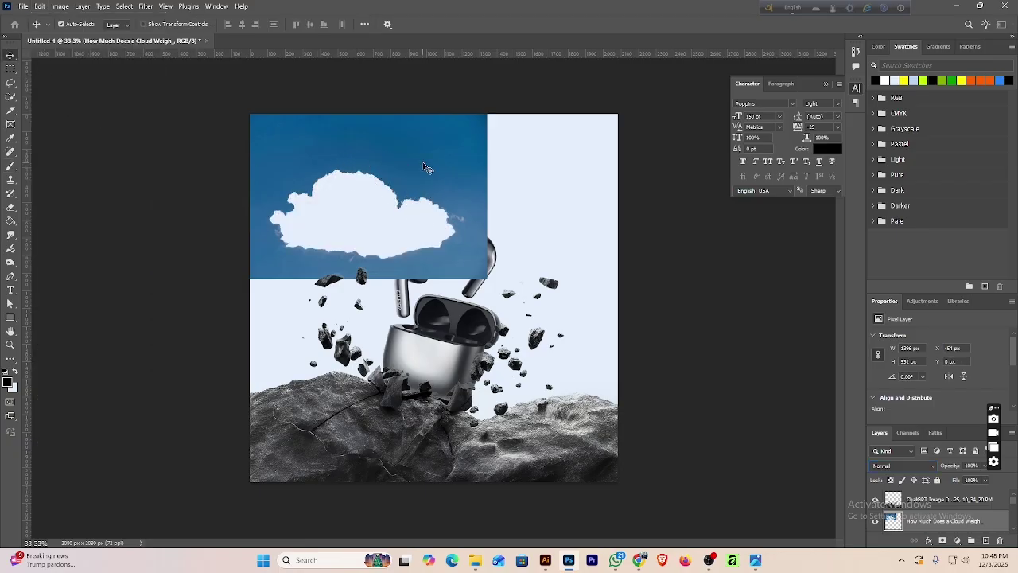
key("Delete")
key("ctrl+v")
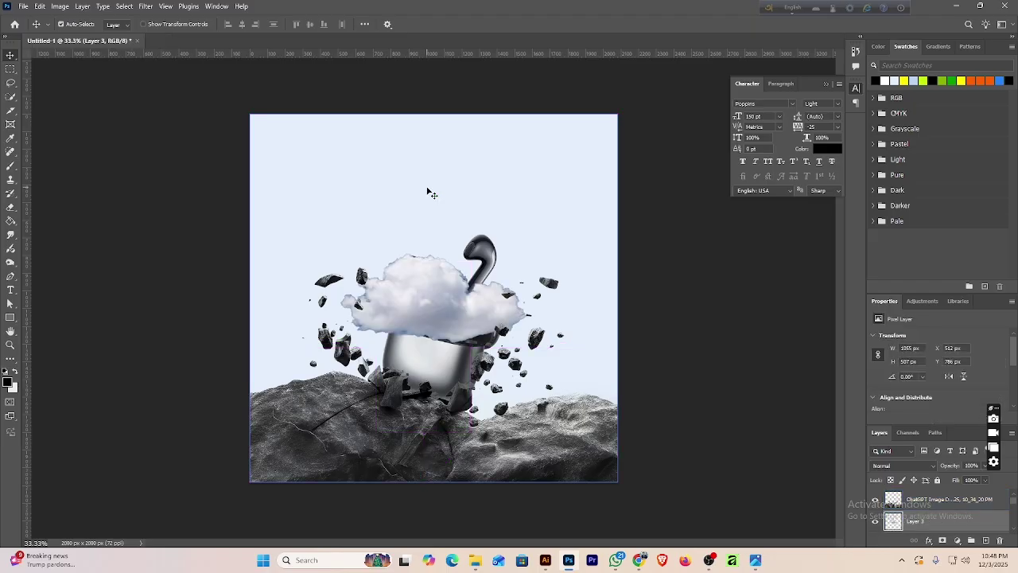
left_click_drag(470, 321, 412, 214)
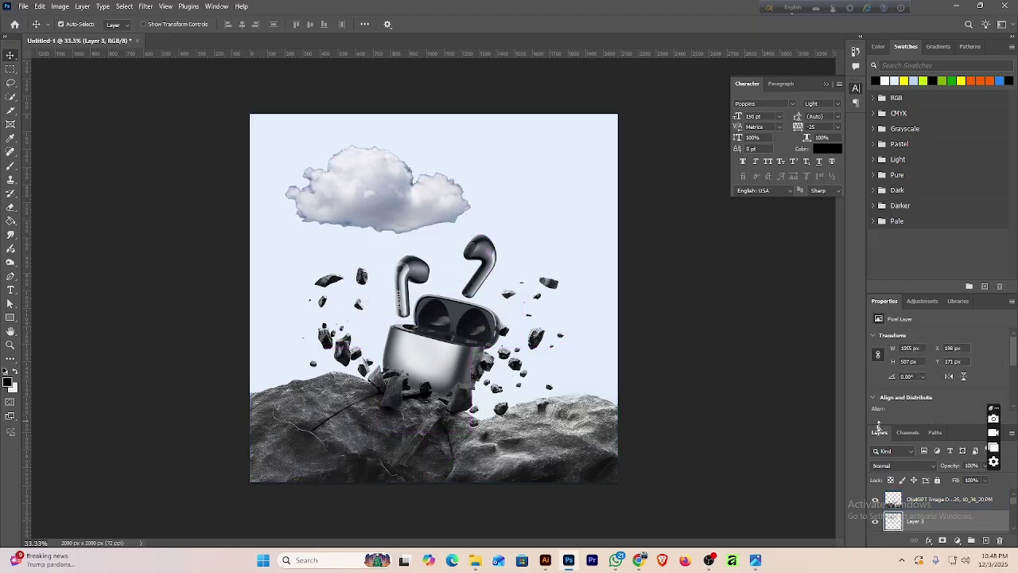
Try Soft Light blending on the pasted cloud nearer the canvas's left edge, then delete its layer.
left_click(903, 466)
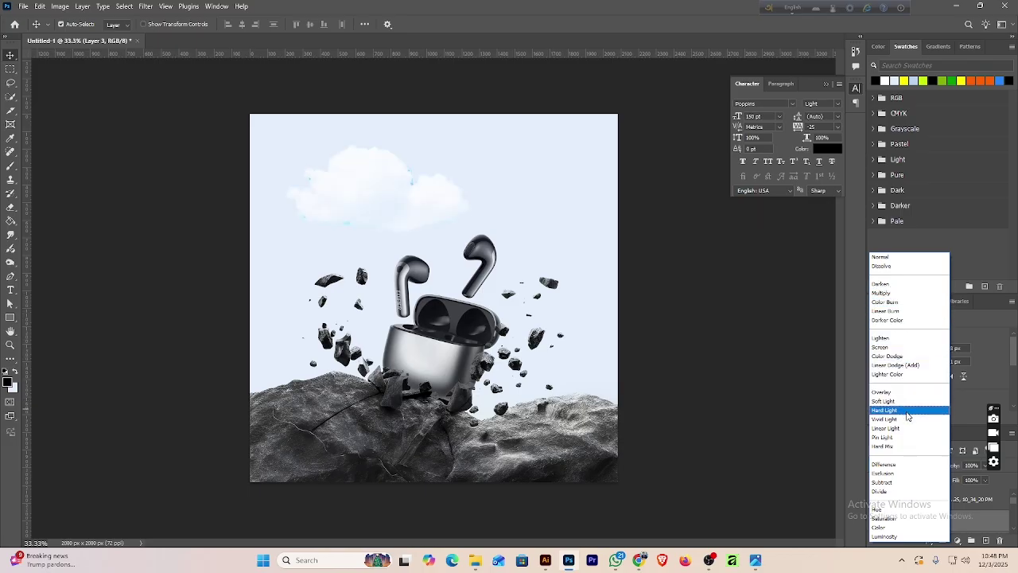
left_click(908, 401)
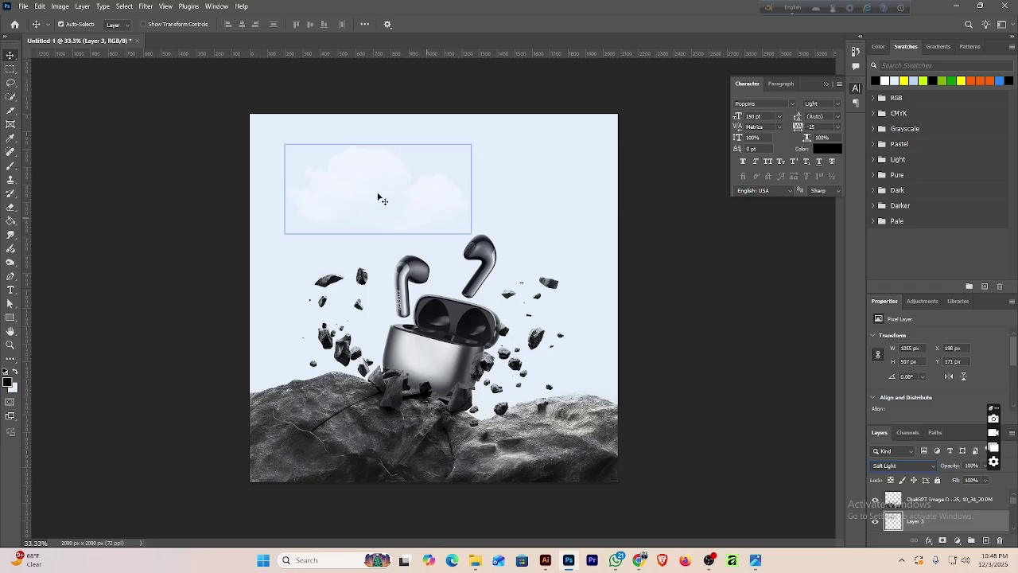
left_click_drag(380, 198, 269, 208)
key("Delete")
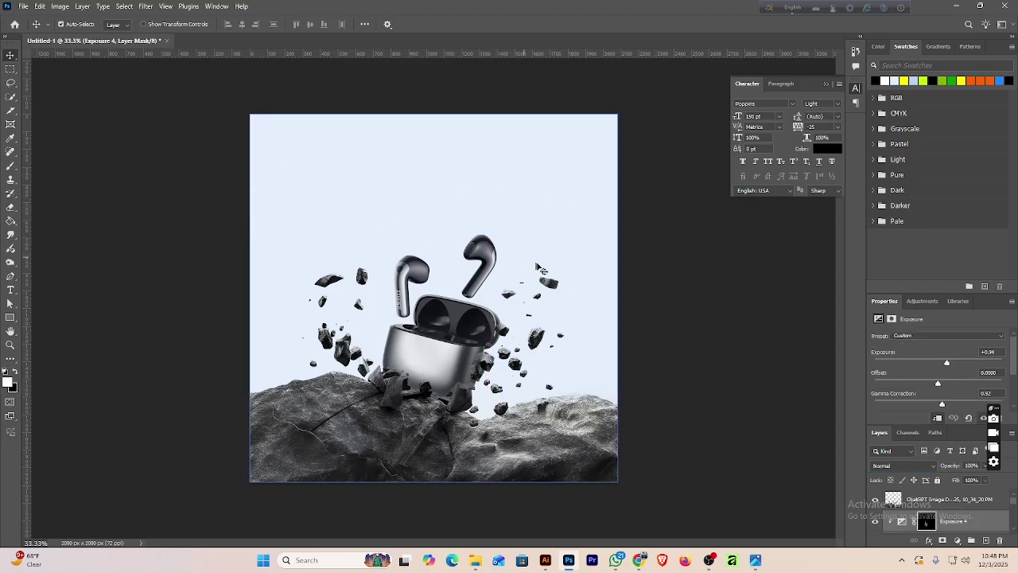
Create a new empty layer and choose the RB Cloud Brush 100 preset for the Brush tool.
left_click(12, 168)
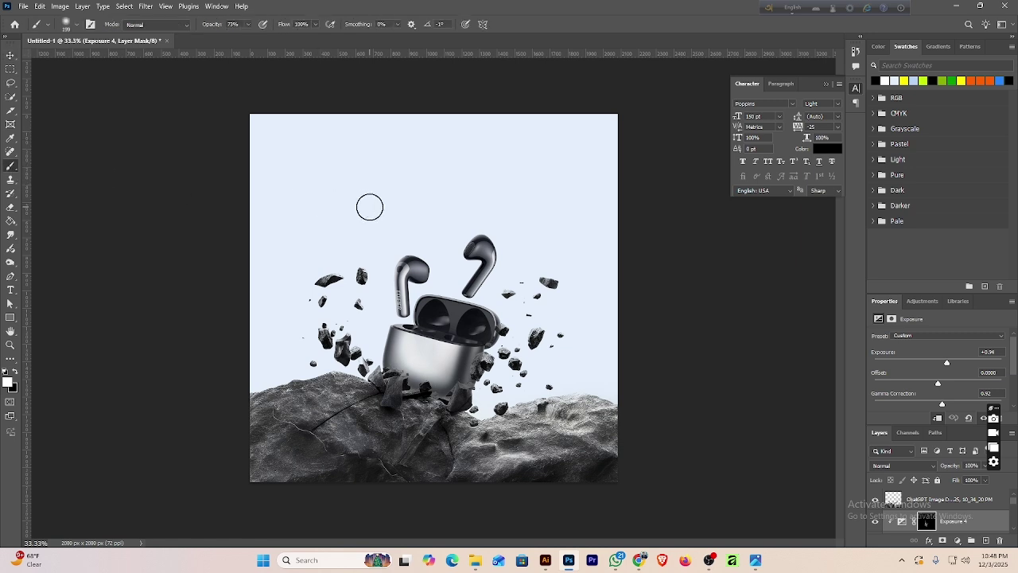
left_click(986, 540)
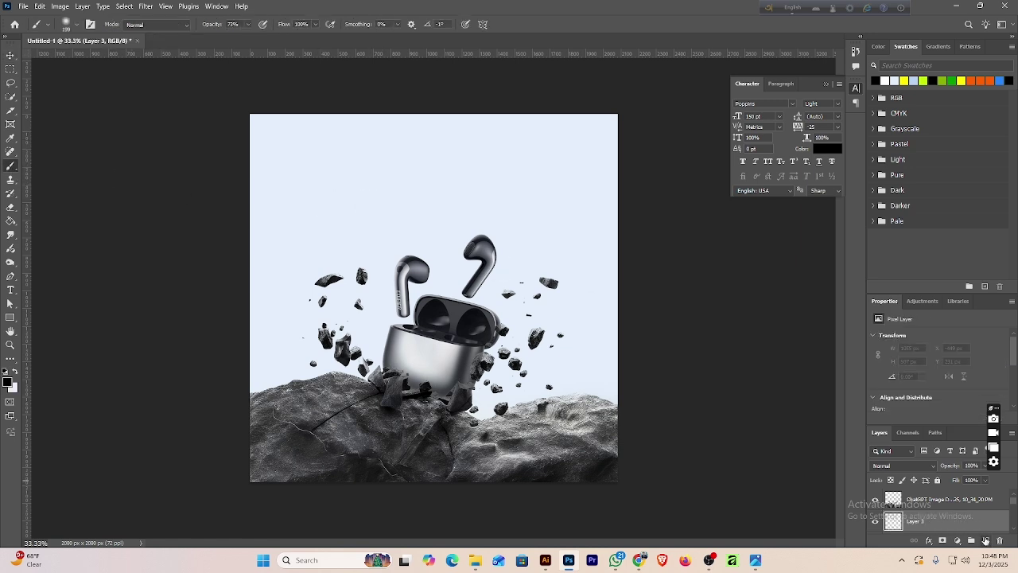
left_click(77, 25)
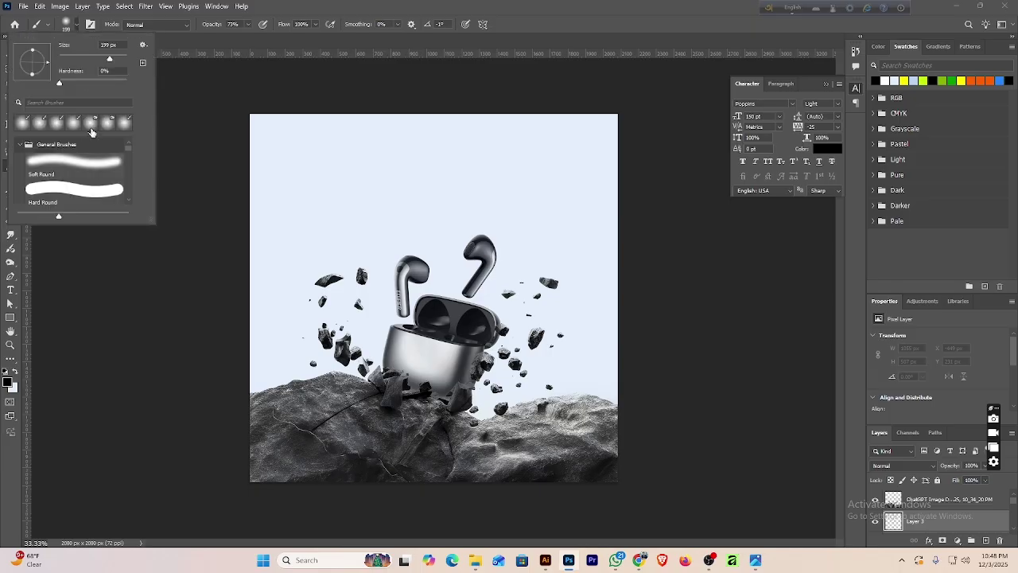
left_click_drag(132, 148, 129, 180)
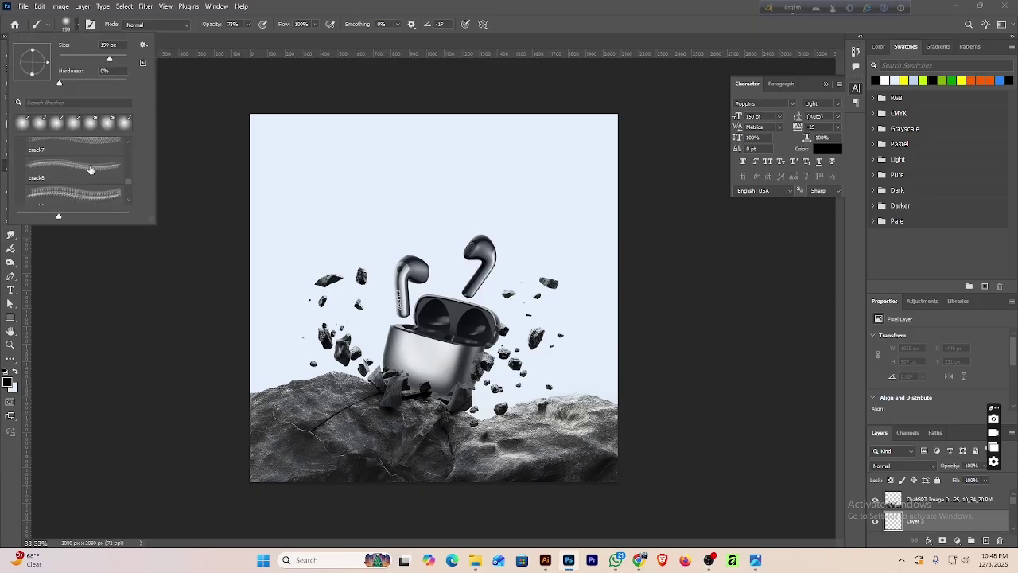
scroll(92, 167, "up", 5)
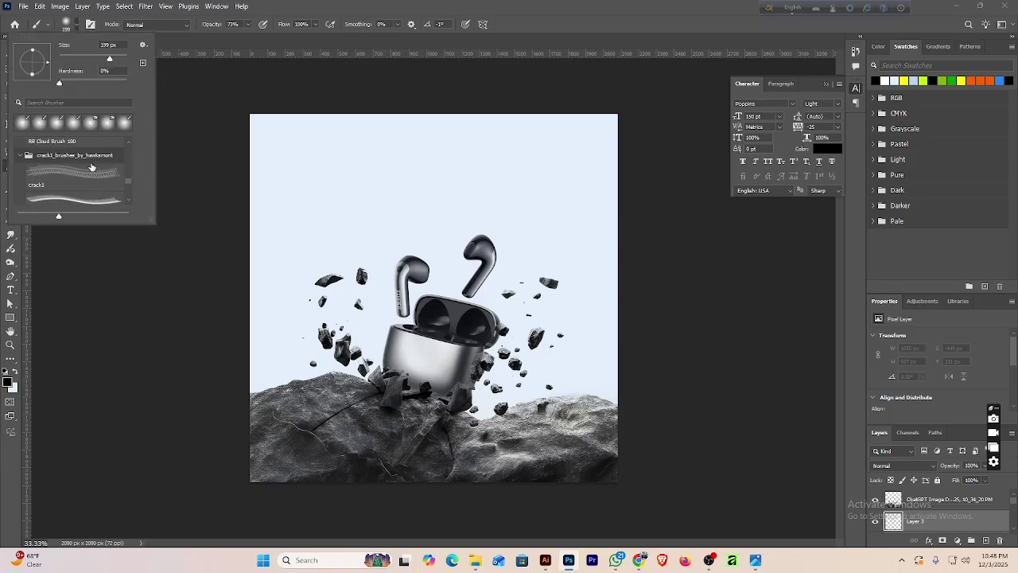
left_click(82, 173)
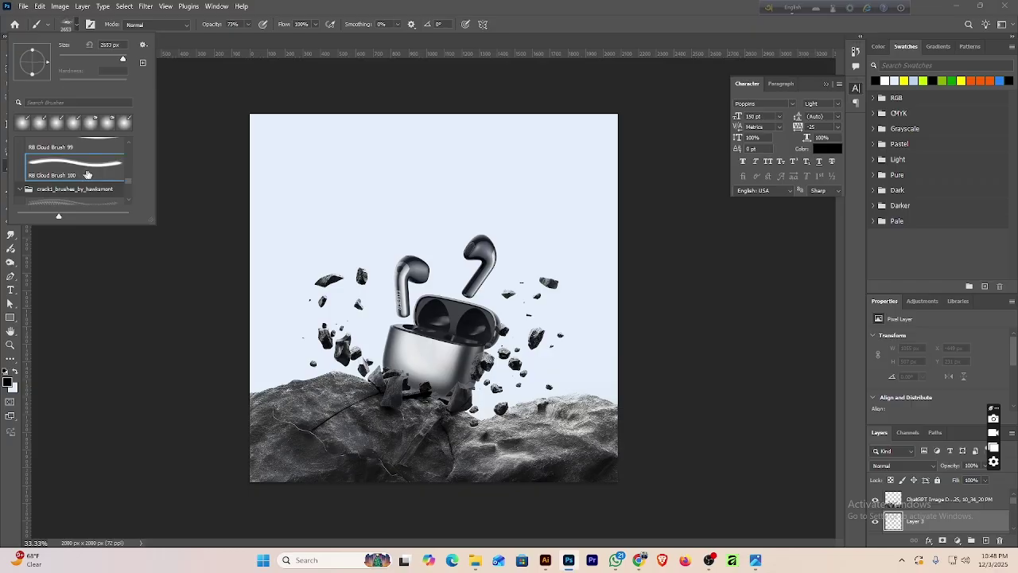
Try a black cloud-brush stamp in the canvas's upper-left corner and undo it.
left_click(254, 124)
left_click(255, 124)
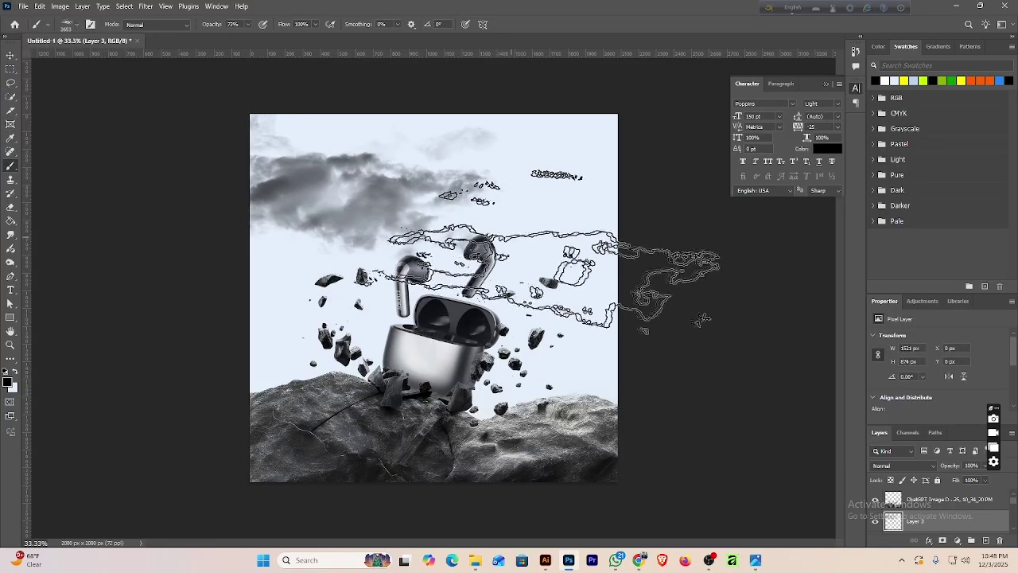
key("ctrl+z")
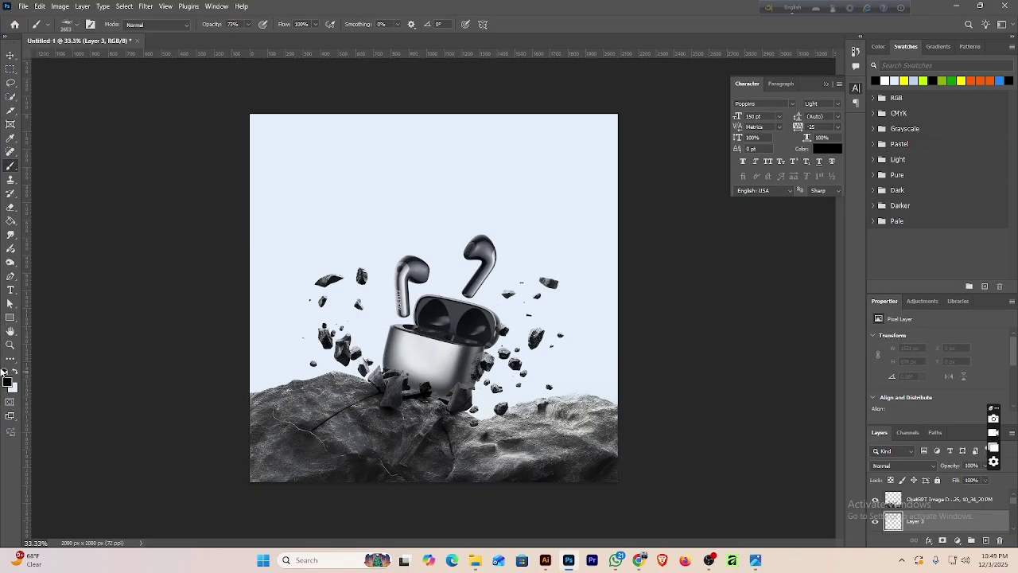
Set the foreground color to white and try a full-size cloud stamp at the canvas's left edge.
left_click(18, 371)
left_click(8, 383)
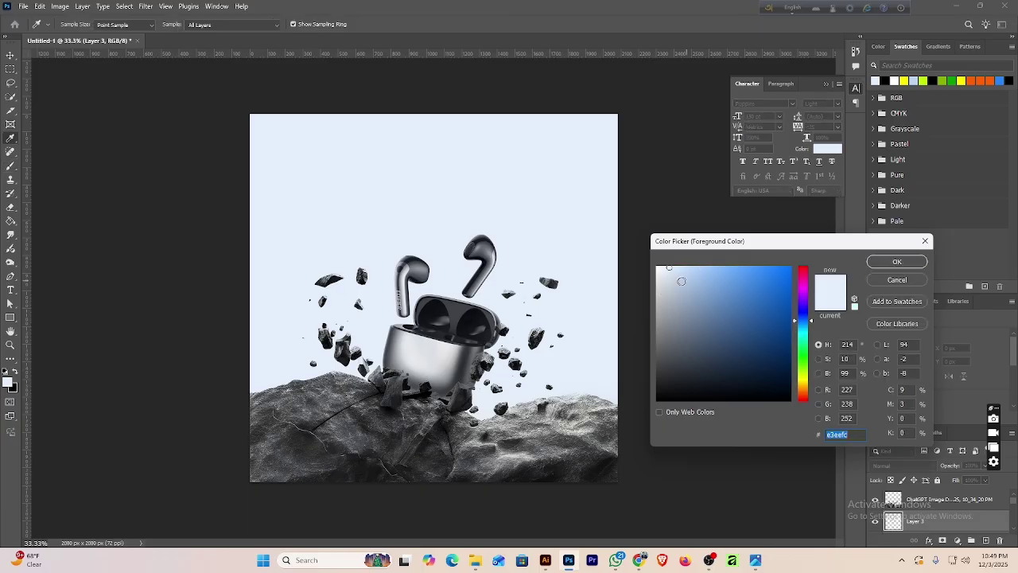
left_click(897, 261)
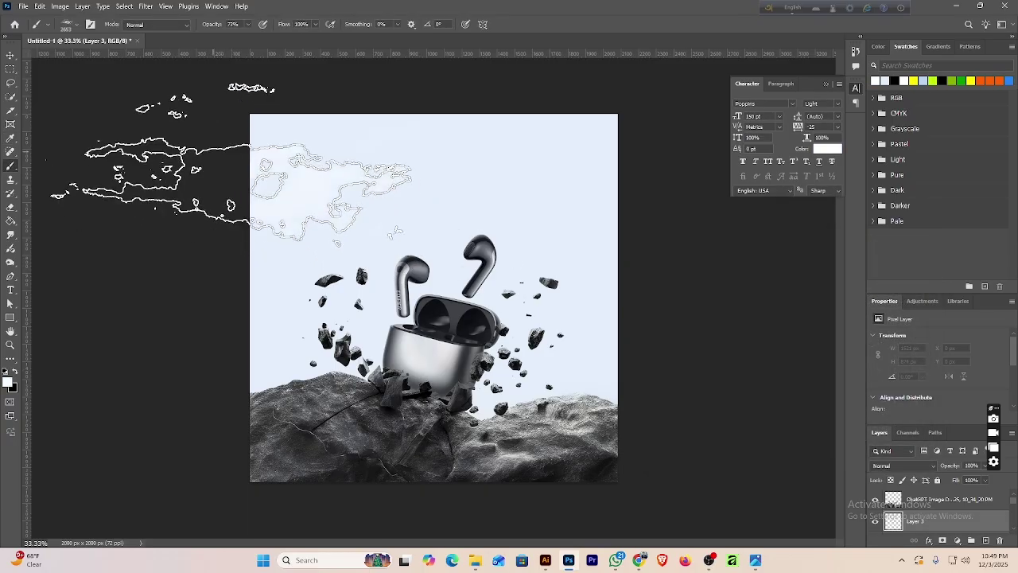
left_click(247, 191)
Reduce the cloud brush to about 1467 px and stamp faint white clouds in the canvas's upper-left and upper-right areas.
right_click(342, 203)
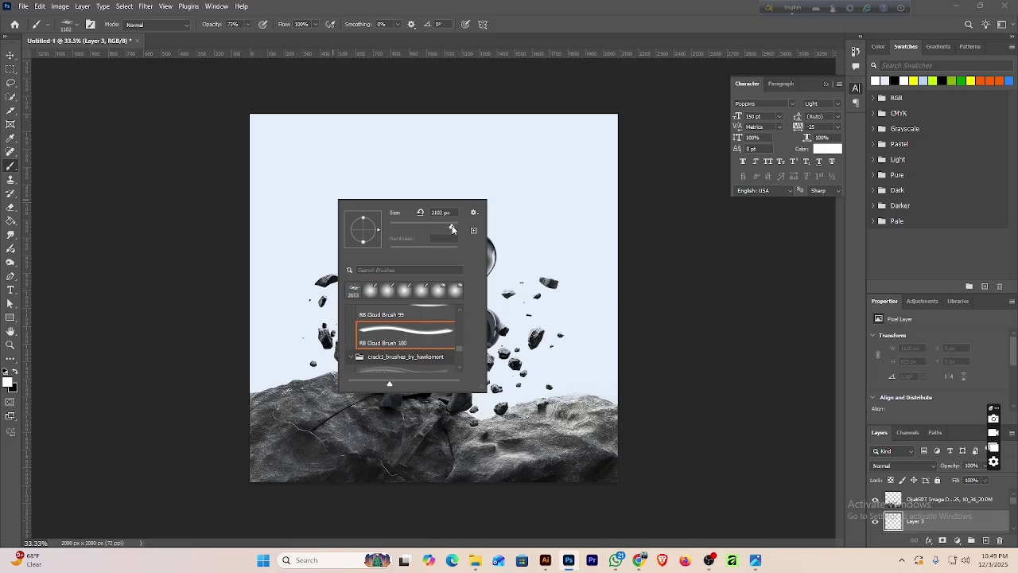
left_click(319, 167)
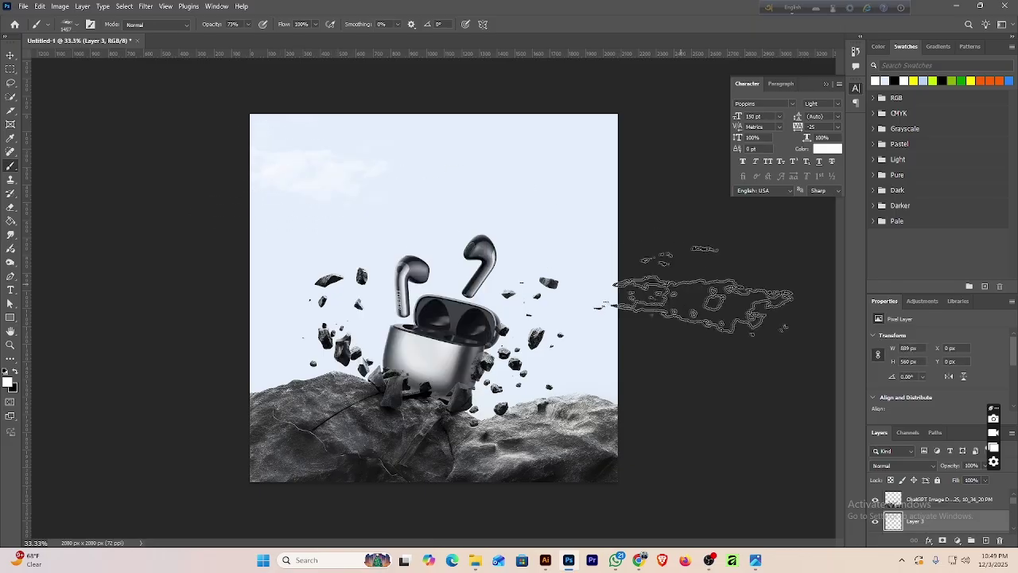
left_click(545, 301)
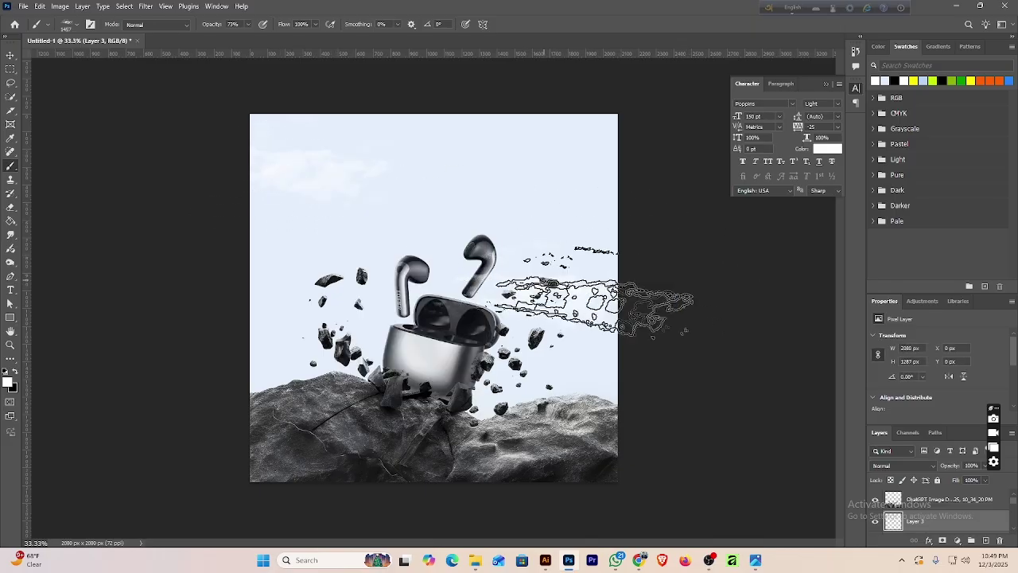
key("ctrl+z")
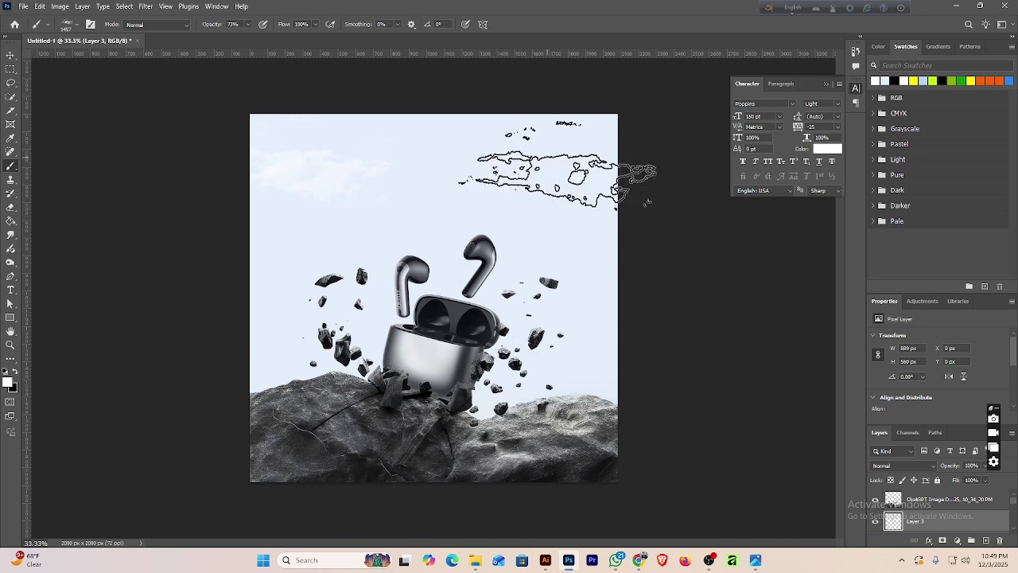
left_click(566, 170)
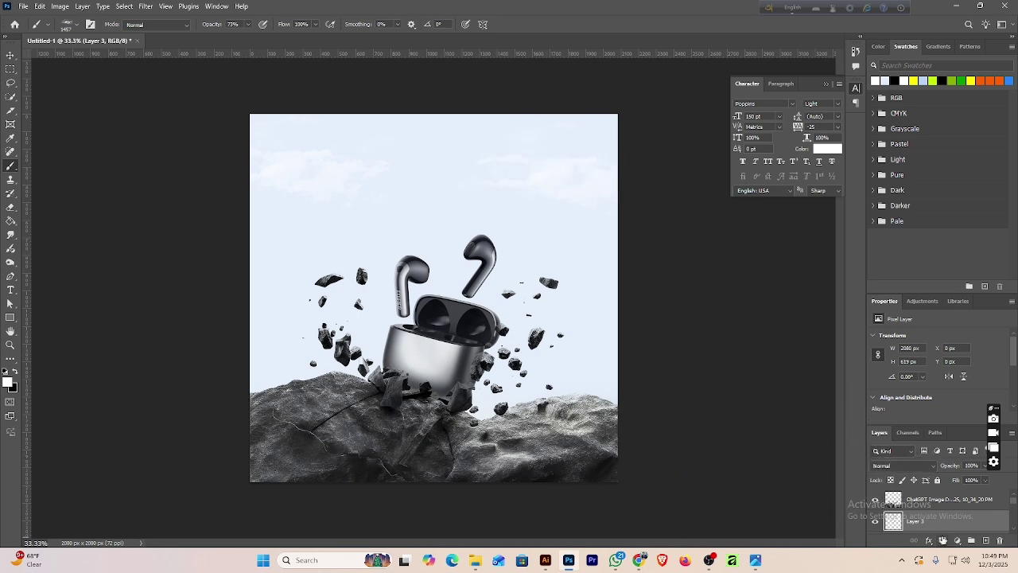
Add a new layer just above the light-blue background layer and stamp white clouds at the canvas's left and right edges above the rocks.
scroll(946, 523, "down", 2)
scroll(945, 523, "down", 2)
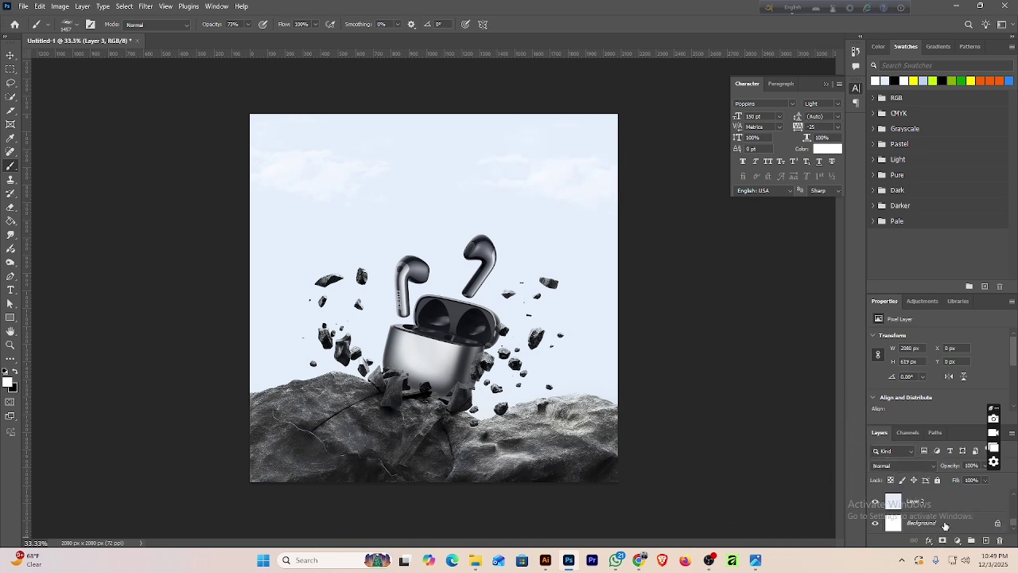
left_click(986, 540)
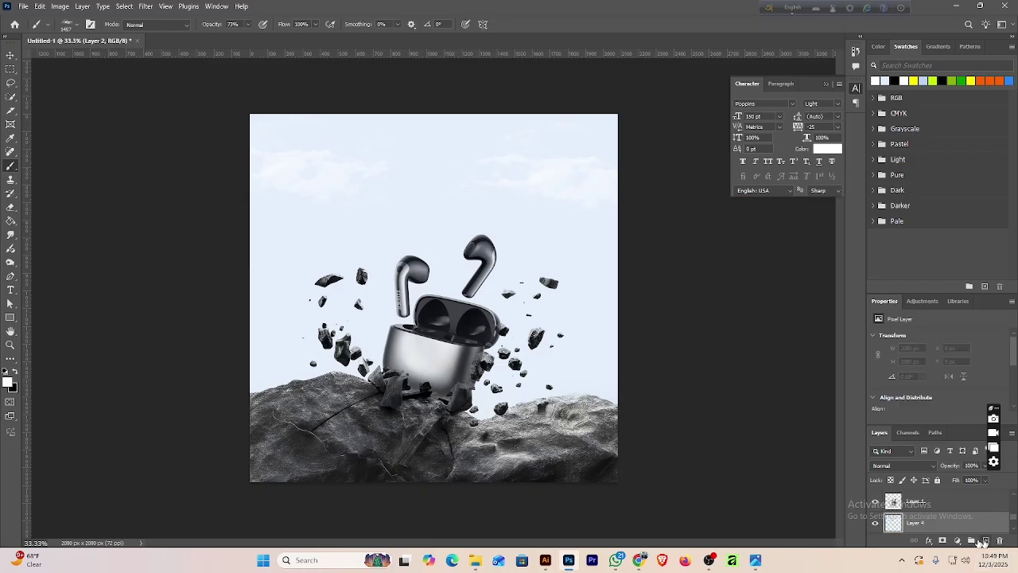
left_click(296, 317)
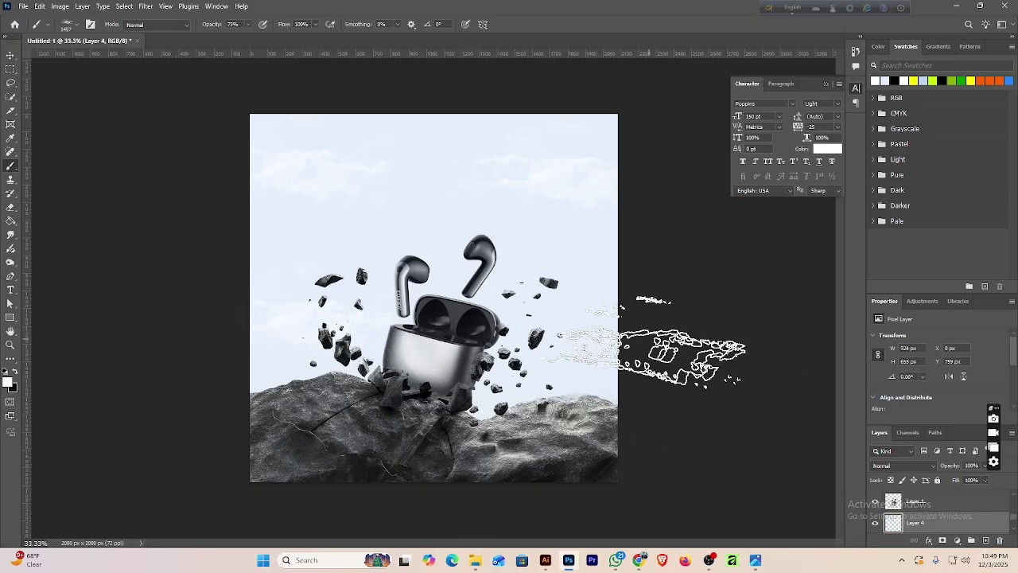
left_click(672, 358)
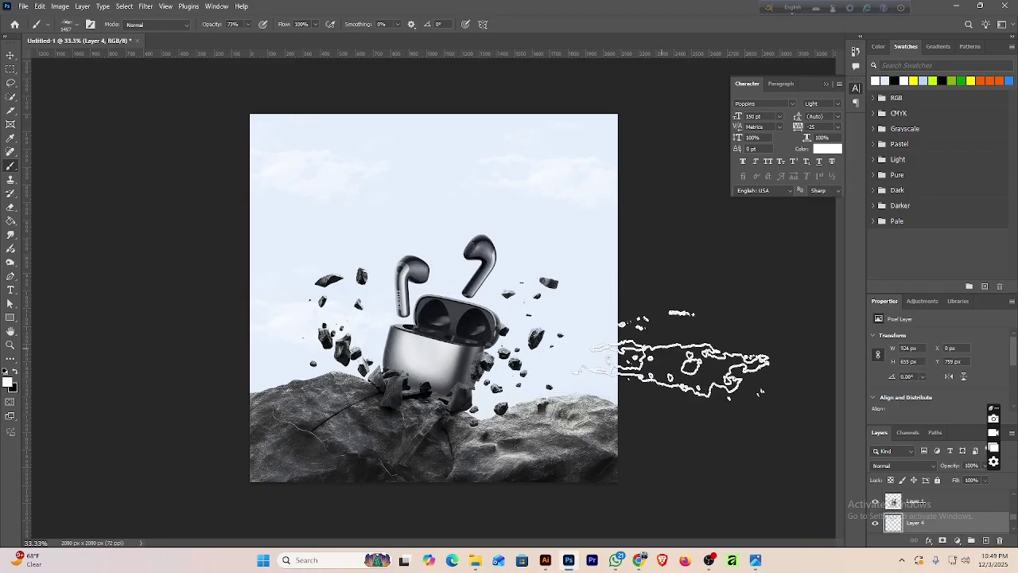
left_click(10, 55)
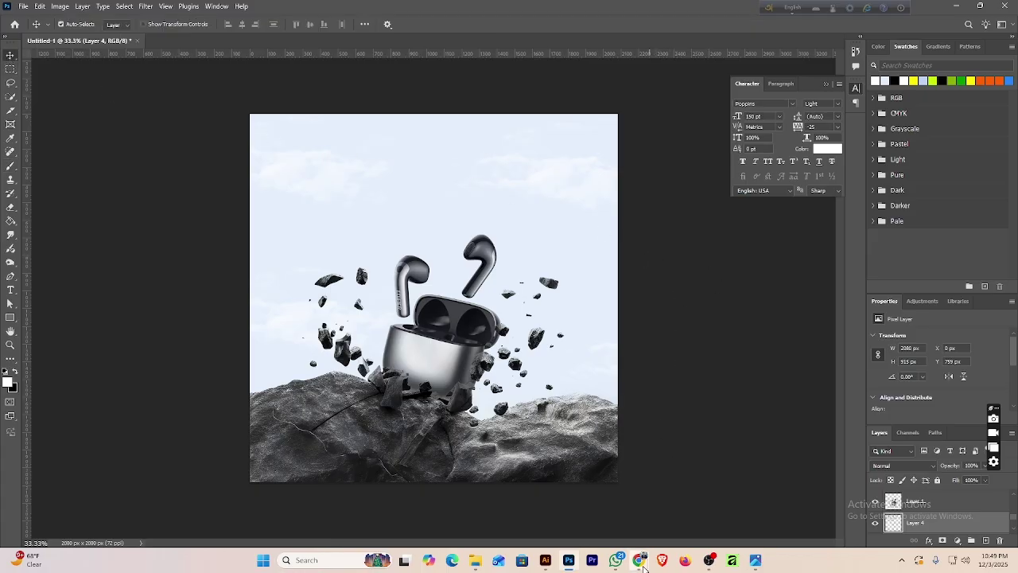
Switch to Pinterest in the browser and search for "background bubble".
mouse_move(643, 565)
left_click(533, 506)
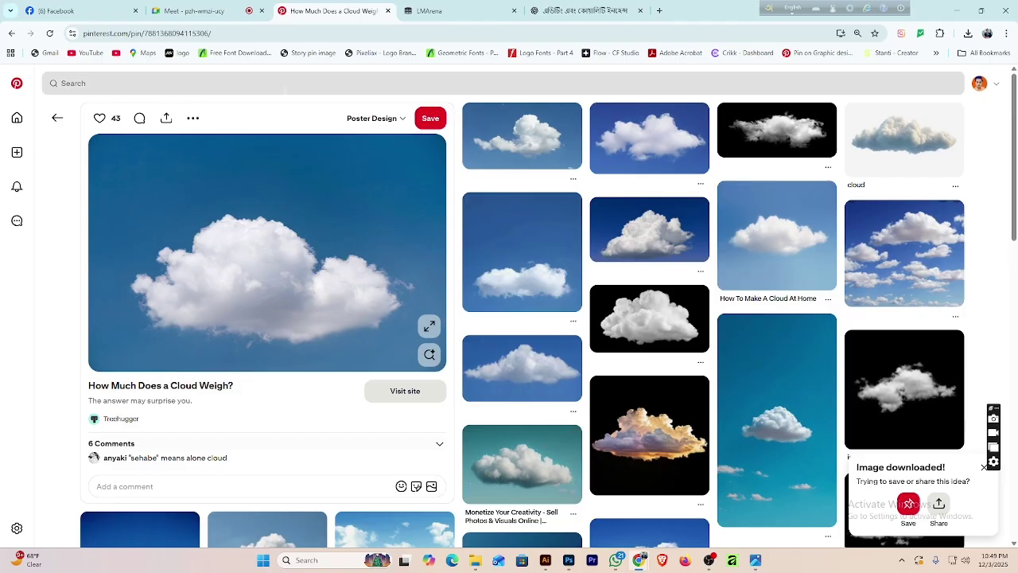
left_click(285, 84)
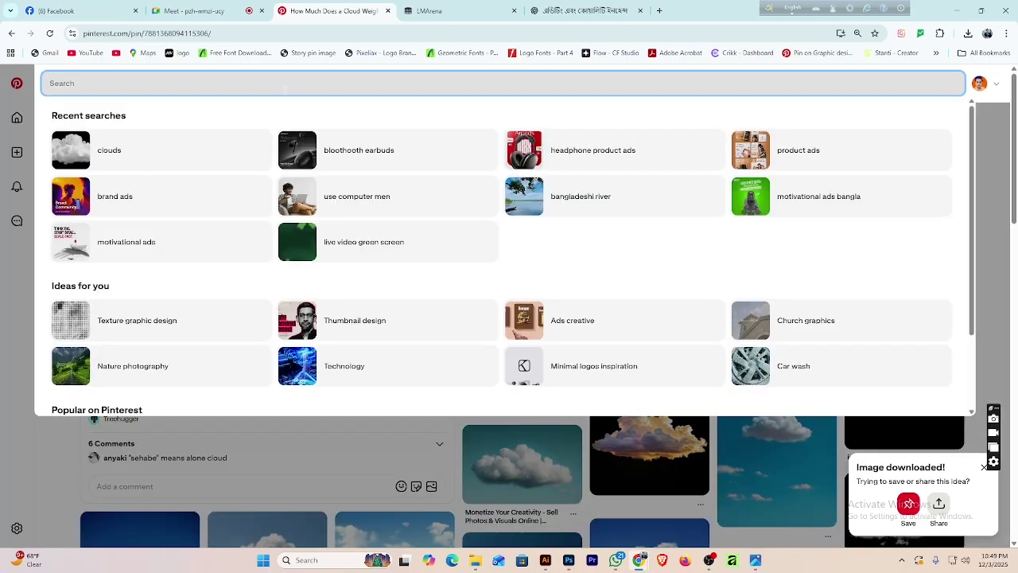
type("background")
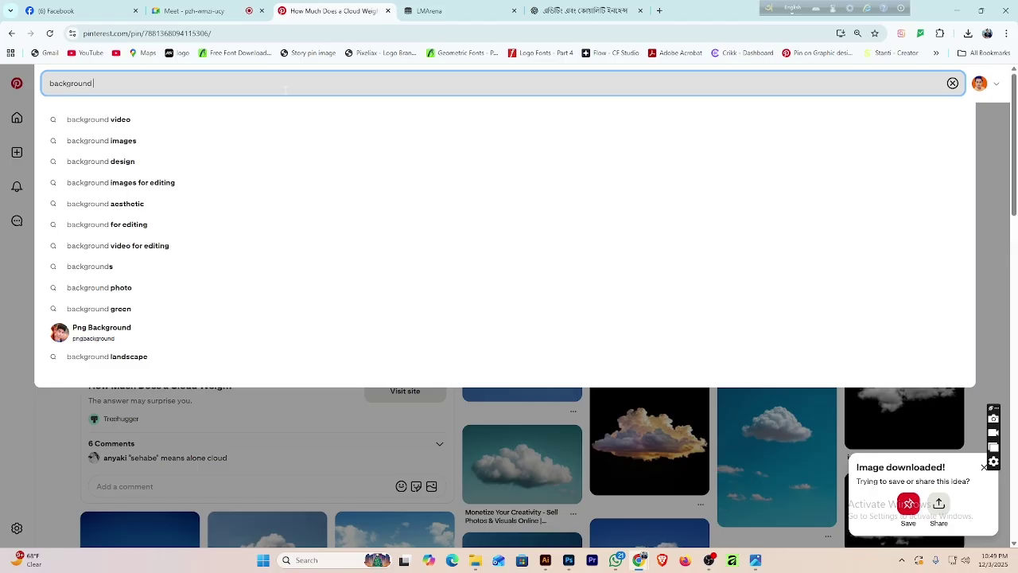
type(" bubbl")
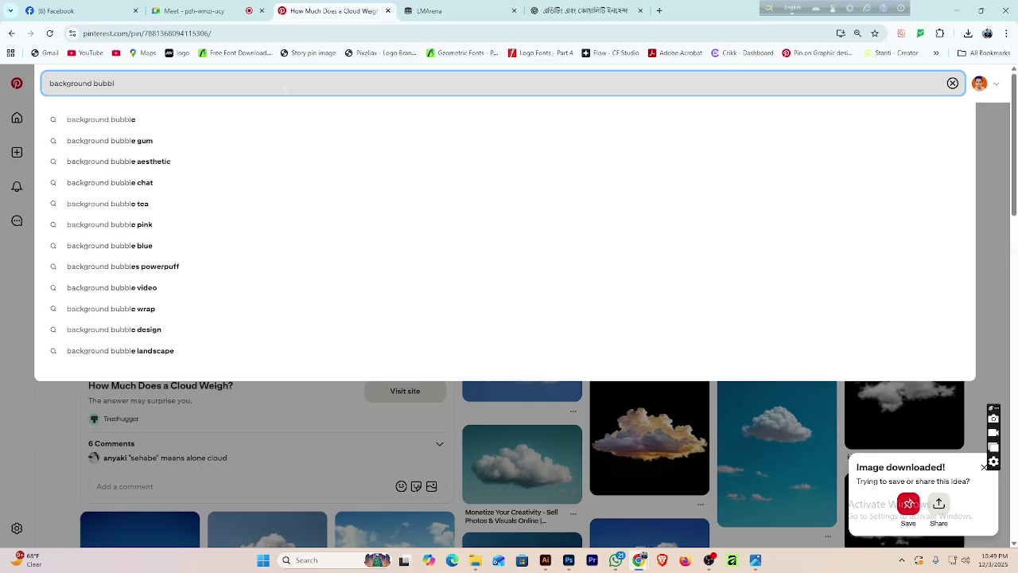
left_click(115, 120)
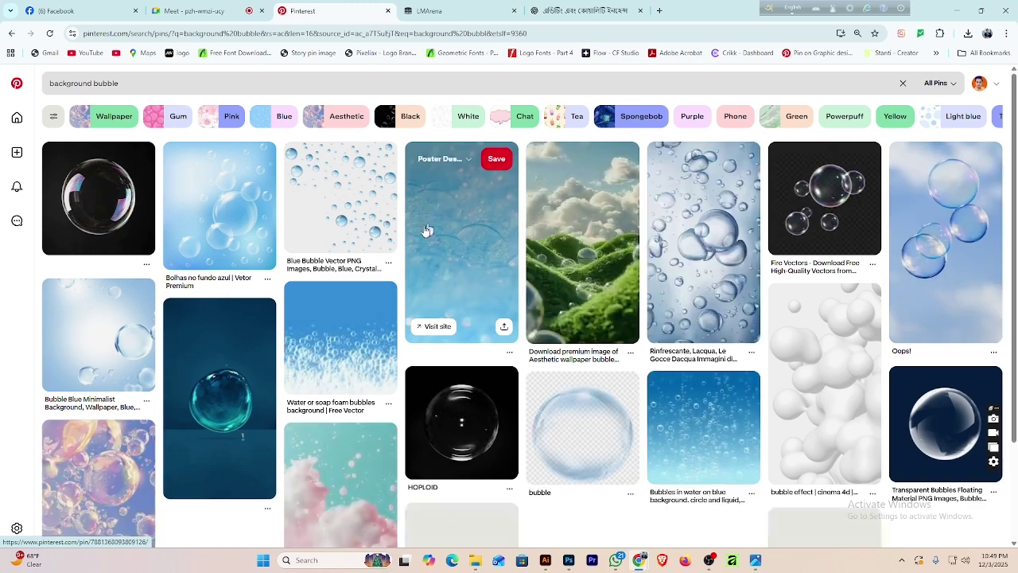
Browse the bubble results through related bokeh images and download the orange bokeh lights picture on a black background.
scroll(346, 291, "down", 5)
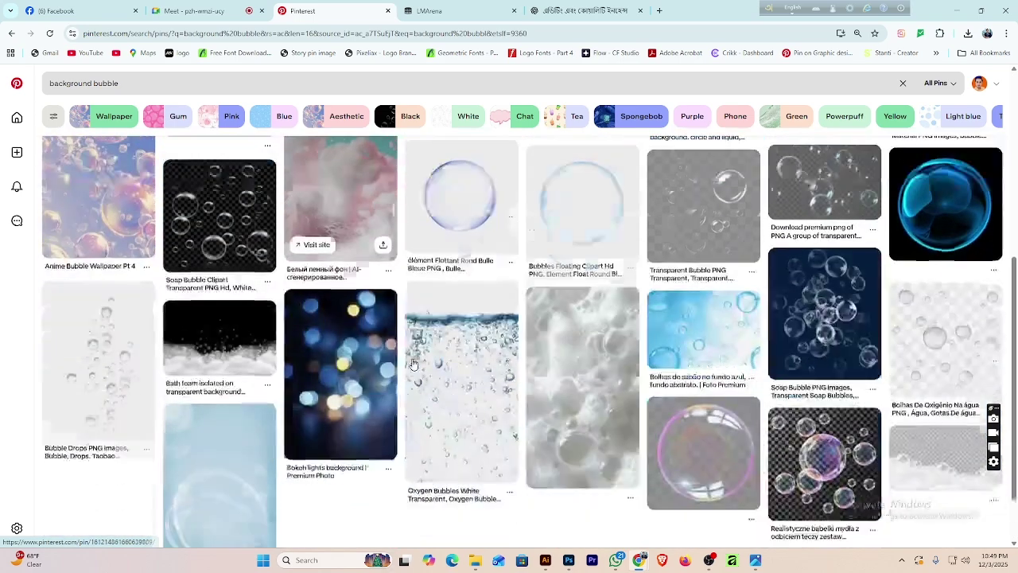
scroll(413, 364, "down", 1)
left_click(344, 285)
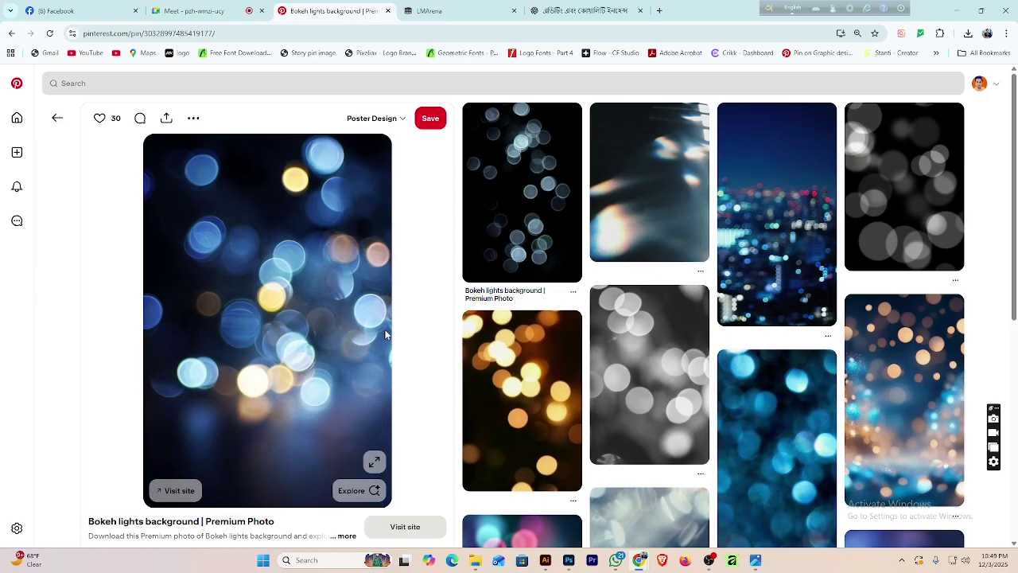
left_click(516, 375)
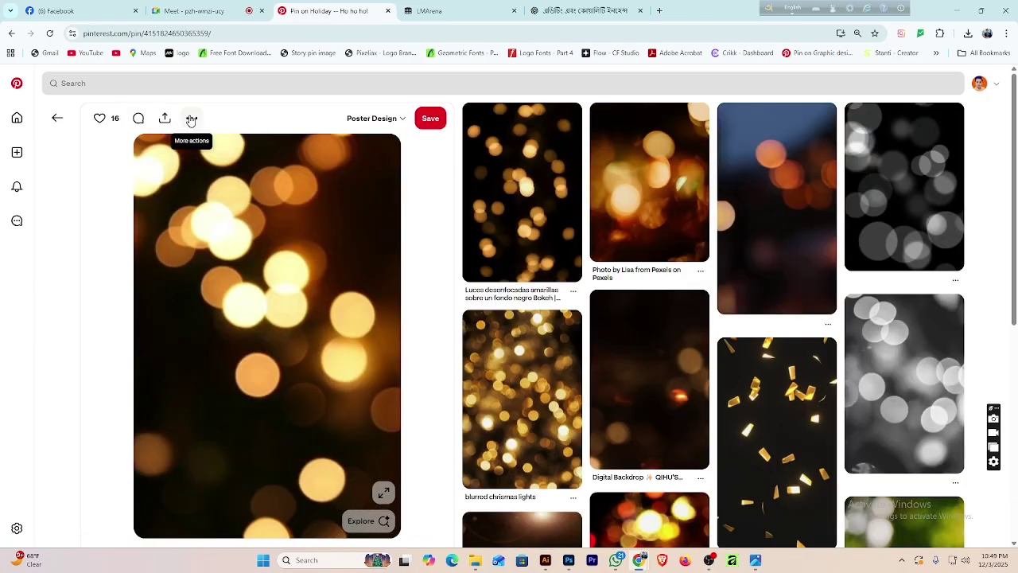
left_click(191, 119)
left_click(202, 148)
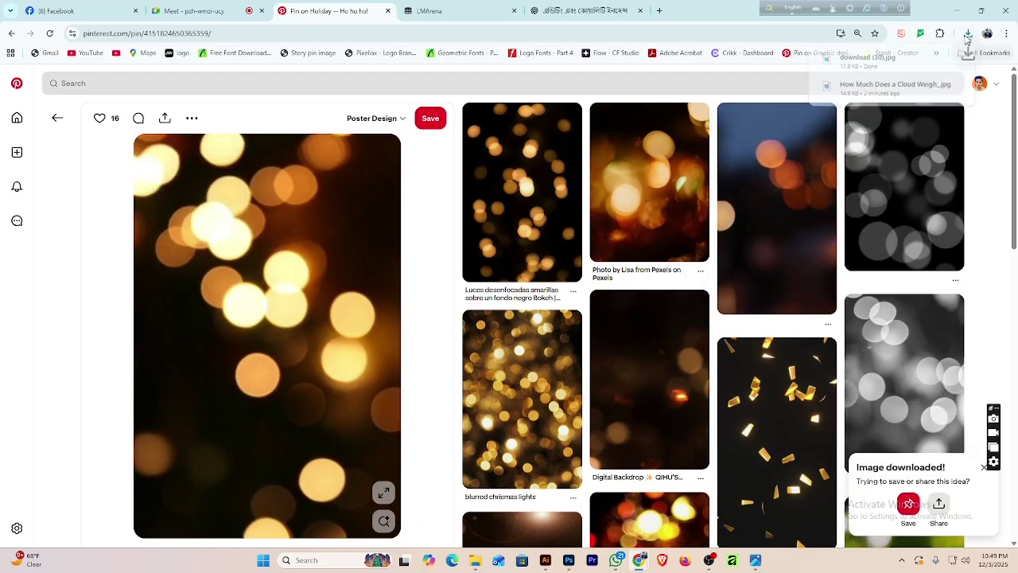
Place the downloaded bokeh image into the Photoshop composition, rotated 90° and enlarged to cover the canvas's upper-left area.
left_click(941, 59)
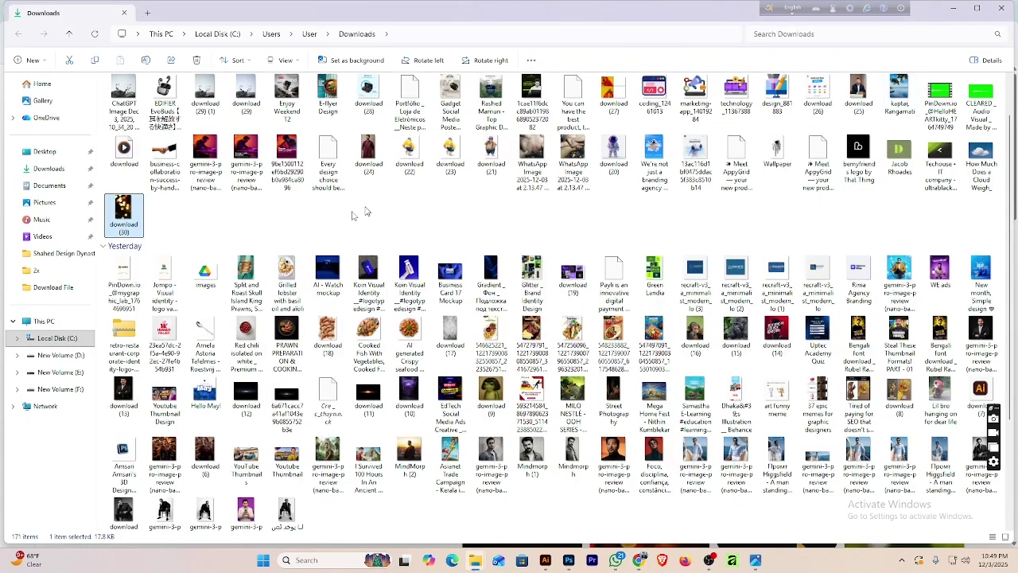
left_click_drag(134, 211, 555, 167)
key("ctrl+z")
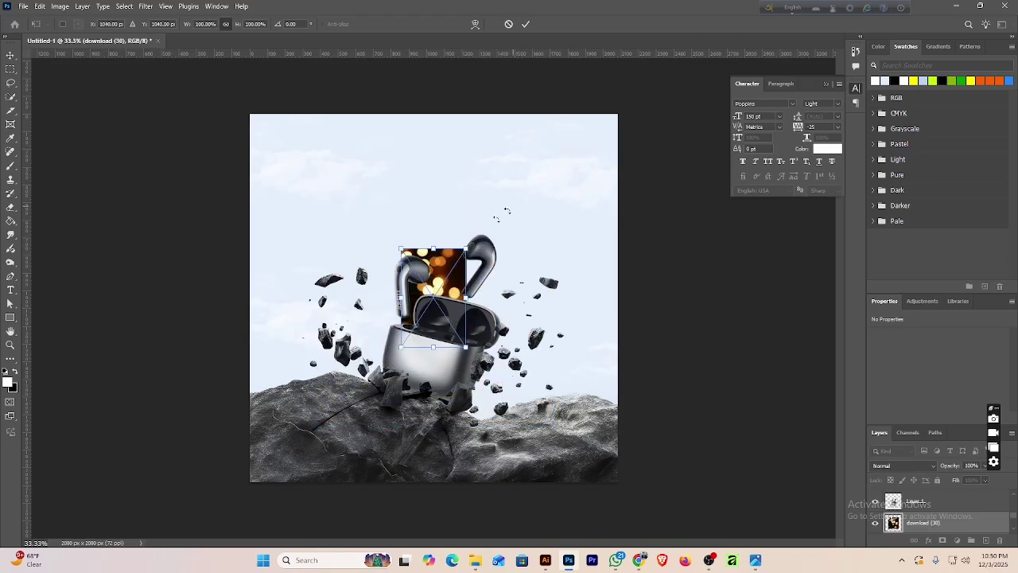
left_click_drag(469, 242, 671, 438)
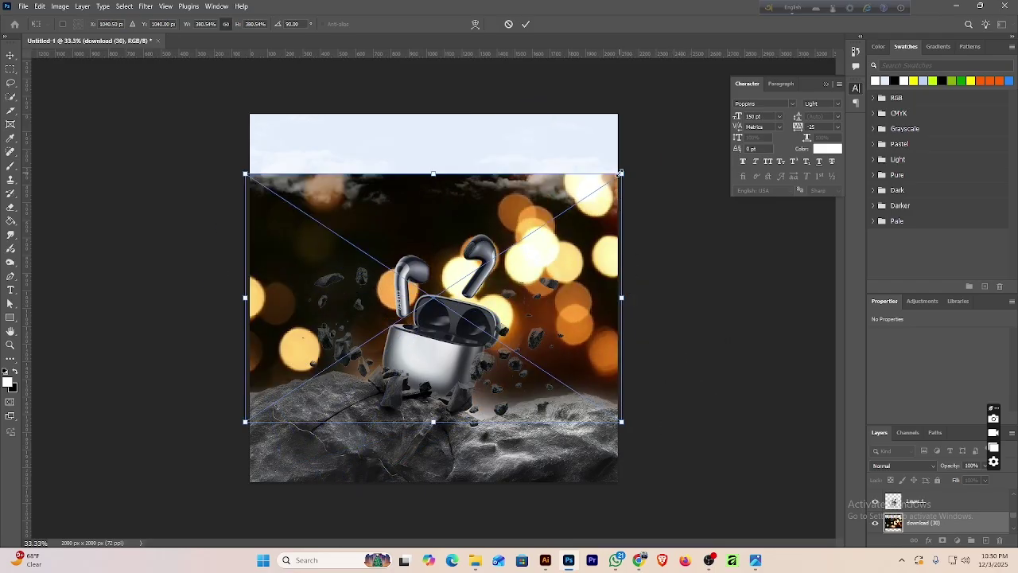
left_click_drag(620, 173, 587, 200)
left_click_drag(558, 251, 472, 142)
key("Return")
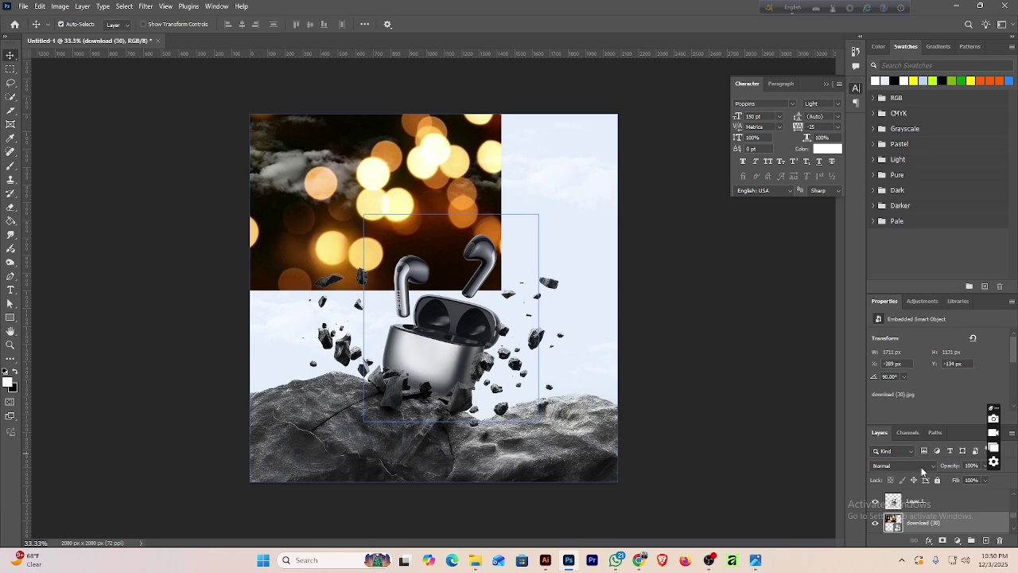
Preview blend modes on the bokeh layer, keep Normal, and delete the layer from the composition.
left_click(922, 472)
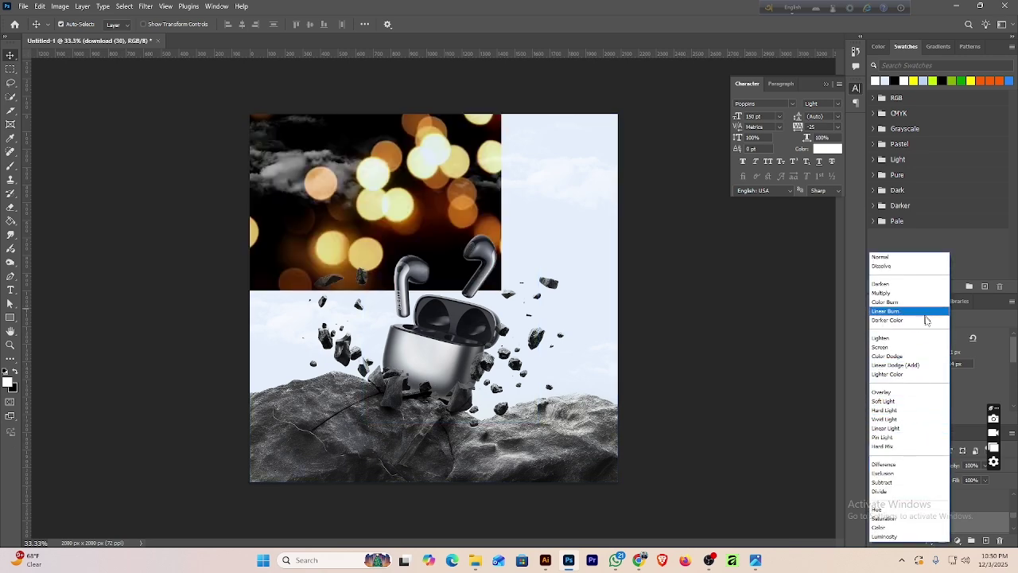
left_click(762, 329)
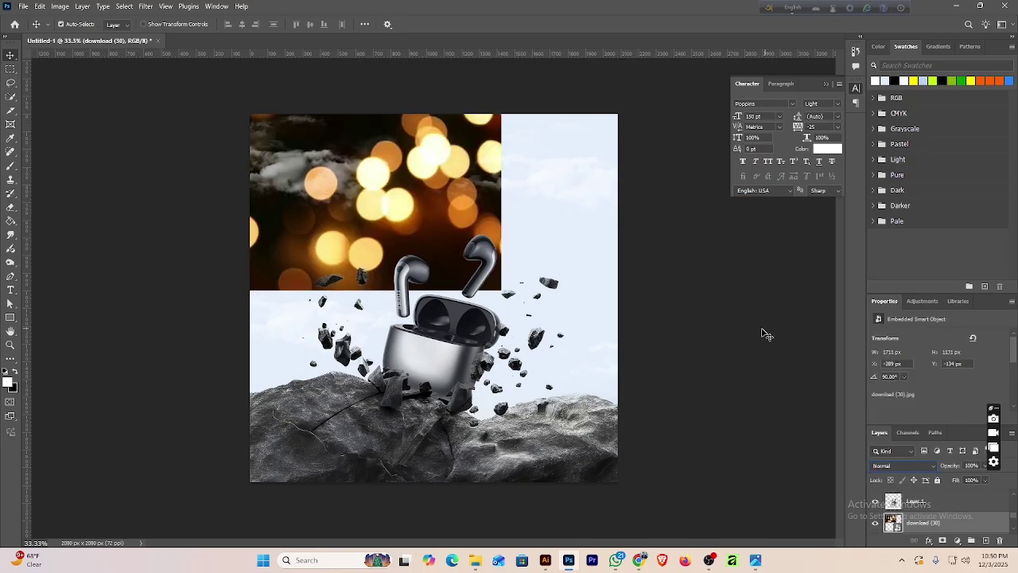
left_click(302, 204)
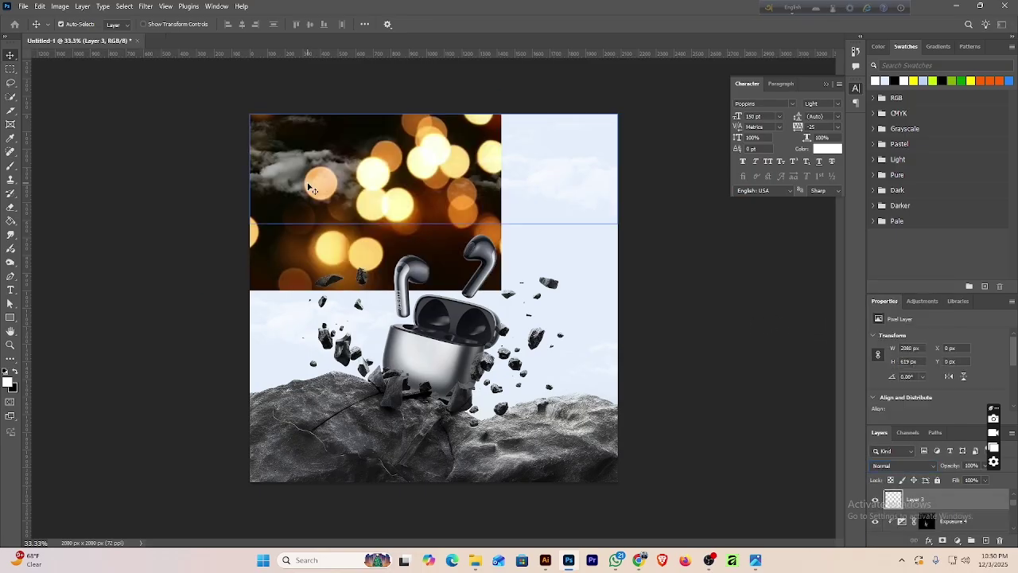
left_click(282, 235)
key("Delete")
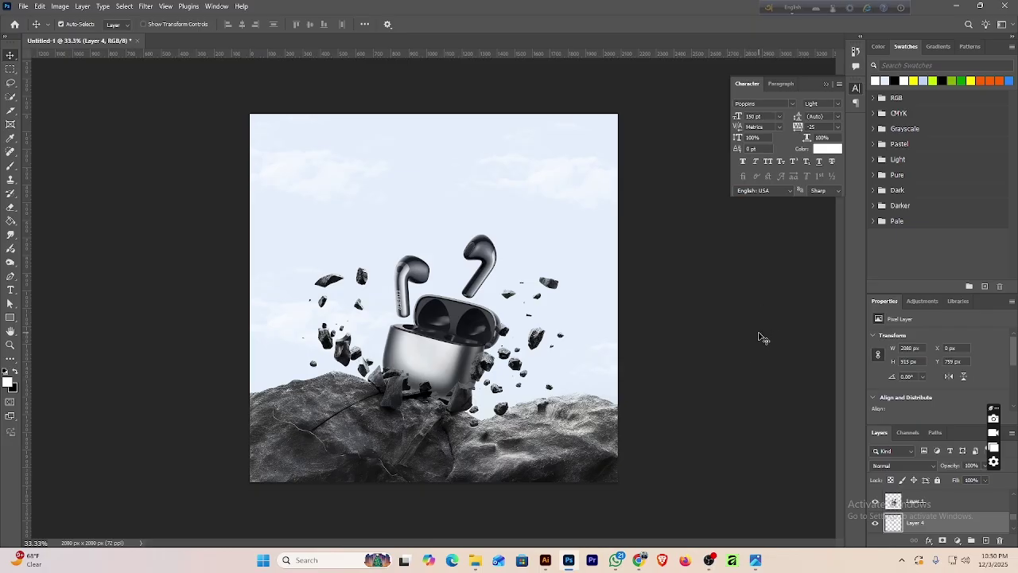
Select the topmost layer and stamp all visible layers into a new merged layer above it.
left_click_drag(167, 106, 637, 477)
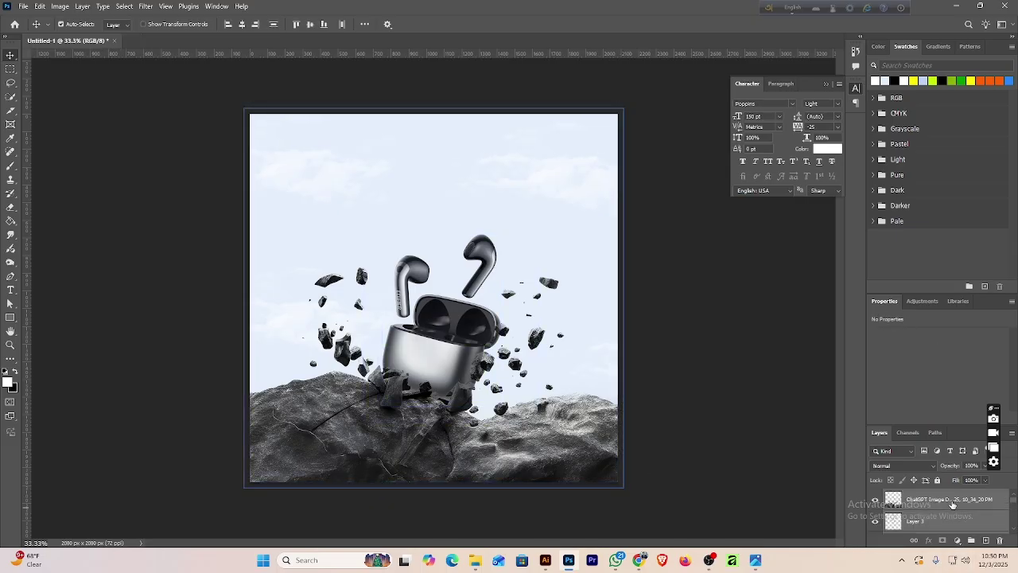
left_click(952, 505)
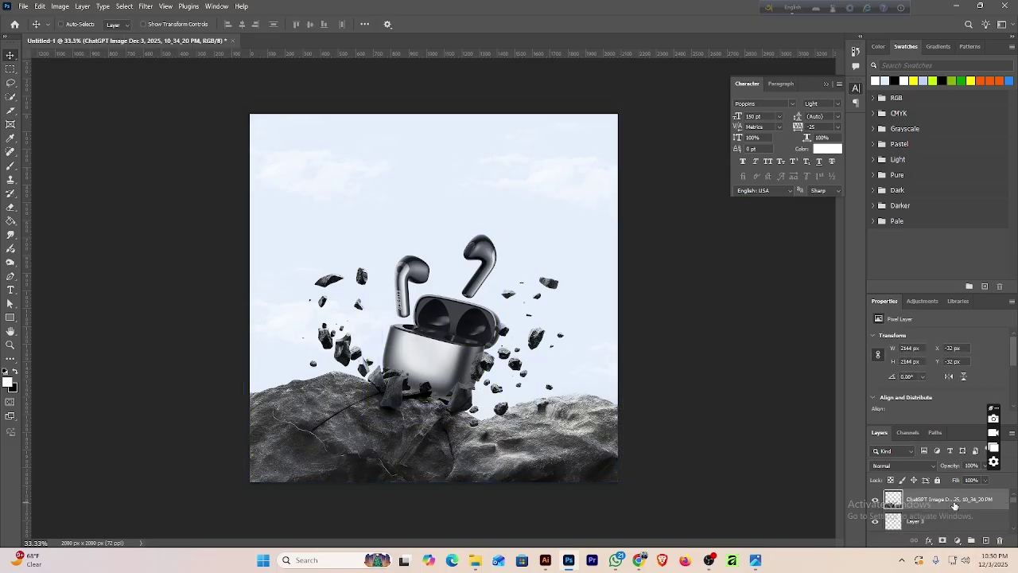
key("ctrl+shift+alt+e")
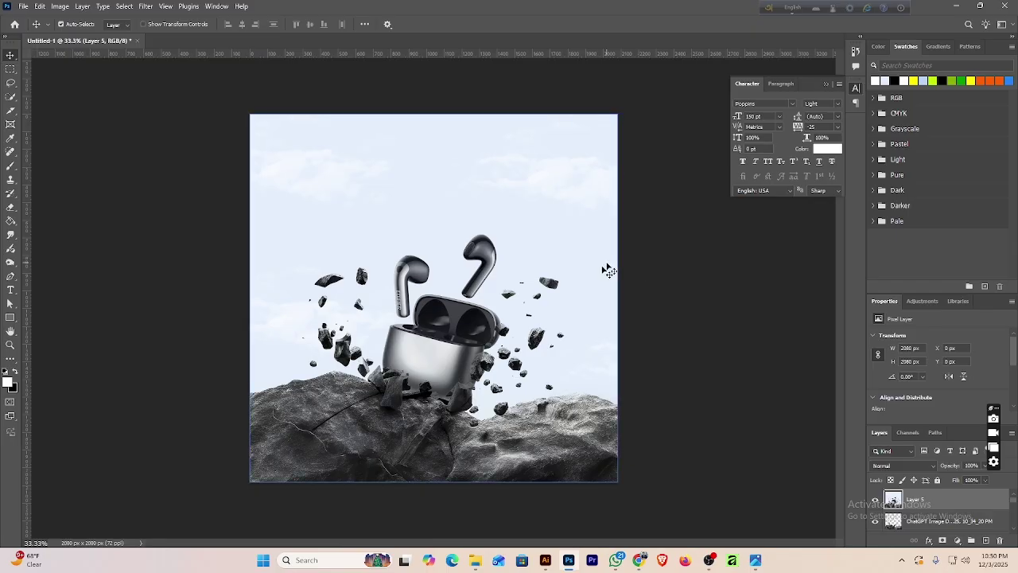
Apply Camera Raw light adjustments to the merged layer: exposure -0.05, contrast +10, highlights -15, shadows -7, whites -3, blacks +15.
left_click(147, 6)
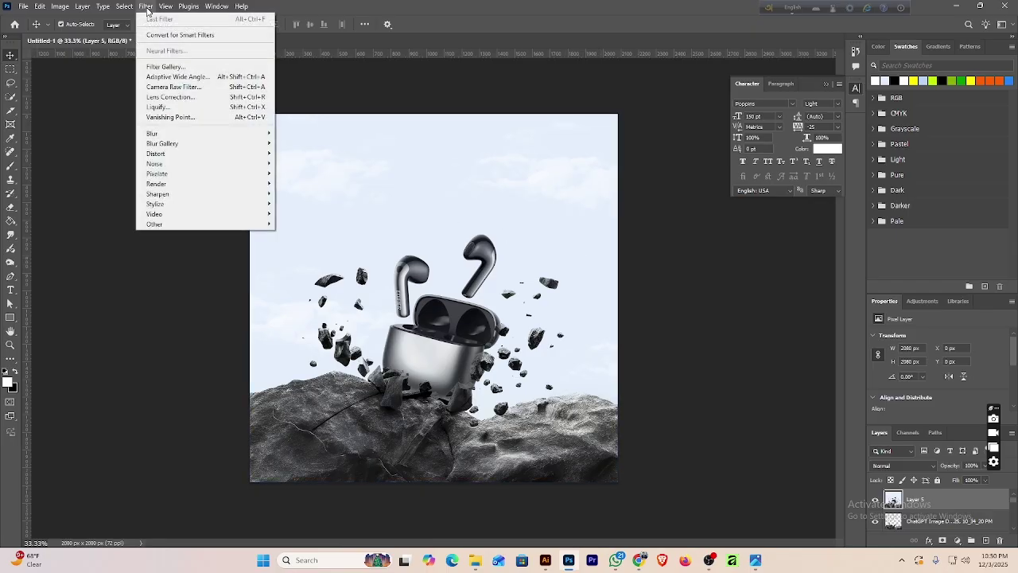
left_click(194, 86)
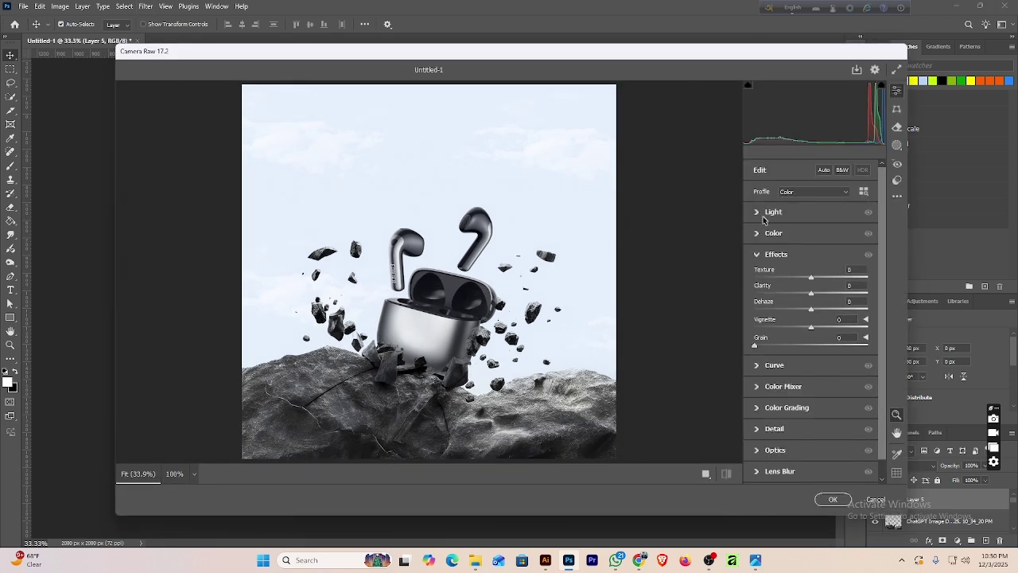
left_click(769, 212)
left_click_drag(811, 241, 817, 254)
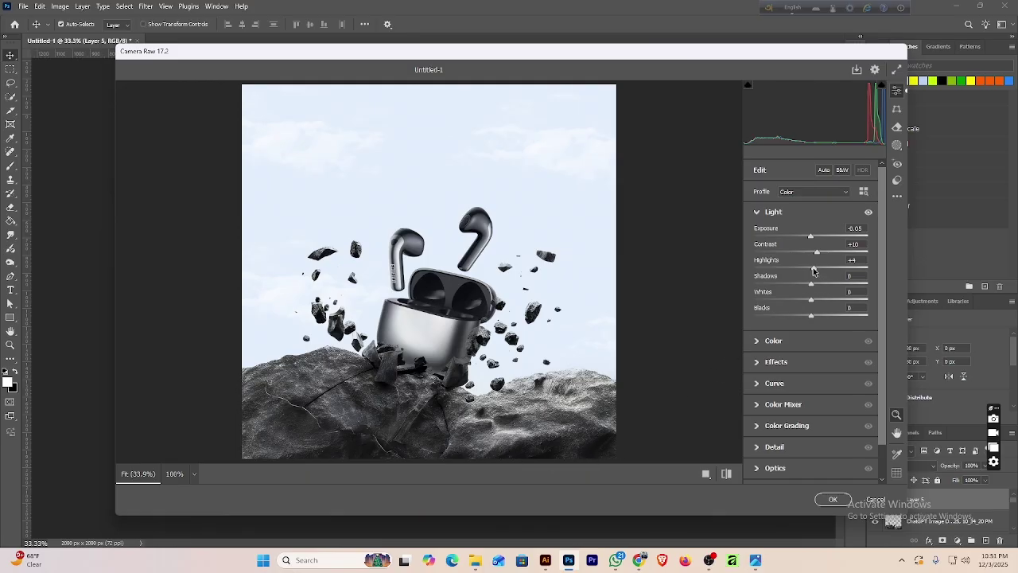
left_click_drag(813, 270, 802, 272)
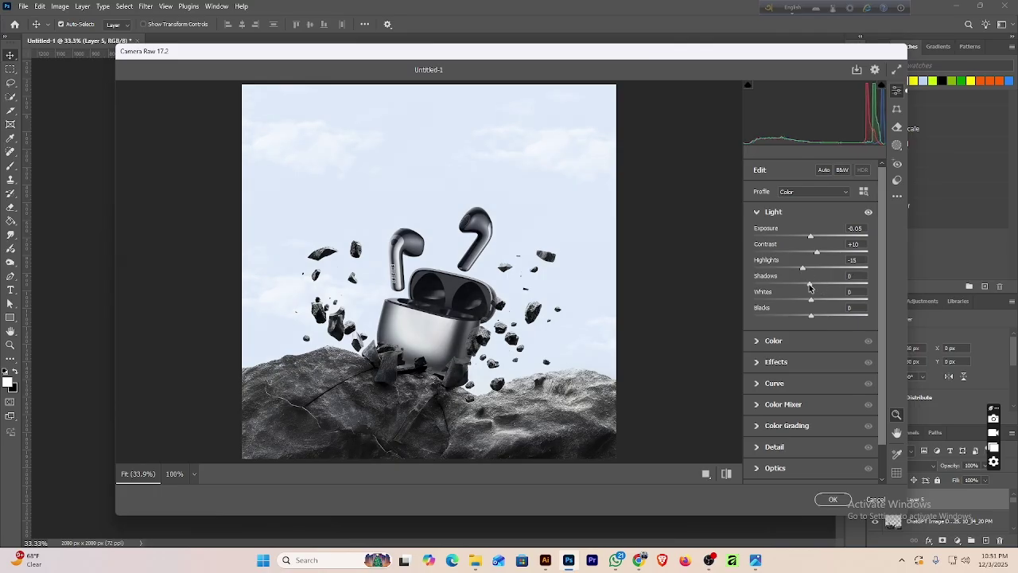
mouse_move(814, 286)
left_mouse_down()
mouse_move(827, 301)
mouse_move(810, 306)
left_mouse_up()
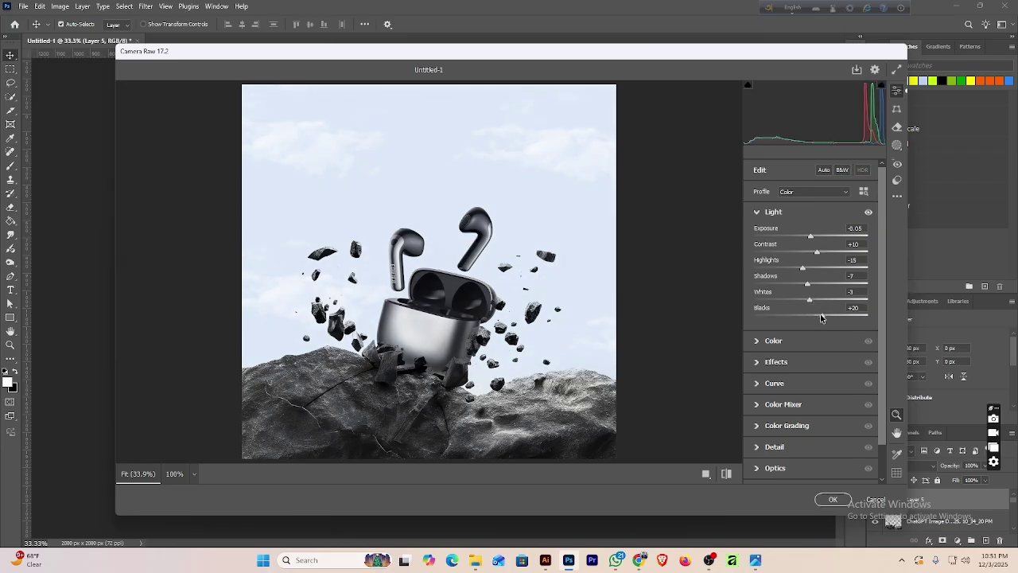
left_click_drag(822, 318, 819, 318)
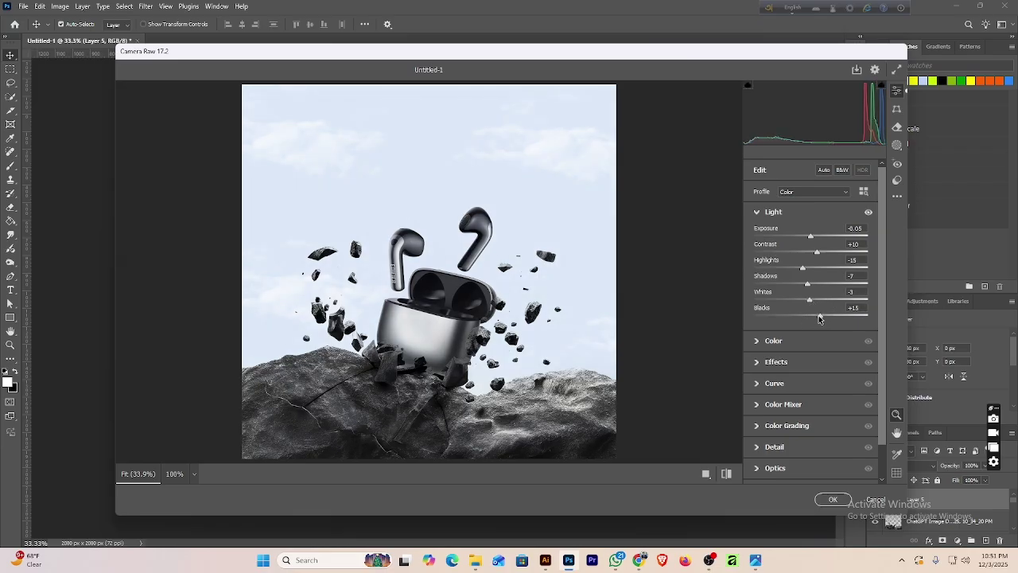
Set vibrance to -20, saturation to +11, texture to +8 and clarity to +9, and apply the Camera Raw filter.
left_click(758, 341)
left_click_drag(814, 328, 781, 326)
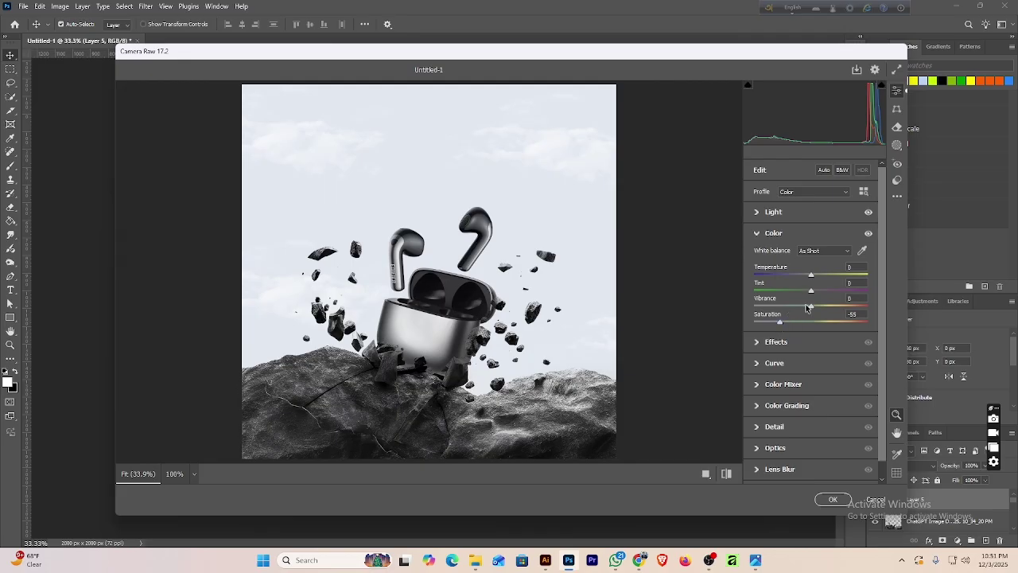
mouse_move(812, 309)
left_mouse_down()
mouse_move(802, 310)
mouse_move(828, 311)
mouse_move(802, 312)
mouse_move(824, 310)
mouse_move(805, 311)
mouse_move(838, 325)
mouse_move(802, 312)
left_mouse_up()
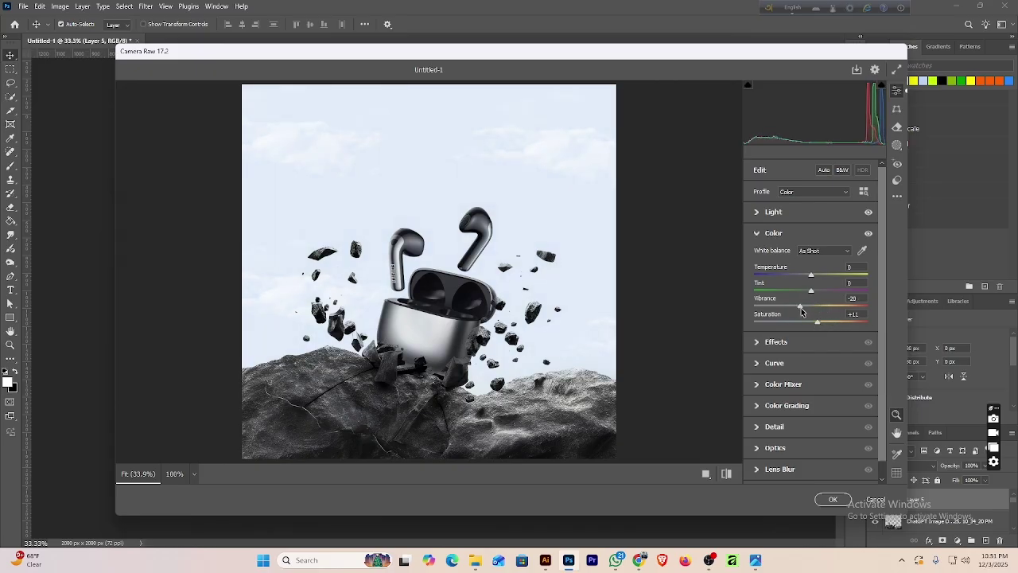
left_click(760, 346)
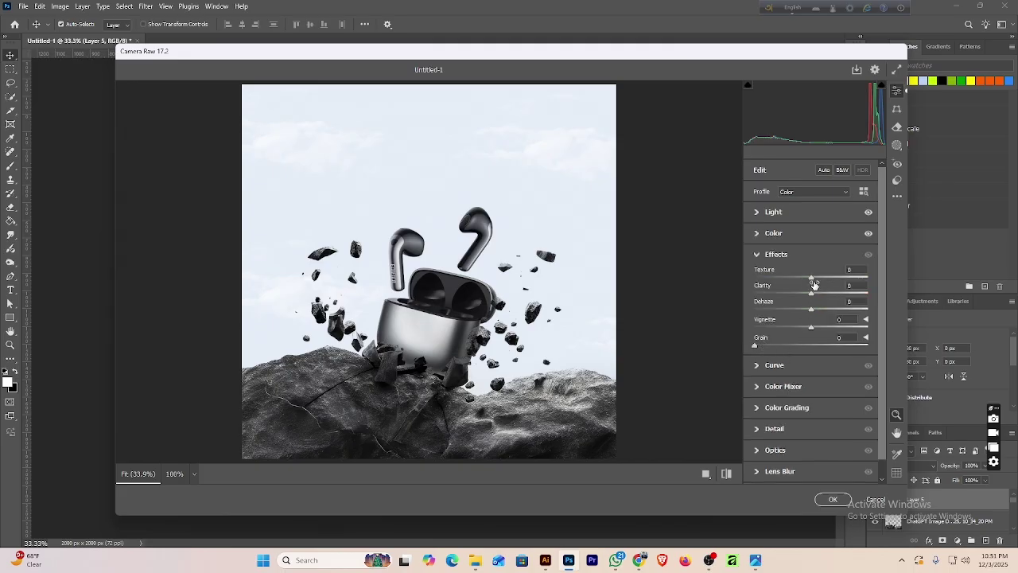
left_click_drag(812, 281, 815, 297)
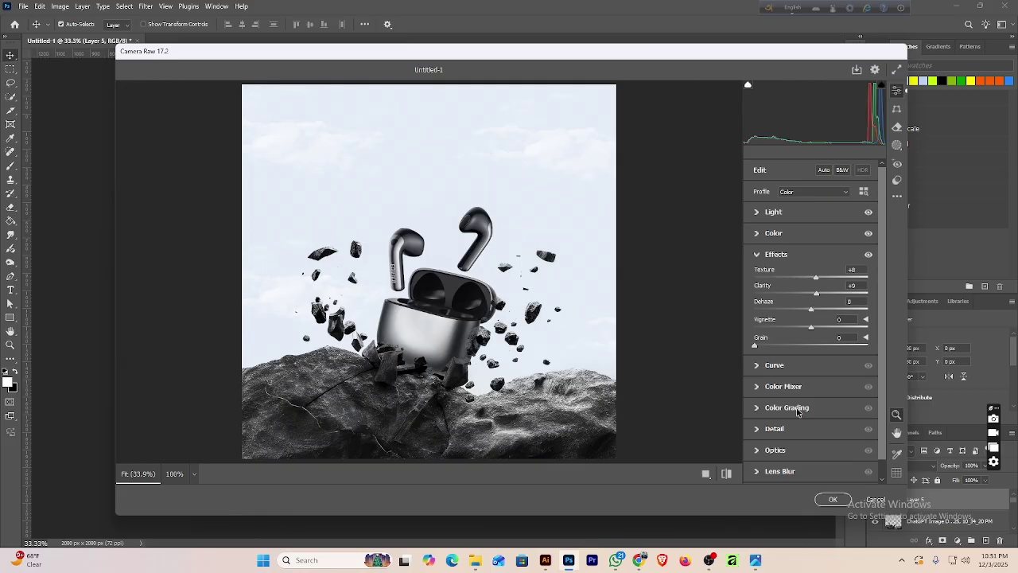
left_click(832, 499)
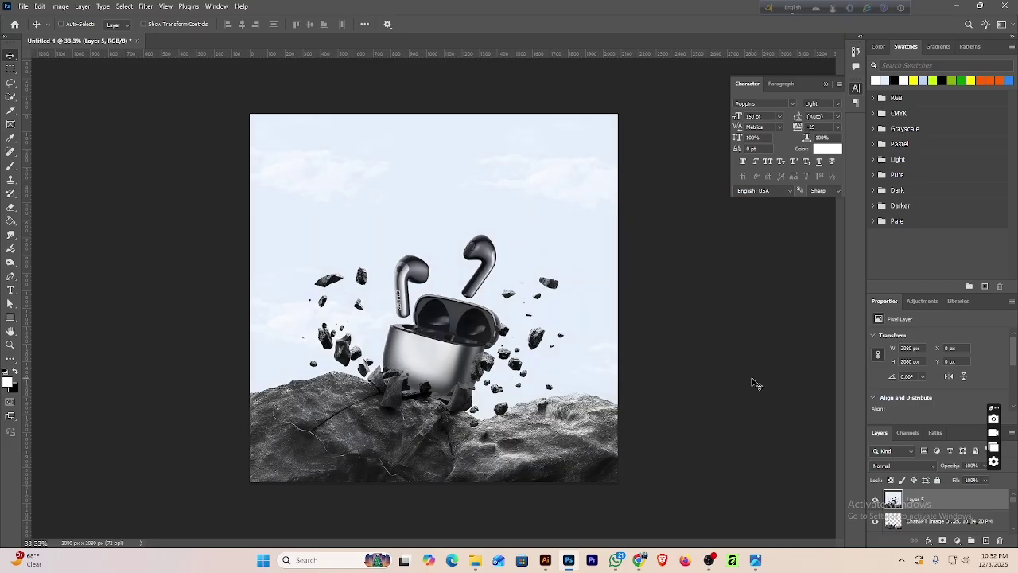
Reopen the Camera Raw filter on the merged layer and set contrast +7, highlights -2, shadows +16, whites +7 and blacks -13.
left_click(146, 6)
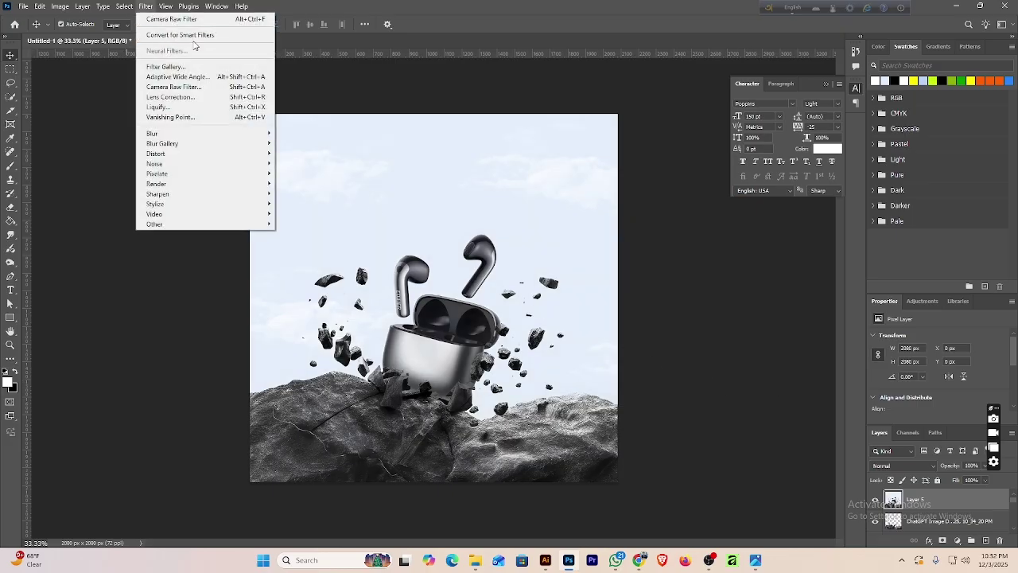
left_click(205, 88)
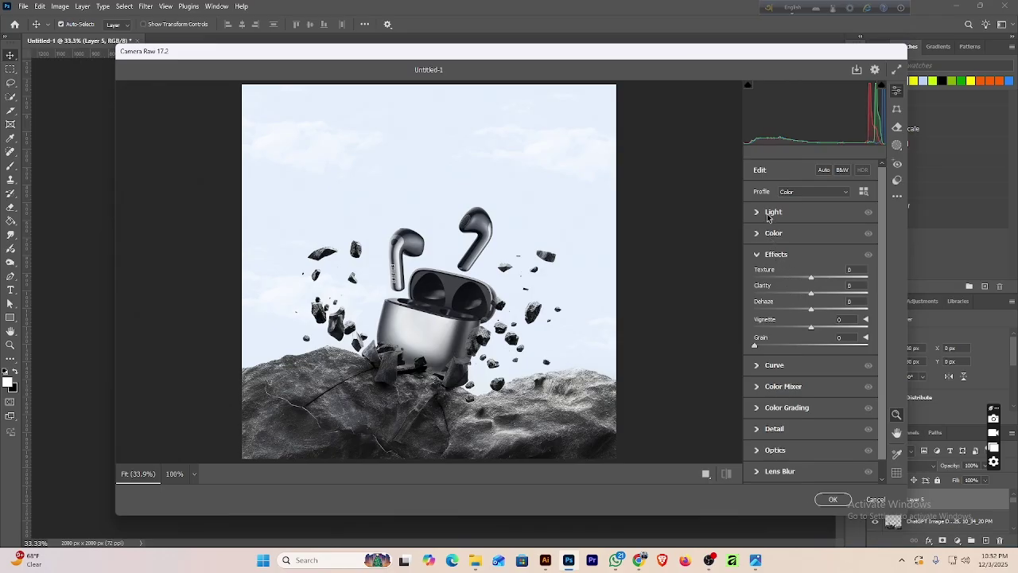
left_click(759, 214)
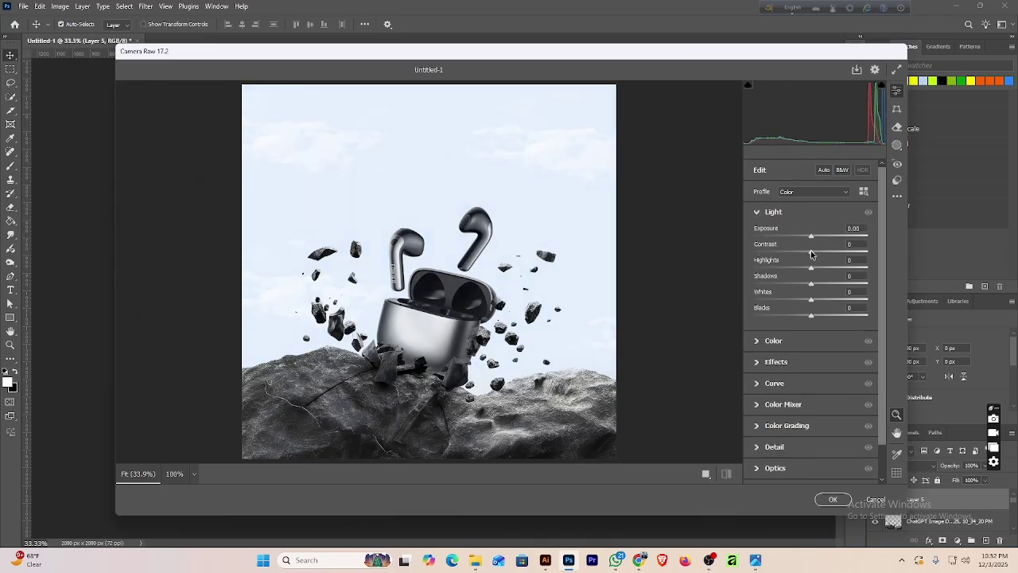
left_click_drag(810, 254, 806, 318)
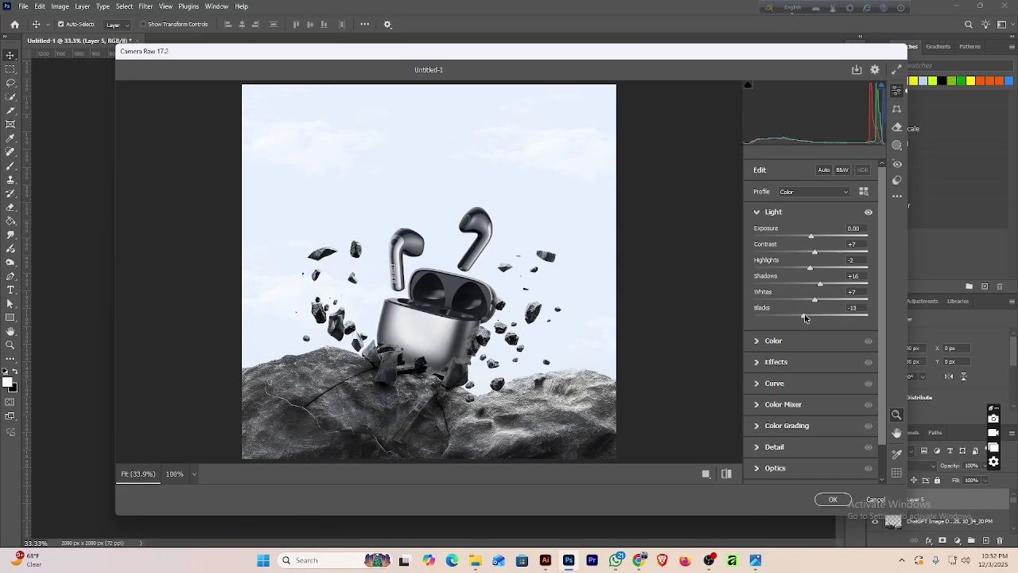
Set vibrance to -13 and saturation to +11, and apply the Camera Raw filter to the merged layer.
left_click(773, 342)
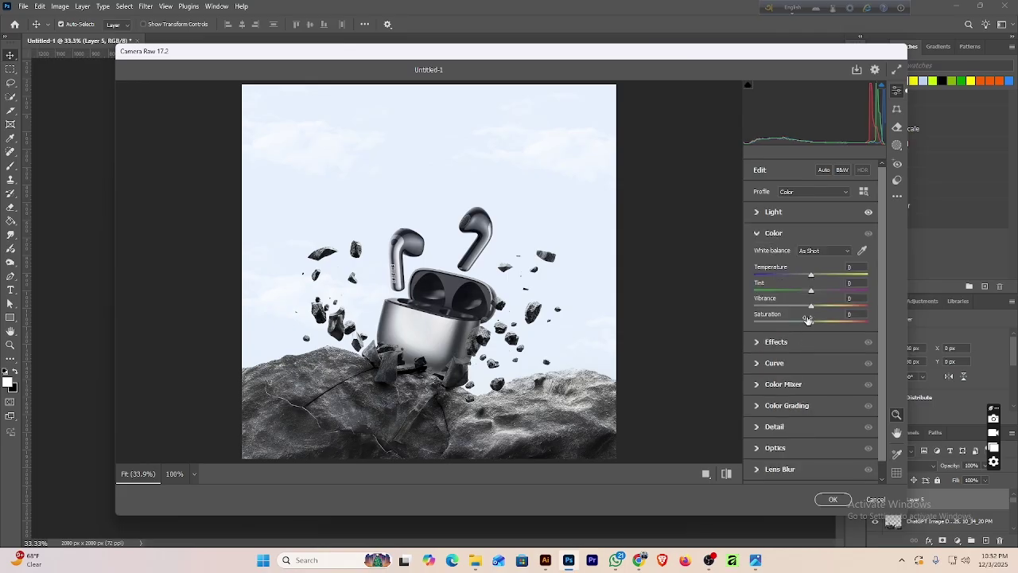
left_click_drag(811, 306, 820, 326)
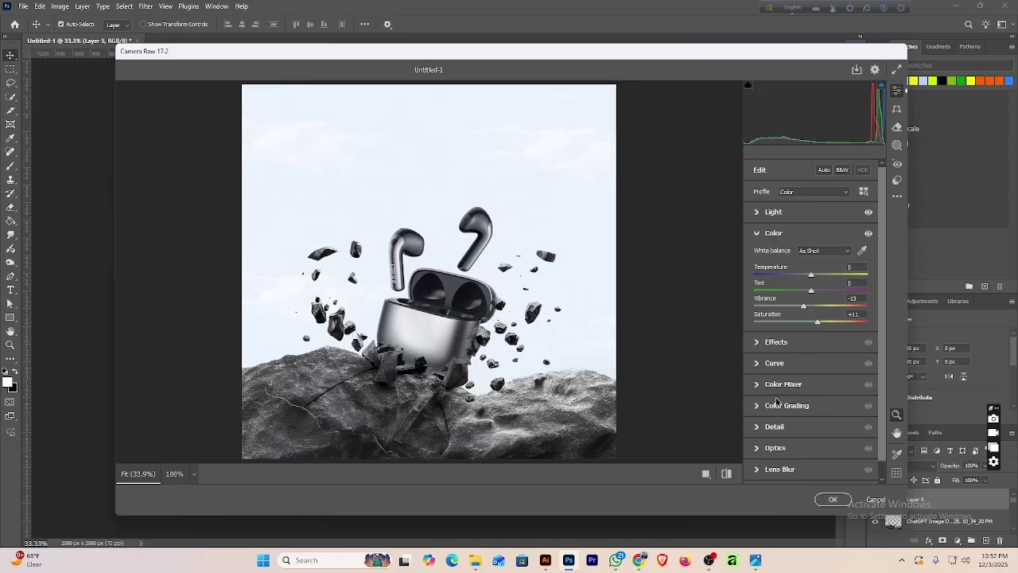
left_click(759, 344)
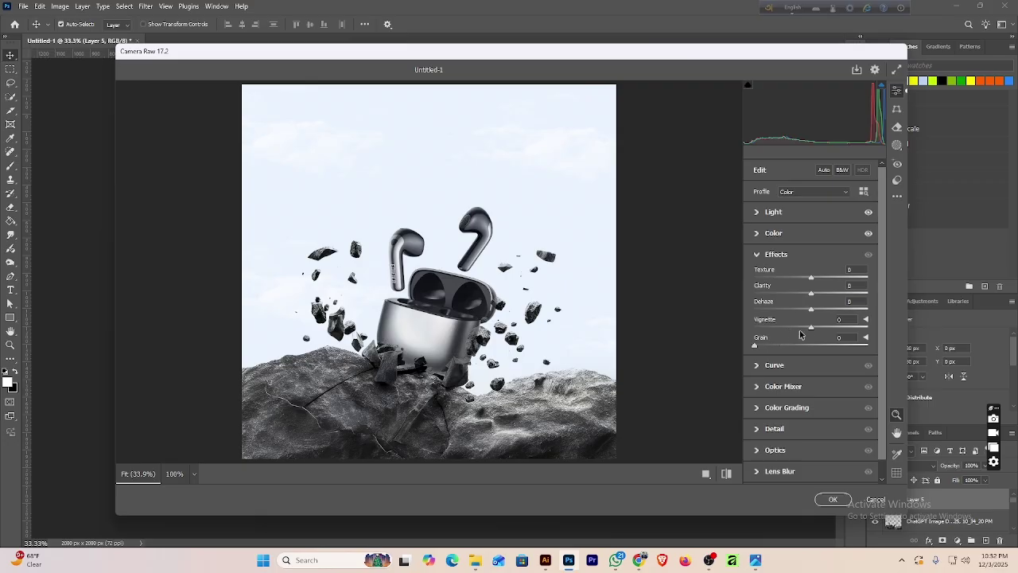
left_click(832, 499)
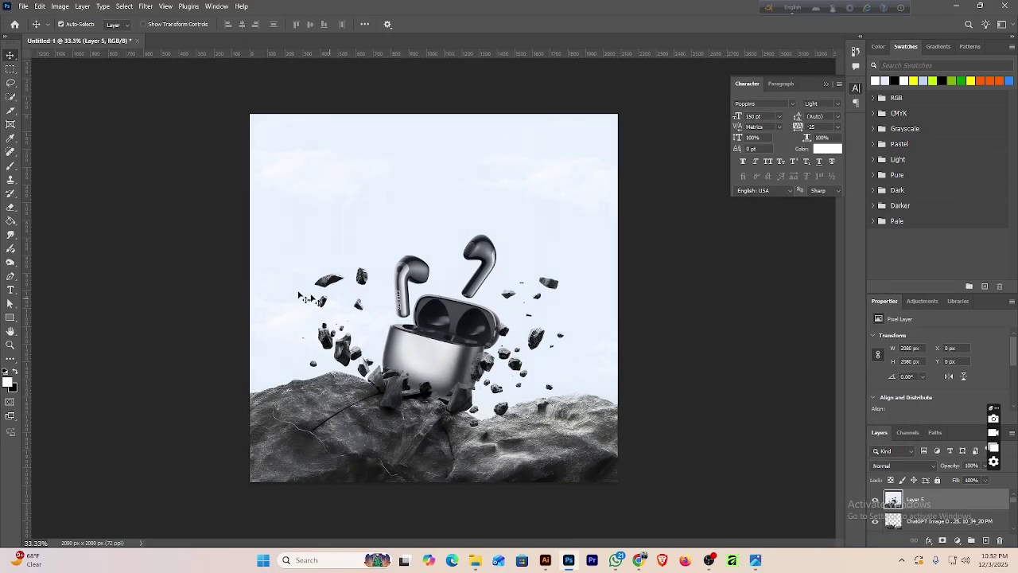
Add a placeholder text line in the sky above the earbuds and move it to the horizontal middle of the canvas.
left_click(10, 290)
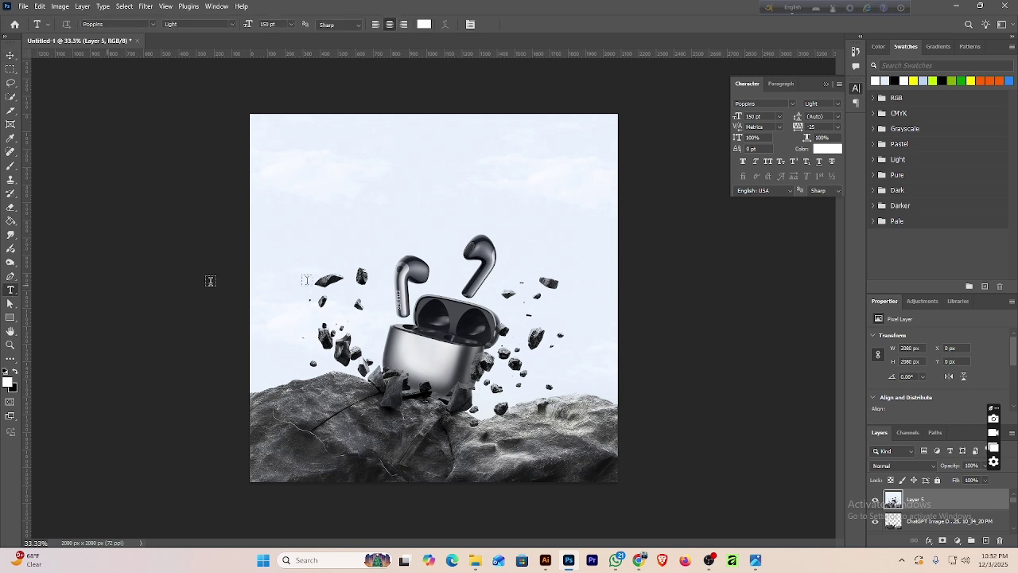
left_click(338, 206)
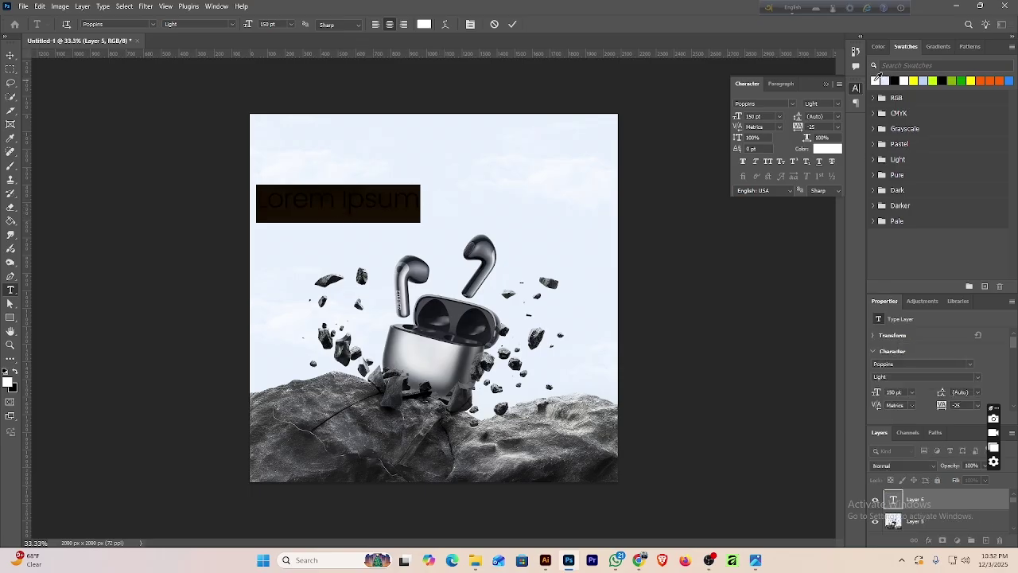
left_click(394, 199)
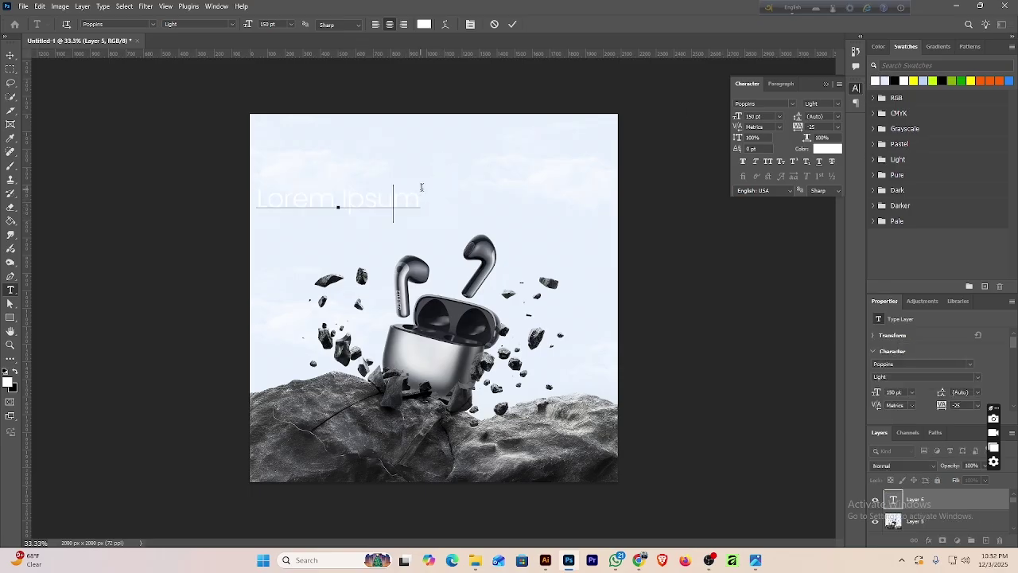
left_click_drag(420, 194, 155, 196)
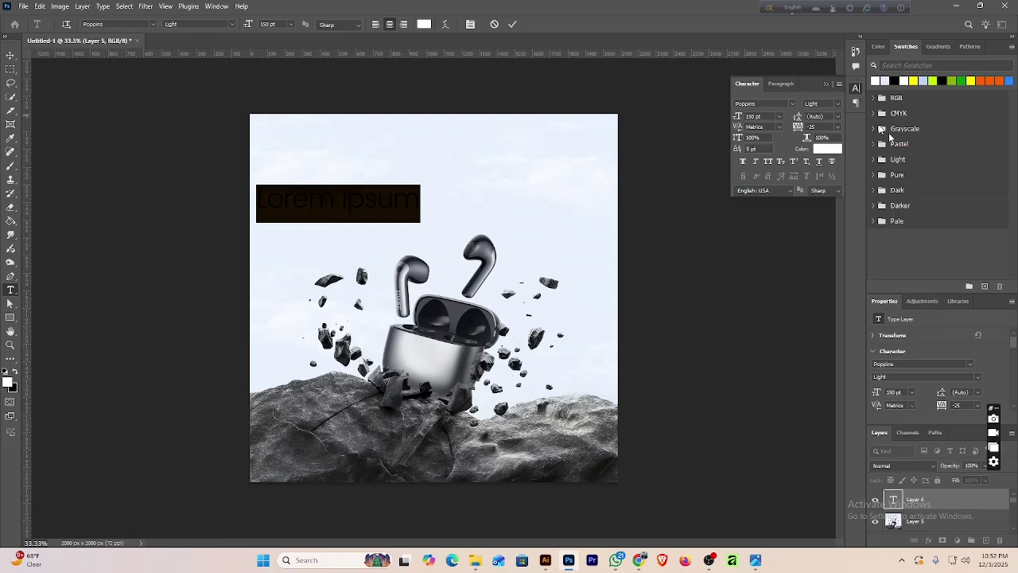
left_click(512, 24)
left_click(10, 54)
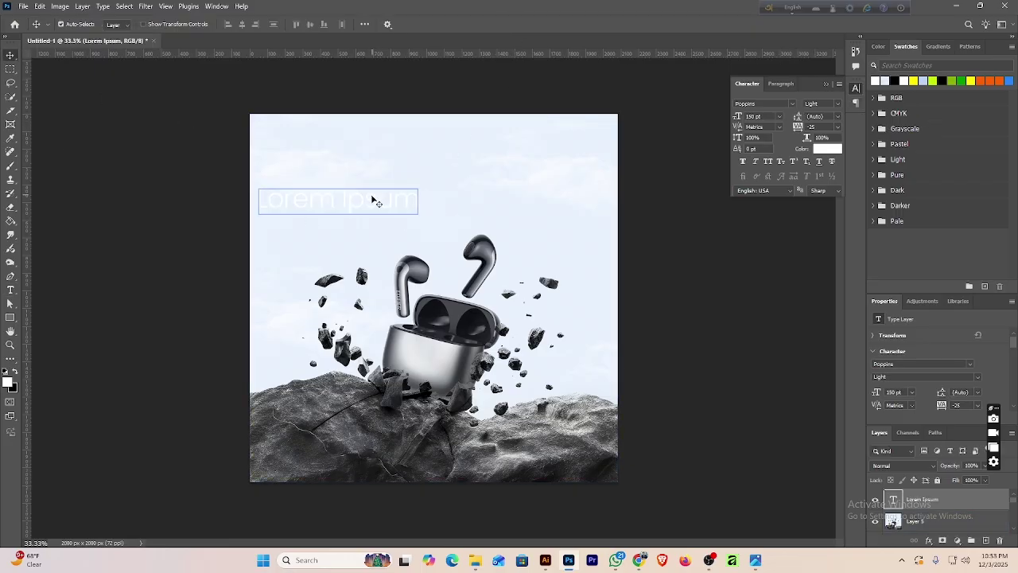
left_click_drag(374, 199, 453, 197)
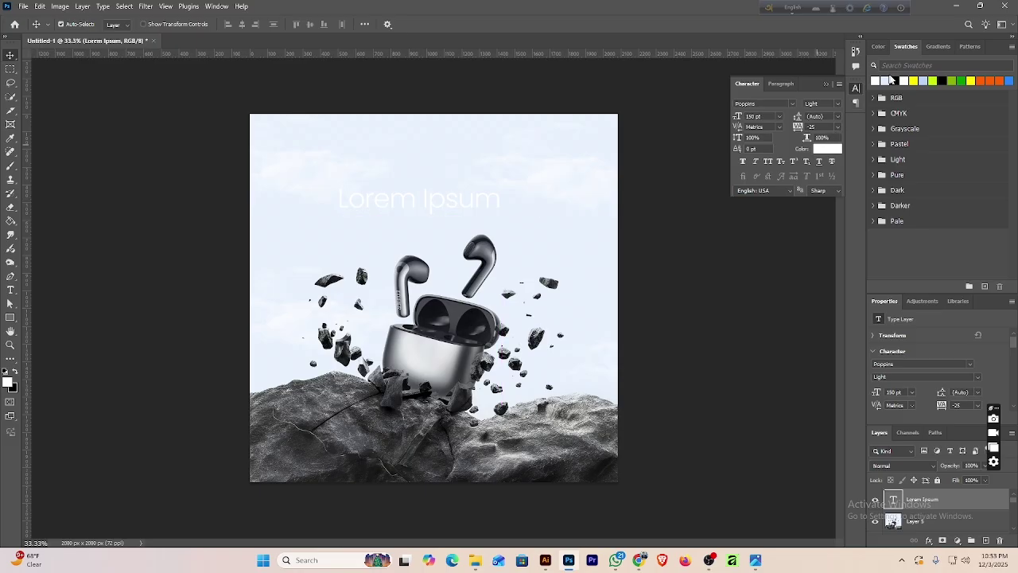
Color the placeholder text black and replace its wording with "Weekend".
left_click(895, 81)
double_click(471, 199)
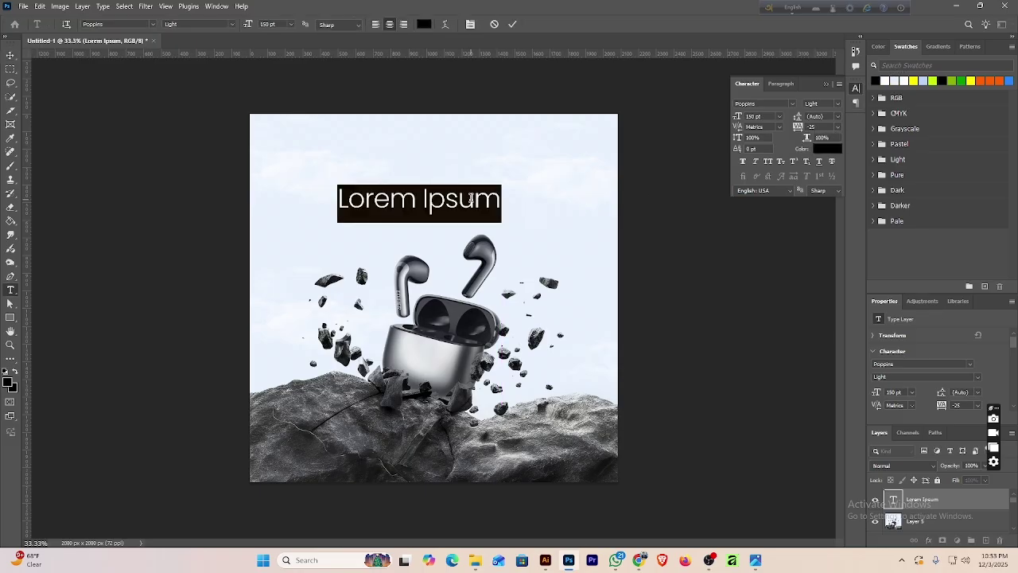
type("WEE")
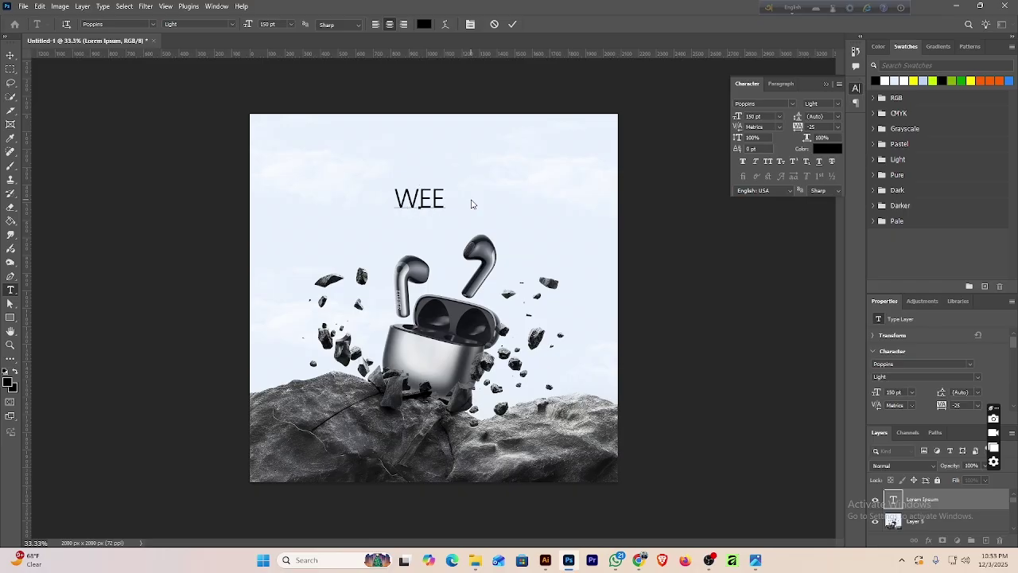
key("BackSpace")
key("BackSpace")
type("ee")
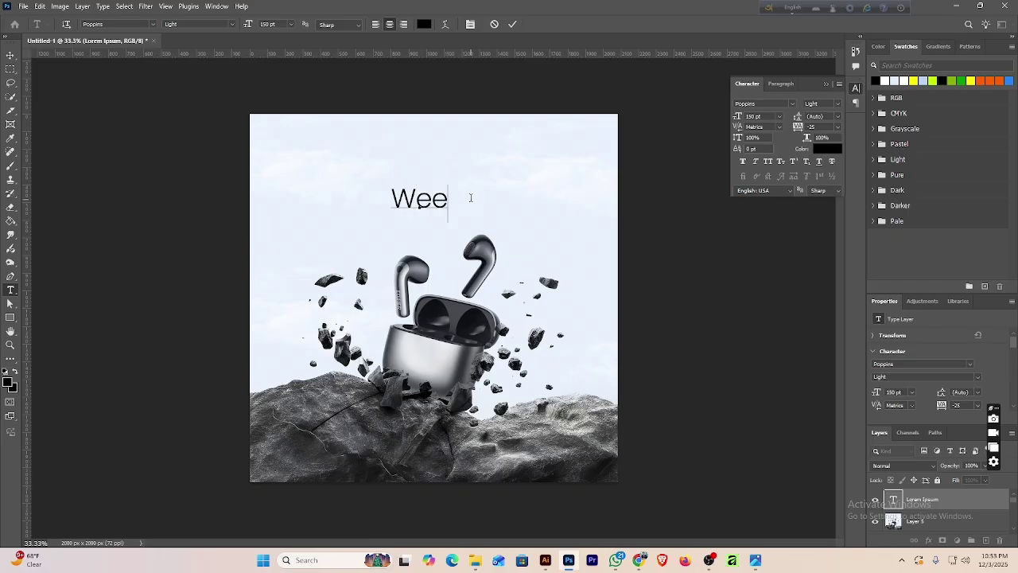
type("kend")
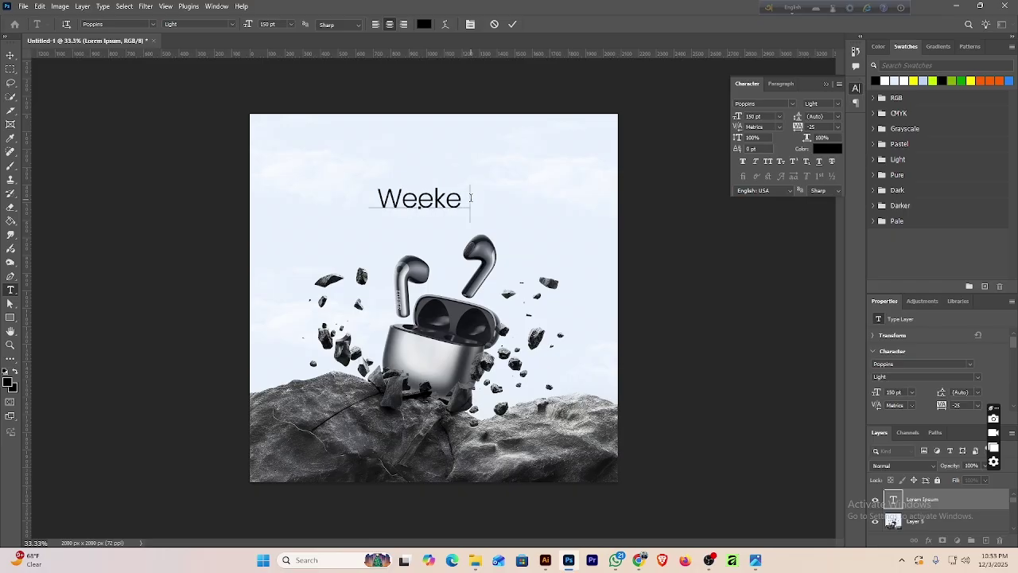
left_click(514, 27)
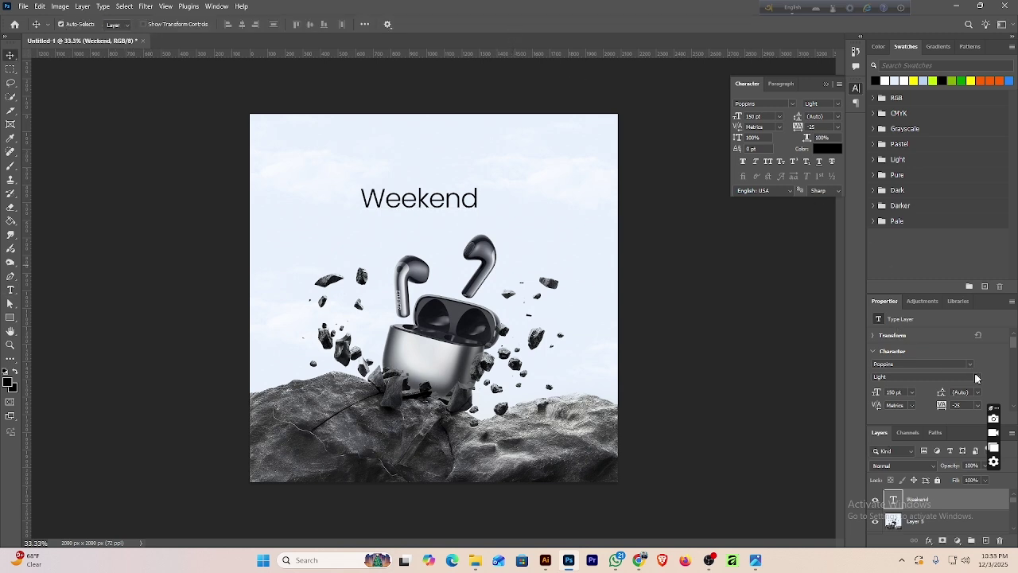
Set the font weight of the Weekend text to Poppins SemiBold, trying Regular first.
left_click(977, 378)
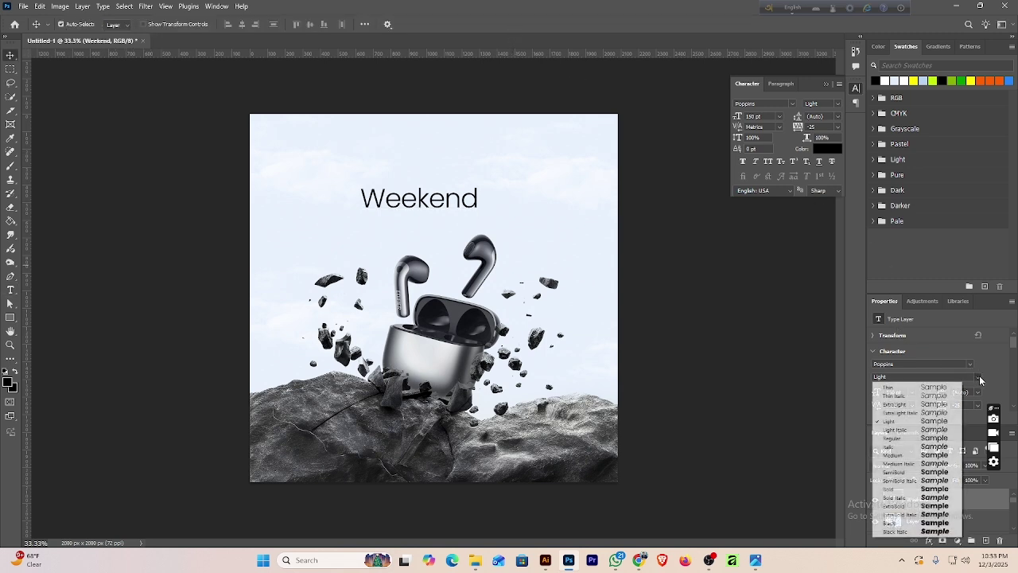
left_click(927, 438)
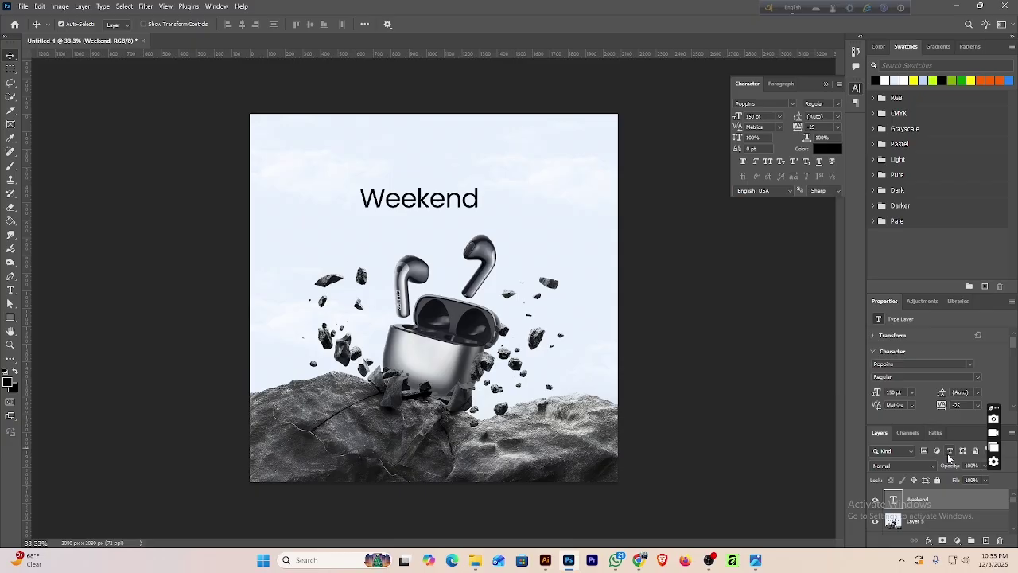
left_click(978, 378)
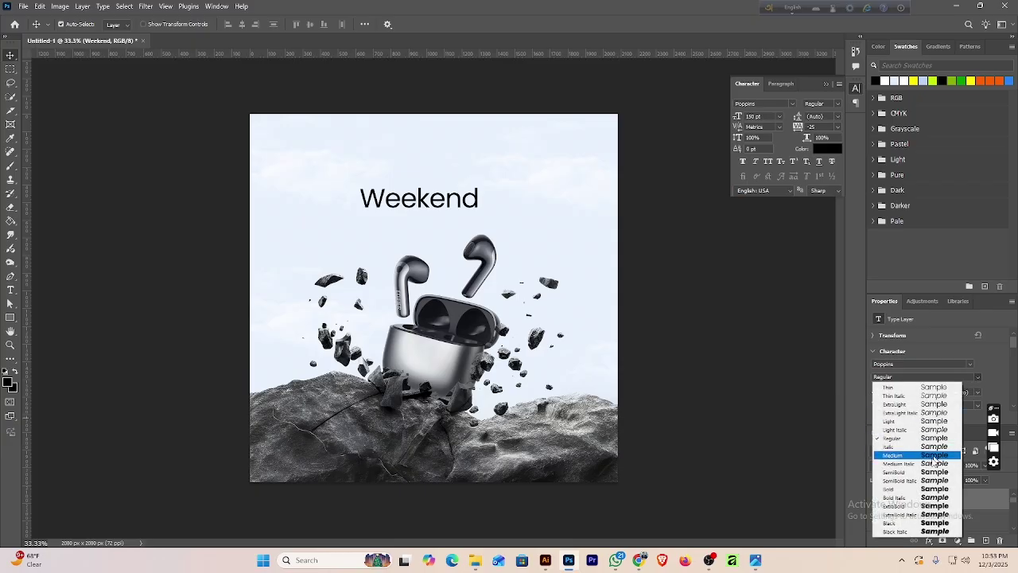
left_click(933, 474)
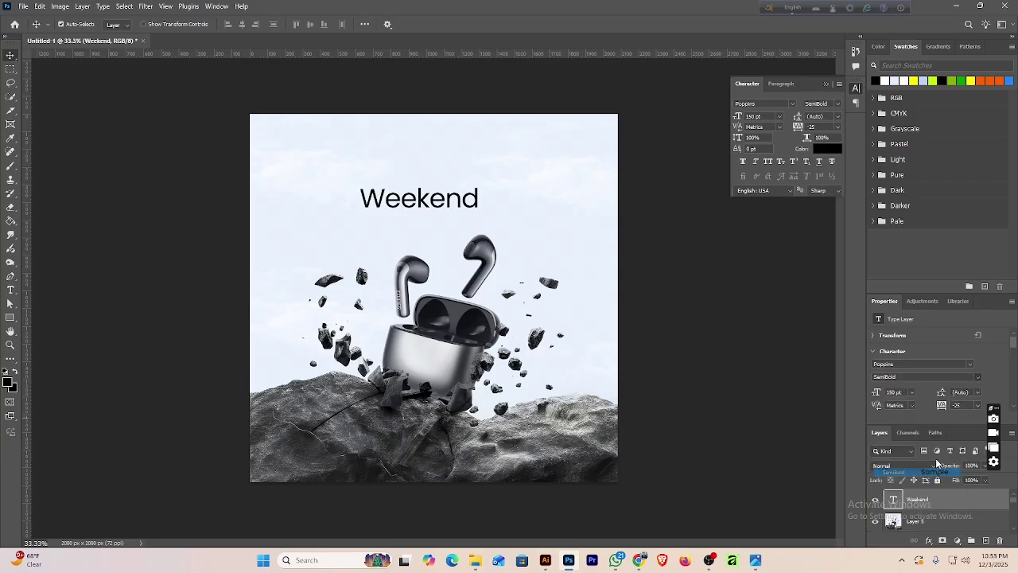
Enlarge the Weekend text to about 314 pt and position it just above the earbuds.
key("ctrl+t")
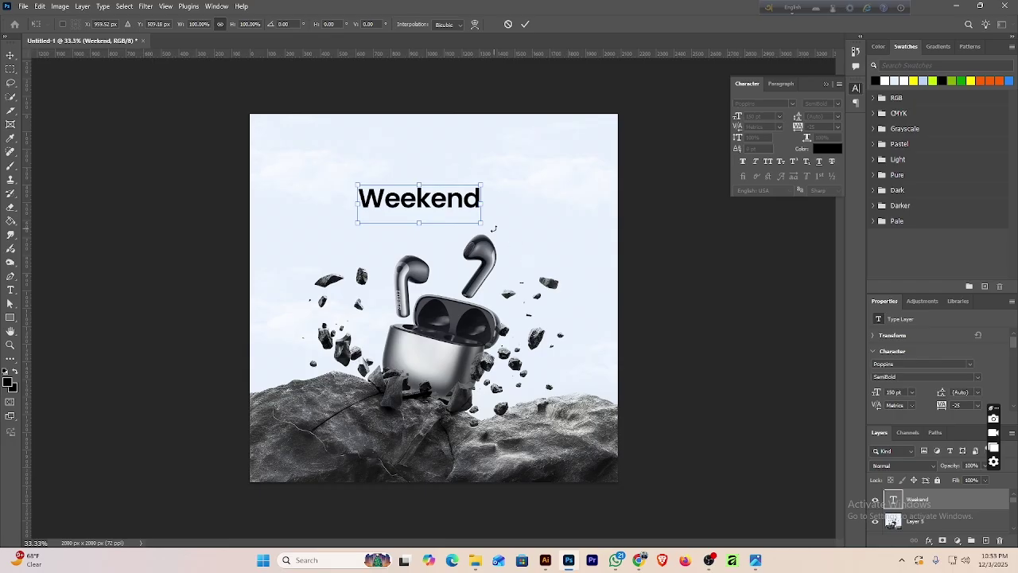
left_click_drag(493, 228, 551, 257)
mouse_move(487, 205)
left_mouse_down()
mouse_move(509, 224)
mouse_move(506, 237)
mouse_move(491, 208)
left_mouse_up()
left_click(526, 27)
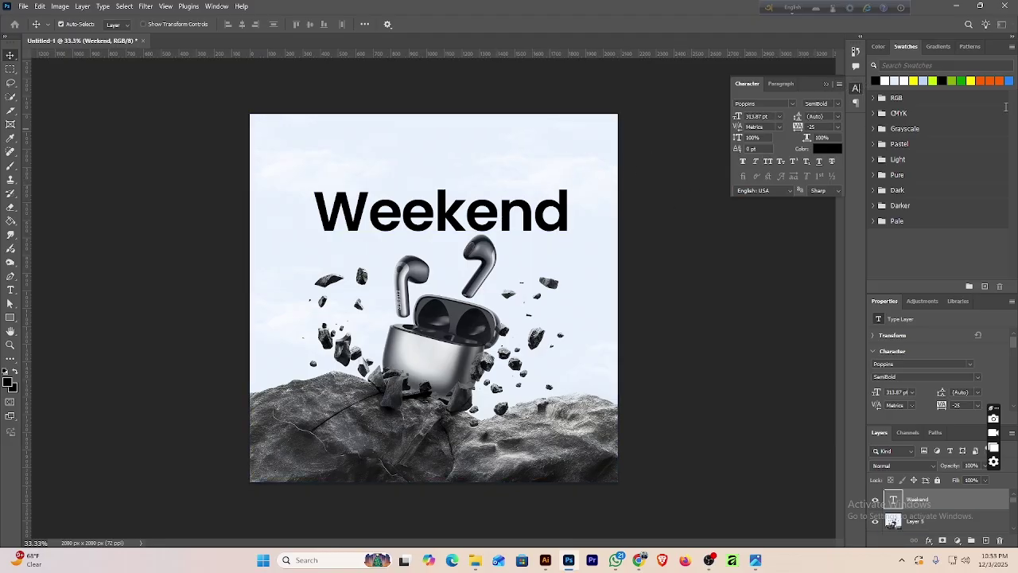
Examine the reference poster Enjoy Weekend T2.jpg for how its headline overlaps the earbuds, and return to the Photoshop document.
left_click_drag(1017, 60, 788, 161)
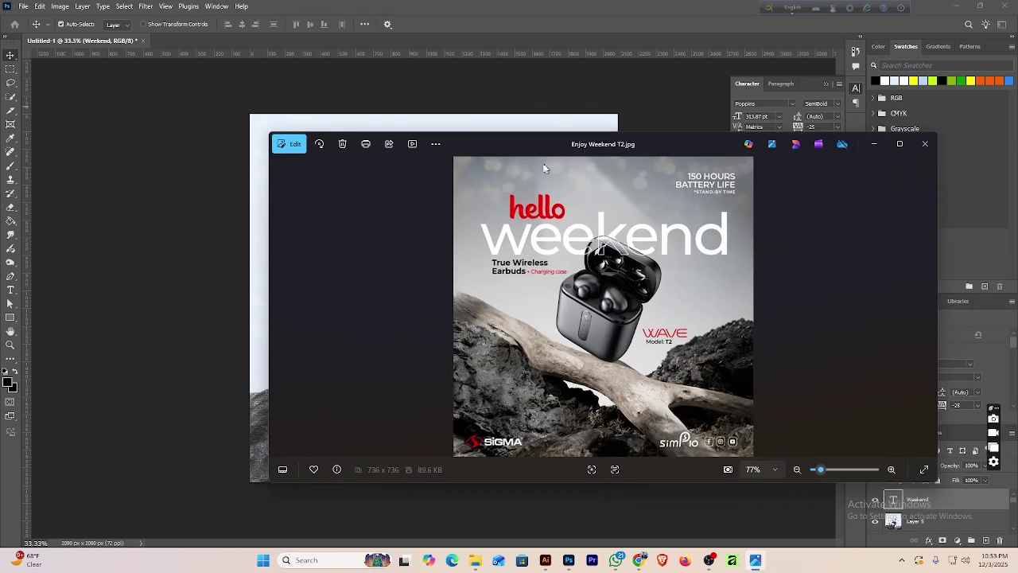
left_click_drag(522, 152, 785, 170)
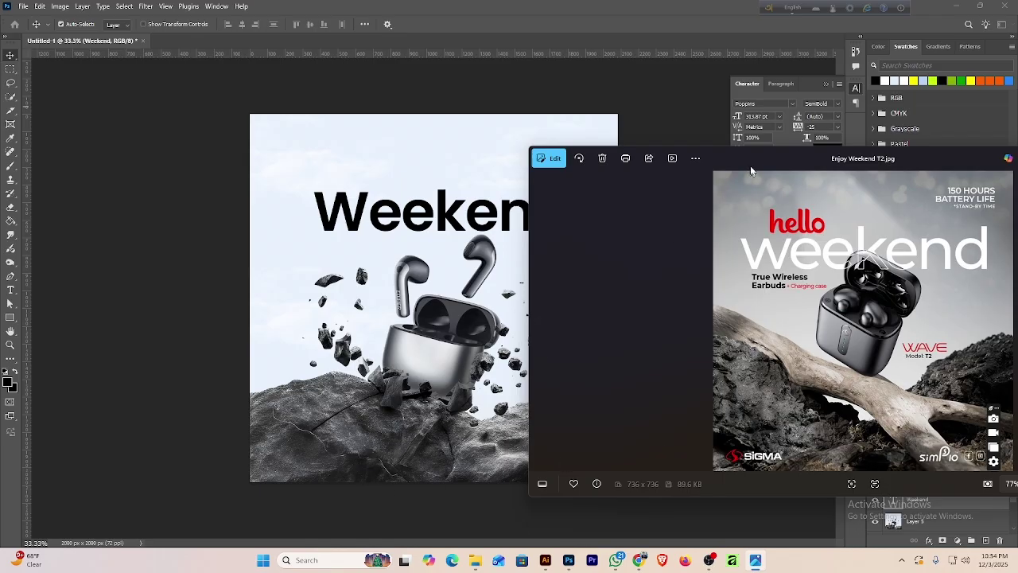
left_click_drag(751, 169, 502, 145)
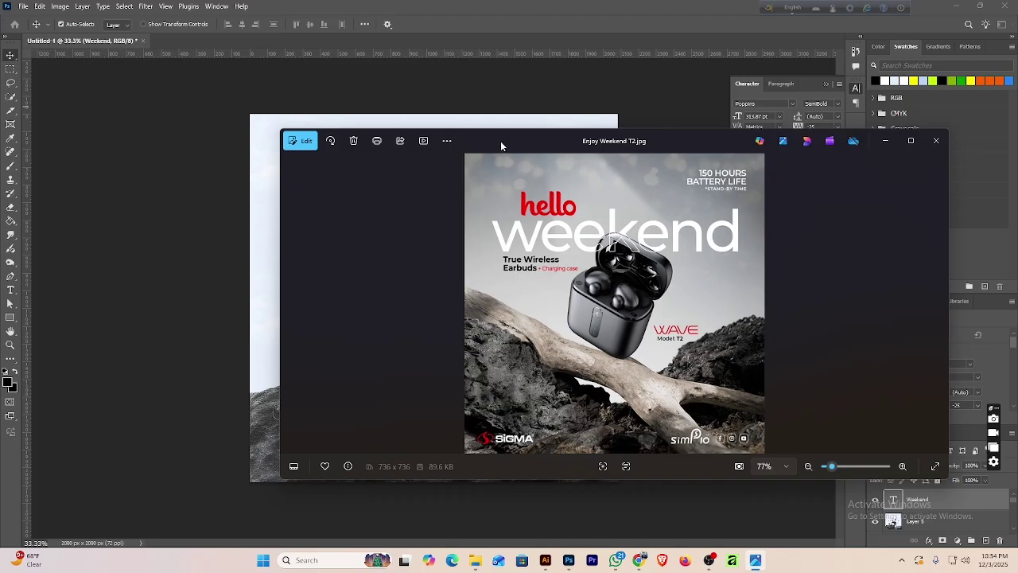
left_click_drag(493, 145, 659, 136)
left_click_drag(885, 141, 796, 143)
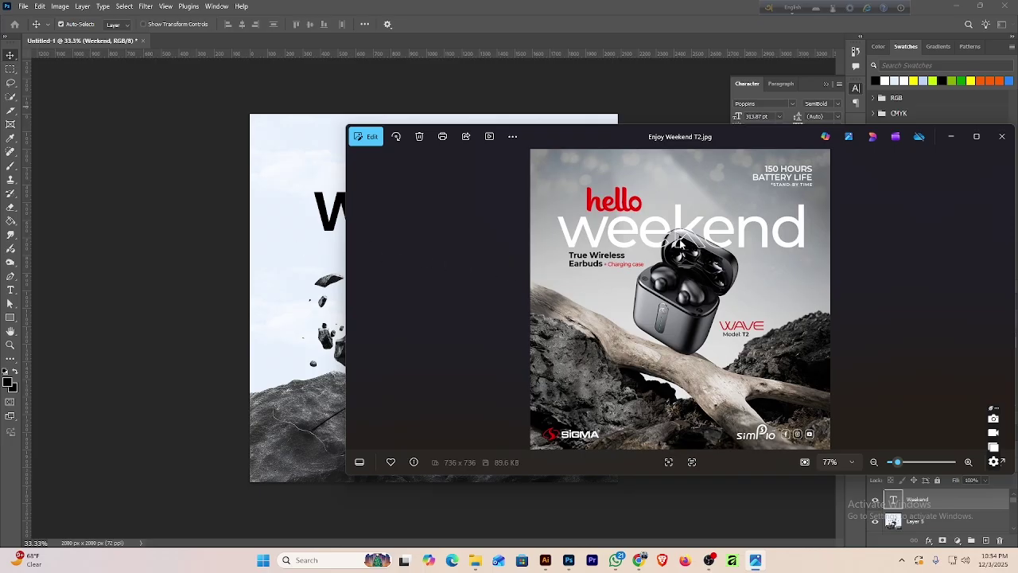
left_click(951, 136)
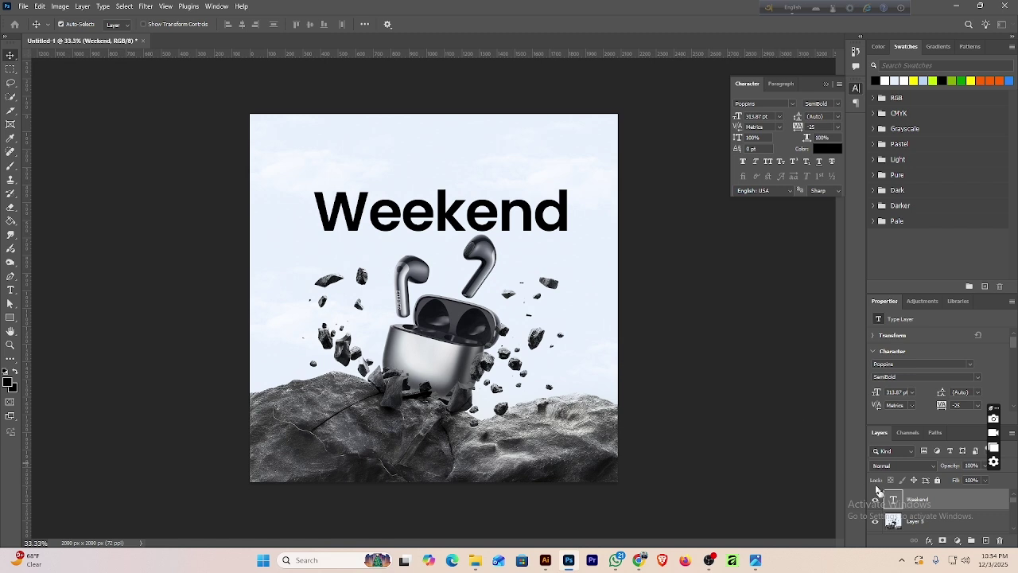
Hide the merged Layer 5, lower the Weekend text slightly, and place its layer behind the earbuds, directly above Layer 4.
left_click(927, 518)
left_click(877, 522)
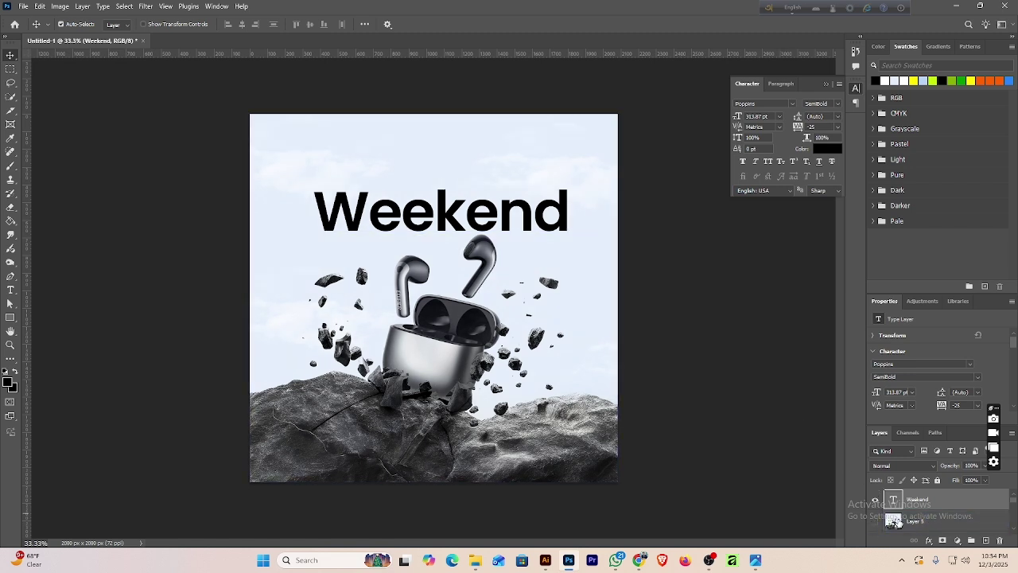
left_click(911, 510)
left_click_drag(509, 206, 509, 221)
left_click_drag(946, 501, 970, 505)
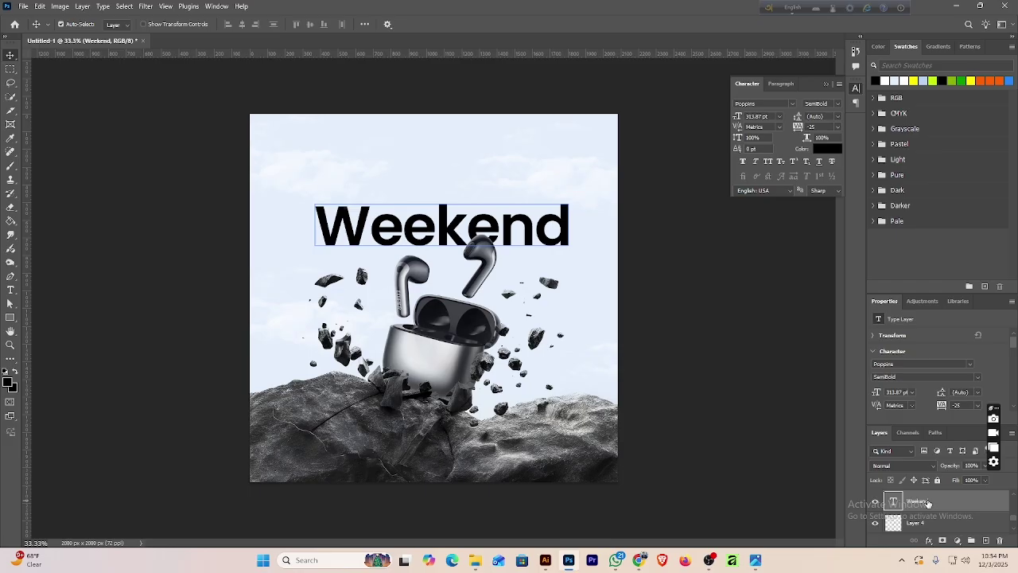
Duplicate the Weekend text layer and move the copy to the top of the layer stack.
key("ctrl+j")
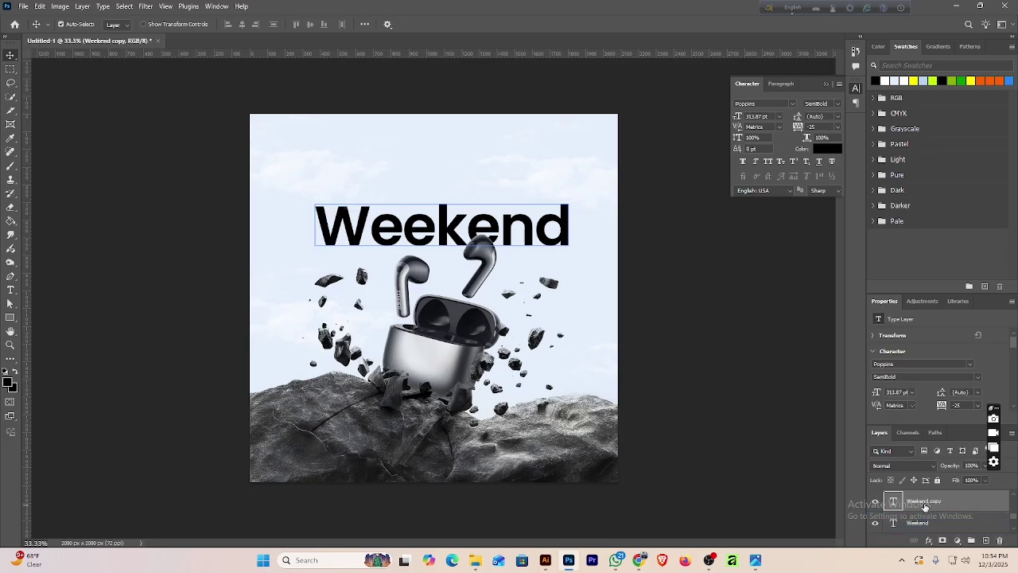
left_click_drag(924, 507, 920, 486)
left_click_drag(921, 485, 935, 518)
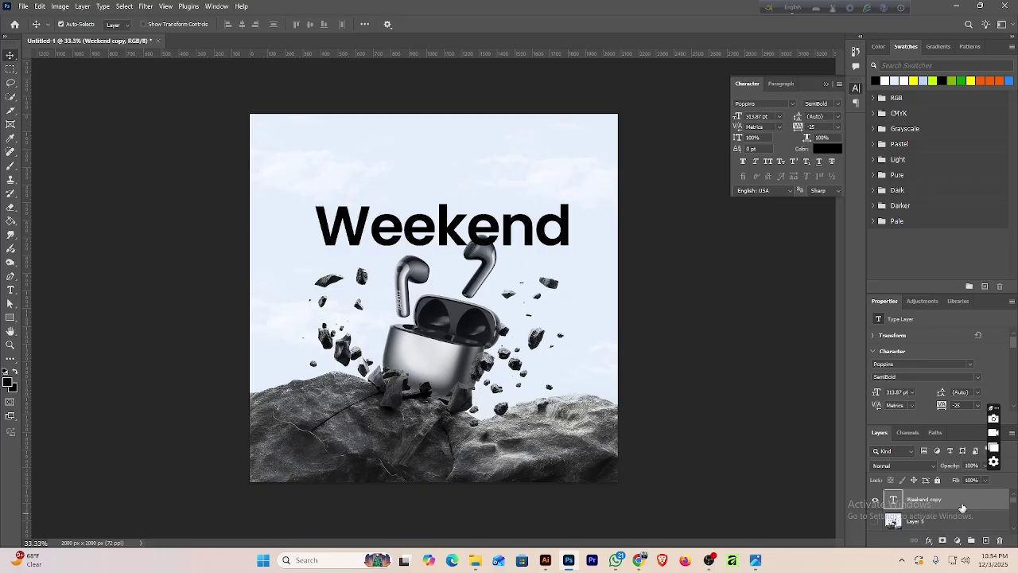
Reduce the Weekend copy's fill to 0% and add an outside stroke in black, 000000.
left_click_drag(957, 481, 882, 484)
left_click(929, 540)
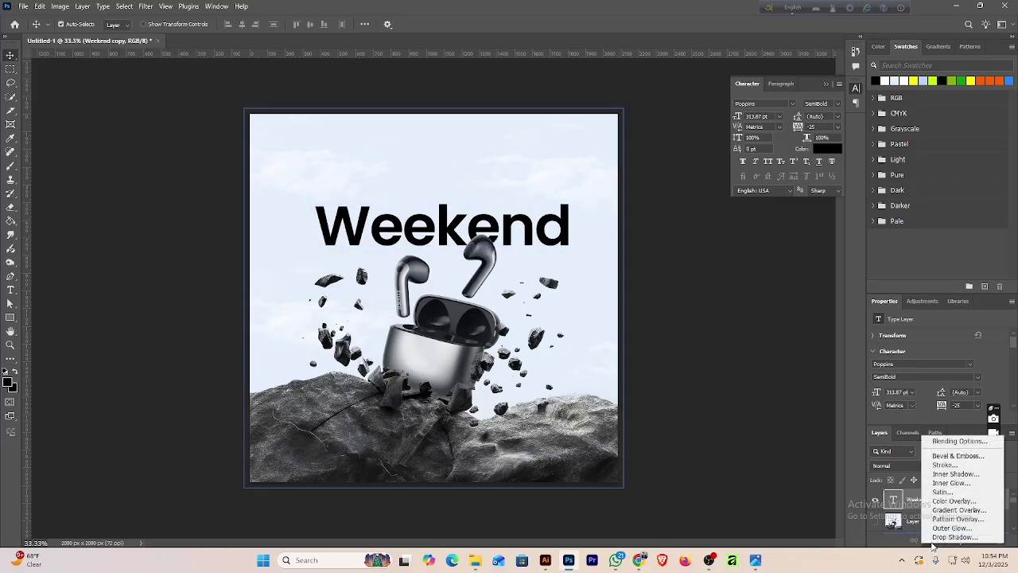
left_click(936, 466)
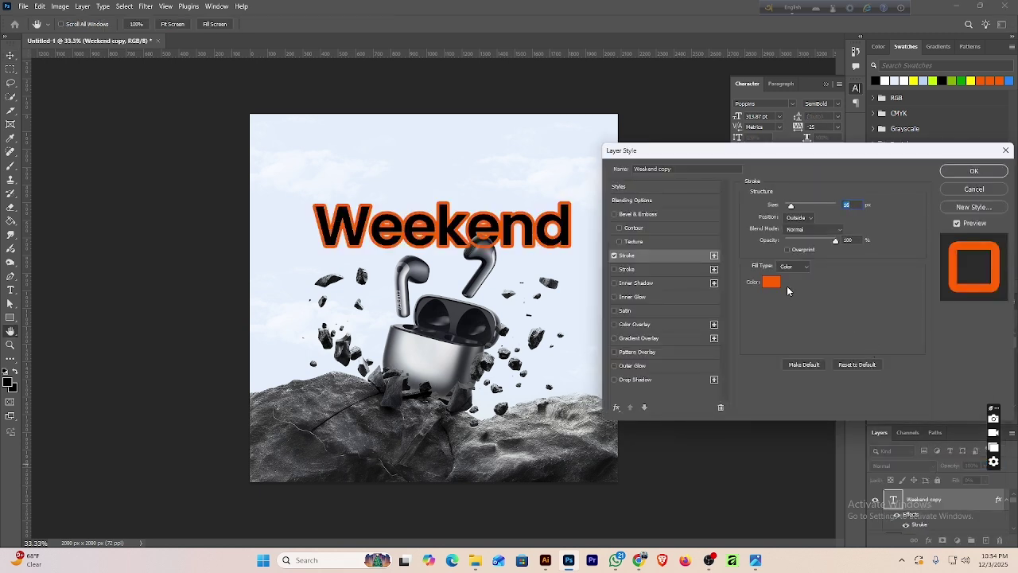
left_click(778, 280)
type("000000")
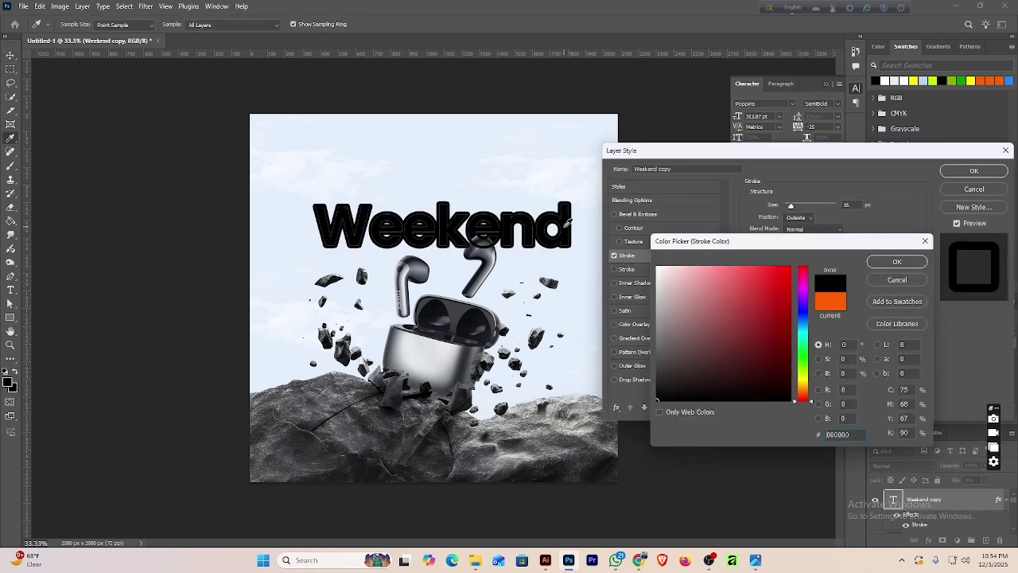
left_click(891, 262)
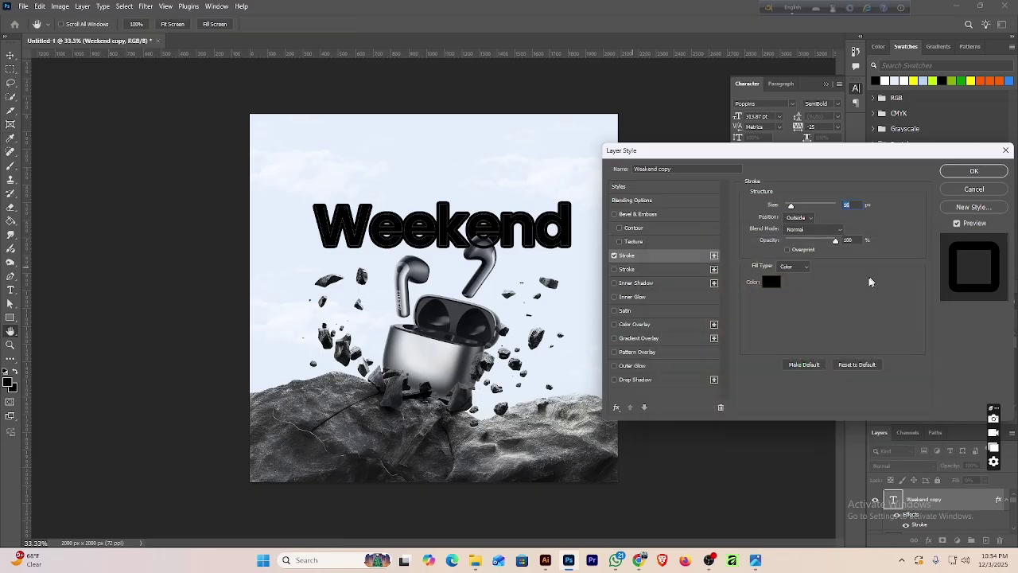
Set the Weekend copy's stroke size to 4 px, keep its color black, and apply the layer style.
left_click_drag(793, 207, 786, 207)
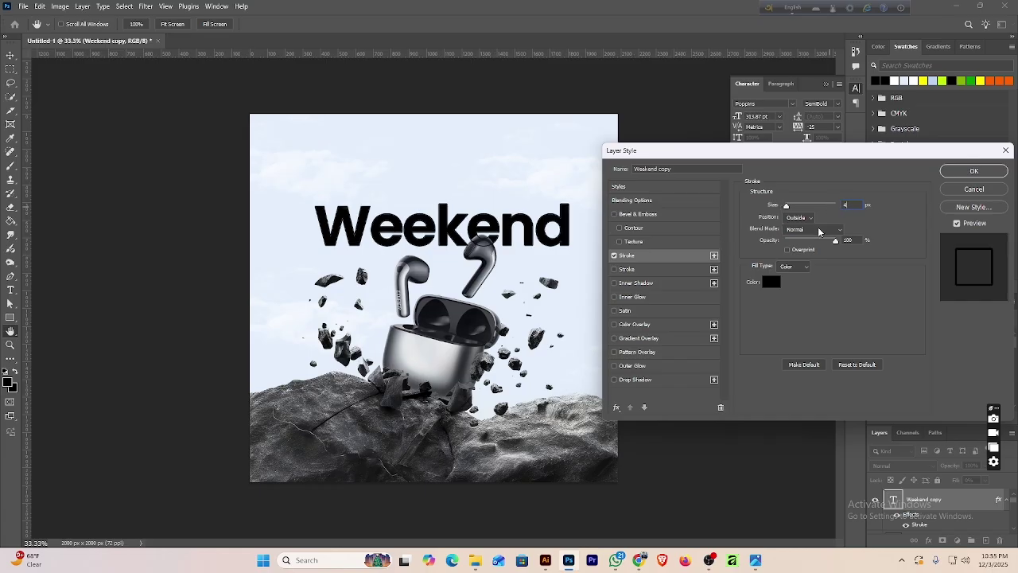
left_click(766, 281)
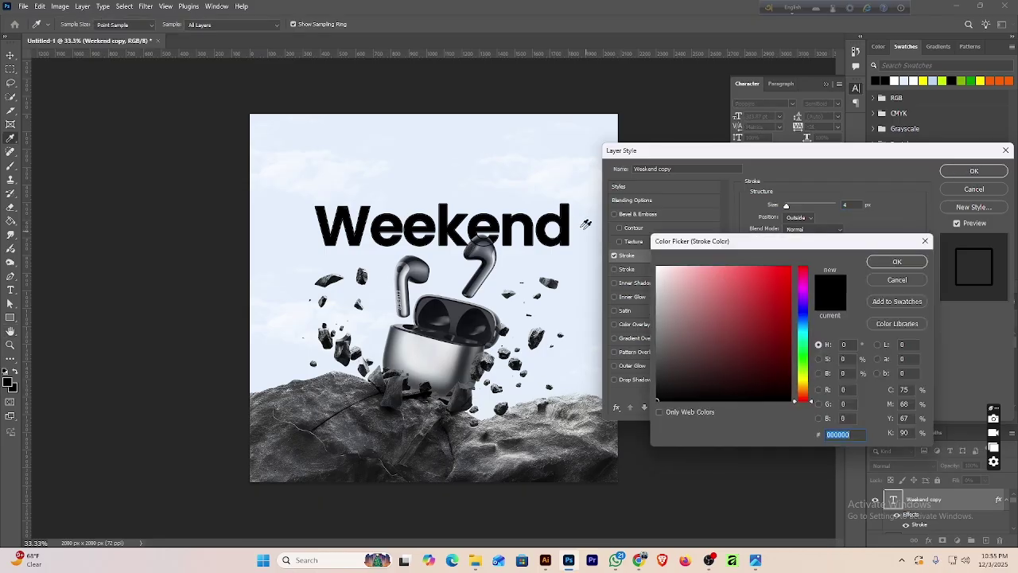
left_click(898, 262)
left_click(961, 177)
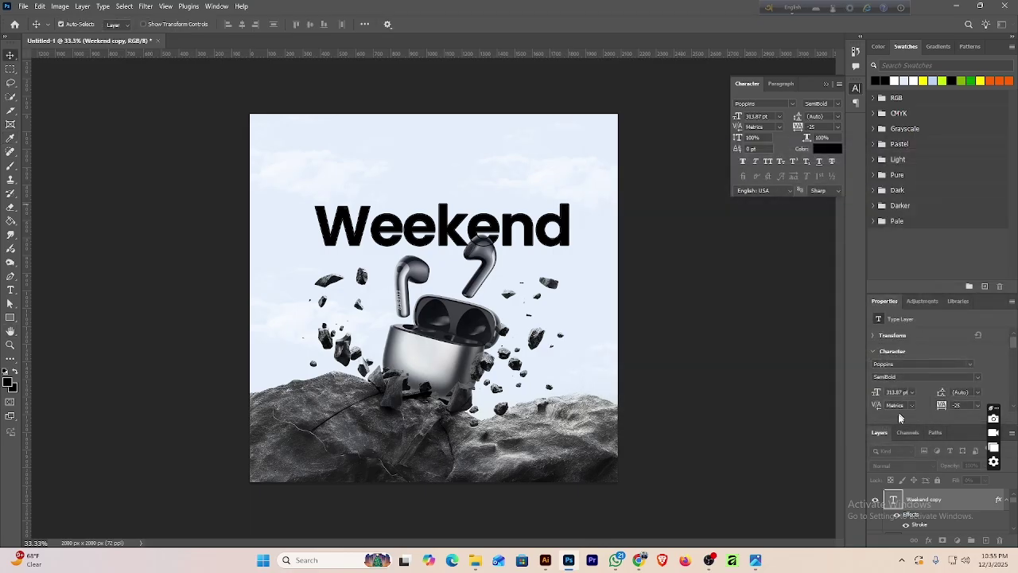
scroll(925, 502, "down", 4)
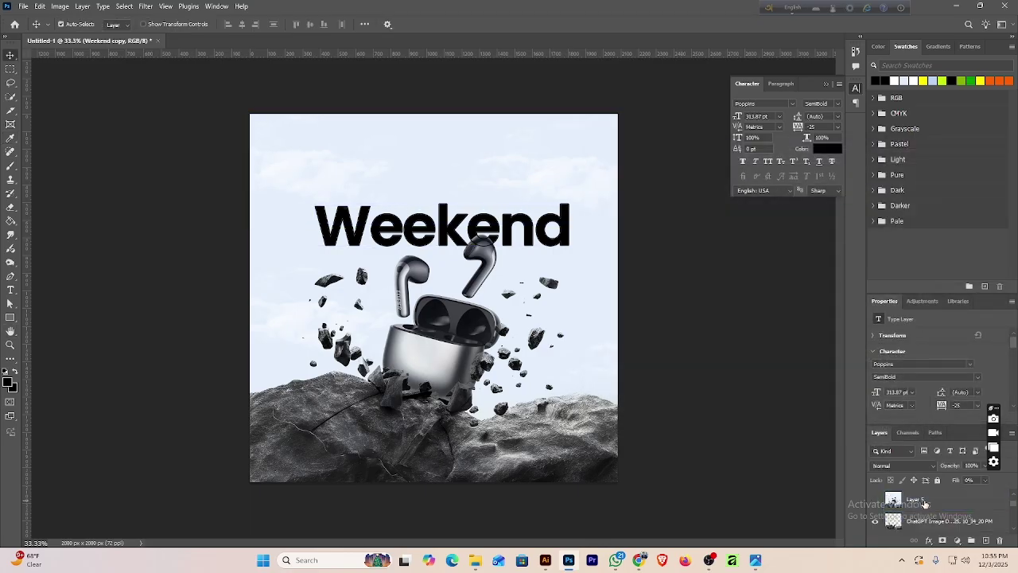
scroll(925, 505, "up", 4)
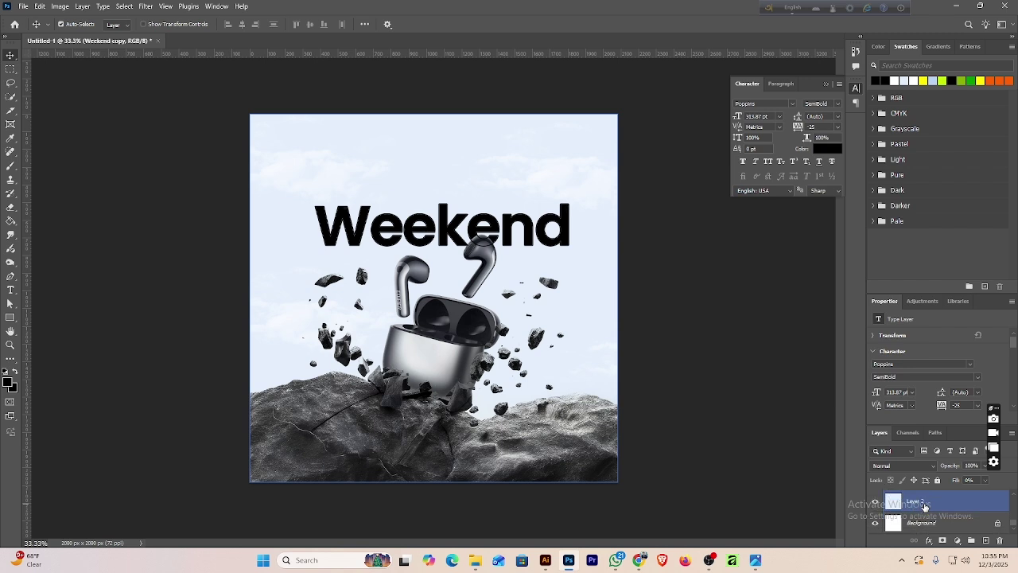
Add a 4 px outside stroke in black to the original Weekend text layer and apply the layer style.
left_click(926, 504)
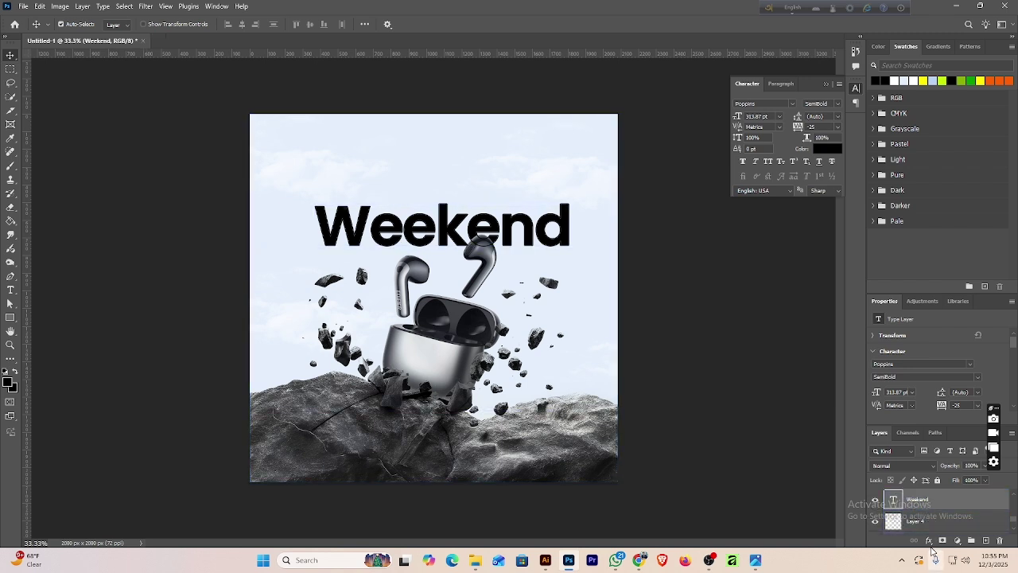
left_click(930, 542)
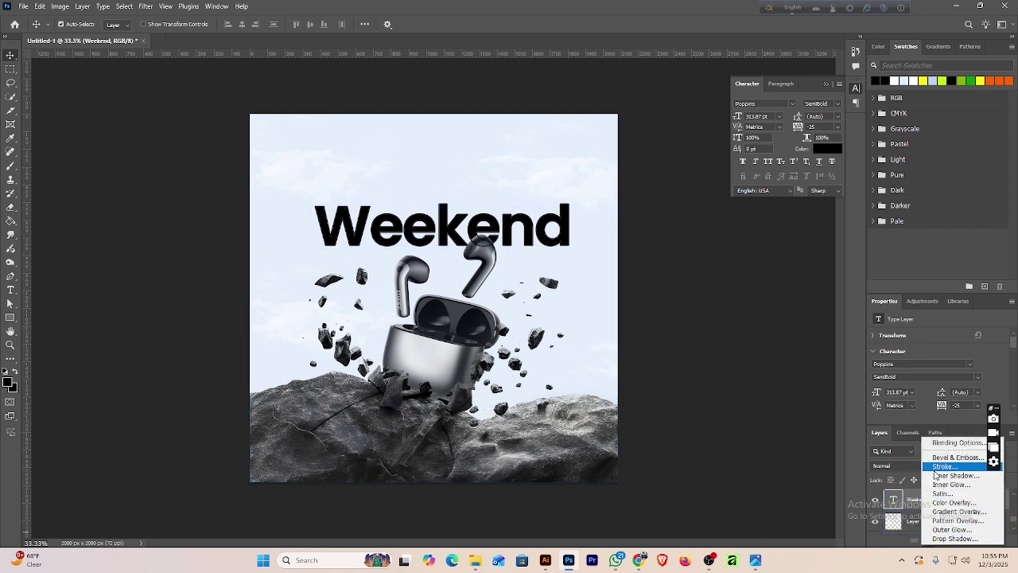
left_click(935, 468)
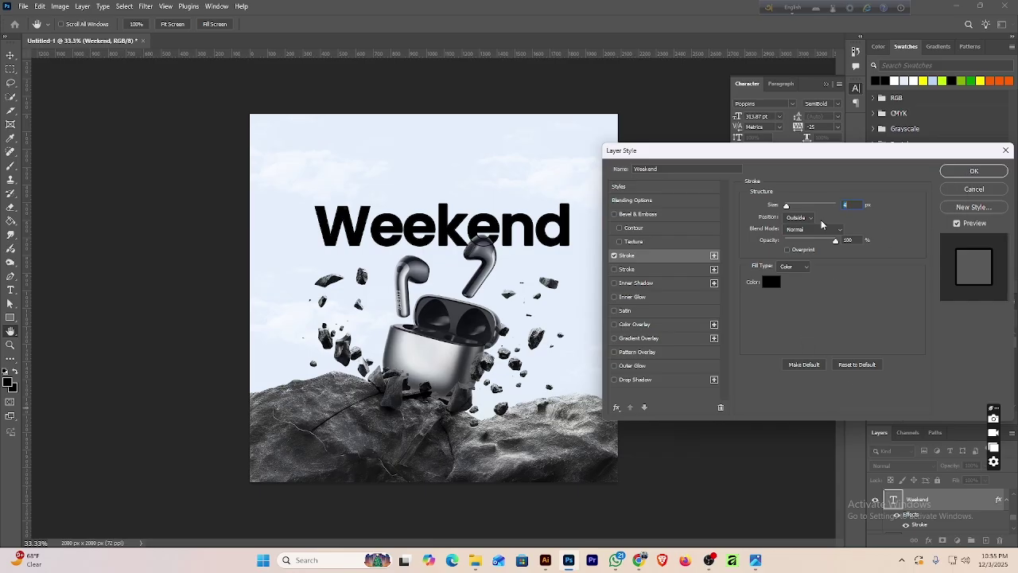
left_click(955, 171)
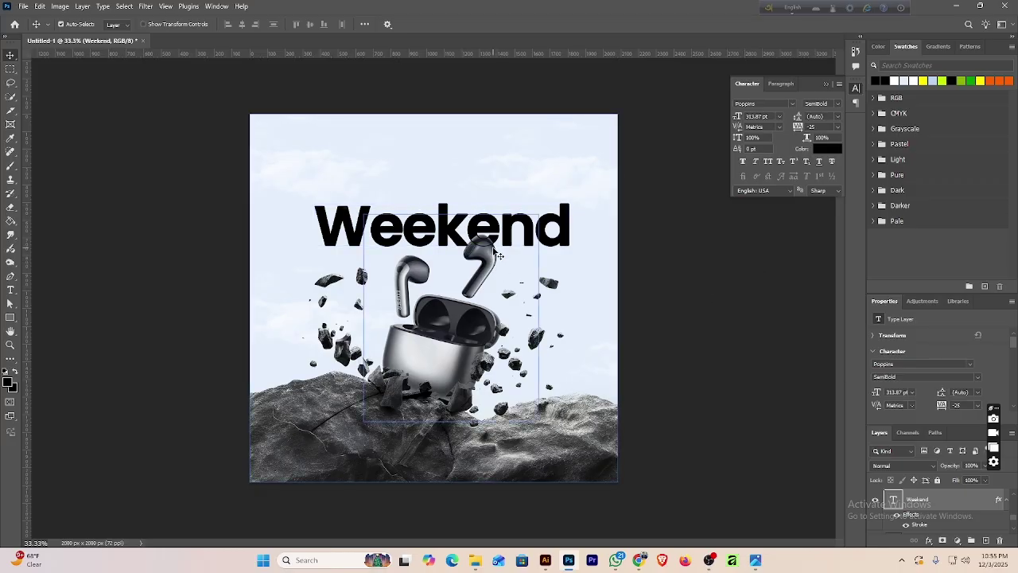
Examine the reference image Enjoy Weekend T2.jpg alongside the poster to compare how its headline overlaps the product.
key("ctrl+plus")
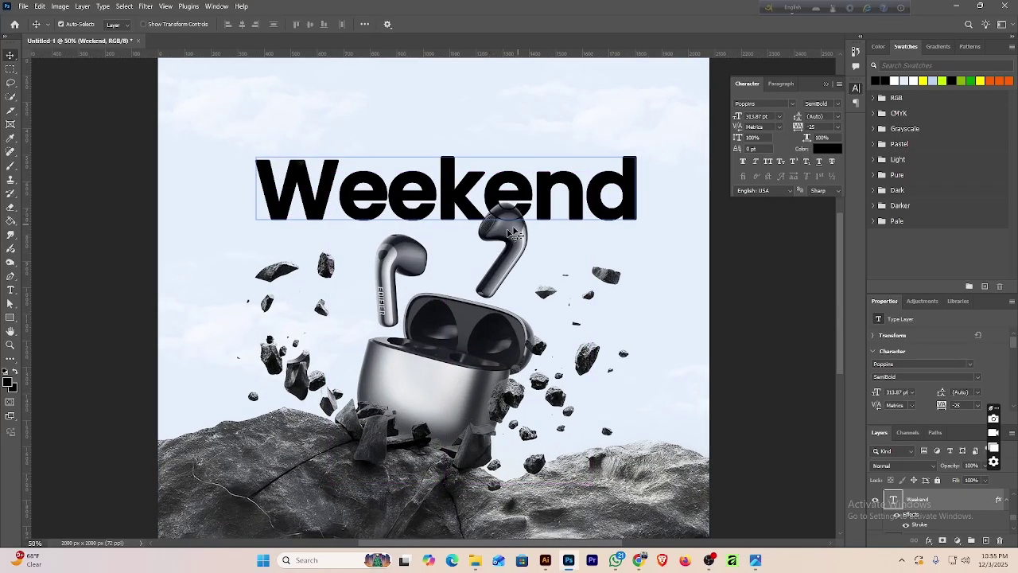
left_click(730, 561)
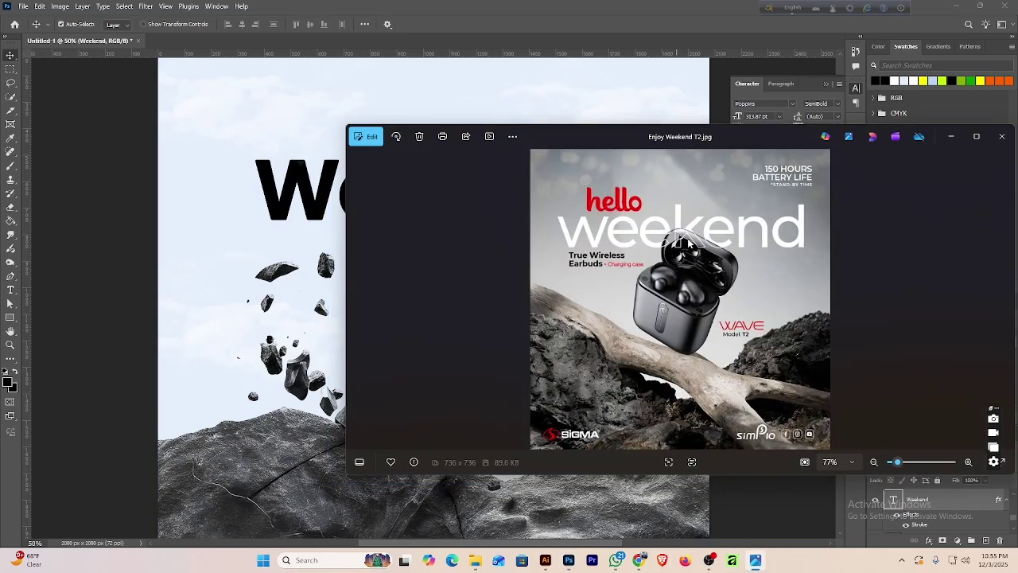
left_click_drag(589, 149, 753, 280)
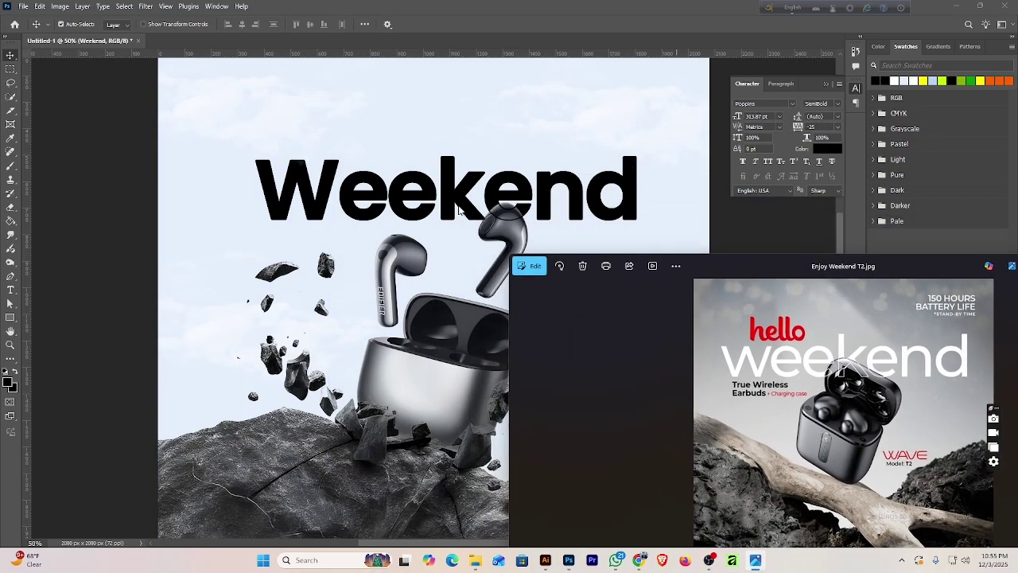
left_click_drag(846, 270, 662, 279)
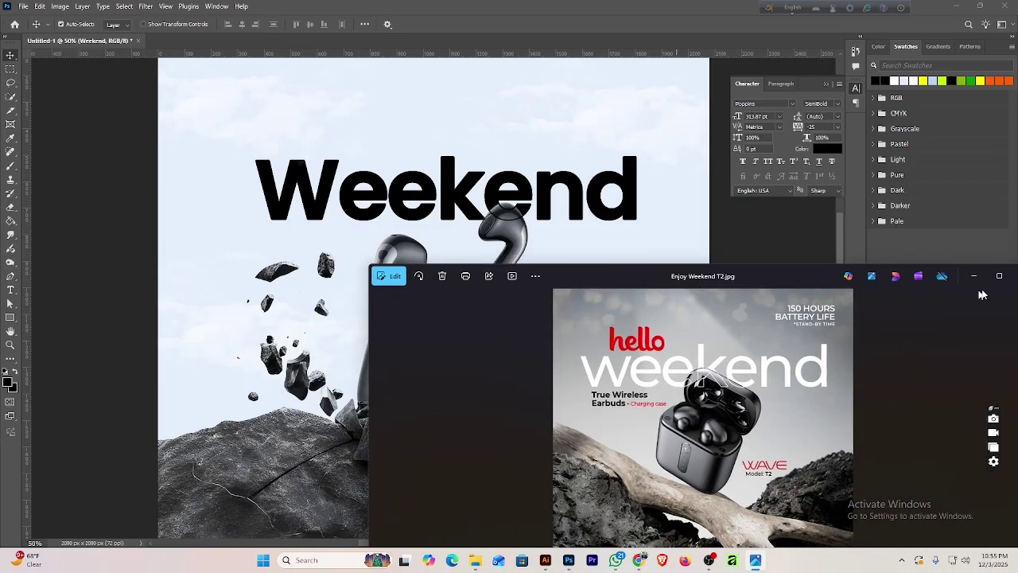
left_click(983, 277)
Delete the Weekend copy layer that holds the outline version of the headline.
scroll(936, 518, "up", 5)
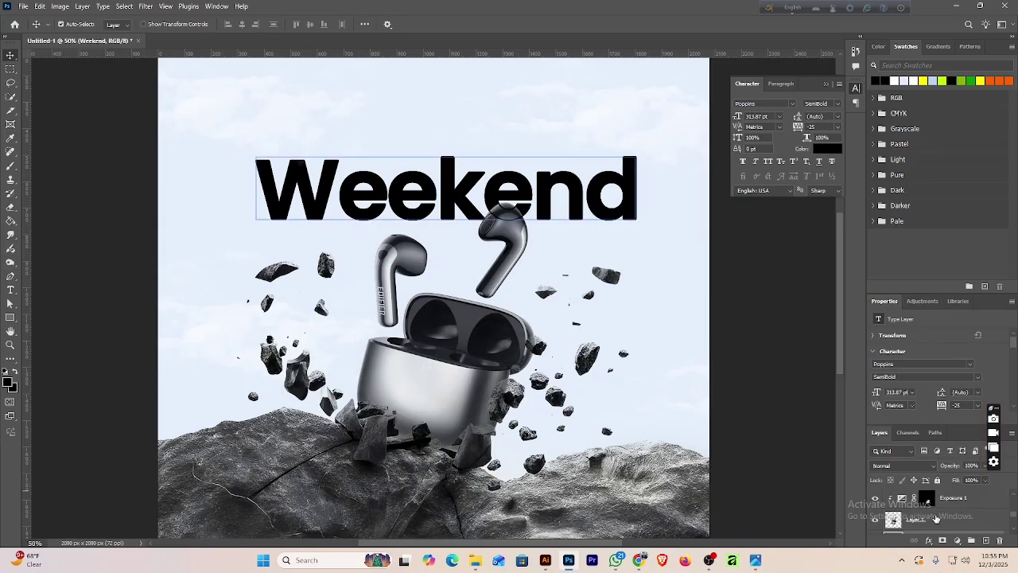
scroll(935, 495, "up", 2)
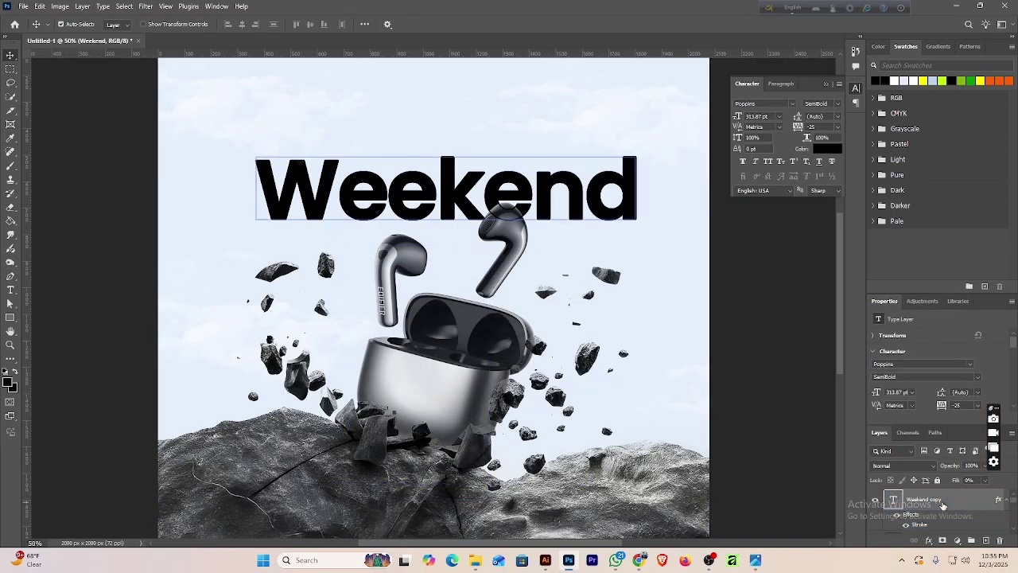
left_click(923, 499)
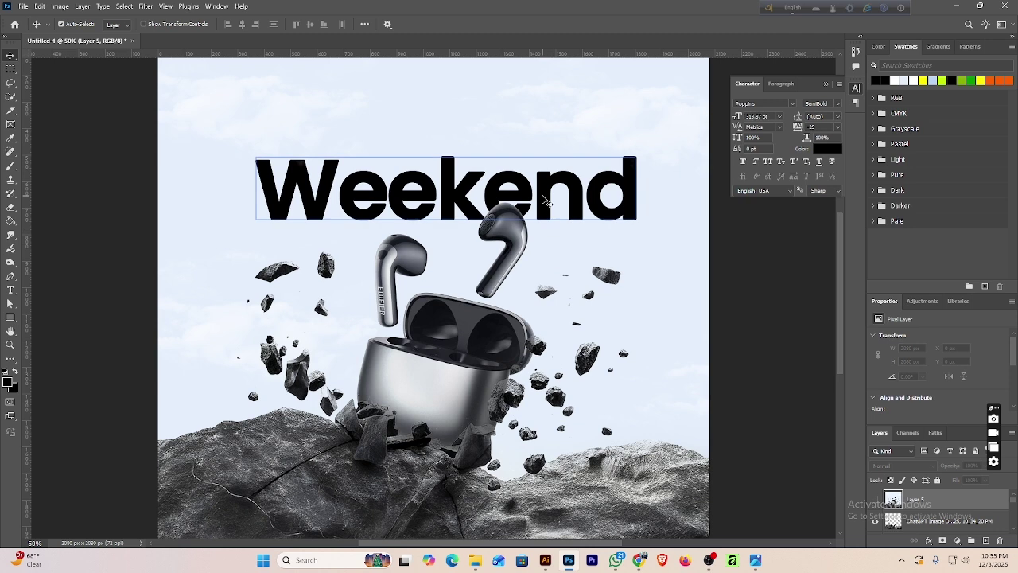
Raise the Weekend text clear of the earbuds and place its layer, with the stroke effect hidden, at the top of the stack.
left_click_drag(547, 187, 551, 164)
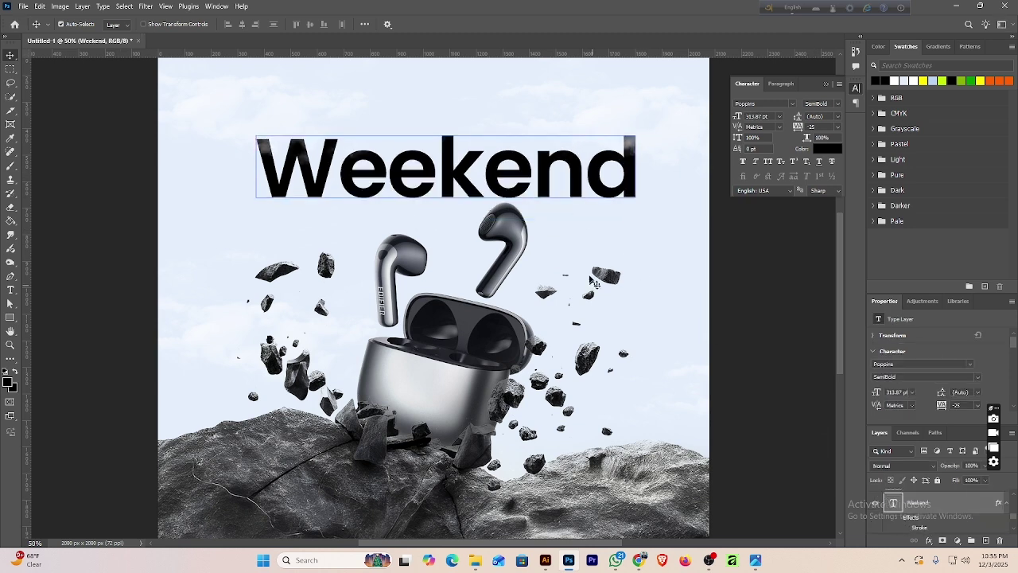
left_click_drag(921, 502, 917, 468)
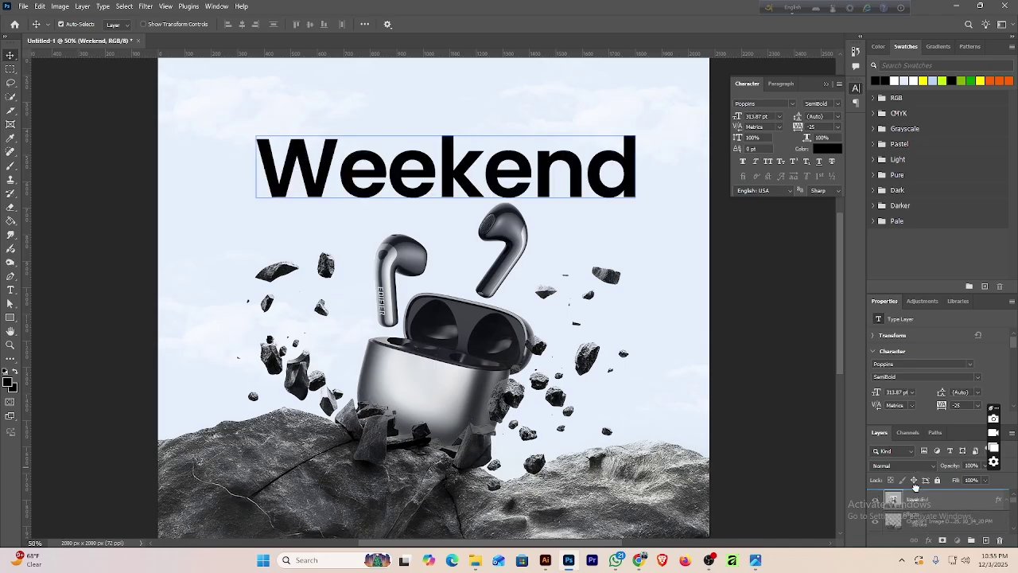
Set the Weekend text's font style to Medium and shift it slightly left and up above the earbuds.
key("ctrl+minus")
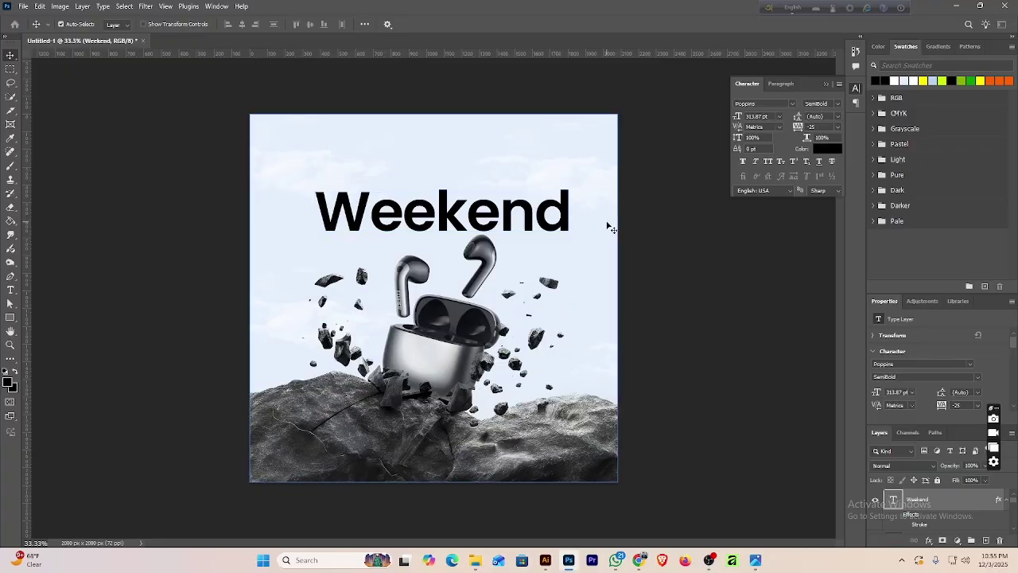
left_click(976, 379)
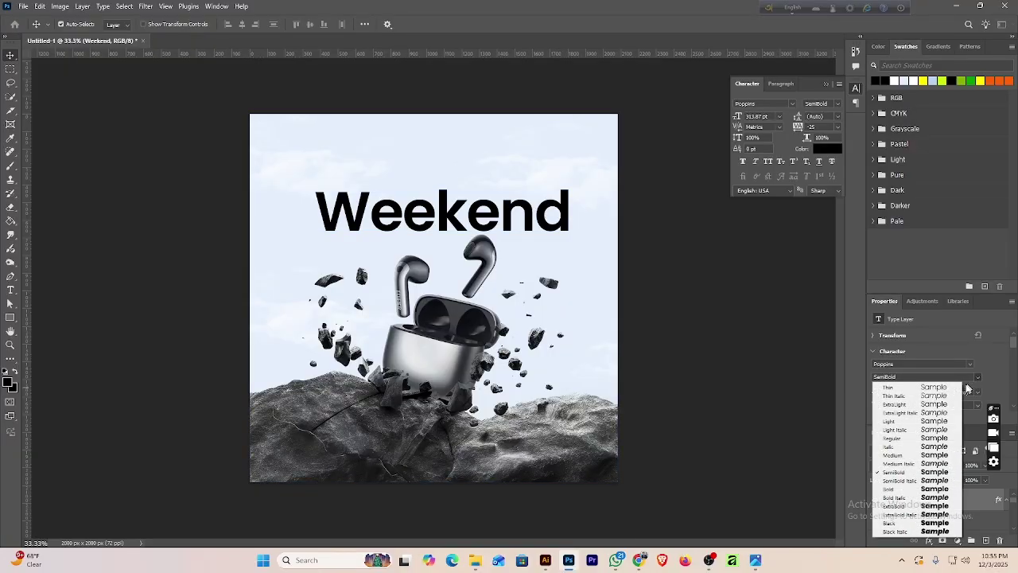
left_click(931, 455)
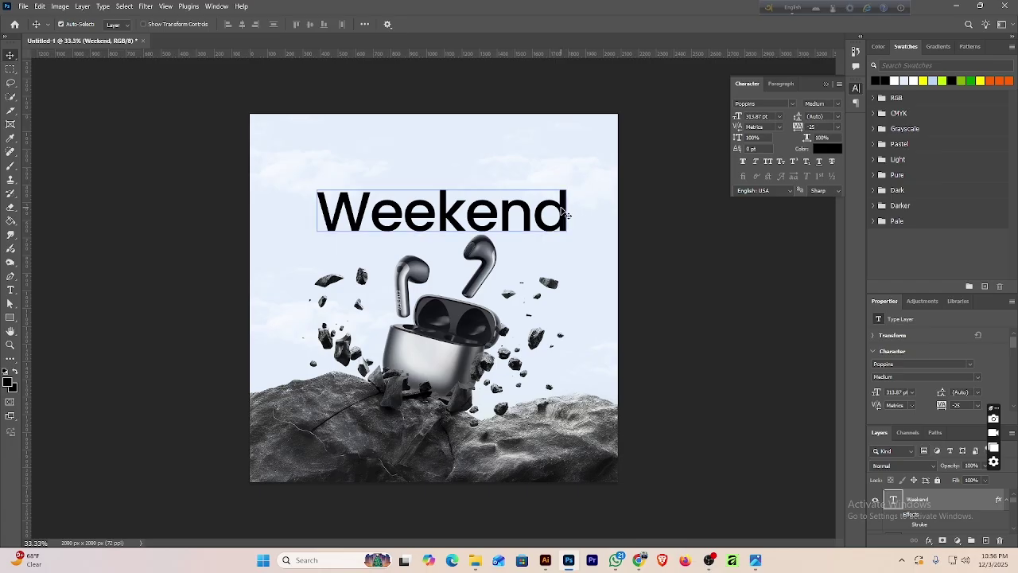
left_click_drag(591, 213, 517, 217)
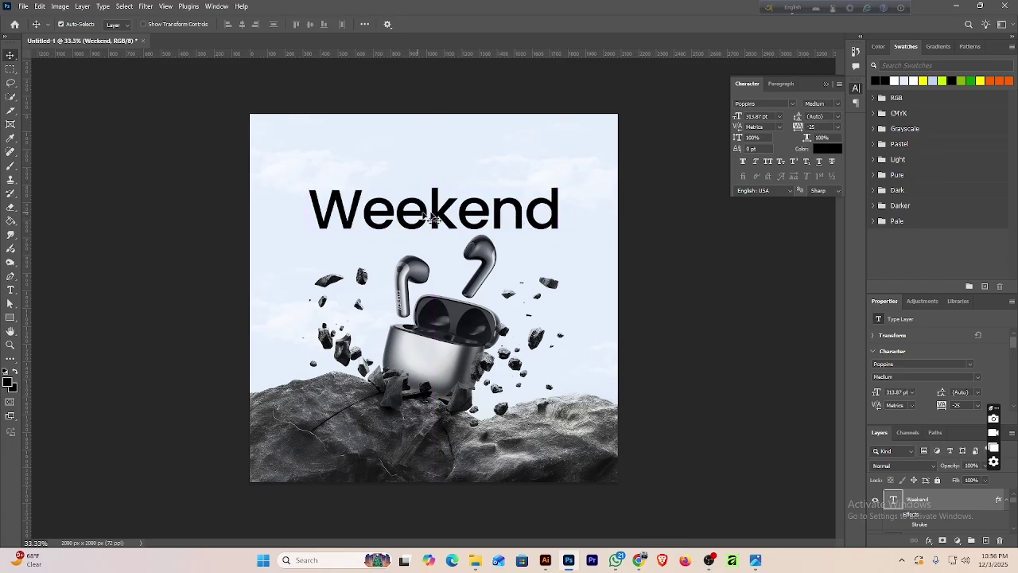
left_click_drag(443, 215, 445, 211)
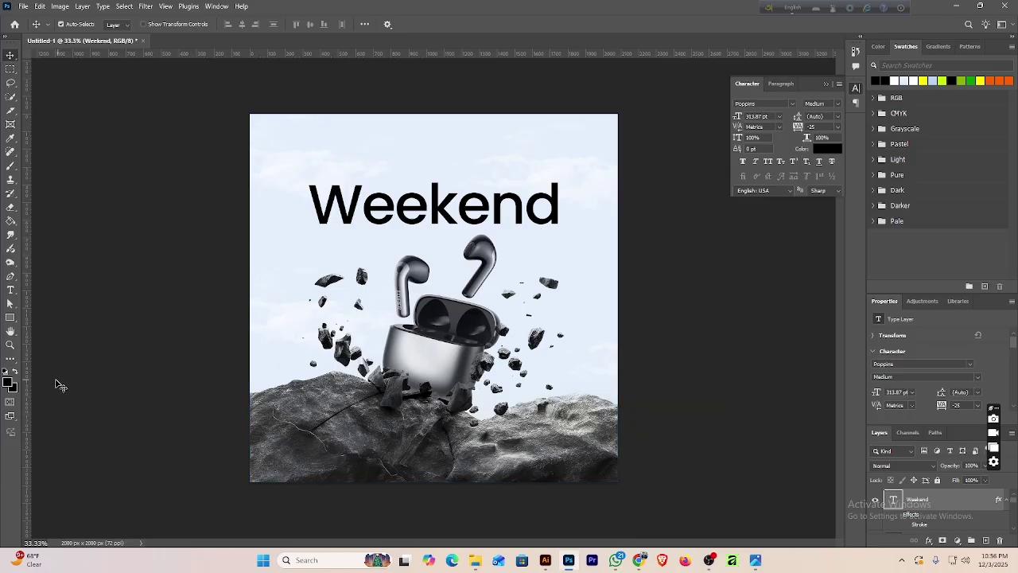
Set the foreground color to dark gray, 1c1c1c, and fill the Weekend text with it.
left_click(10, 385)
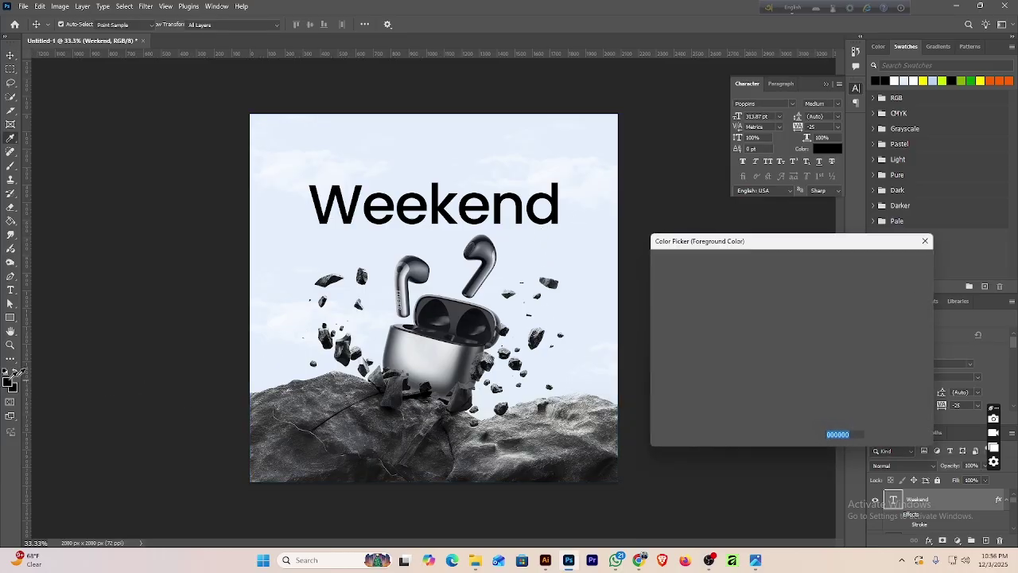
left_click_drag(669, 379, 657, 387)
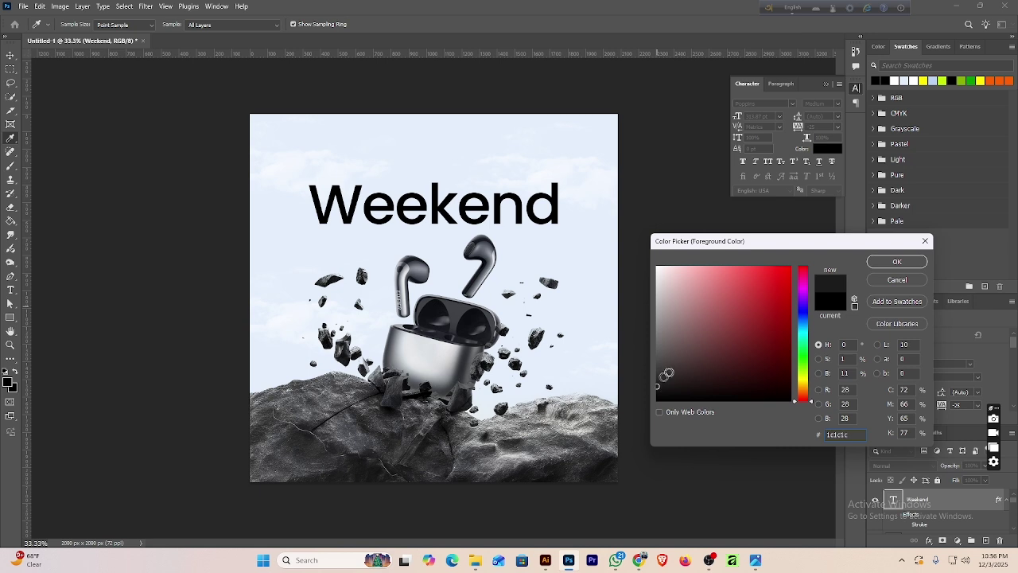
left_click(897, 261)
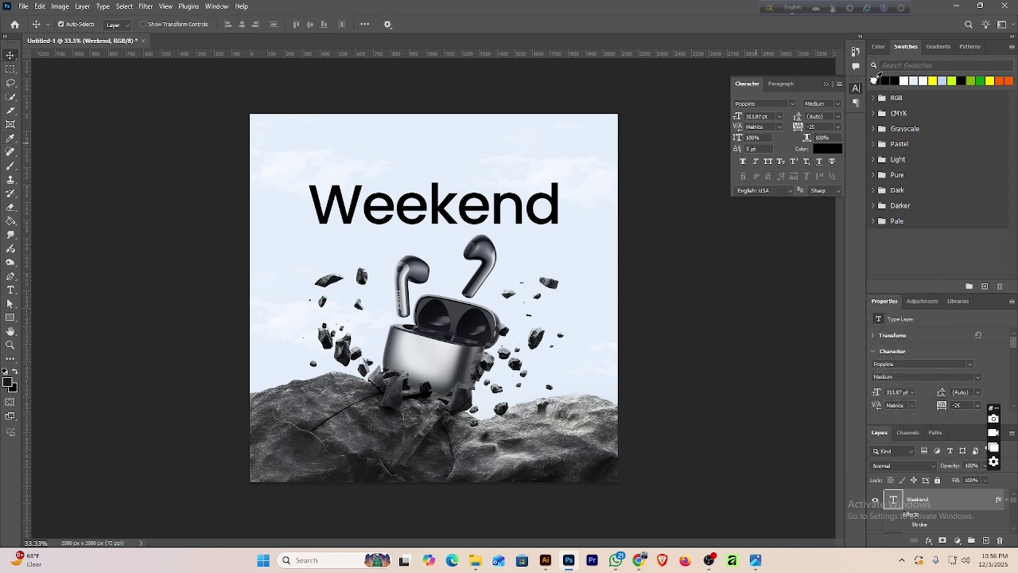
key("alt+BackSpace")
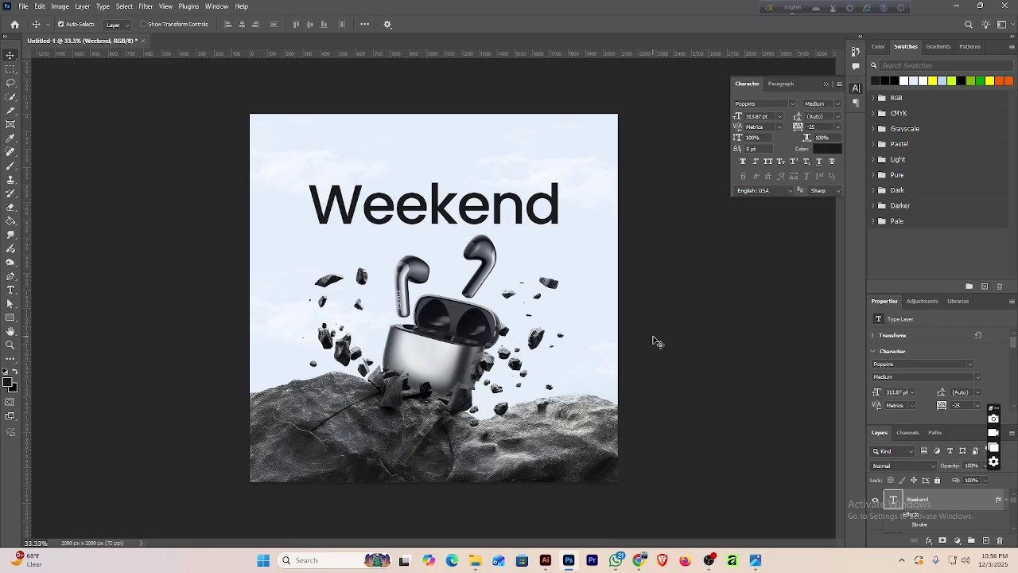
Check the reference poster again and add a "hello" text layer above the start of the Weekend headline.
left_click(756, 560)
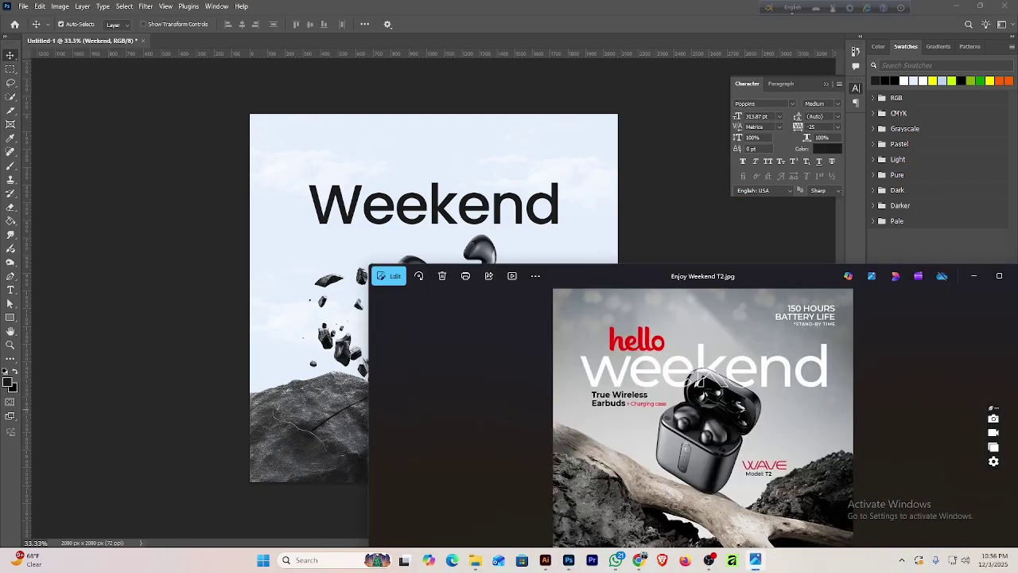
left_click_drag(813, 279, 1017, 33)
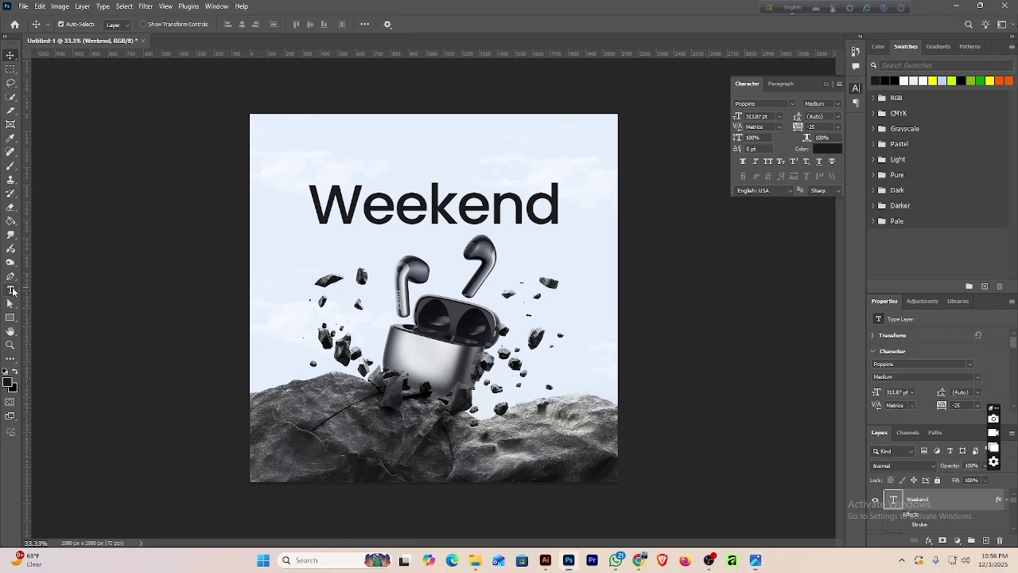
left_click(11, 290)
left_click(326, 161)
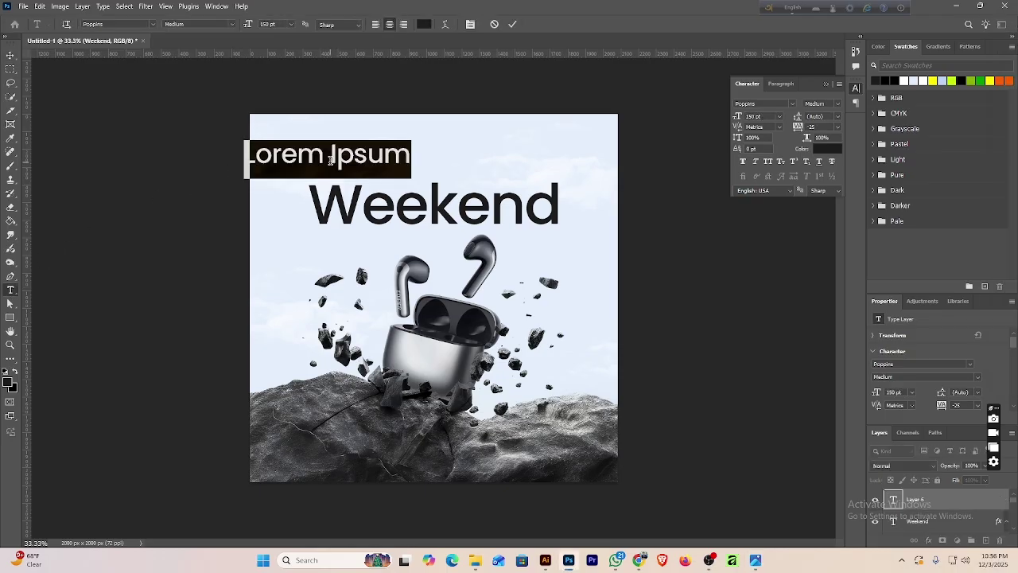
type("hello")
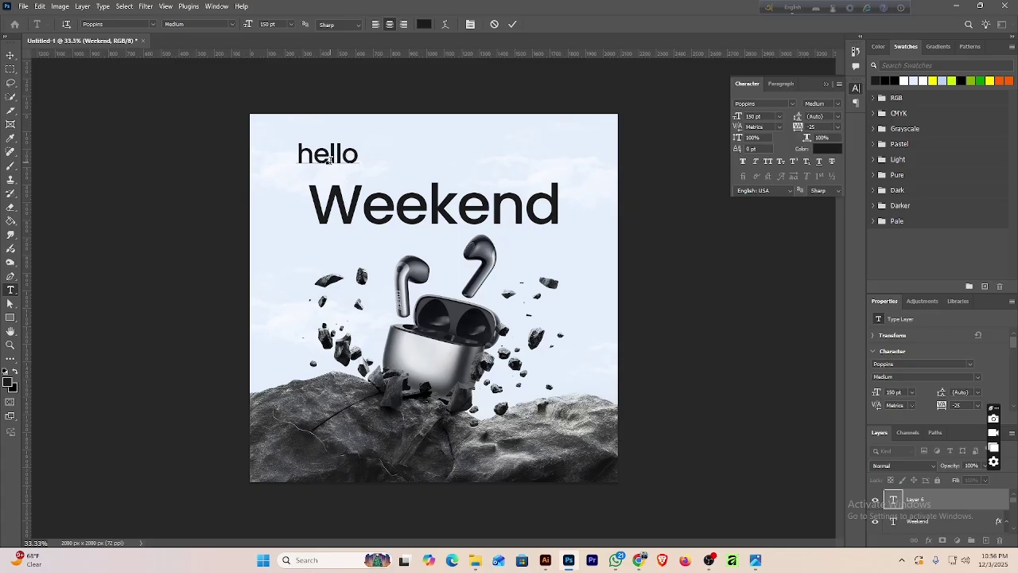
left_click(514, 24)
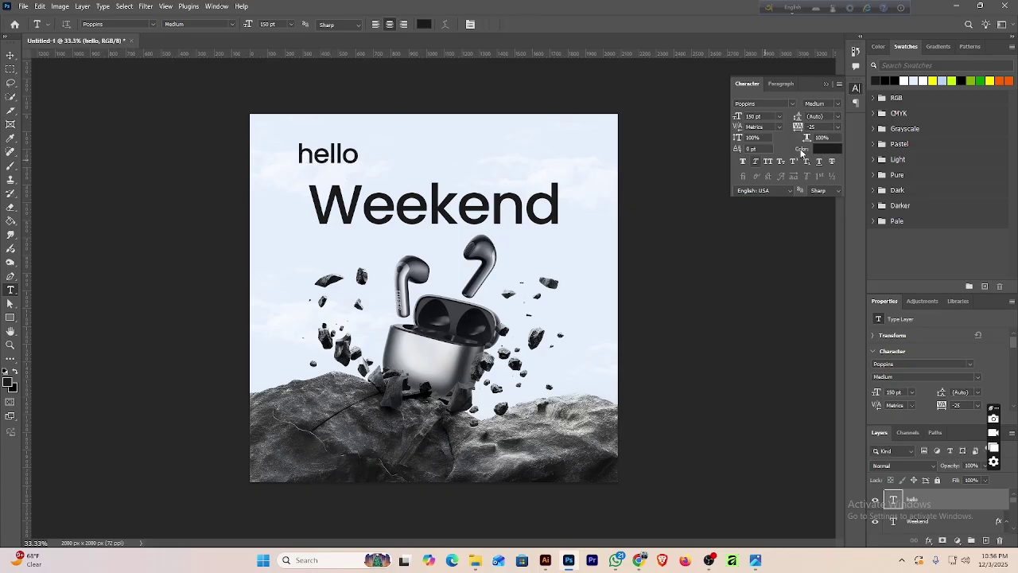
Browse the font list and change the hello text's font to Betterlett Regular.
left_click(792, 104)
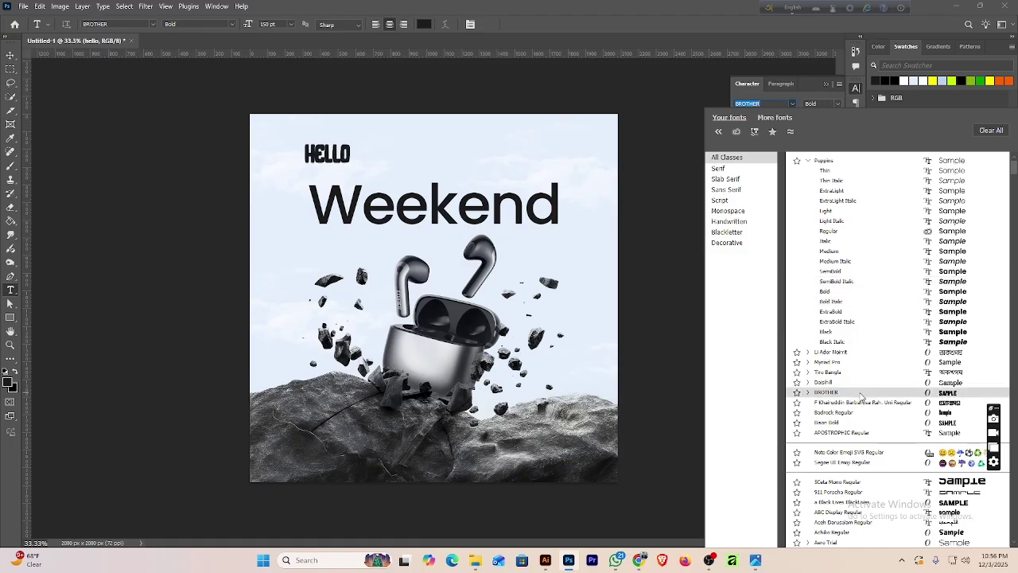
scroll(862, 397, "down", 2)
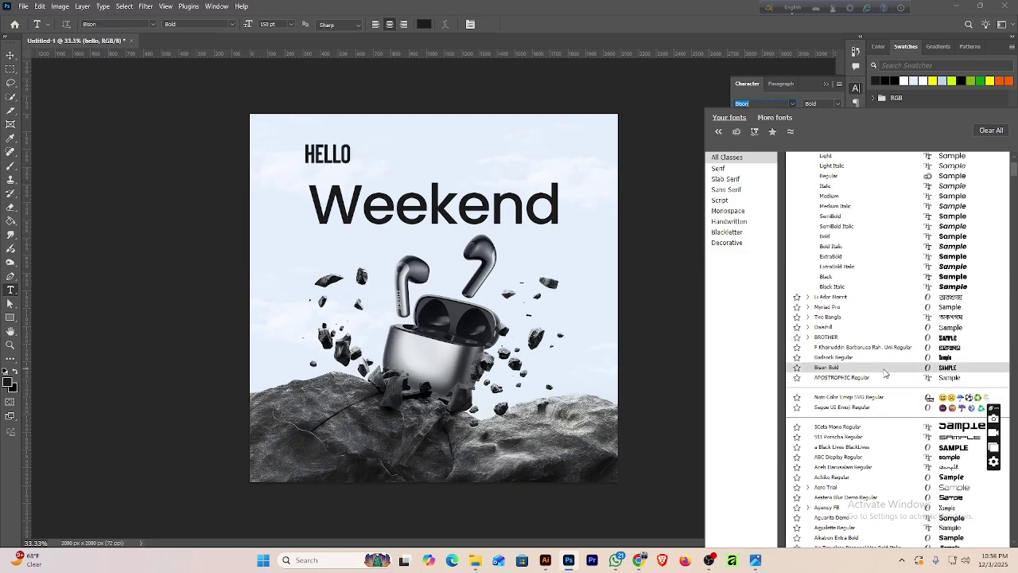
scroll(886, 374, "down", 6)
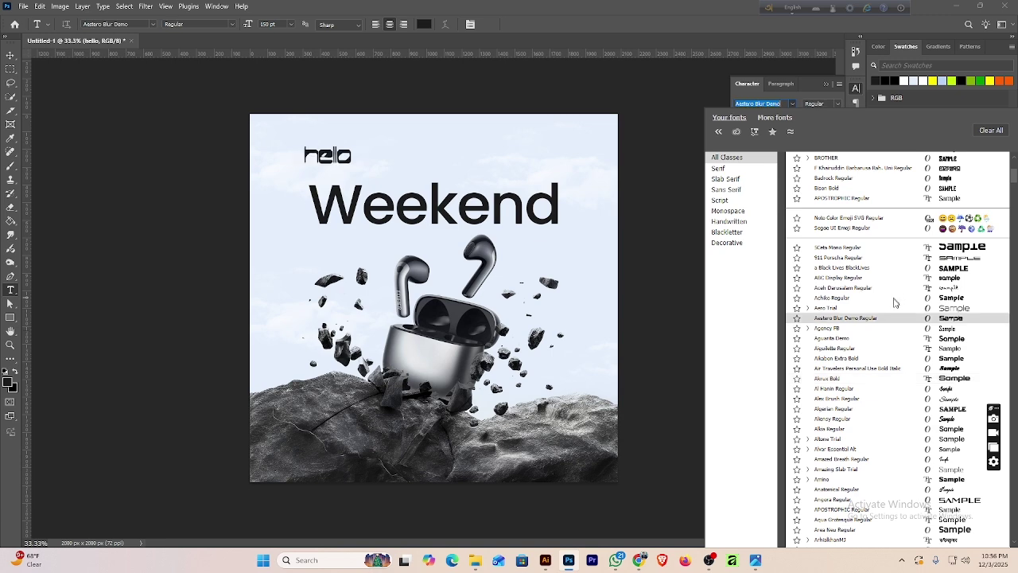
scroll(892, 305, "down", 2)
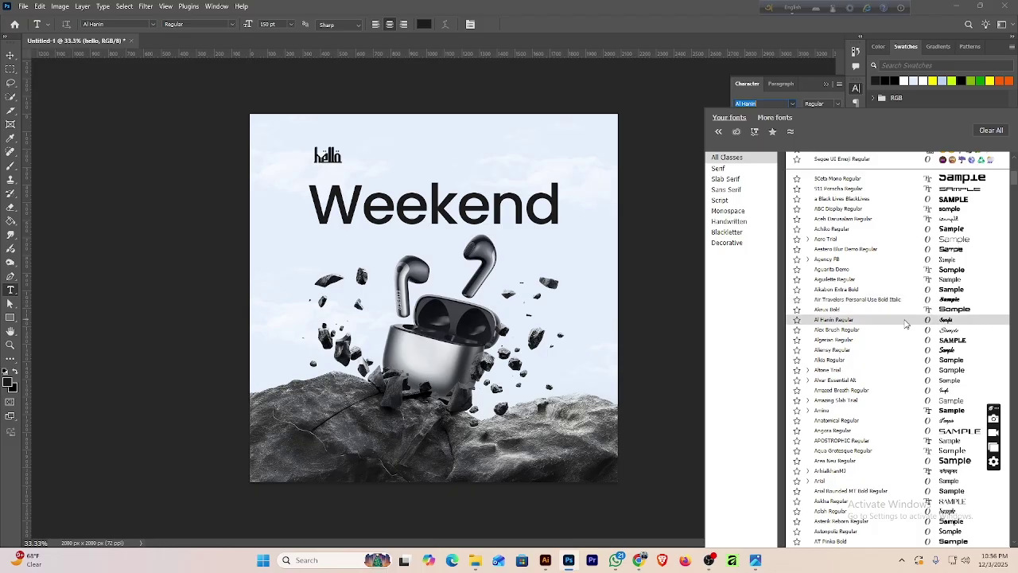
scroll(905, 324, "down", 2)
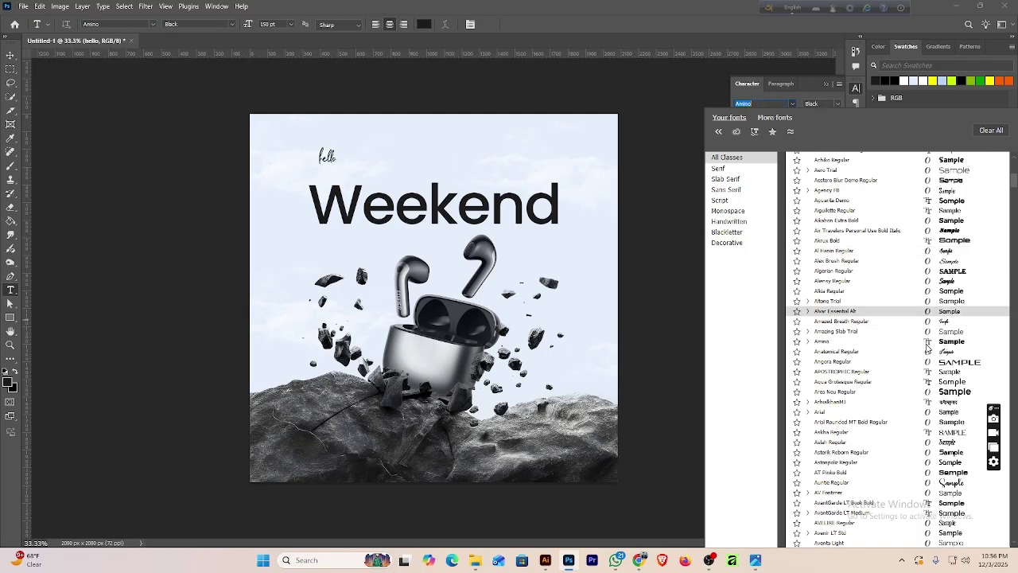
scroll(933, 358, "down", 2)
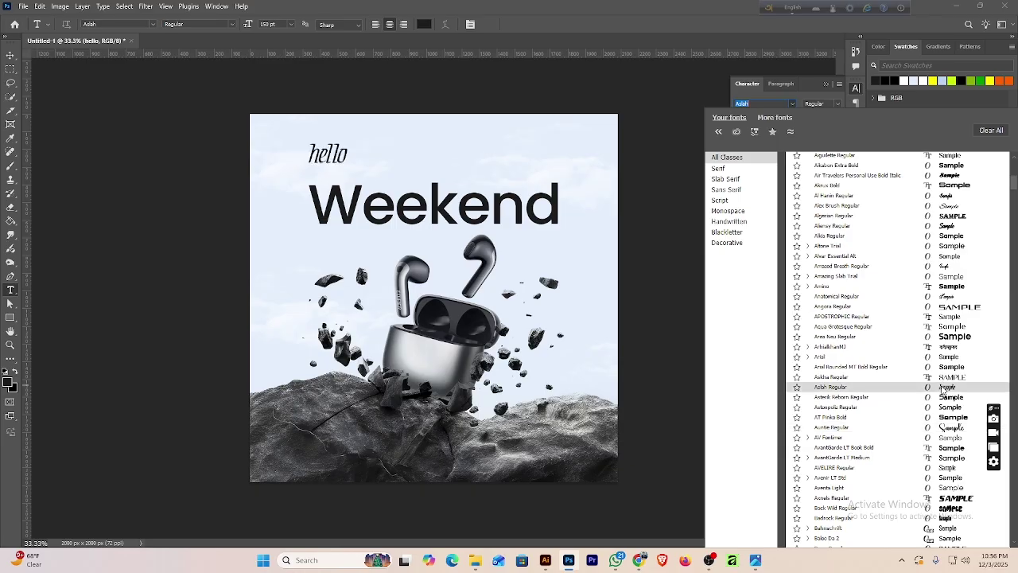
scroll(944, 390, "down", 2)
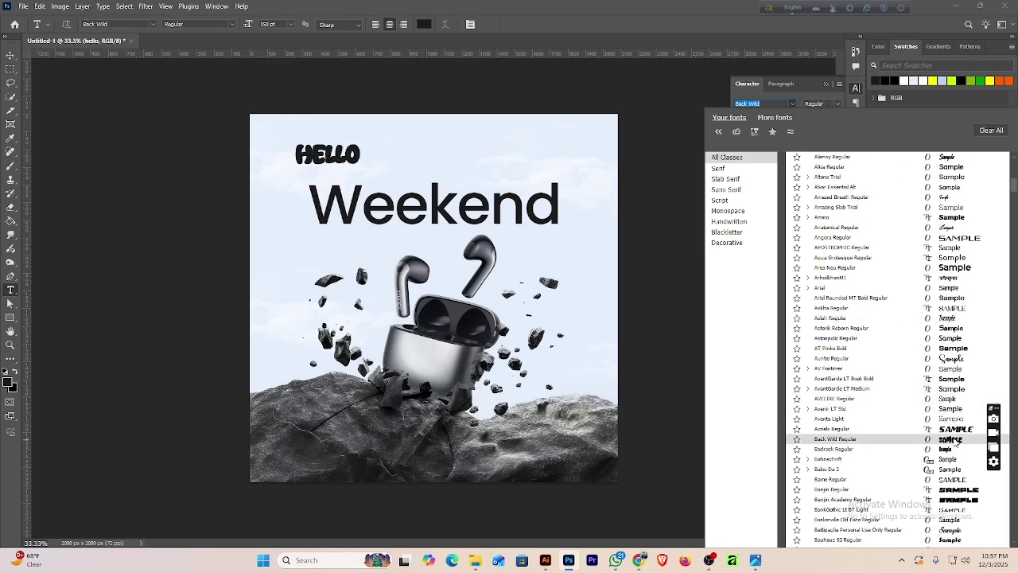
scroll(957, 442, "down", 4)
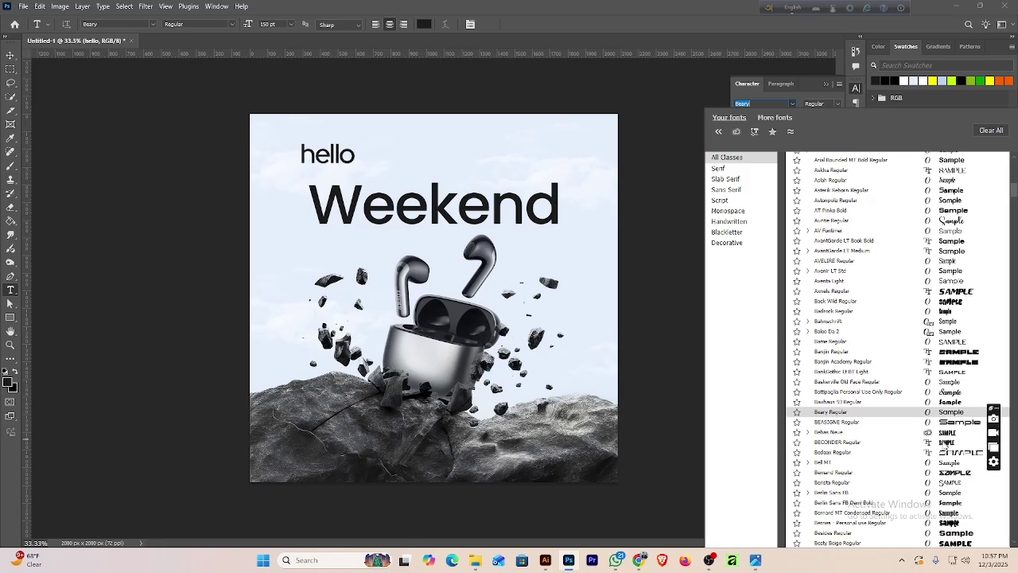
scroll(947, 448, "down", 3)
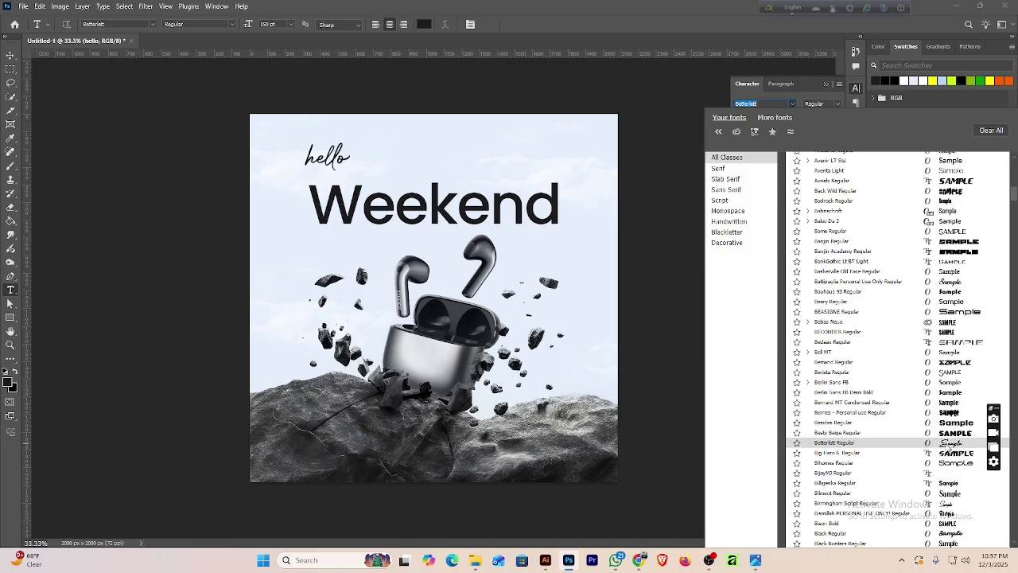
left_click(946, 444)
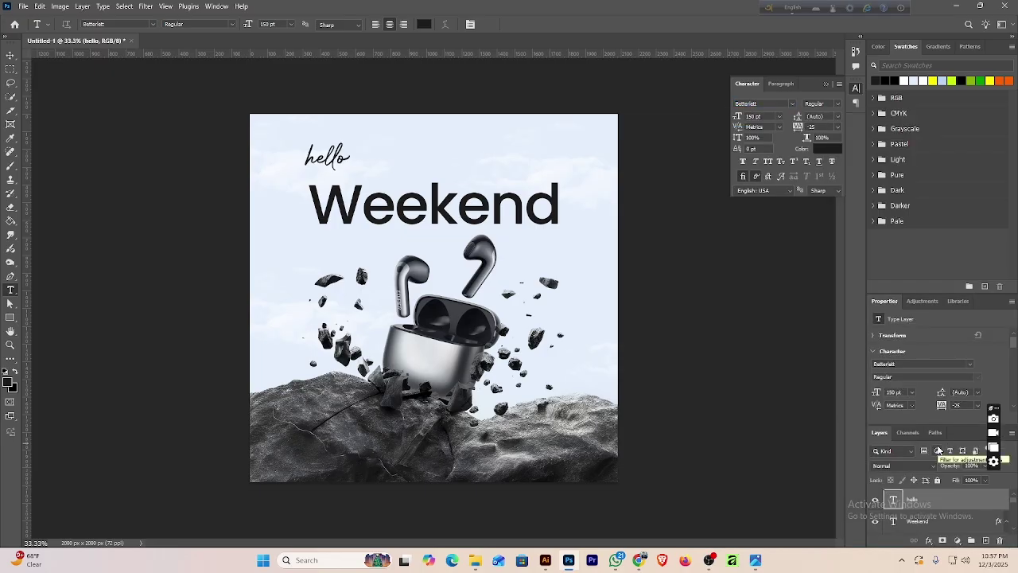
Enlarge the hello text to about 240 pt and place it directly above the start of the Weekend headline.
key("ctrl+t")
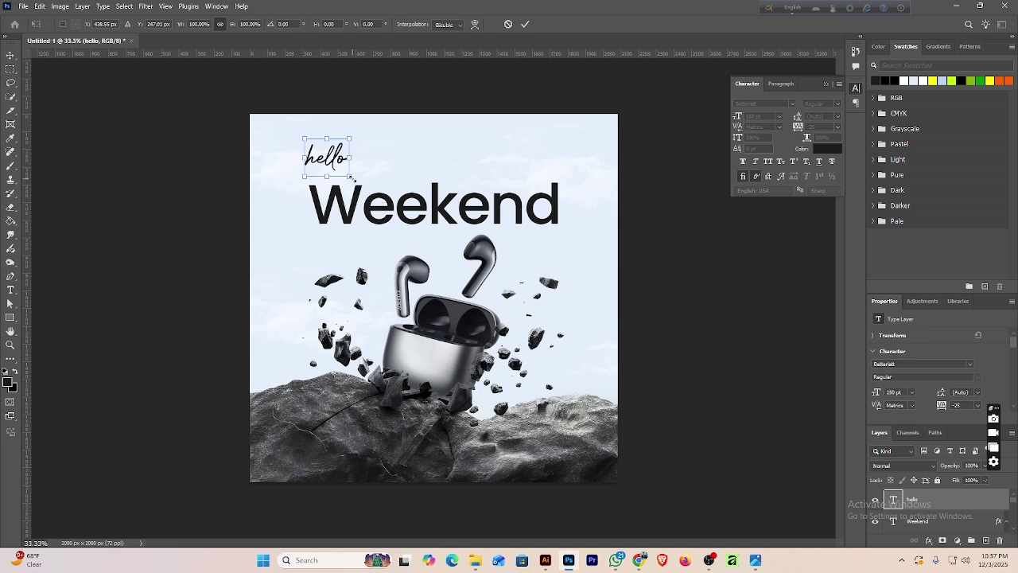
left_click_drag(352, 178, 366, 188)
left_click_drag(323, 146, 354, 163)
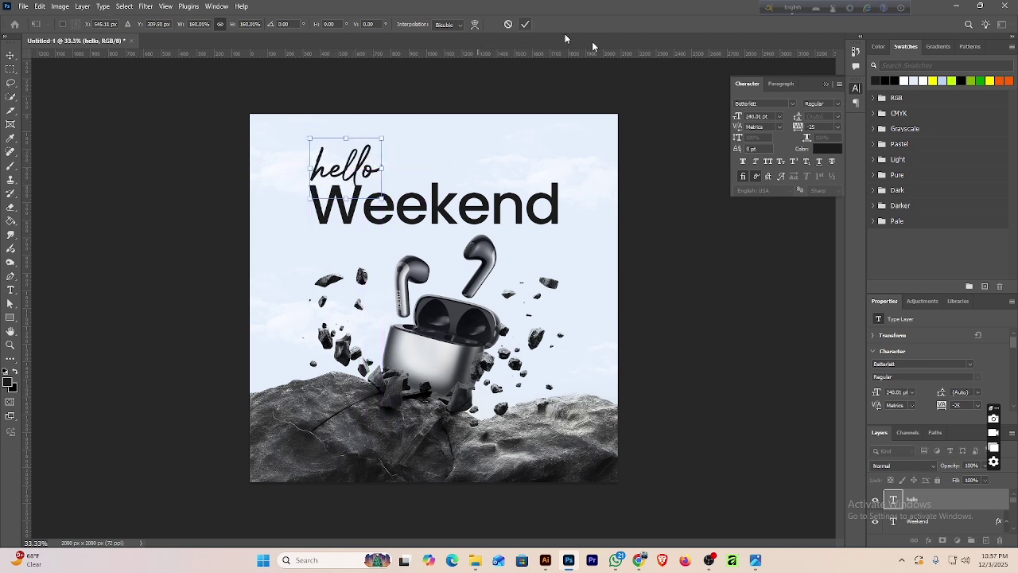
left_click(525, 24)
Set the foreground color to pure red, ff0000, and color the hello text with it.
left_click(10, 383)
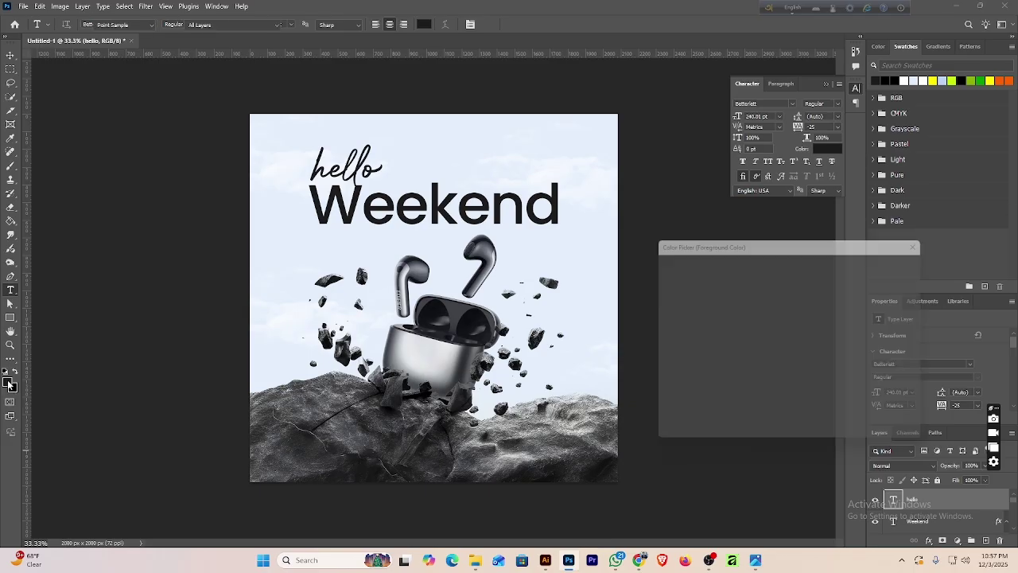
left_click_drag(748, 348, 793, 267)
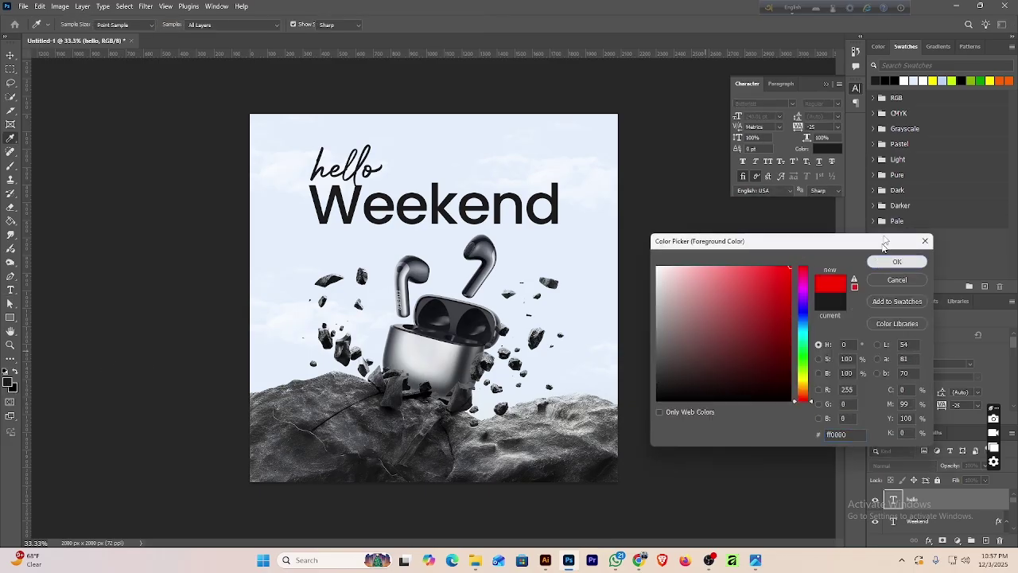
left_click(897, 262)
left_click(876, 79)
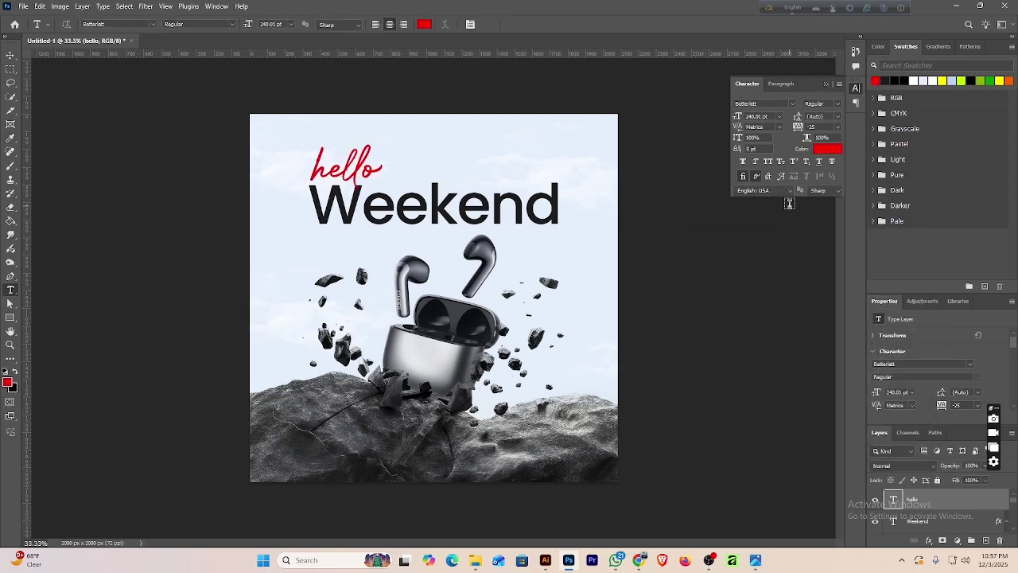
Lower the hello text onto the W of Weekend and nudge it up until it only slightly overlaps the letter.
left_click(10, 55)
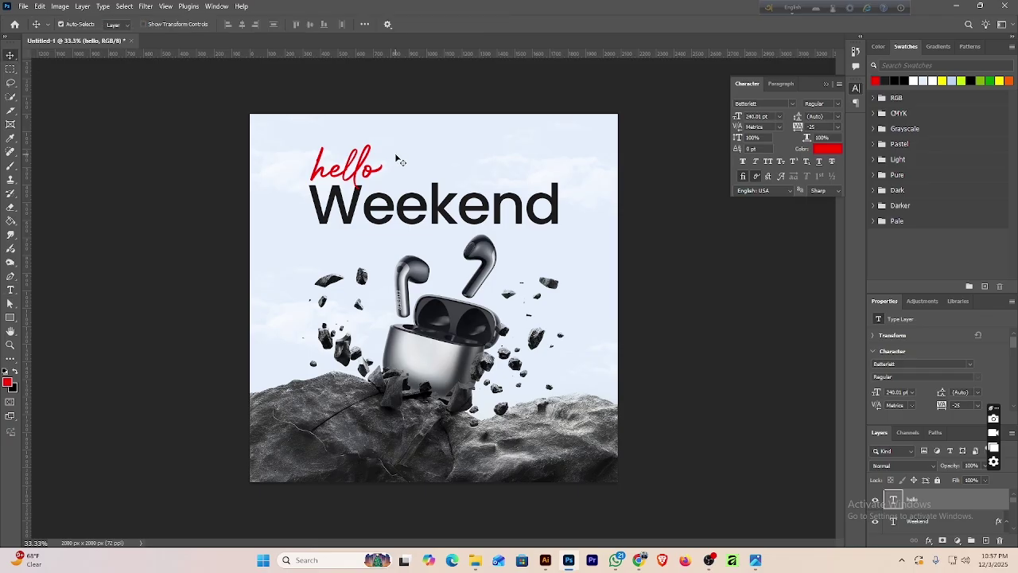
left_click_drag(350, 163, 350, 177)
key("Up")
key("Up")
key("Up")
key("Up")
key("Up")
key("Up")
key("Up")
key("Up")
key("Up")
key("Up")
key("Up")
key("Up")
key("Up")
key("Up")
key("Up")
key("Up")
key("Up")
key("Up")
key("Up")
key("Up")
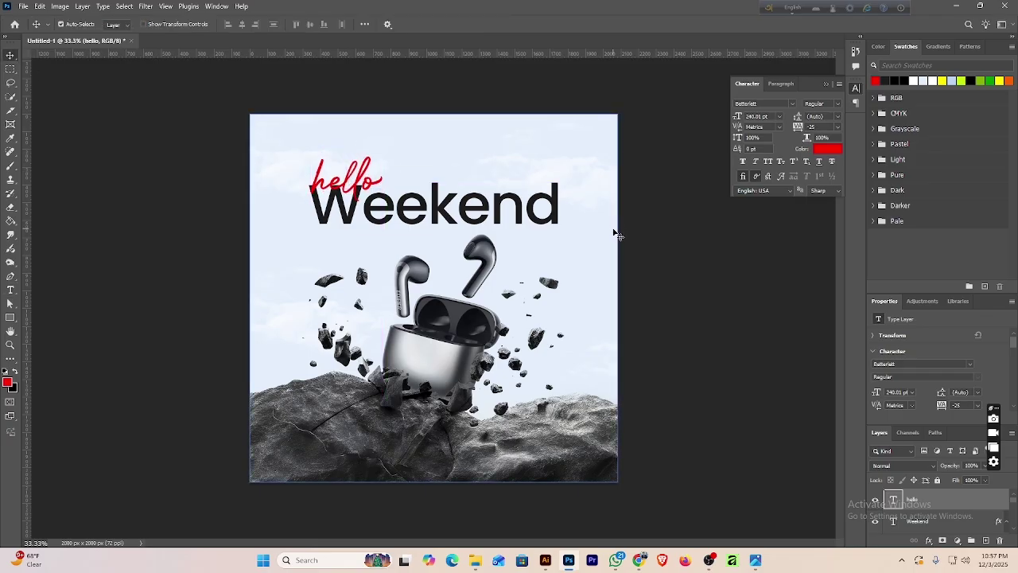
key("Up")
key("Up")
key("Up")
key("Up")
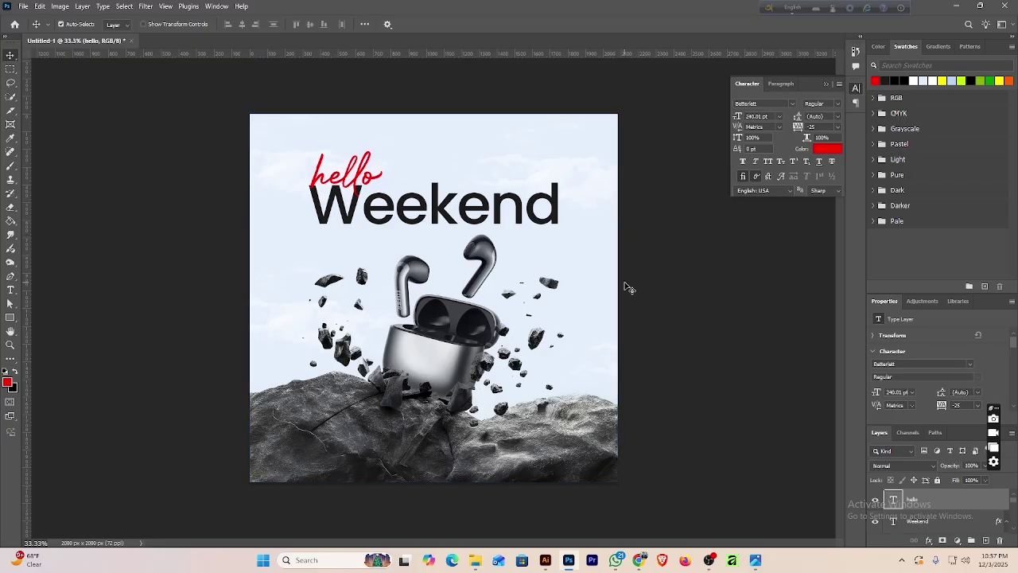
Select the hello and Weekend texts together and raise them to leave more space above the earbuds.
left_click(487, 207)
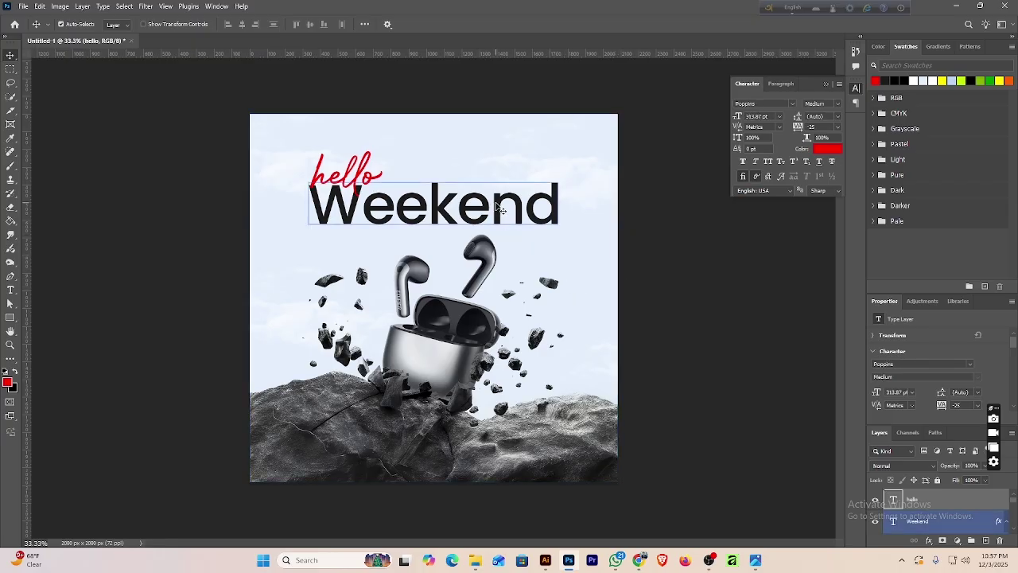
left_click(355, 172, "shift")
left_click_drag(356, 179, 354, 161)
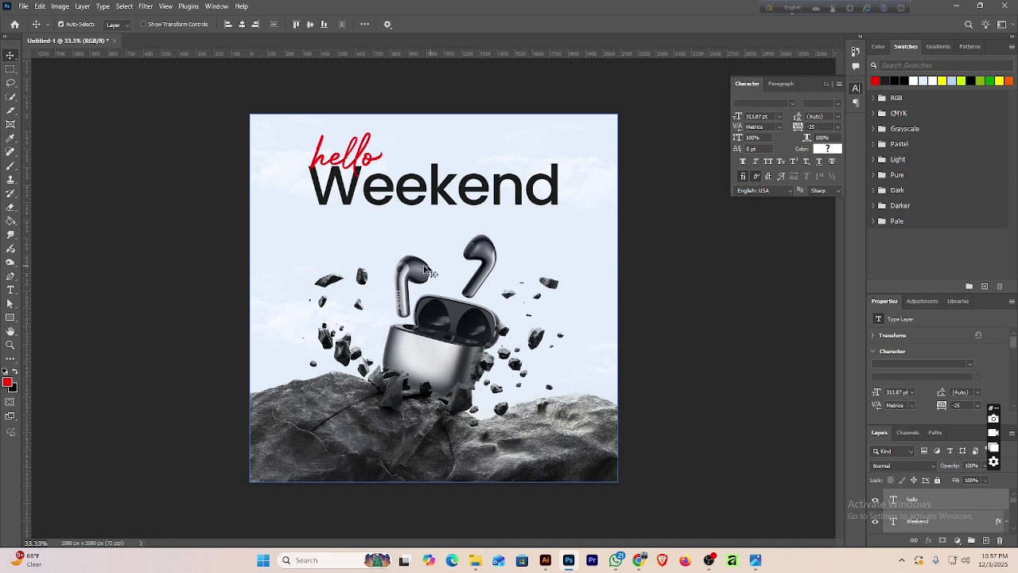
Duplicate only the Weekend text below the headline and replace its wording with "True Wireless" and "Earbuds" on two lines.
left_click_drag(412, 200, 366, 250)
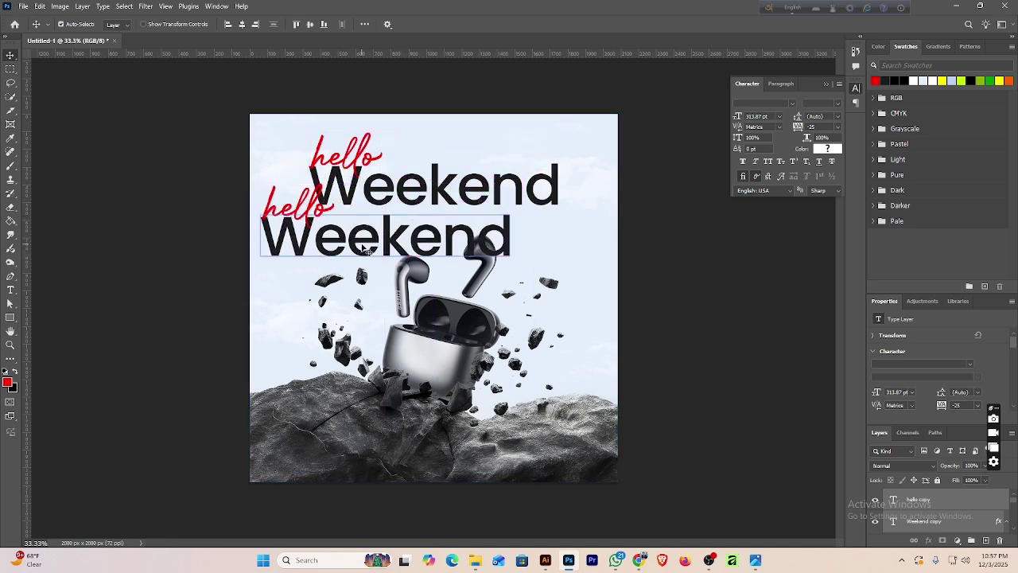
key("Delete")
left_click(314, 200)
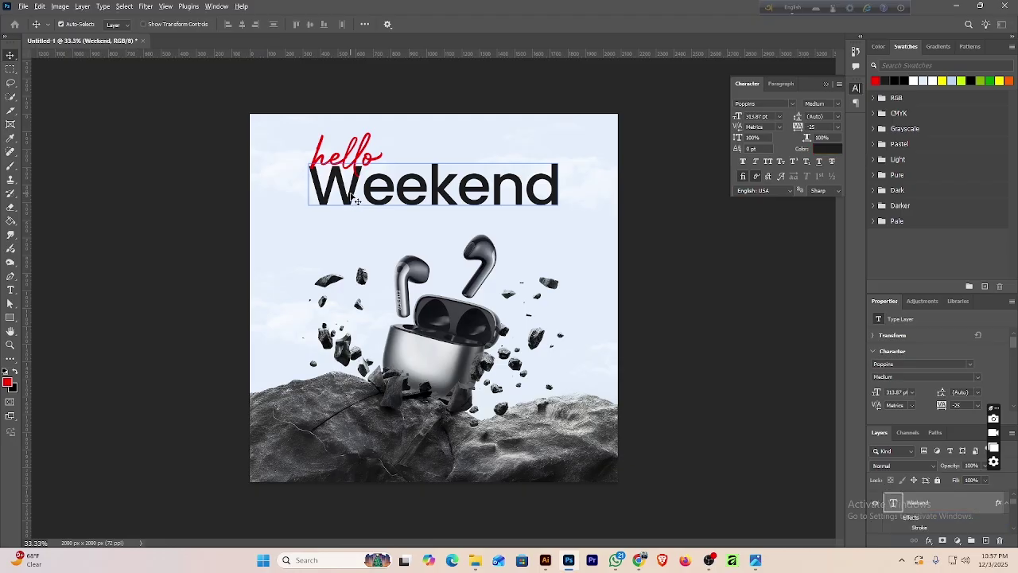
left_click_drag(355, 201, 320, 259)
double_click(348, 242)
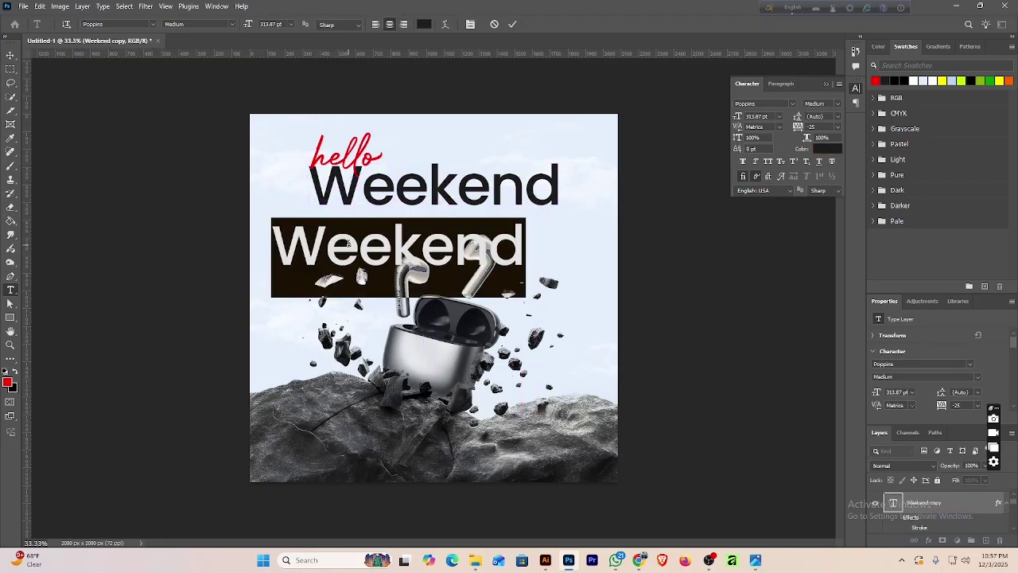
type("Tr")
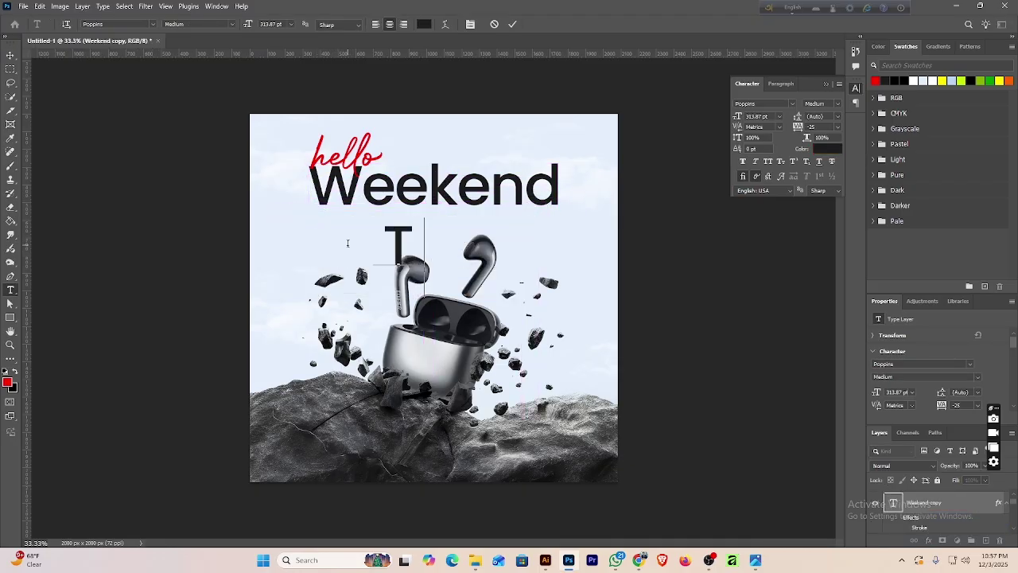
type("e")
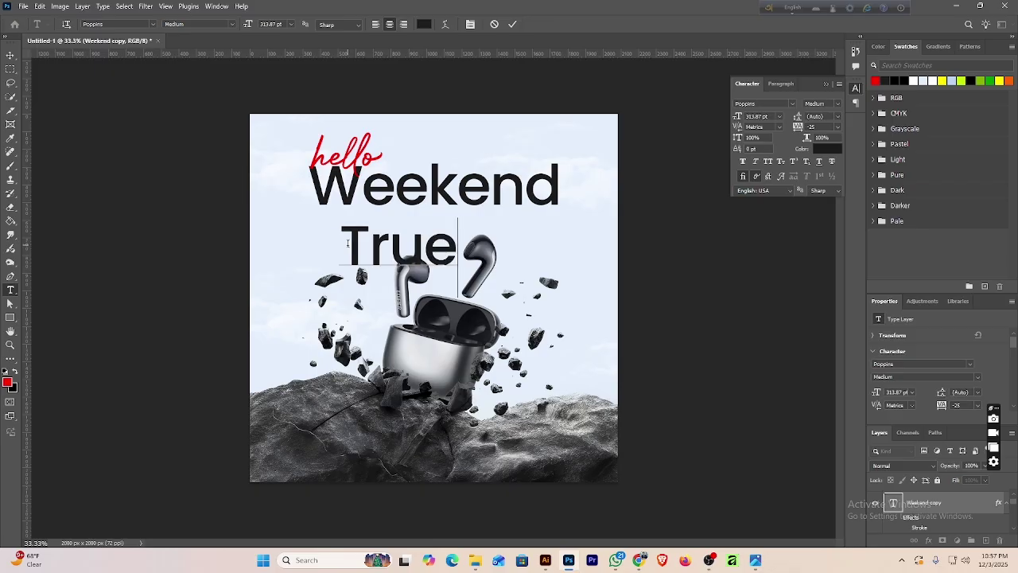
type(" Wire")
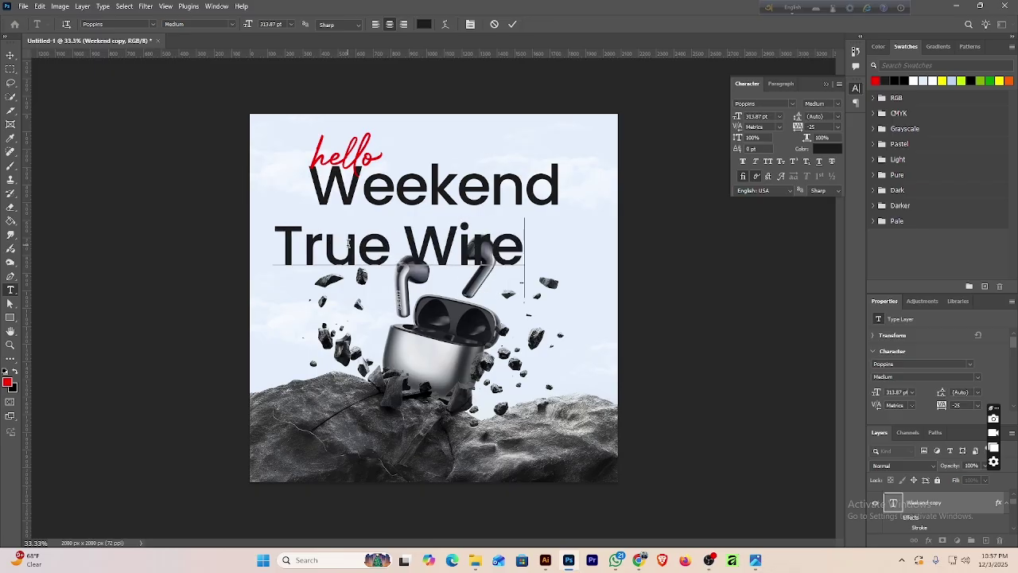
type("less")
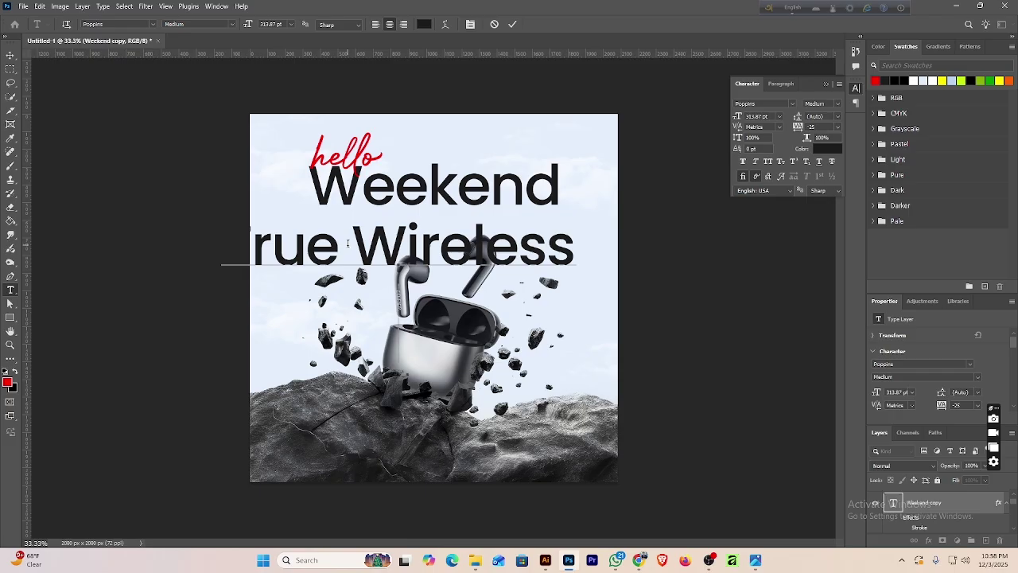
key("Return")
type("Ea")
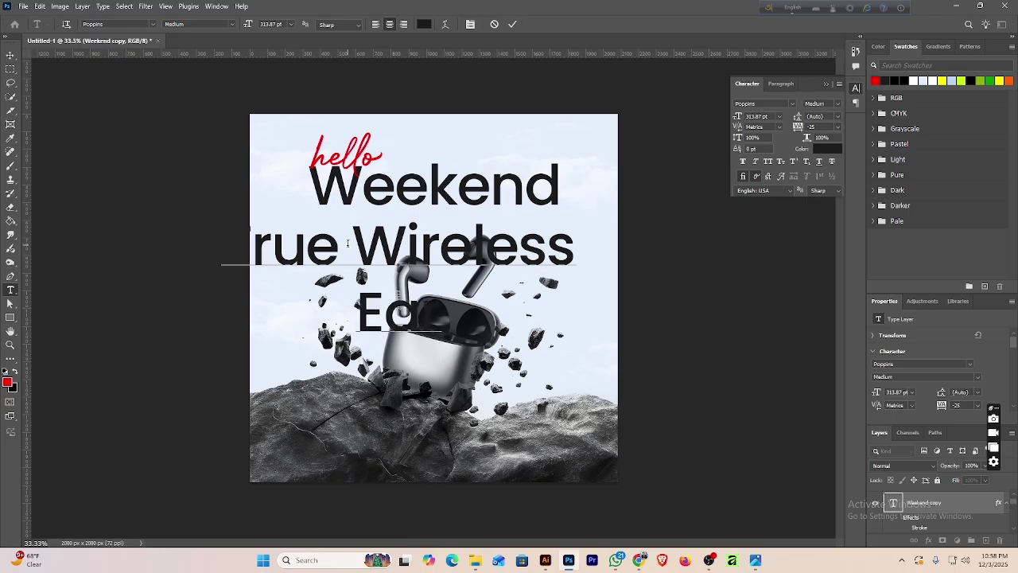
type("rbuds")
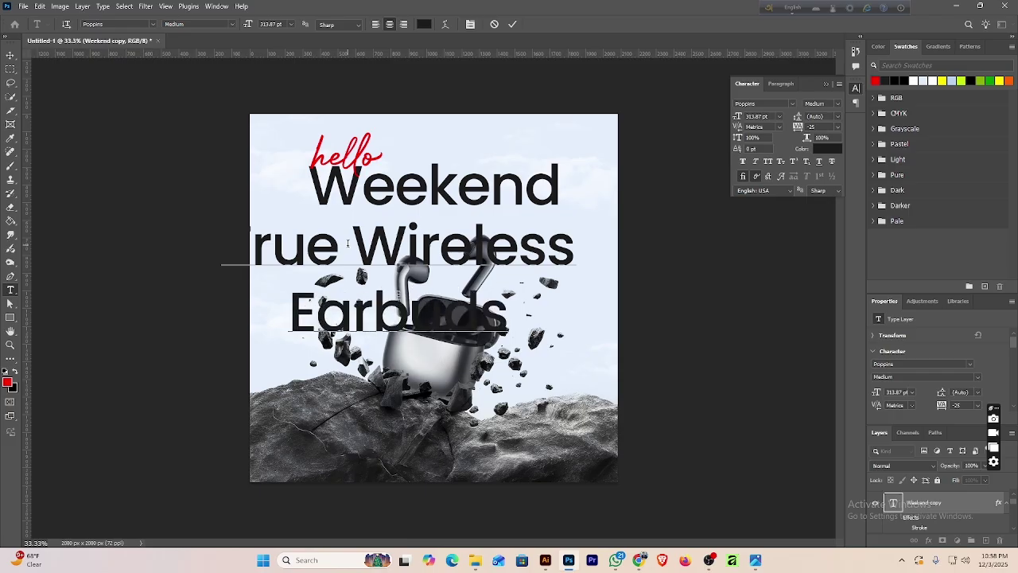
Left-align both lines of the True Wireless Earbuds text.
left_click(377, 24)
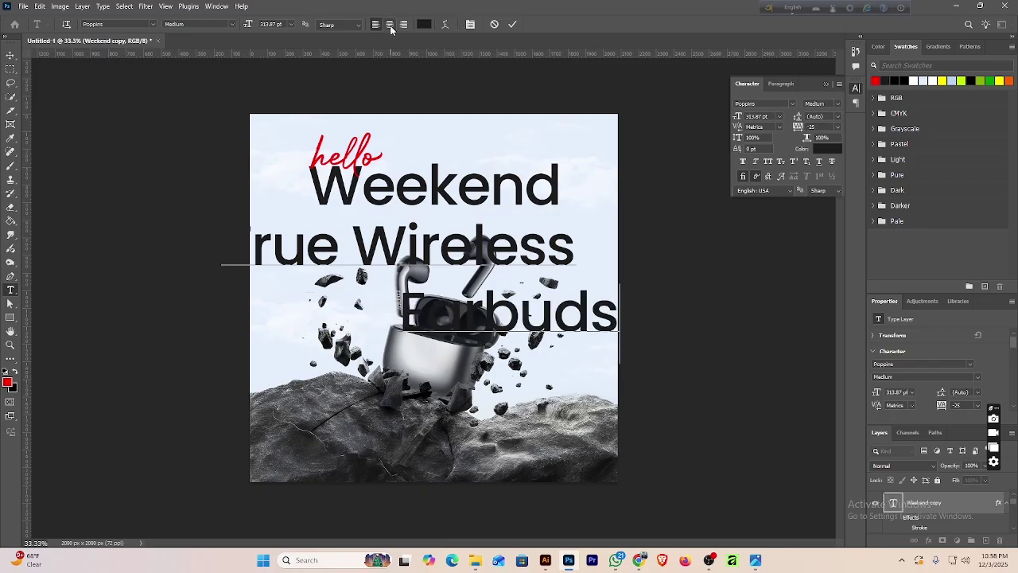
left_click(443, 256)
key("ctrl+a")
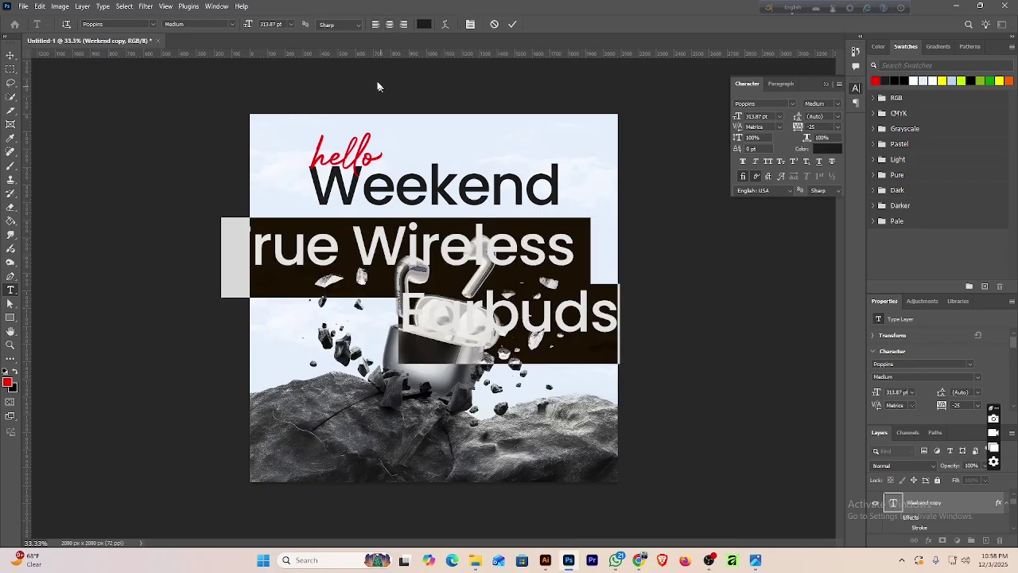
left_click(376, 25)
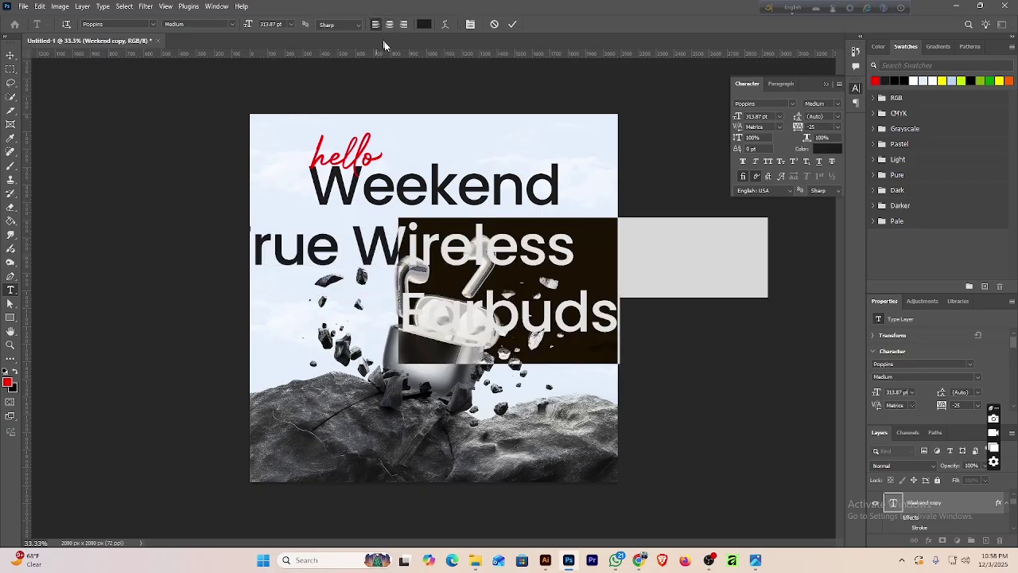
left_click(511, 24)
Scale the True Wireless Earbuds text down to about 59 pt and place it just beneath the start of Weekend.
key("v")
key("ctrl+t")
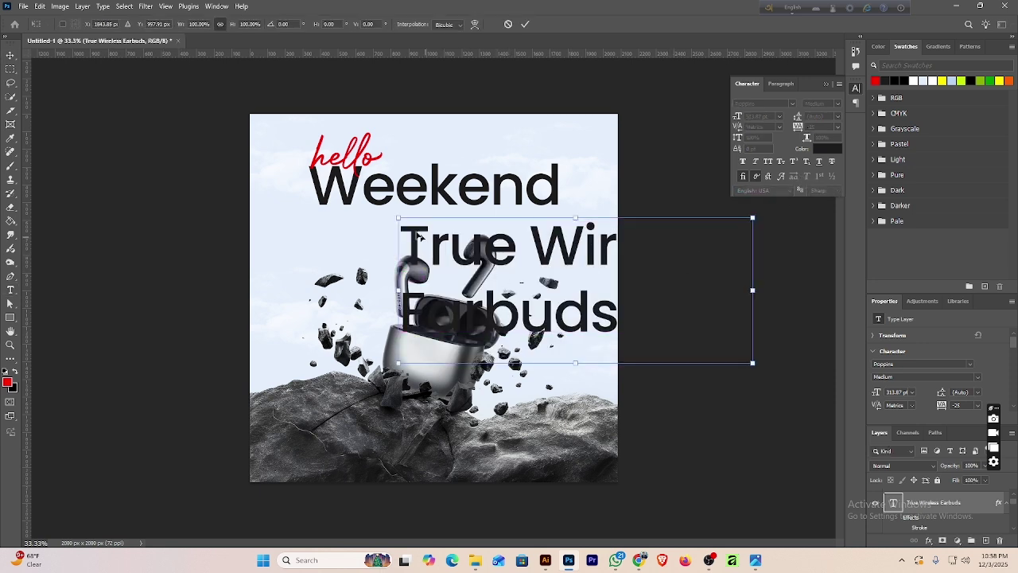
left_click_drag(398, 218, 534, 274)
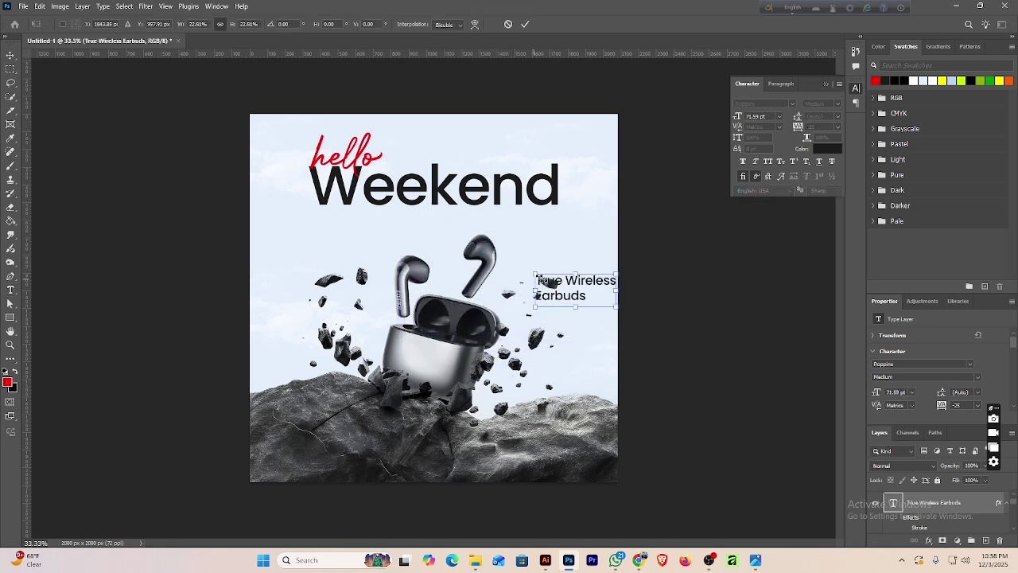
left_click_drag(594, 284, 377, 229)
left_click_drag(315, 216, 358, 226)
left_click(524, 26)
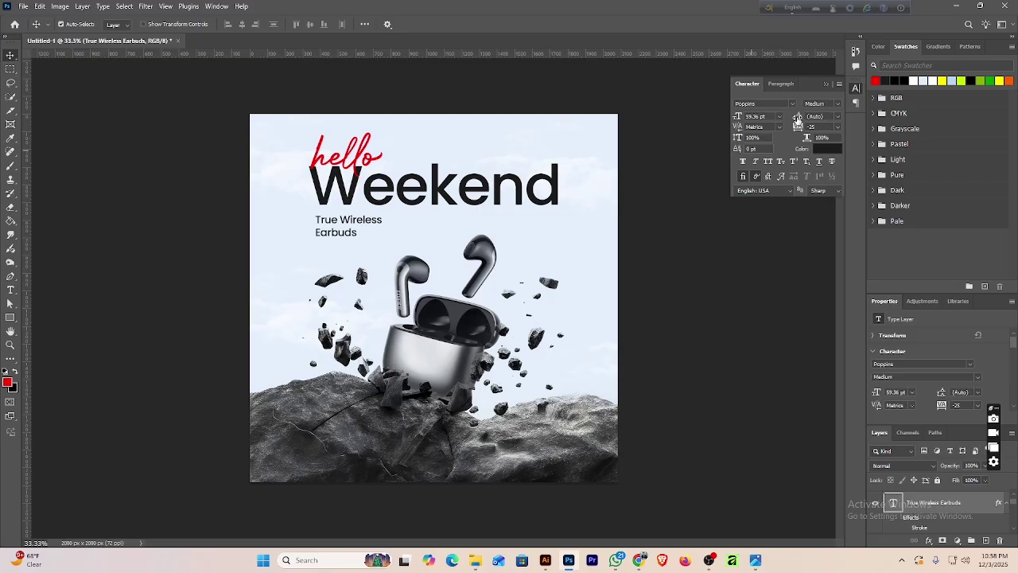
Tighten the True Wireless Earbuds text's leading to 55 pt and set its weight to Poppins SemiBold.
left_click_drag(797, 118, 786, 117)
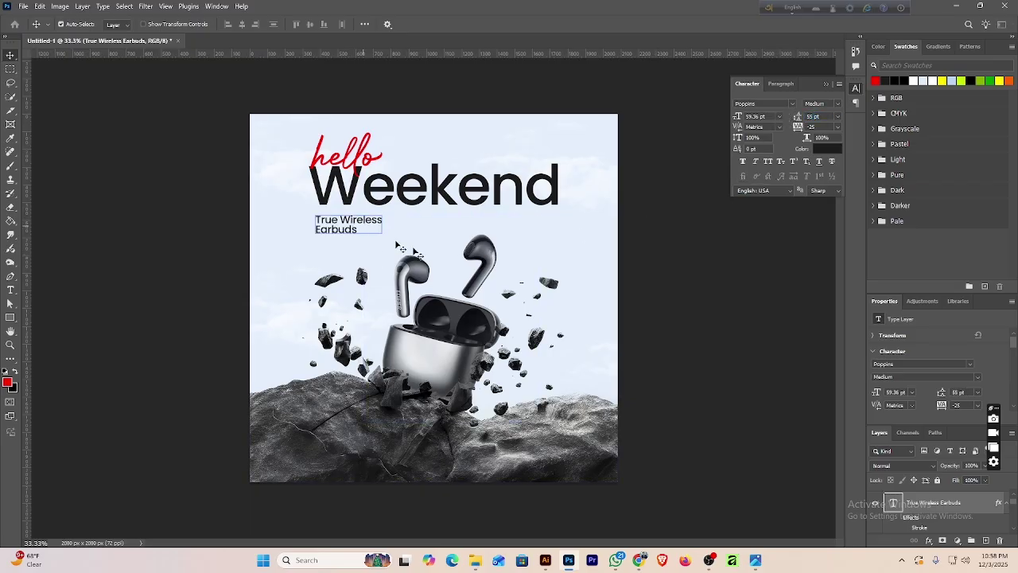
left_click(978, 383)
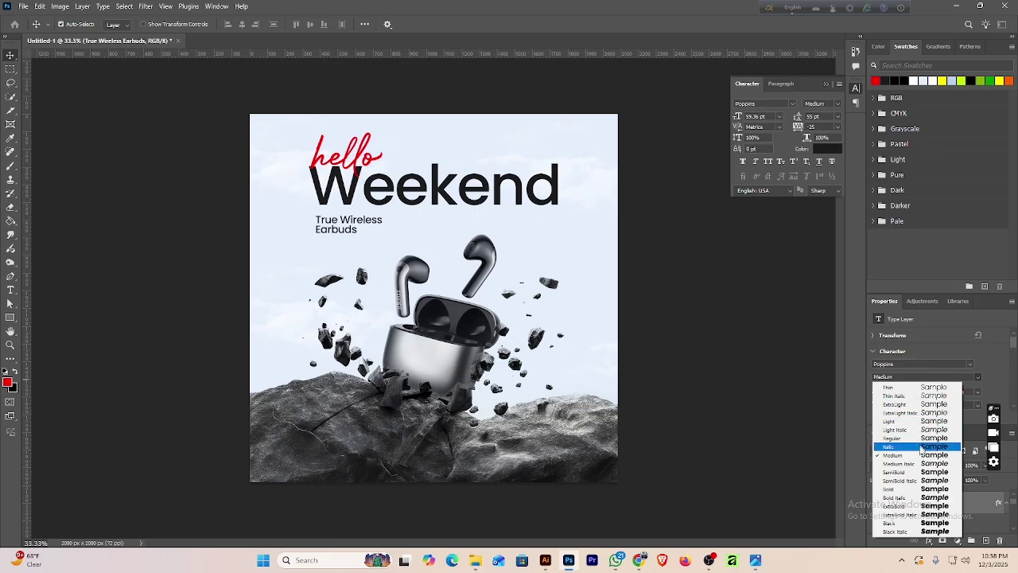
left_click(946, 465)
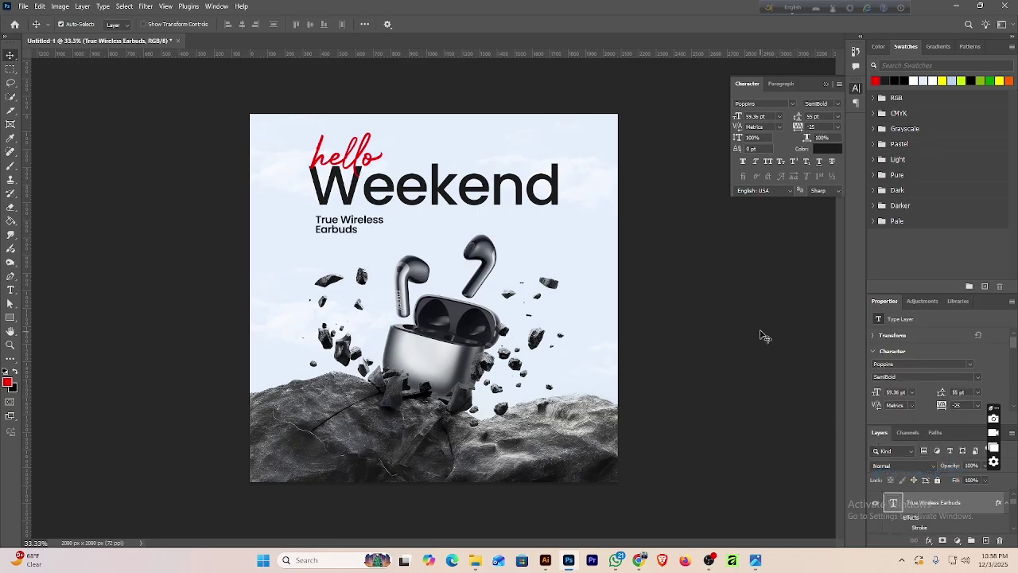
Add "+ Charging Case" after Earbuds on the subtitle's second line.
key("ctrl+equal")
key("ctrl+equal")
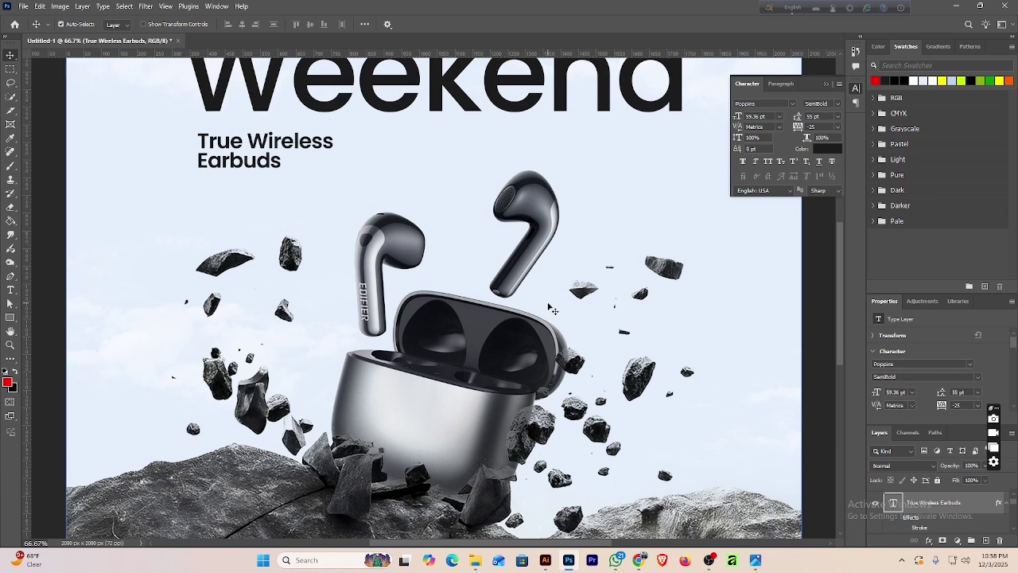
double_click(274, 167)
left_click(291, 160)
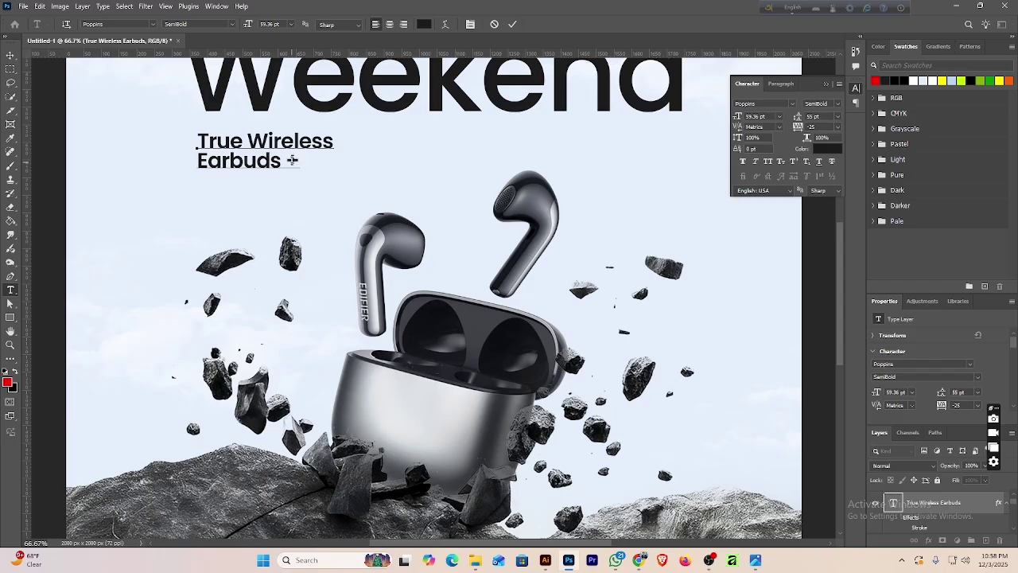
type("Charg")
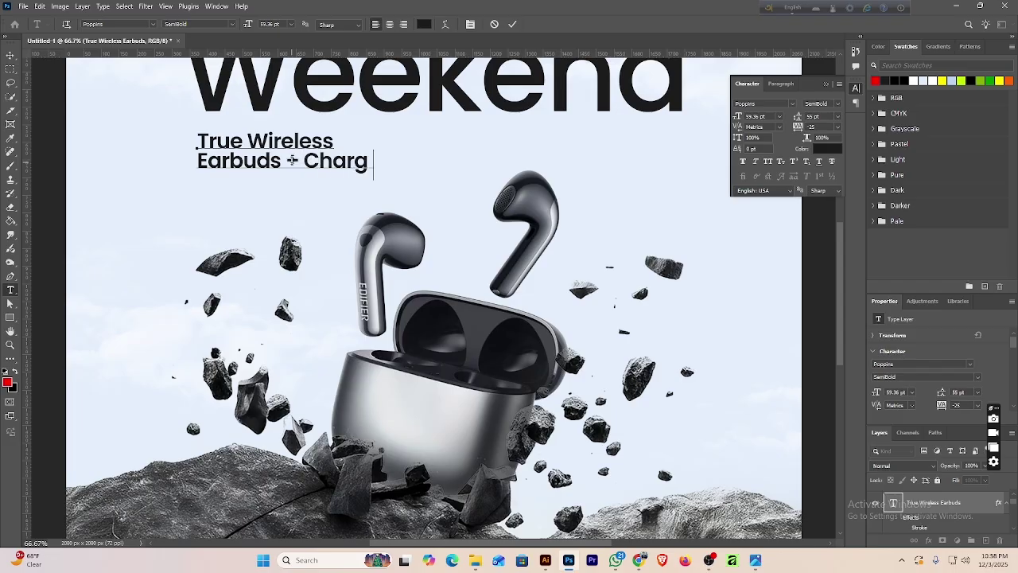
type("ing Case")
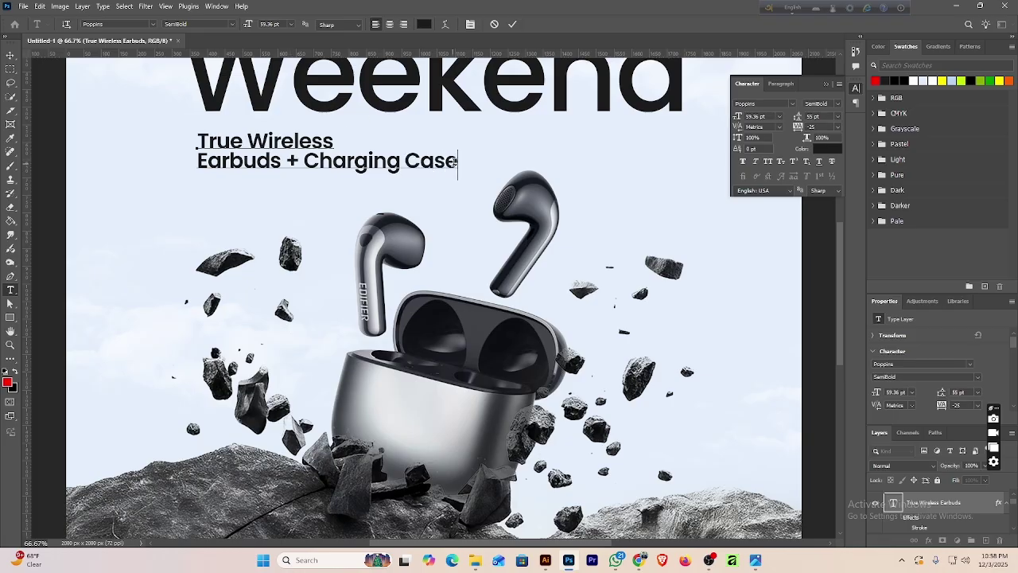
Reduce only the "+ Charging Case" wording to a font size of 52 pt.
left_click_drag(459, 163, 291, 160)
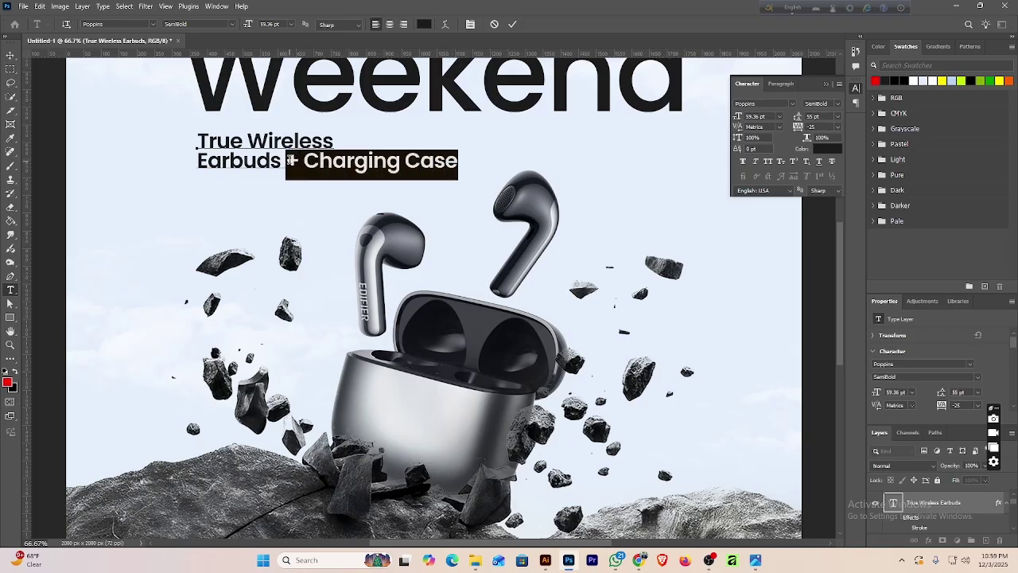
left_click(274, 24)
type("52")
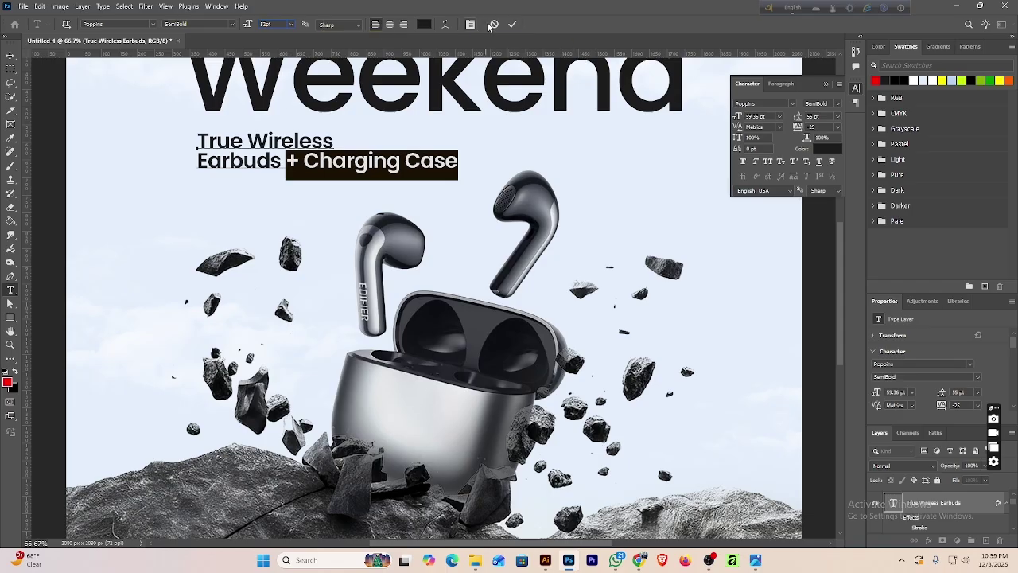
left_click(513, 24)
key("v")
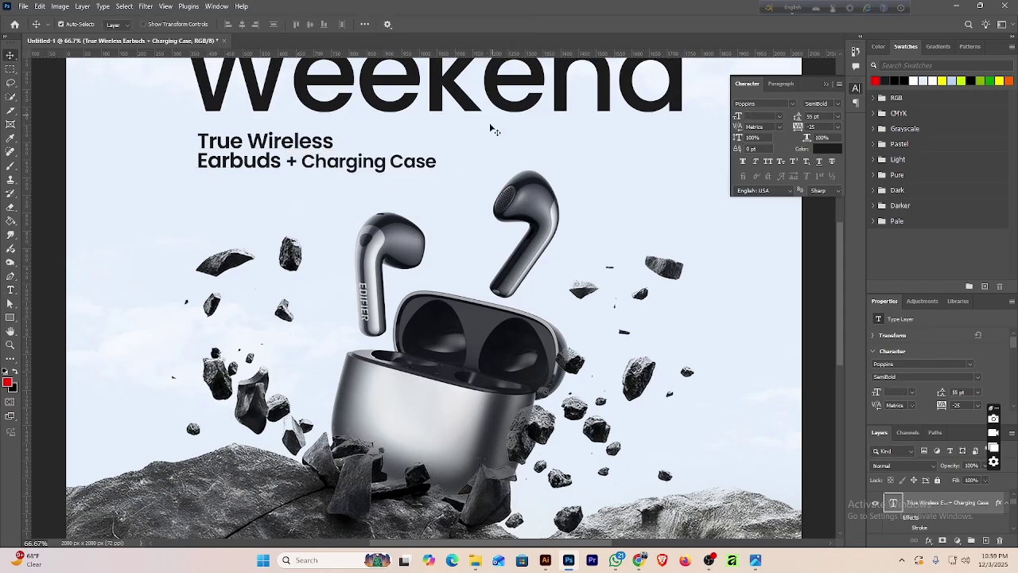
Set the "+ Charging Case" wording to the Light weight and color it red.
double_click(437, 165)
left_click(438, 165)
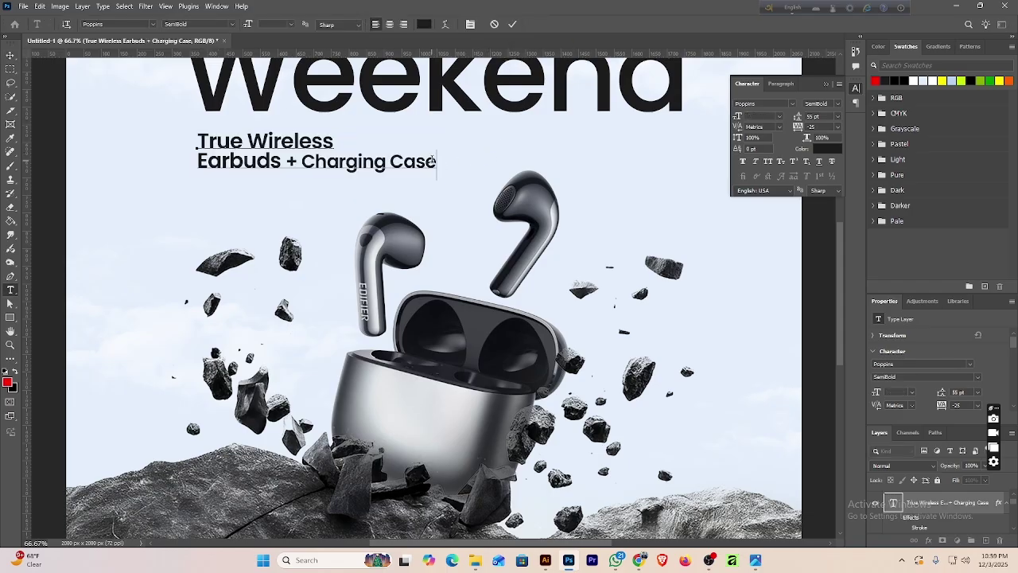
left_click_drag(436, 163, 291, 168)
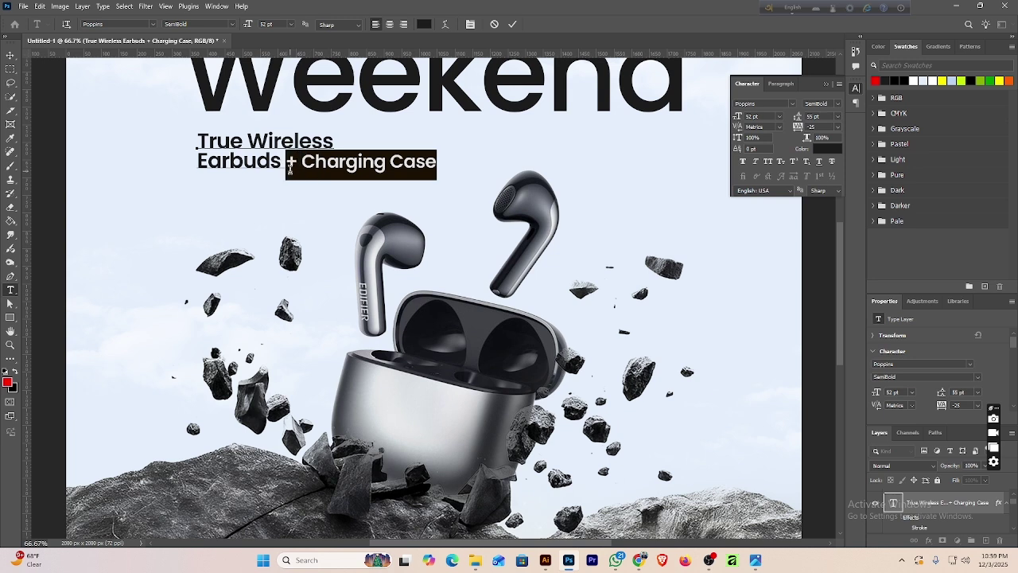
left_click(232, 24)
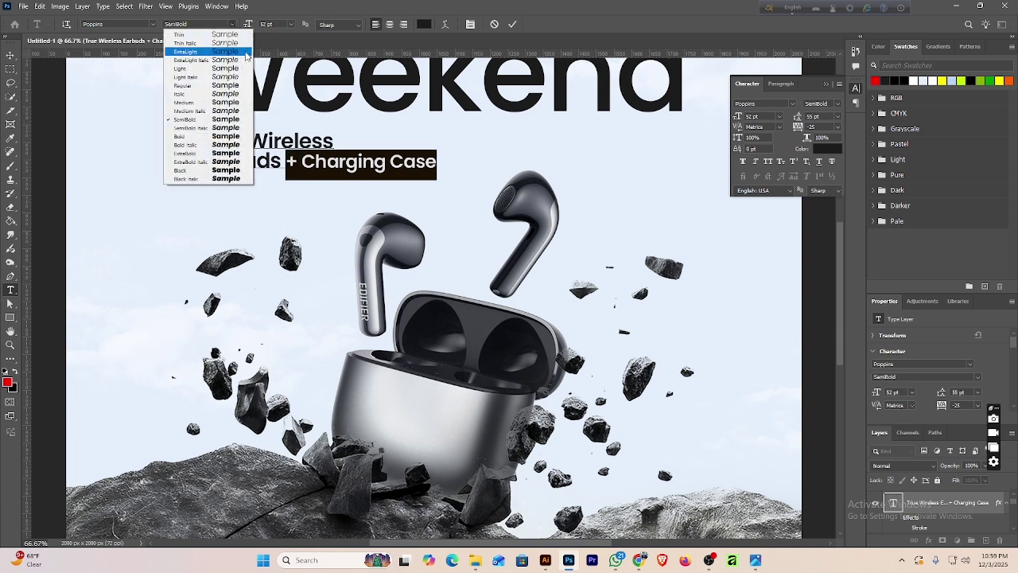
left_click(183, 66)
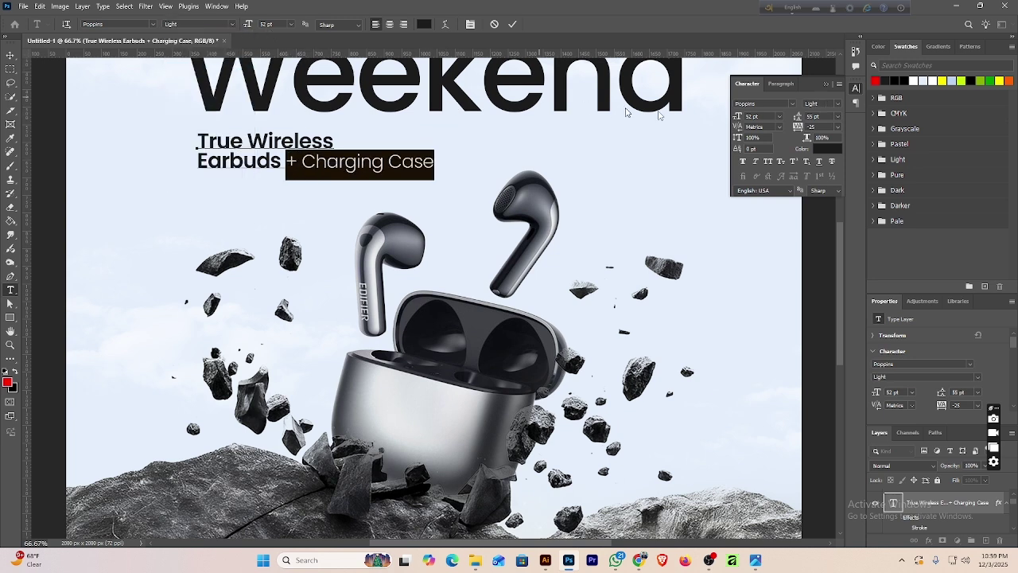
left_click(876, 81)
left_click(512, 24)
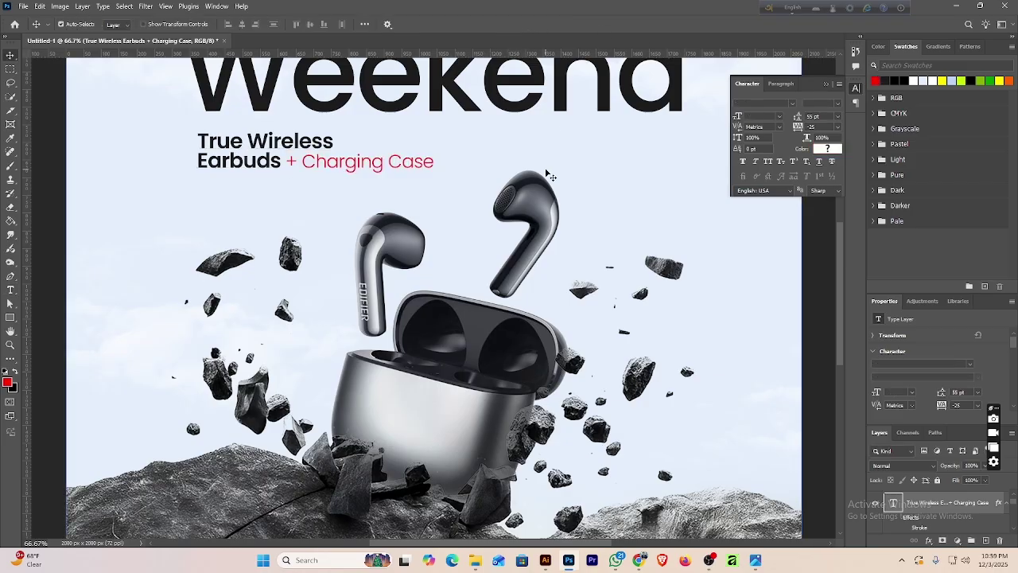
Duplicate the subtitle text beside the charging case and replace the copy's wording with "WAVE".
key("ctrl+minus")
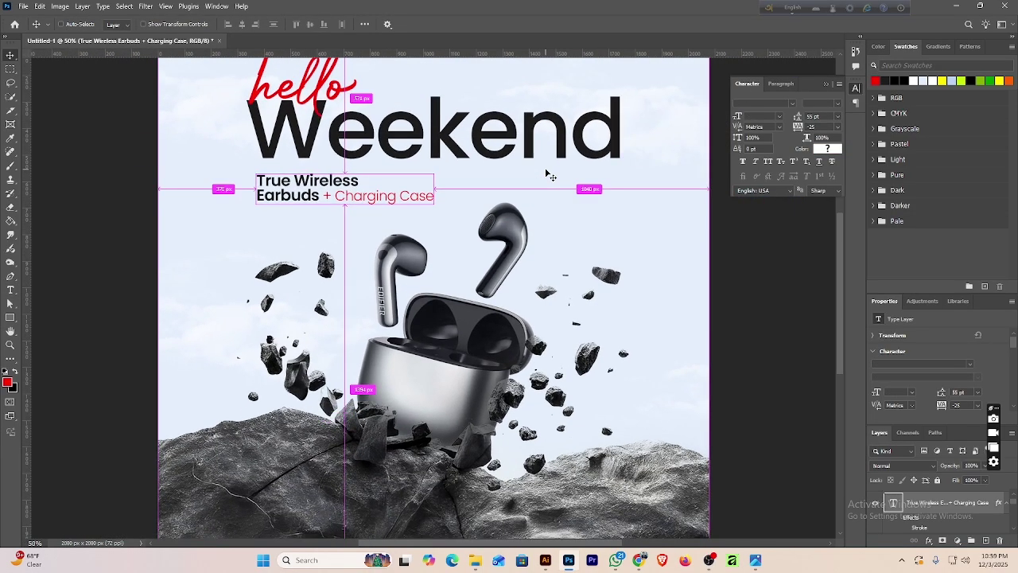
scroll(547, 175, "down", 2)
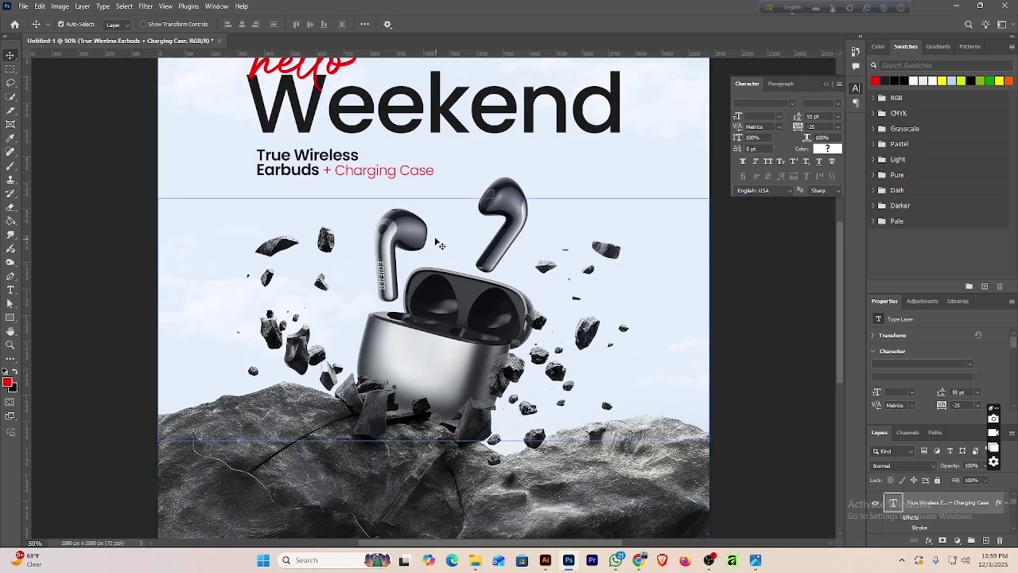
left_click_drag(354, 175, 682, 395)
double_click(641, 362)
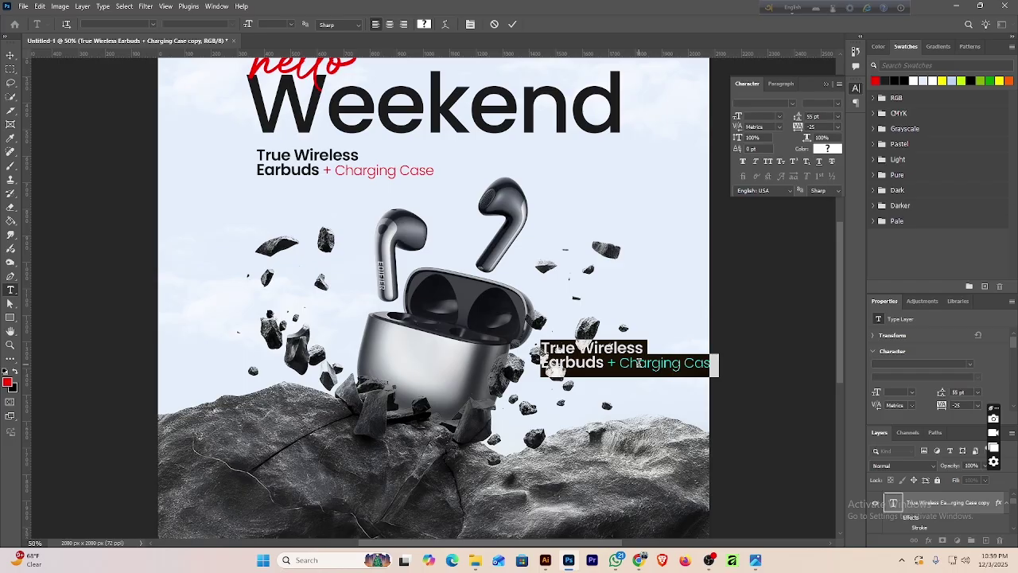
type("WAVE")
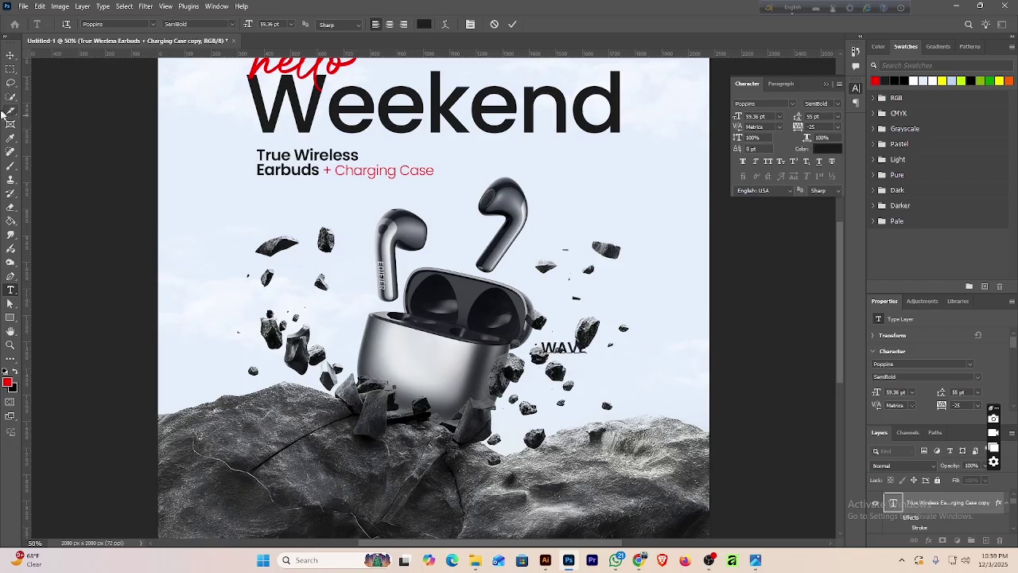
left_click(10, 55)
Move the WAVE text beside the upper earbud and enlarge it to about 107 pt, comparing it with the reference poster.
left_click_drag(581, 356, 642, 212)
key("ctrl+t")
key("alt+Tab")
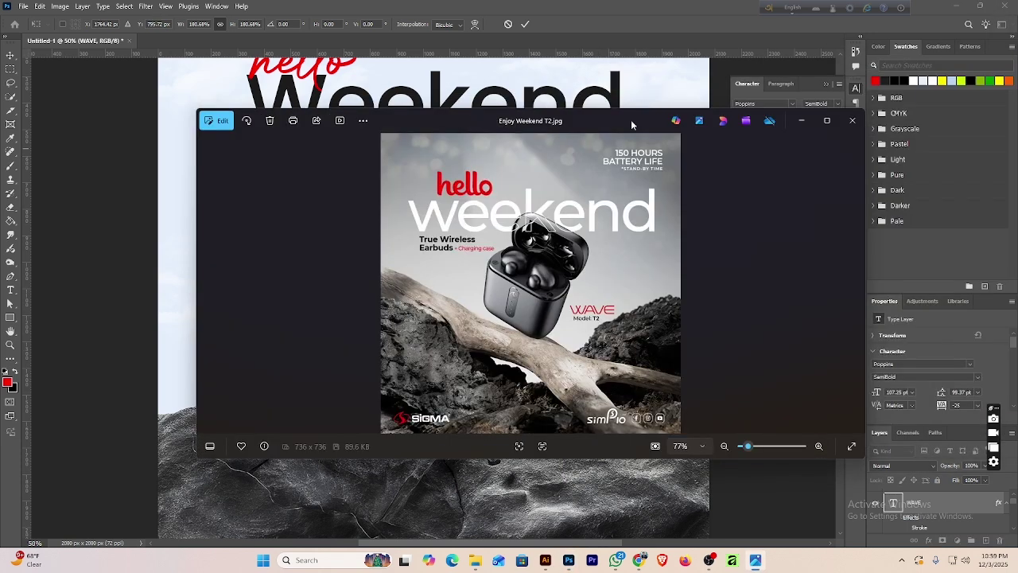
key("alt+Tab")
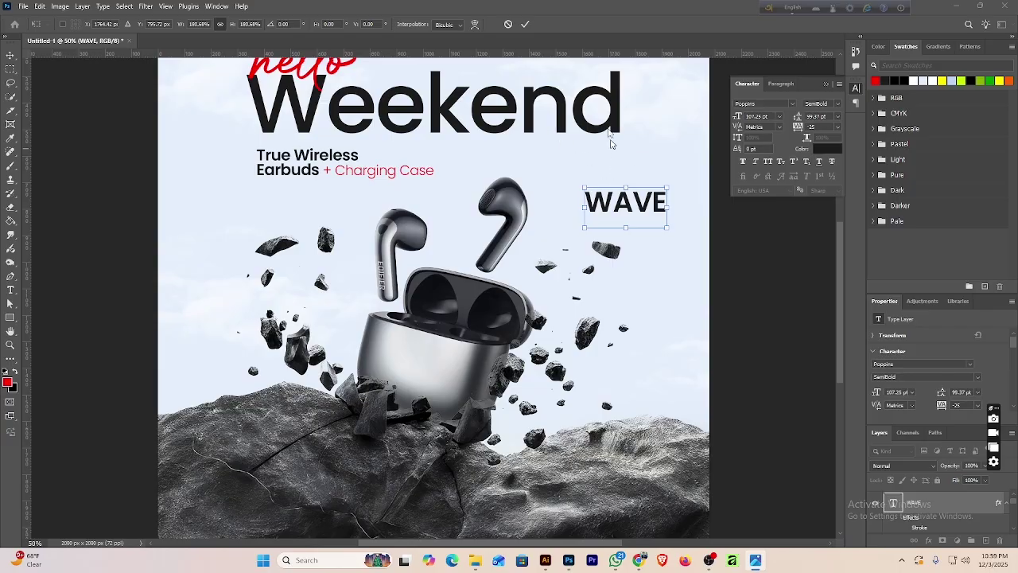
double_click(650, 209)
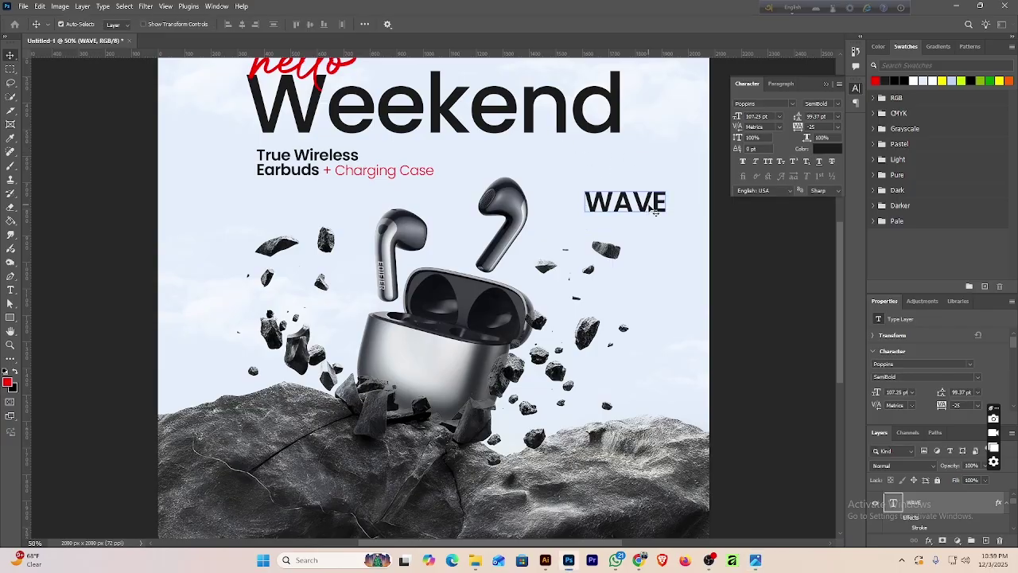
Try different fonts on the WAVE text and apply BEASIGNE Regular.
double_click(652, 208)
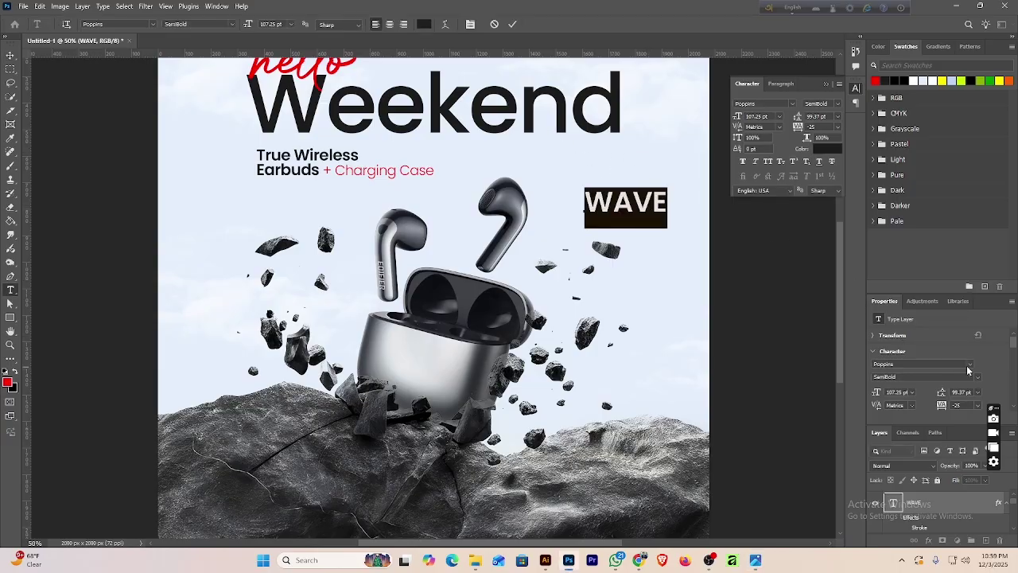
left_click(969, 365)
key("Down")
key("Down")
key("Down")
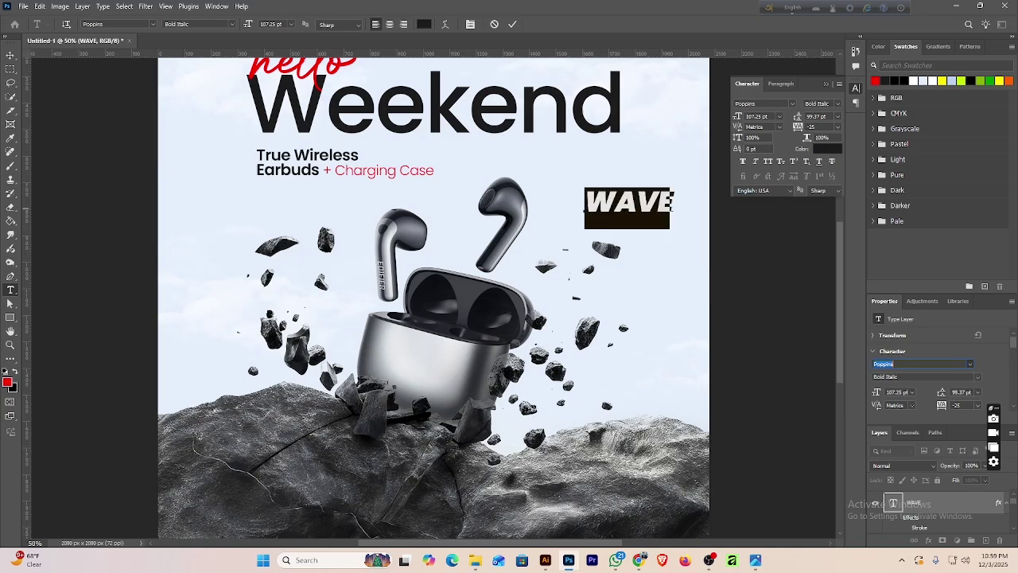
key("Down")
key("Down")
key("Down")
key("Down")
key("Down")
key("Down")
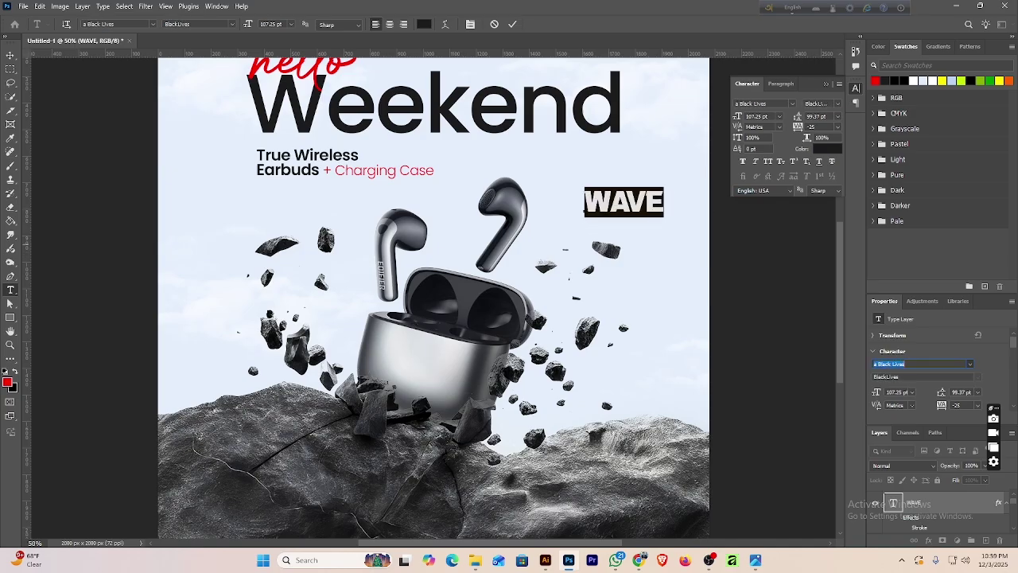
key("Down")
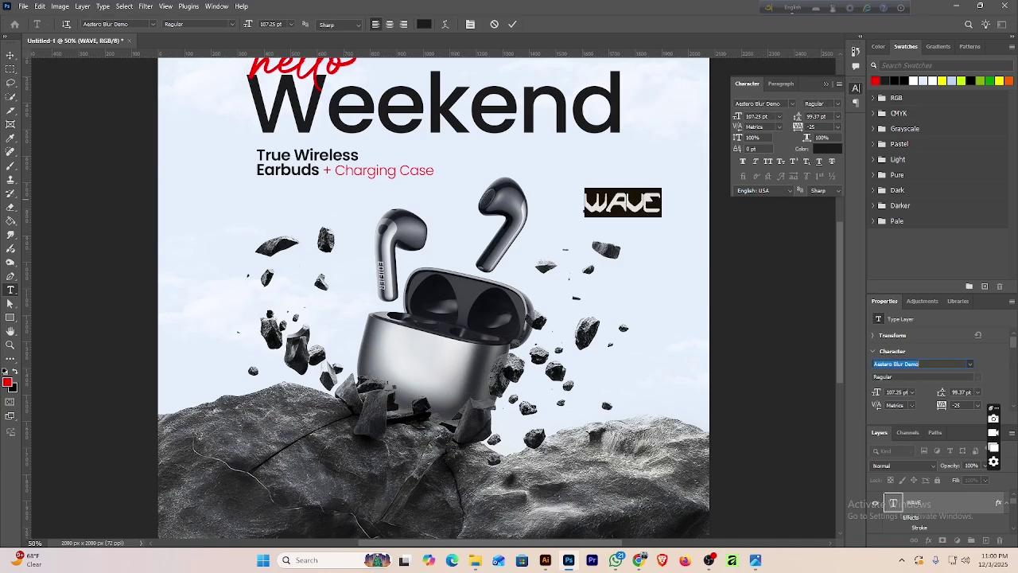
key("Down")
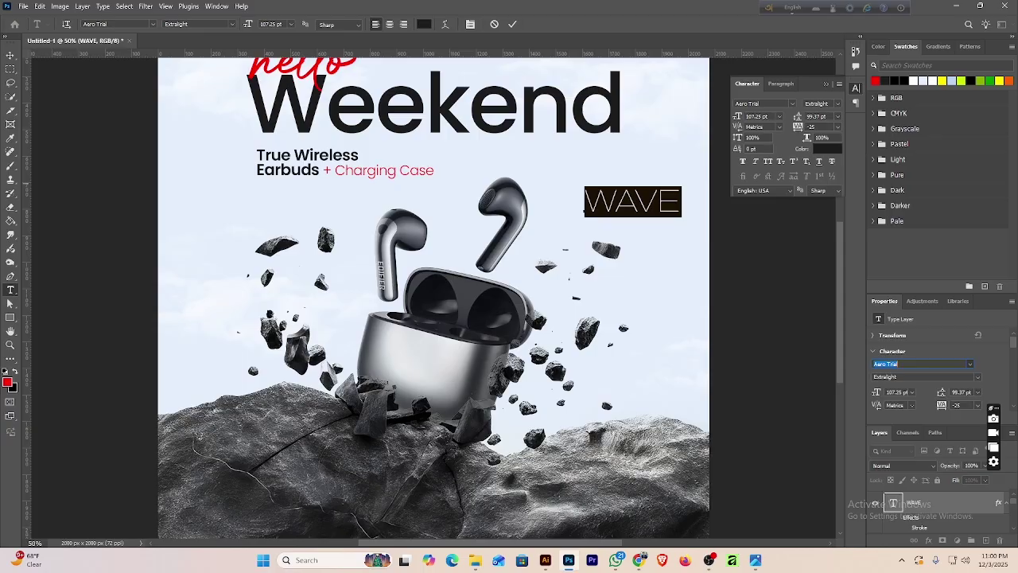
key("Up")
key("Up")
key("Up")
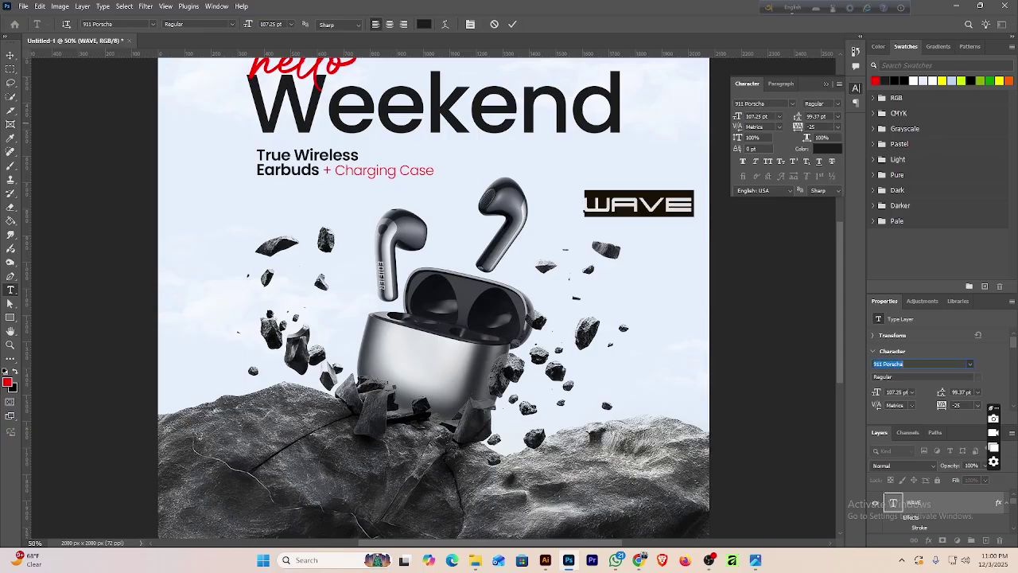
key("Down")
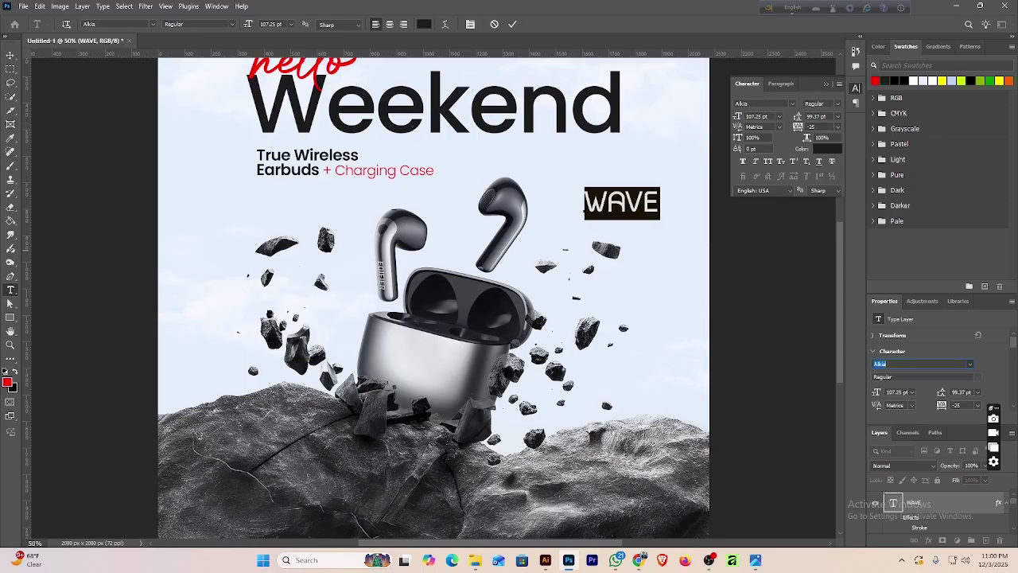
key("Down")
key("Down")
key("Down")
key("Down")
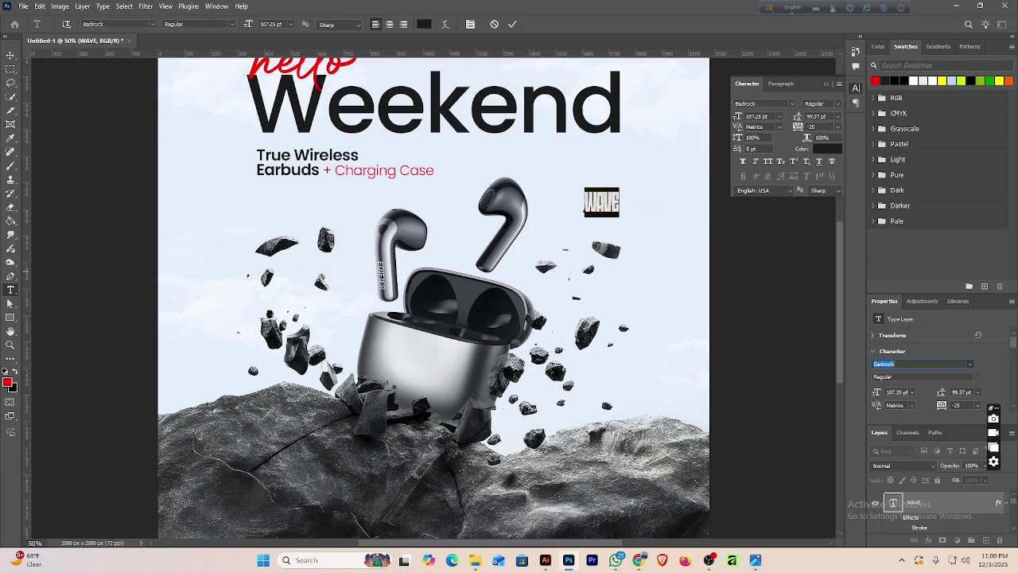
key("Down")
key("Down")
key("Down")
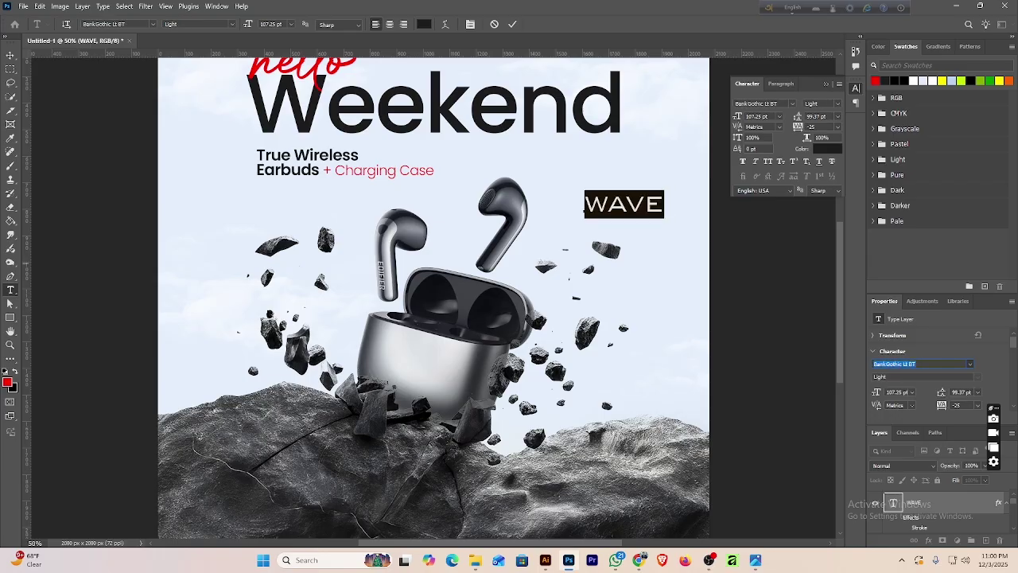
key("Down")
key("Down")
key("Down")
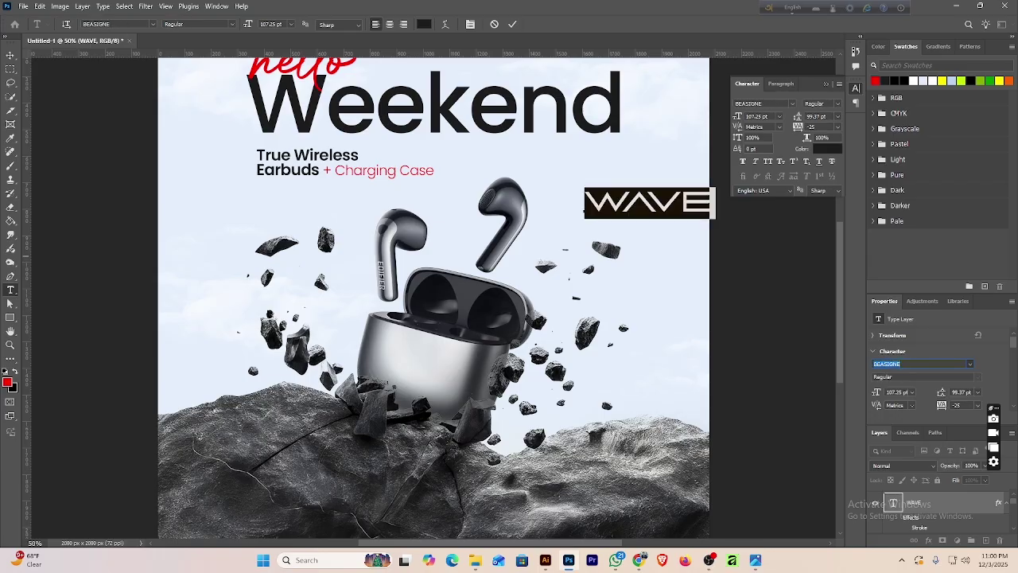
key("Return")
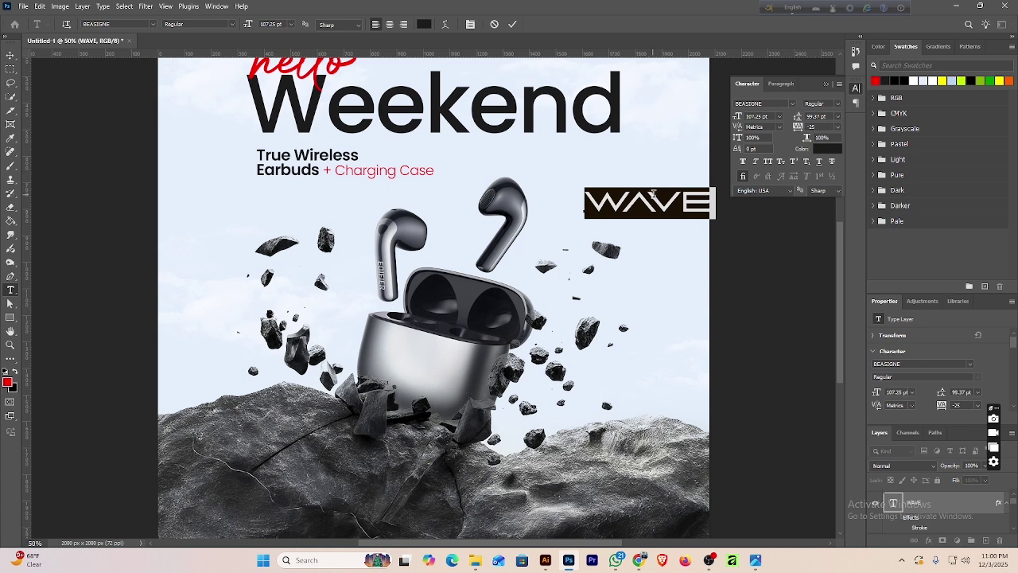
left_click_drag(652, 199, 634, 215)
left_click(511, 24)
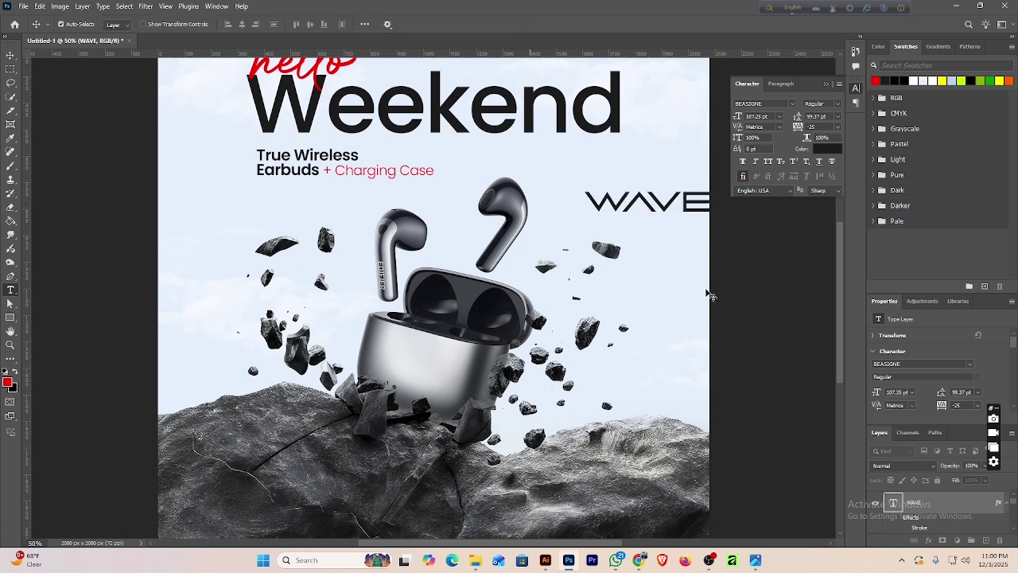
Scale the WAVE text down to about 70 pt, place it beside the open charging case and color it red.
key("ctrl+t")
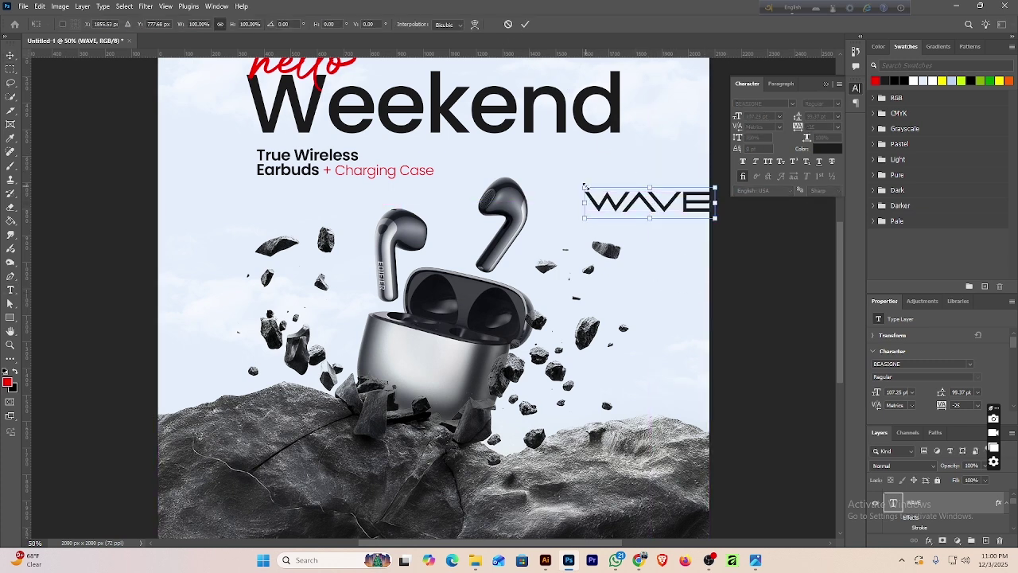
left_click_drag(585, 187, 607, 193)
left_click_drag(673, 201, 654, 309)
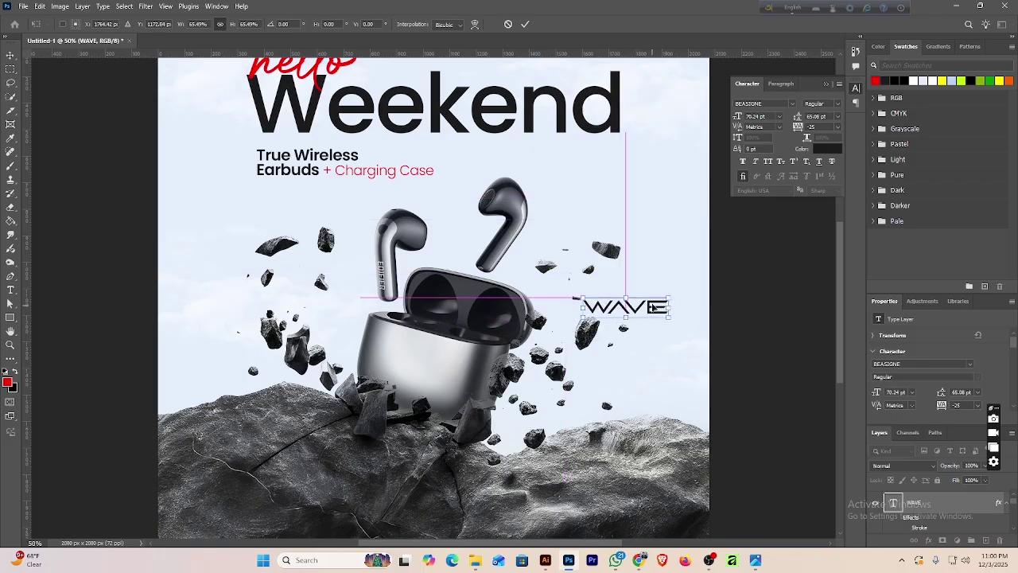
left_click(525, 23)
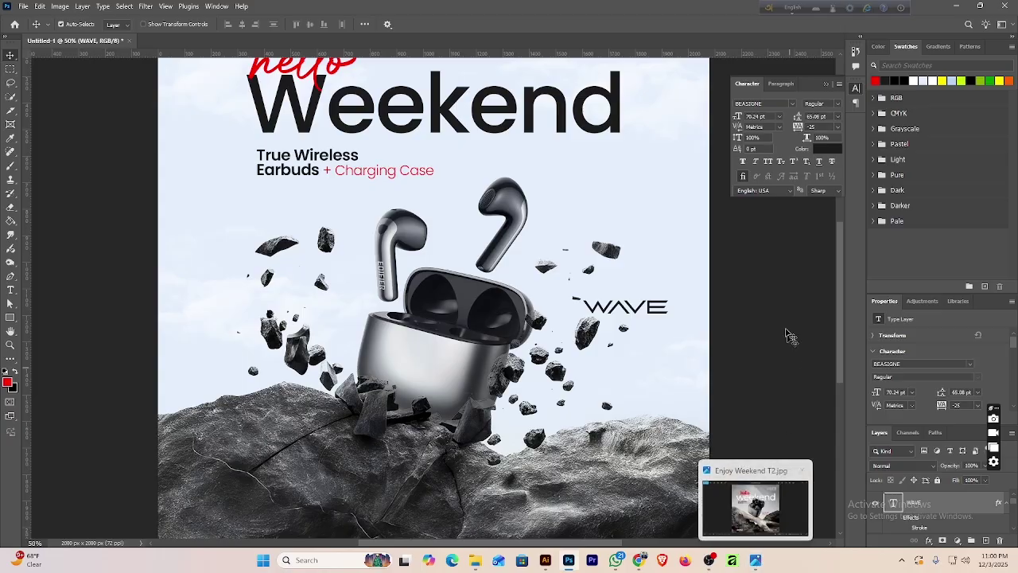
left_click(877, 80)
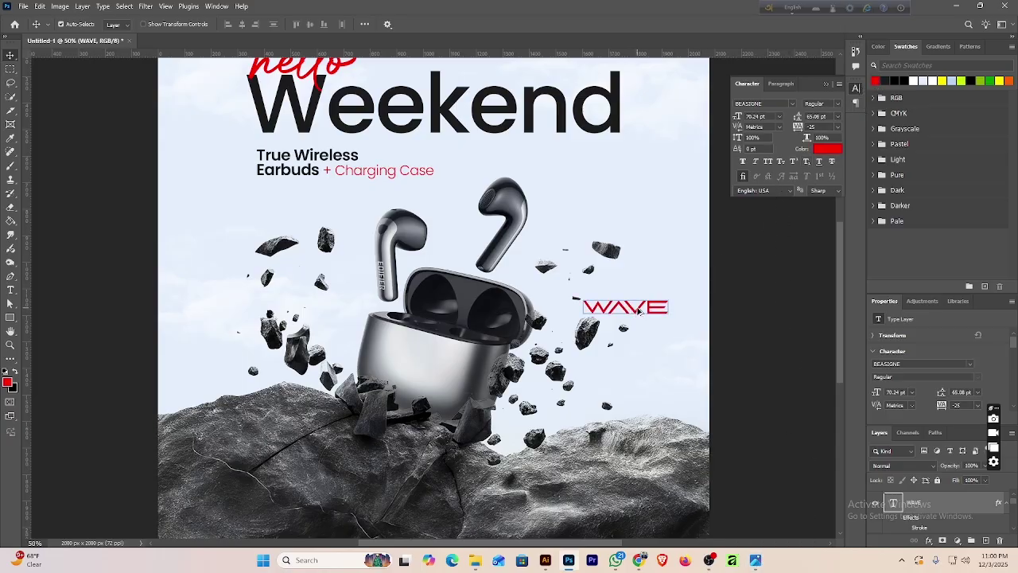
Duplicate the WAVE text directly below itself and replace the copy's wording with "Model:T3".
mouse_move(640, 311)
left_mouse_down()
mouse_move(641, 333)
mouse_move(635, 326)
left_mouse_up()
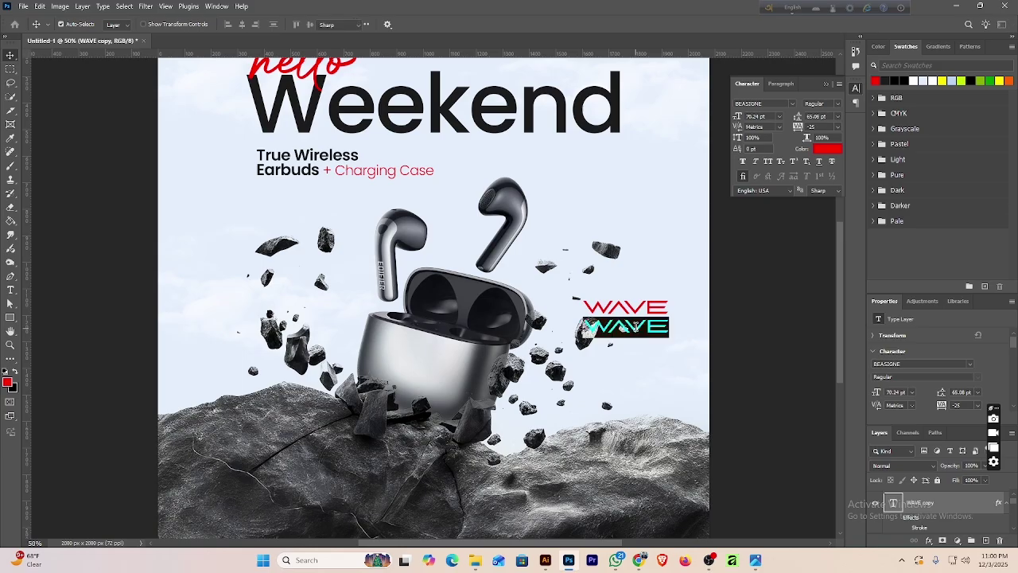
key("t")
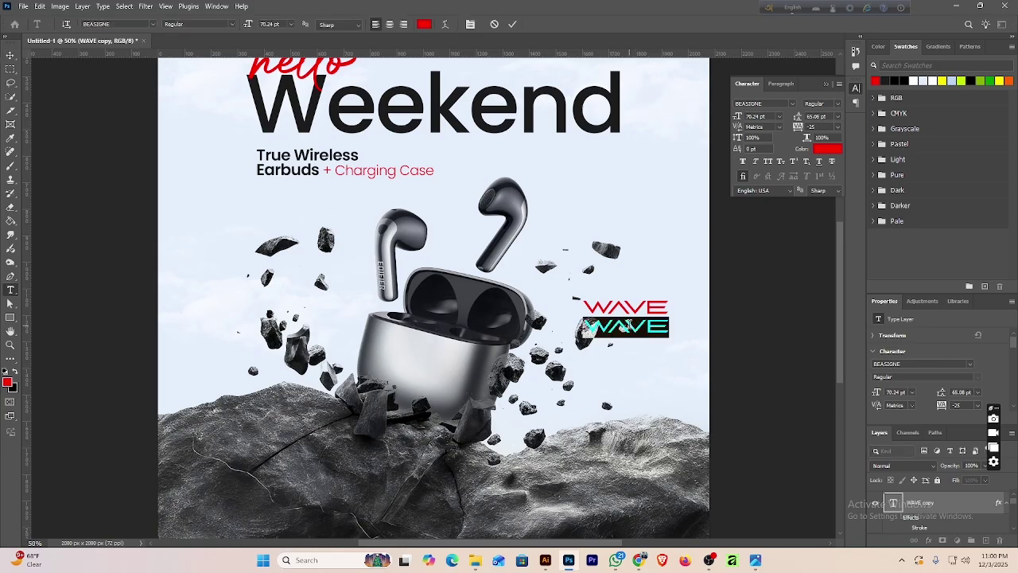
type("Model")
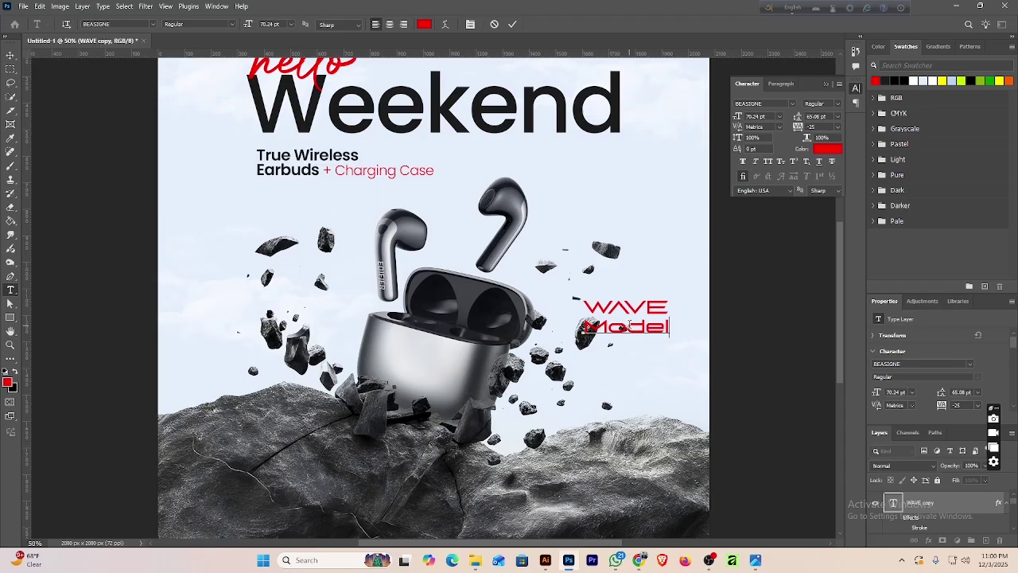
type(":T3")
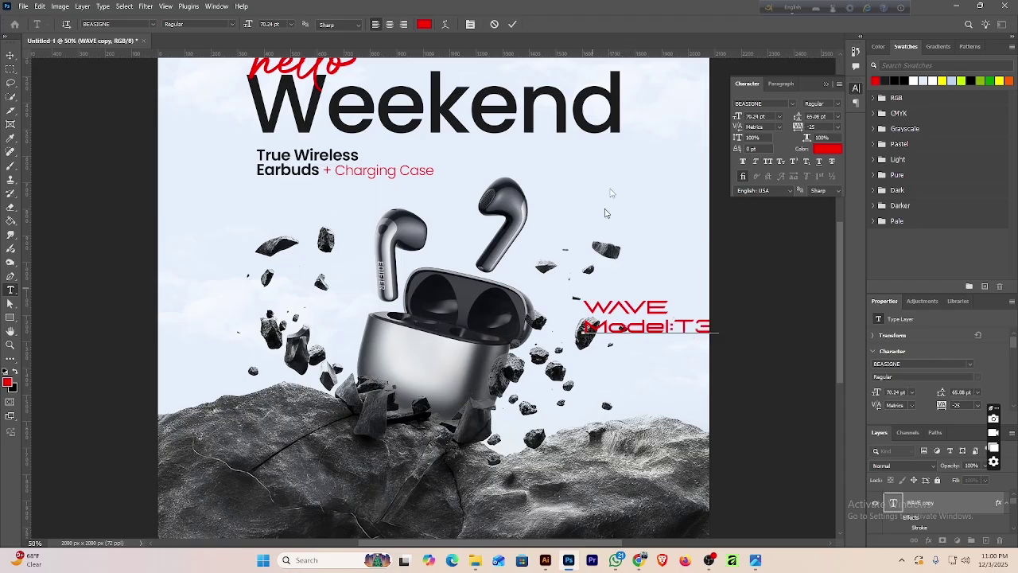
left_click(510, 24)
key("v")
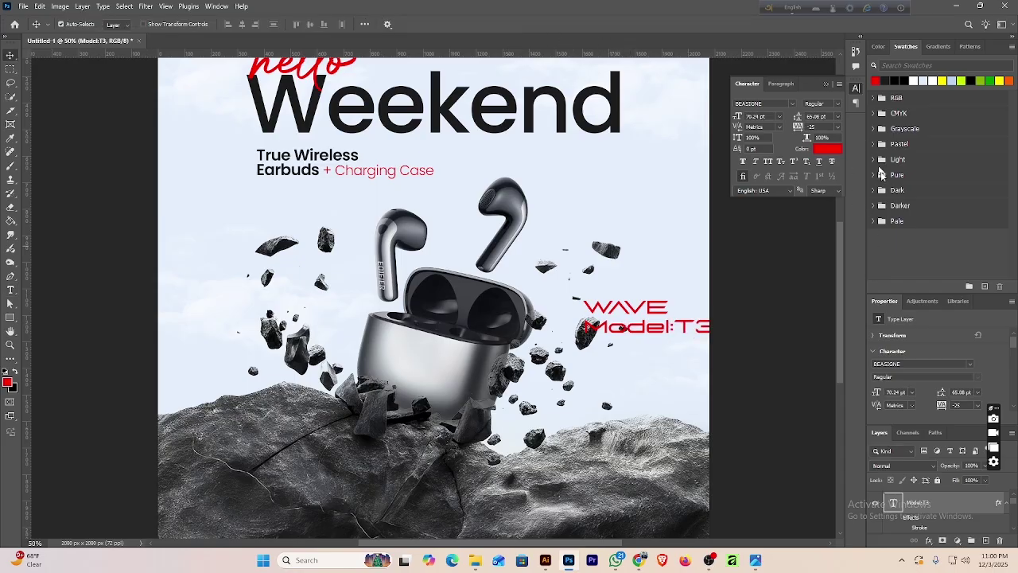
Change the Model:T3 text to Poppins Regular and color it near-black.
left_click(792, 104)
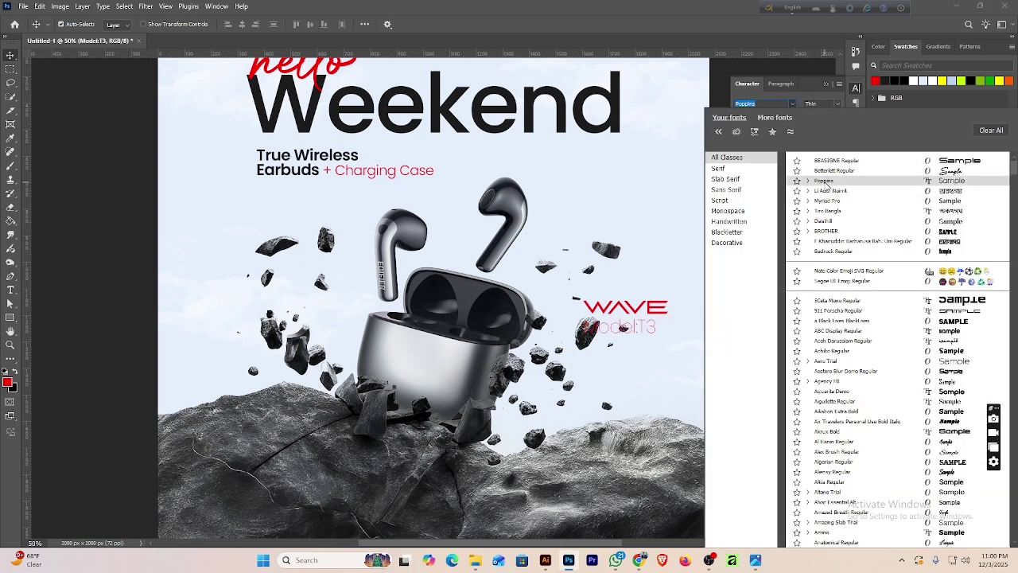
left_click(828, 182)
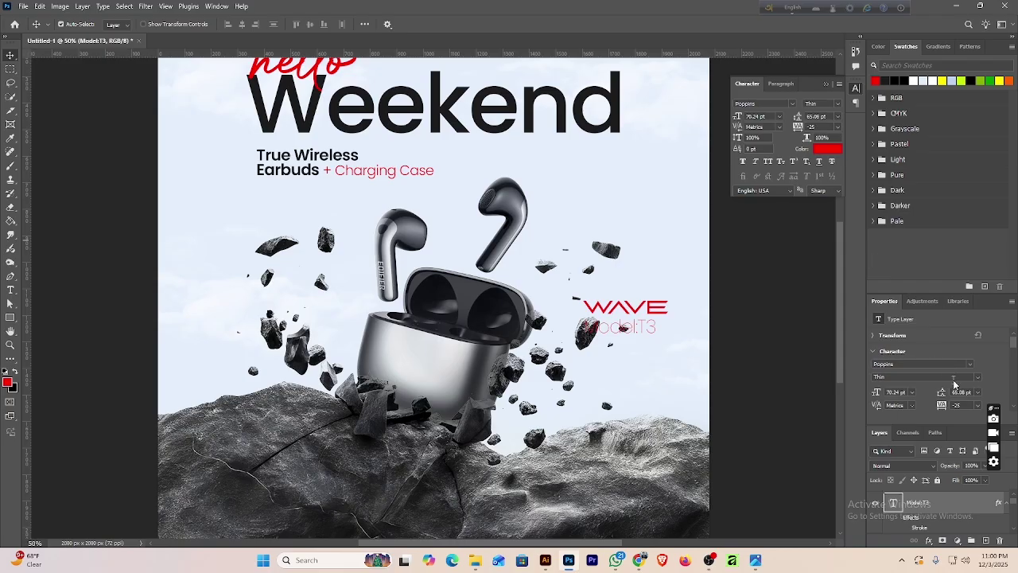
left_click(979, 379)
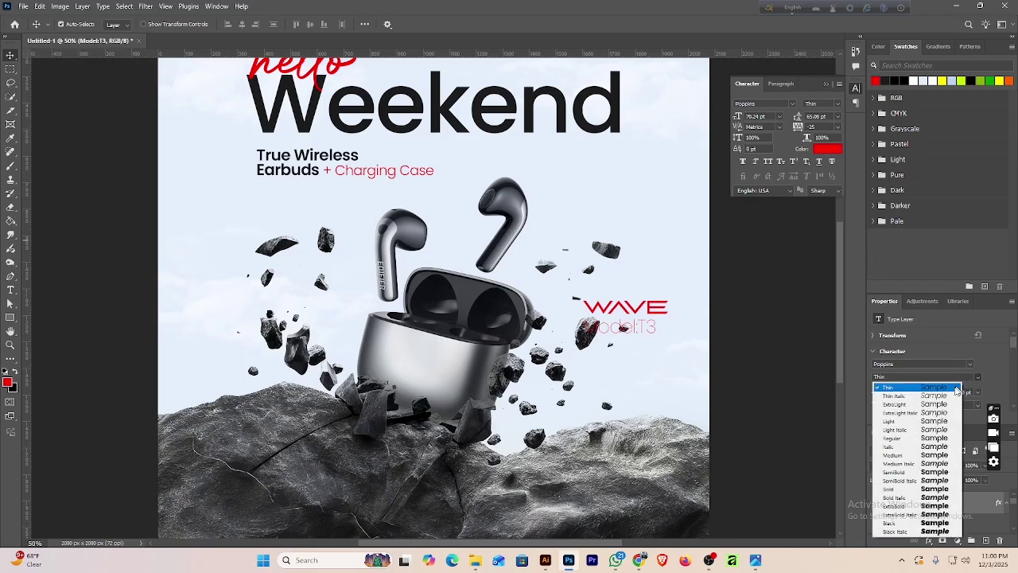
left_click(936, 438)
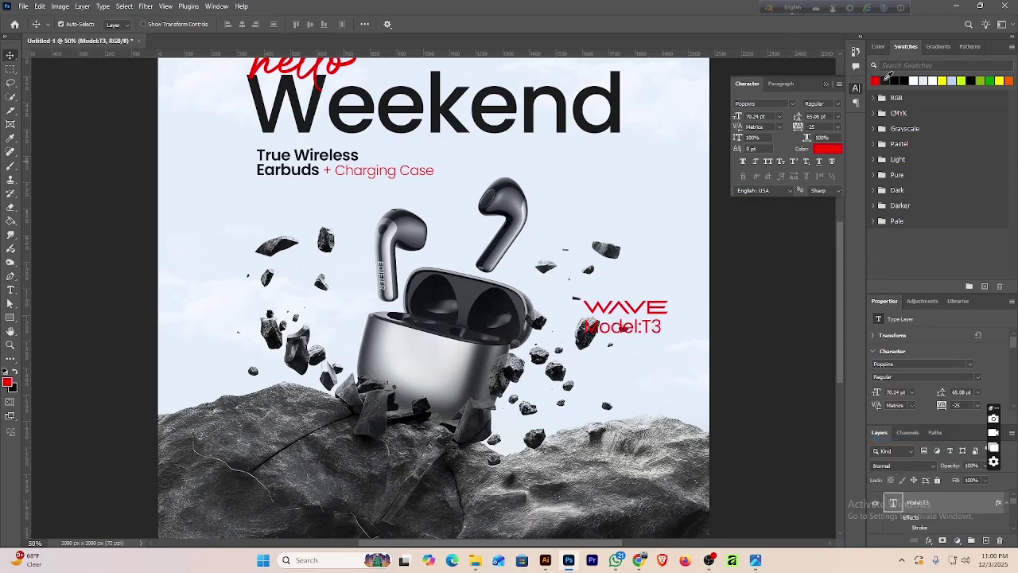
left_click(886, 78)
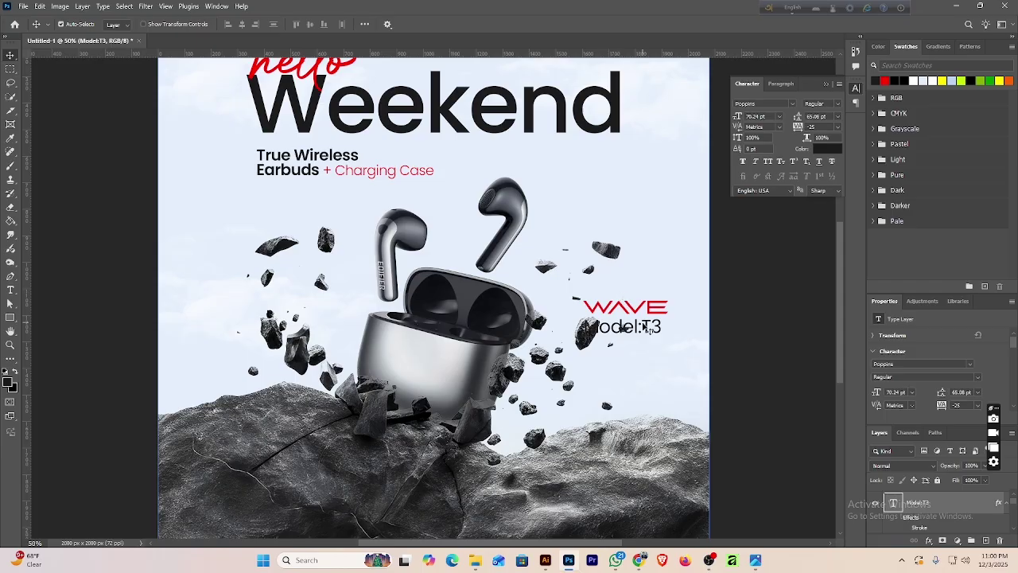
Shrink the Model:T3 text to about 41 pt beneath WAVE and move both lines lower beside the charging case.
key("ctrl+t")
left_click_drag(662, 318, 639, 368)
left_click(525, 24)
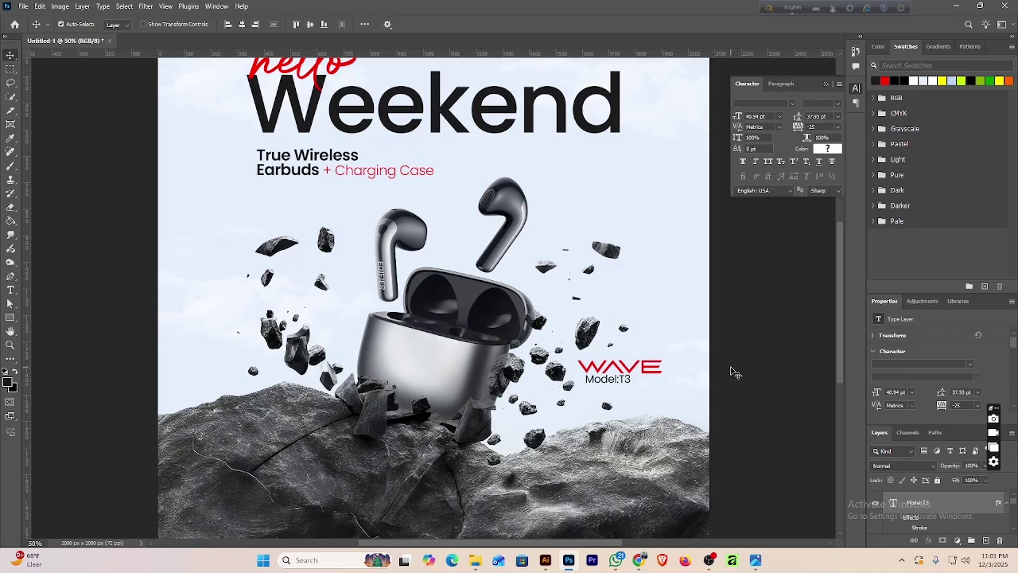
left_click(751, 384)
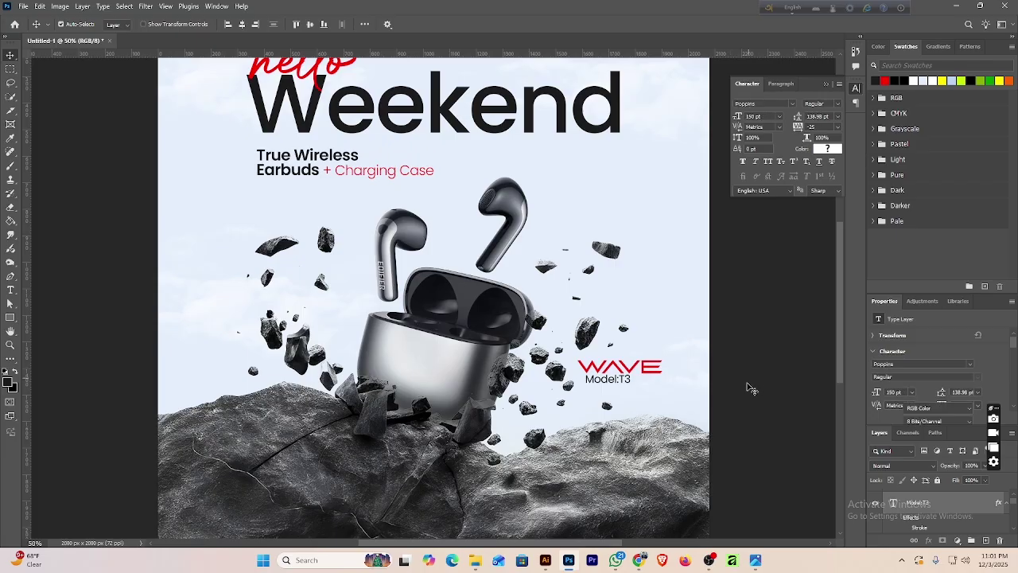
Duplicate the subtitle above the end of the headline and replace the copy's wording with "150 HOURS BATTERY LIFE" on two lines.
key("ctrl+minus")
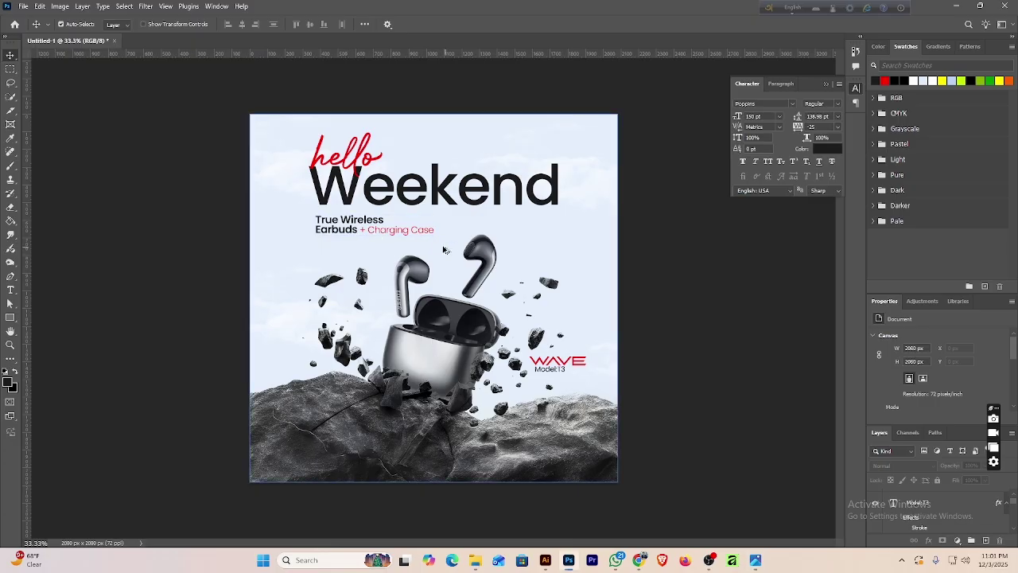
left_click(417, 232)
left_click_drag(417, 232, 579, 148)
double_click(575, 146)
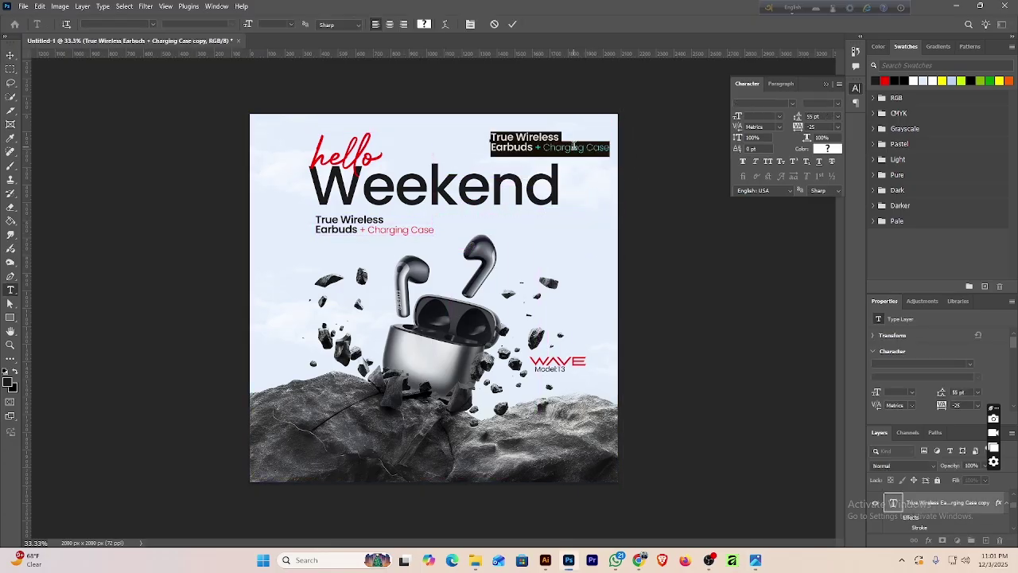
type("J50 HOURS")
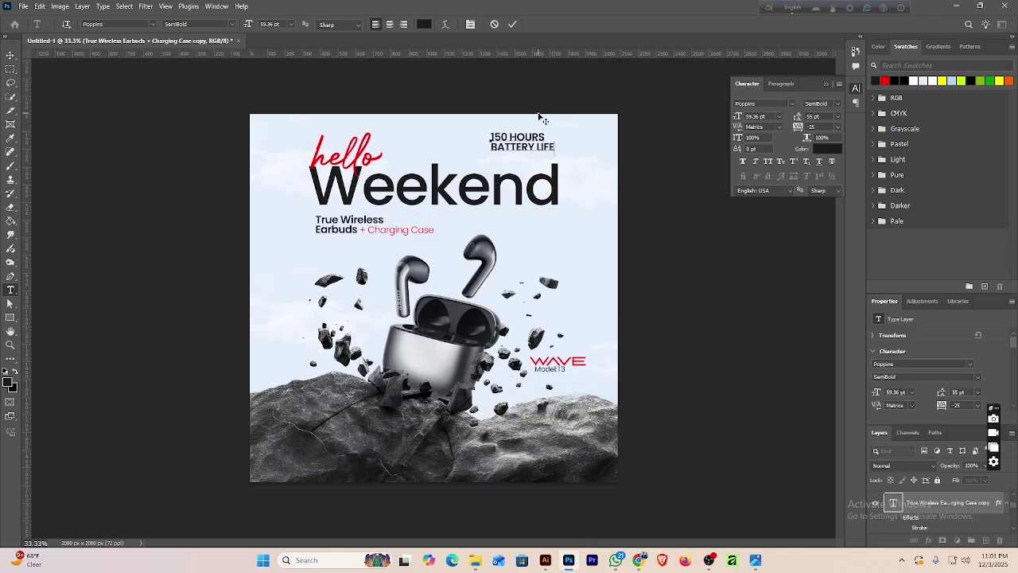
Right-align the battery-life text and move it into the poster's upper-right corner.
left_click_drag(551, 147, 489, 133)
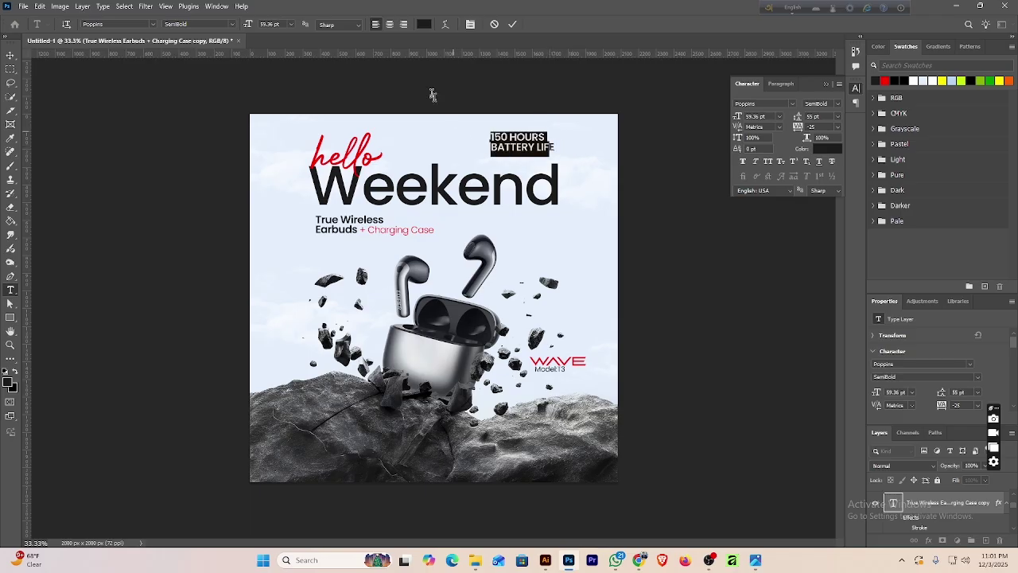
left_click(404, 24)
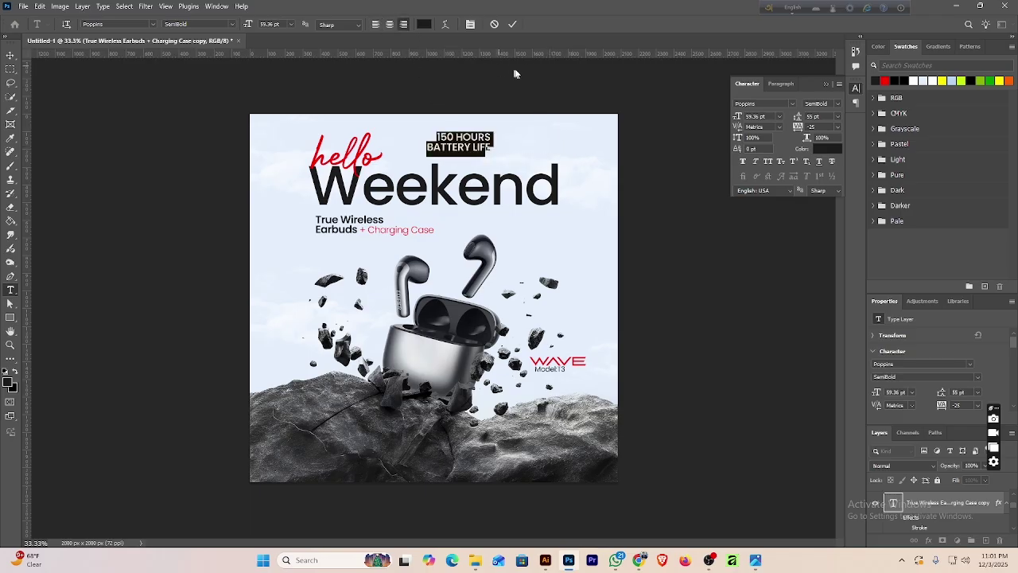
left_click(513, 24)
key("v")
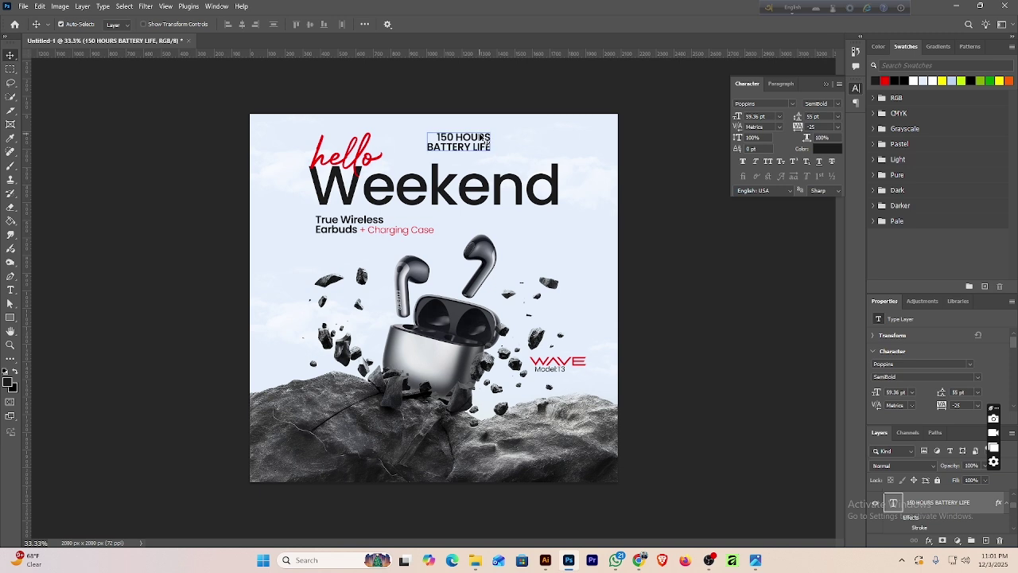
left_click_drag(486, 139, 596, 133)
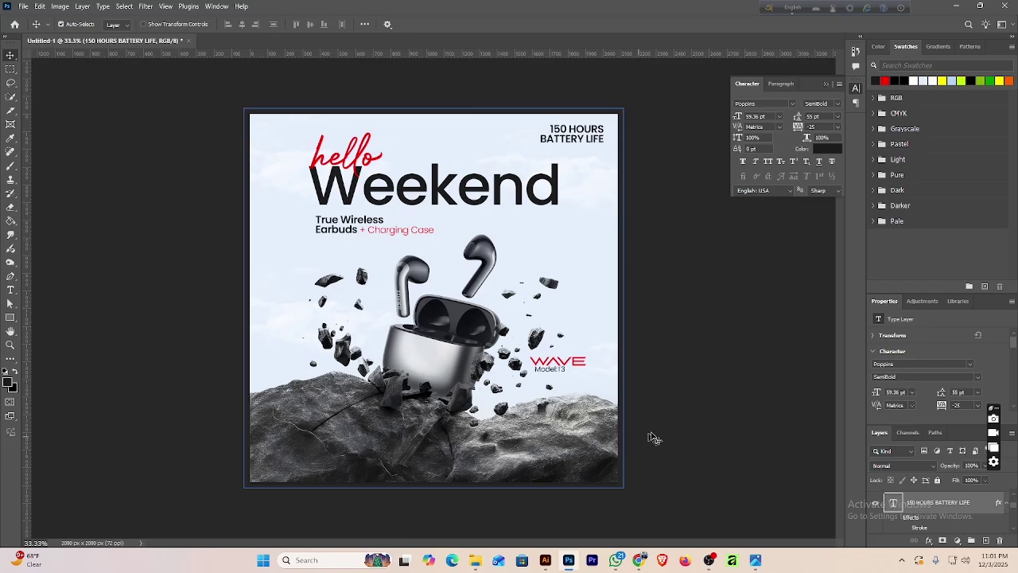
Try a white copy of the battery-life text in the poster's lower-left corner, and delete it.
left_click_drag(574, 137, 293, 470)
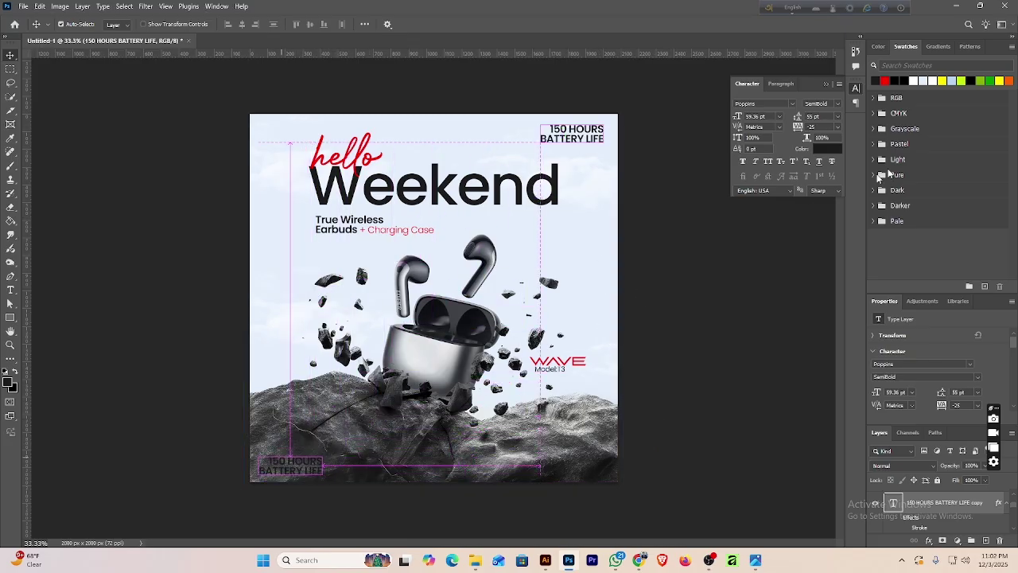
left_click(915, 80)
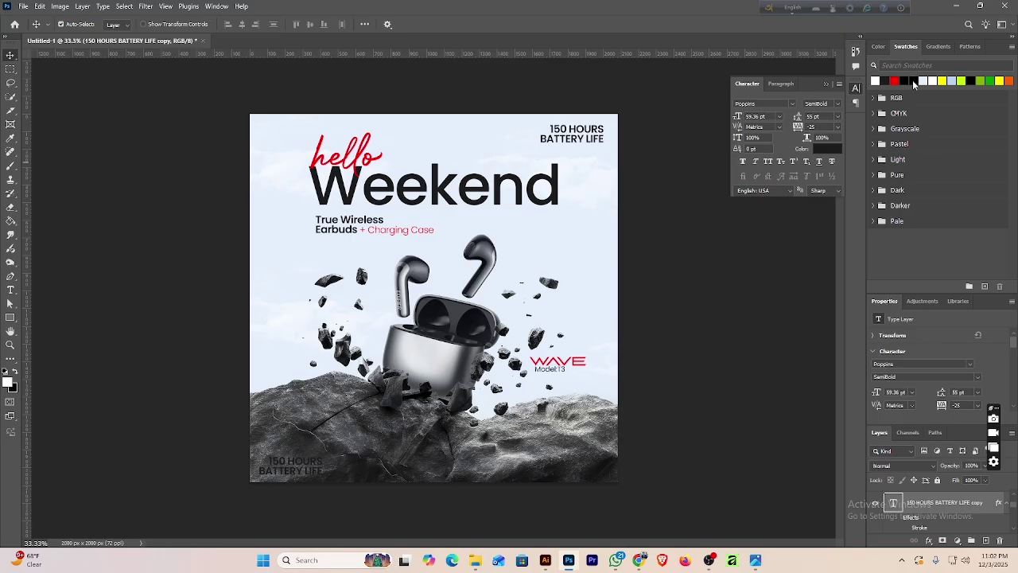
left_click_drag(306, 469, 310, 461)
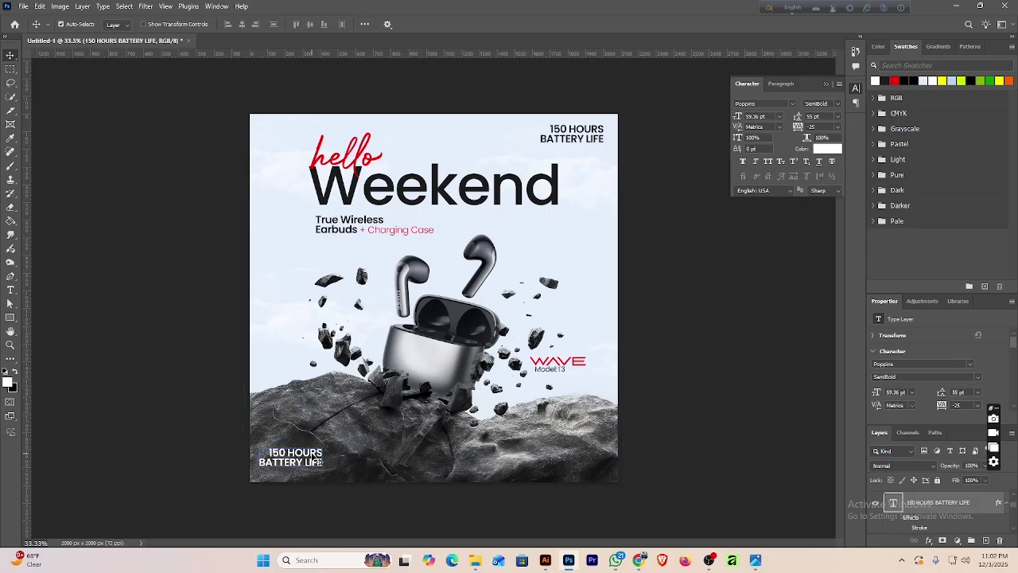
key("Delete")
Select the hello layer, try a white-to-transparent gradient rising from the poster's bottom edge, and undo it.
left_click(915, 503)
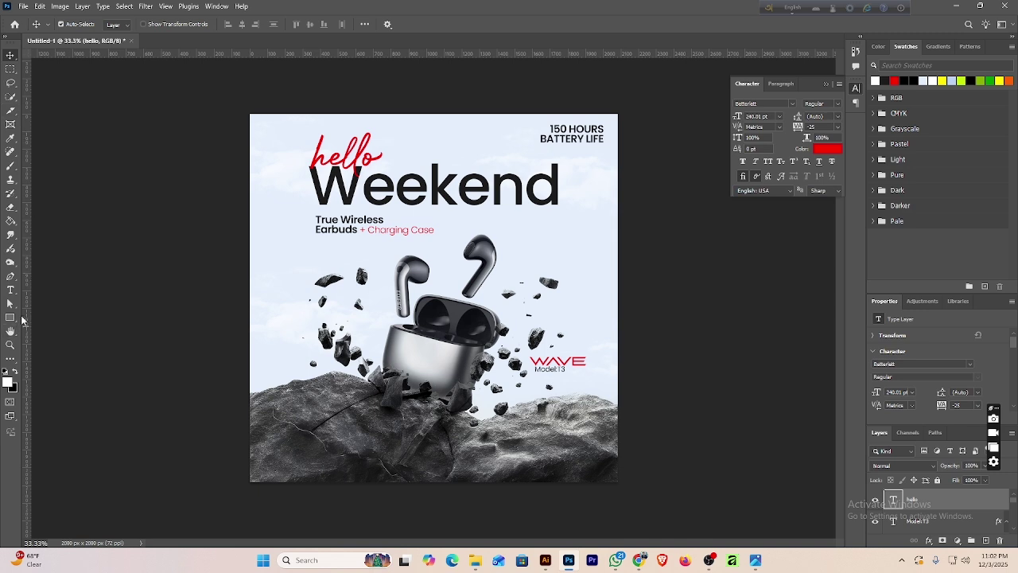
left_click(11, 222)
left_click(55, 221)
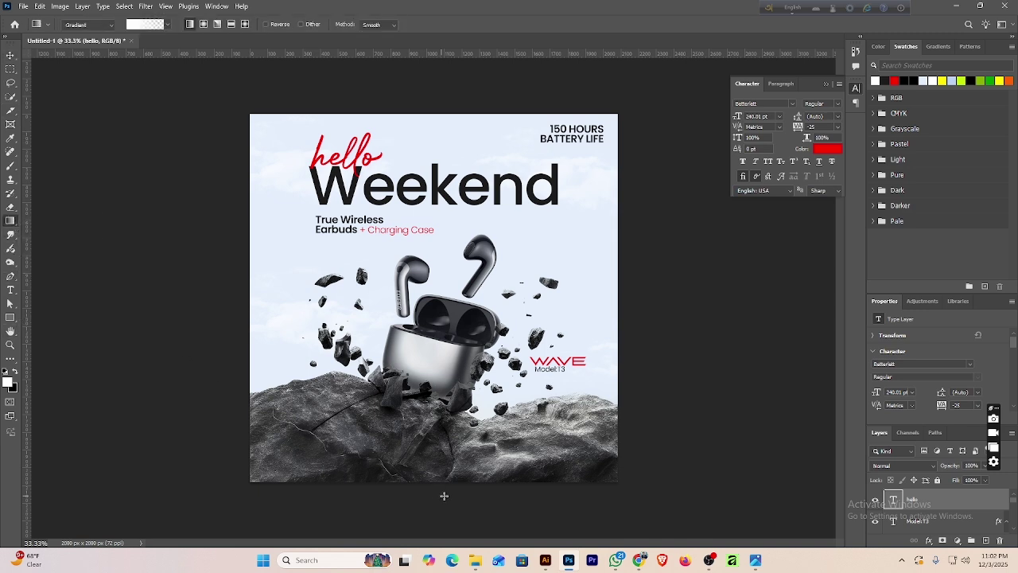
mouse_move(447, 496)
left_mouse_down()
mouse_move(439, 434)
mouse_move(448, 406)
left_mouse_up()
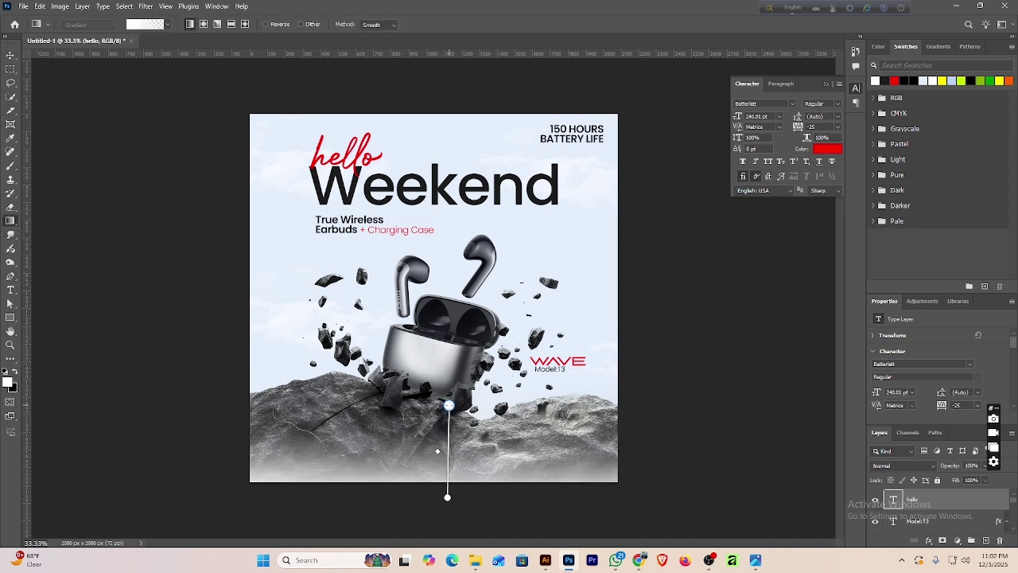
key("ctrl+z")
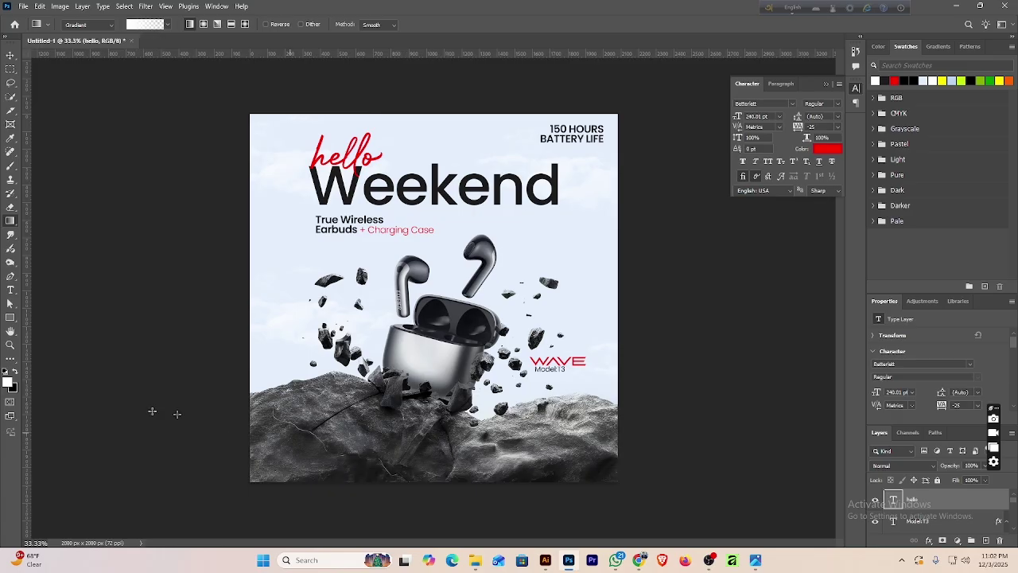
Add a black-to-transparent gradient fill above the hello layer, fading upward from the poster's bottom edge over the rocks.
left_click(15, 372)
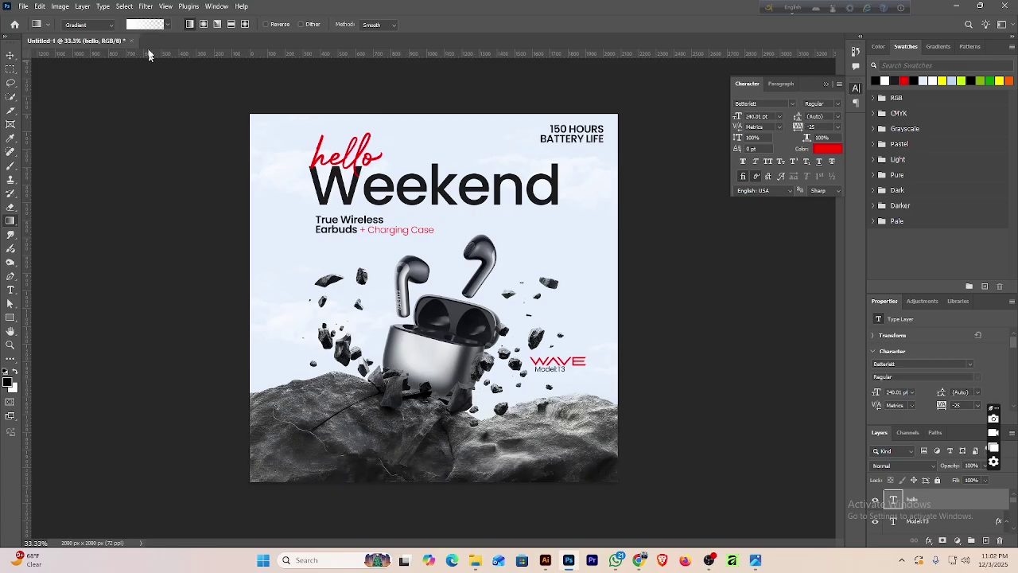
left_click(167, 25)
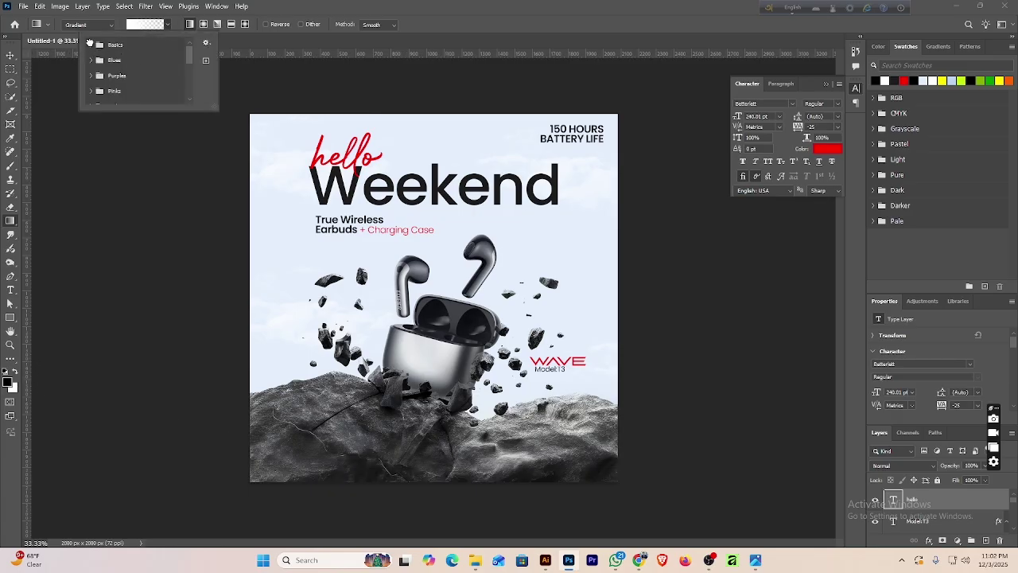
left_click(89, 44)
left_click(121, 62)
left_click_drag(428, 487, 433, 341)
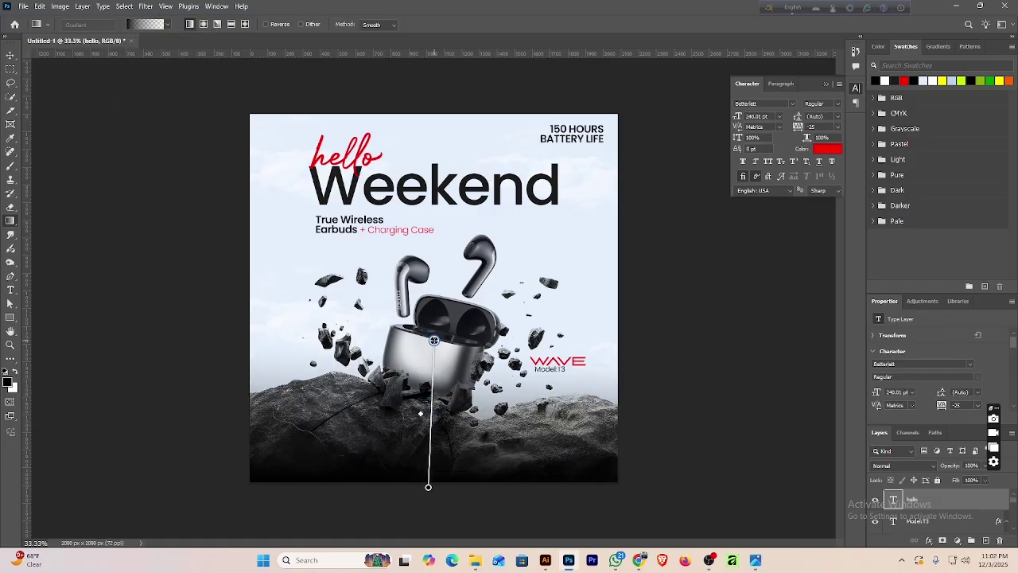
key("ctrl+z")
key("ctrl+minus")
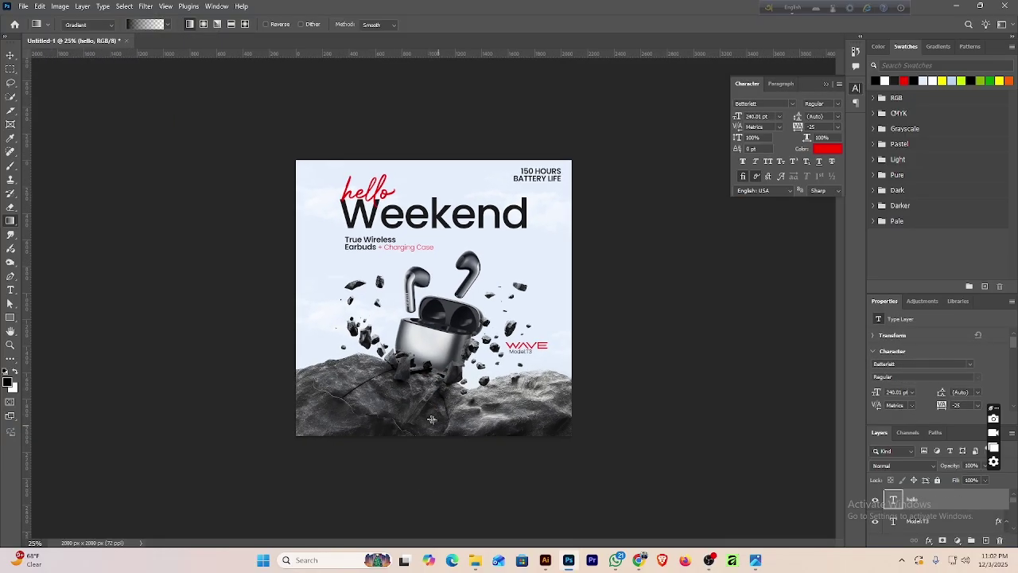
left_click_drag(429, 474, 427, 364)
key("v")
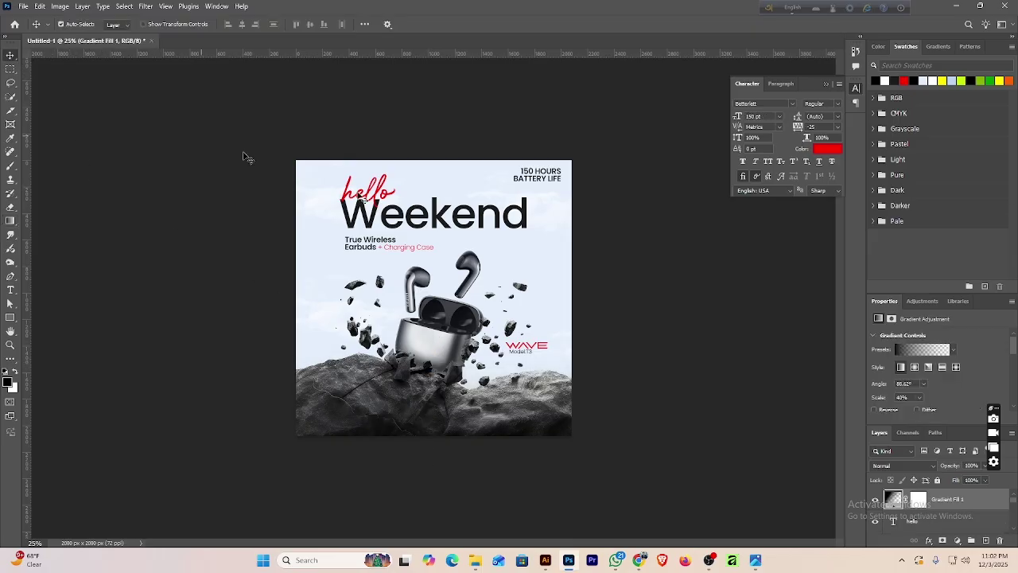
Add a white text layer reading SIGMA over the rocks in the poster's lower-left corner.
left_click_drag(528, 172, 490, 272)
key("ctrl+z")
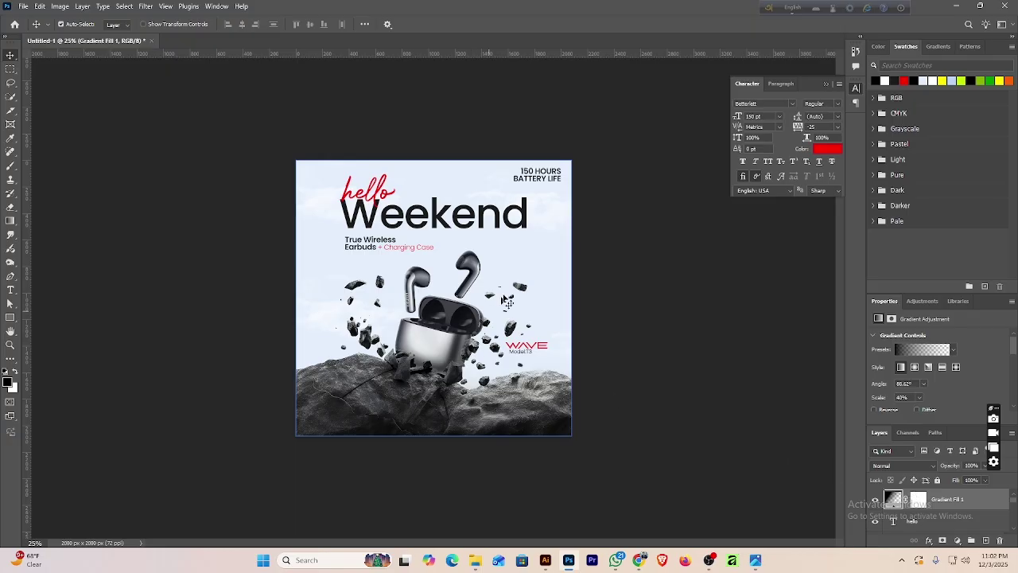
left_click(10, 289)
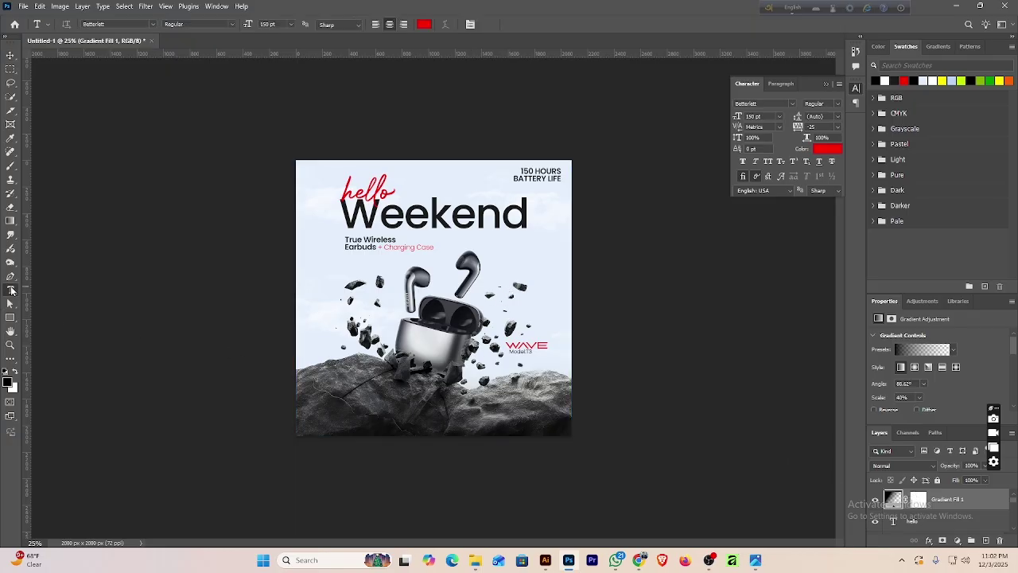
left_click(352, 423)
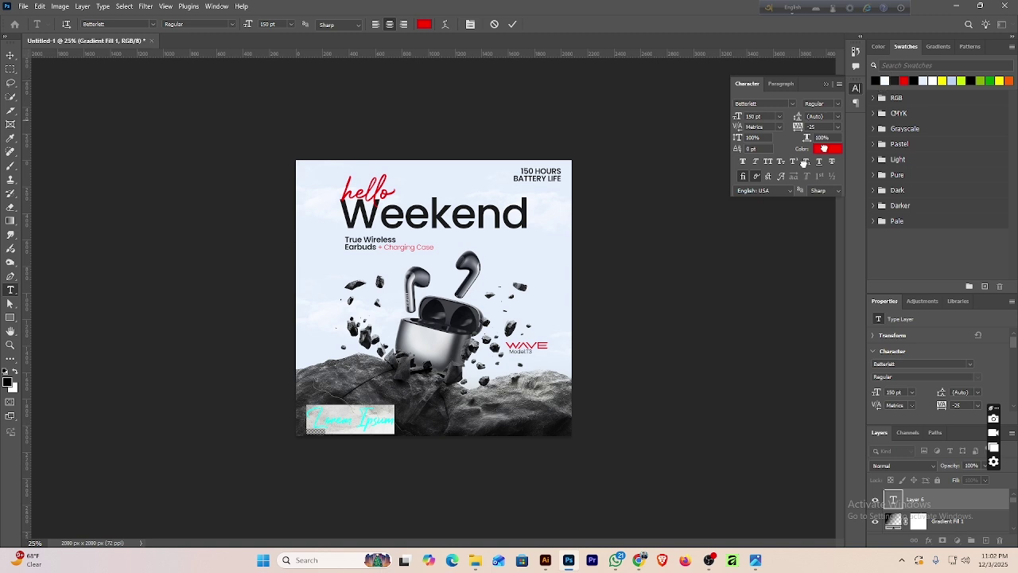
key("ctrl+BackSpace")
double_click(368, 415)
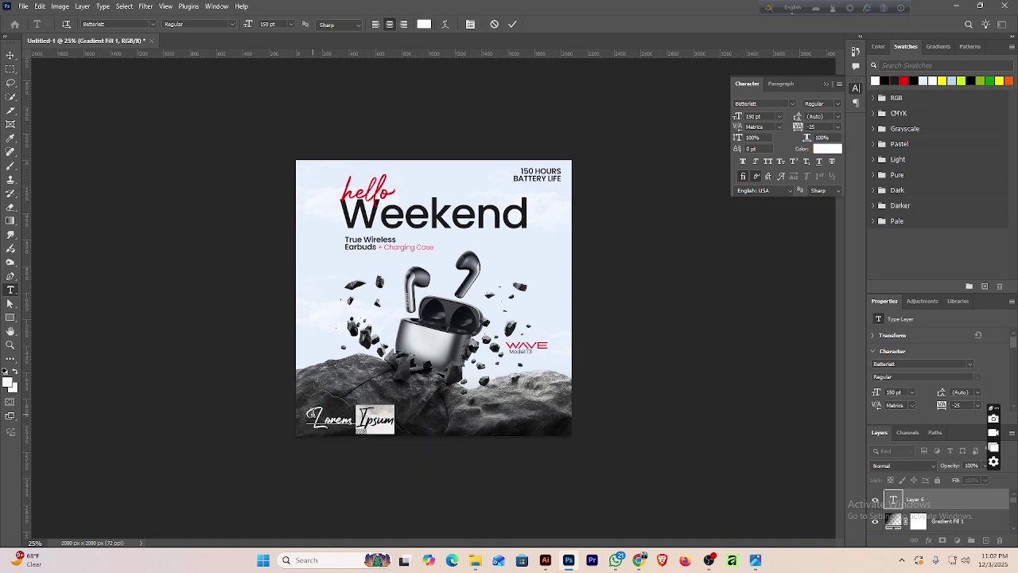
left_click_drag(309, 416, 413, 411)
type("sigma")
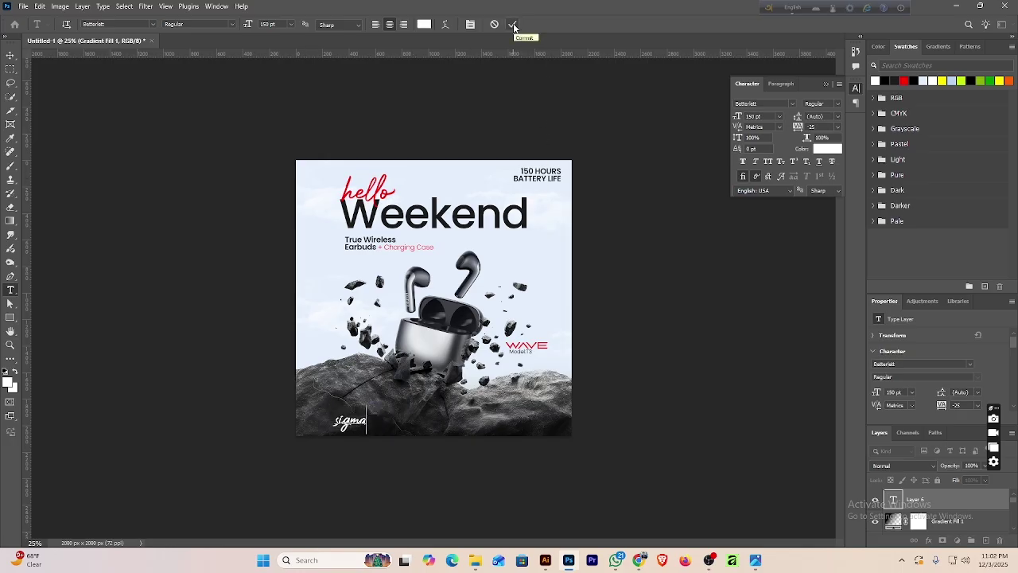
type(" SIGMA")
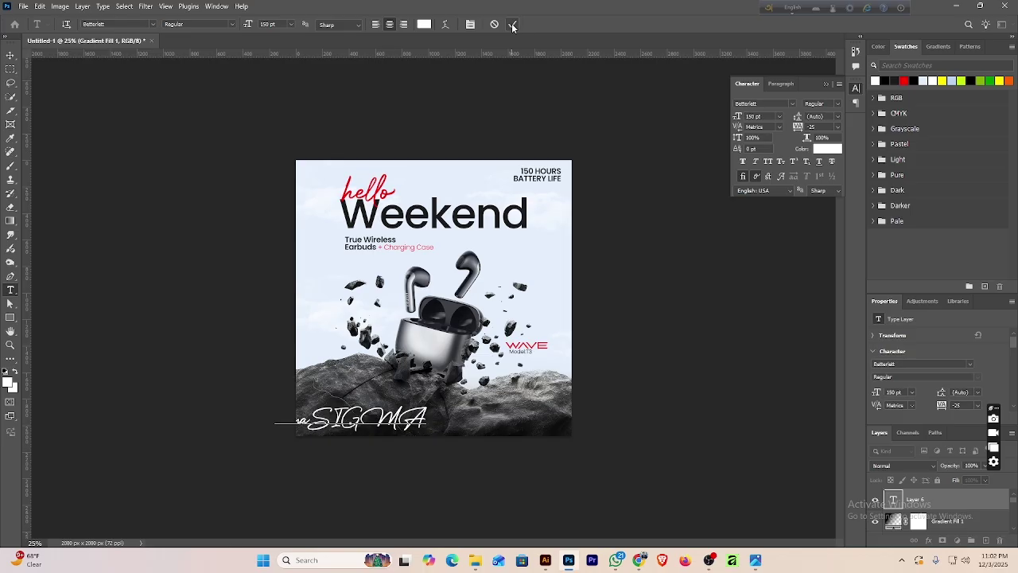
key("ctrl+a")
type("SIGMA")
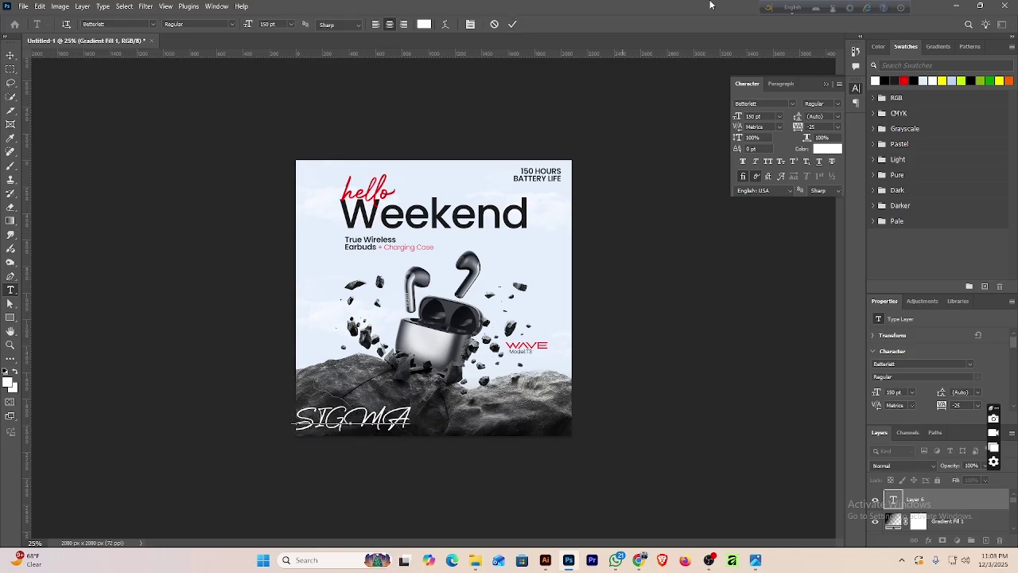
left_click(514, 25)
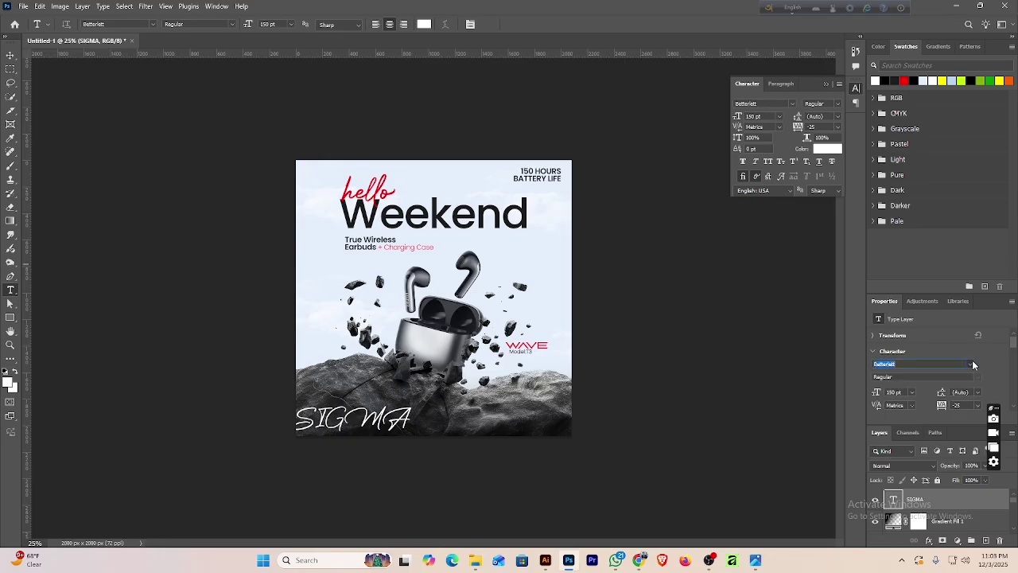
Try several fonts on the SIGMA text and set it to Akrux Bold.
key("Up")
key("Up")
key("Up")
key("Up")
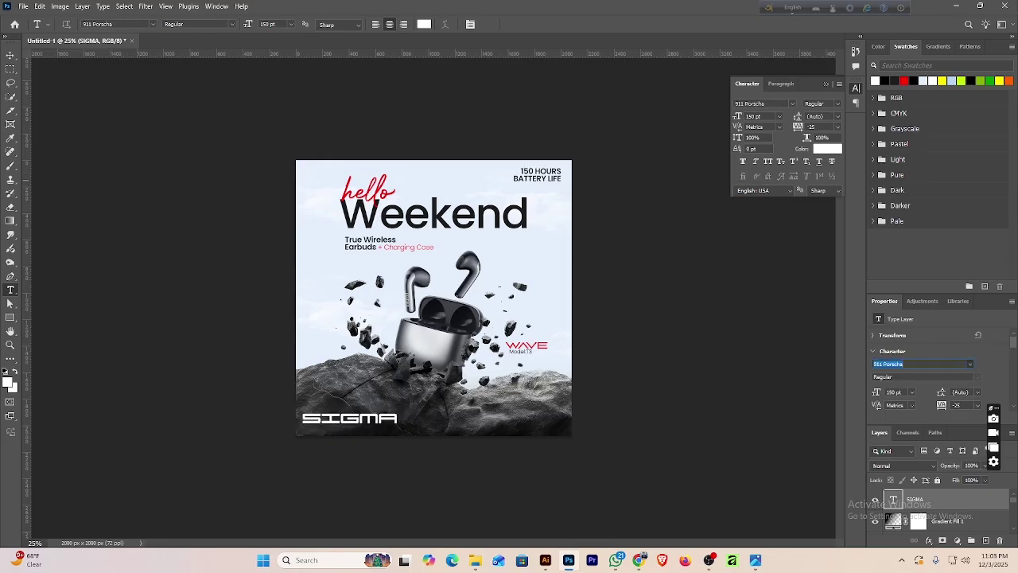
key("Up")
key("Up")
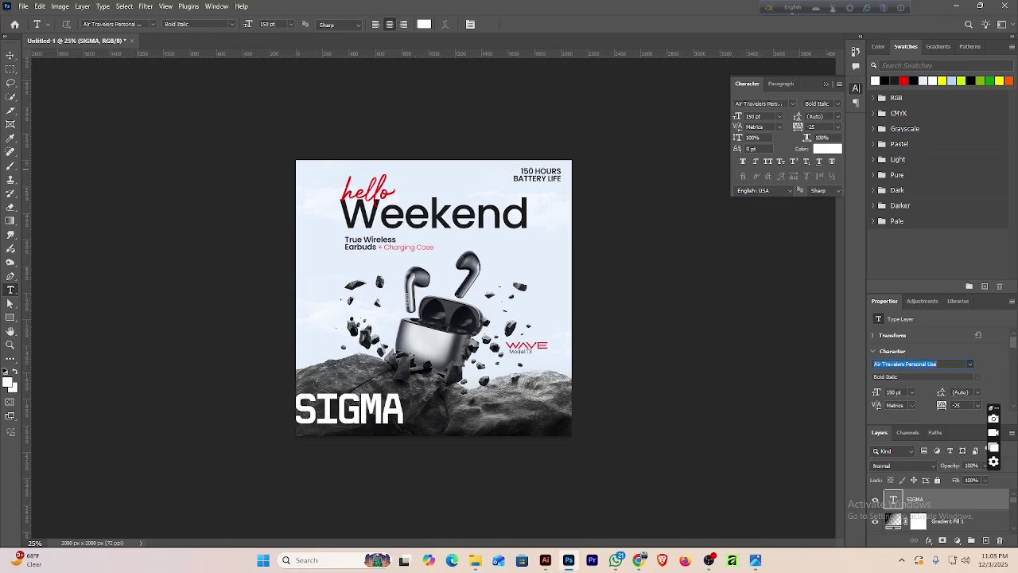
key("Up")
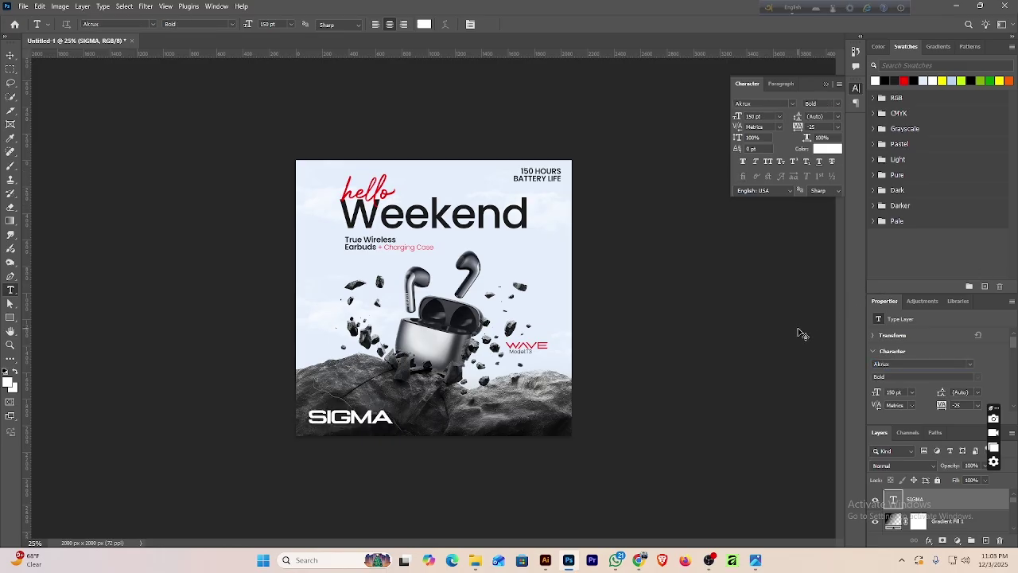
Scale the SIGMA text down to about 55% and place it near the poster's lower-left corner.
key("ctrl+t")
left_click_drag(397, 400, 350, 424)
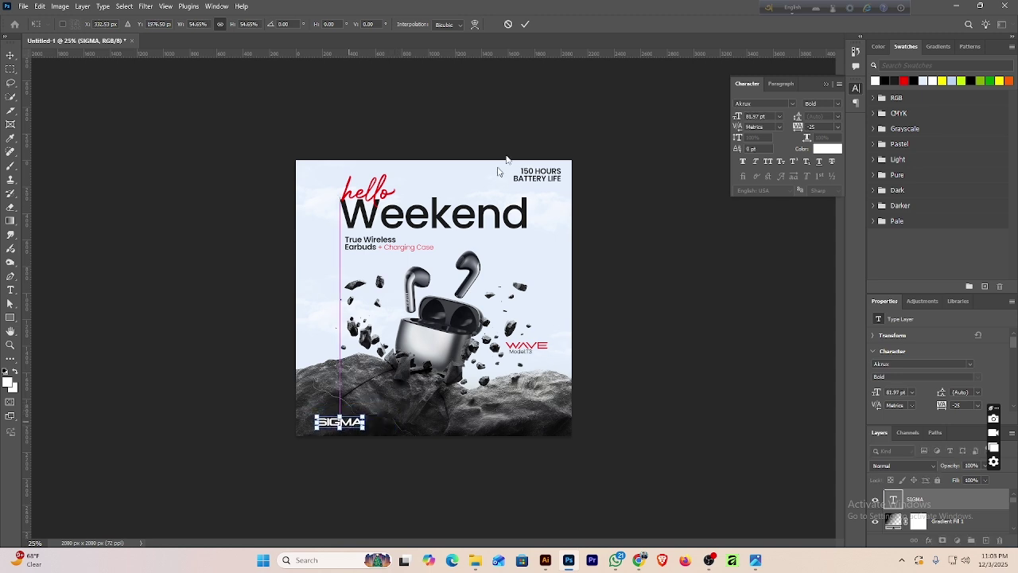
left_click(525, 24)
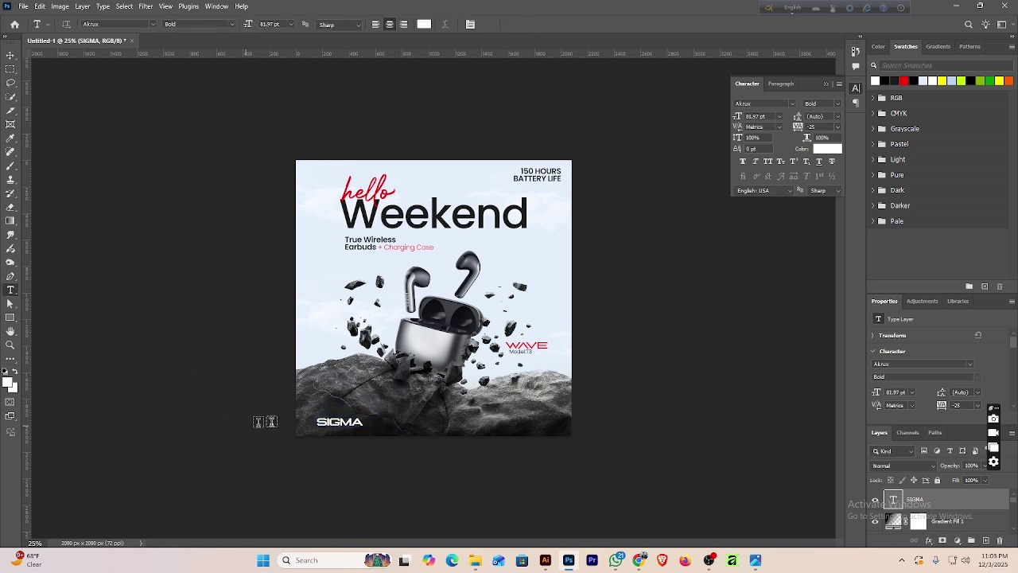
Colour the letter S of SIGMA red and shift the text slightly towards the poster's left edge.
left_click(323, 423)
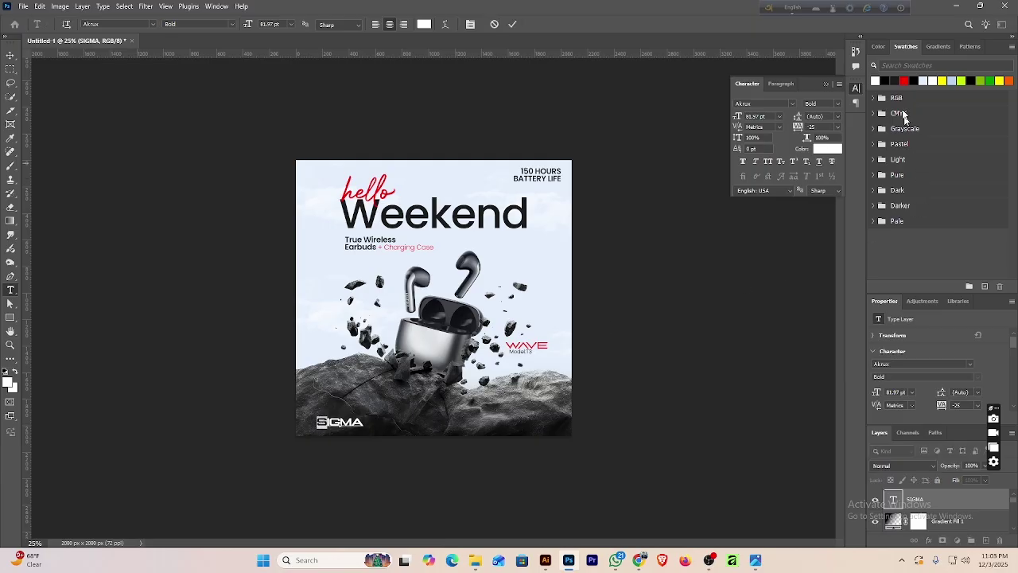
left_click(907, 78)
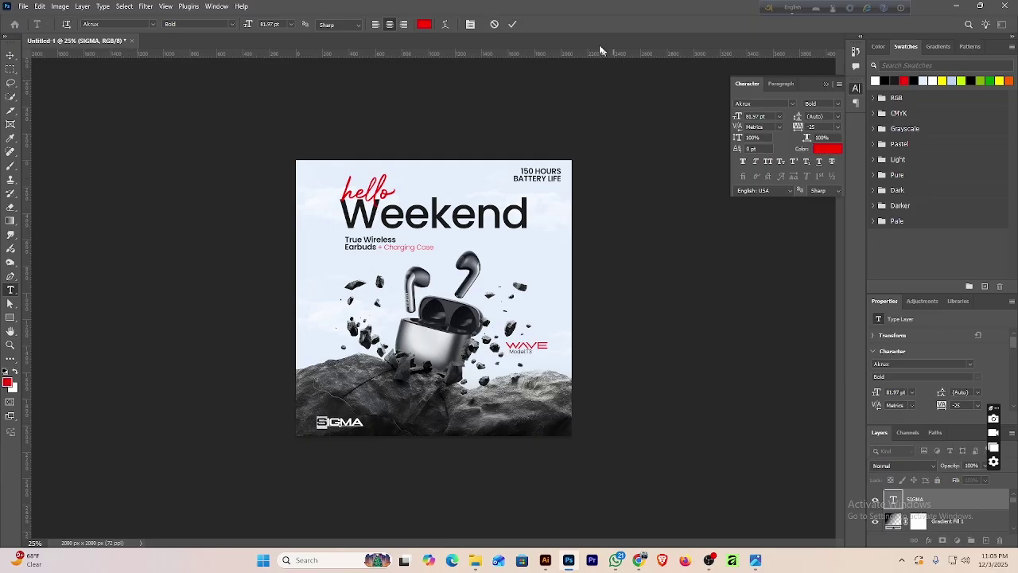
left_click(512, 24)
left_click(10, 55)
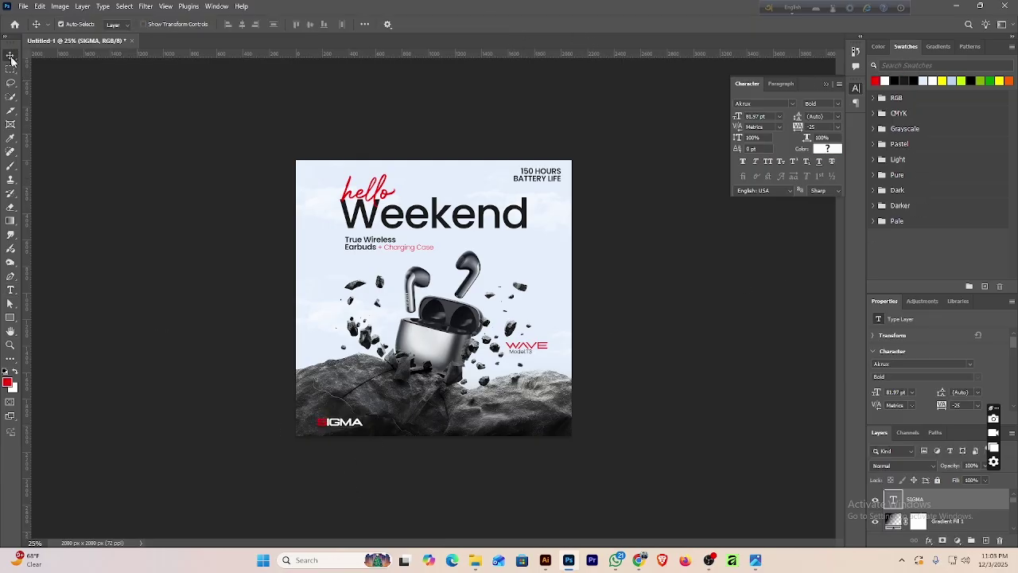
left_click_drag(347, 427, 330, 423)
Create a one-column guide layout with 80 px margins on all sides, and align the SIGMA text with the left margin guide.
left_click(166, 7)
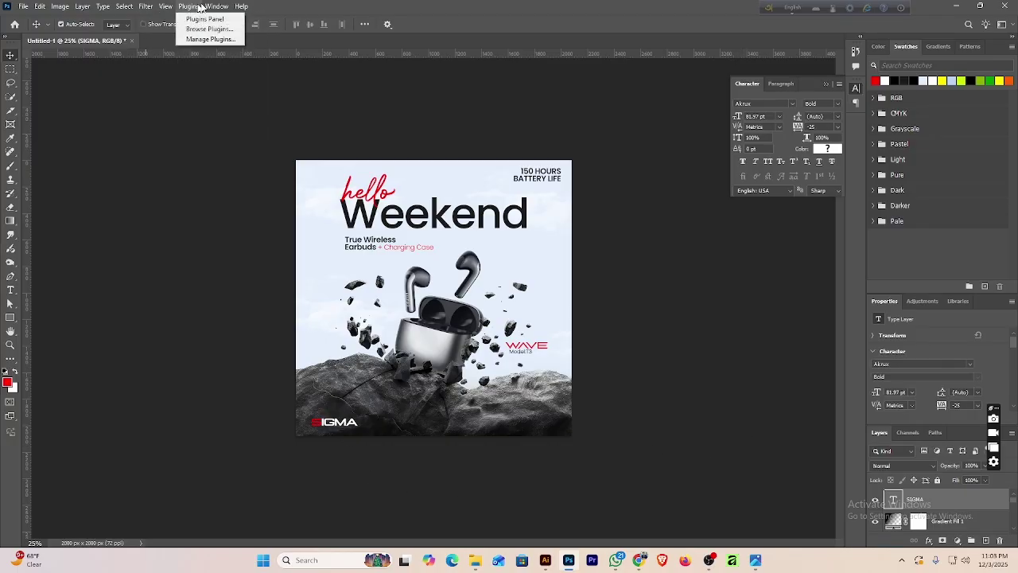
mouse_move(222, 6)
mouse_move(169, 7)
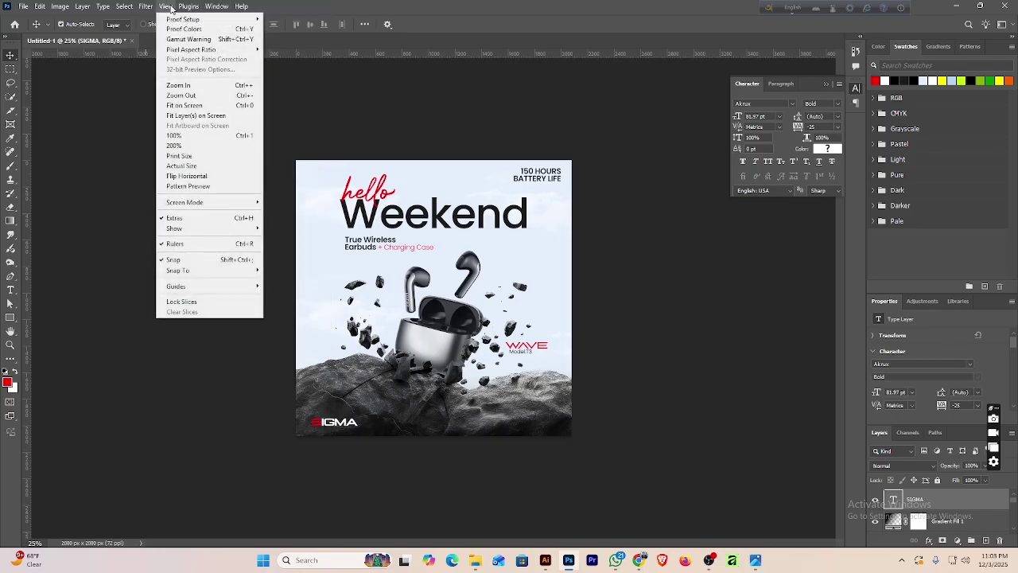
mouse_move(253, 286)
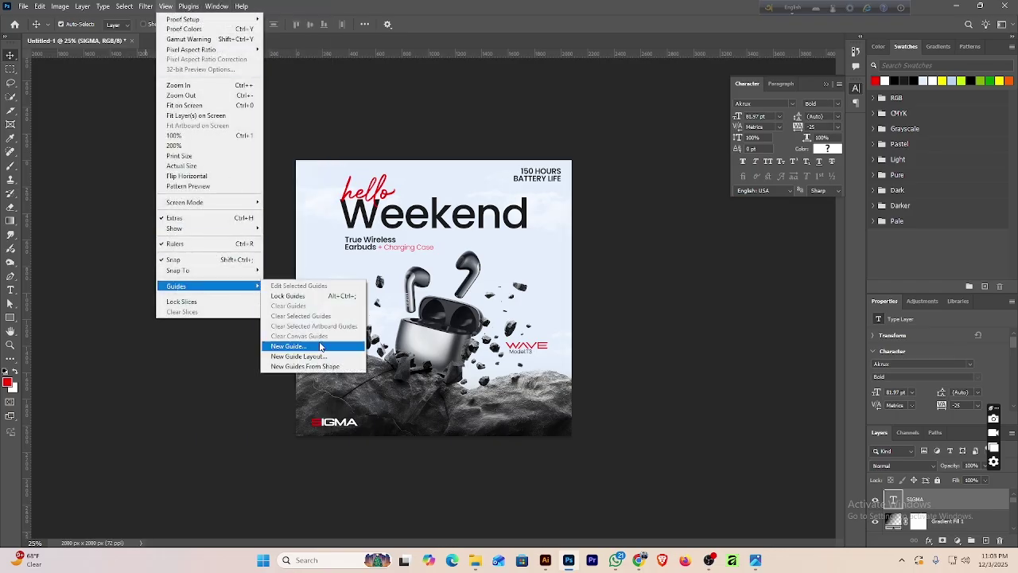
left_click(296, 357)
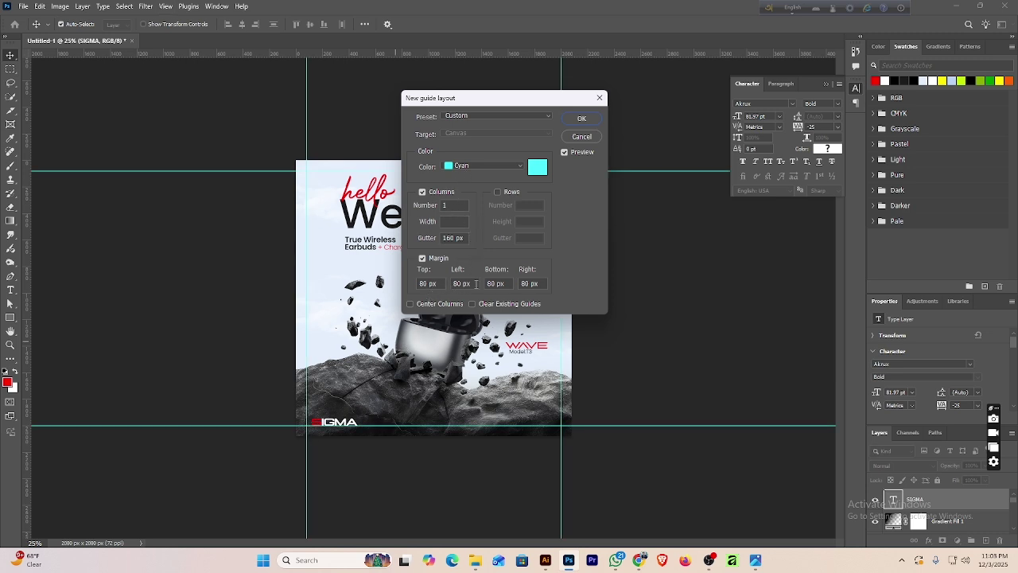
left_click(582, 118)
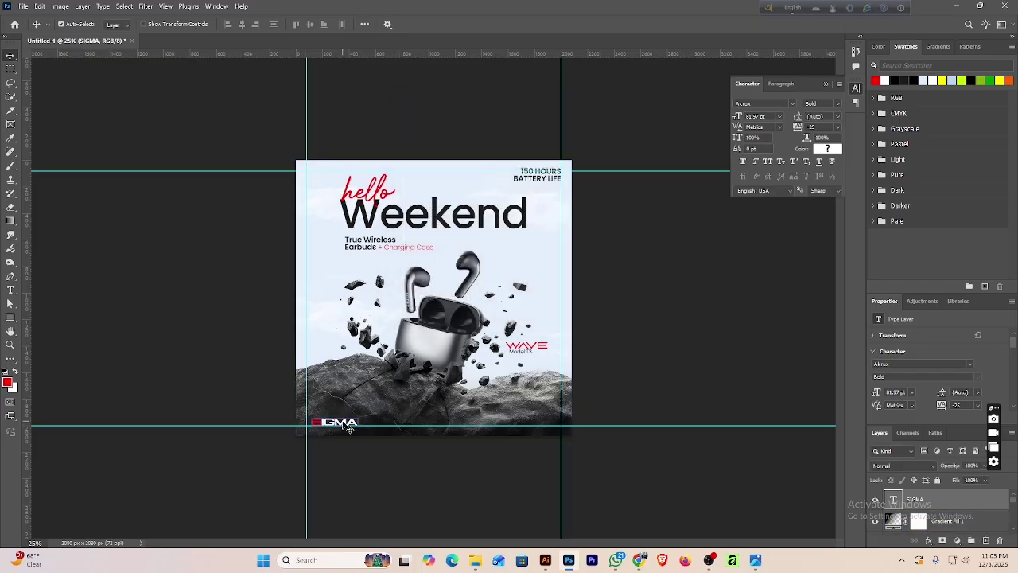
left_click_drag(346, 423, 341, 423)
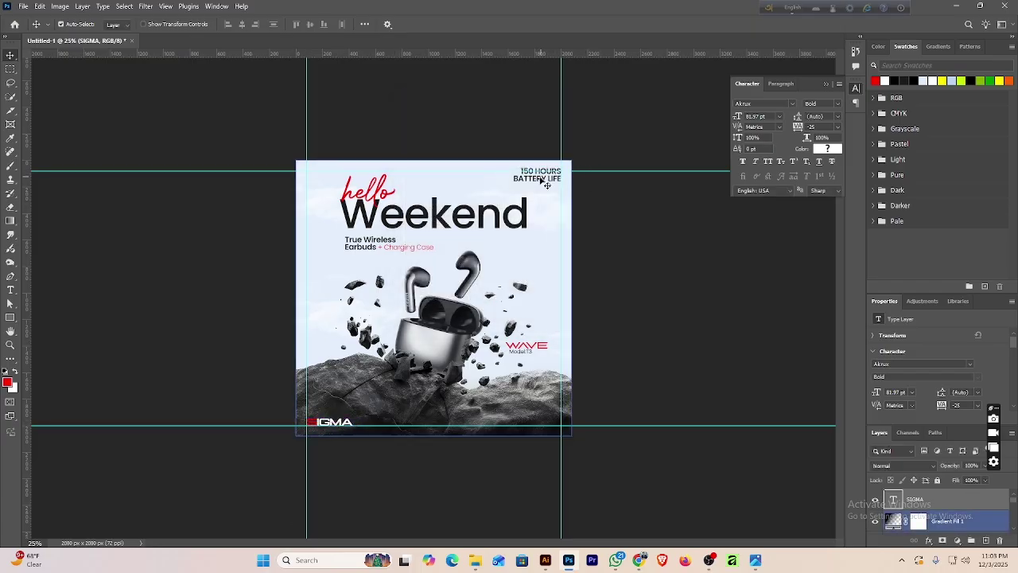
Move the 150 HOURS BATTERY LIFE text slightly down to sit inside the top and right margin guides, and deselect it.
scroll(954, 513, "down", 3)
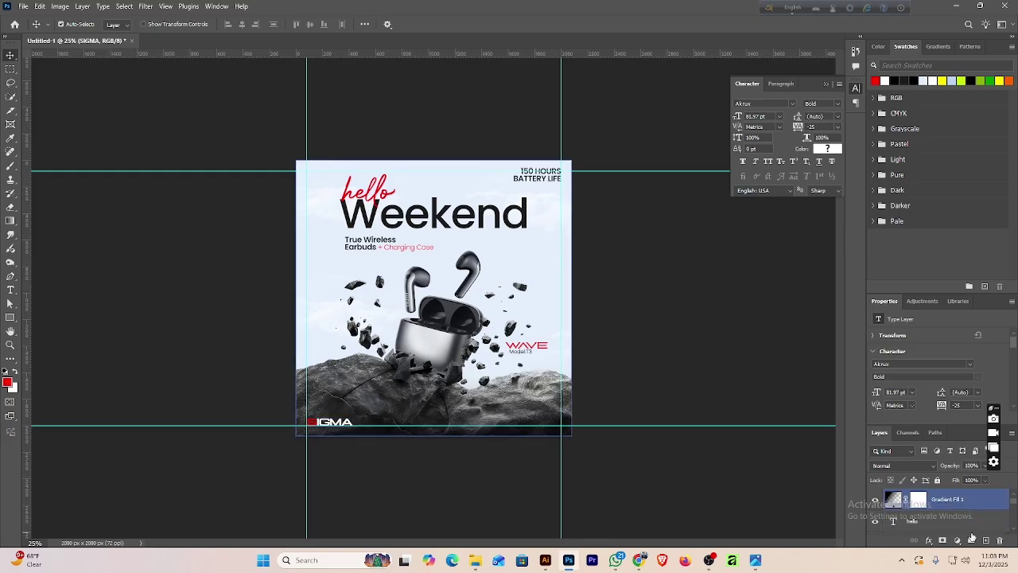
scroll(967, 526, "down", 3)
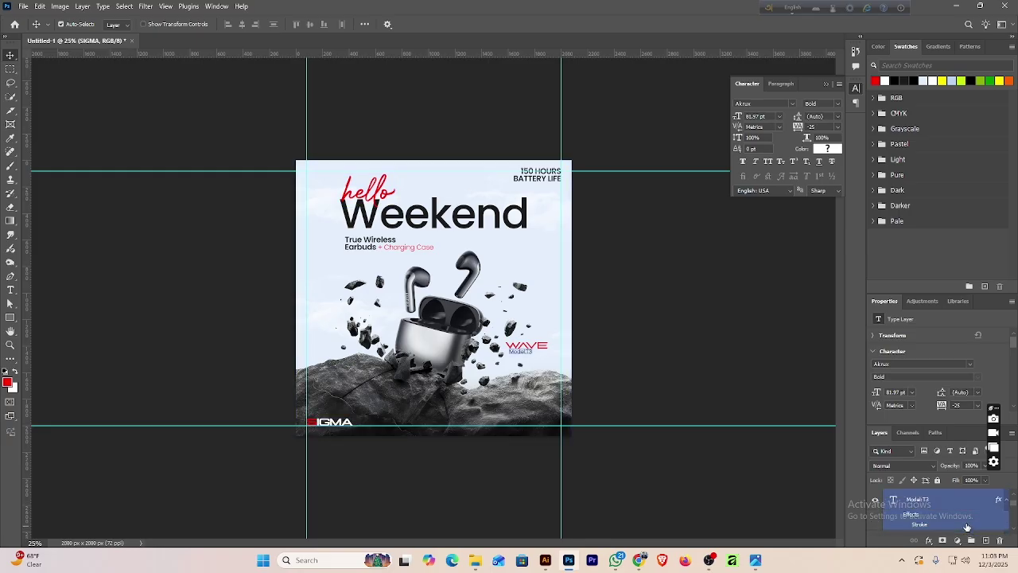
left_click(967, 521)
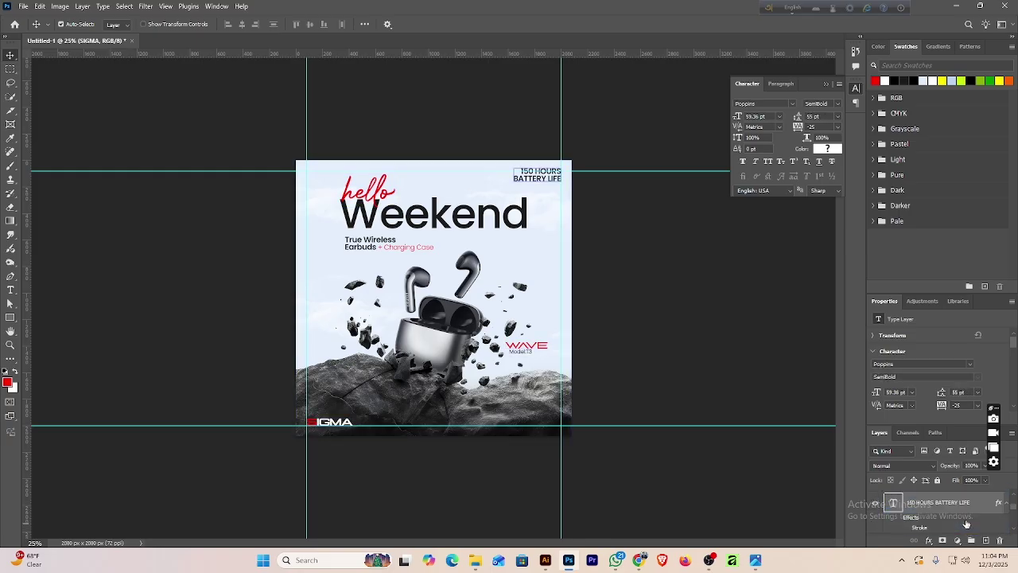
key("ctrl+t")
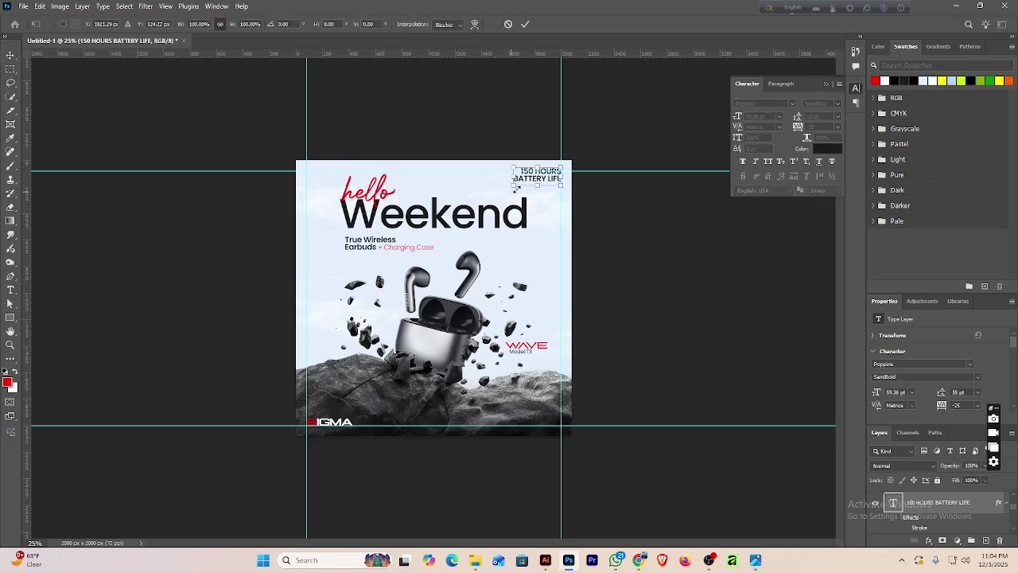
left_click_drag(541, 180, 540, 185)
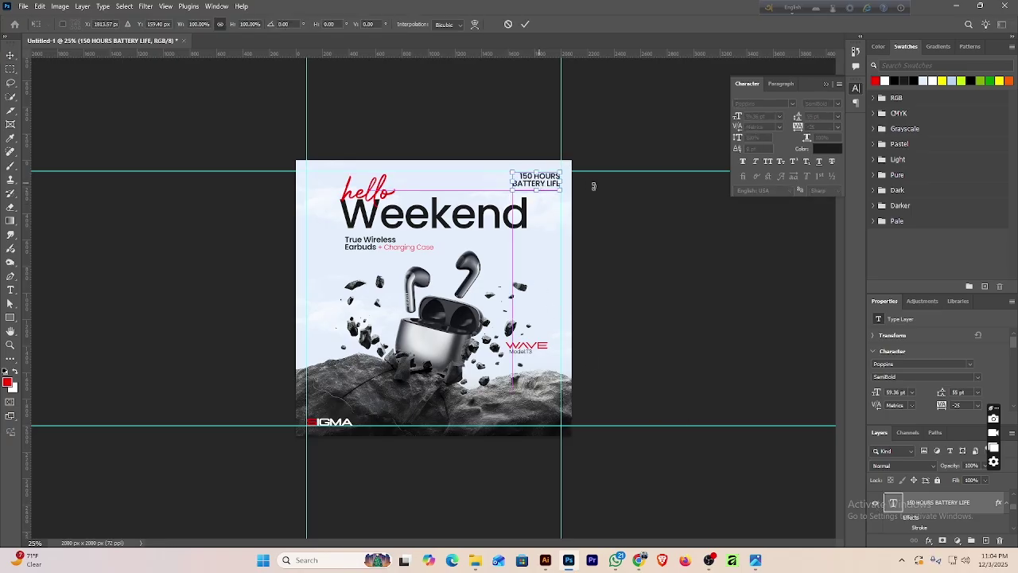
left_click(525, 24)
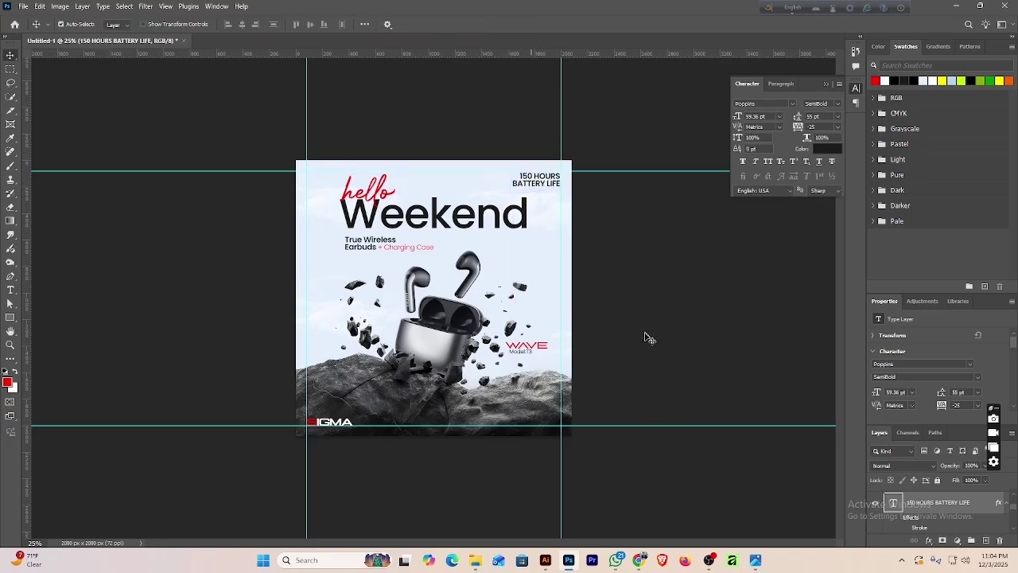
left_click(654, 377)
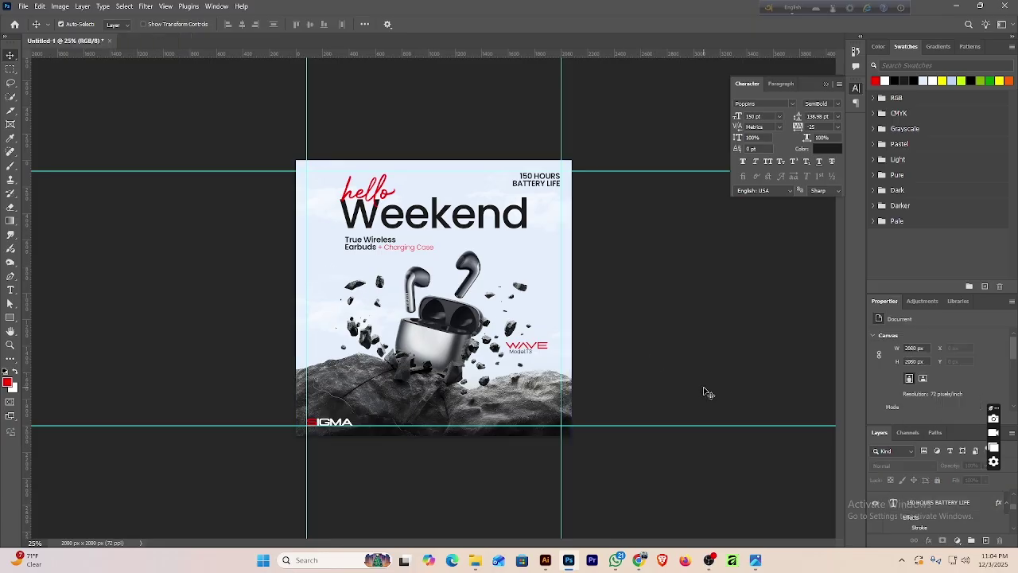
left_click(165, 6)
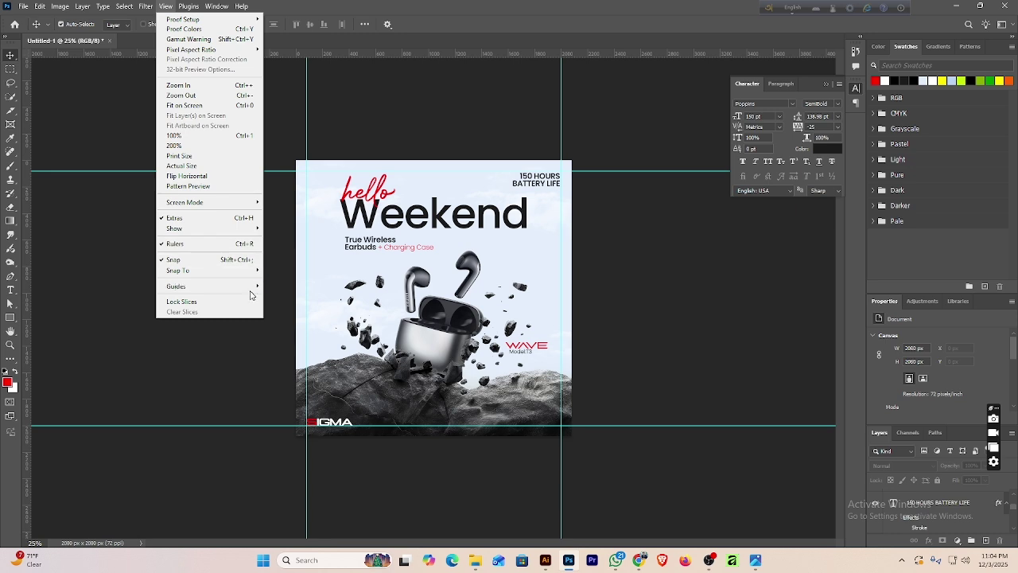
mouse_move(253, 288)
left_click(318, 357)
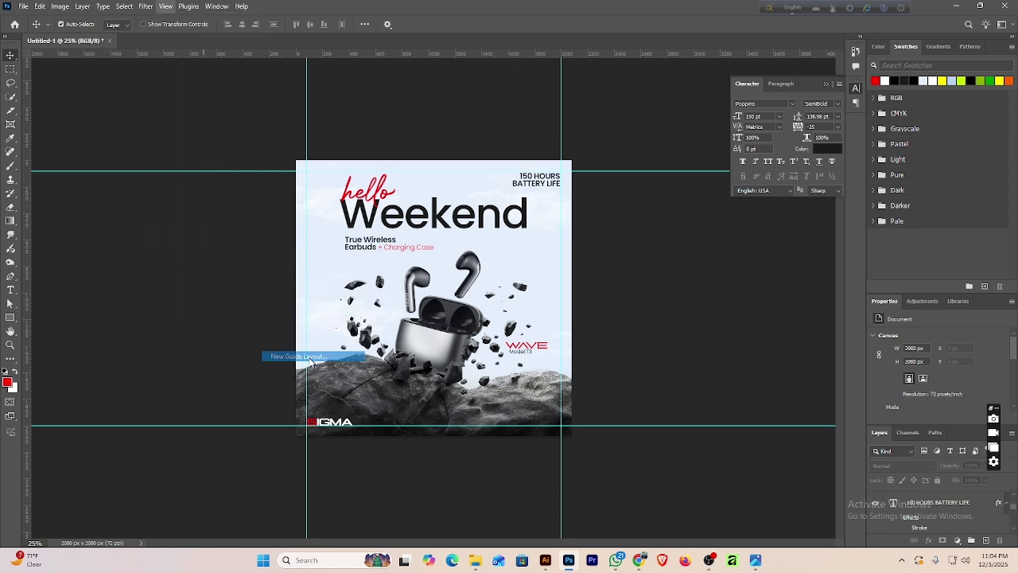
left_click(583, 138)
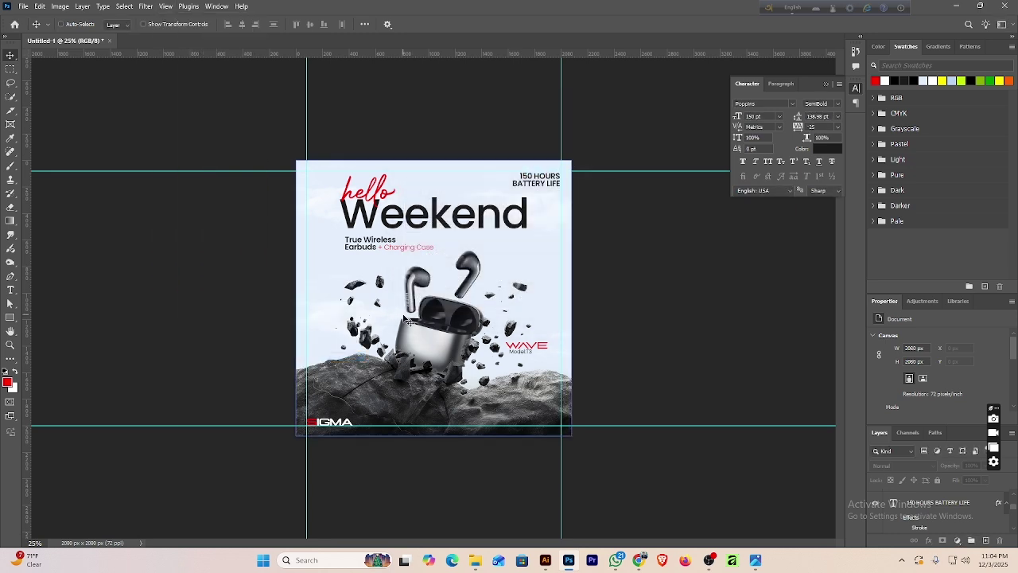
Undo the last move of the battery-life text and redo it.
key("ctrl+z")
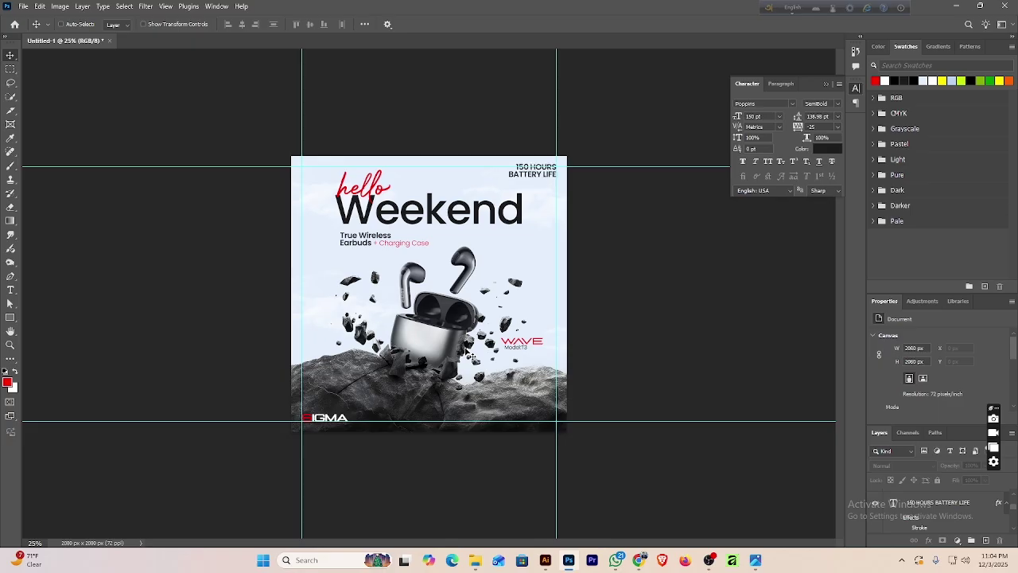
left_click(39, 6)
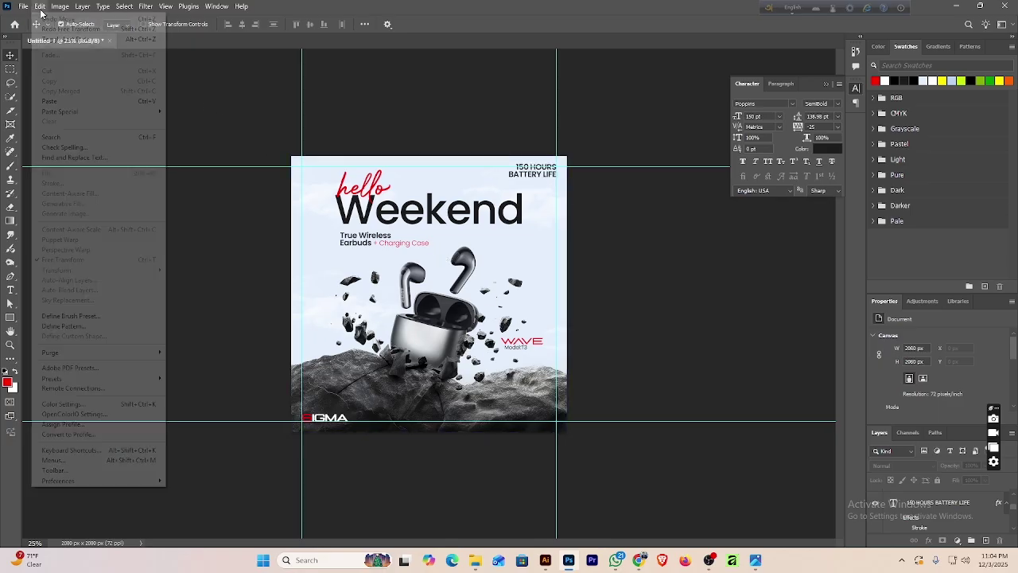
left_click(51, 29)
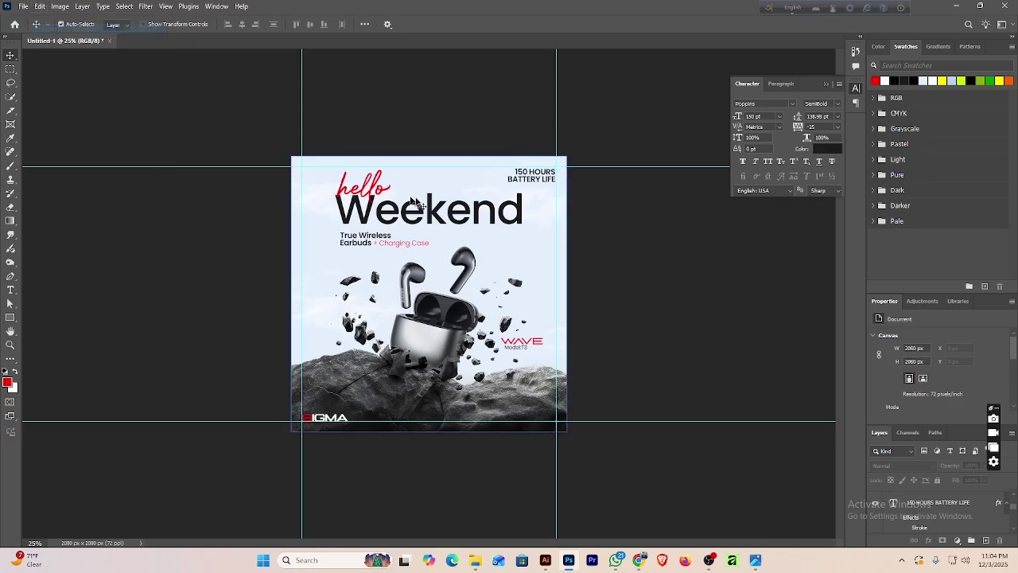
right_click(537, 213)
right_click(634, 198)
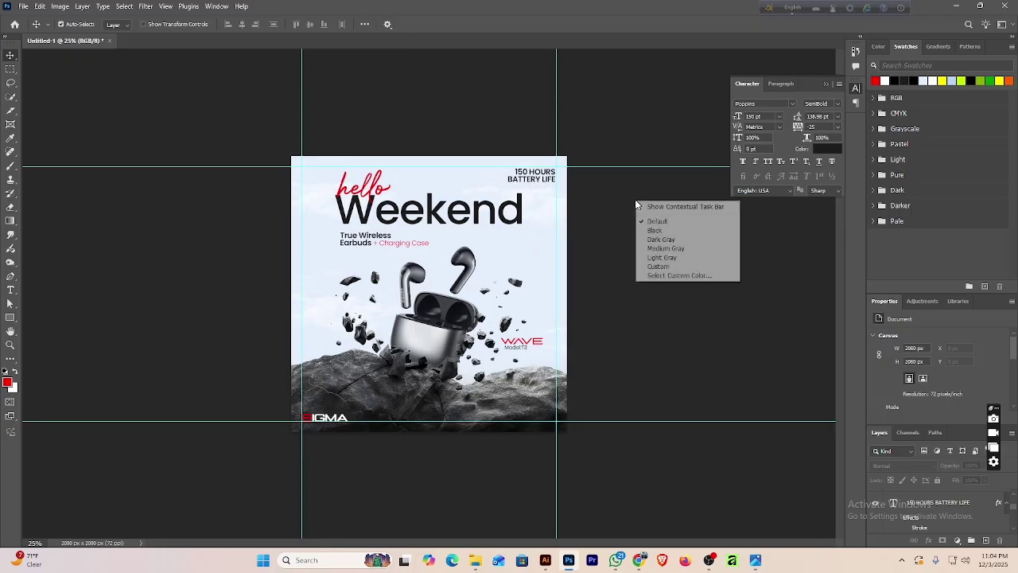
right_click(527, 230)
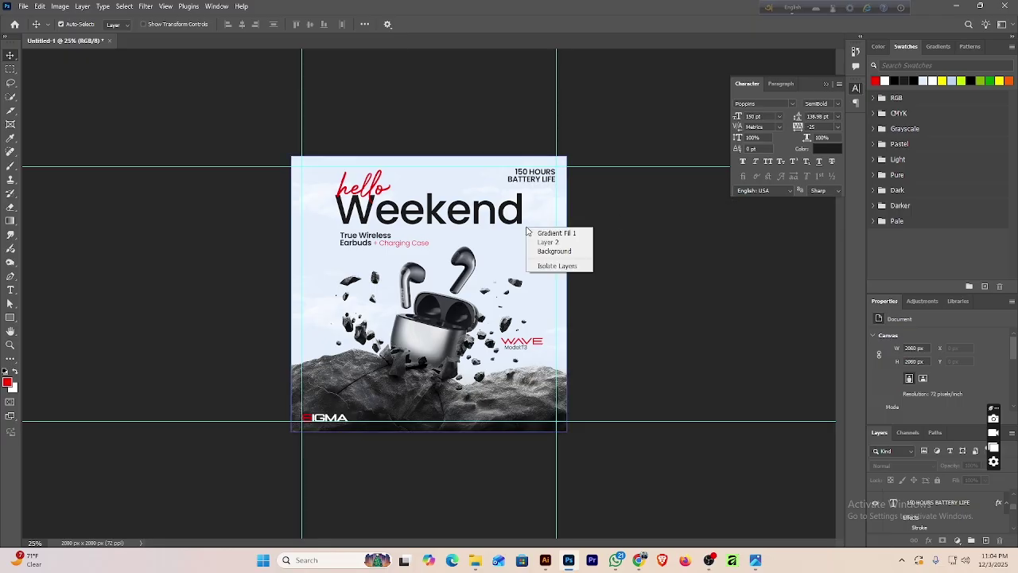
left_click(345, 119)
Move all four margin guides outward, clear of the poster's edges.
left_click_drag(264, 166, 277, 60)
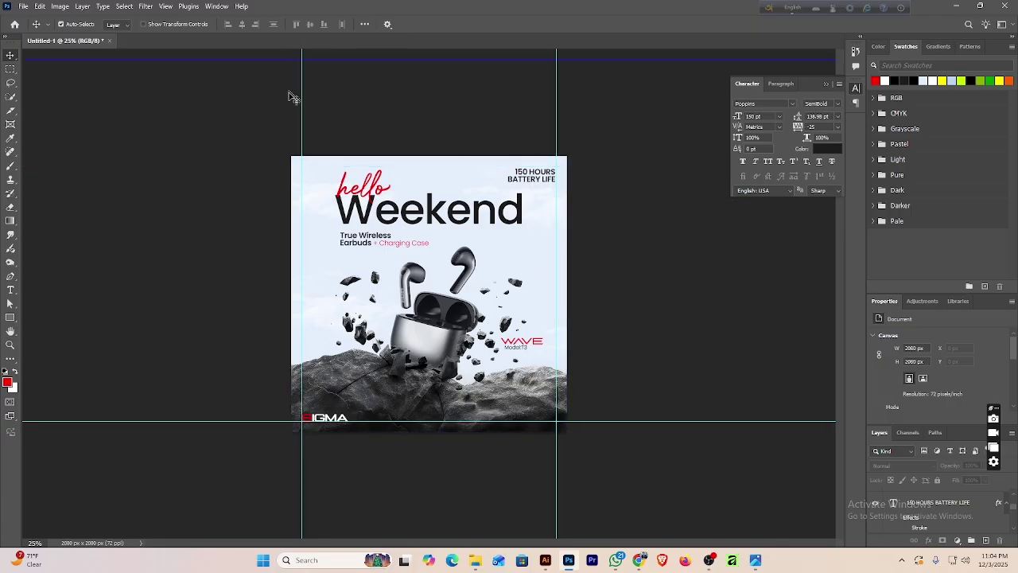
left_click_drag(302, 94, 208, 104)
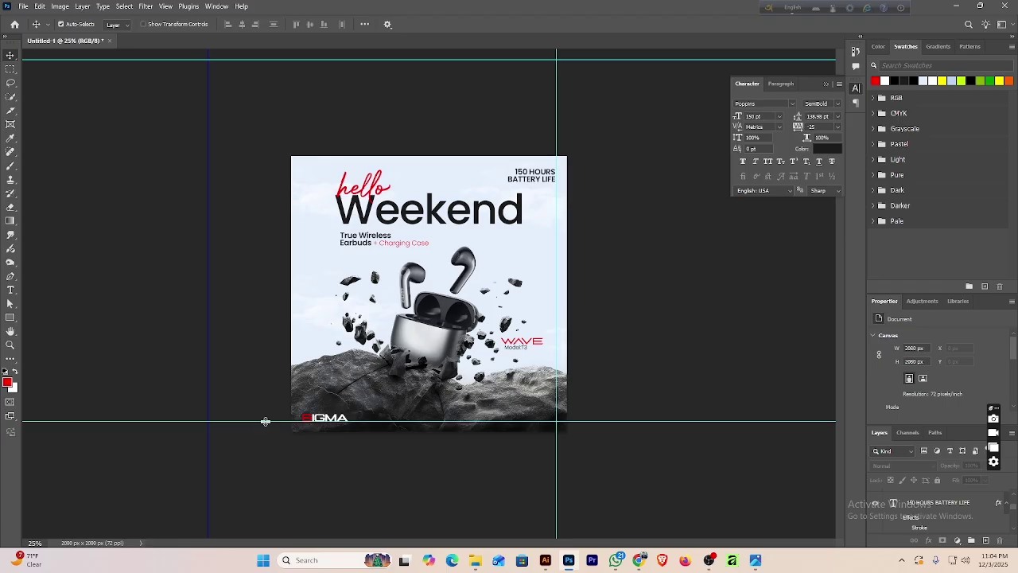
left_click_drag(311, 422, 334, 491)
left_click_drag(556, 113, 630, 134)
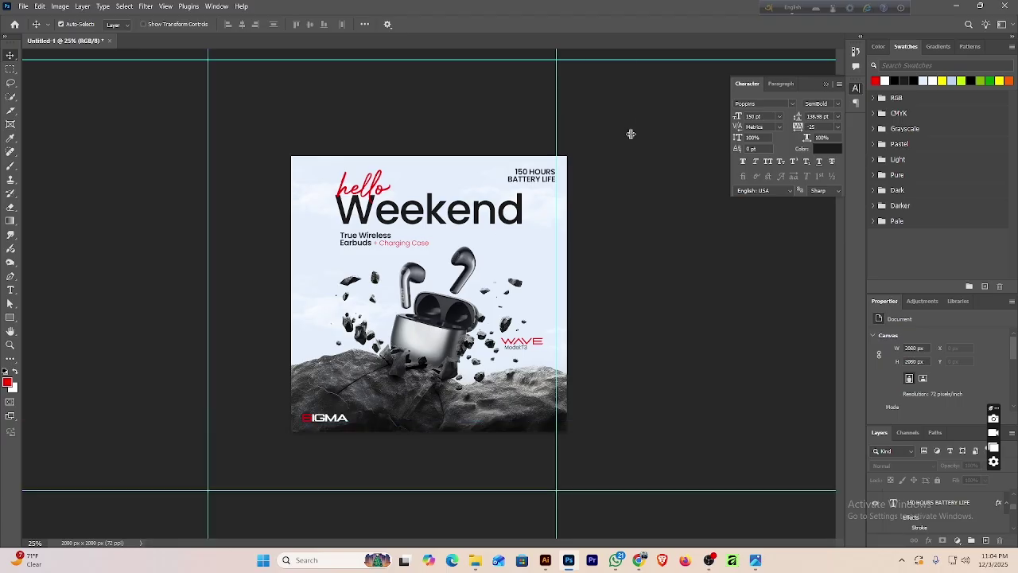
Stamp all visible layers into a new merged layer above the SIGMA text layer.
left_click(921, 494)
scroll(935, 515, "up", 1)
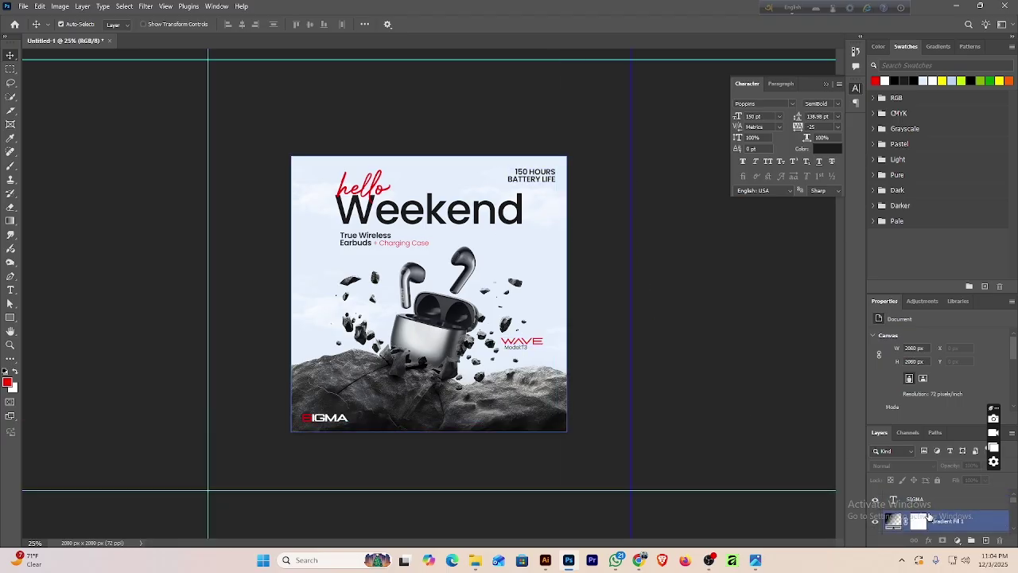
left_click(923, 506)
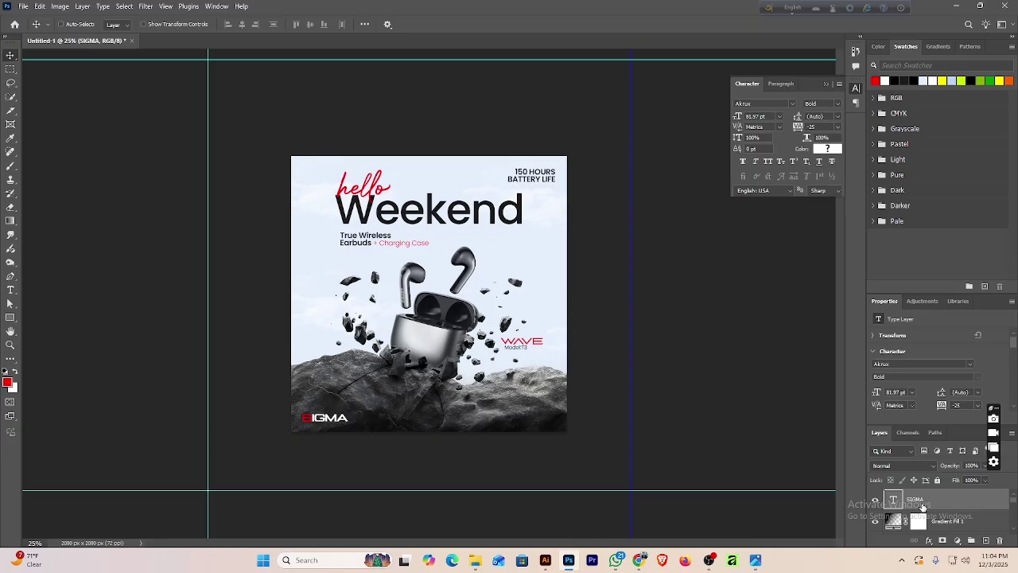
key("ctrl+alt+shift+e")
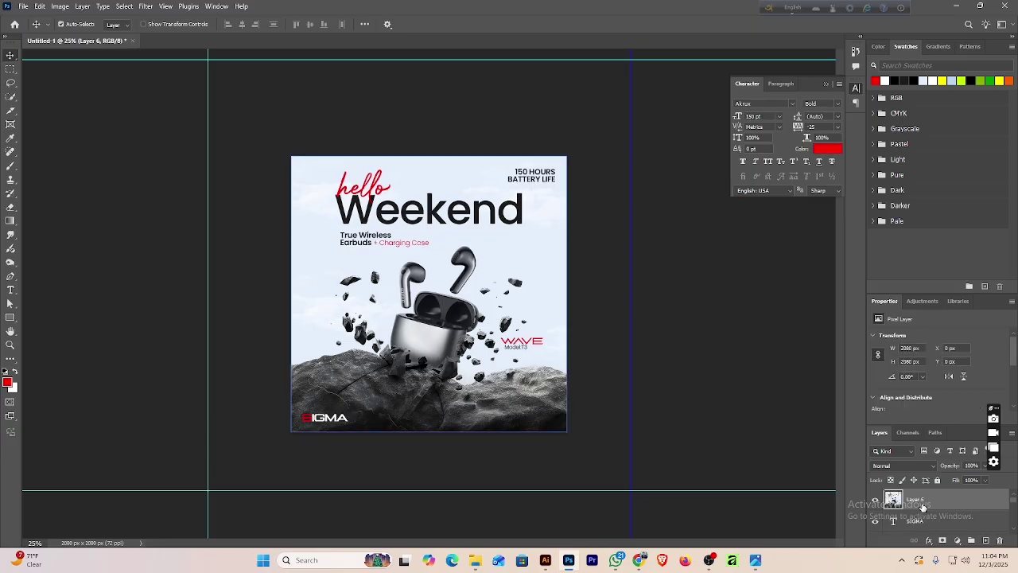
Open the merged layer in Camera Raw and set Exposure -0.20, Contrast -1, Highlights +5, Shadows +6, Whites +1 and Blacks +2.
left_click(145, 7)
left_click(188, 88)
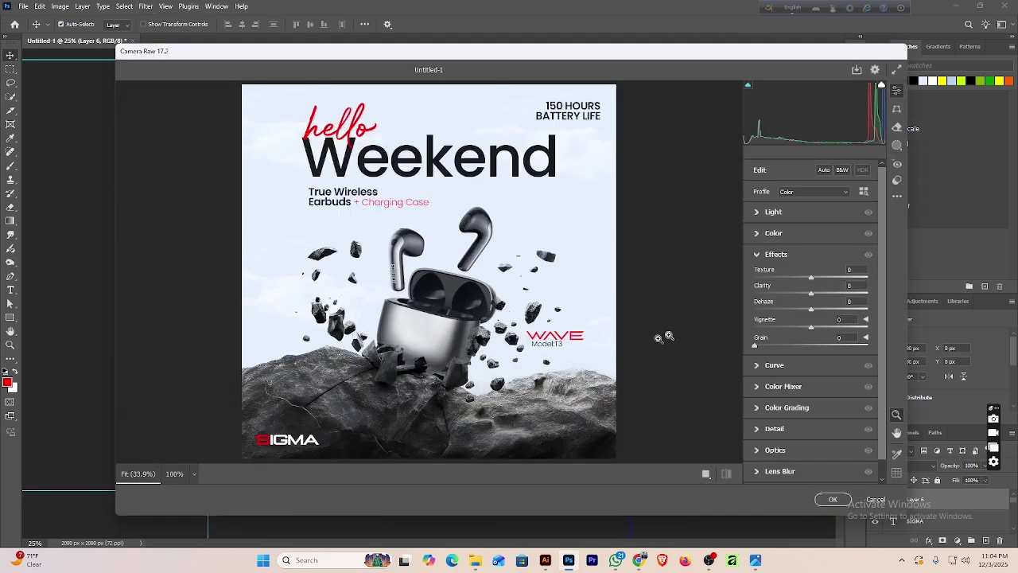
left_click(762, 213)
left_click_drag(813, 239, 812, 240)
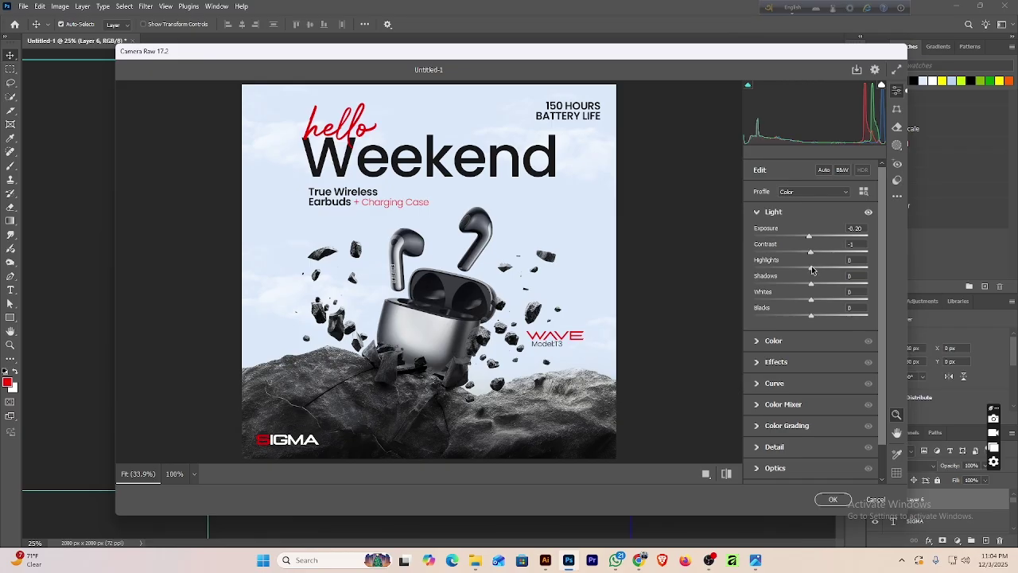
left_click_drag(812, 270, 814, 317)
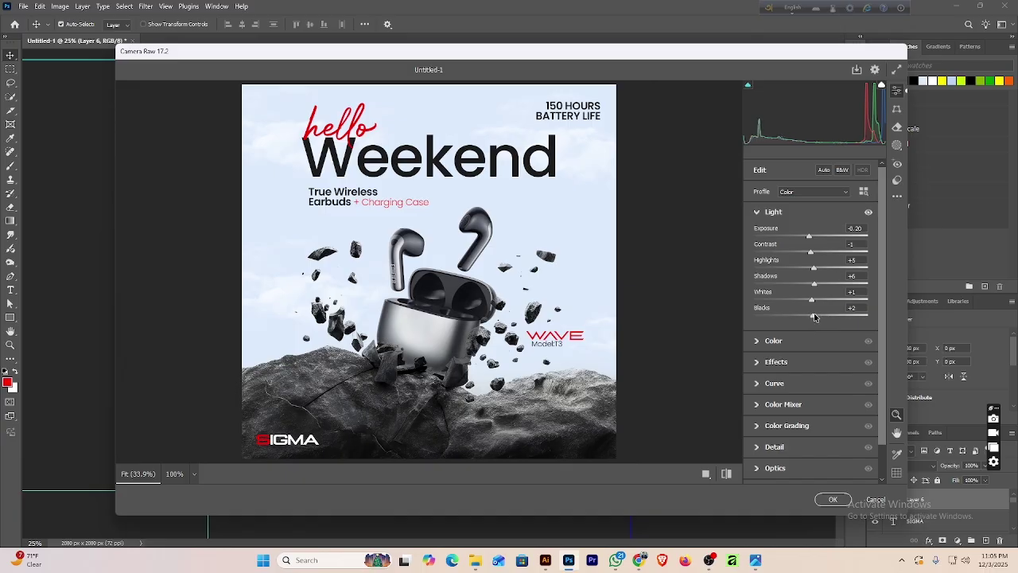
Set Vibrance to +12 and Saturation to -20, slightly raise Texture and Clarity, and apply the Camera Raw filter.
left_click(760, 342)
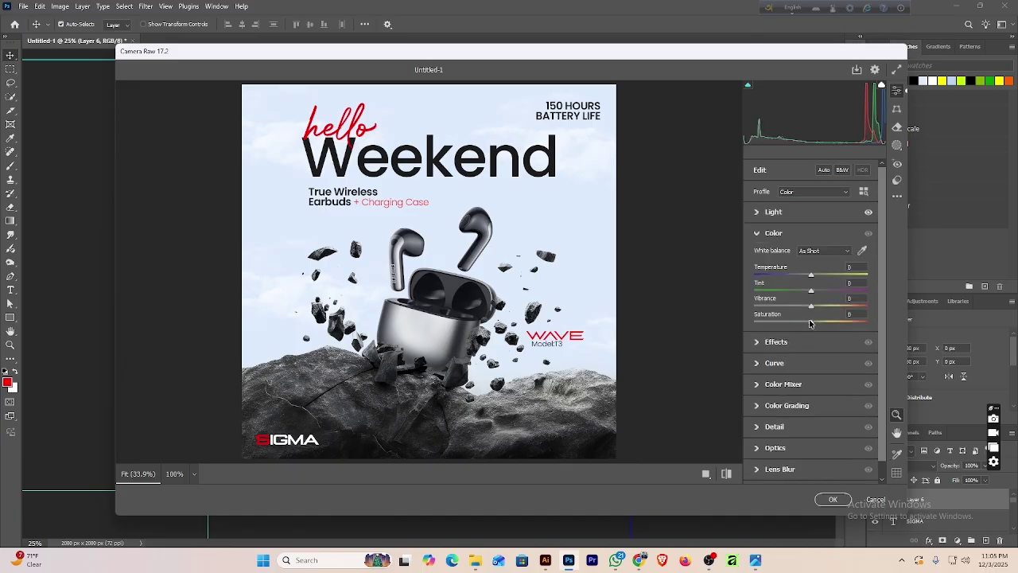
mouse_move(811, 323)
left_mouse_down()
mouse_move(795, 324)
mouse_move(819, 310)
left_mouse_up()
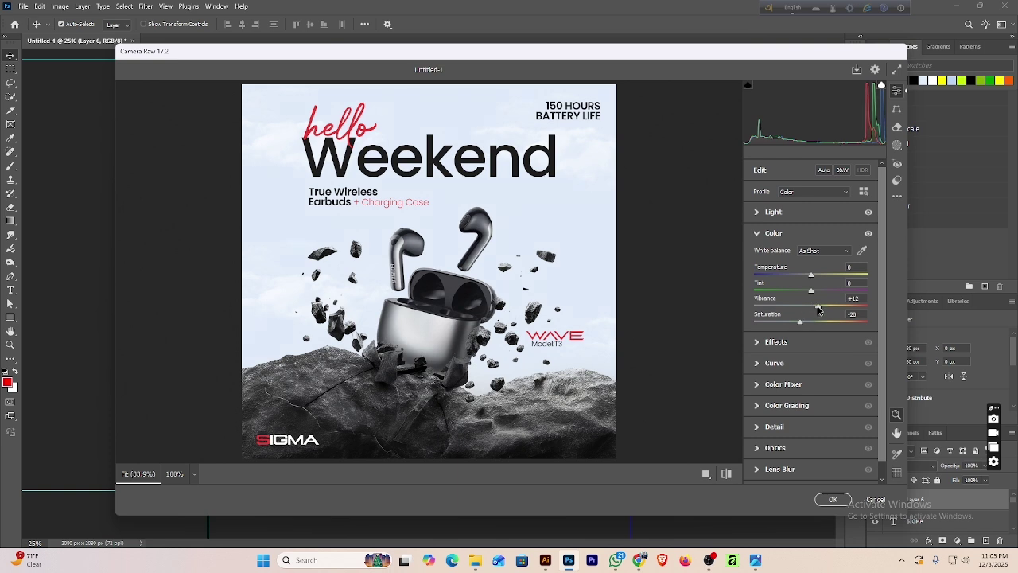
left_click(759, 344)
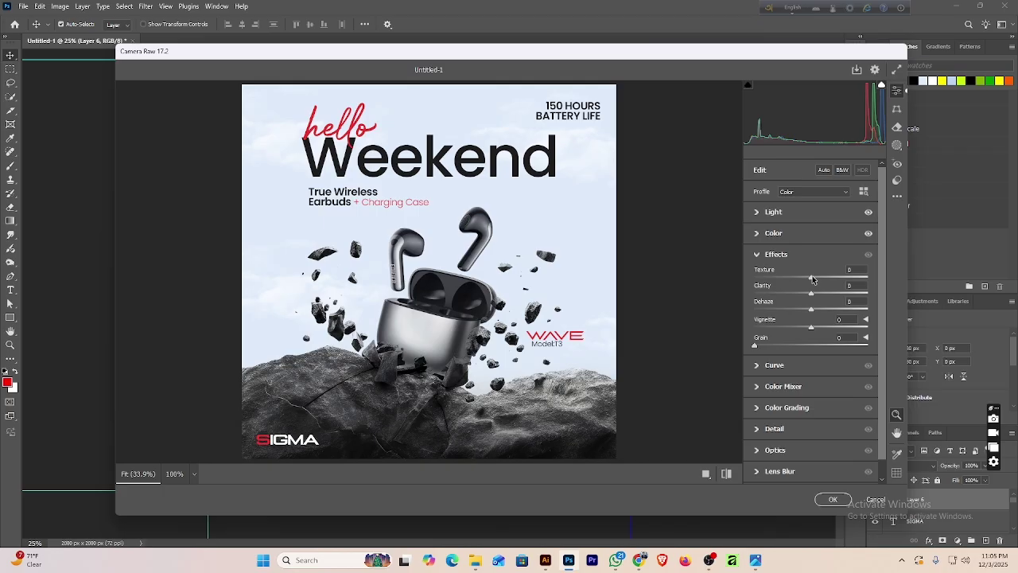
mouse_move(812, 279)
left_mouse_down()
mouse_move(824, 297)
mouse_move(815, 295)
left_mouse_up()
left_click(835, 500)
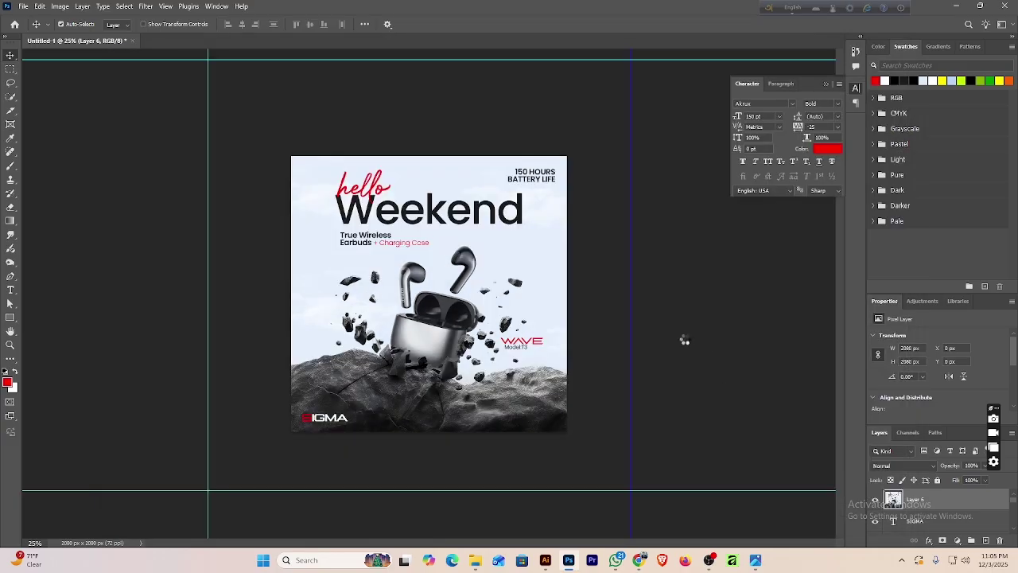
Add 1% Gaussian monochromatic noise to the merged layer.
left_click(147, 7)
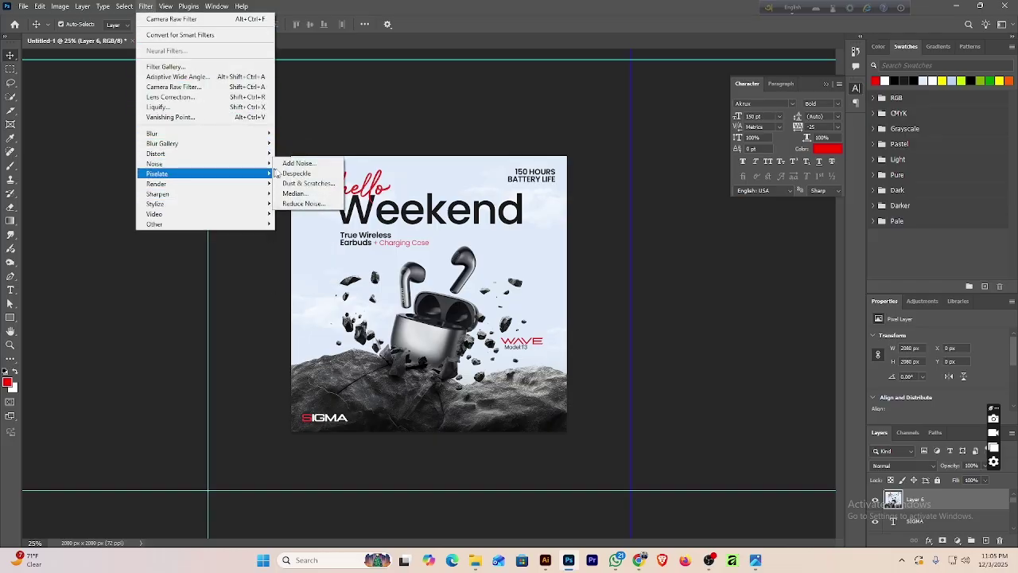
left_click(298, 163)
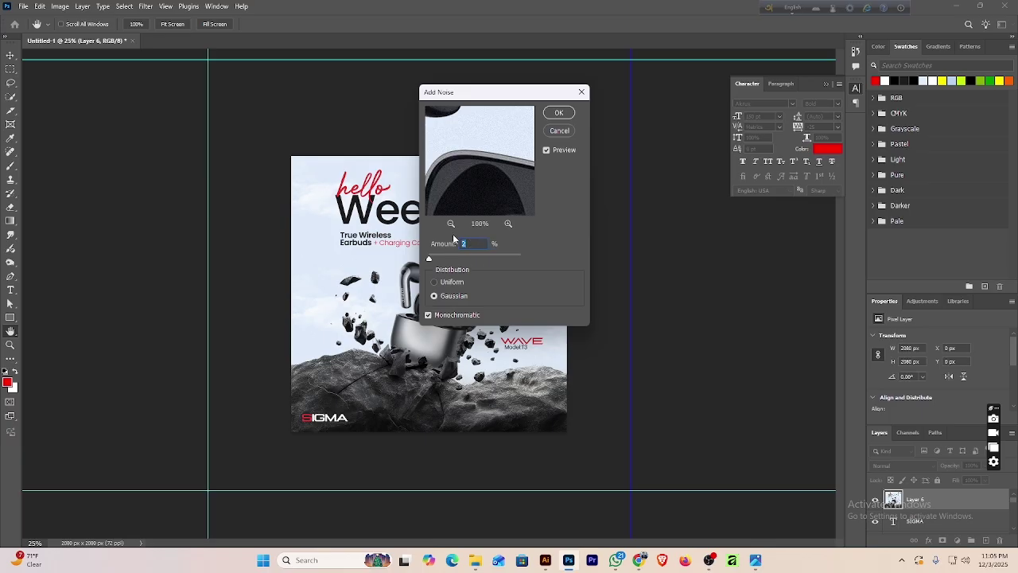
type("1")
left_click(558, 113)
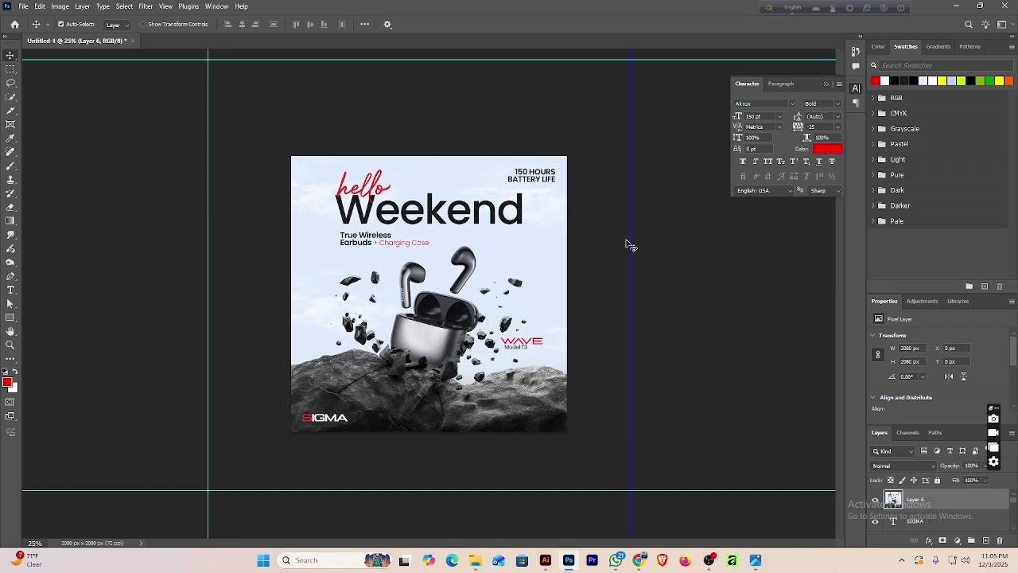
Inspect the noise and sharpness of the earbuds and rocks at 100%, and return to the whole poster.
key("ctrl+plus")
key("ctrl+plus")
key("ctrl+plus")
key("ctrl+plus")
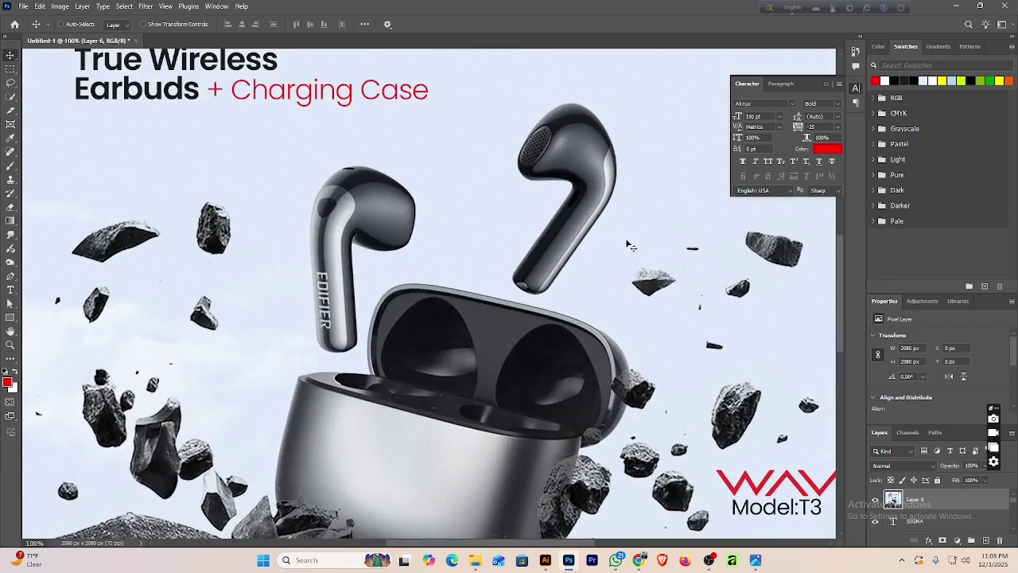
key("ctrl+minus")
key("ctrl+minus")
key("ctrl+minus")
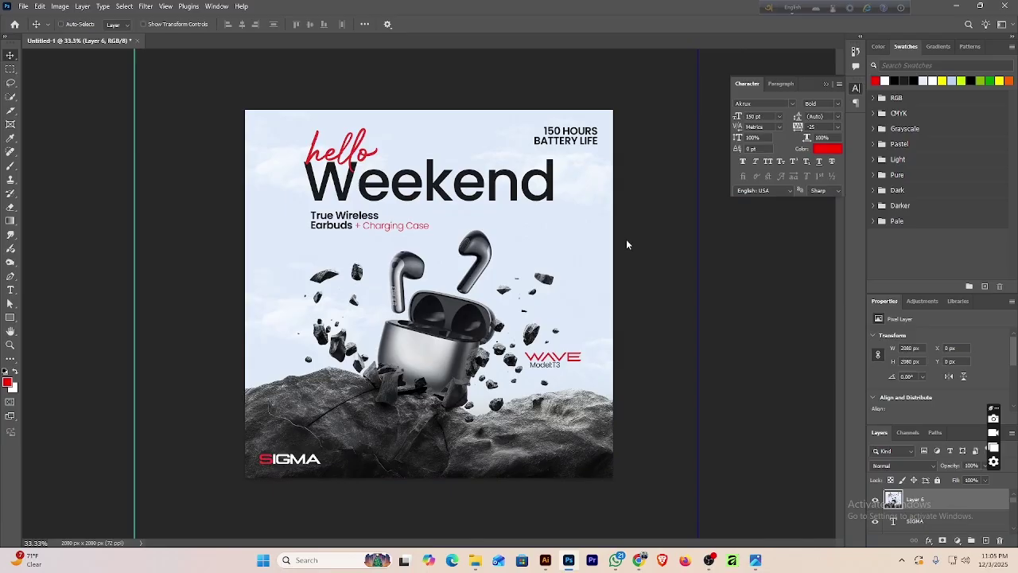
Export the poster for web as a JPEG, checking the whole image in the preview and naming the file 31.
key("ctrl+alt+shift+s")
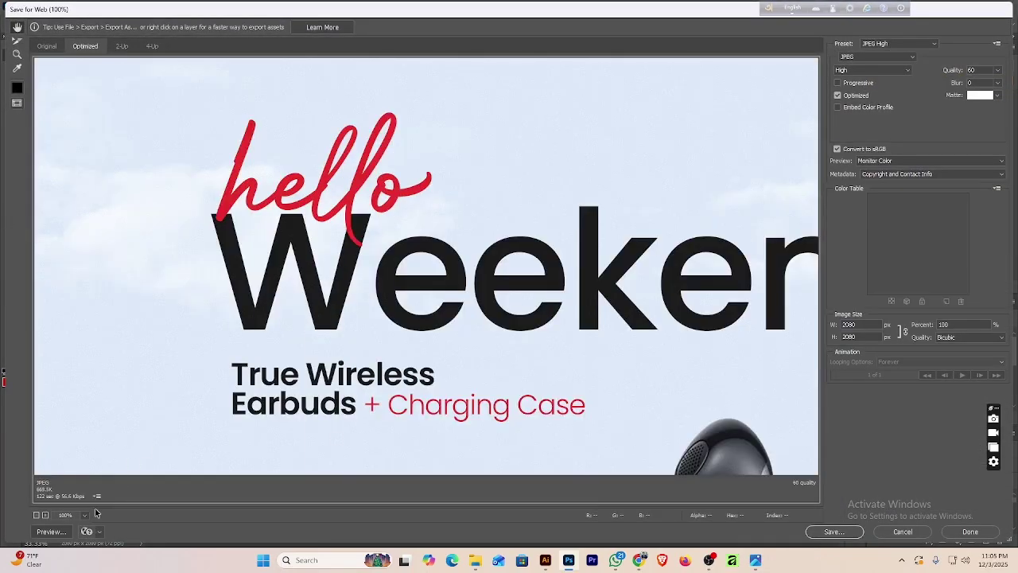
left_click(85, 515)
left_click(64, 503)
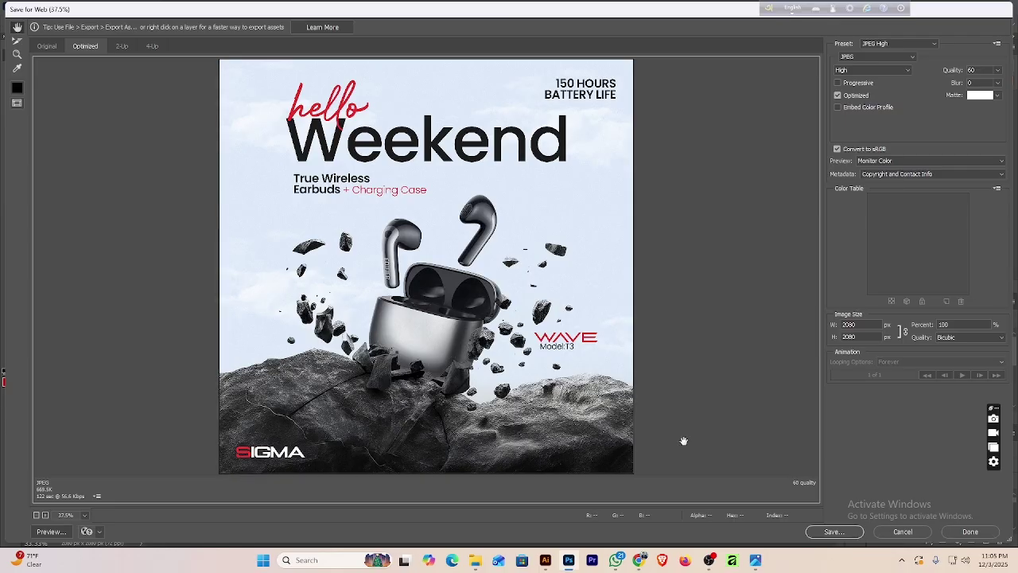
left_click(827, 532)
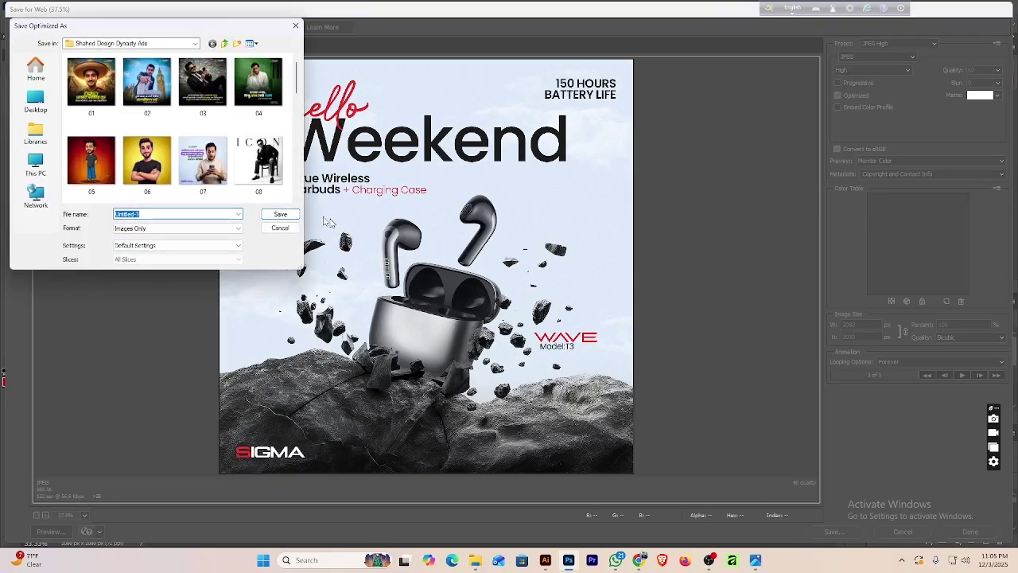
scroll(234, 162, "down", 5)
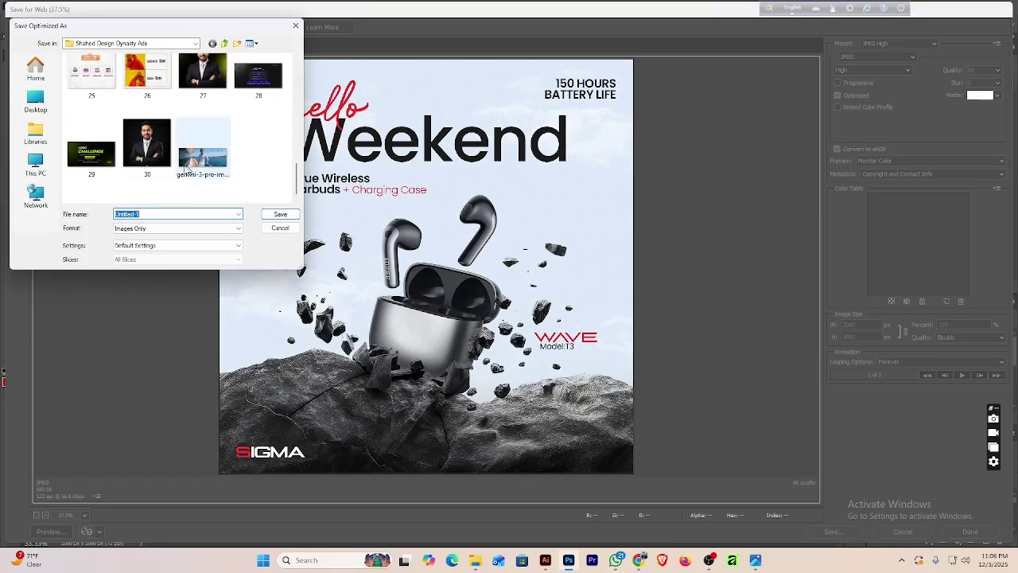
left_click(153, 163)
double_click(165, 212)
type("31")
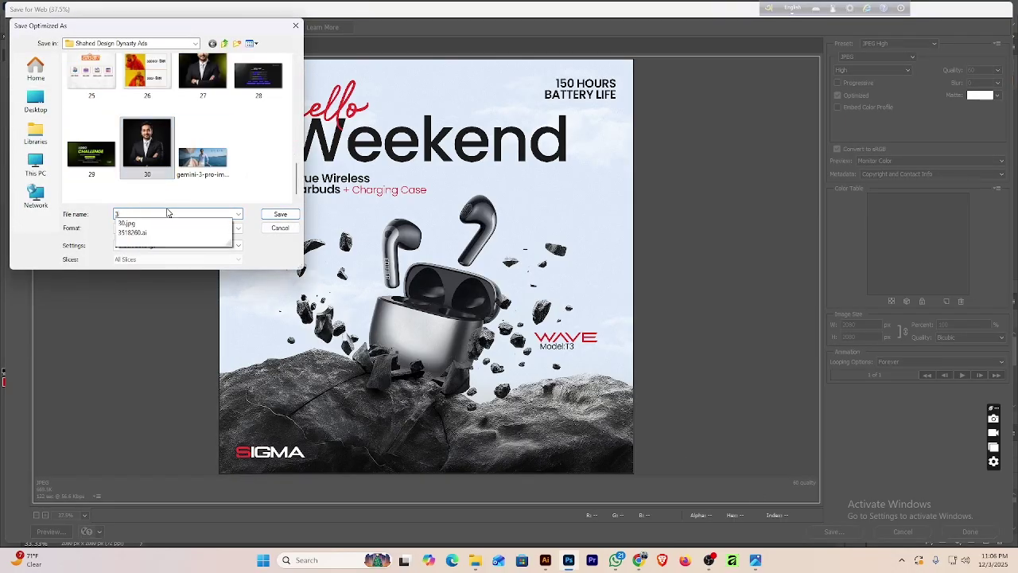